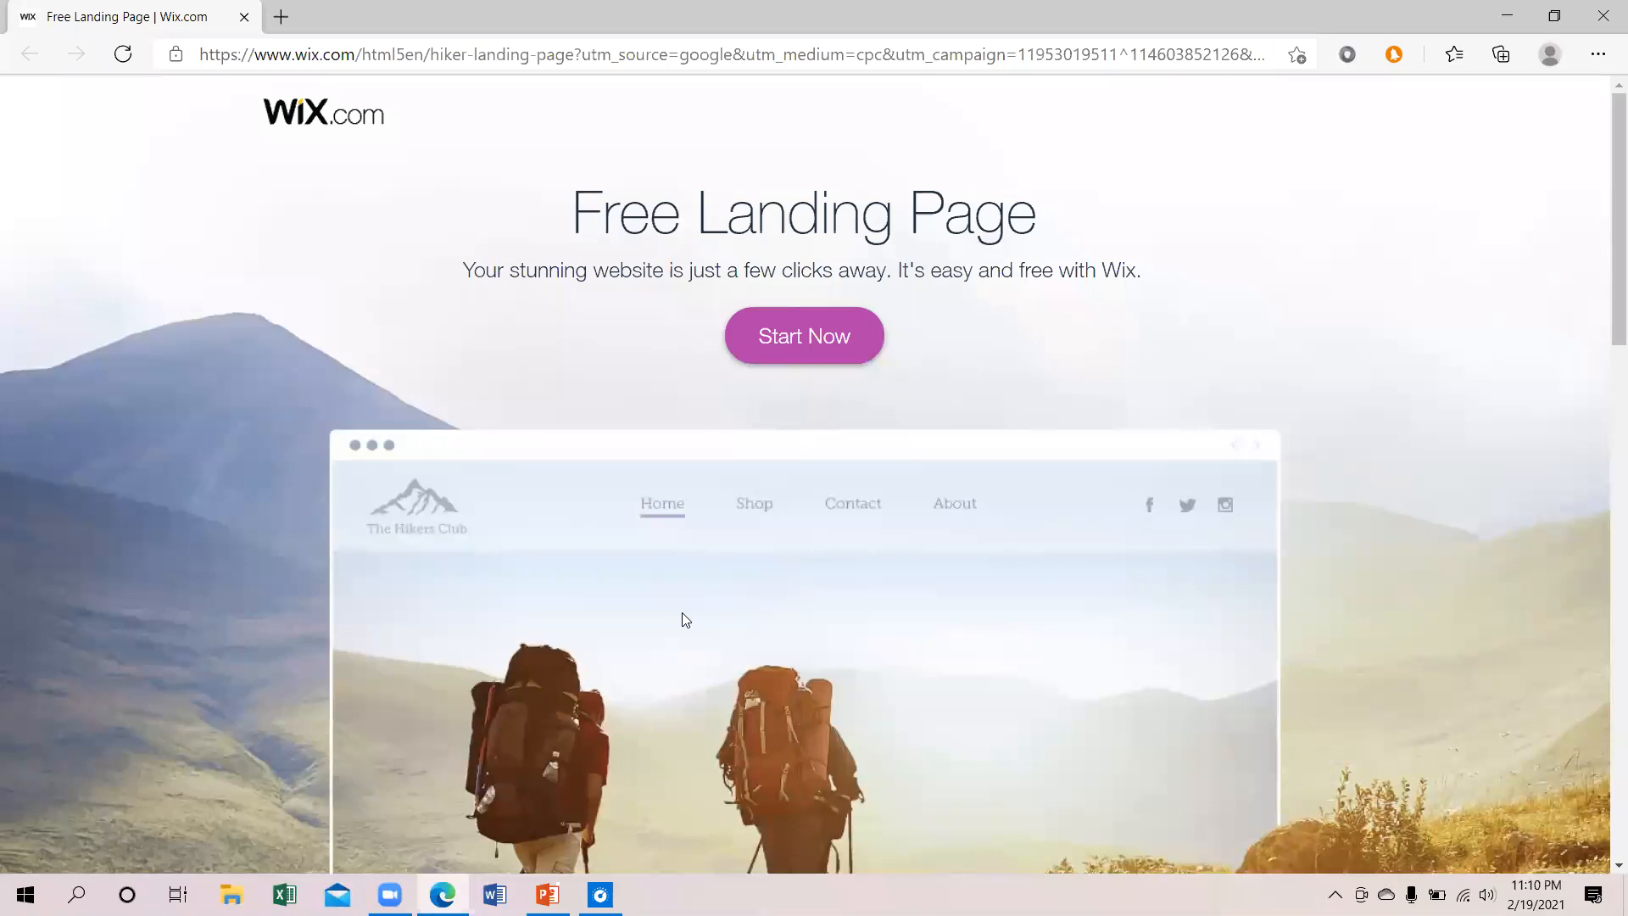
Step: Leave the Free Landing Page and start a free Wix site sign-up with Start Now
left_click(1473, 868)
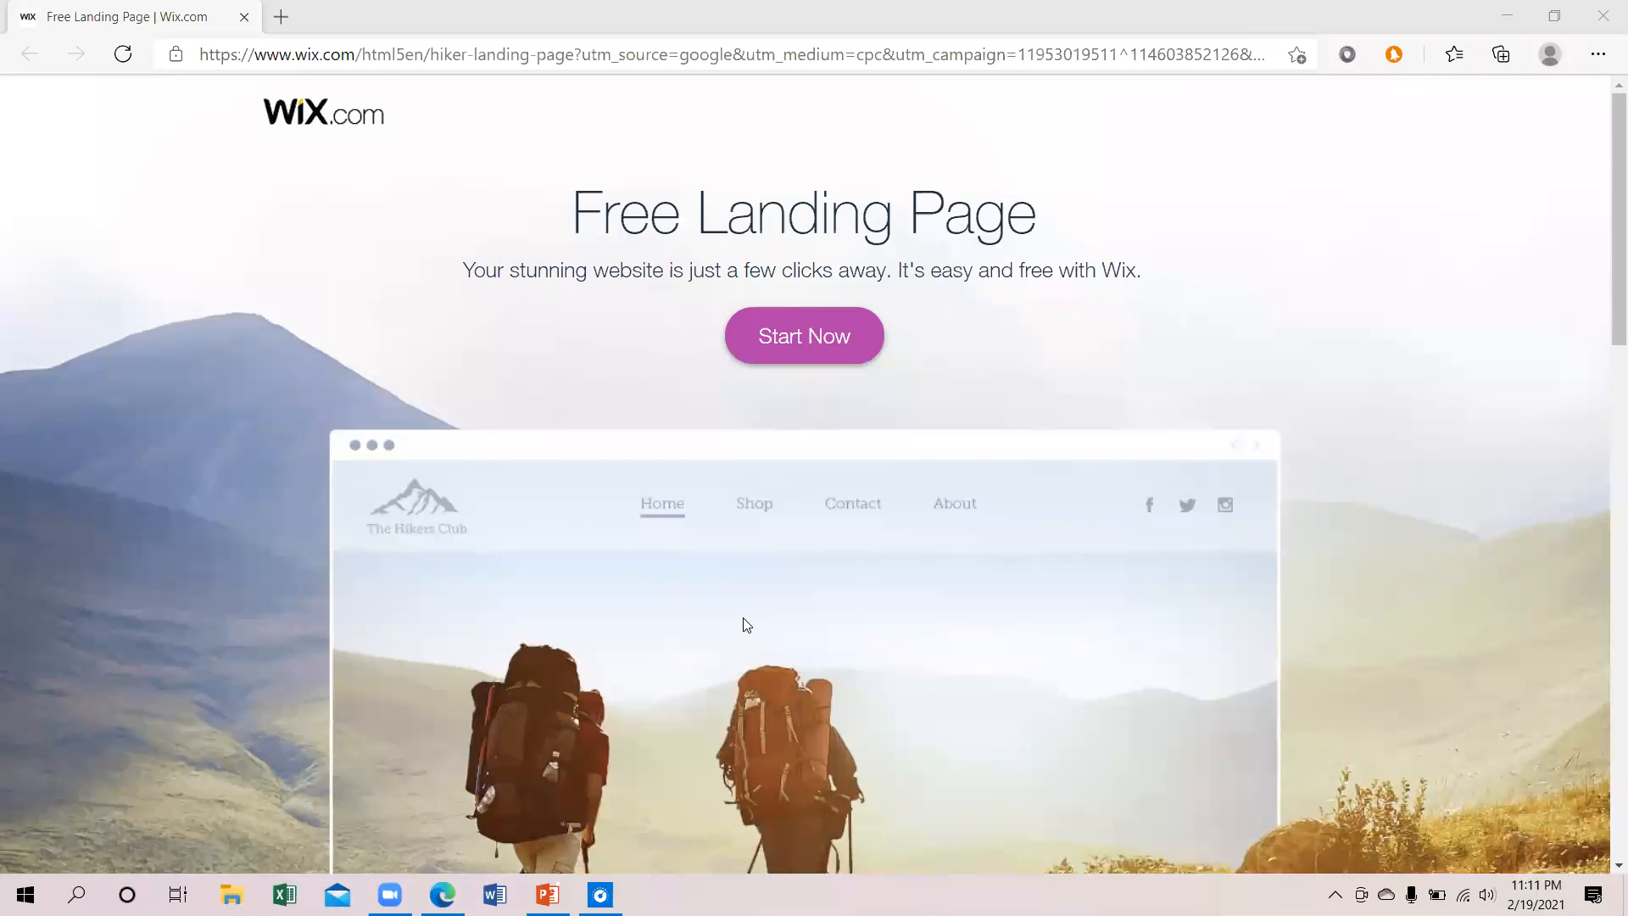
left_click(470, 53)
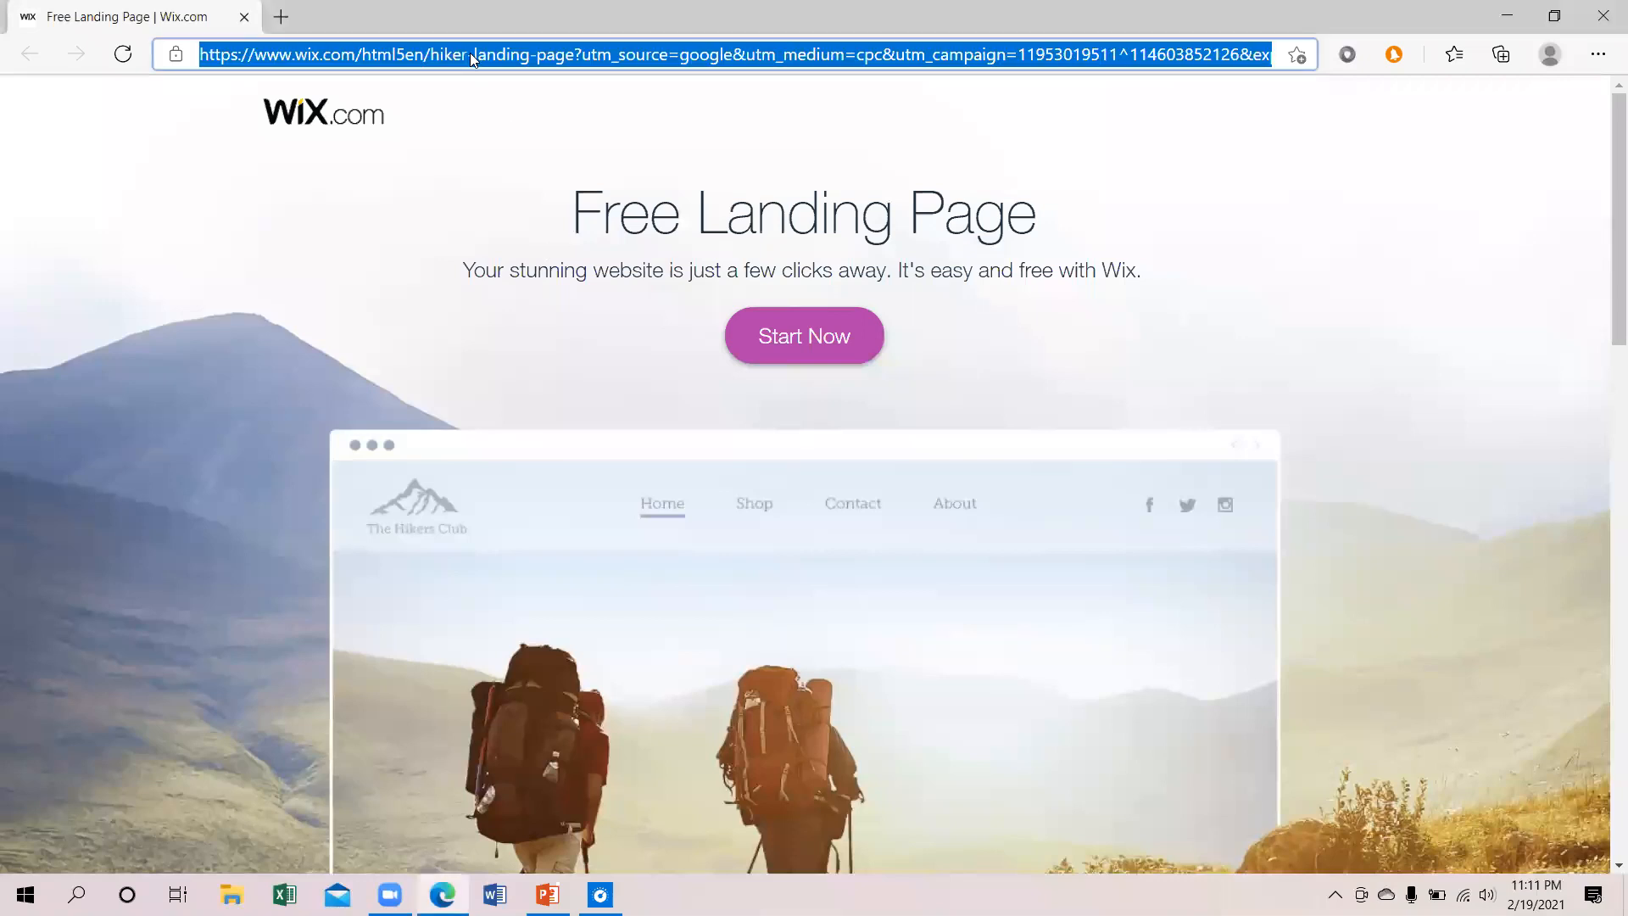
left_click(1278, 422)
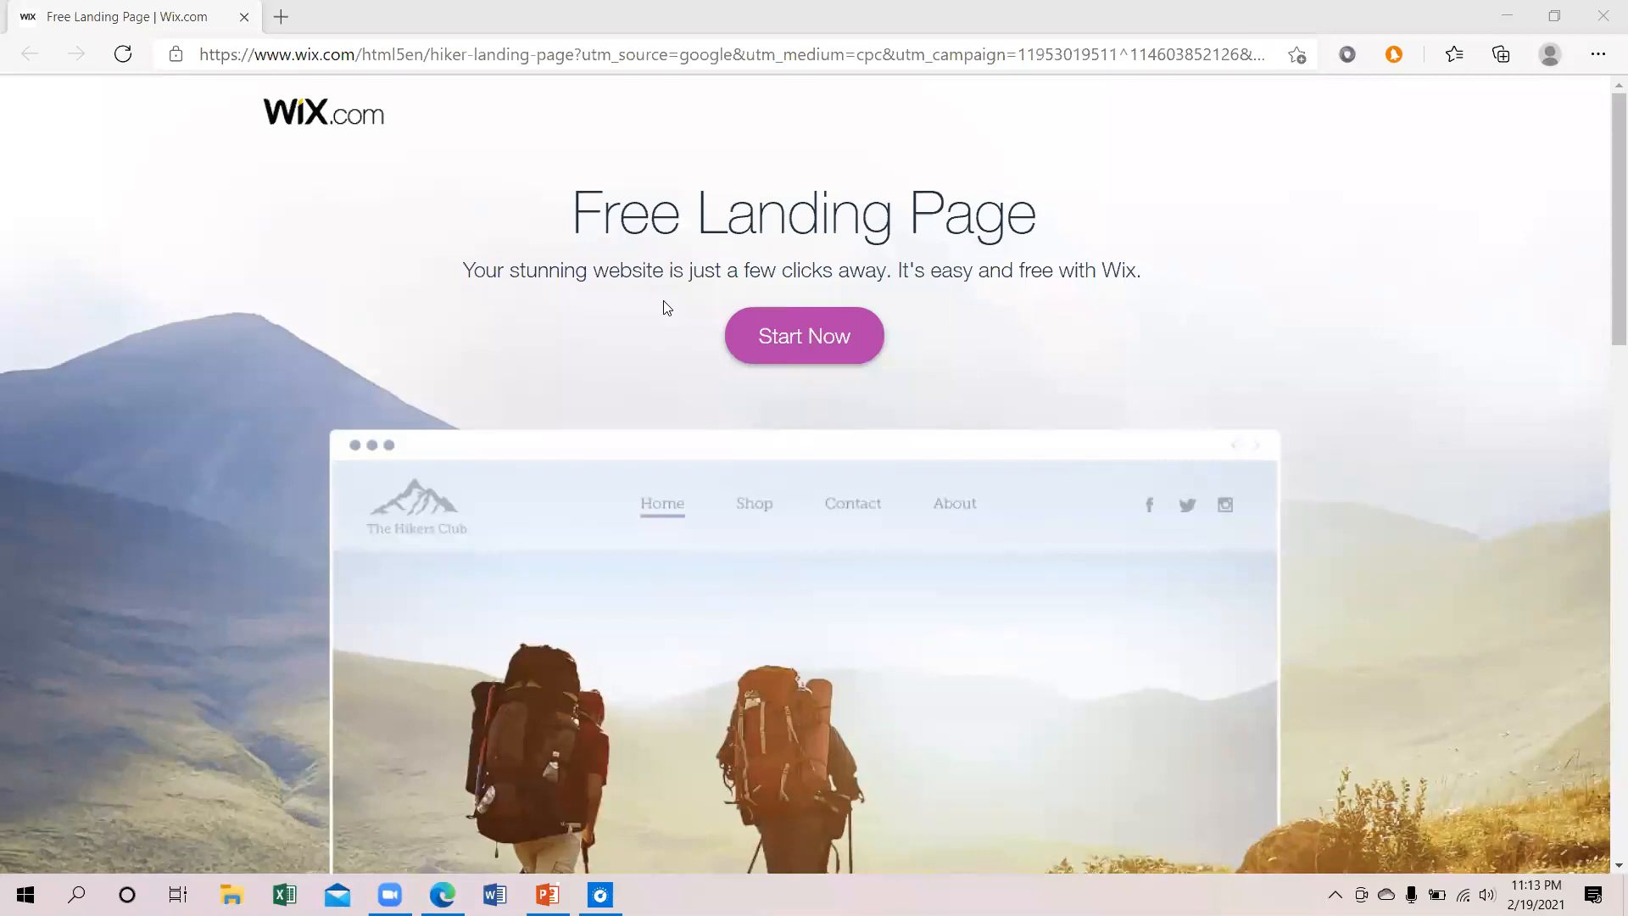
left_click(843, 339)
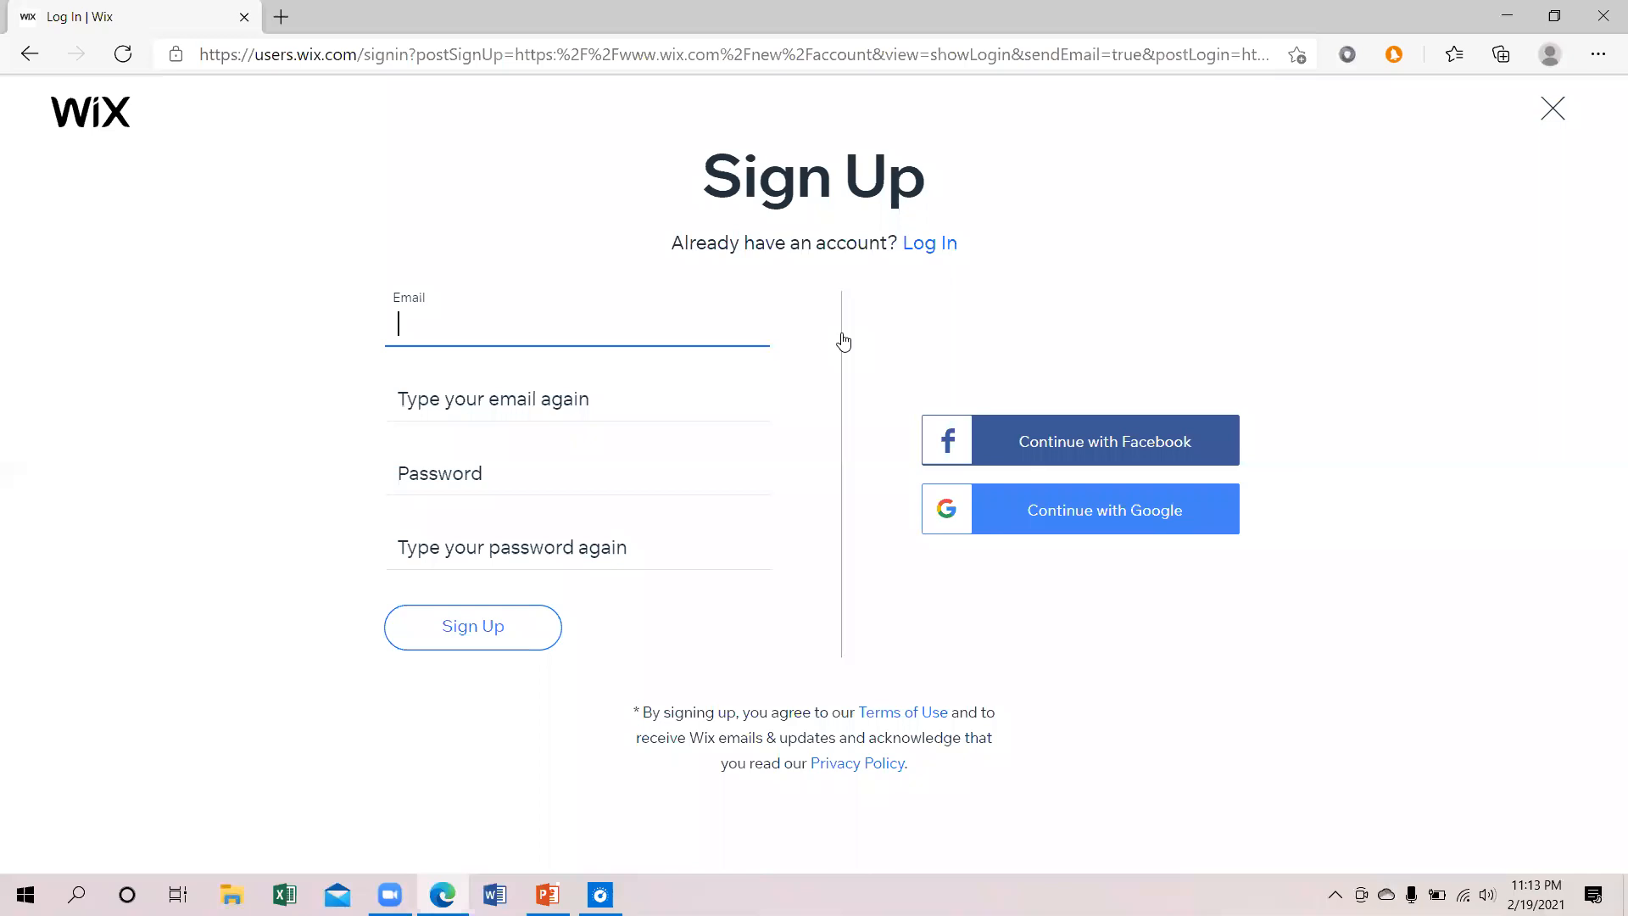
Step: Open a second browser tab and enter gmail in its address bar
left_click(281, 17)
type("gmail")
key("BackSpace")
key("BackSpace")
key("BackSpace")
Step: Open the Gmail inbox, copy the account's email address, and paste it into the Wix Email field
key("Down")
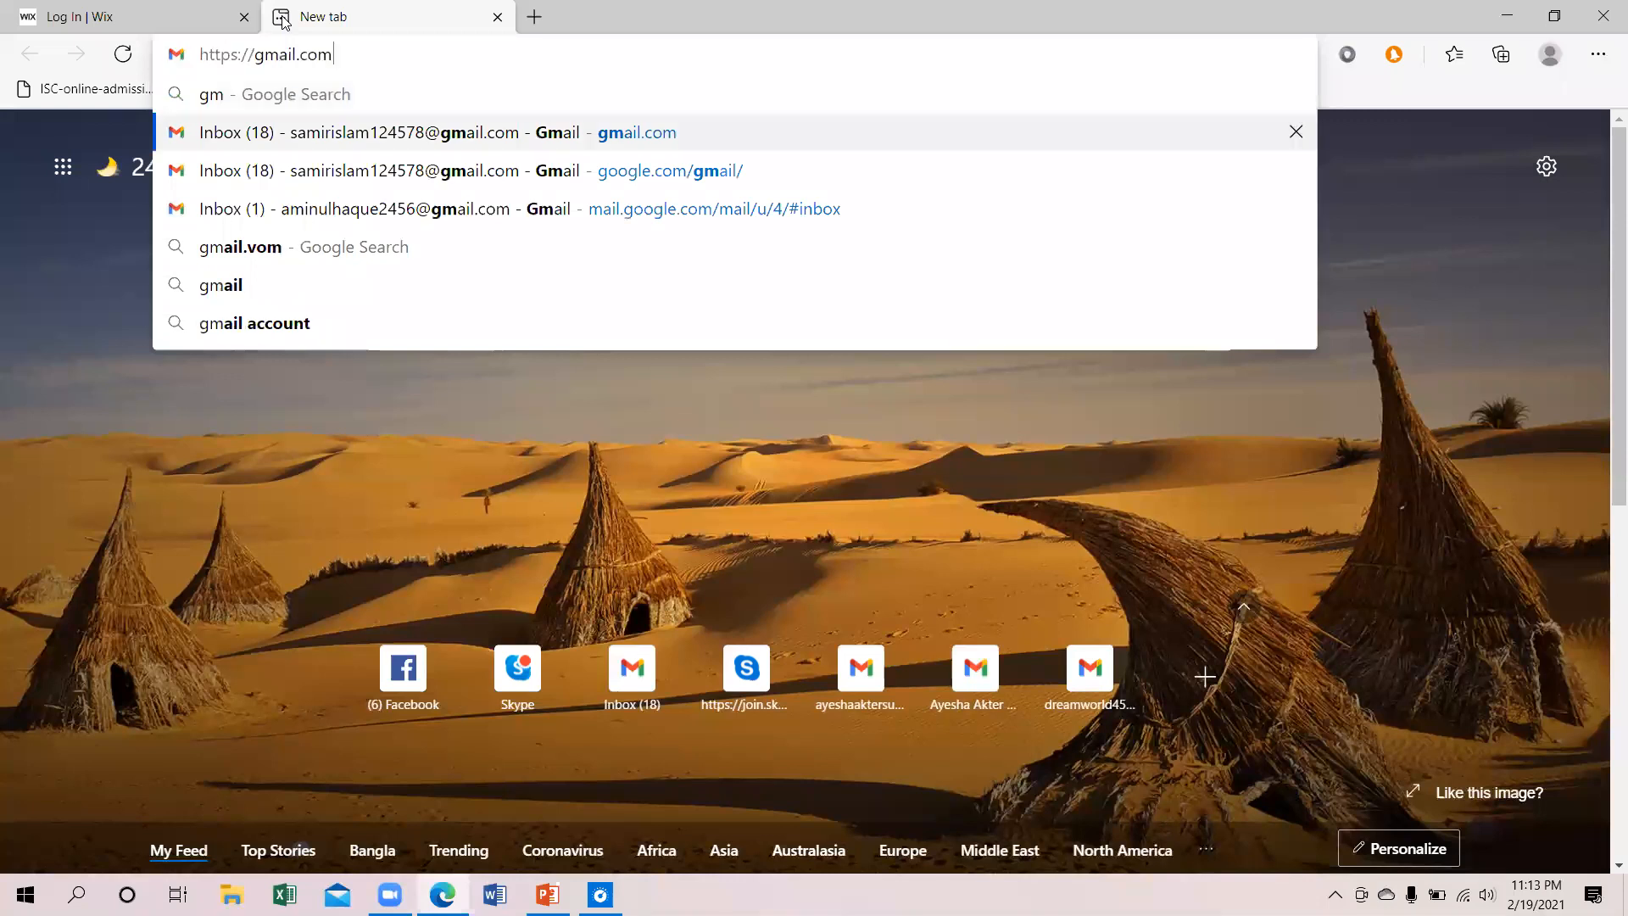
key("Return")
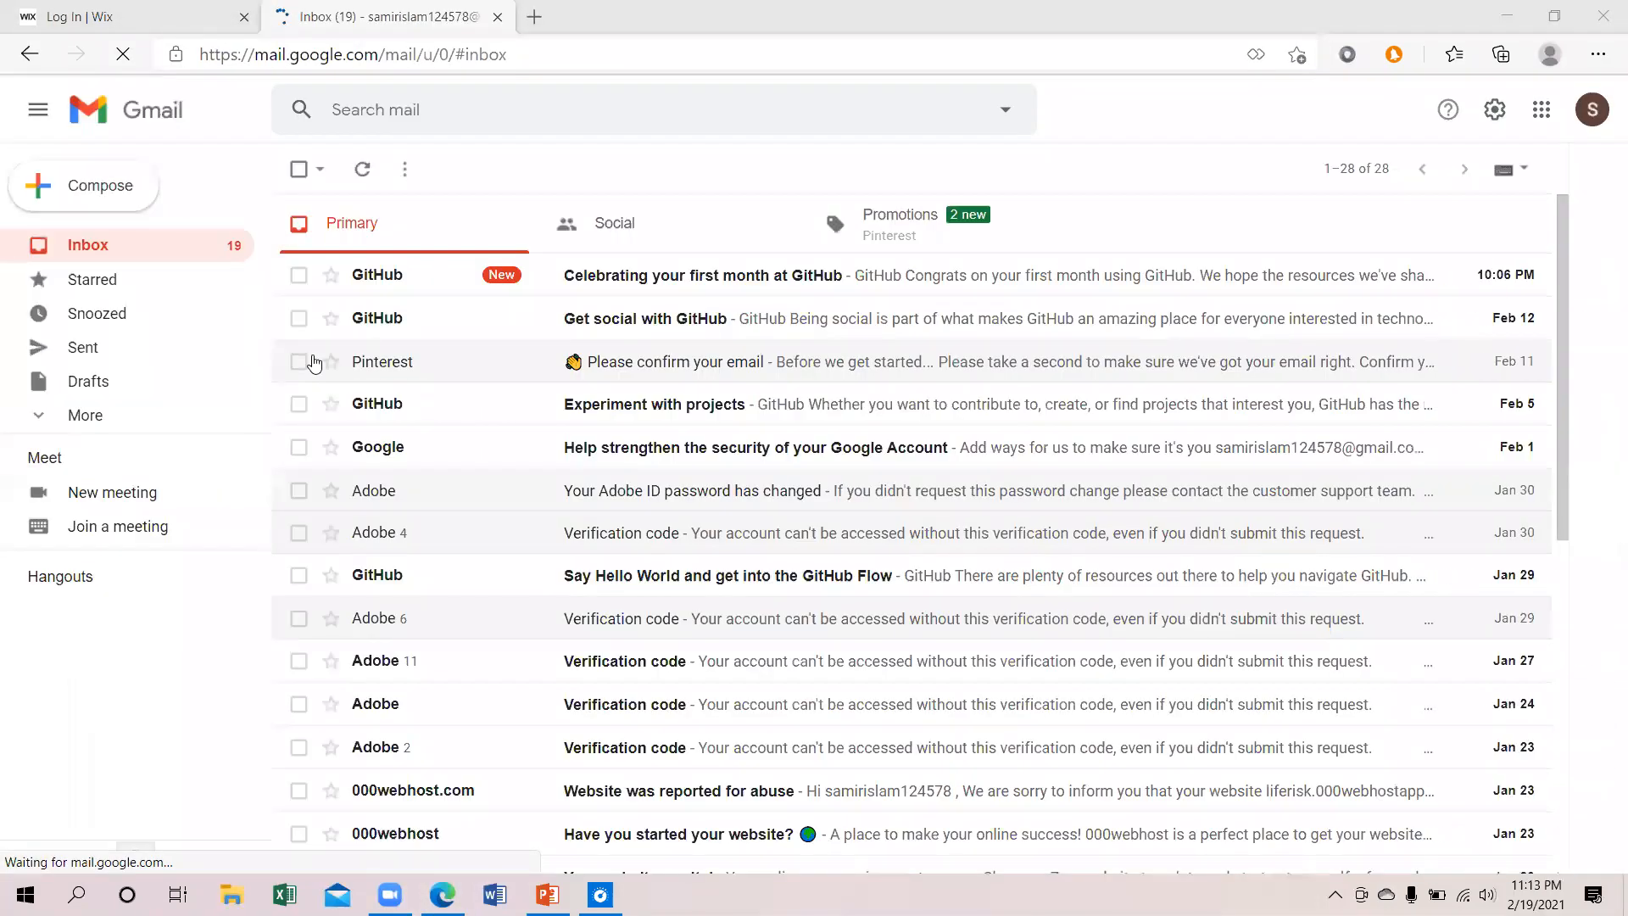
left_click(1593, 109)
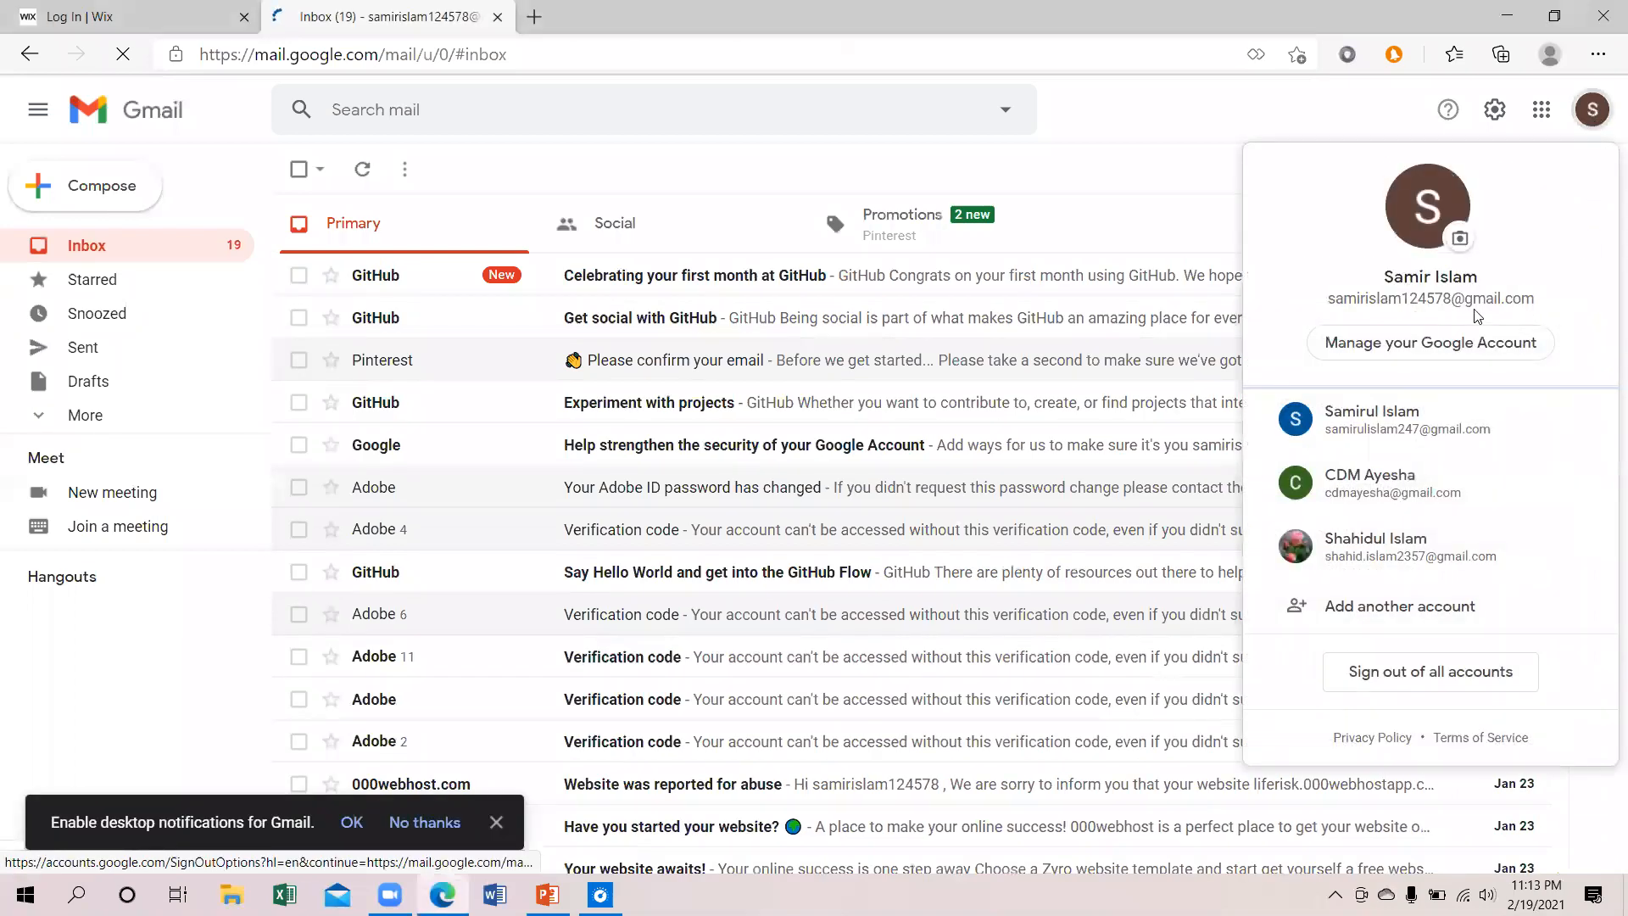
triple_click(1466, 298)
key("ctrl+c")
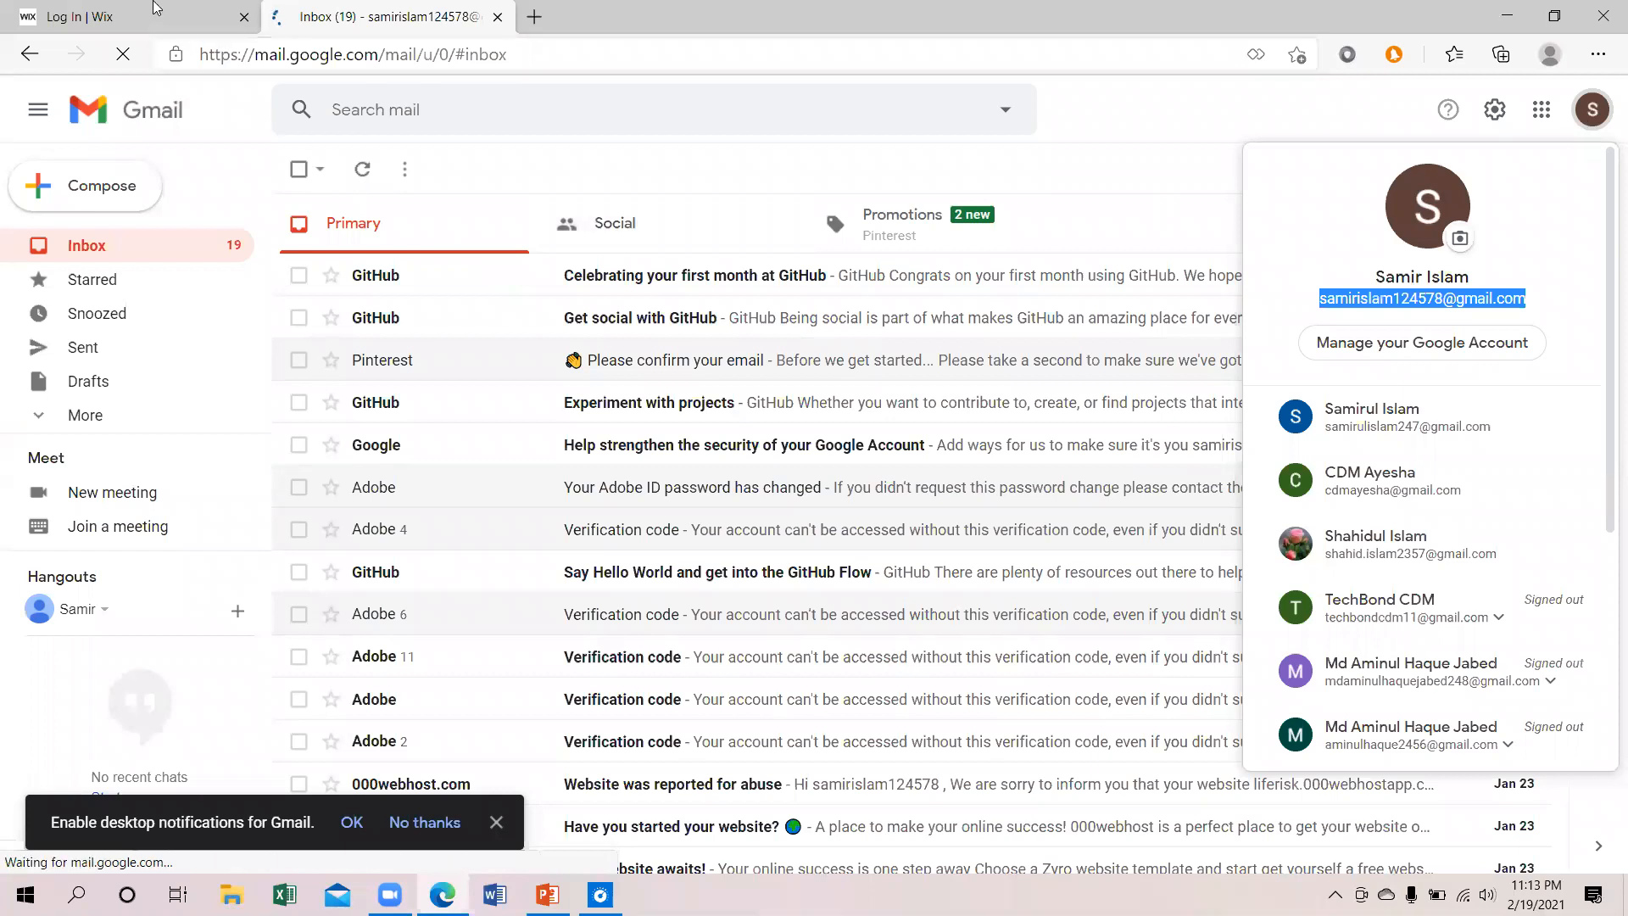
key("ctrl+Tab")
key("ctrl+v")
Step: Fill the confirm-email field with the same account email address
left_click(821, 337)
left_click(618, 404)
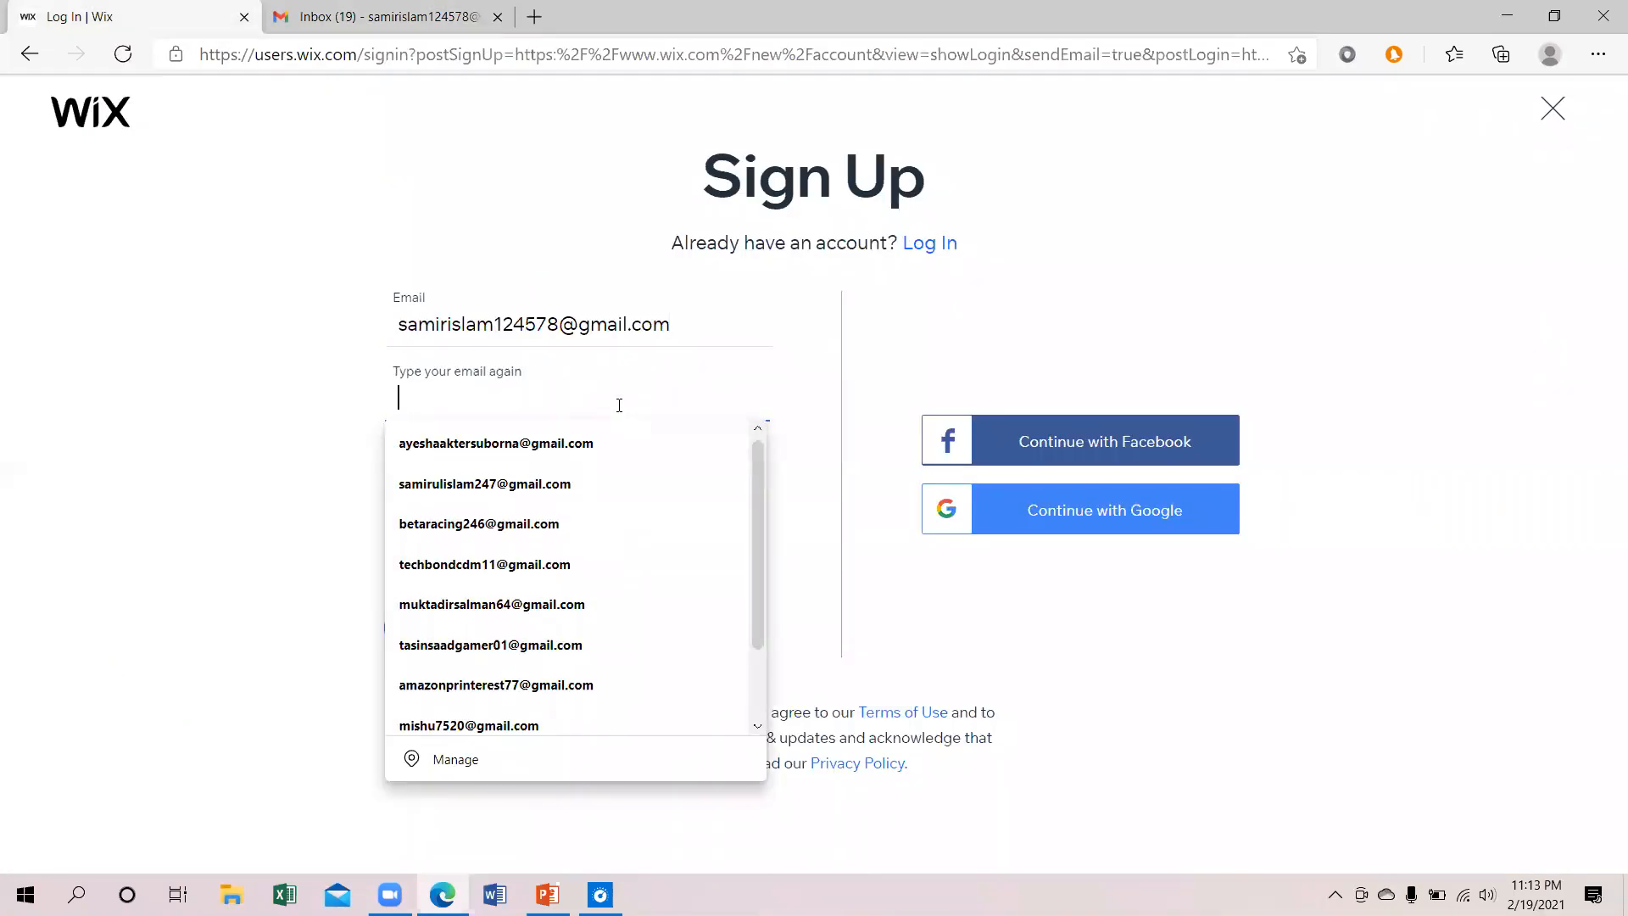
right_click(619, 402)
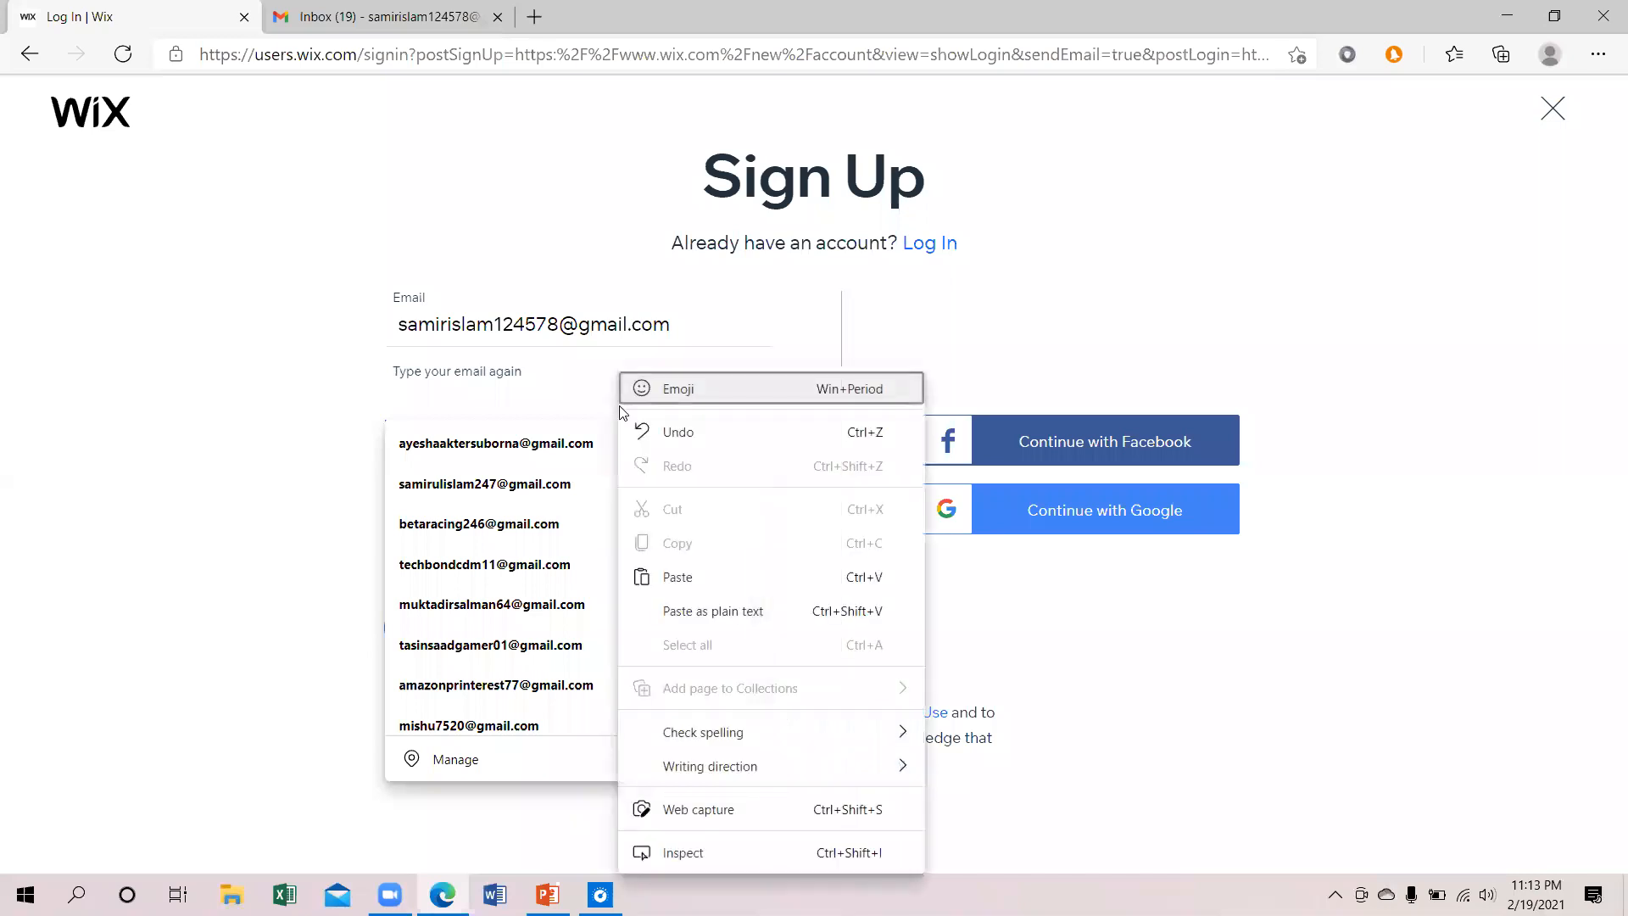
left_click(730, 574)
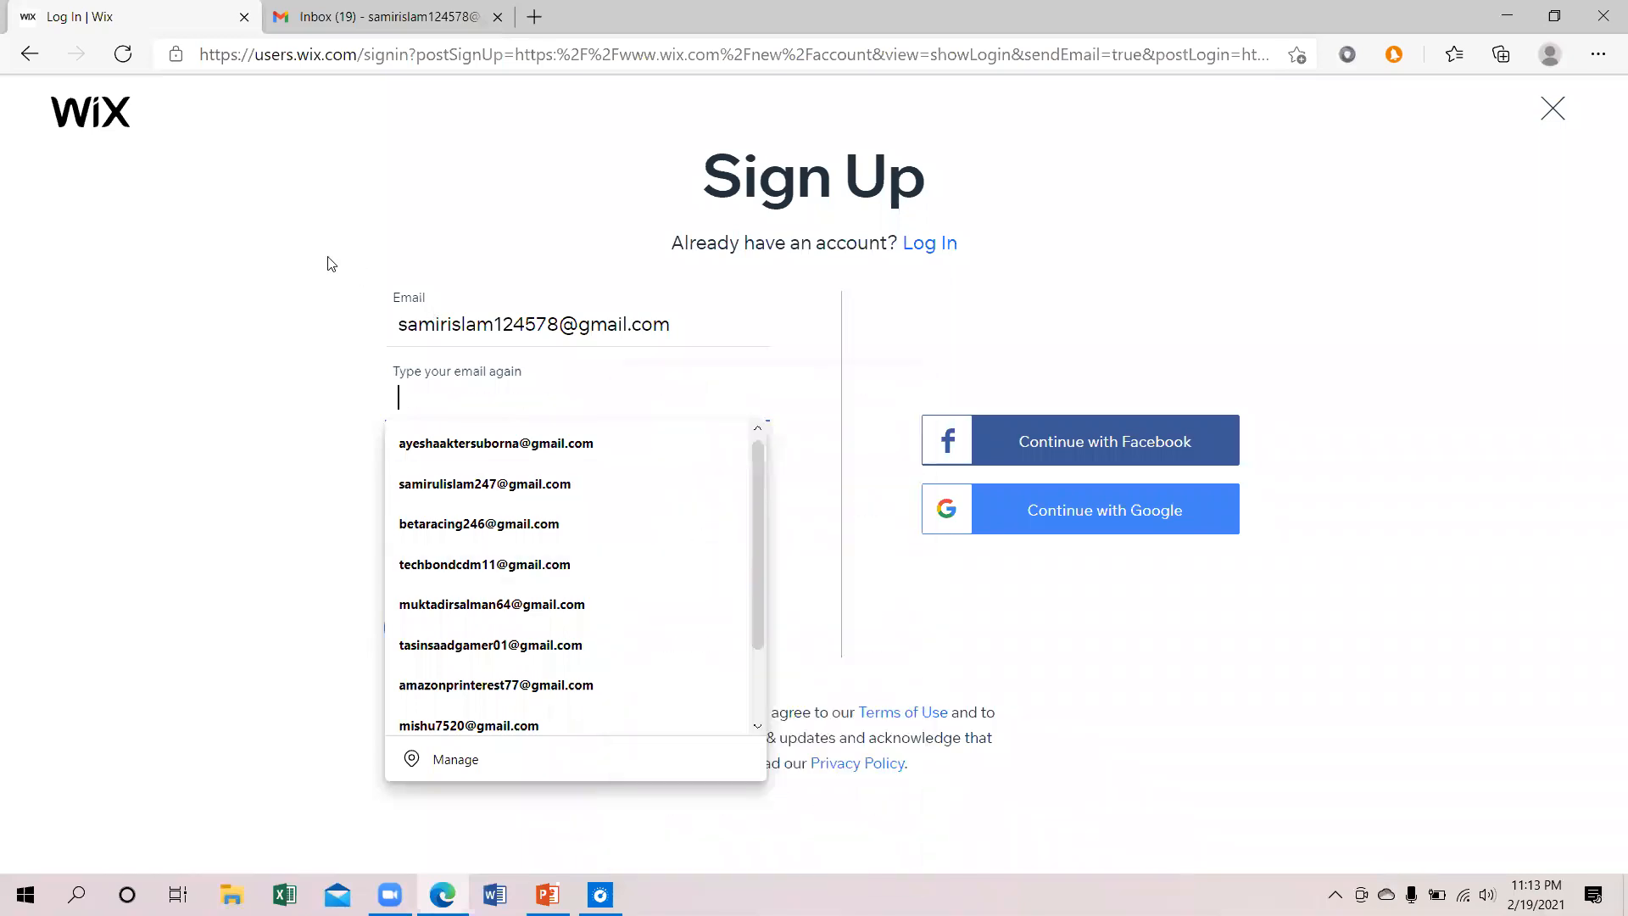
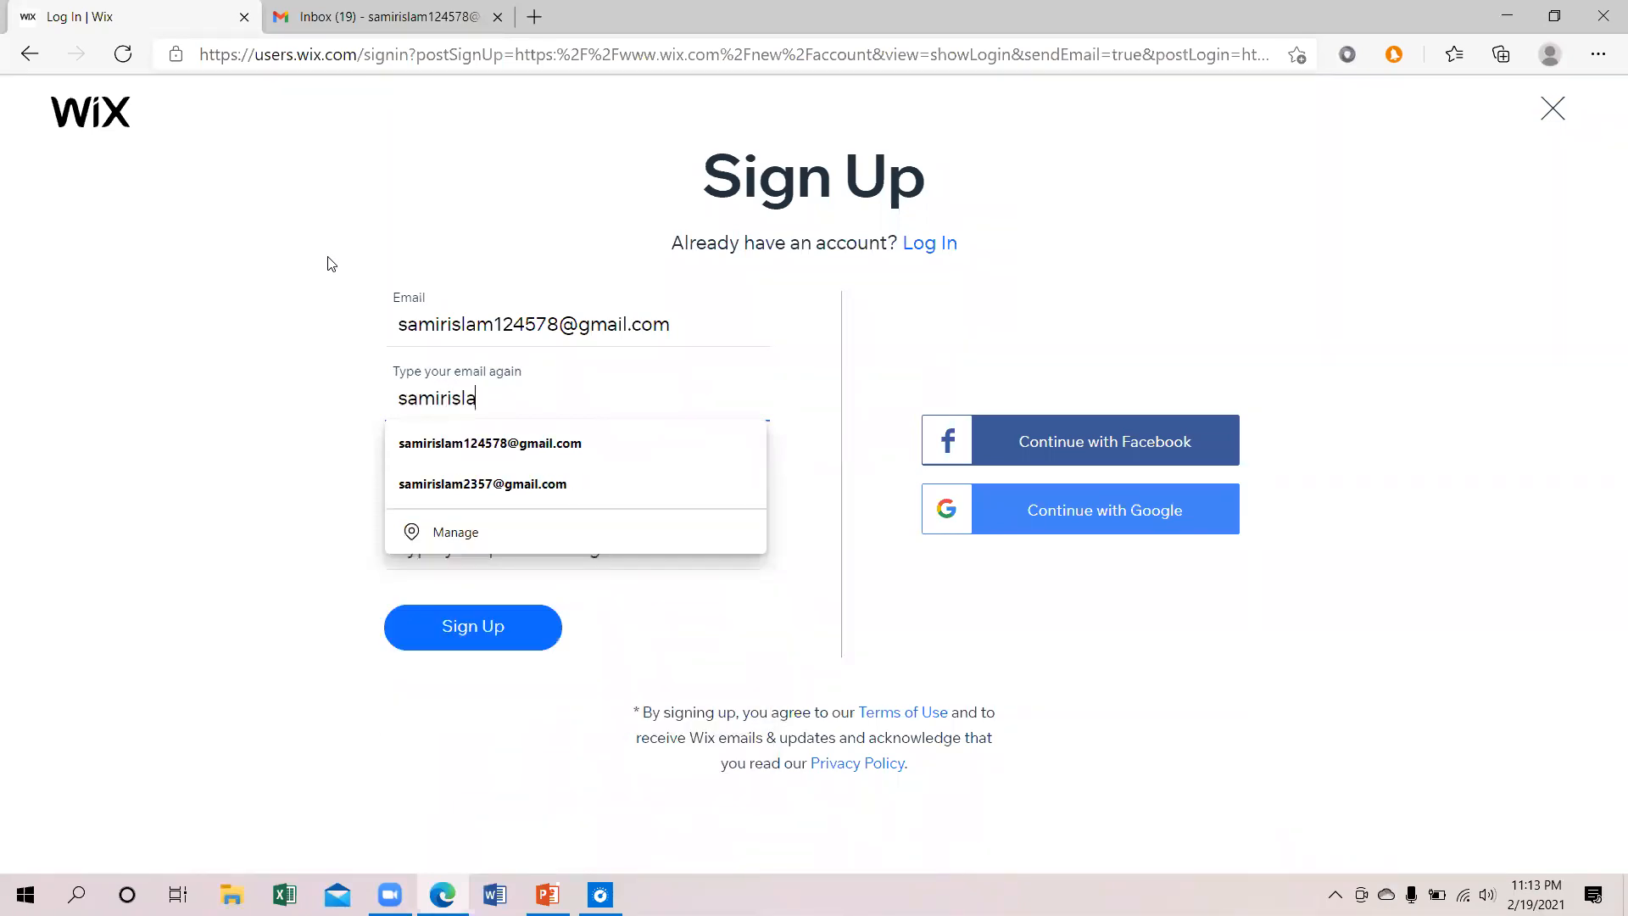
left_click(703, 451)
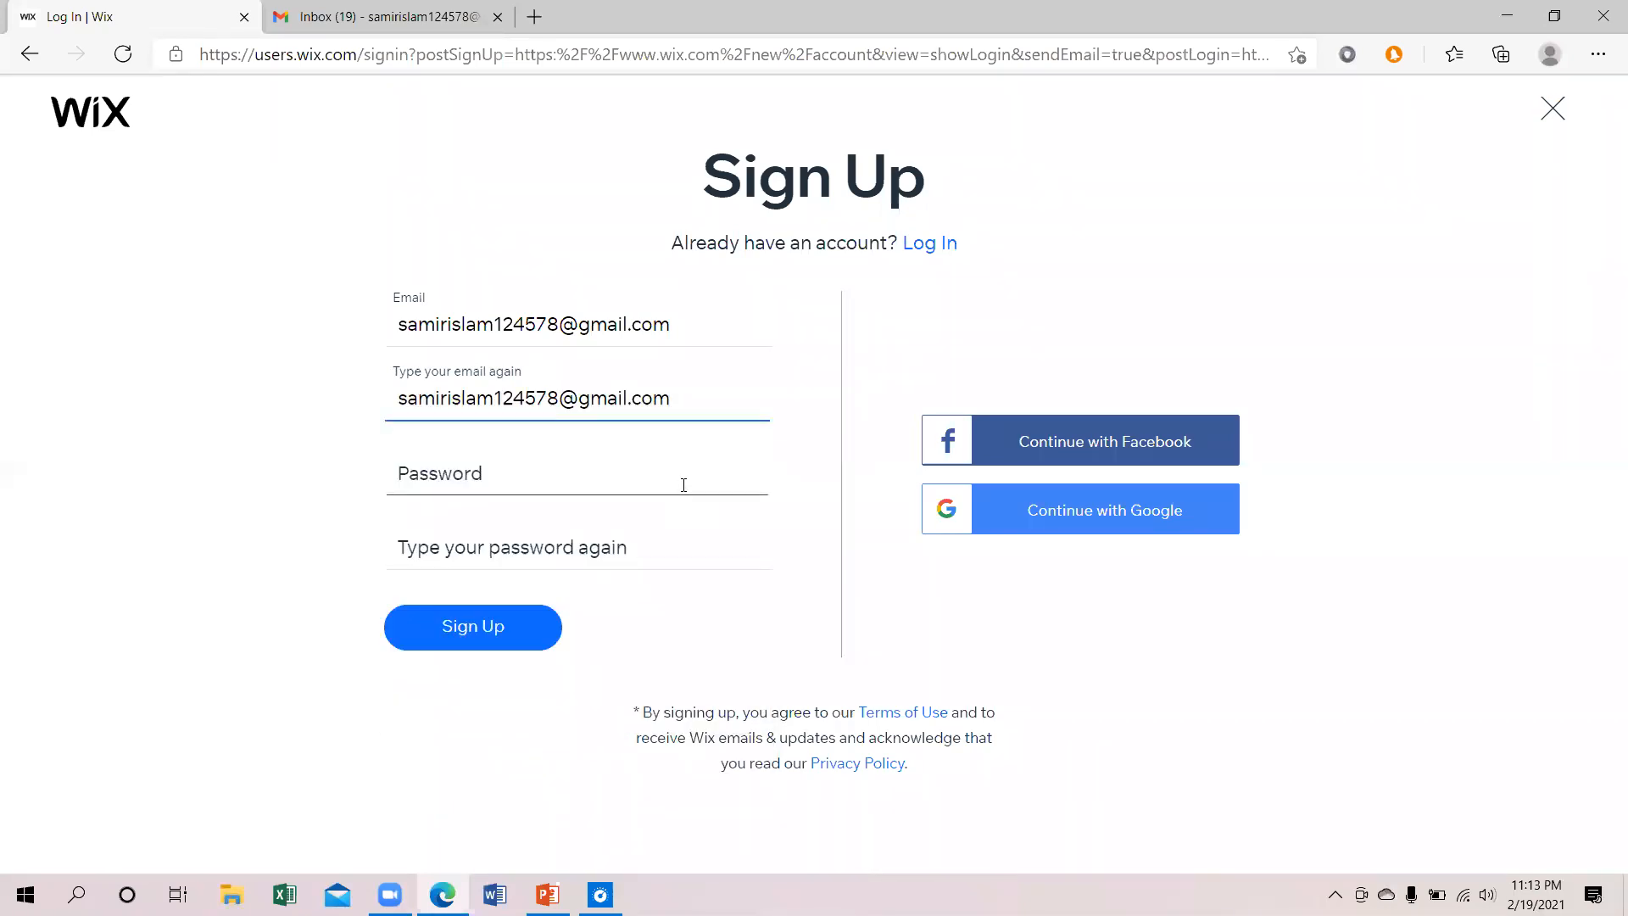
Step: Enter and repeat the account password, then submit the Sign Up form
left_click(684, 484)
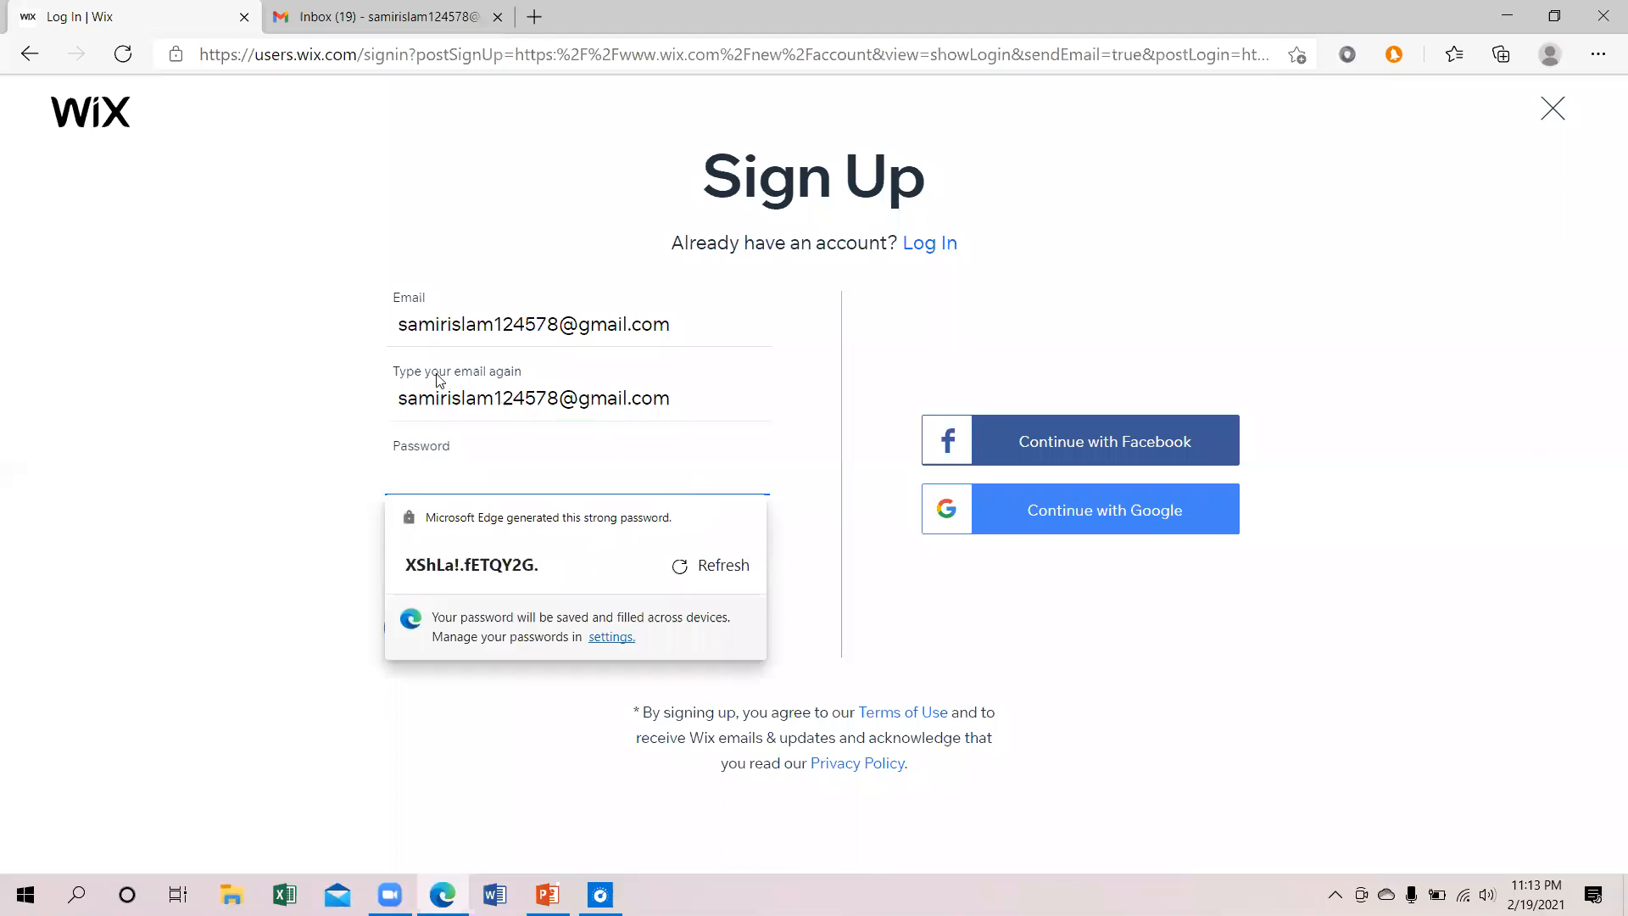
type("s")
key("BackSpace")
type("s••••••••••••••")
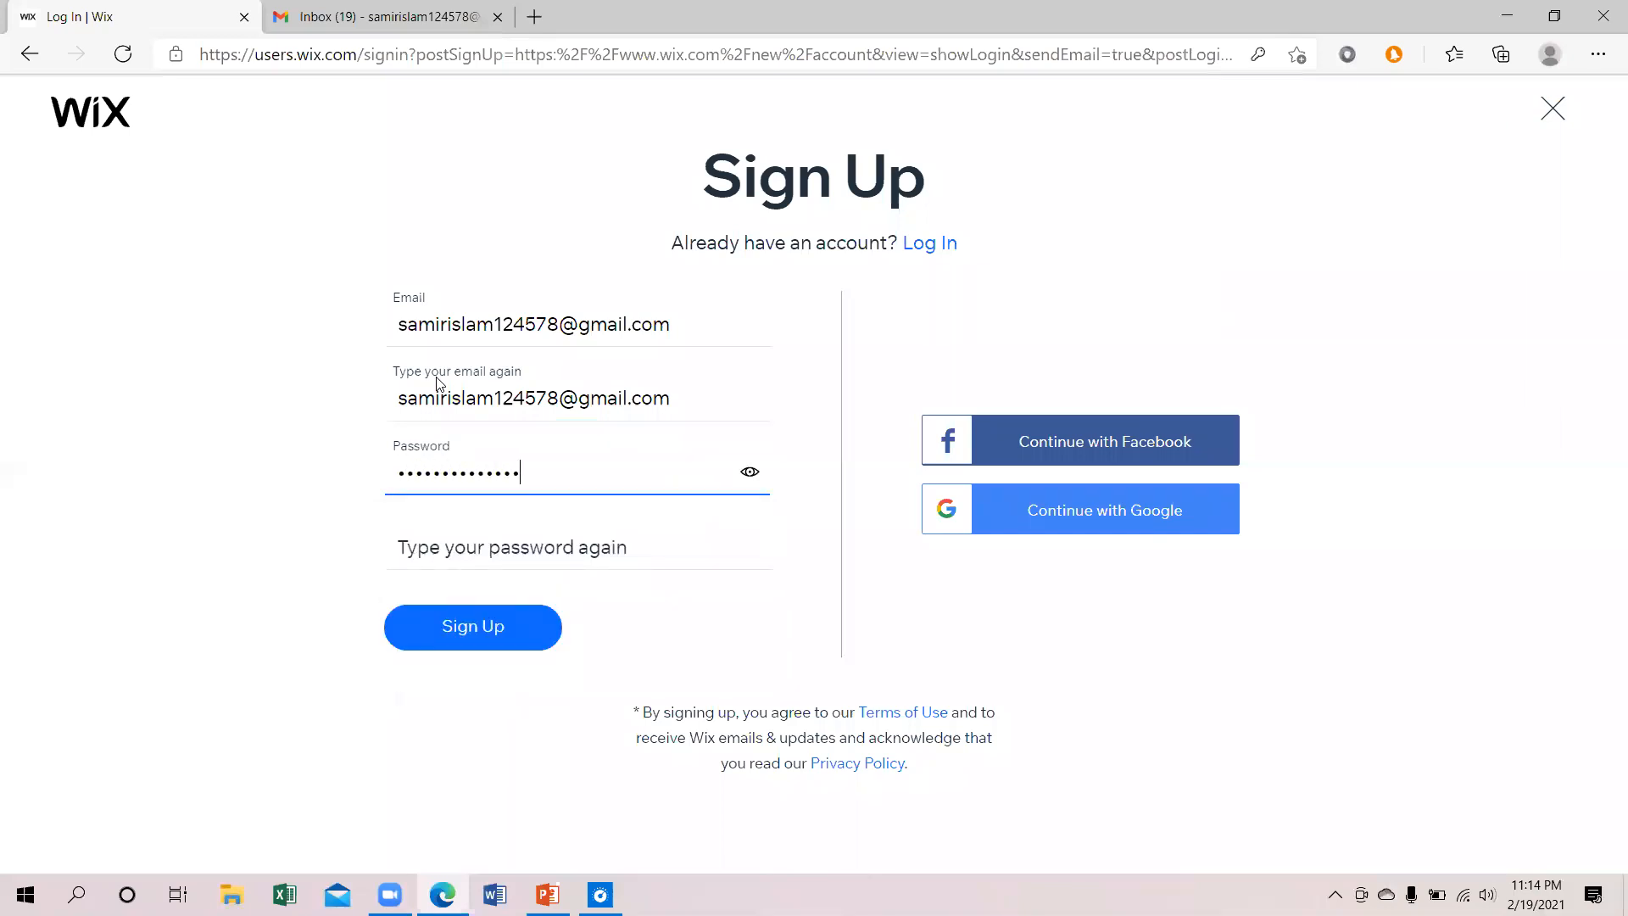
left_click(585, 547)
type("••••")
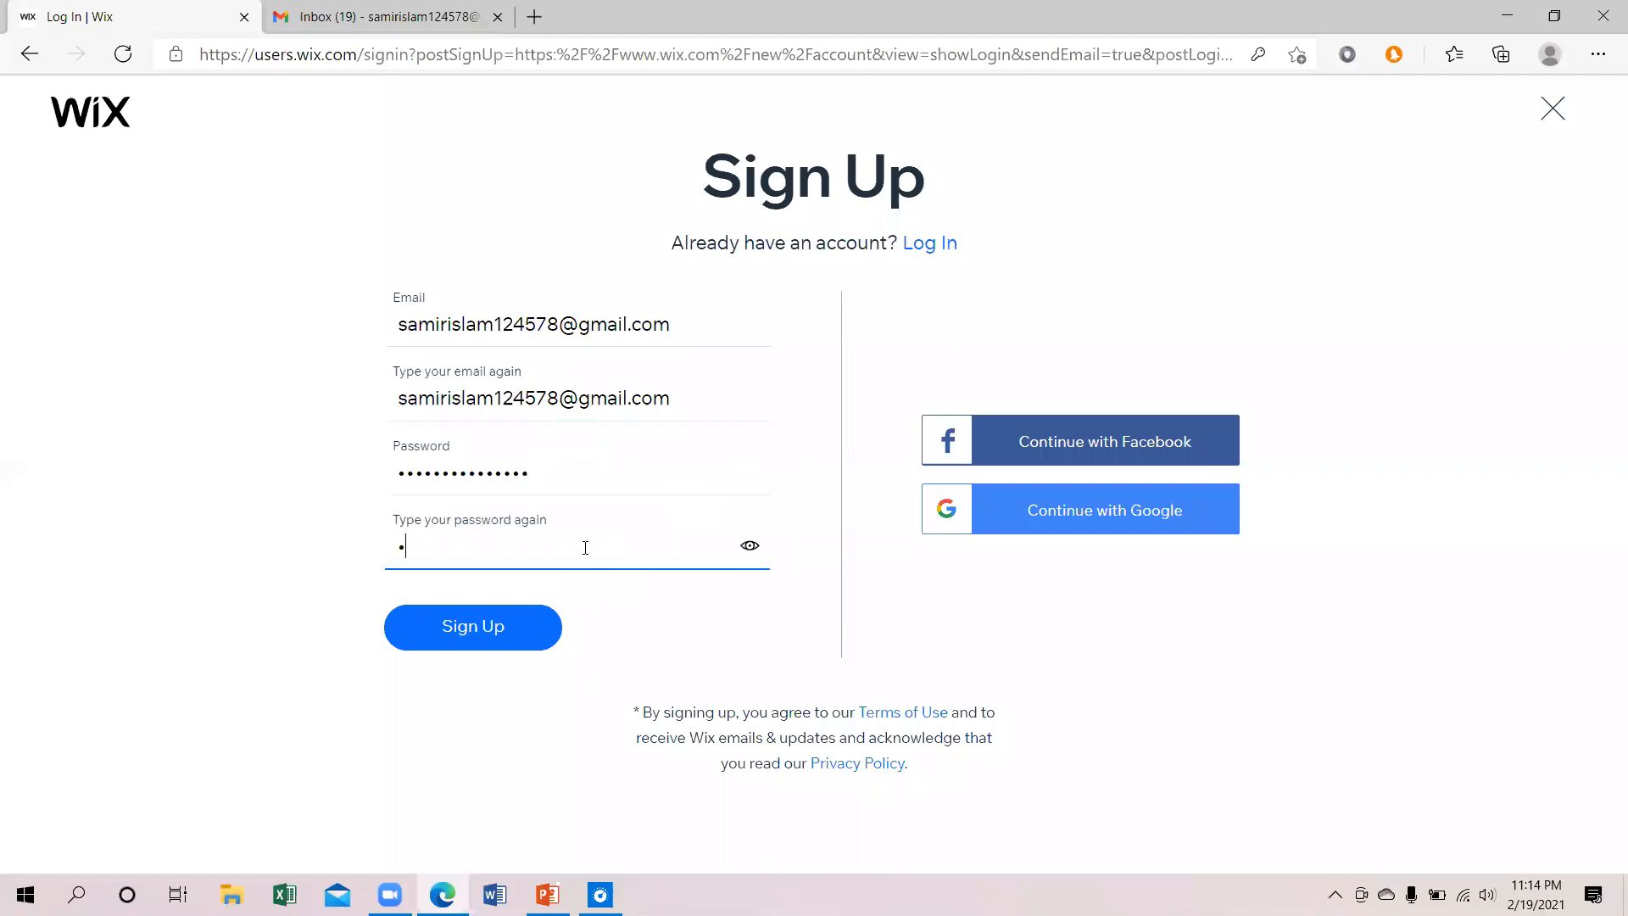
type("•••••••")
left_click(527, 476)
key("ctrl+a")
key("BackSpace")
type("•••••")
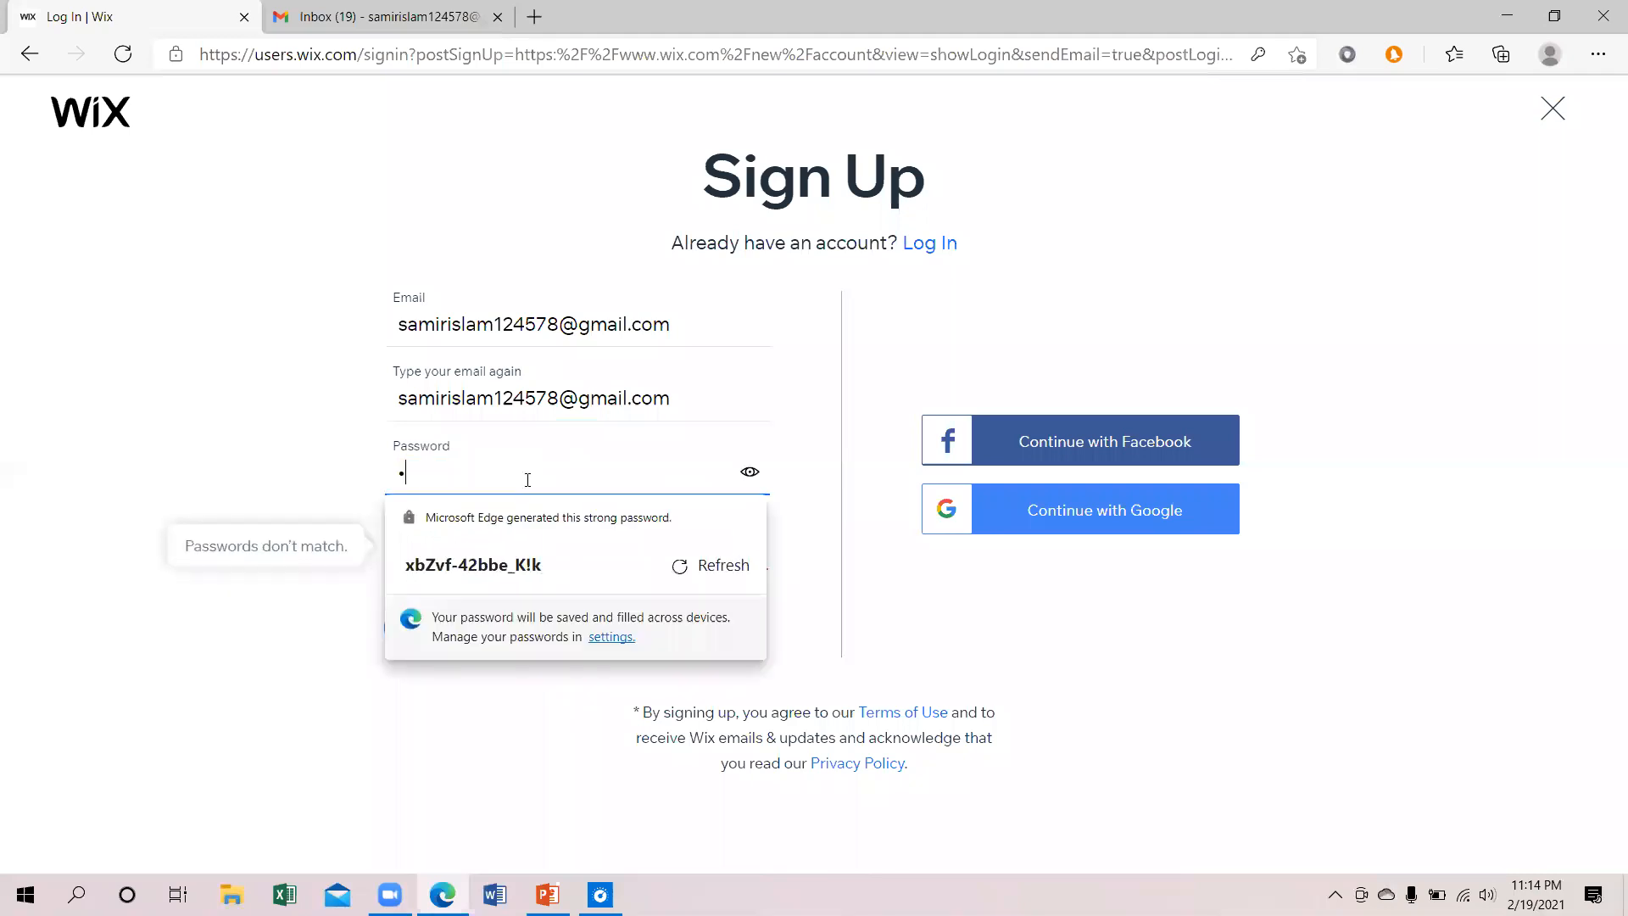
type("••••••")
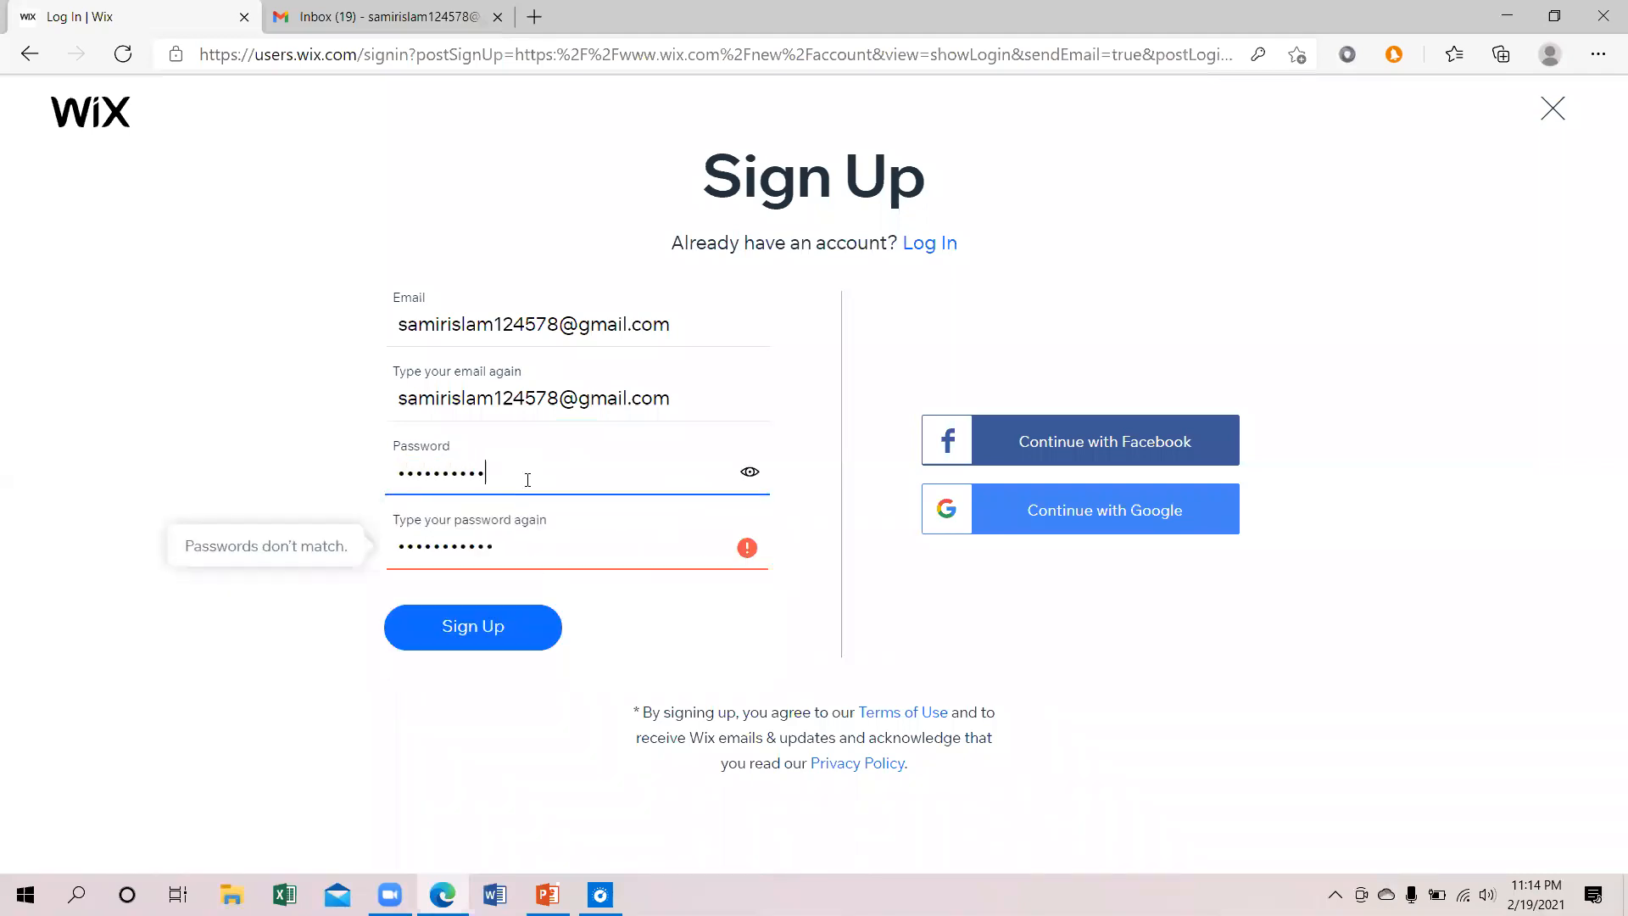
left_click(484, 647)
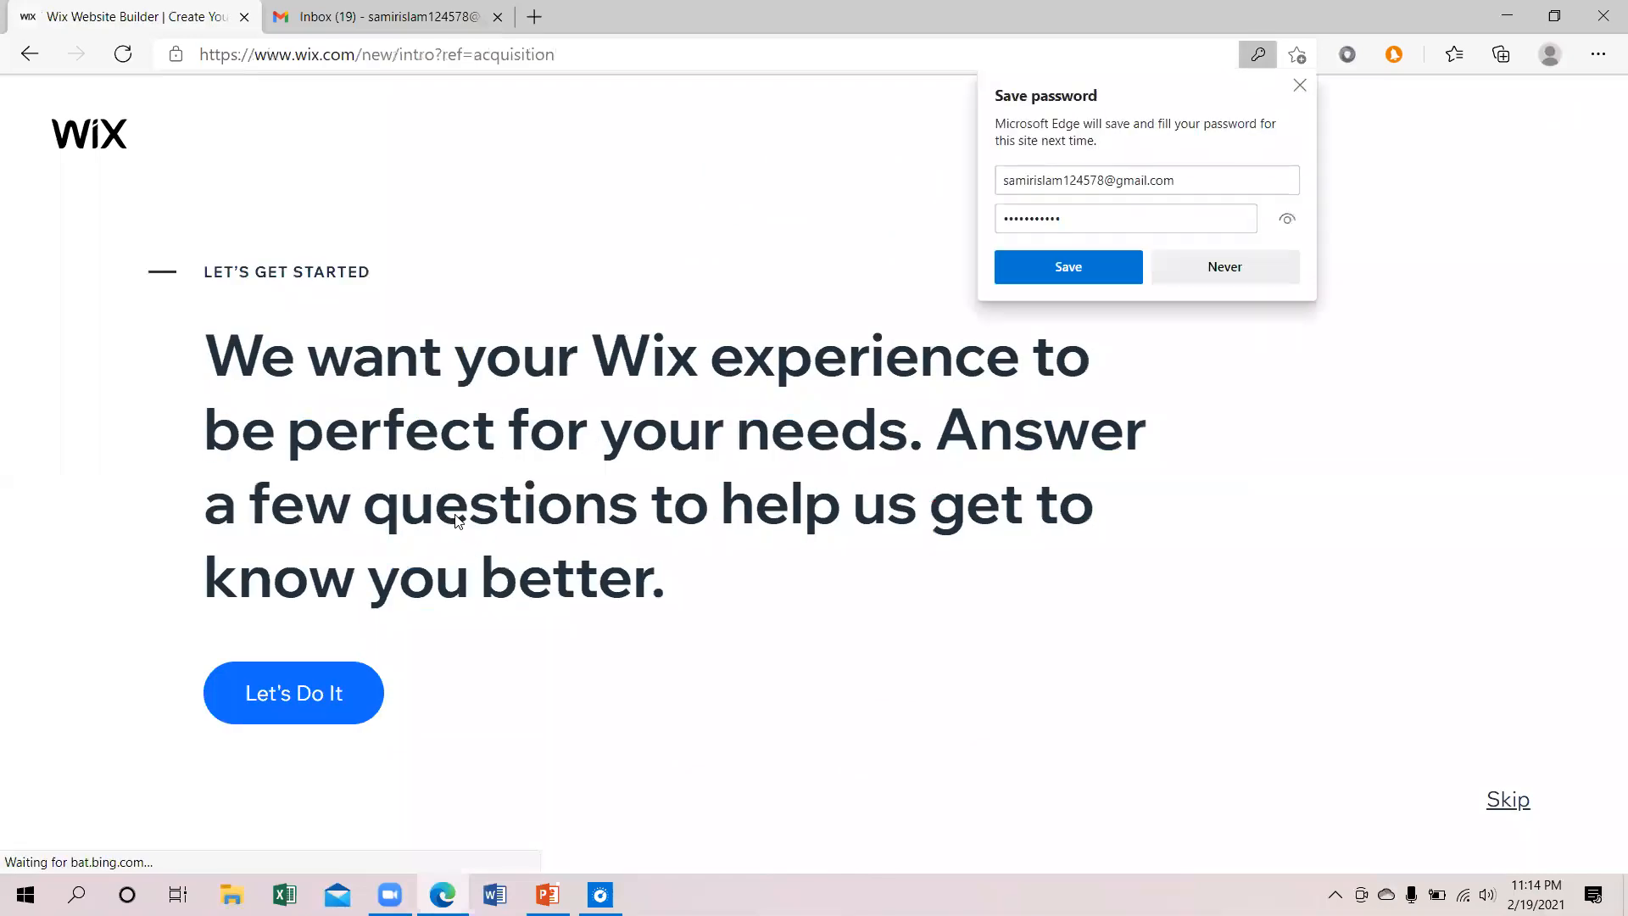
Step: Dismiss the save-password offer and answer that the site is for myself
left_click(1299, 85)
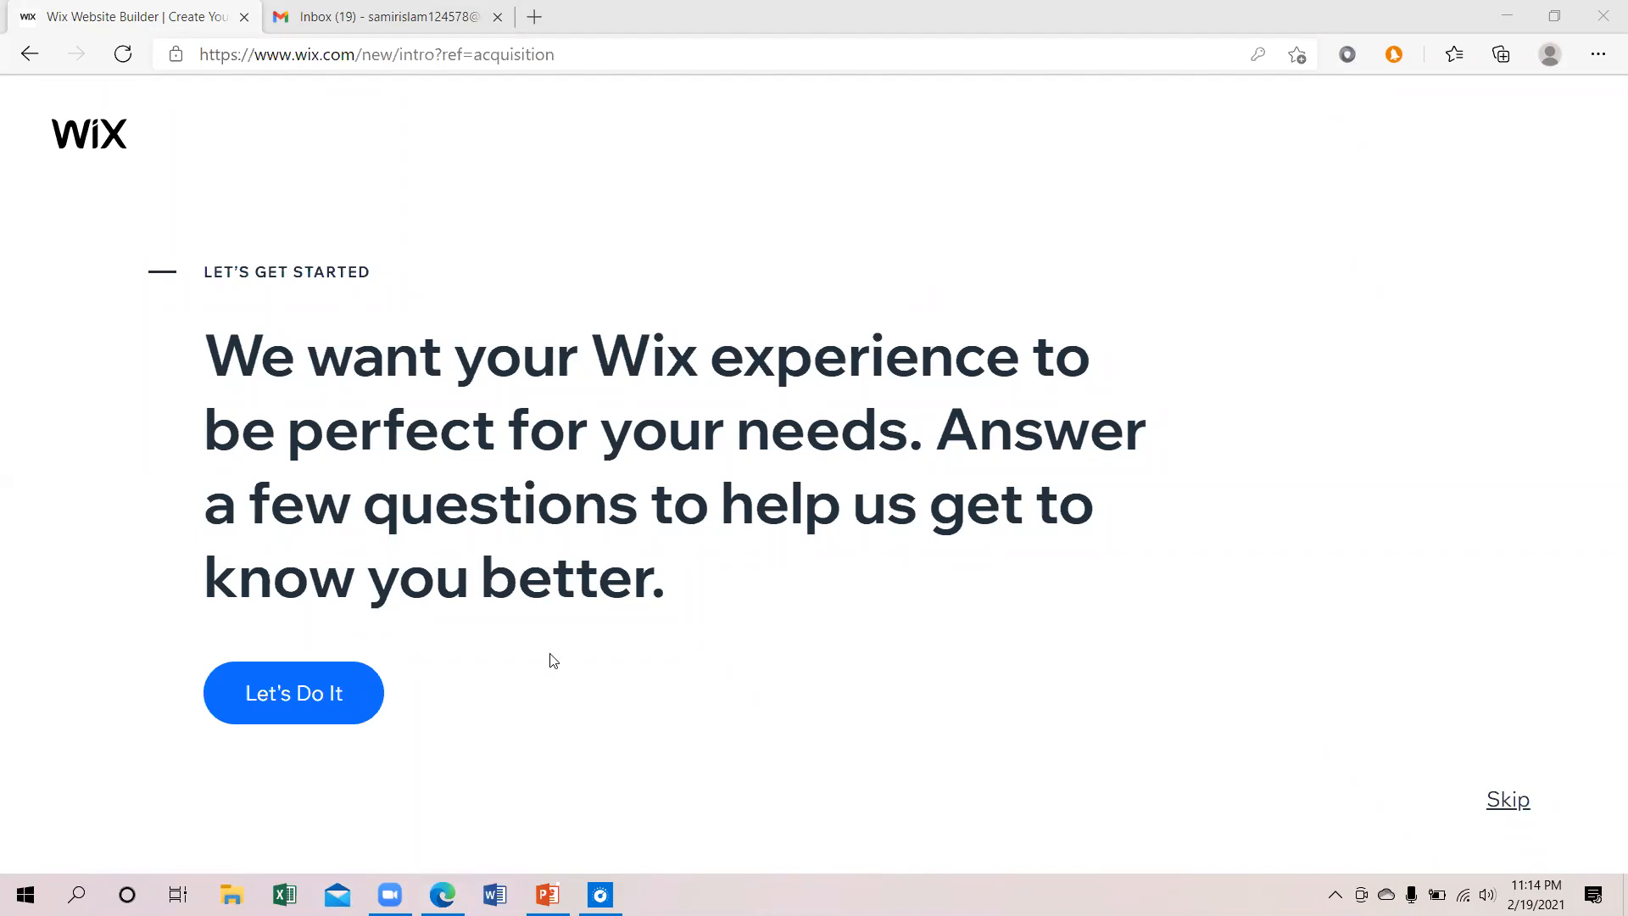
left_click(356, 705)
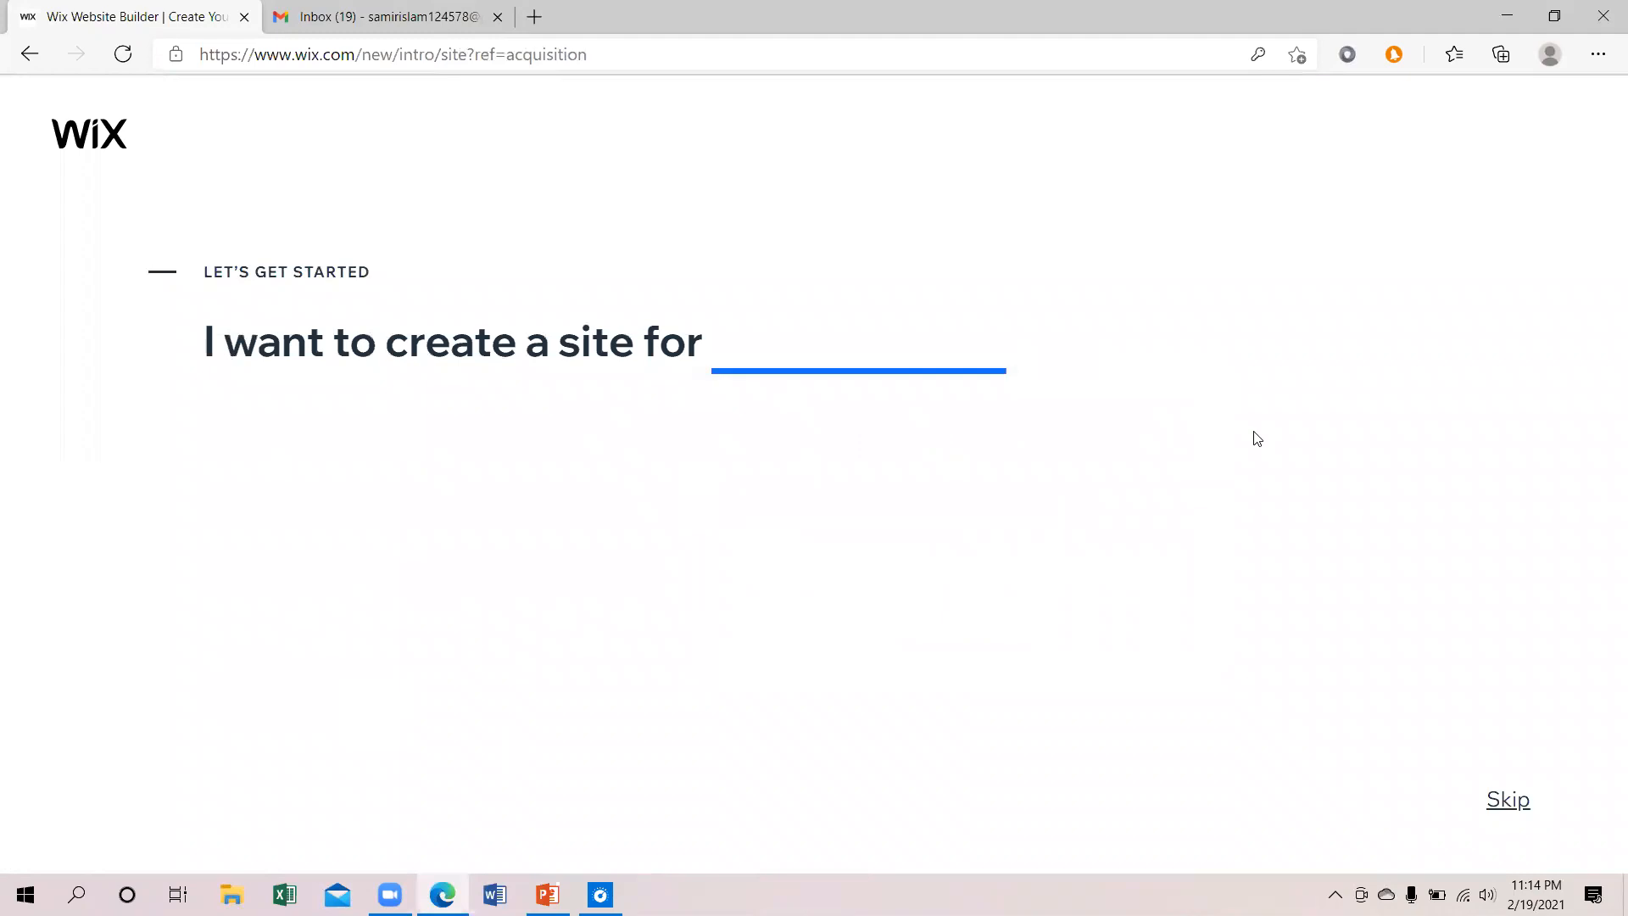
mouse_move(811, 356)
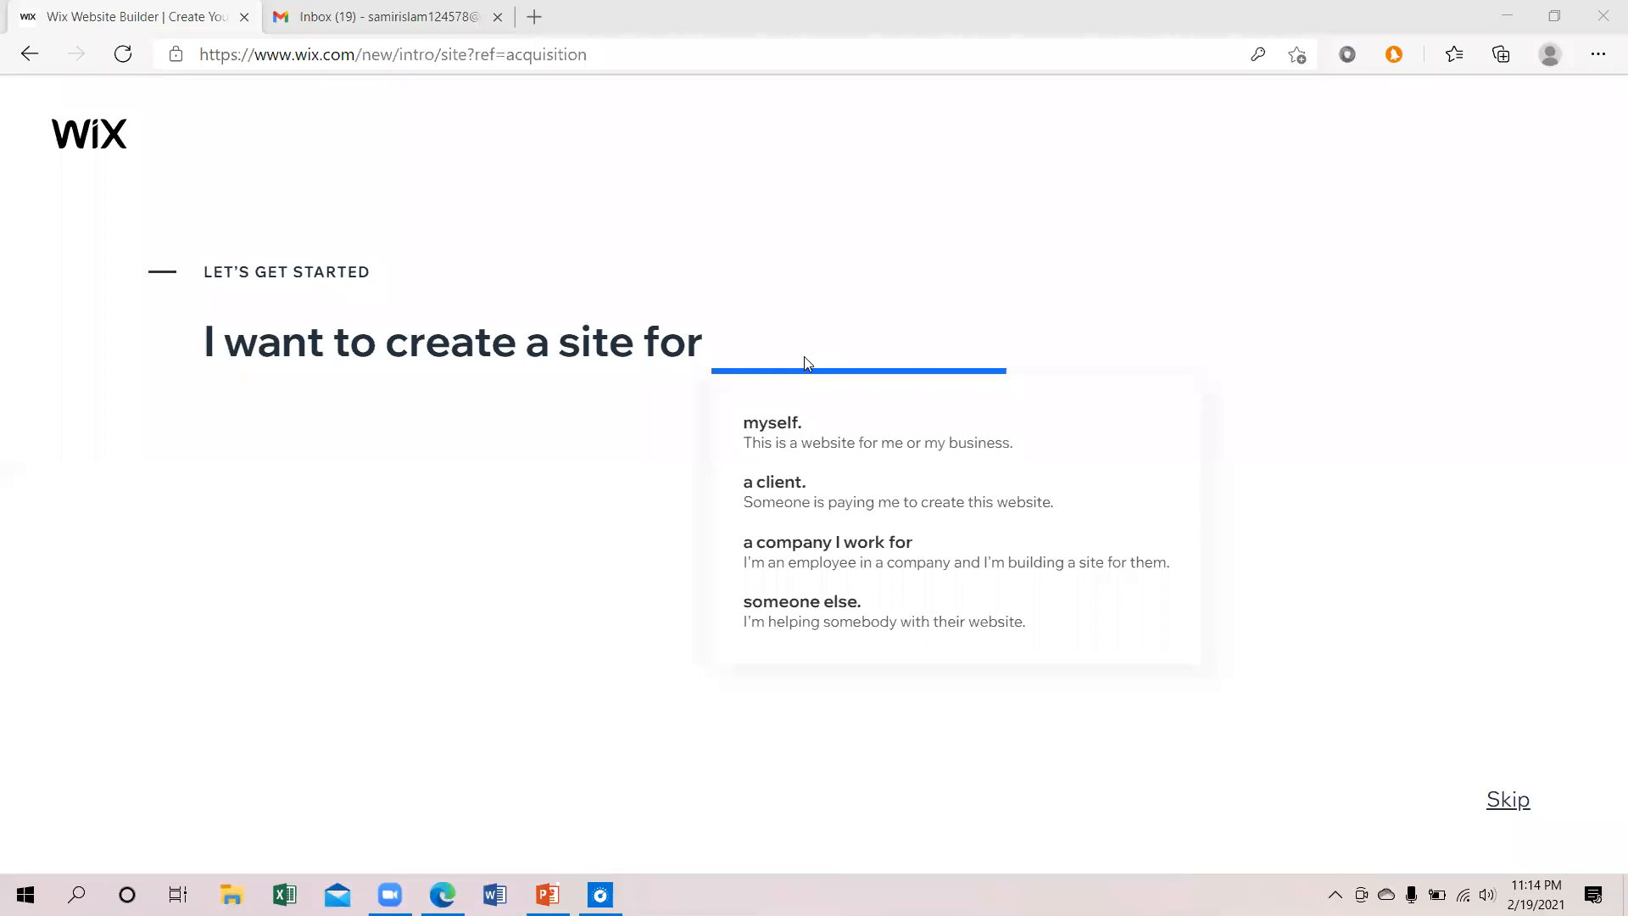
left_click(831, 428)
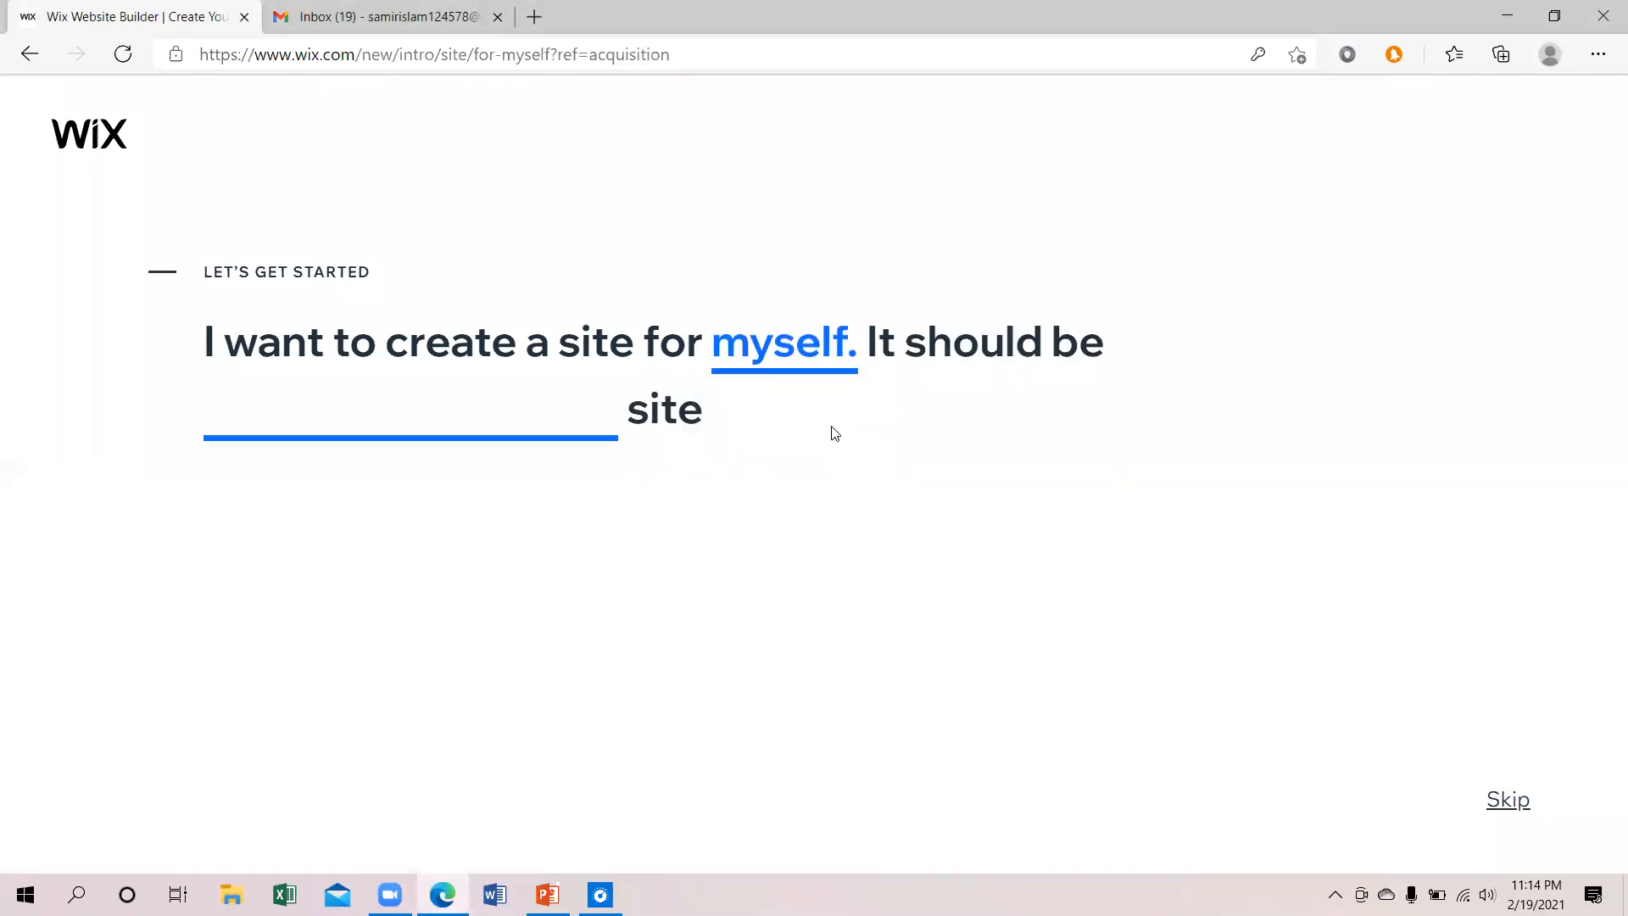
Step: Choose a business site type and state you've never built a site before
left_click(432, 421)
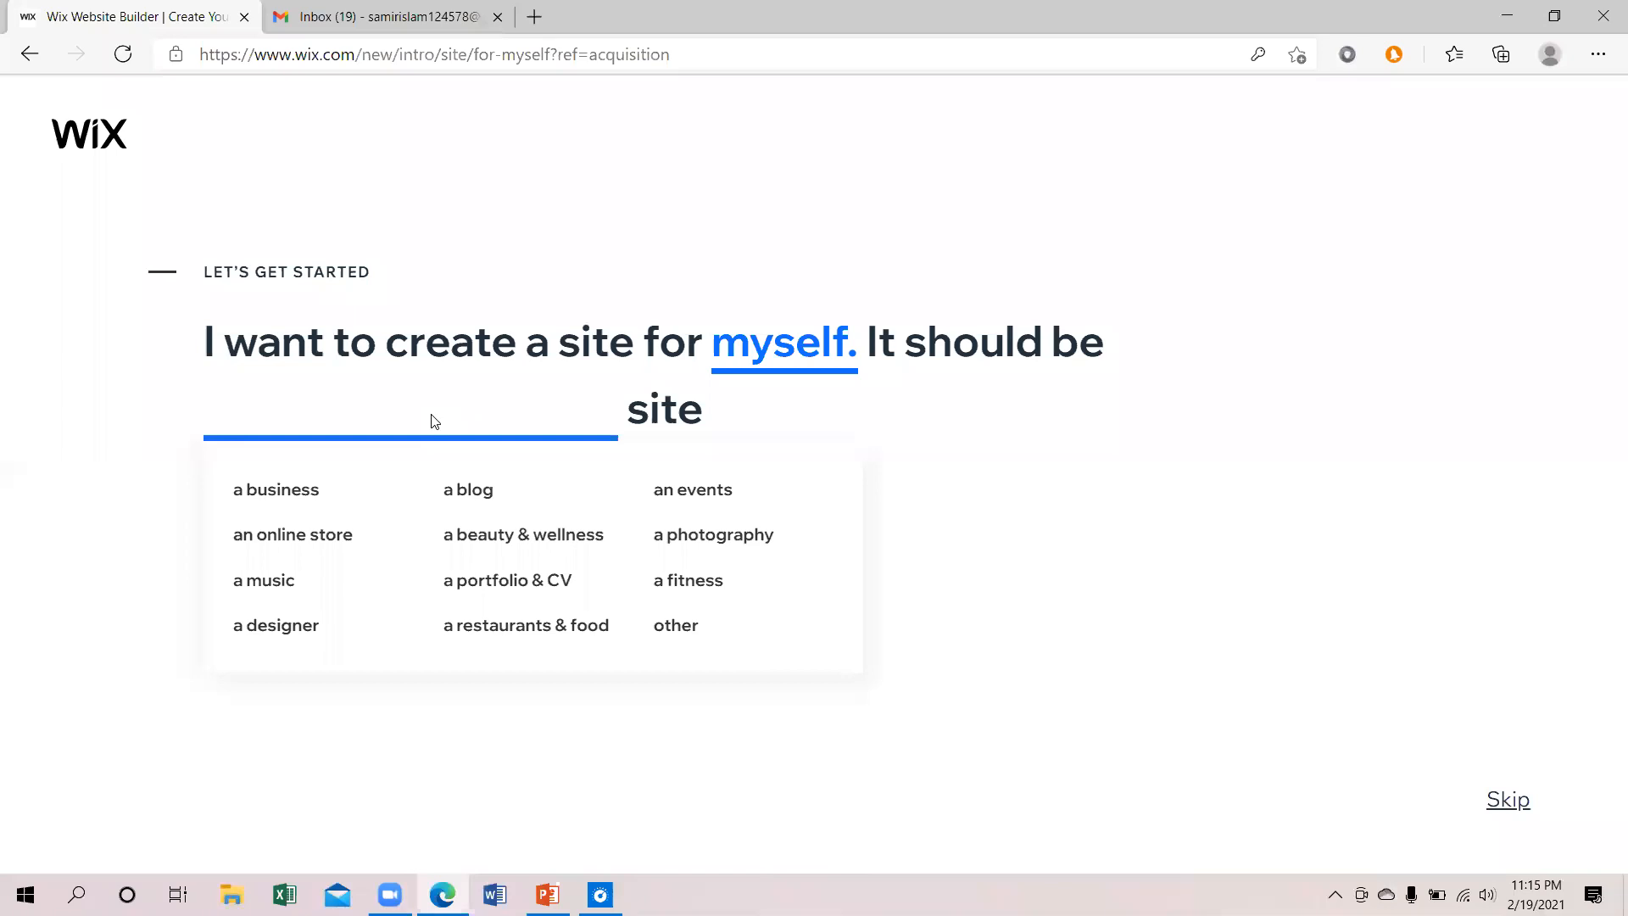
left_click(319, 495)
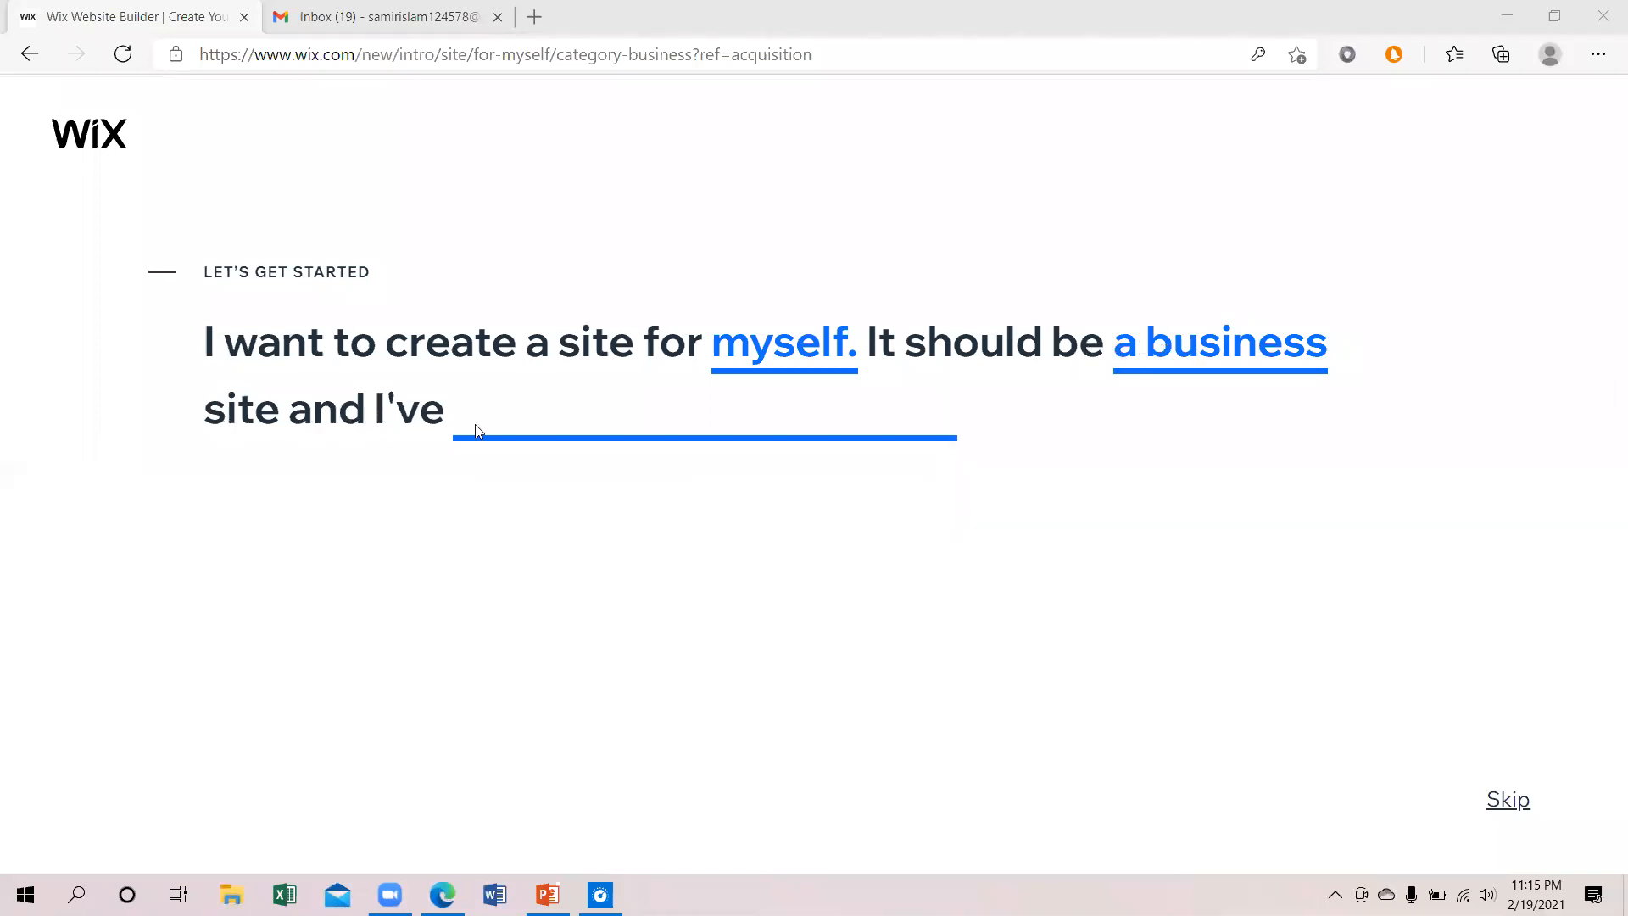
mouse_move(539, 426)
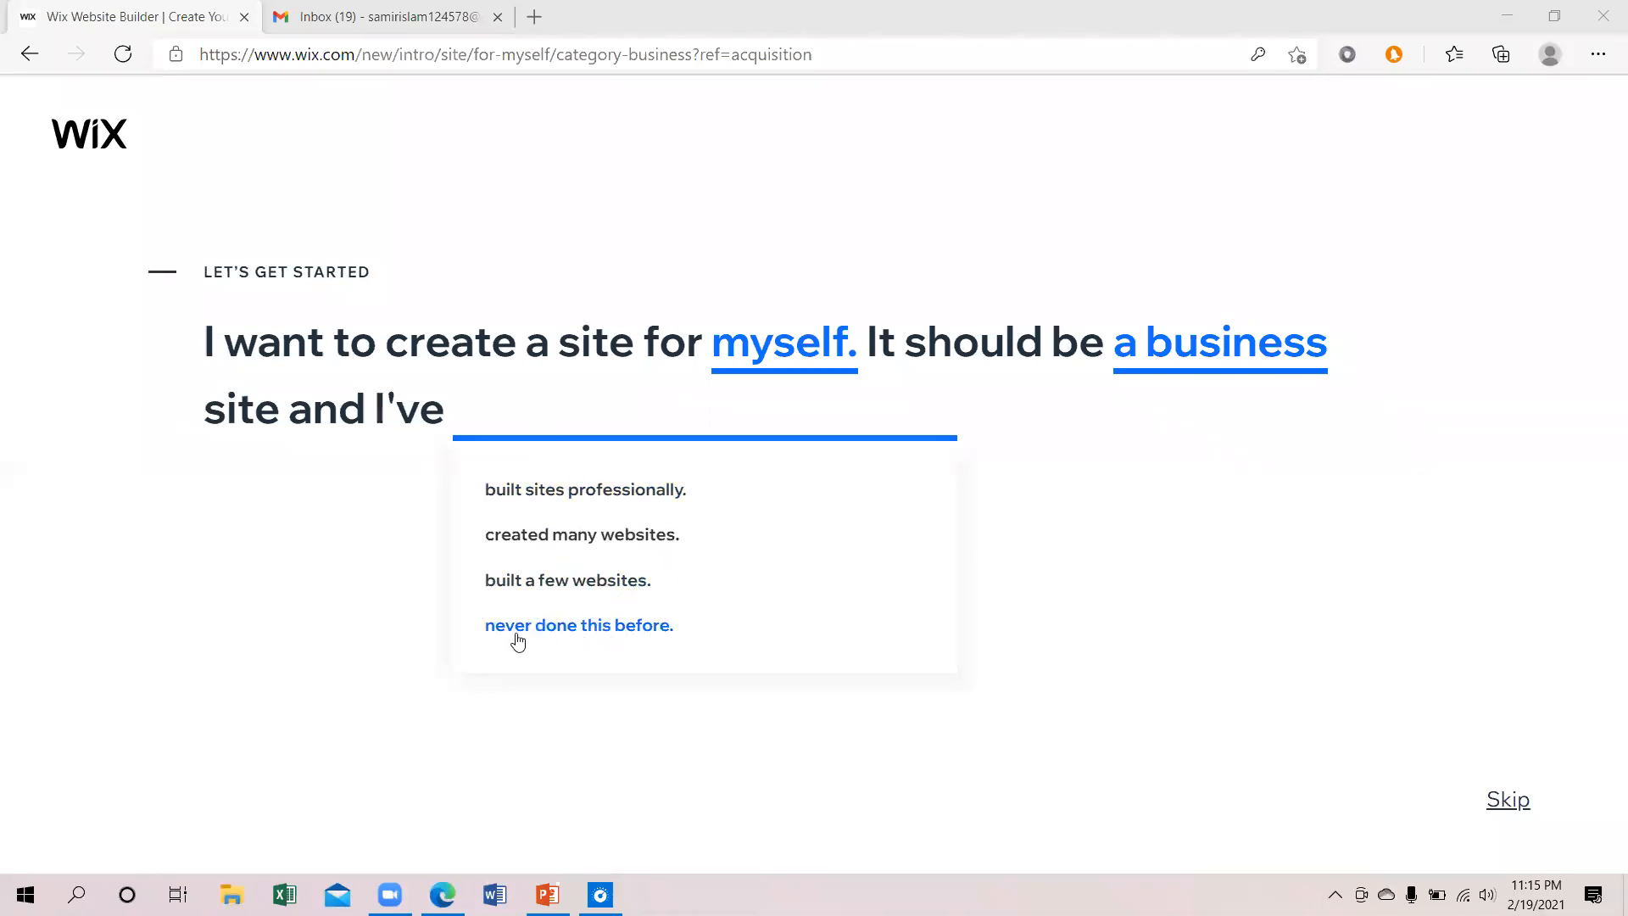
left_click(618, 625)
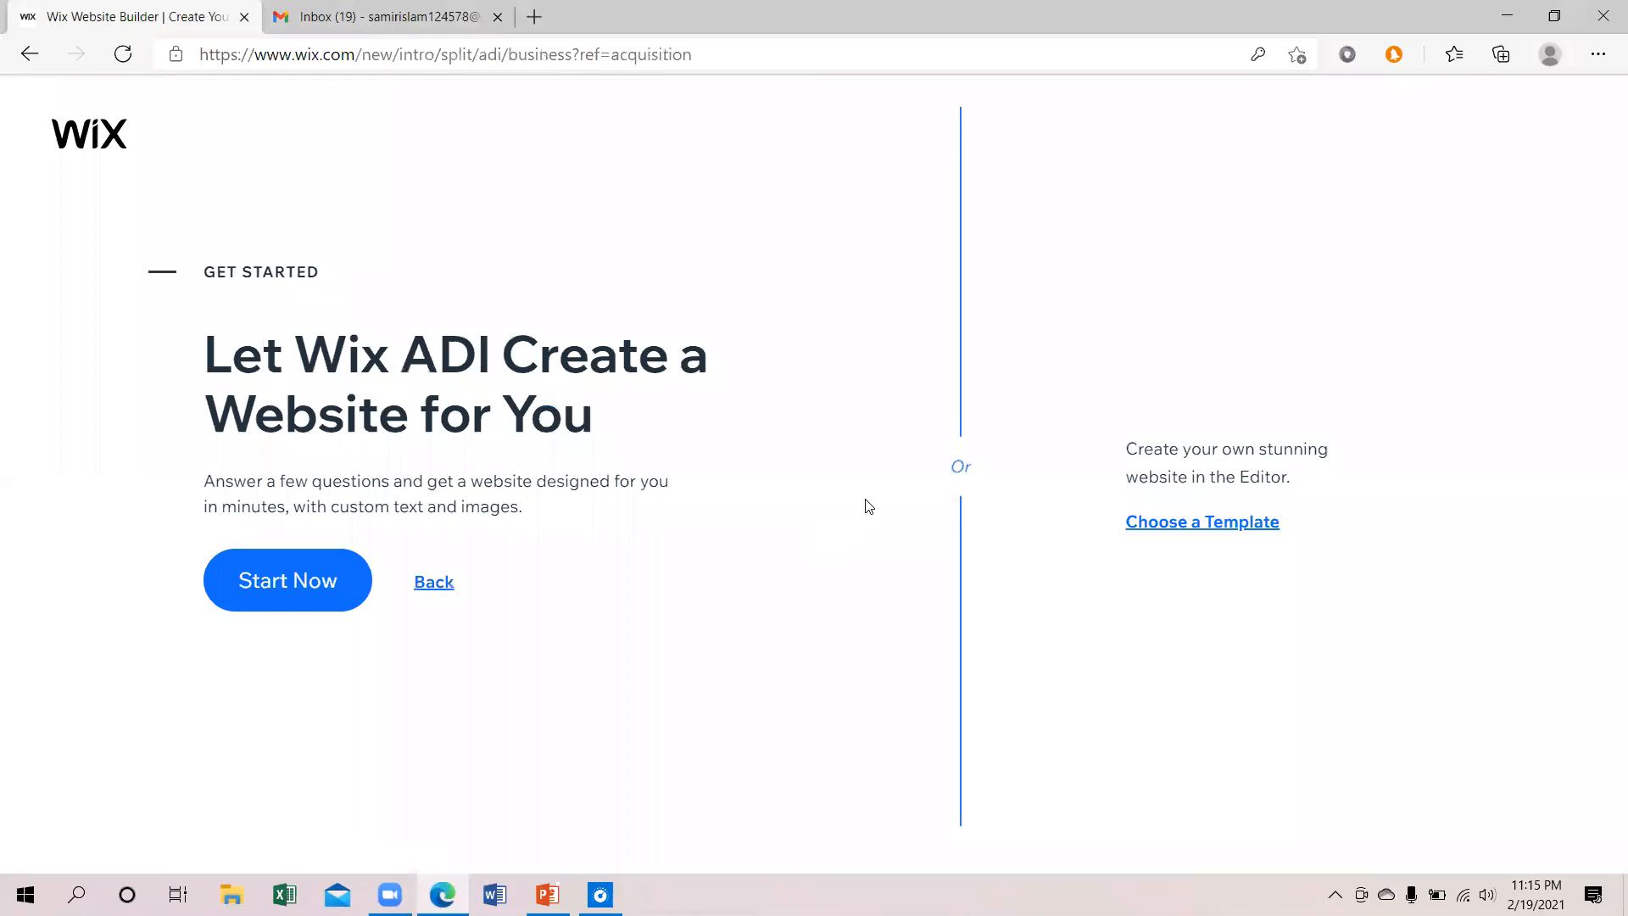
Step: Take the Choose a Template route to the Business Website Templates gallery
left_click(1216, 276)
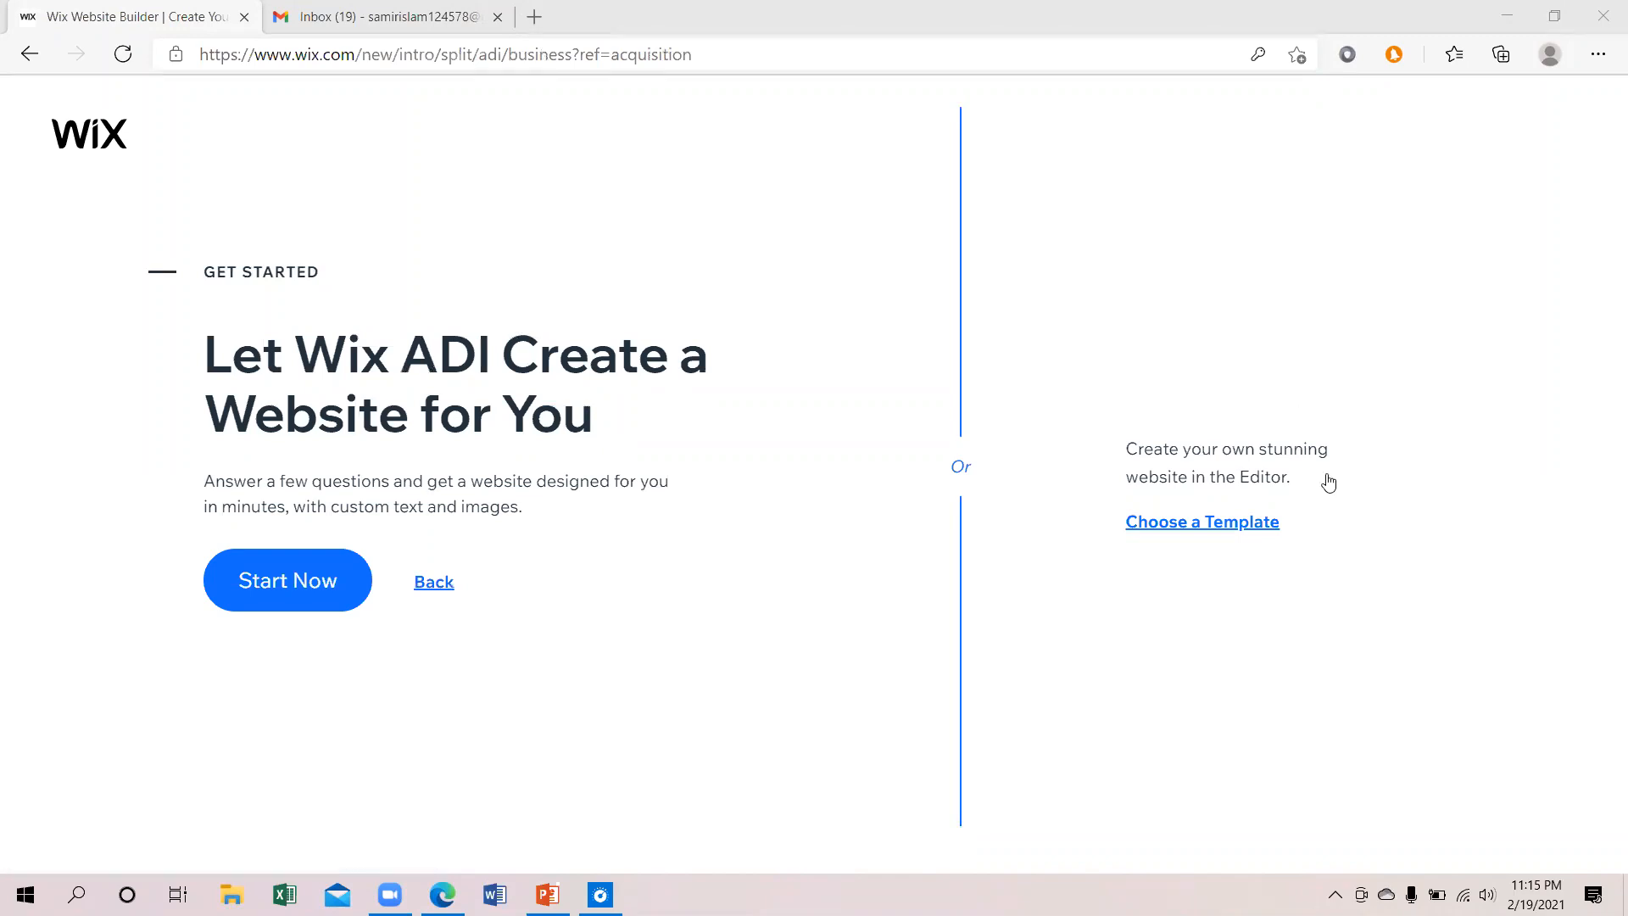
left_click(1261, 526)
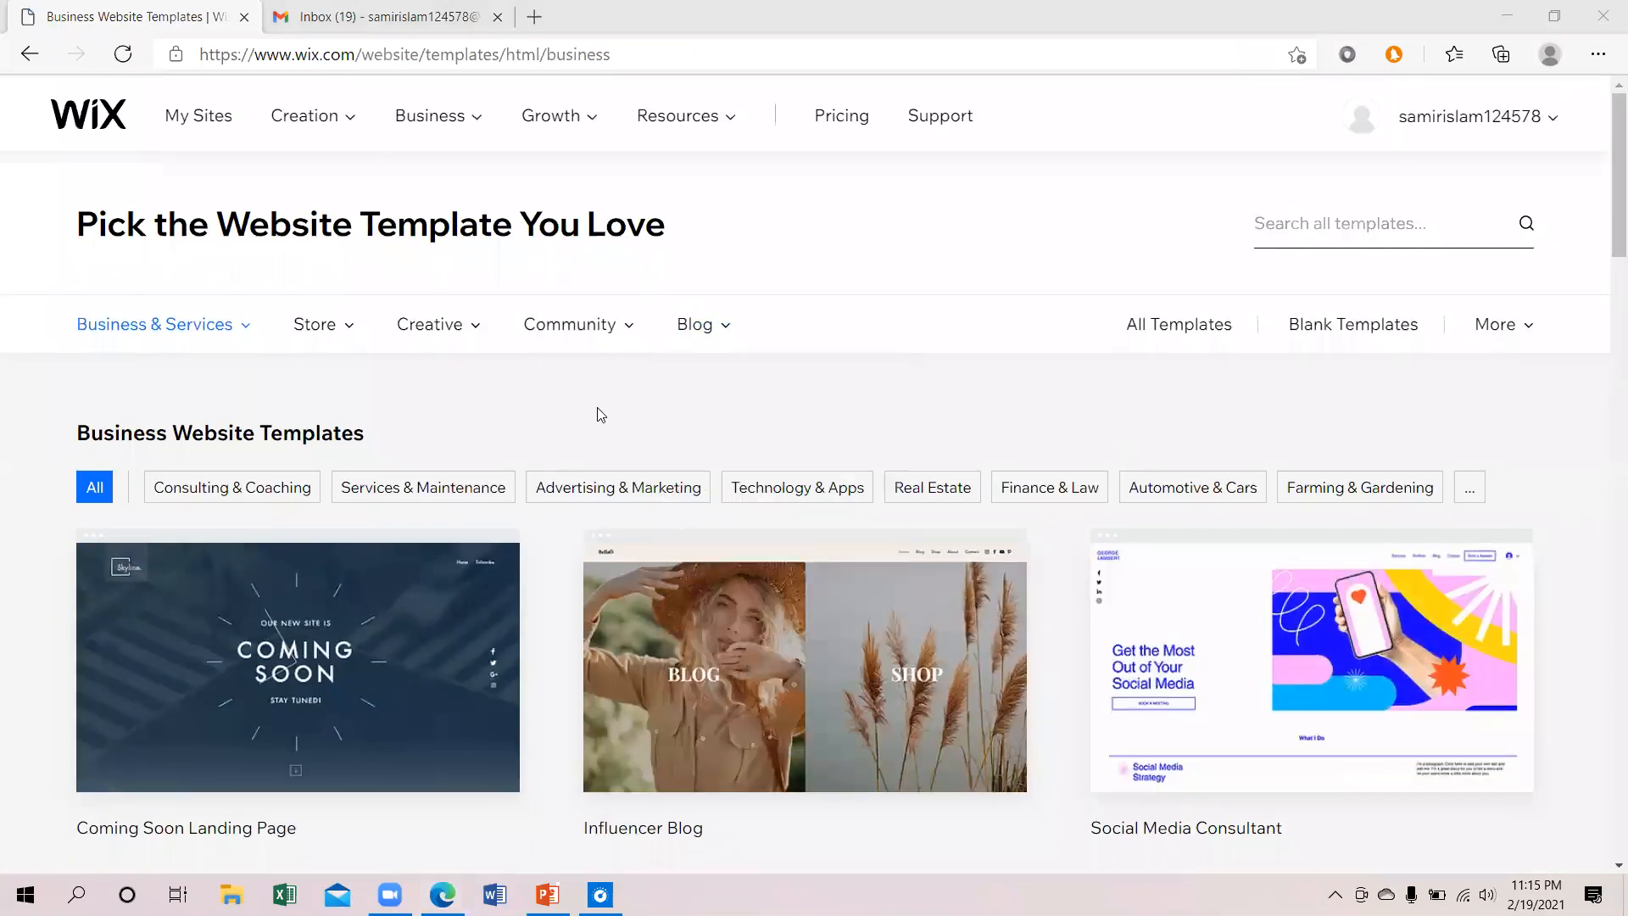
Step: Browse to page 2 of the business templates, showing Tech Company and Cattle Farm
scroll(598, 409, "down", 8)
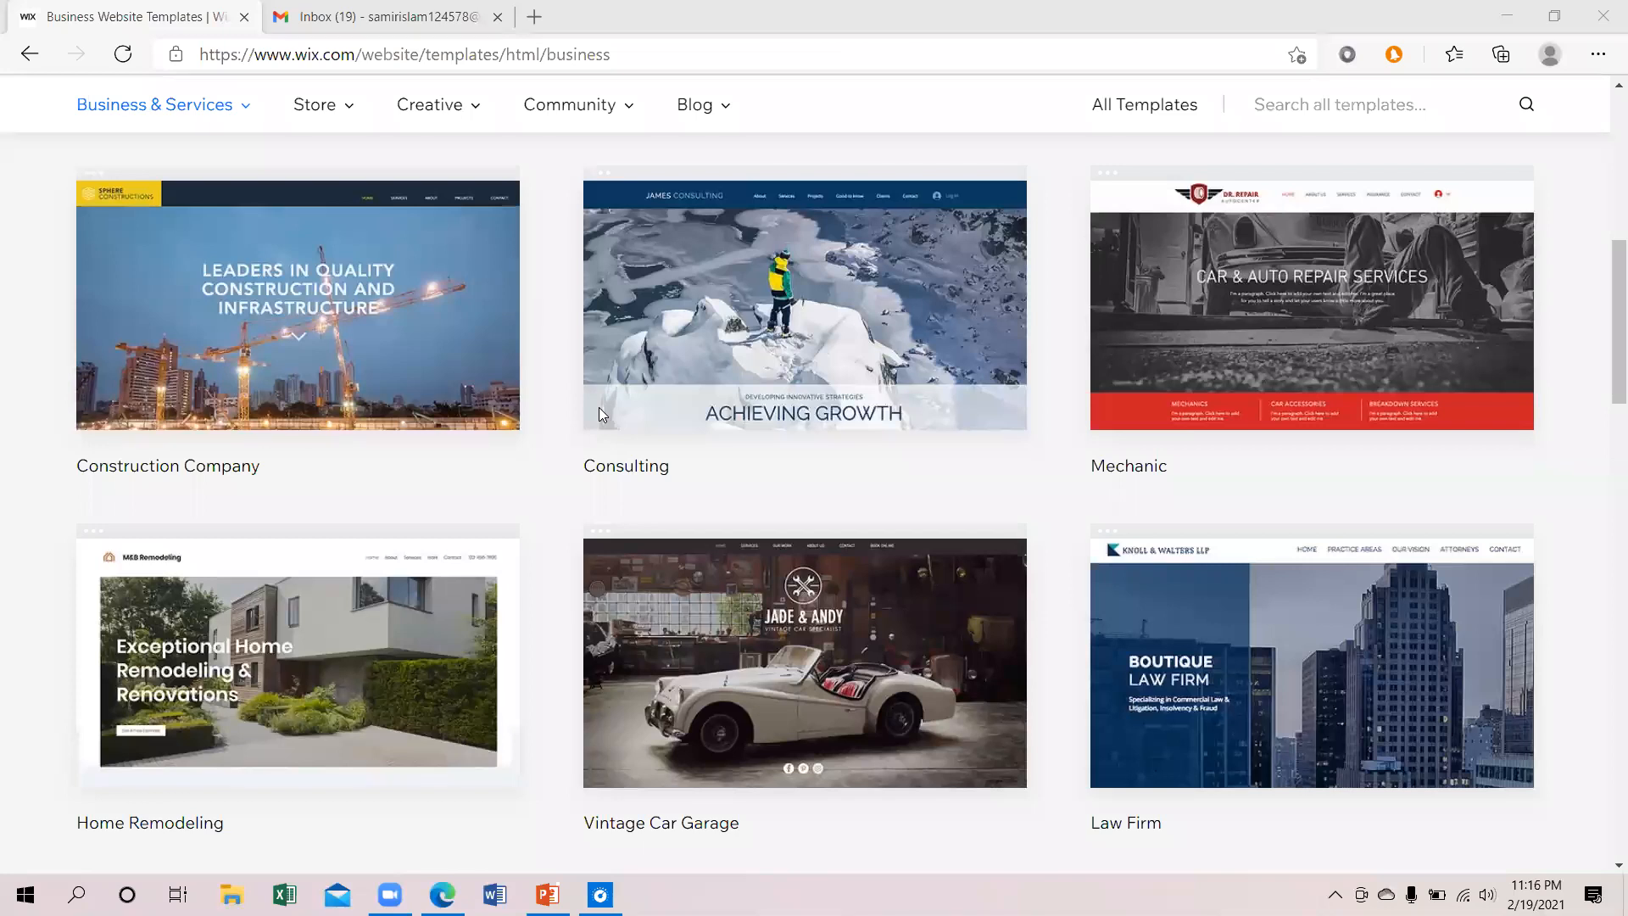
scroll(597, 415, "down", 5)
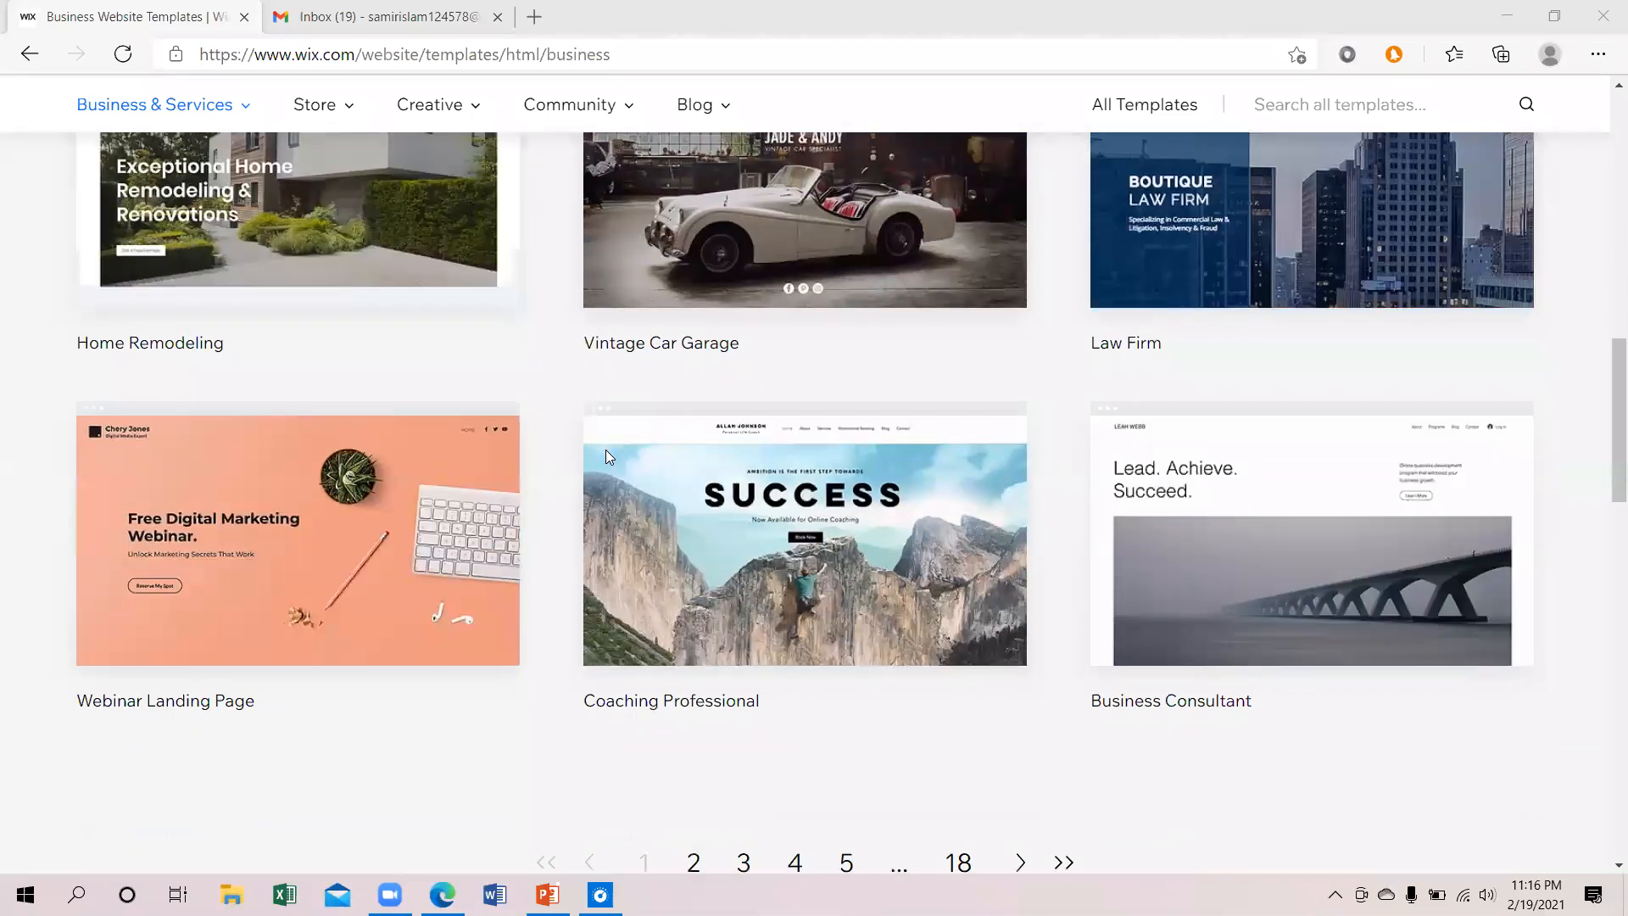
scroll(605, 449, "down", 3)
scroll(649, 530, "up", 1)
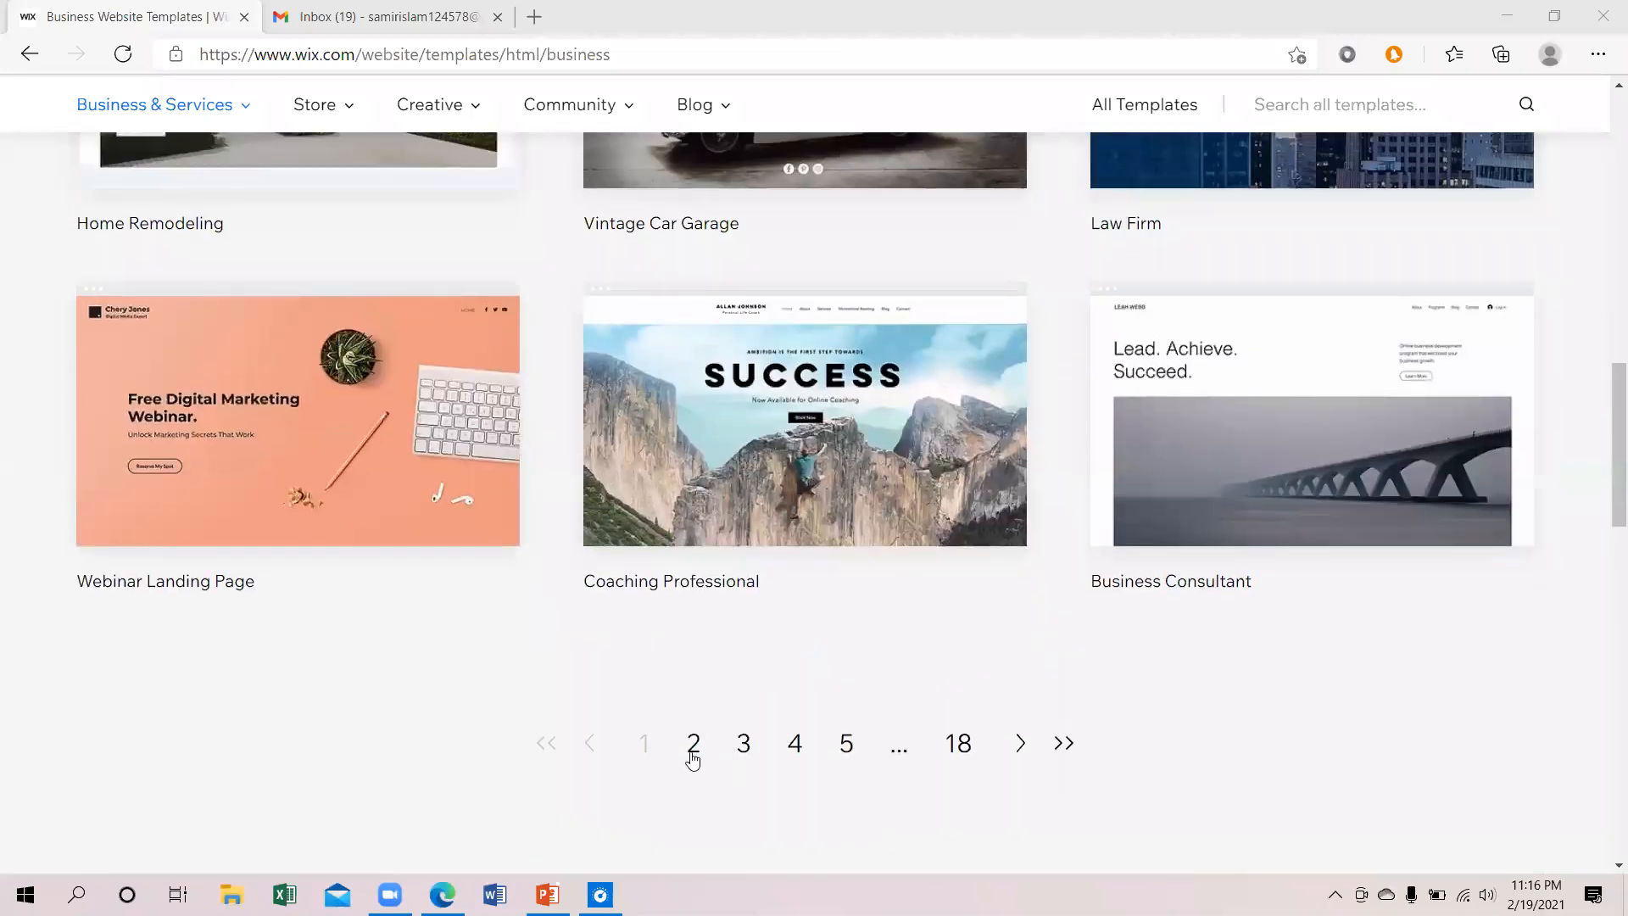
left_click(693, 752)
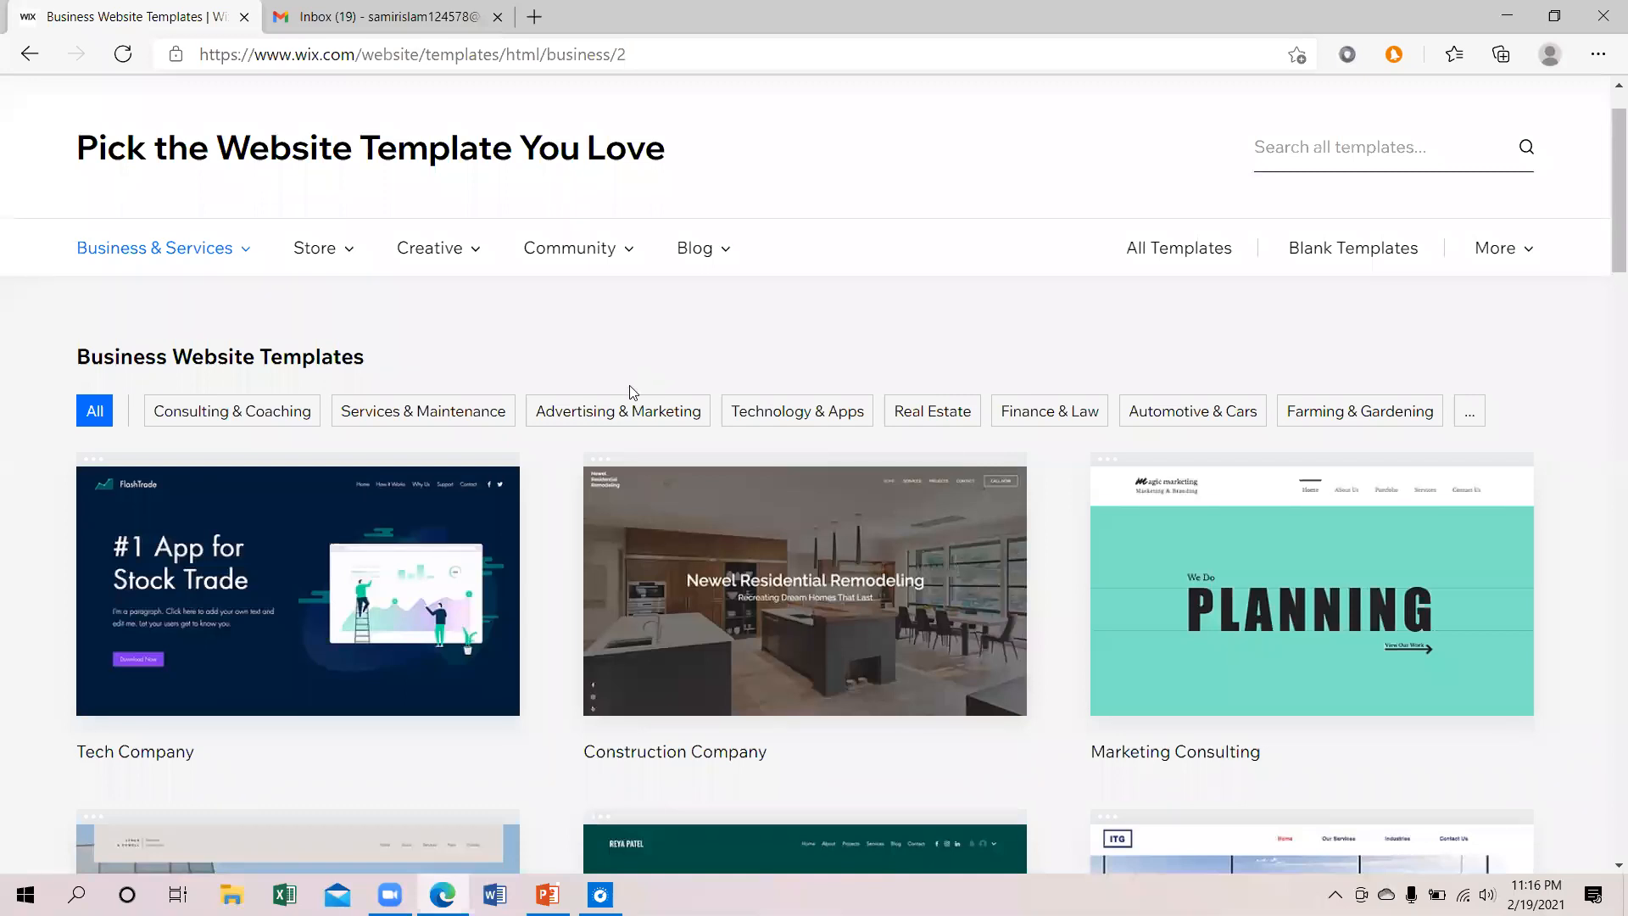
scroll(629, 388, "down", 5)
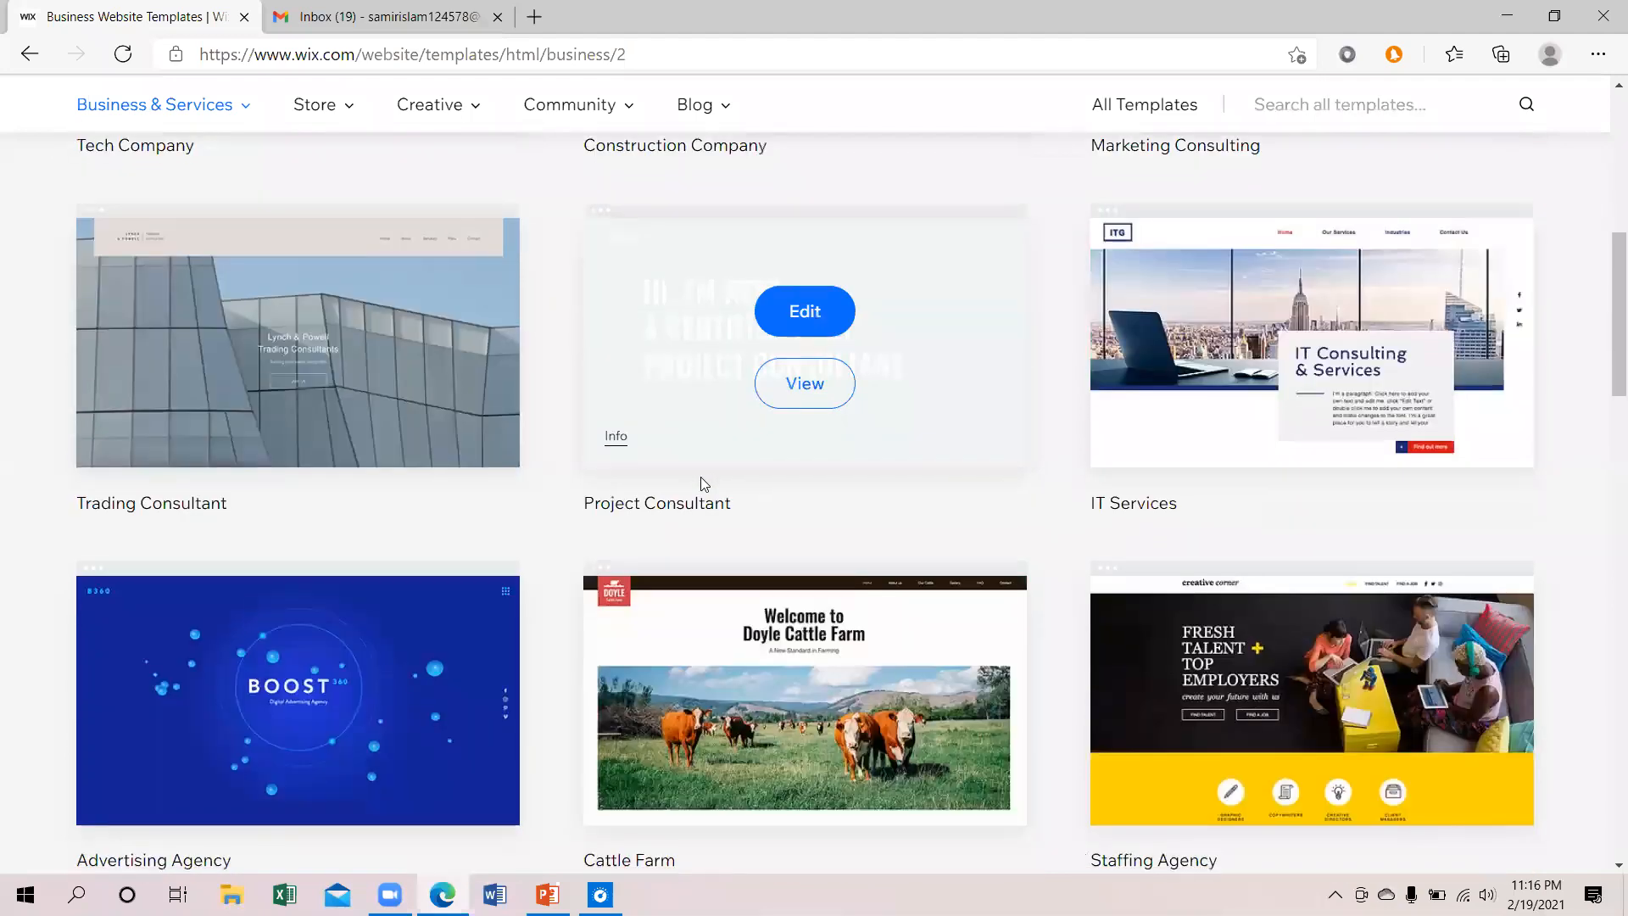
scroll(701, 480, "down", 4)
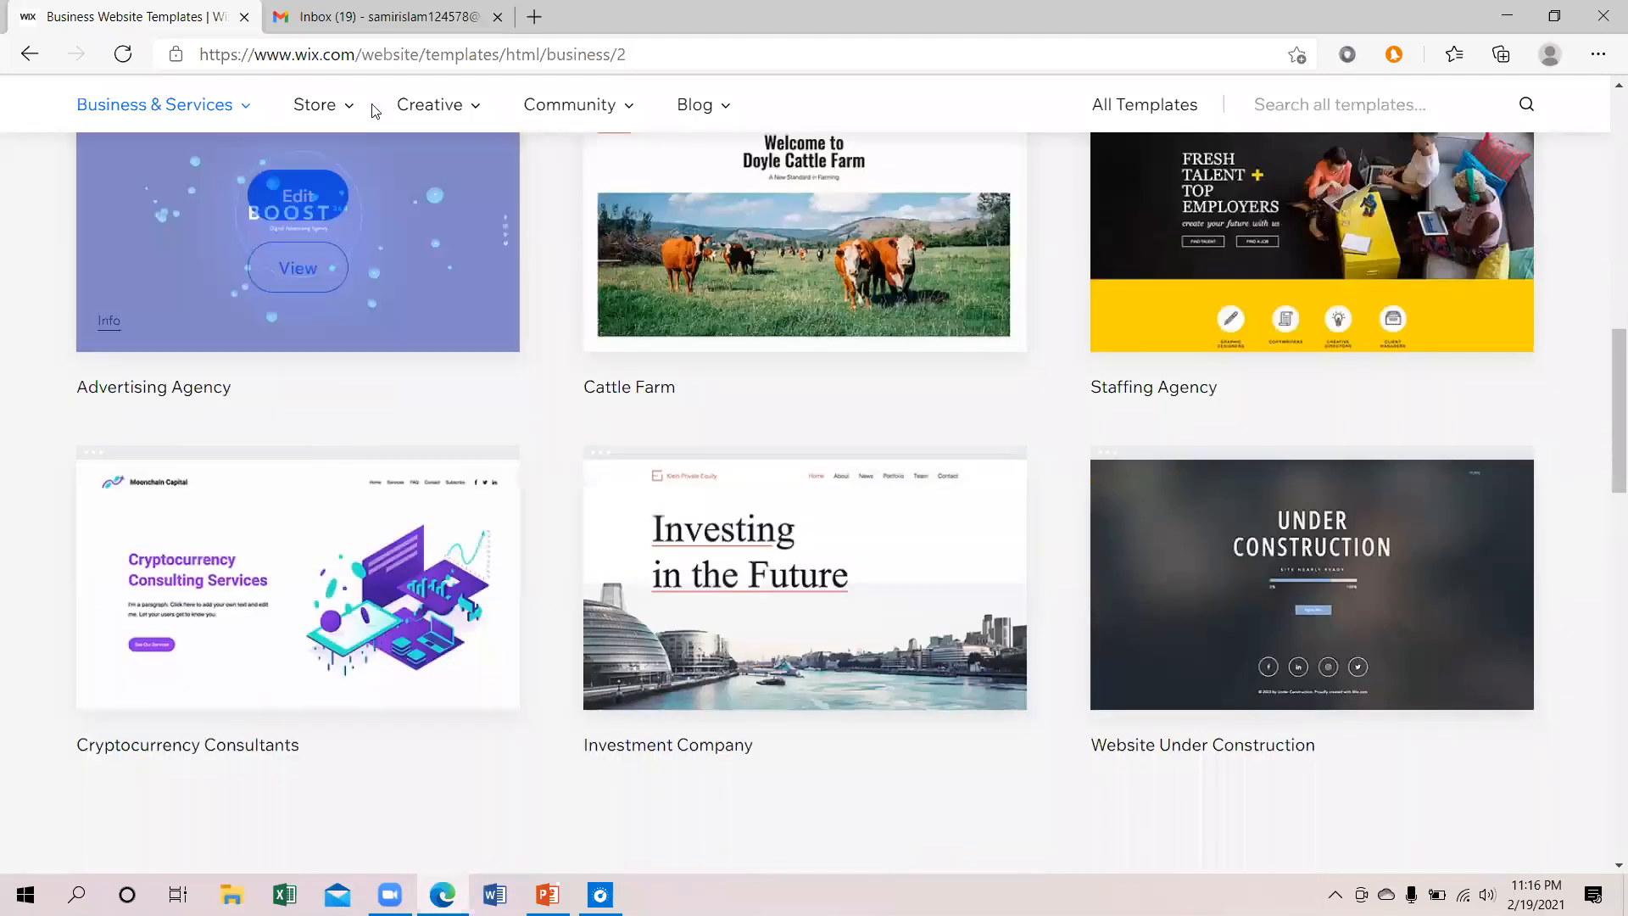
Step: Load amazon.com in a third Edge tab, then minimize the browser window
left_click(542, 19)
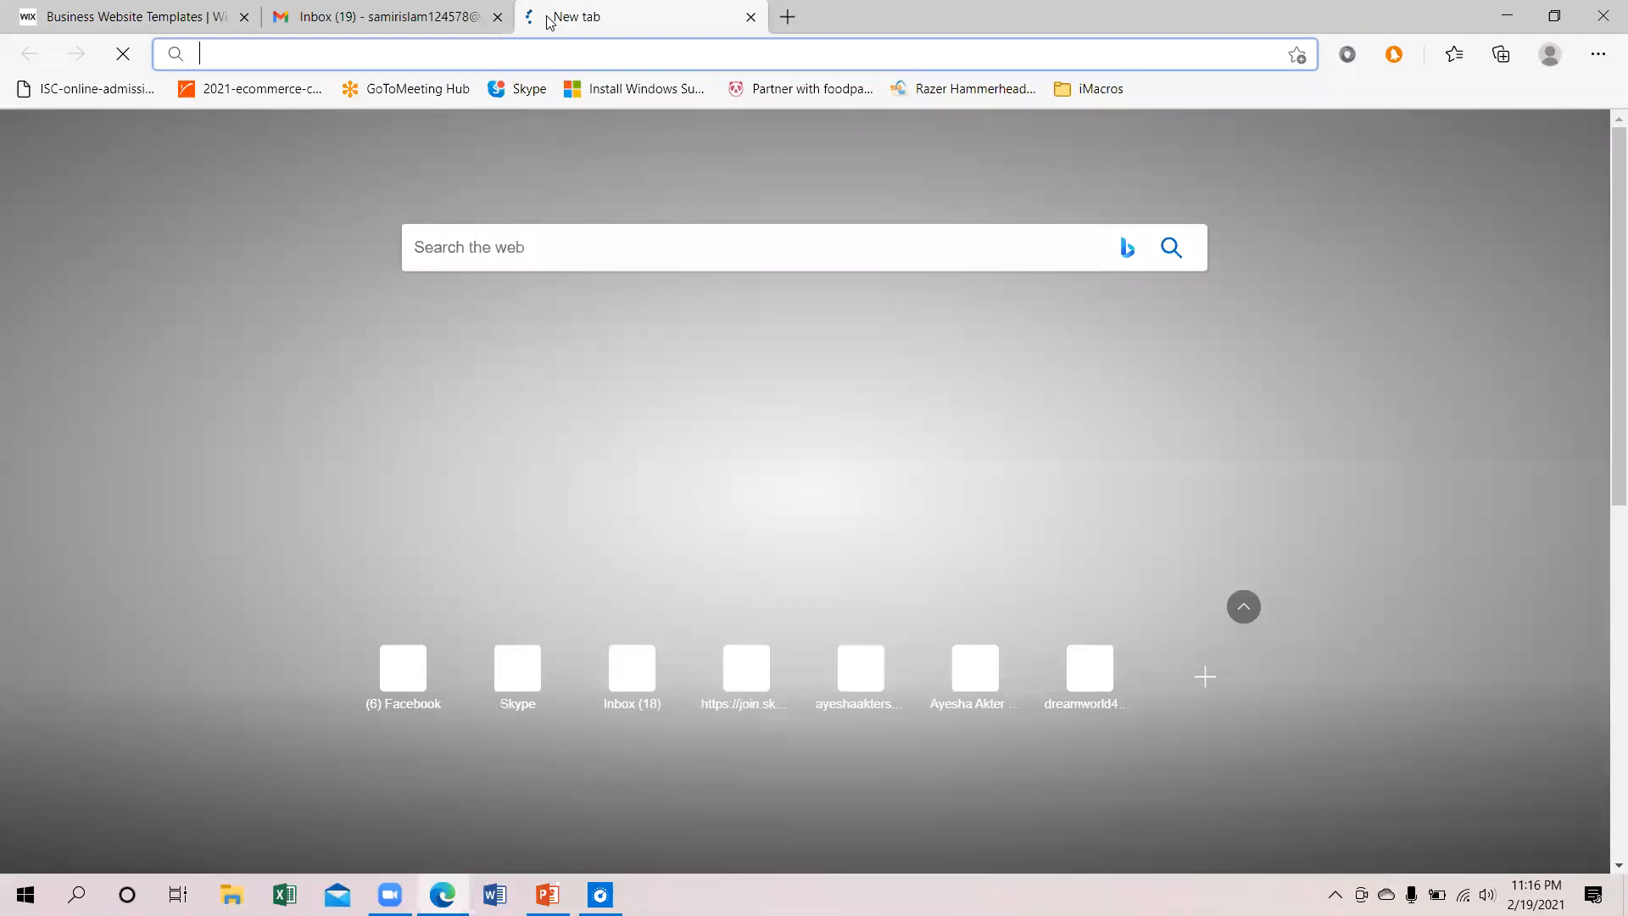
type("amazon.com")
key("Return")
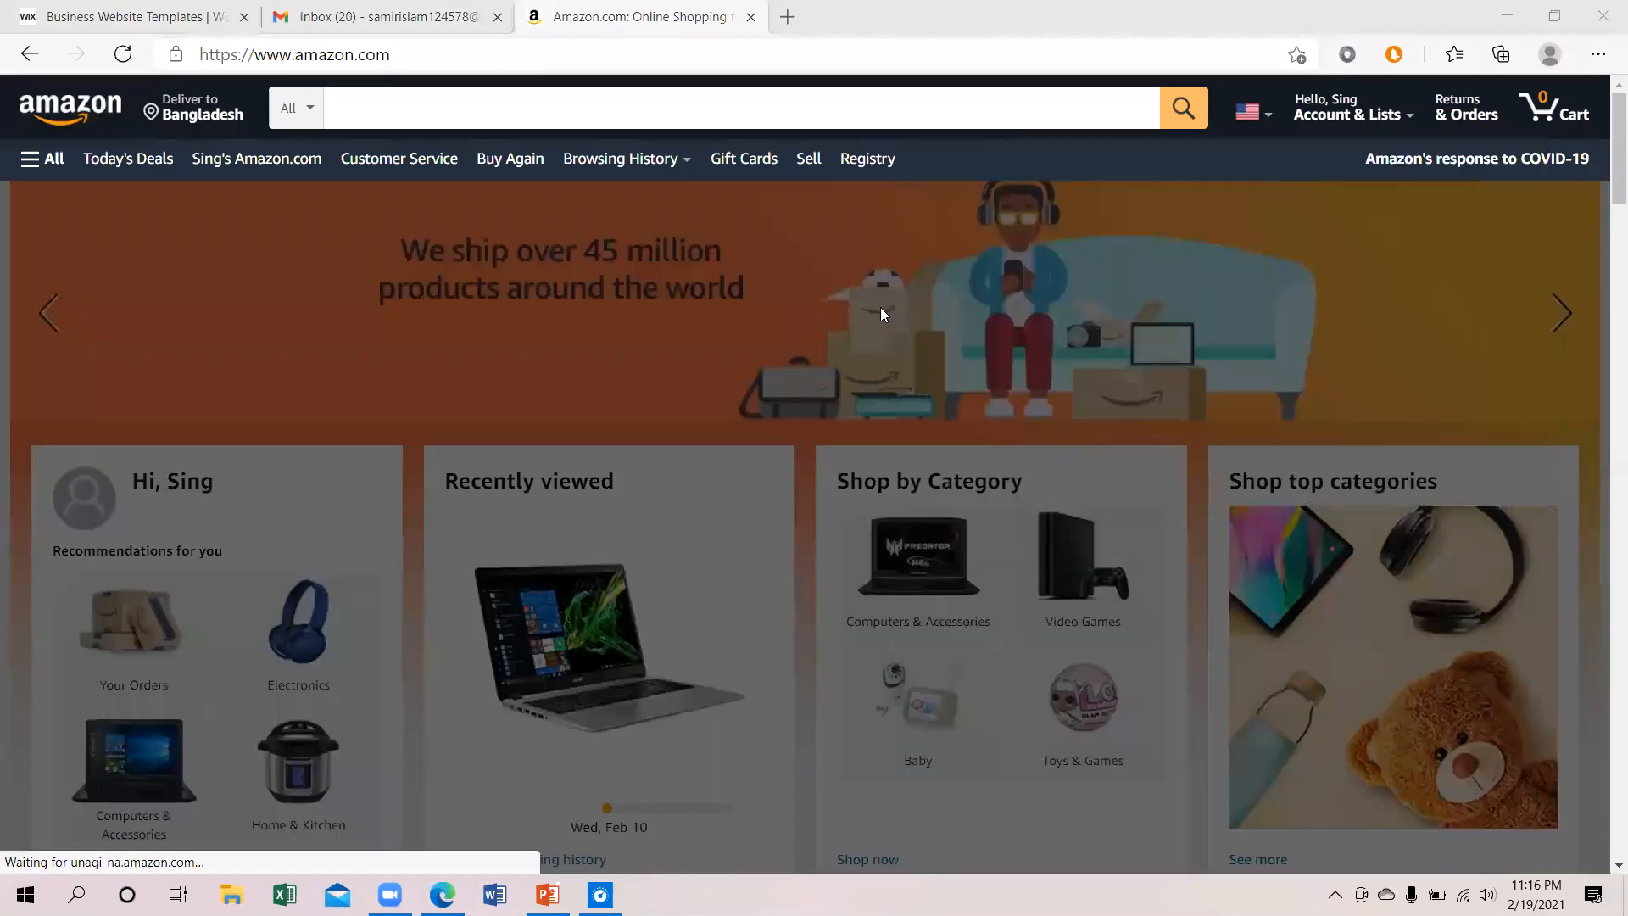
scroll(866, 316, "down", 5)
scroll(867, 316, "up", 5)
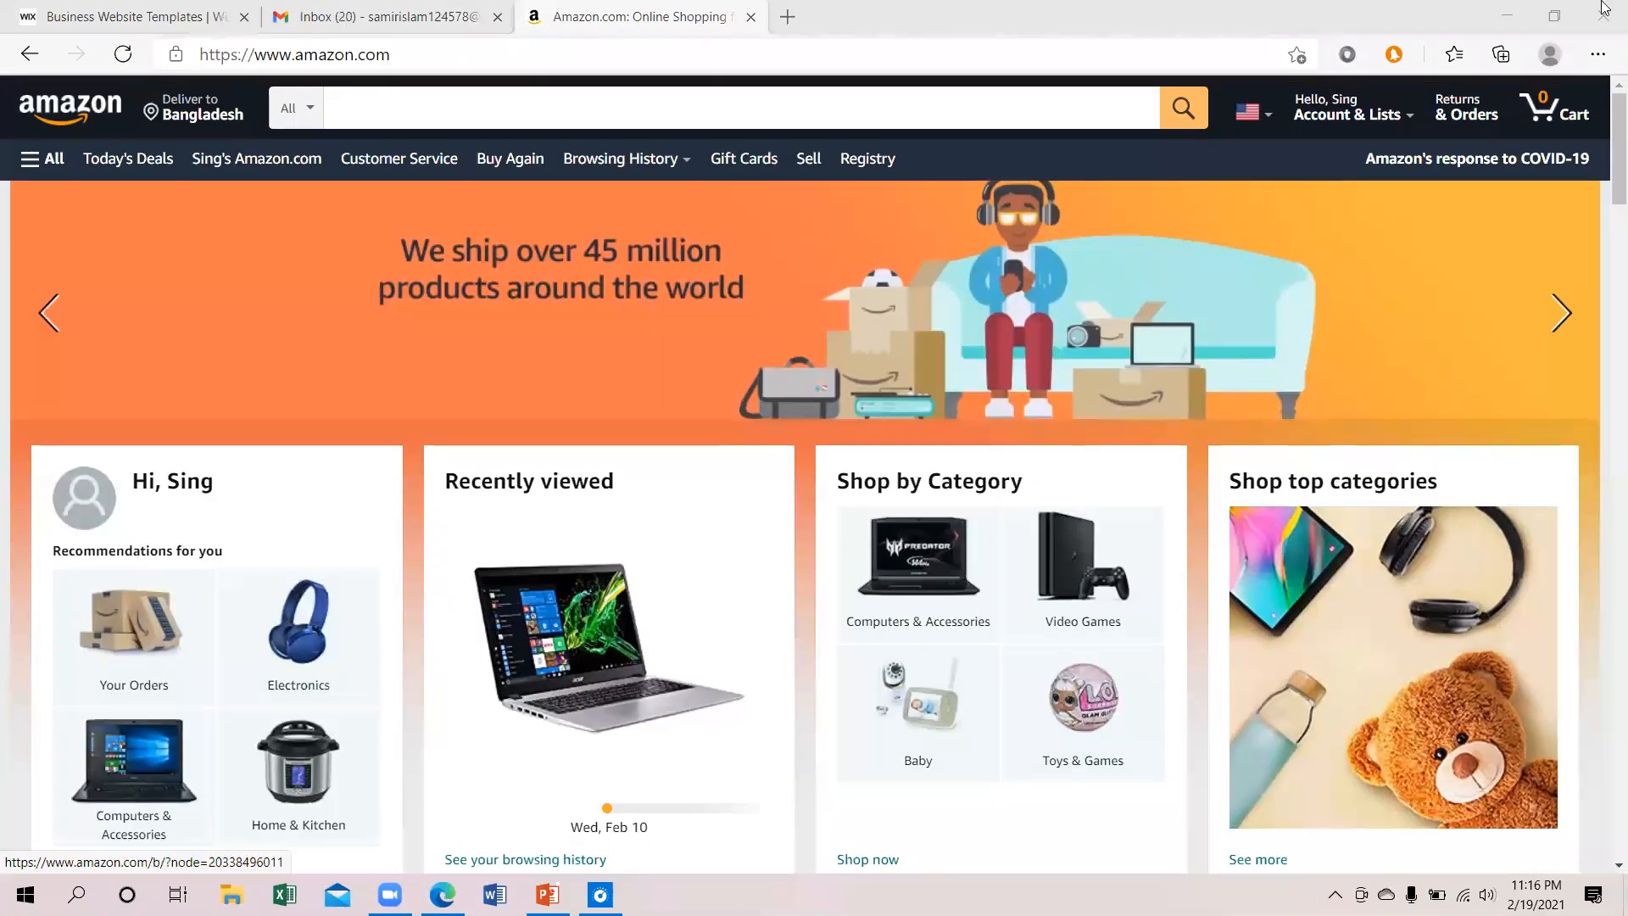
left_click(1507, 16)
Step: Close the audio console, load amazon.com in the other Chrome profile, and minimize Chrome
left_click(1160, 16)
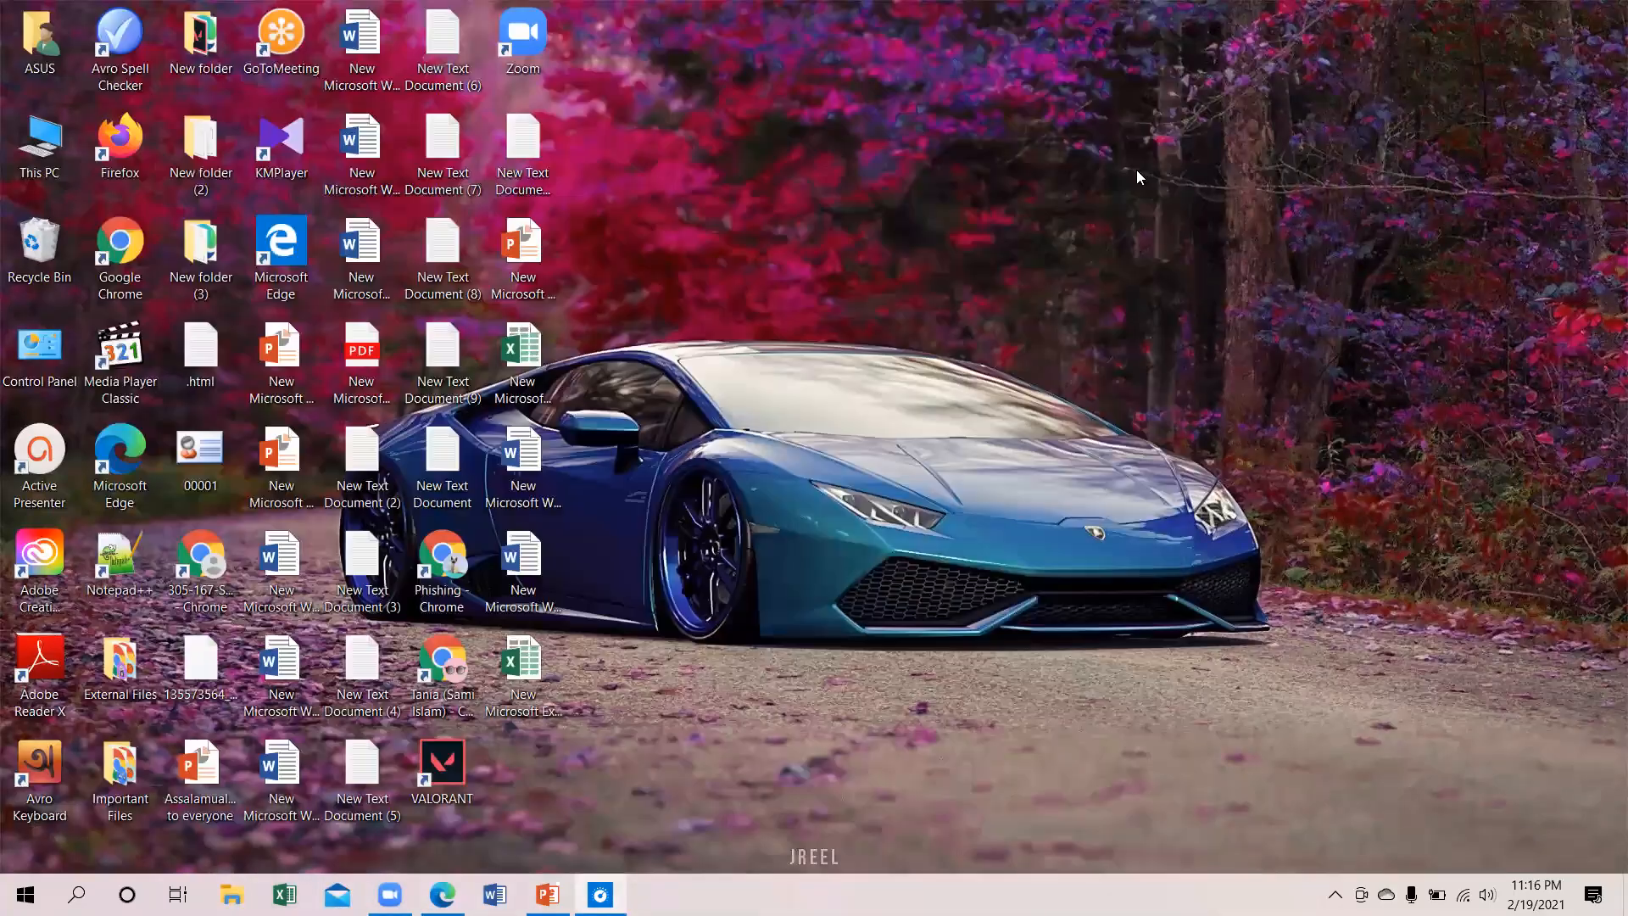
left_click(193, 542)
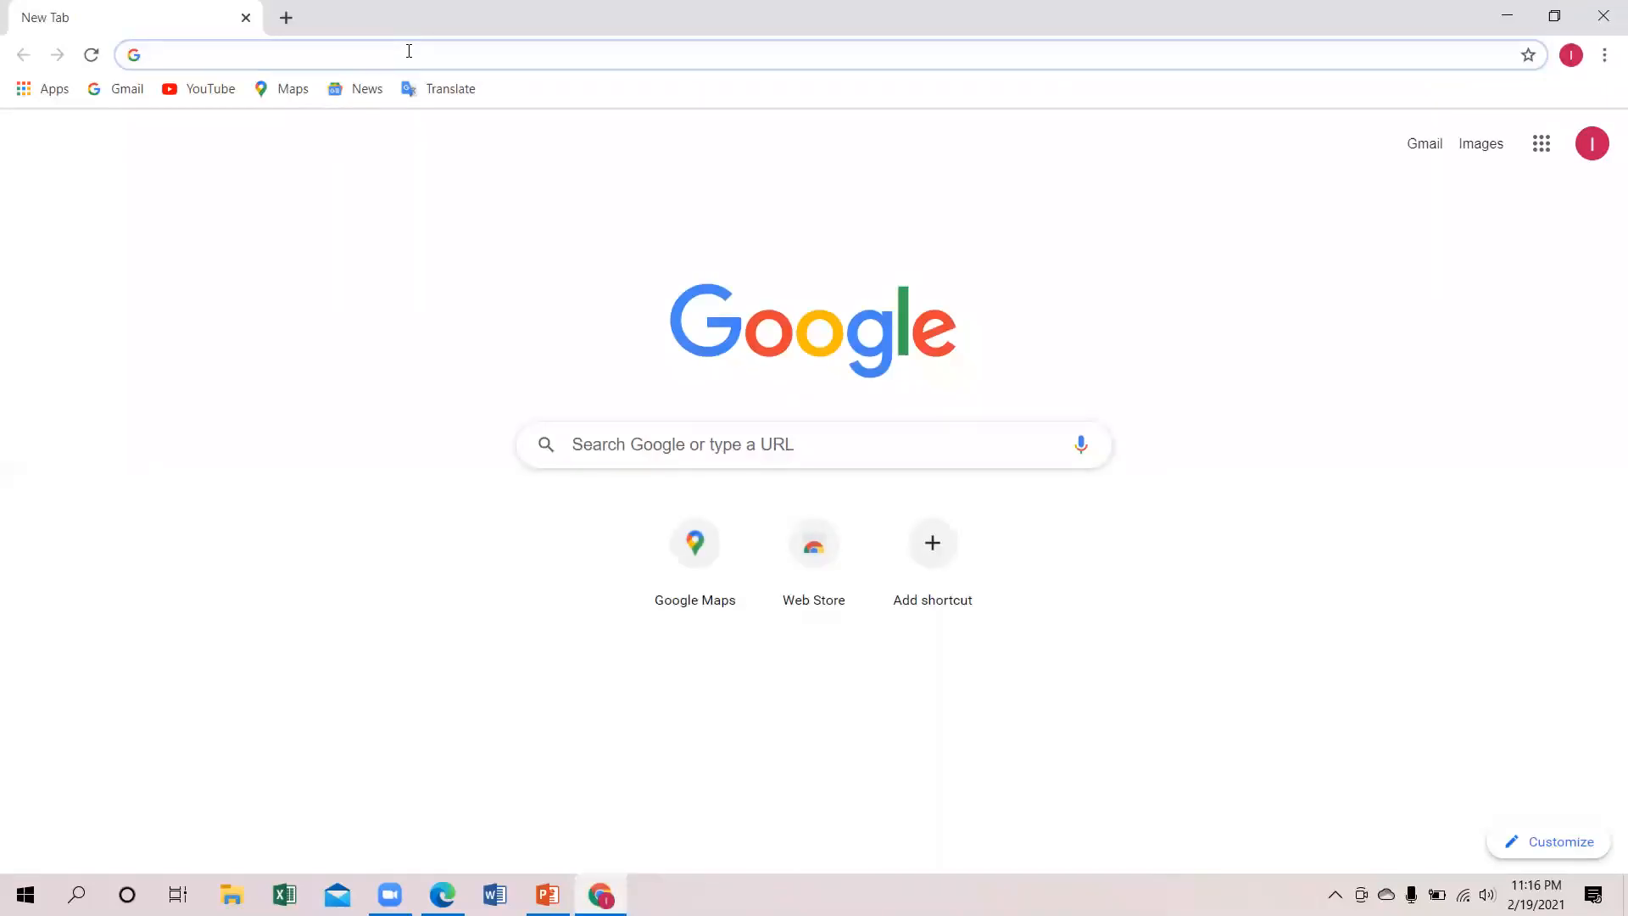
type("amazon.com")
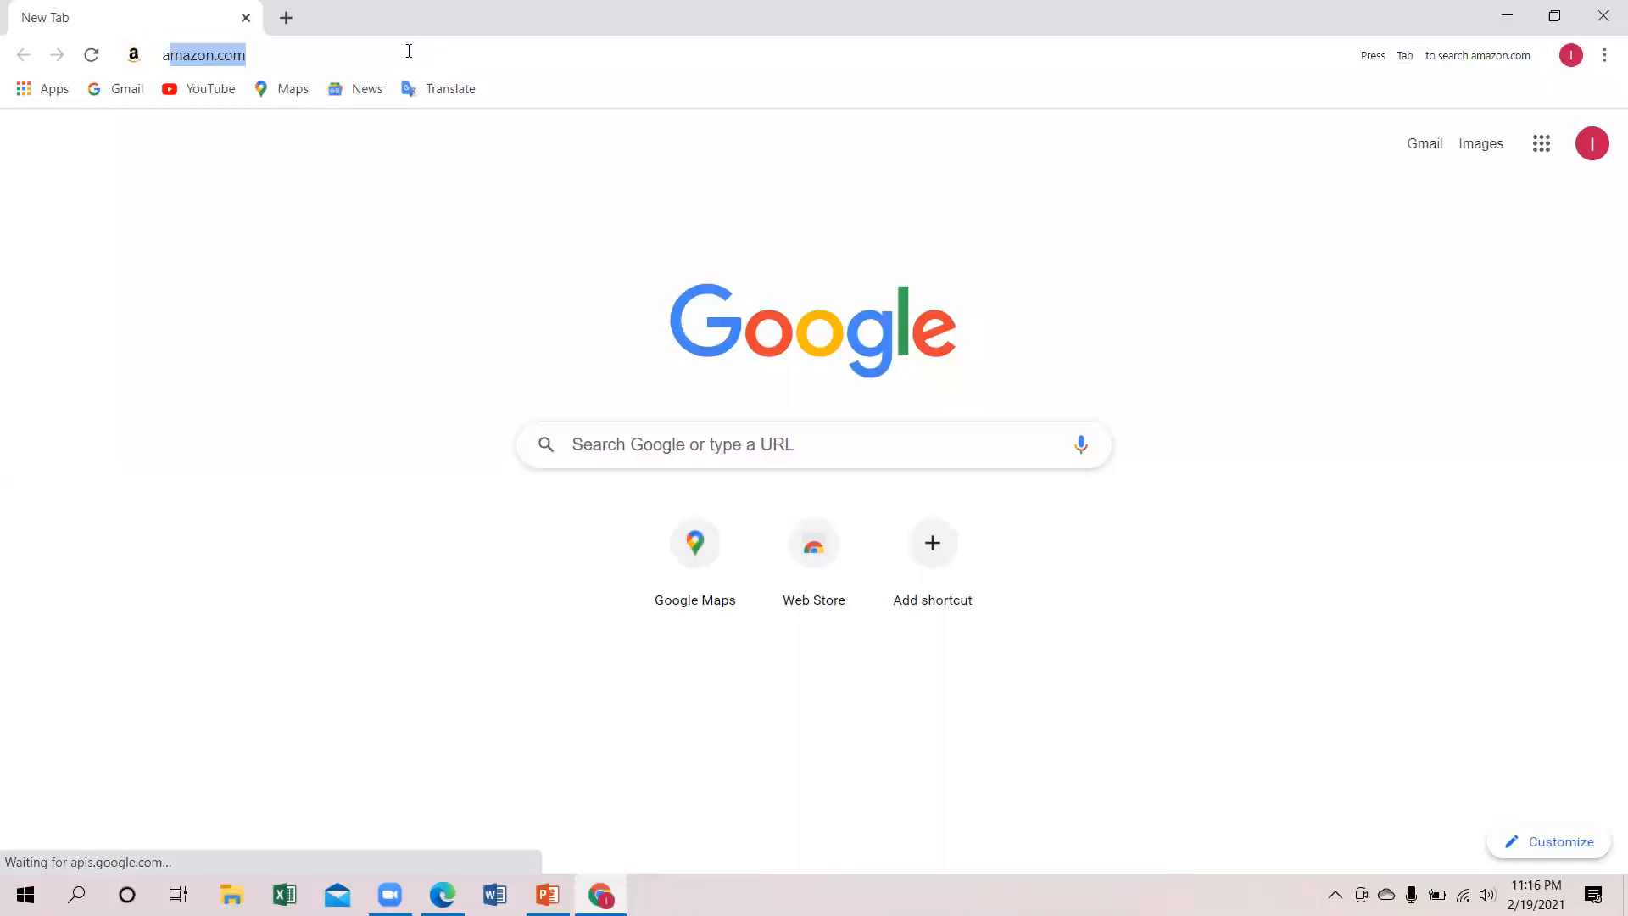
key("Return")
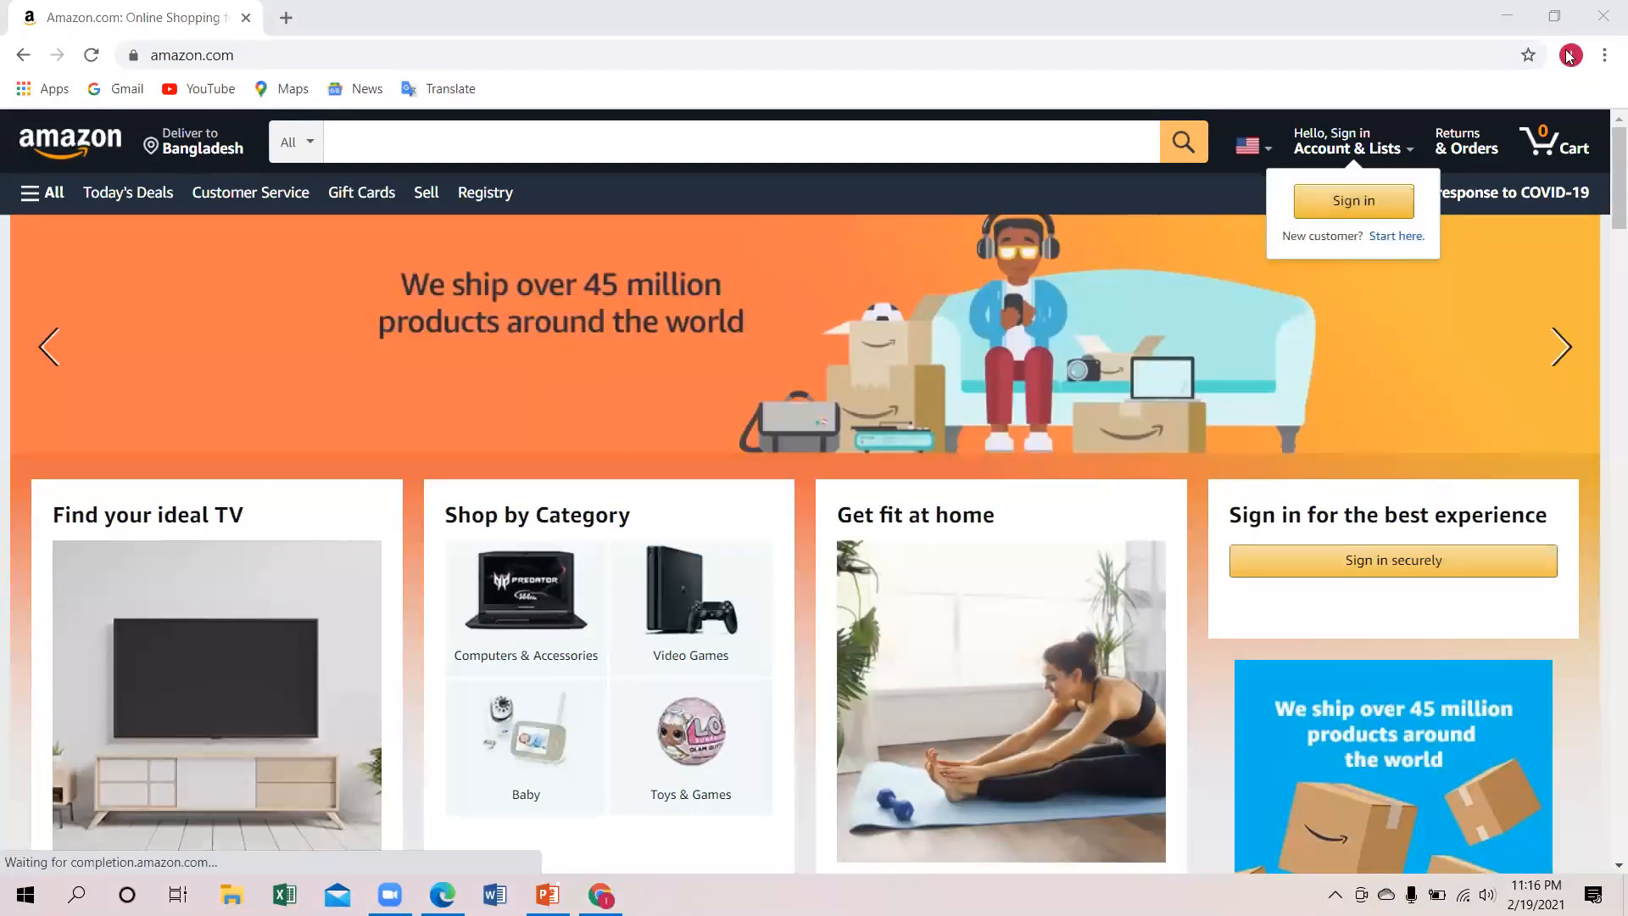
left_click(1507, 16)
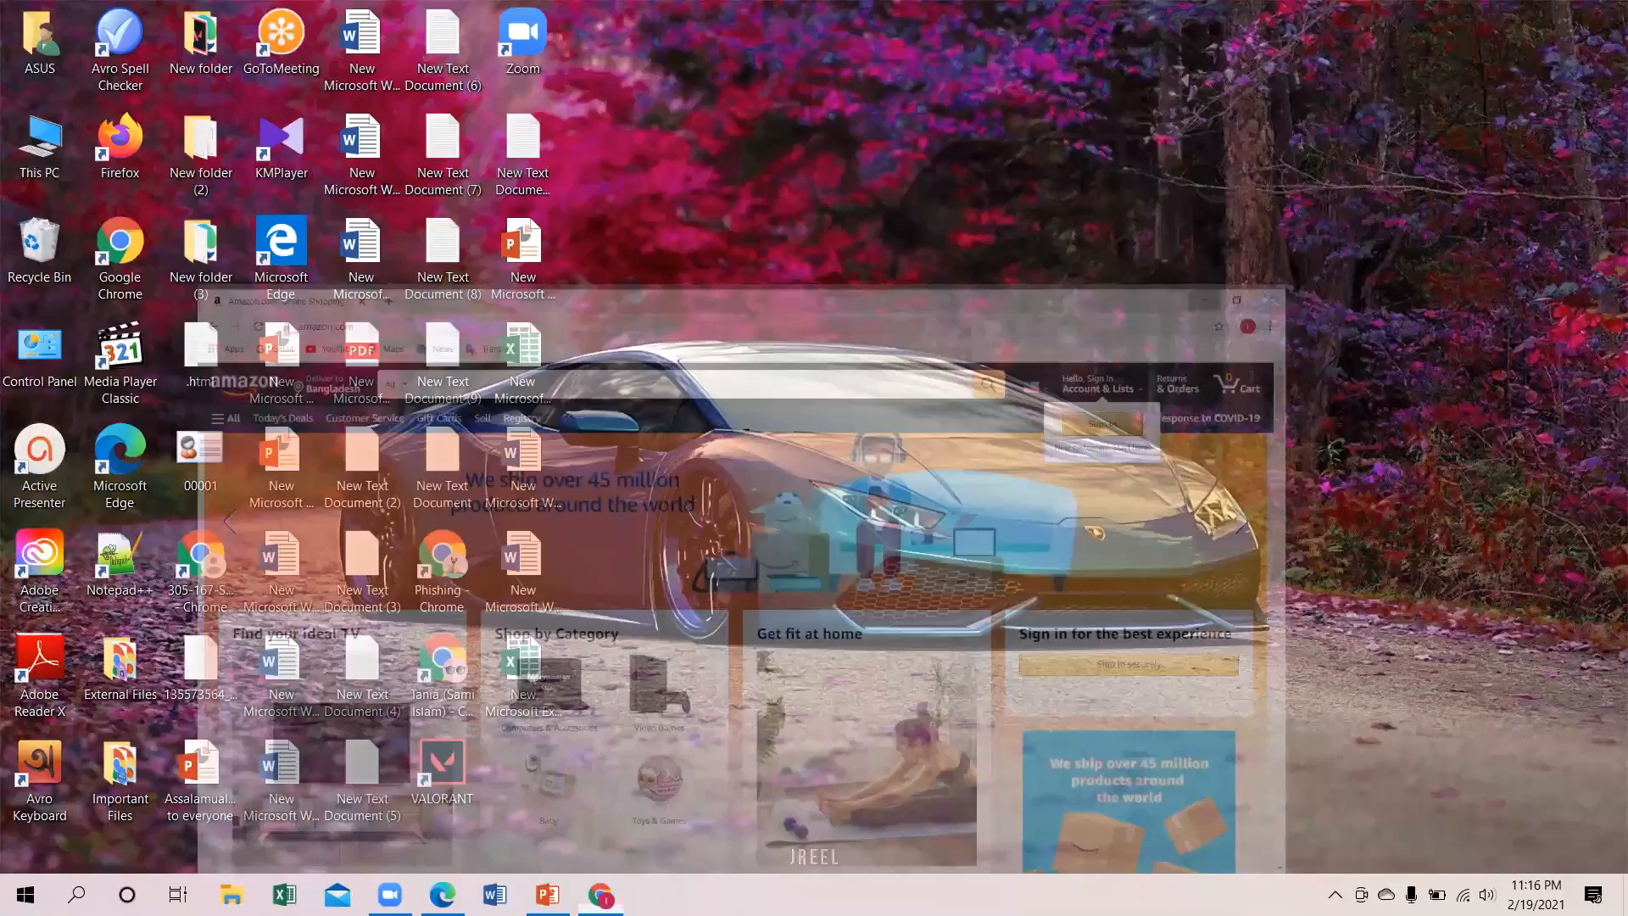
Step: Restore Edge, navigate the Amazon tab to cpalead.com, and open its Login page
left_click(443, 895)
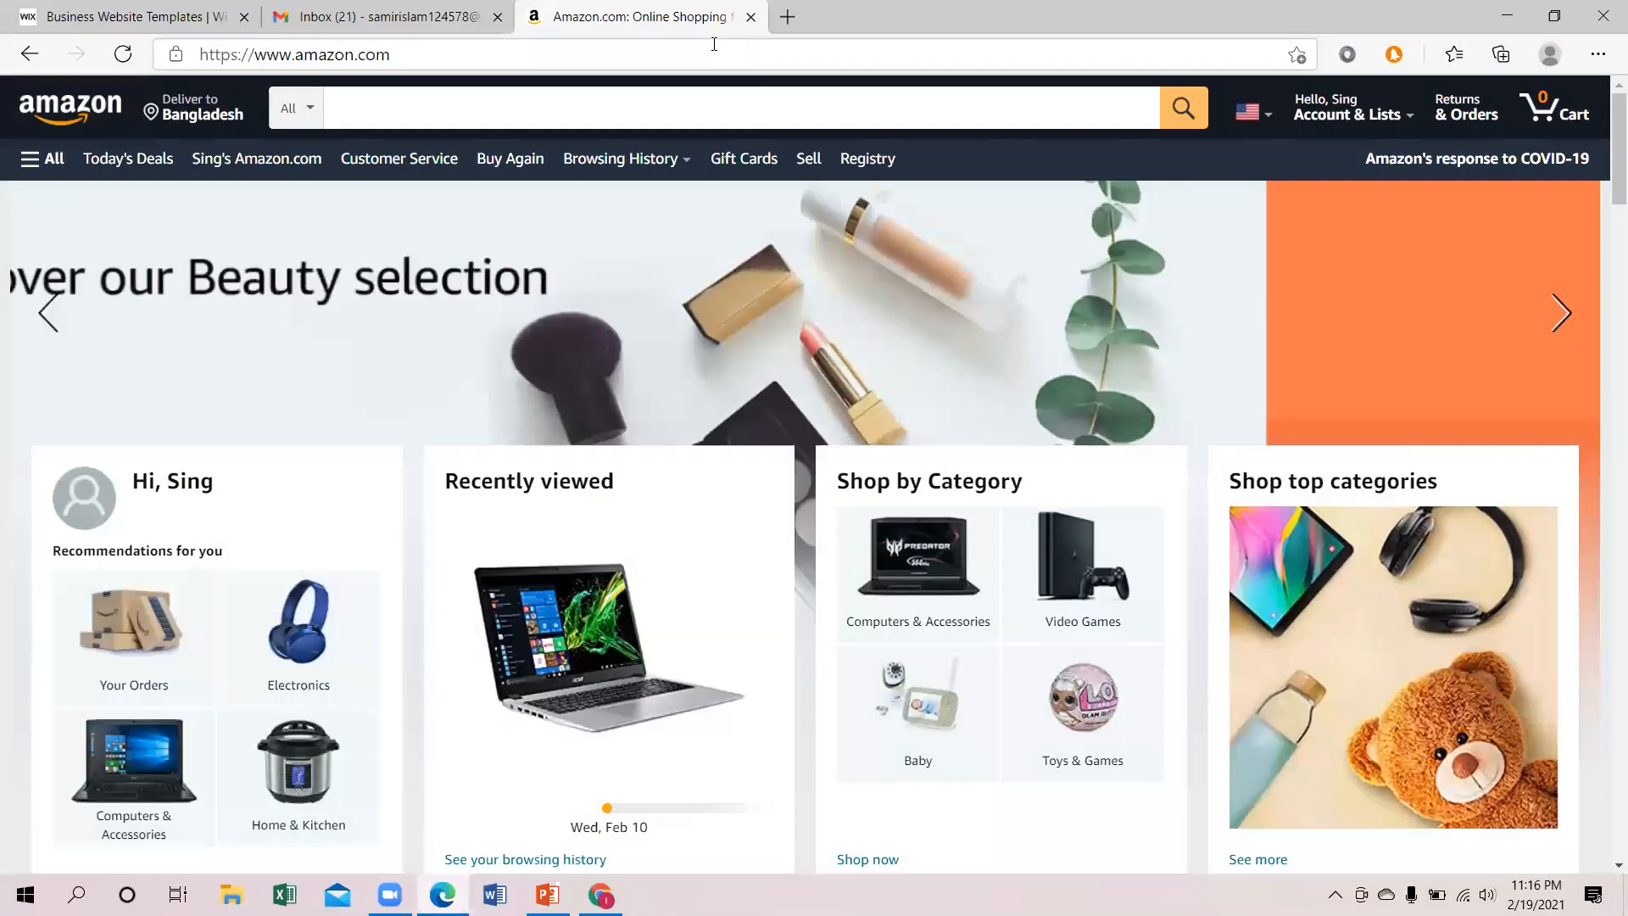
left_click(714, 45)
type("cpa")
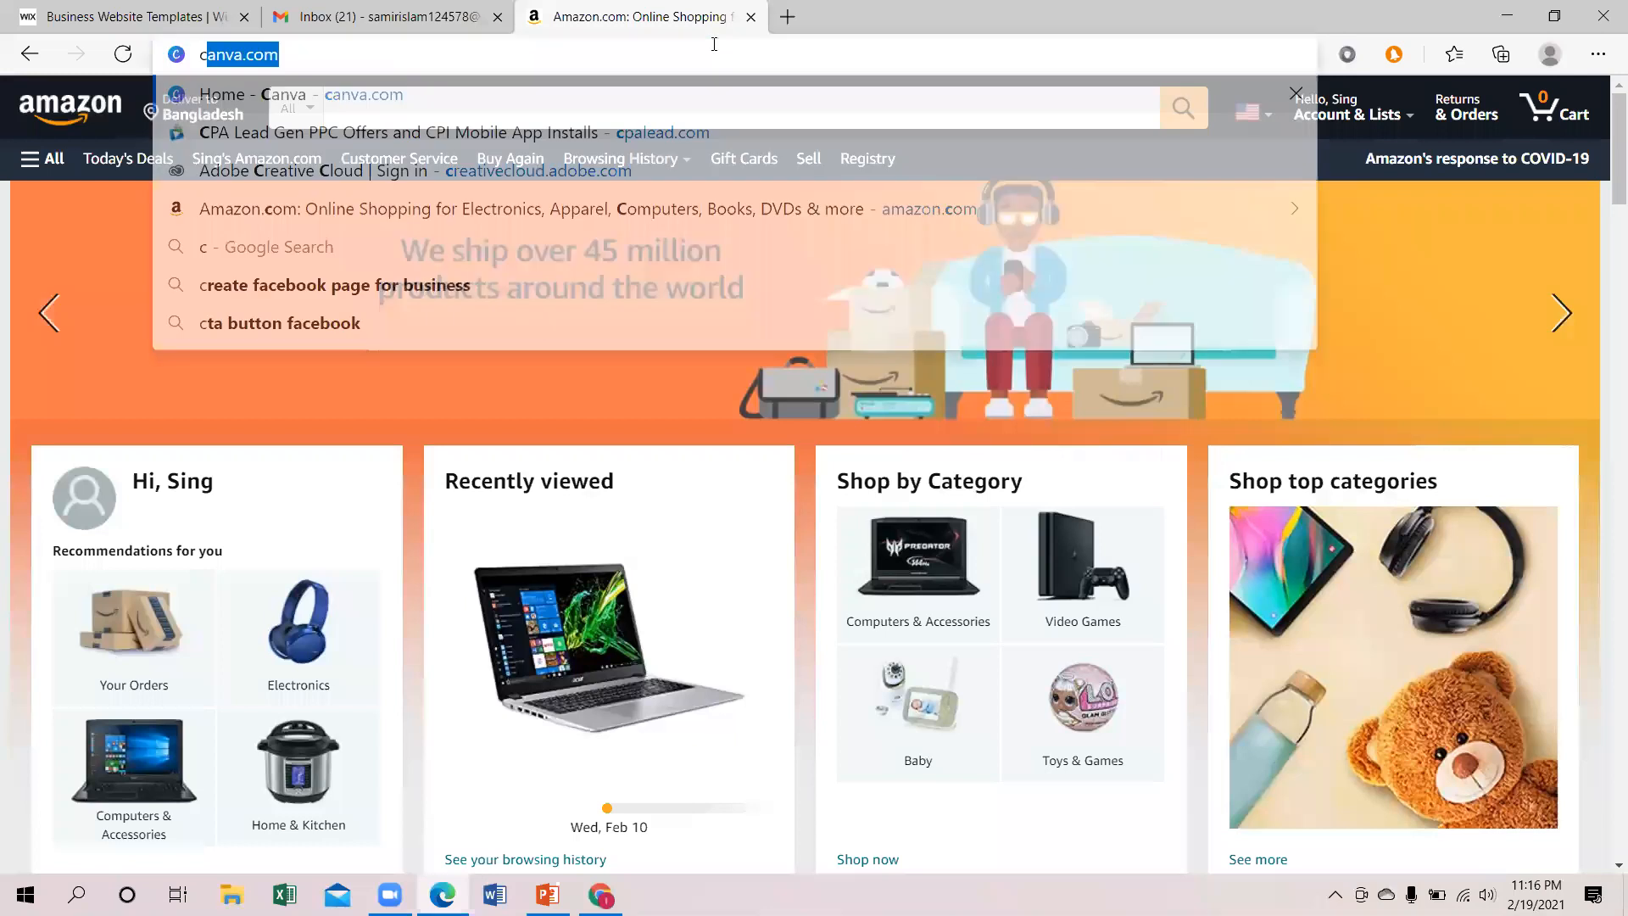
key("Return")
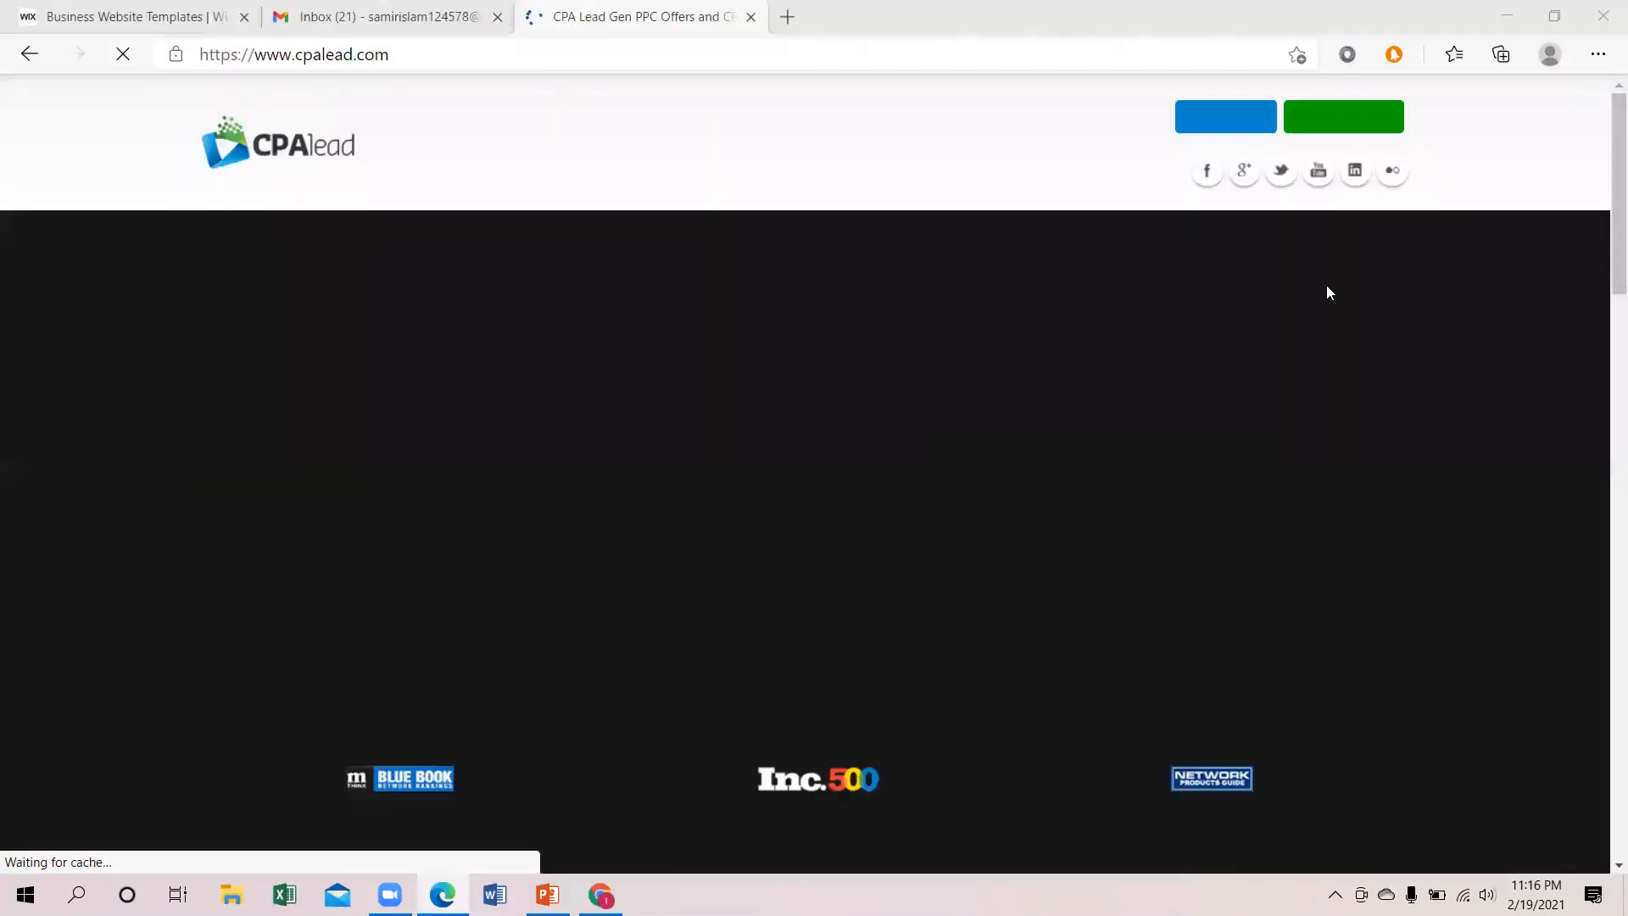
left_click(1208, 115)
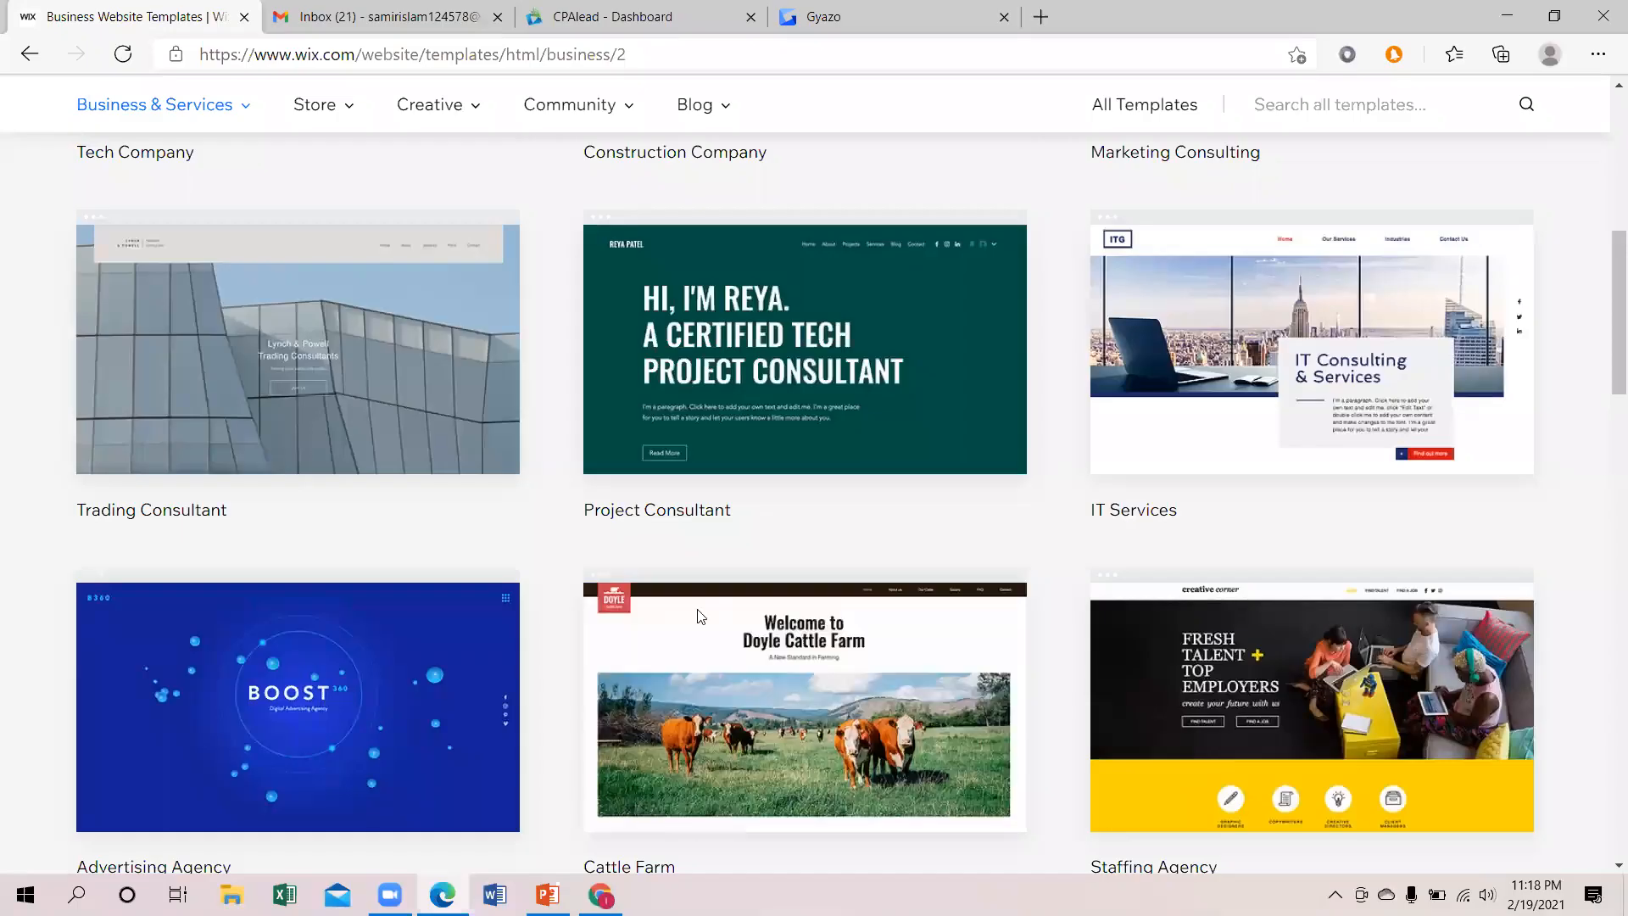
Step: Preview the Tech Company (FlashTrade) template and open it in the editor
scroll(858, 712, "up", 5)
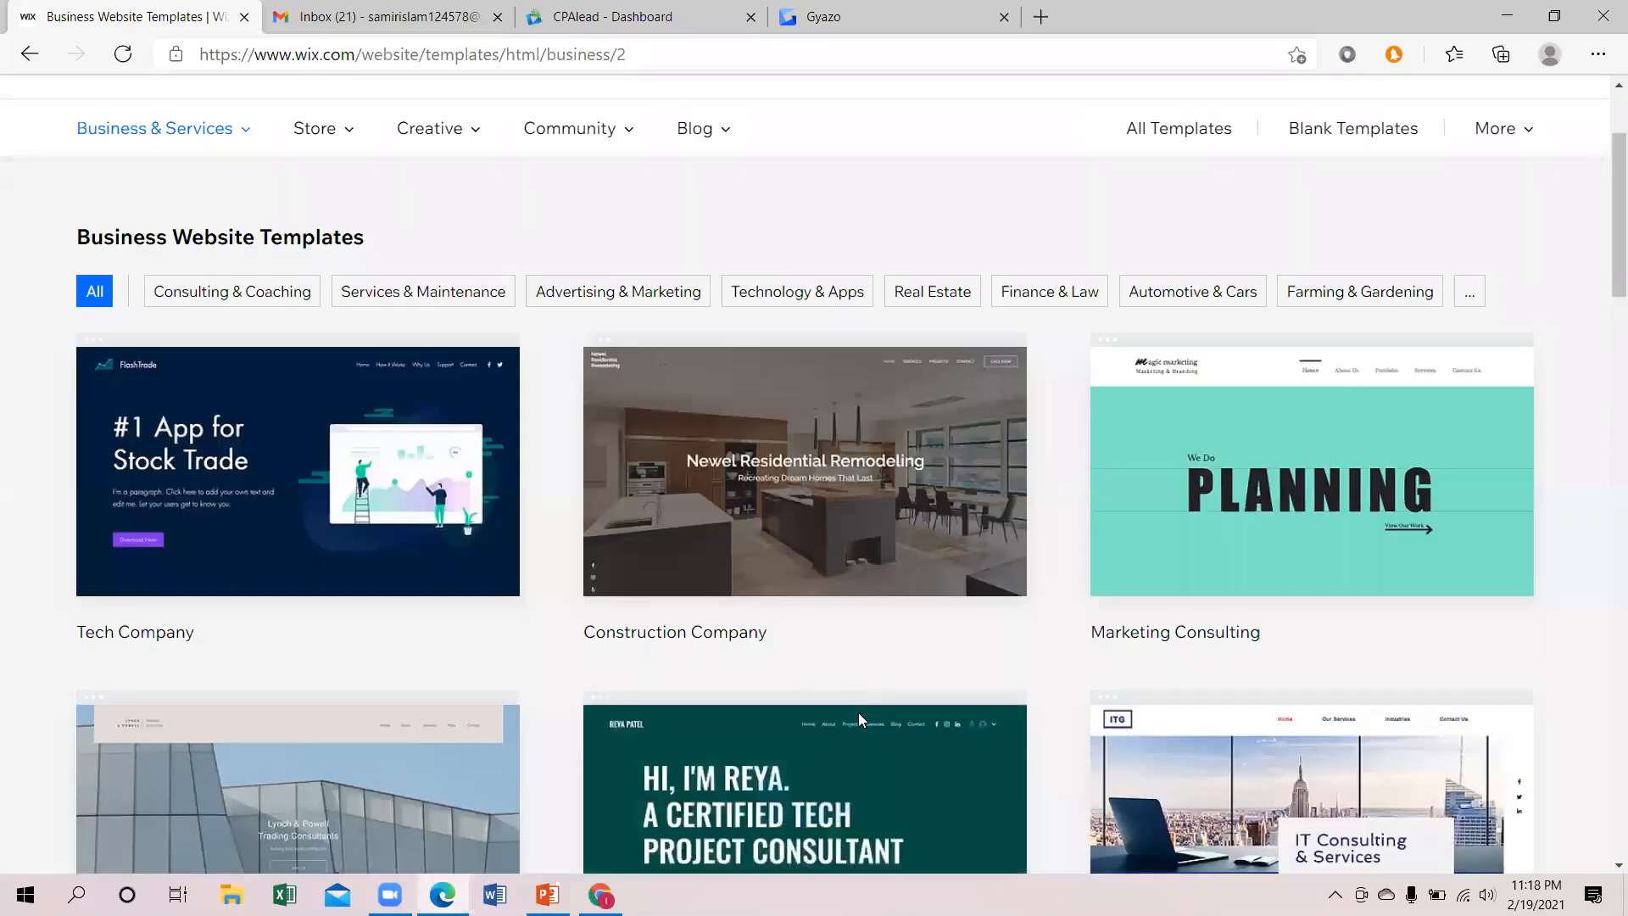
mouse_move(222, 465)
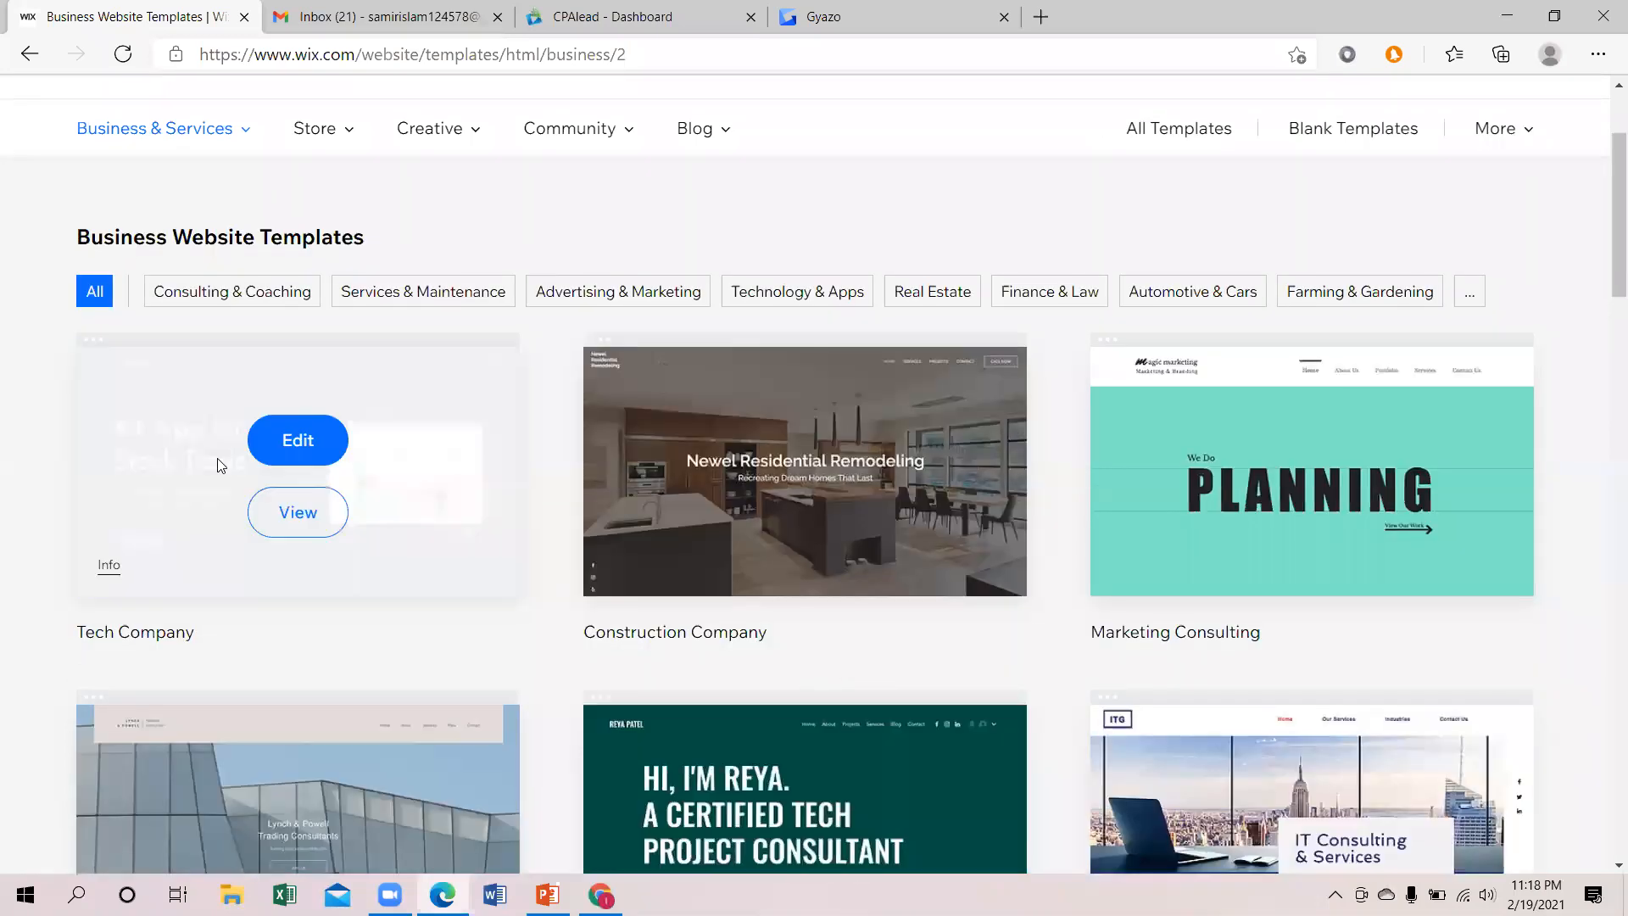
left_click(310, 518)
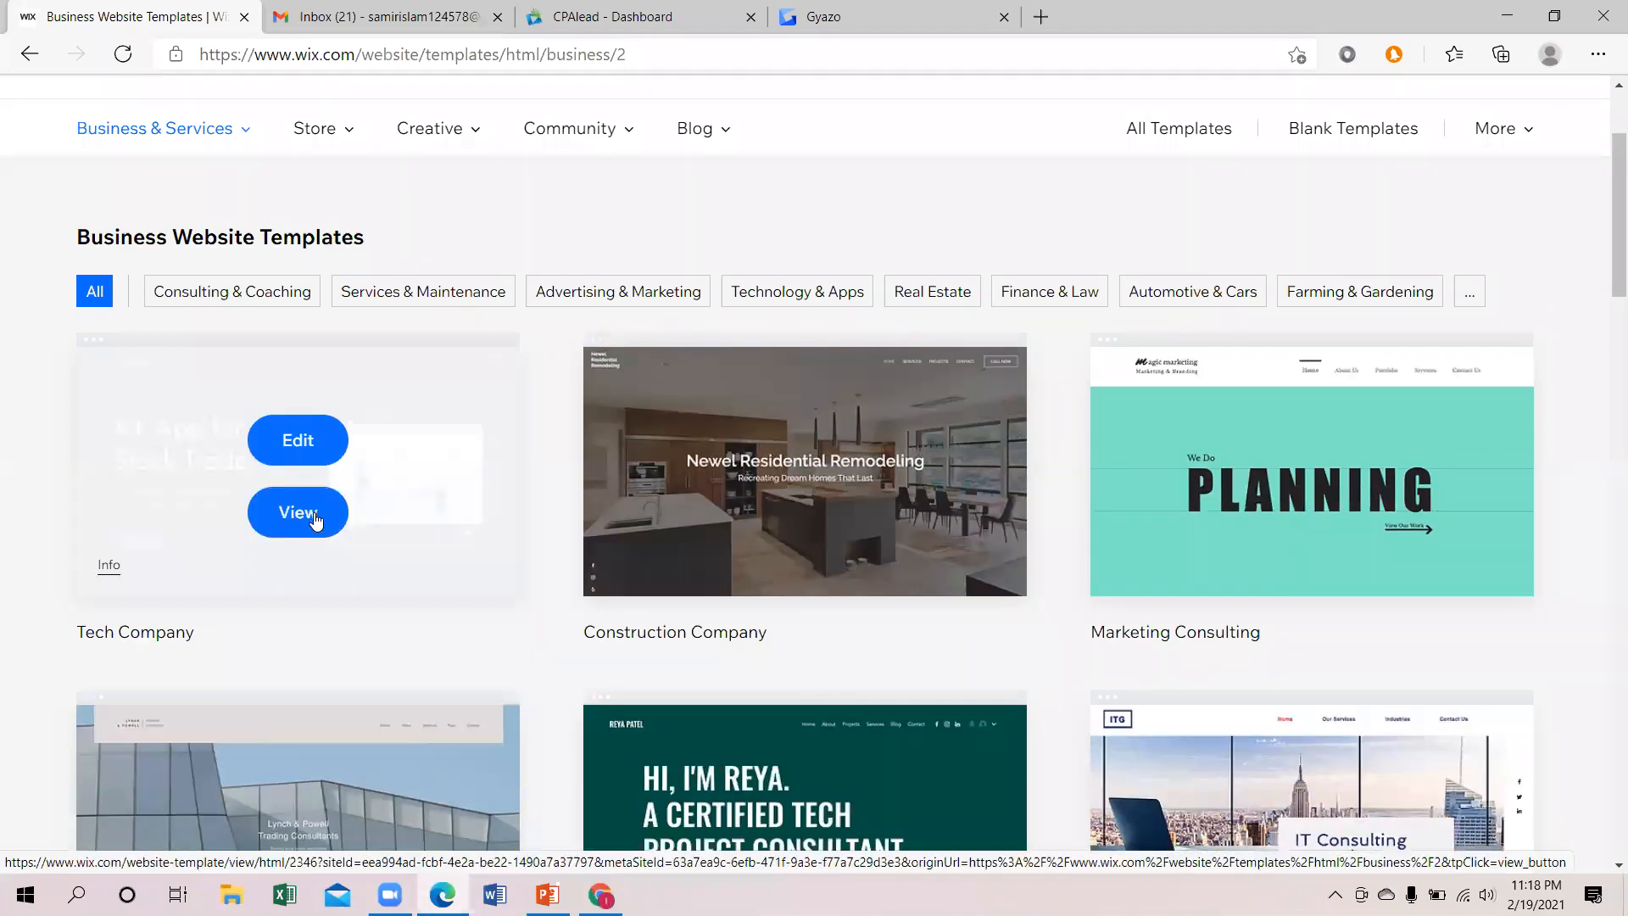
scroll(1052, 568, "down", 5)
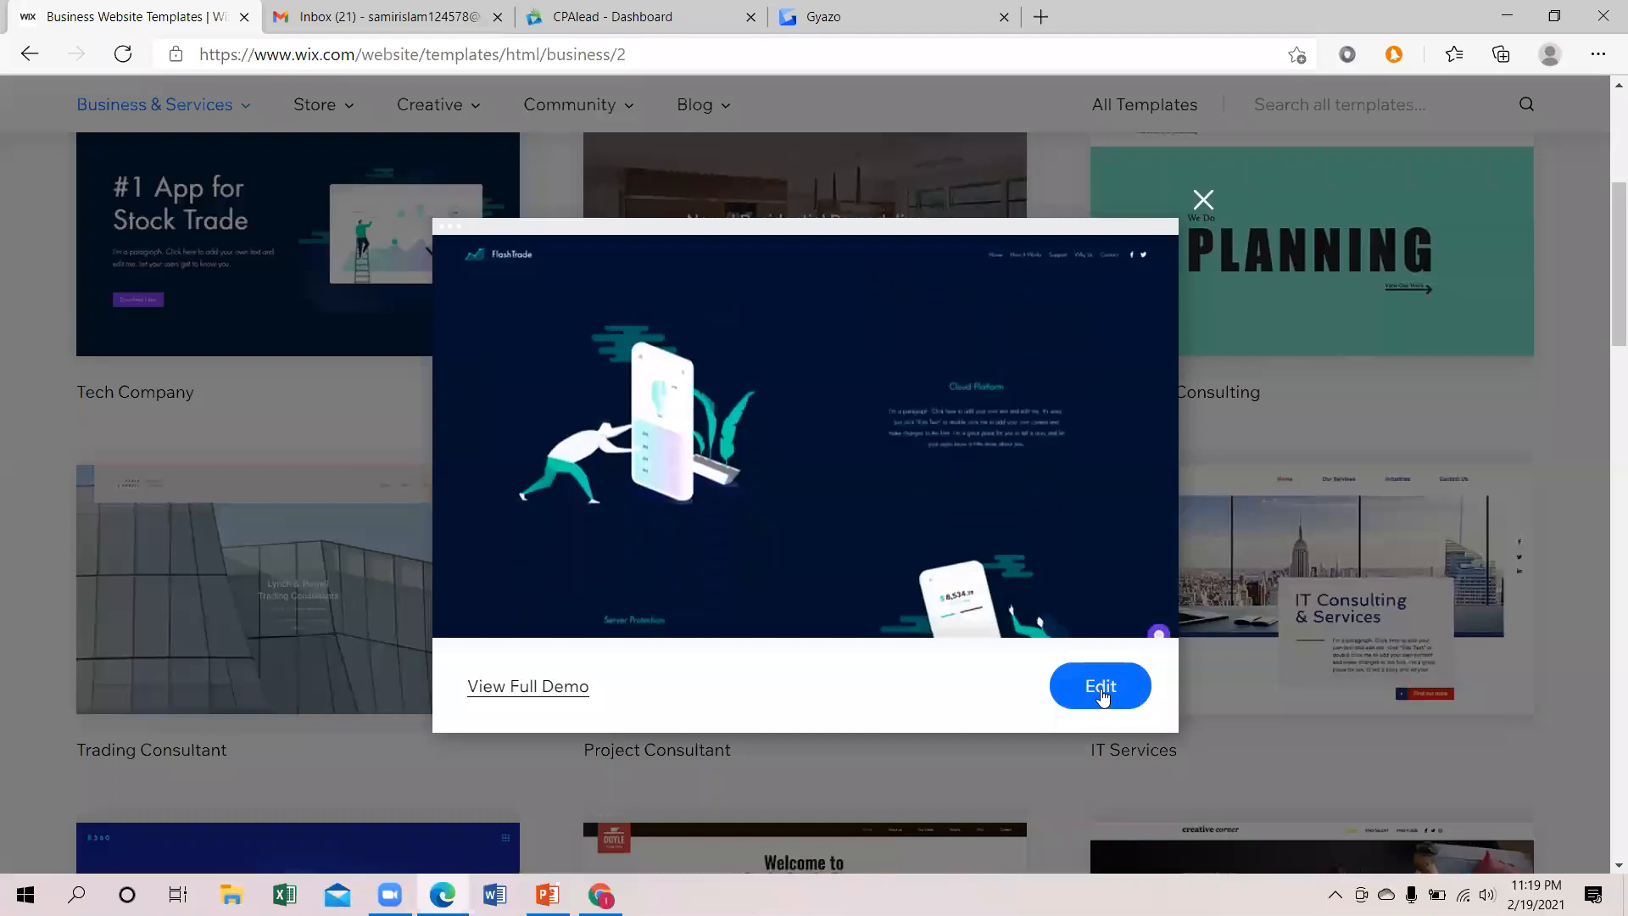
left_click(1077, 682)
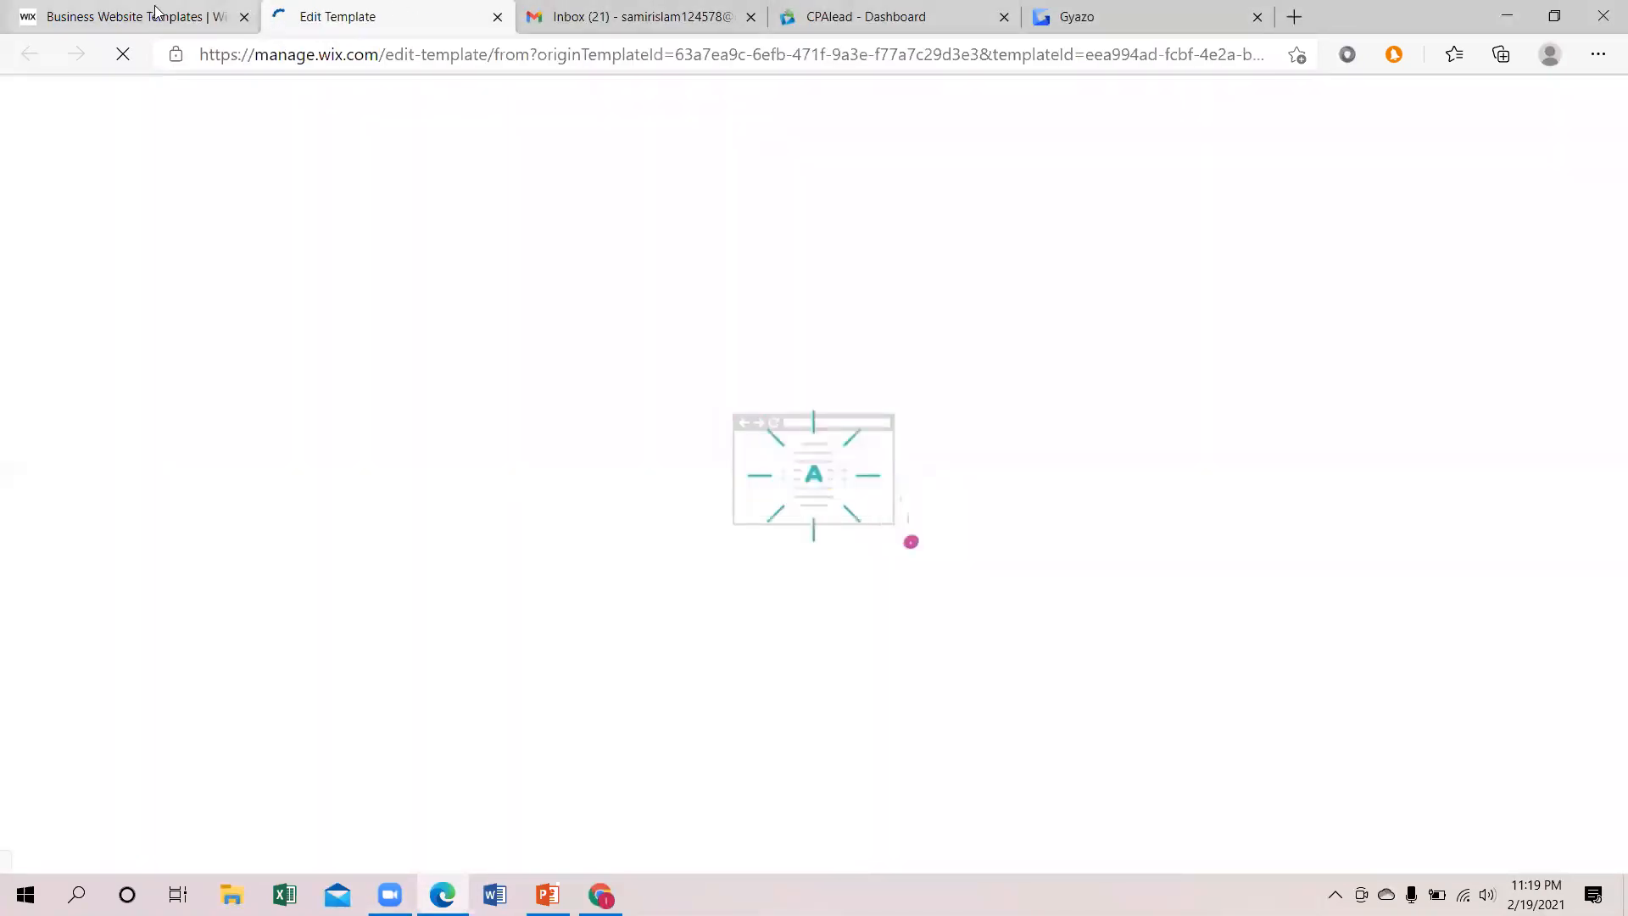
Step: Go to the loading Website Editor tab and dismiss the Welcome to the Drag and Drop Editor dialog
left_click(127, 17)
scroll(595, 344, "down", 3)
scroll(595, 344, "up", 8)
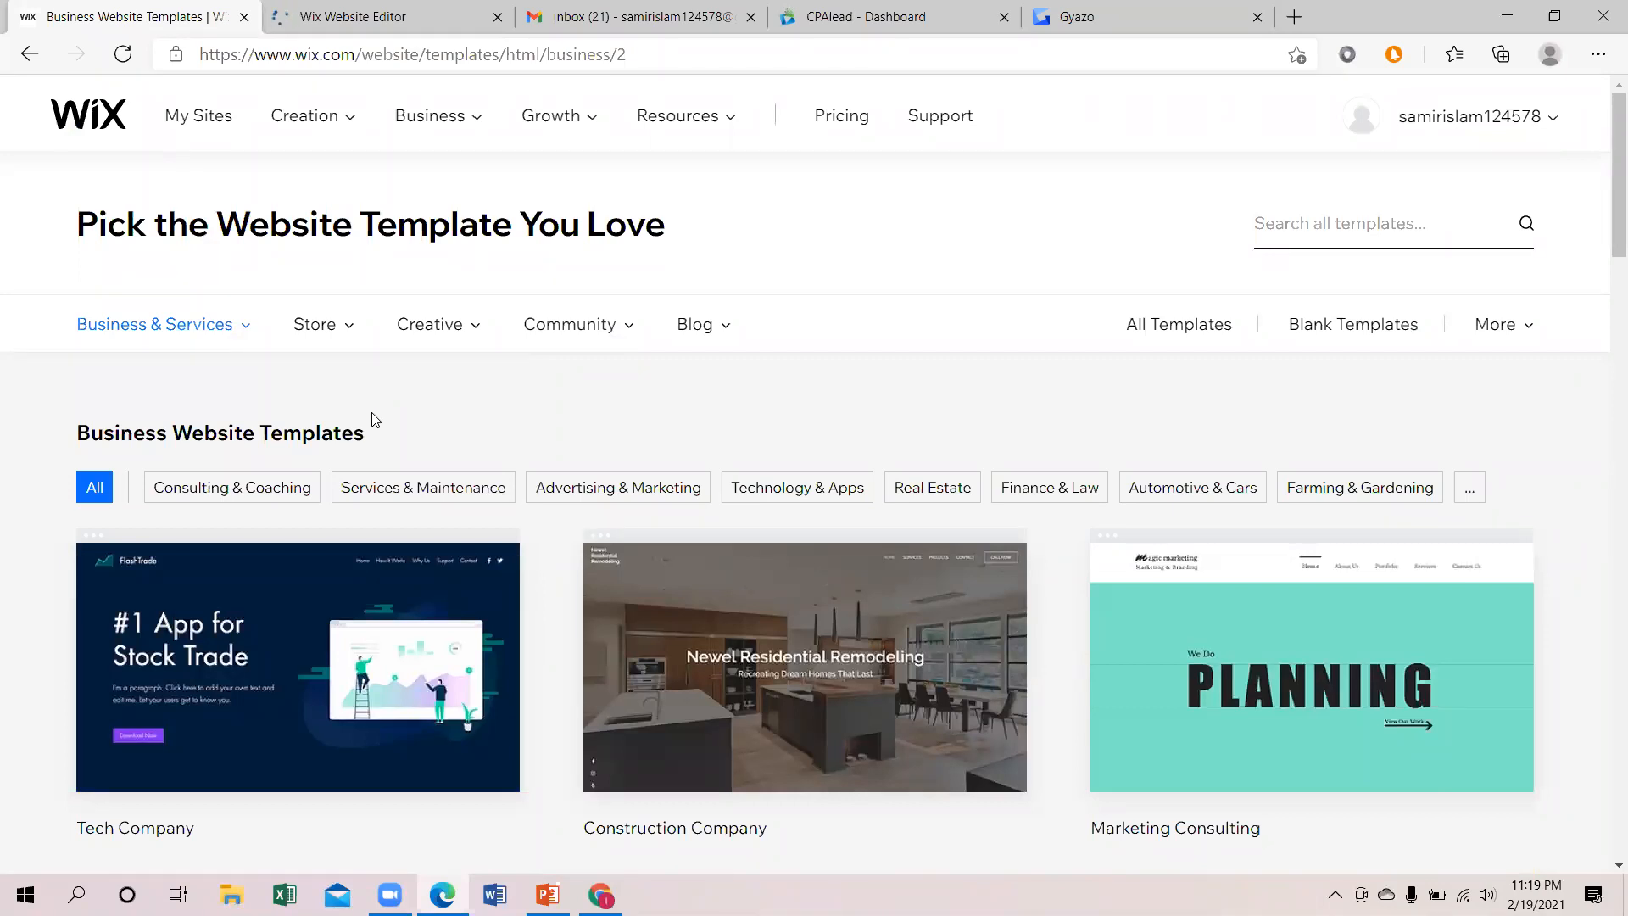
left_click(382, 16)
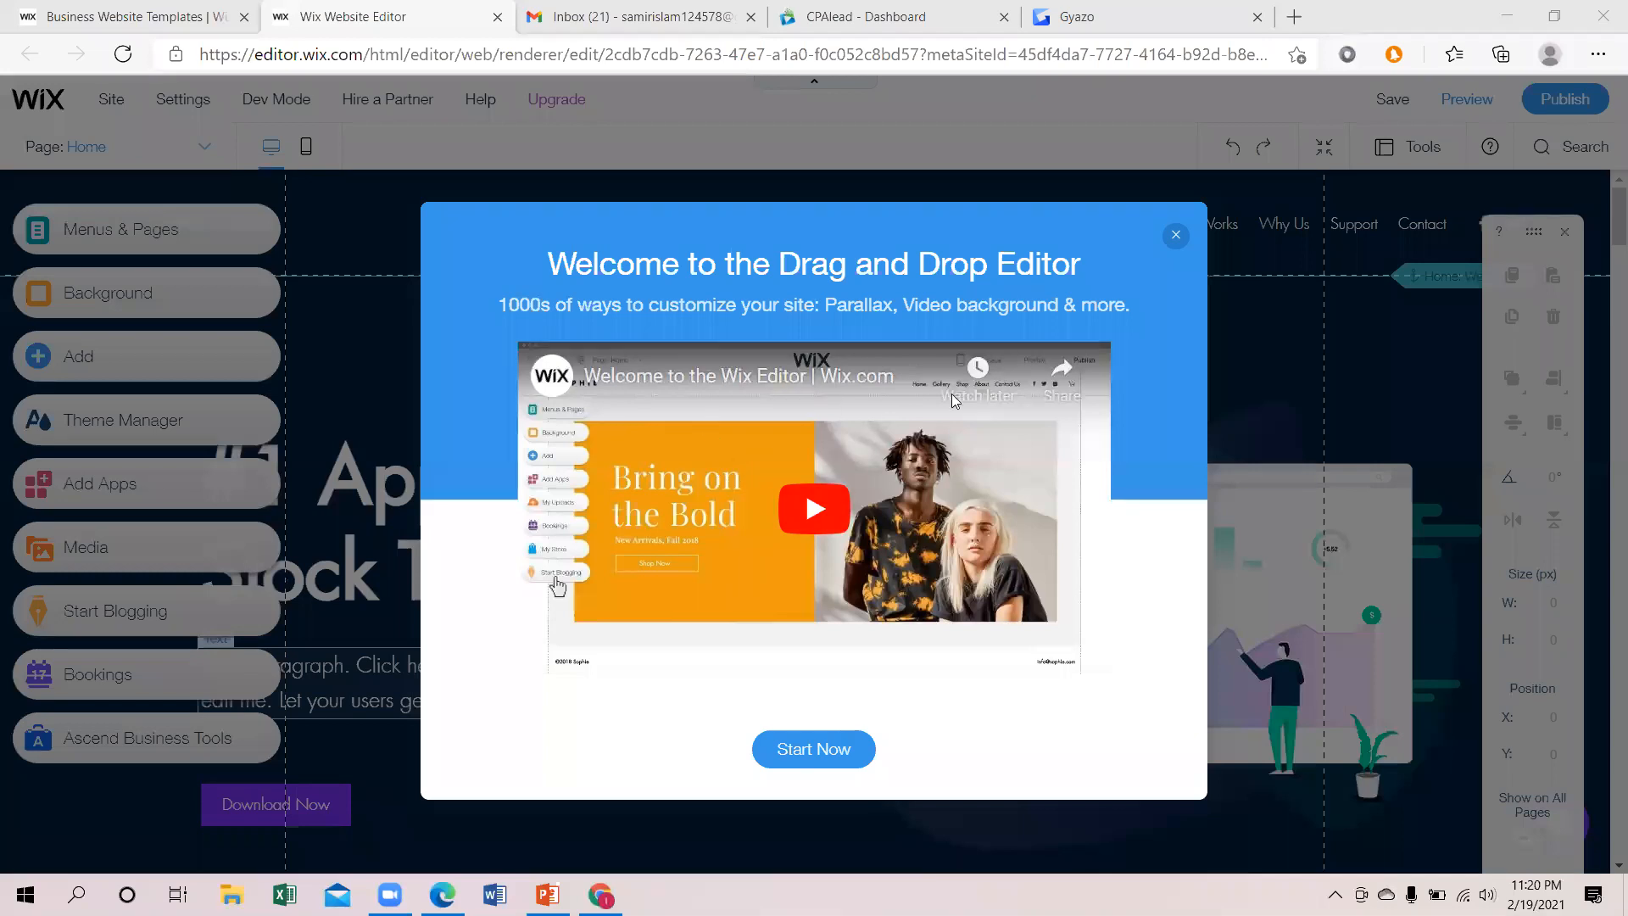
left_click(1175, 235)
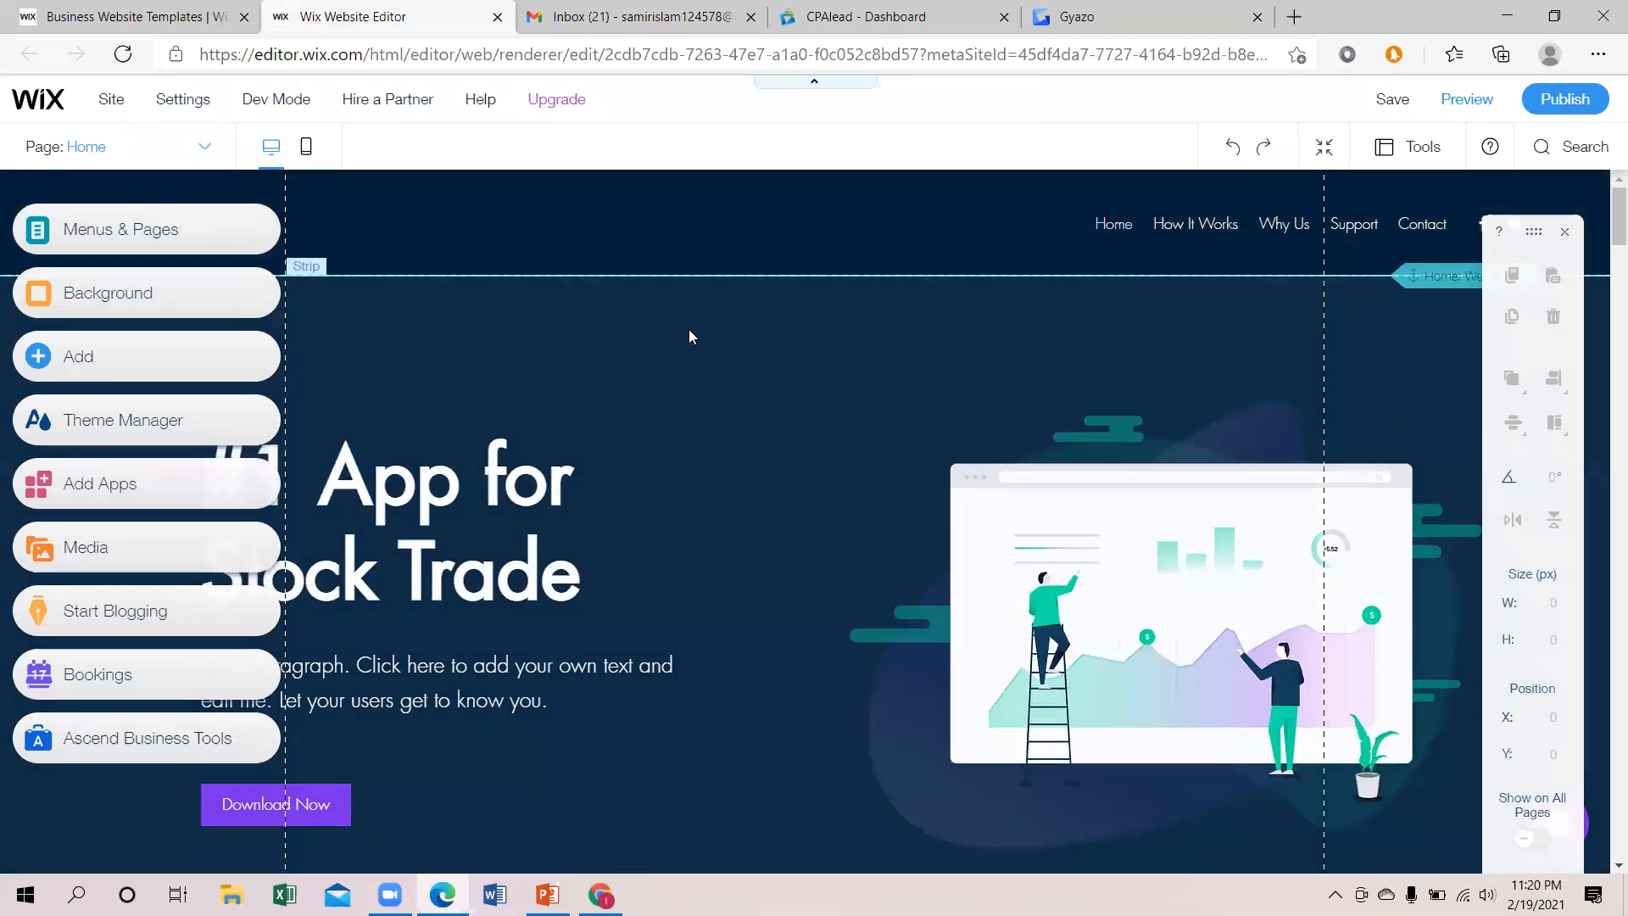
Step: Scroll to the bottom of the FlashTrade page and select the Subscribe Form footer
scroll(689, 330, "down", 8)
scroll(688, 332, "down", 15)
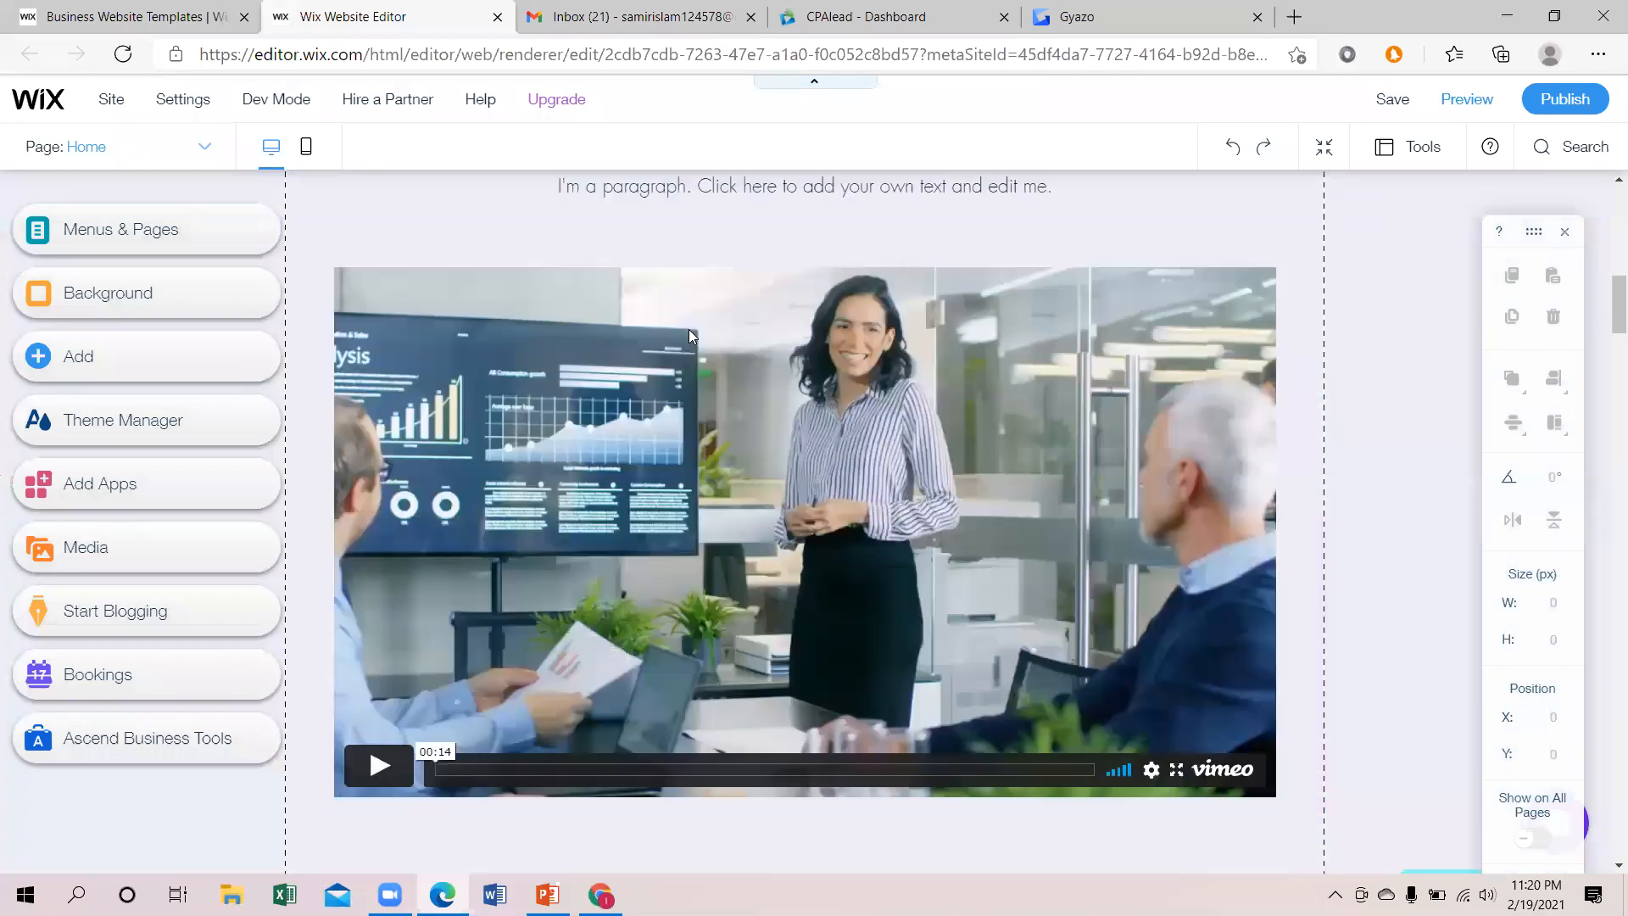
scroll(689, 336, "down", 15)
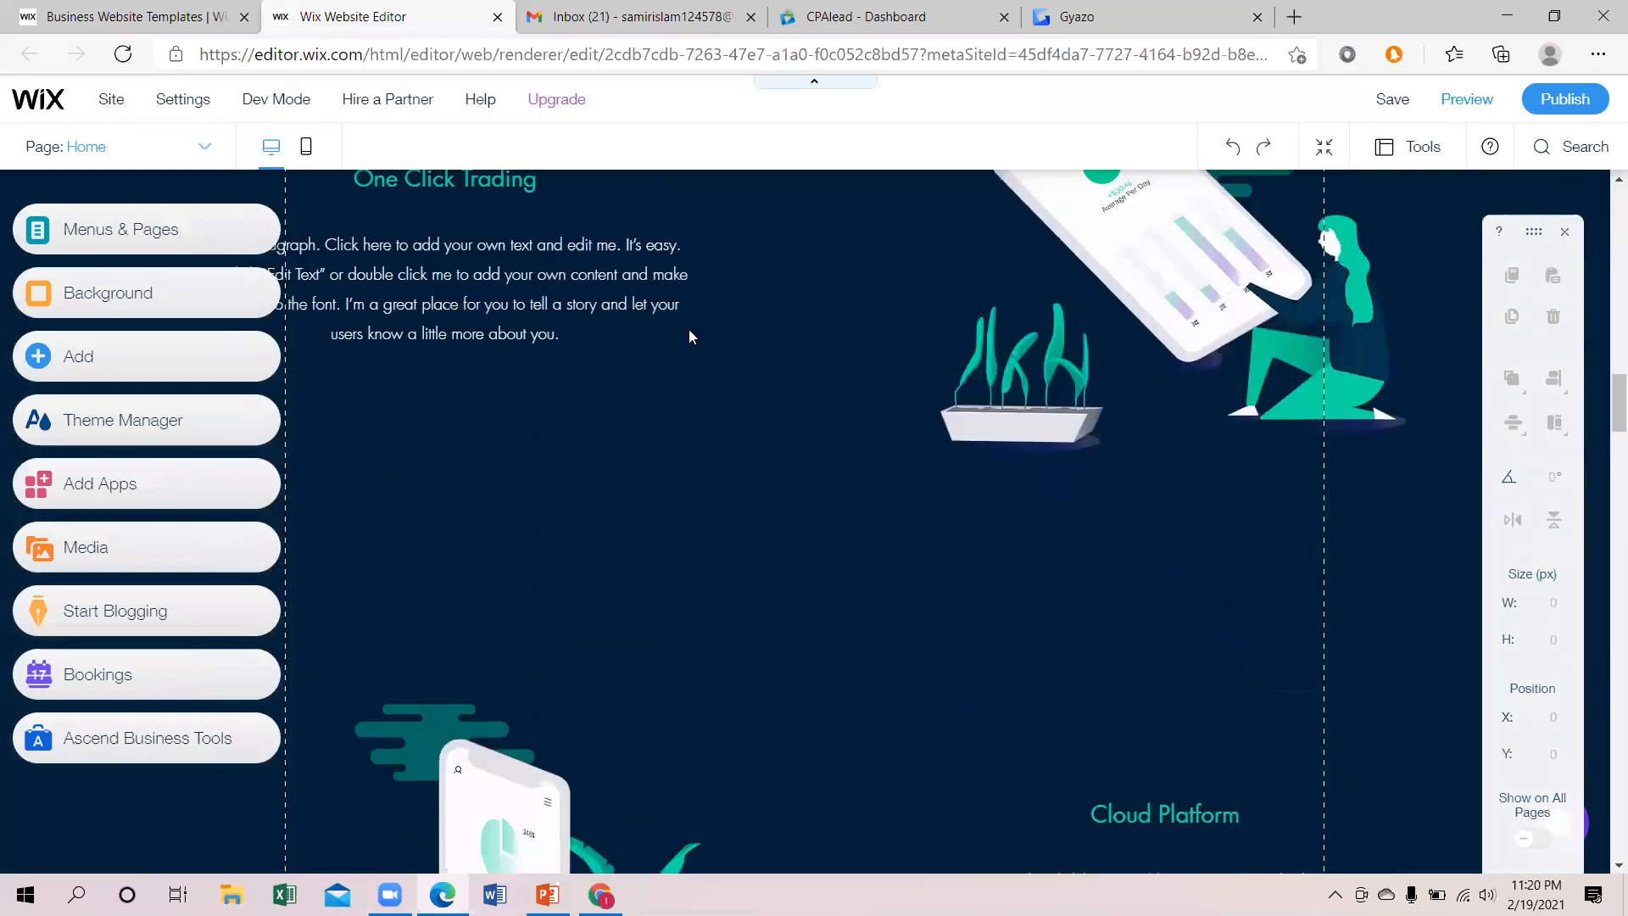
scroll(689, 336, "down", 15)
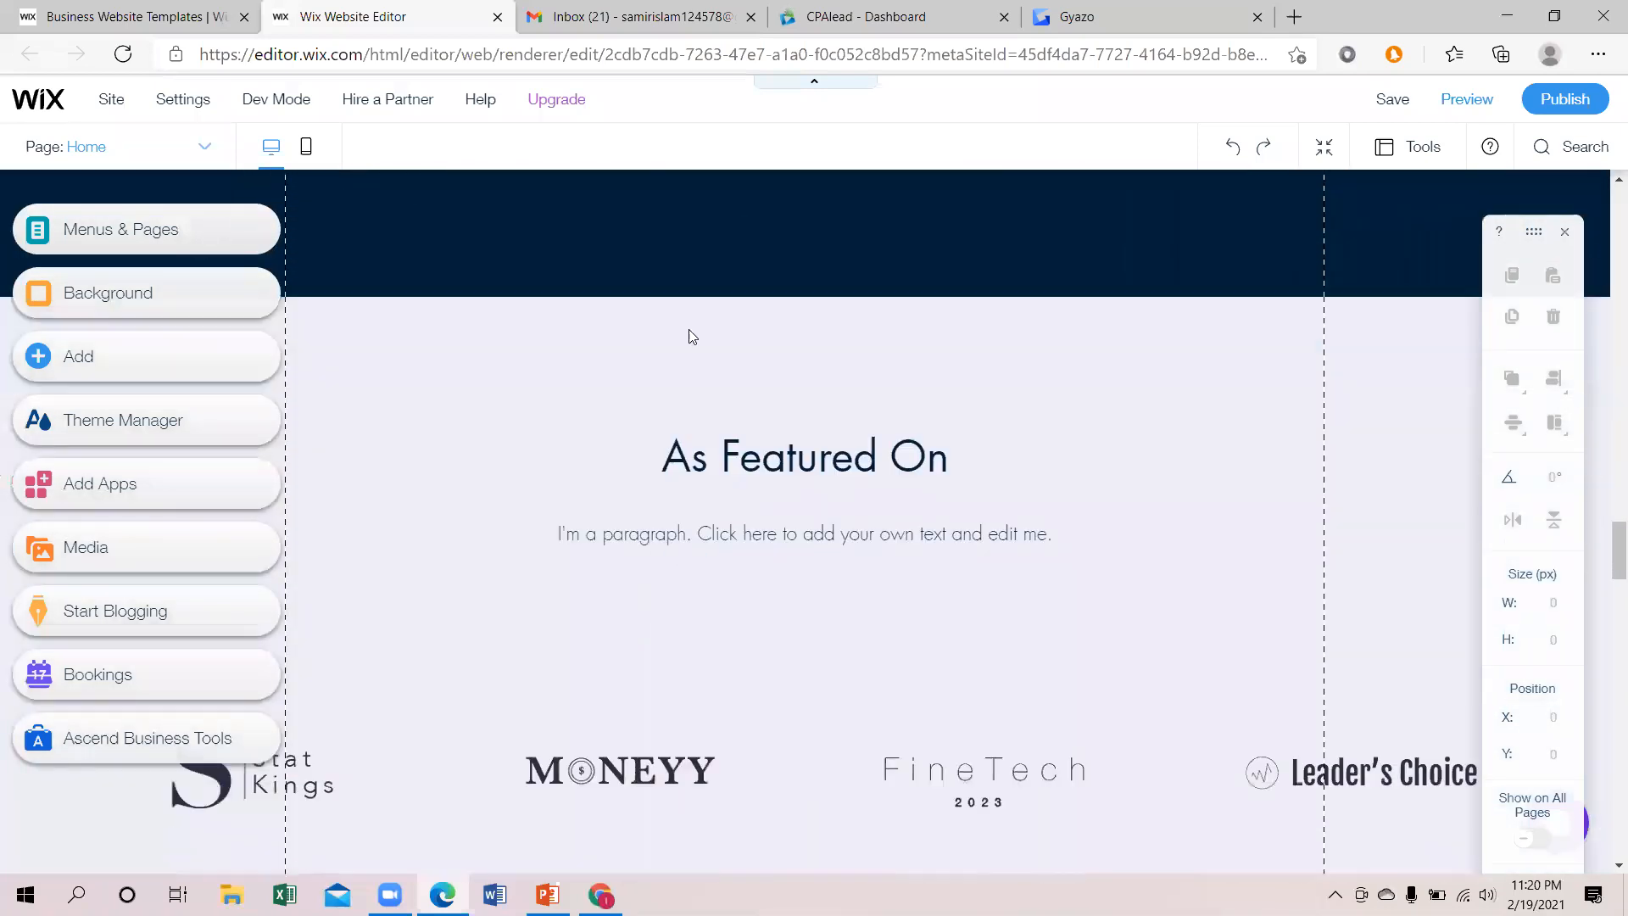
scroll(688, 336, "down", 15)
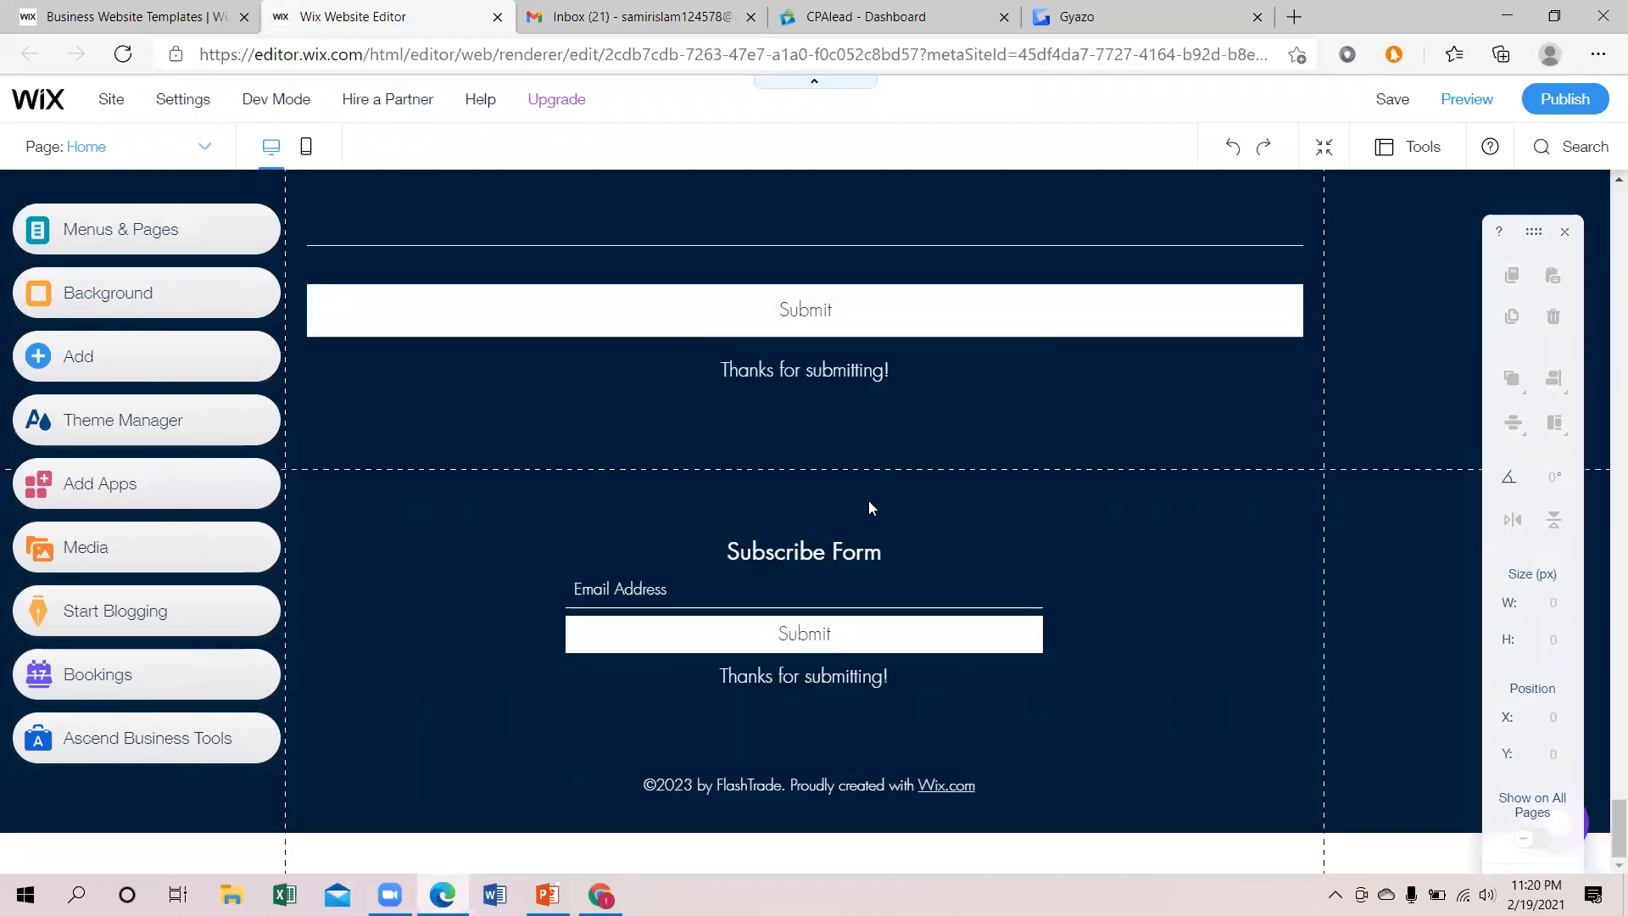
left_click(903, 488)
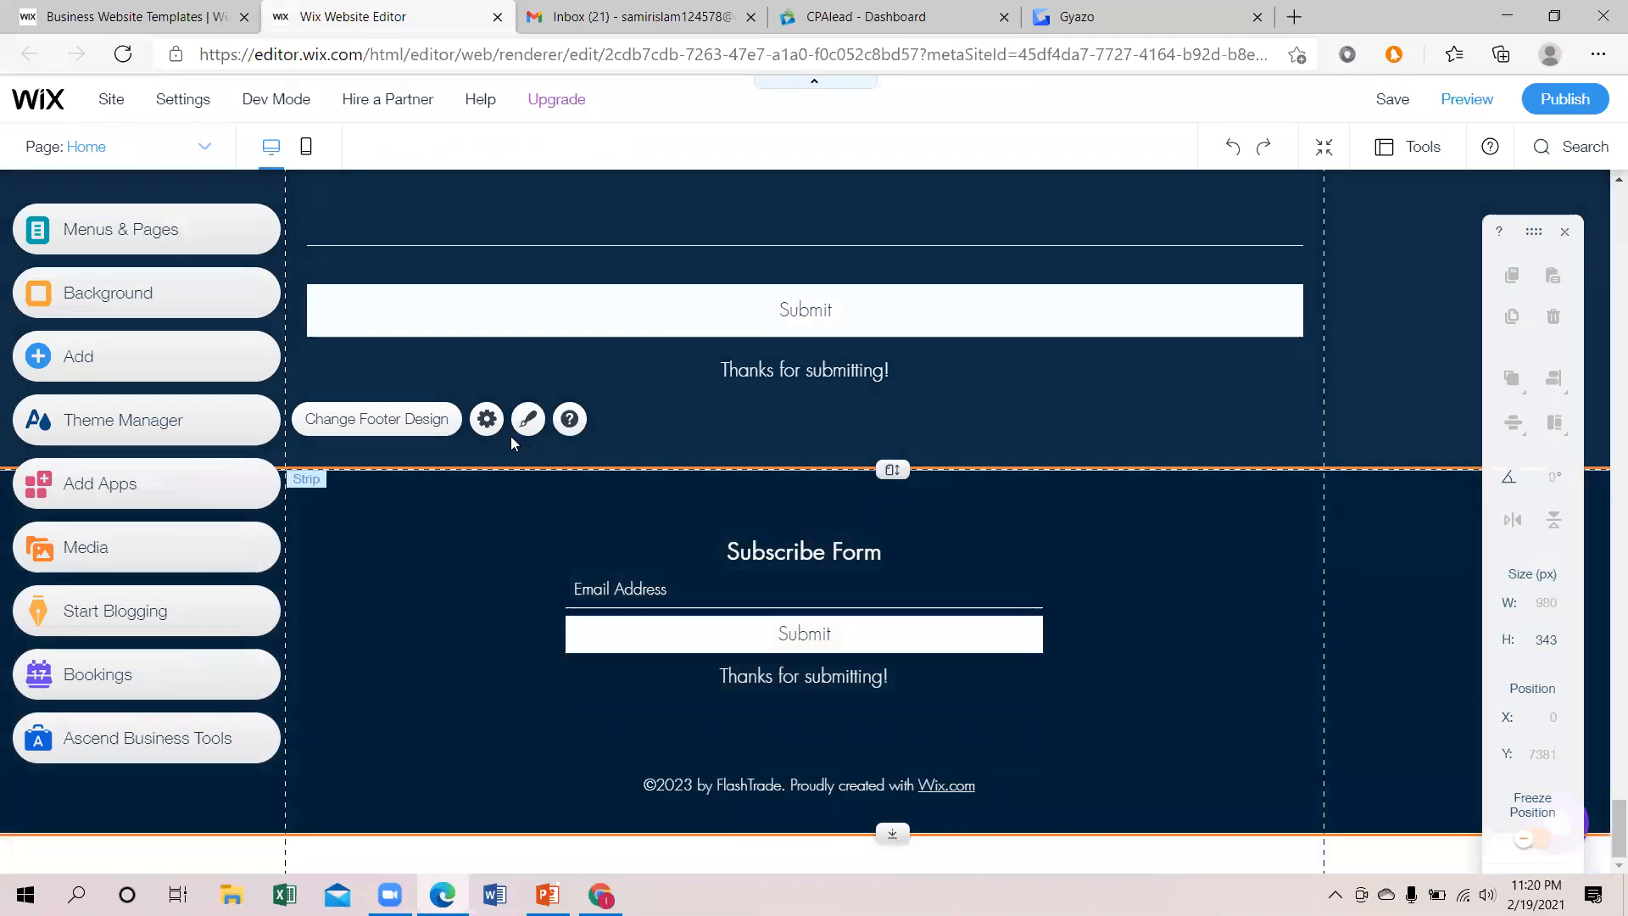
left_click(487, 420)
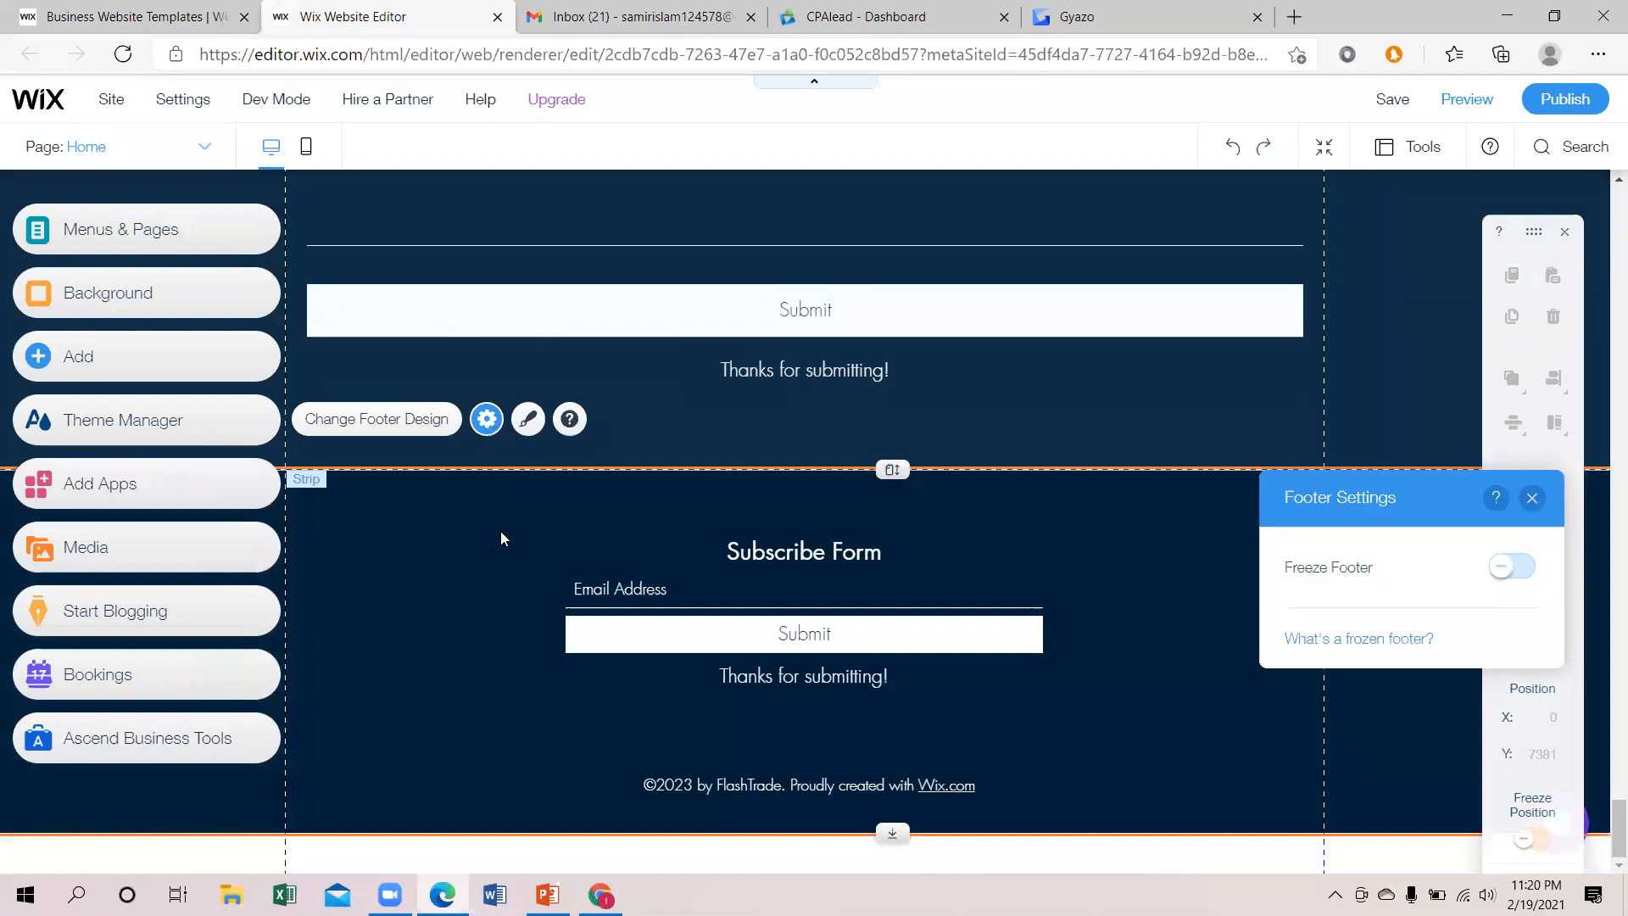
left_click(485, 420)
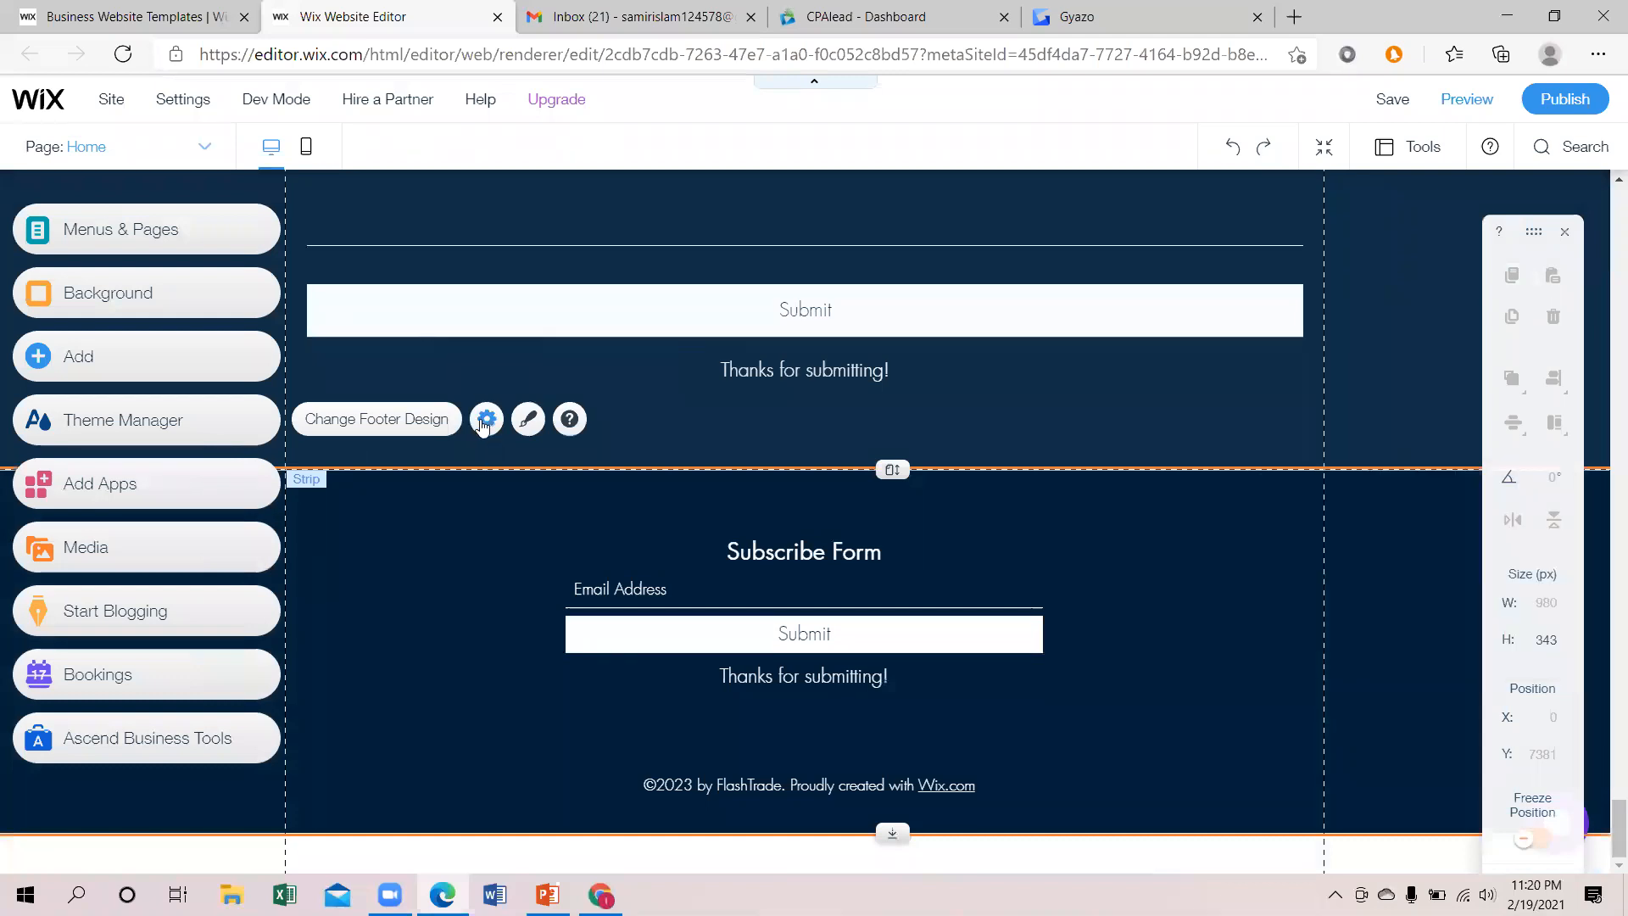
left_click(485, 419)
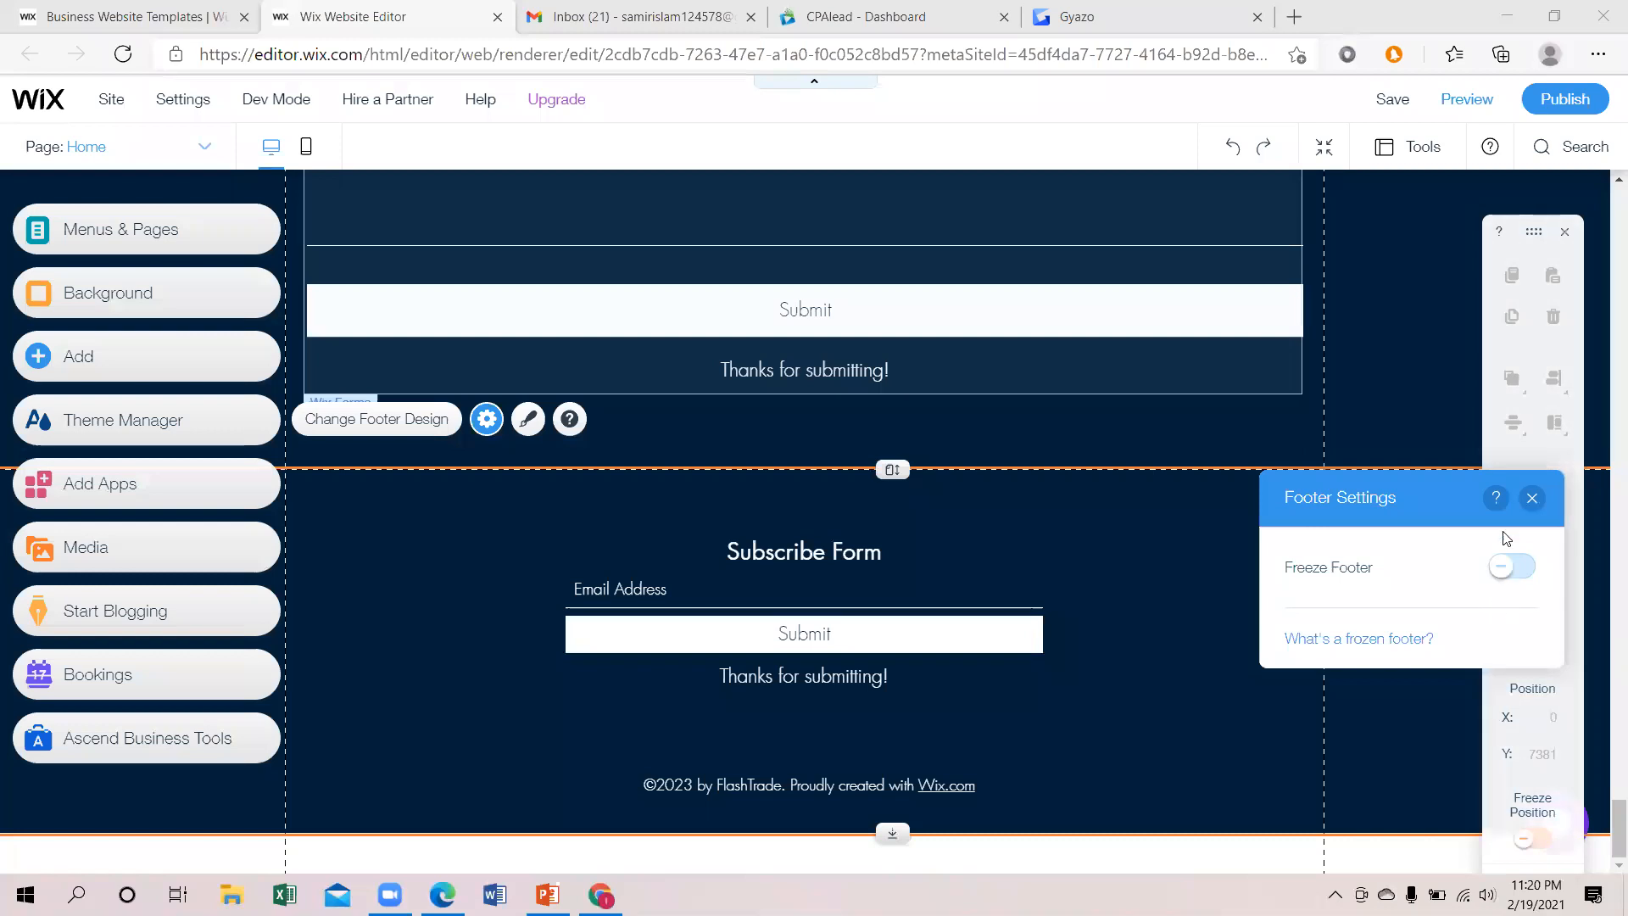
left_click(1532, 498)
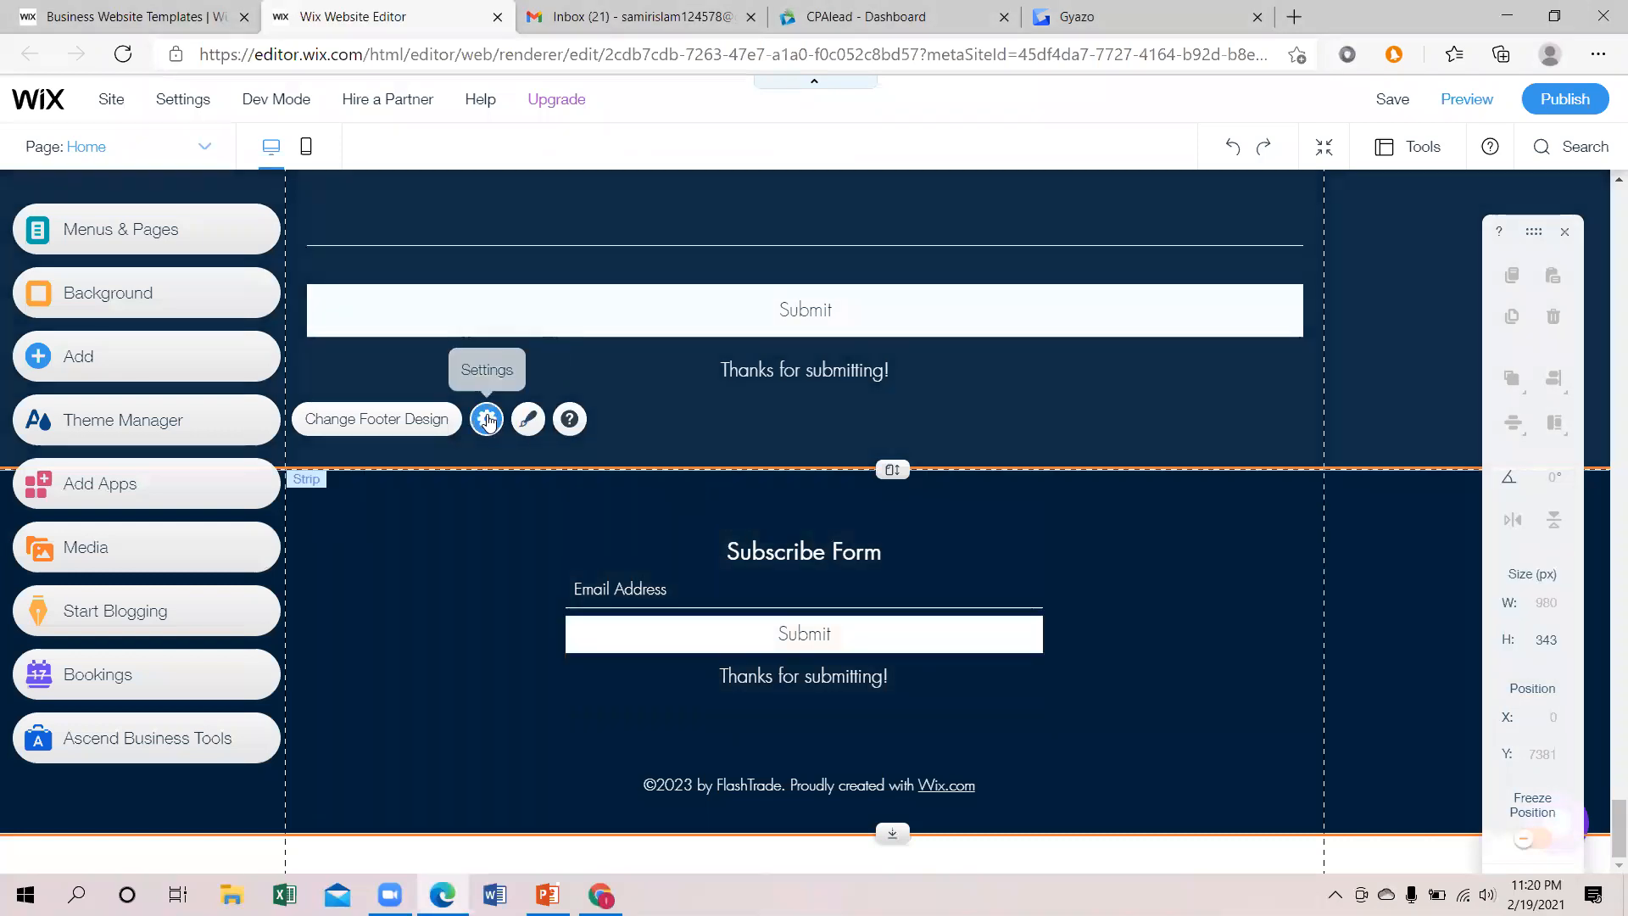
left_click(488, 419)
left_click(487, 420)
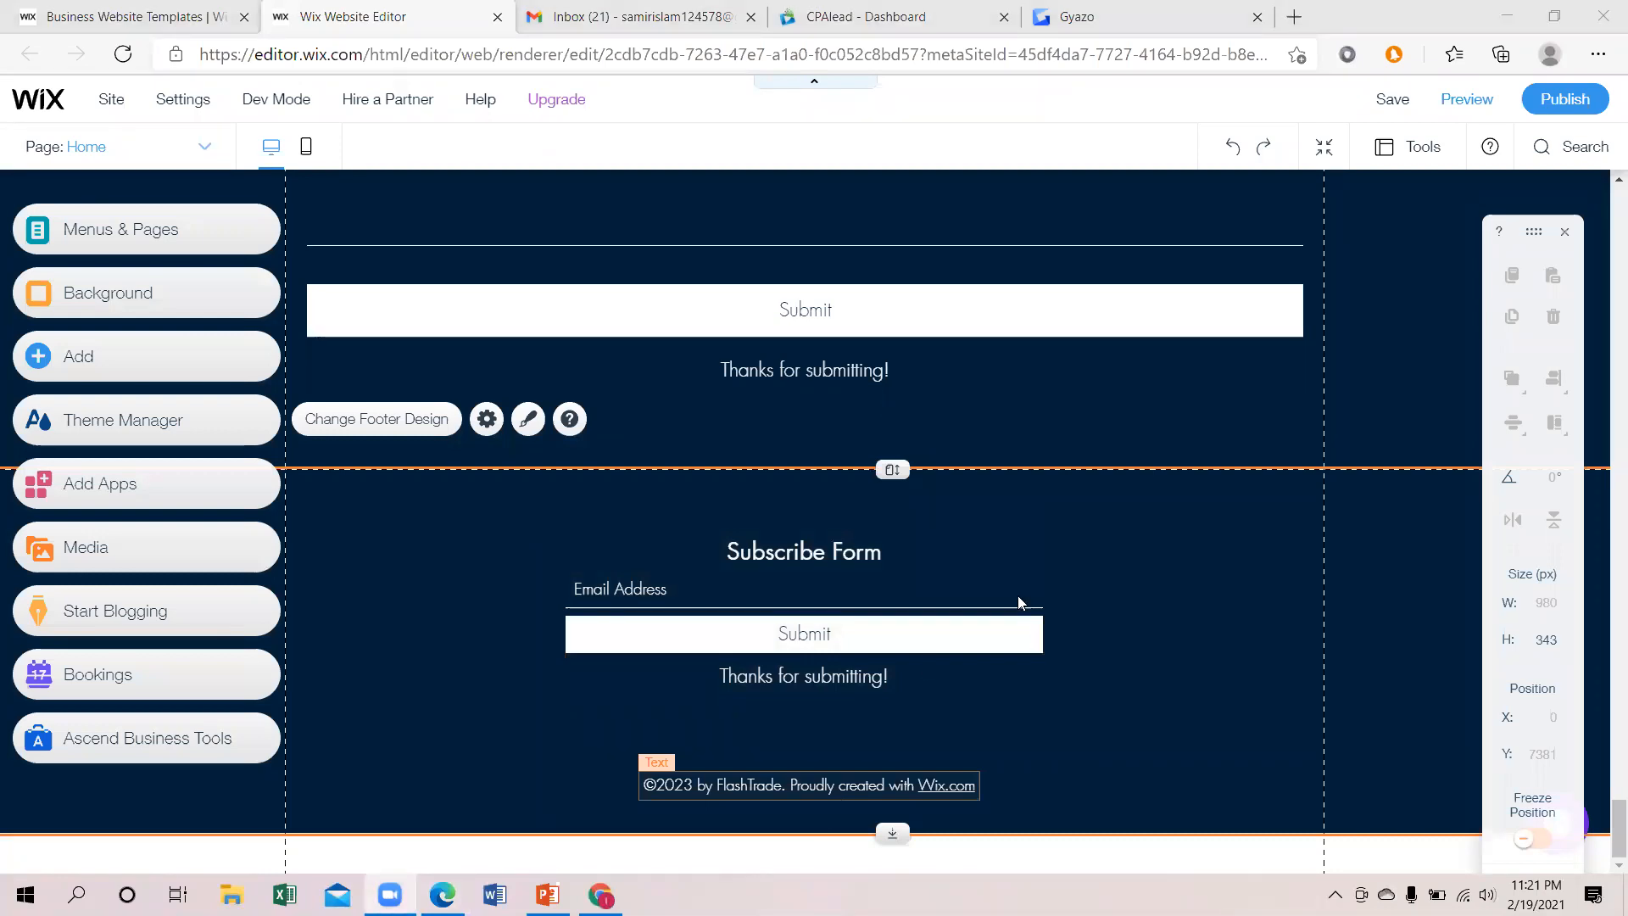
right_click(1284, 542)
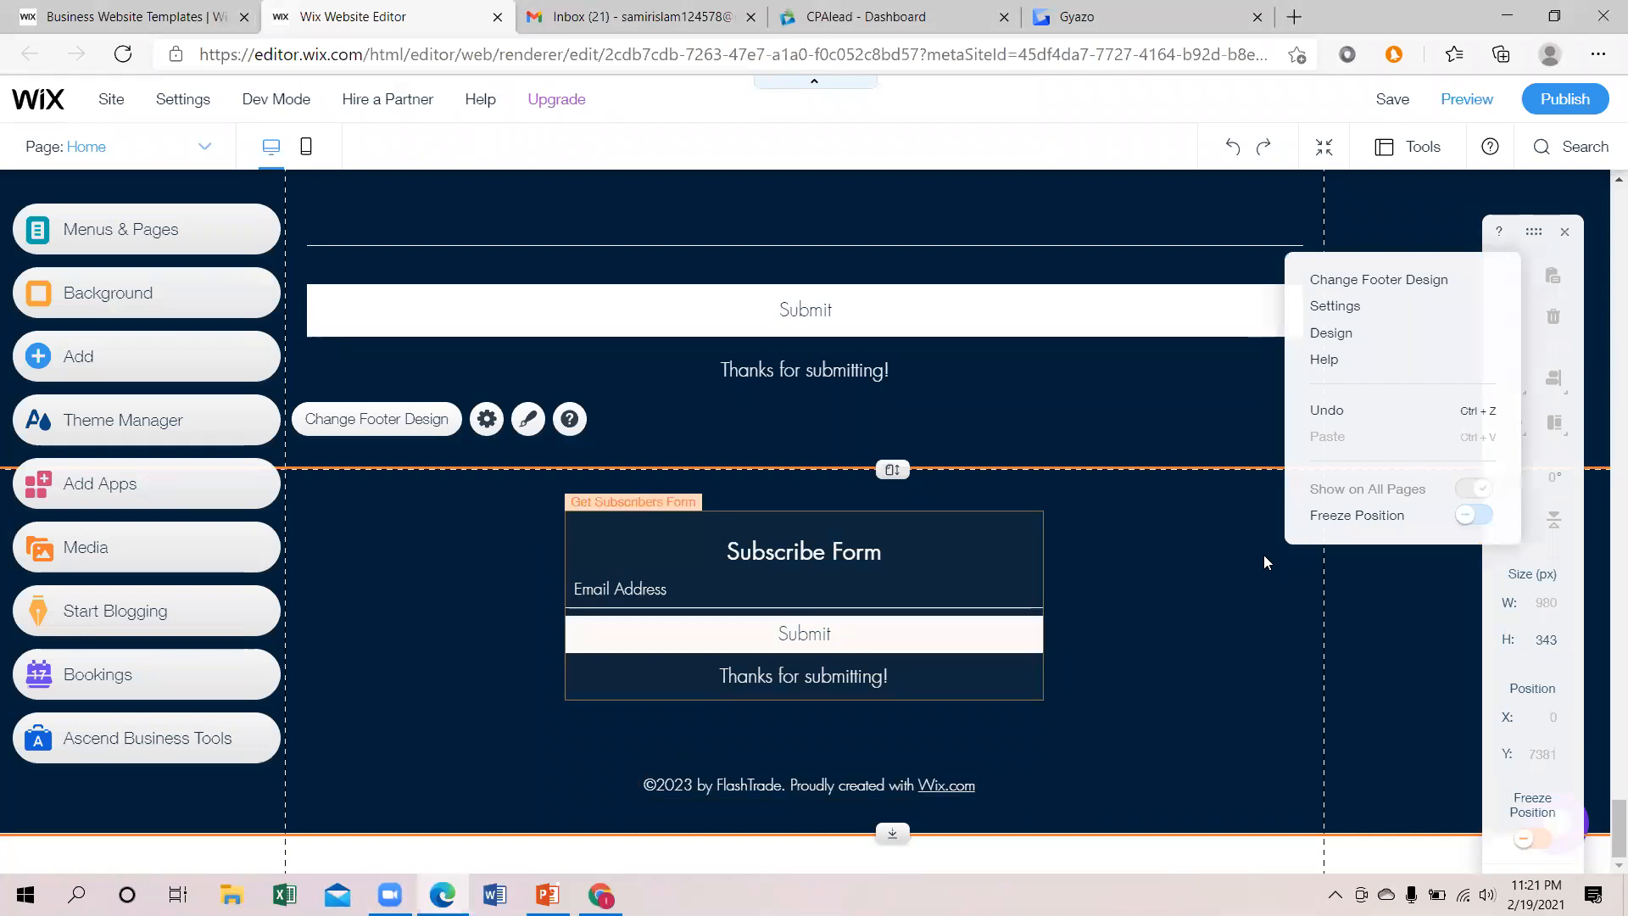
left_click(1466, 515)
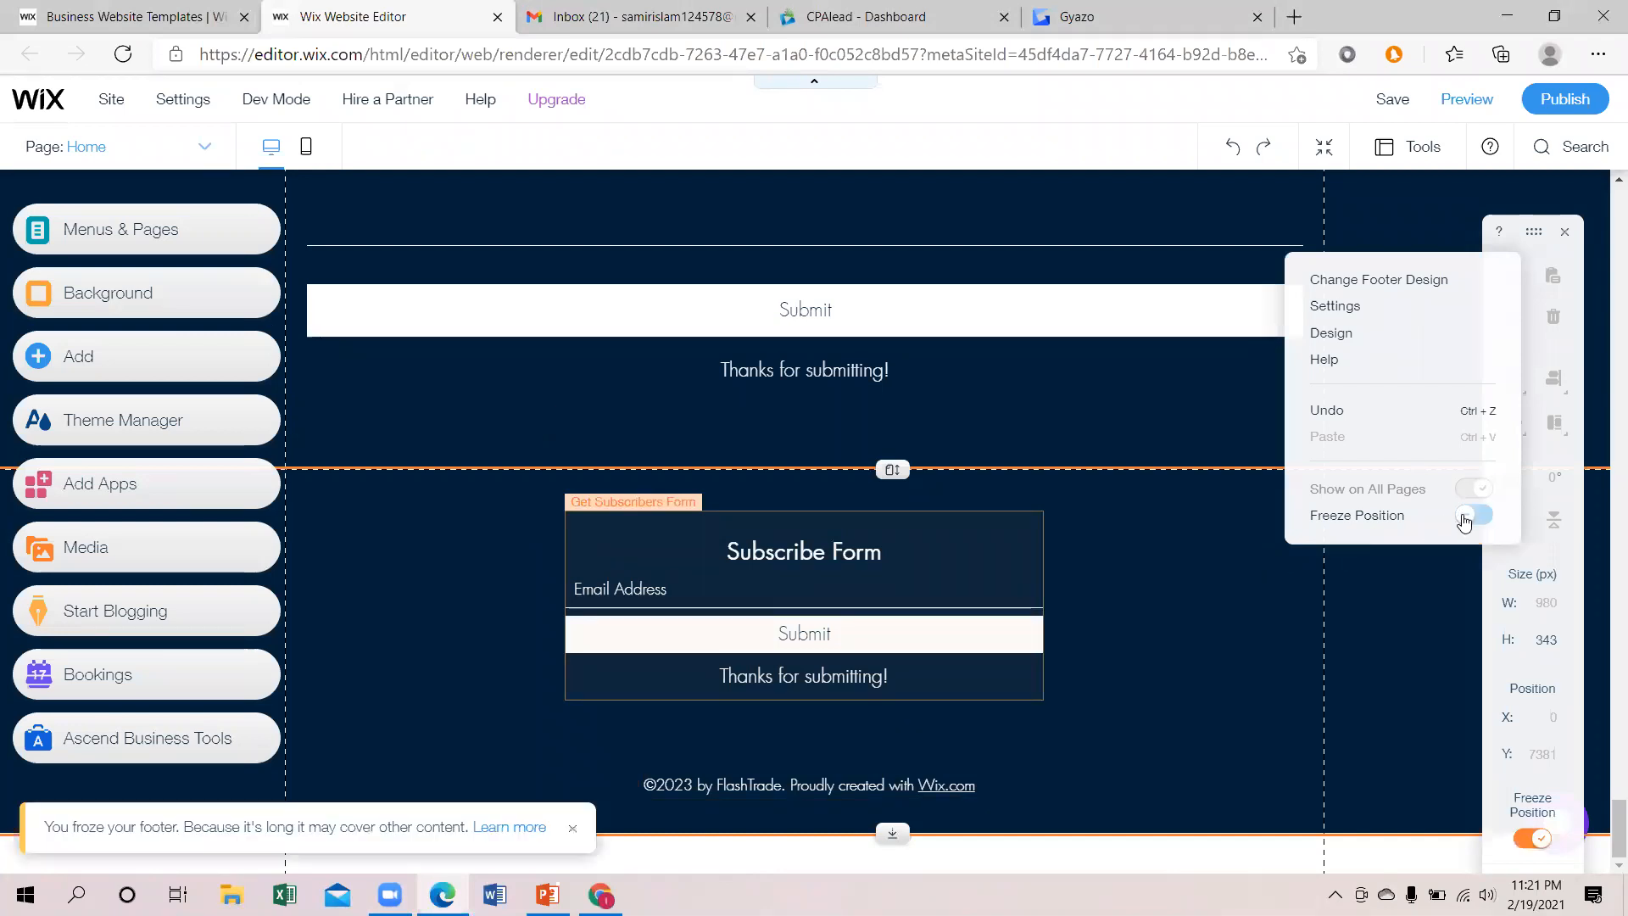
left_click(1472, 519)
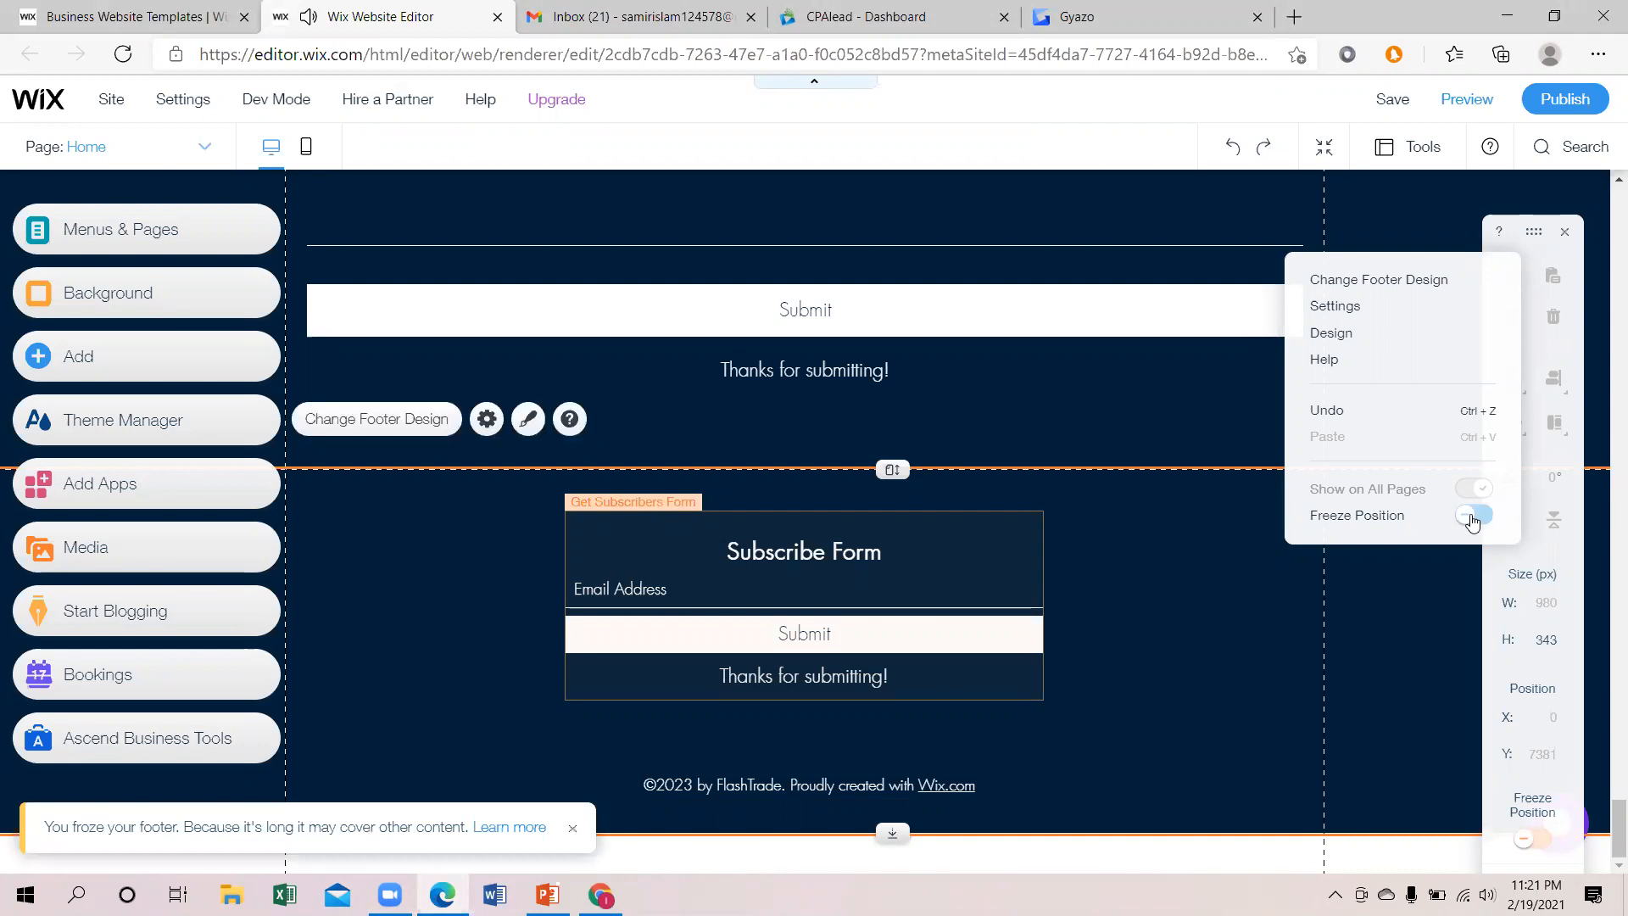
left_click(1473, 519)
left_click(1473, 519)
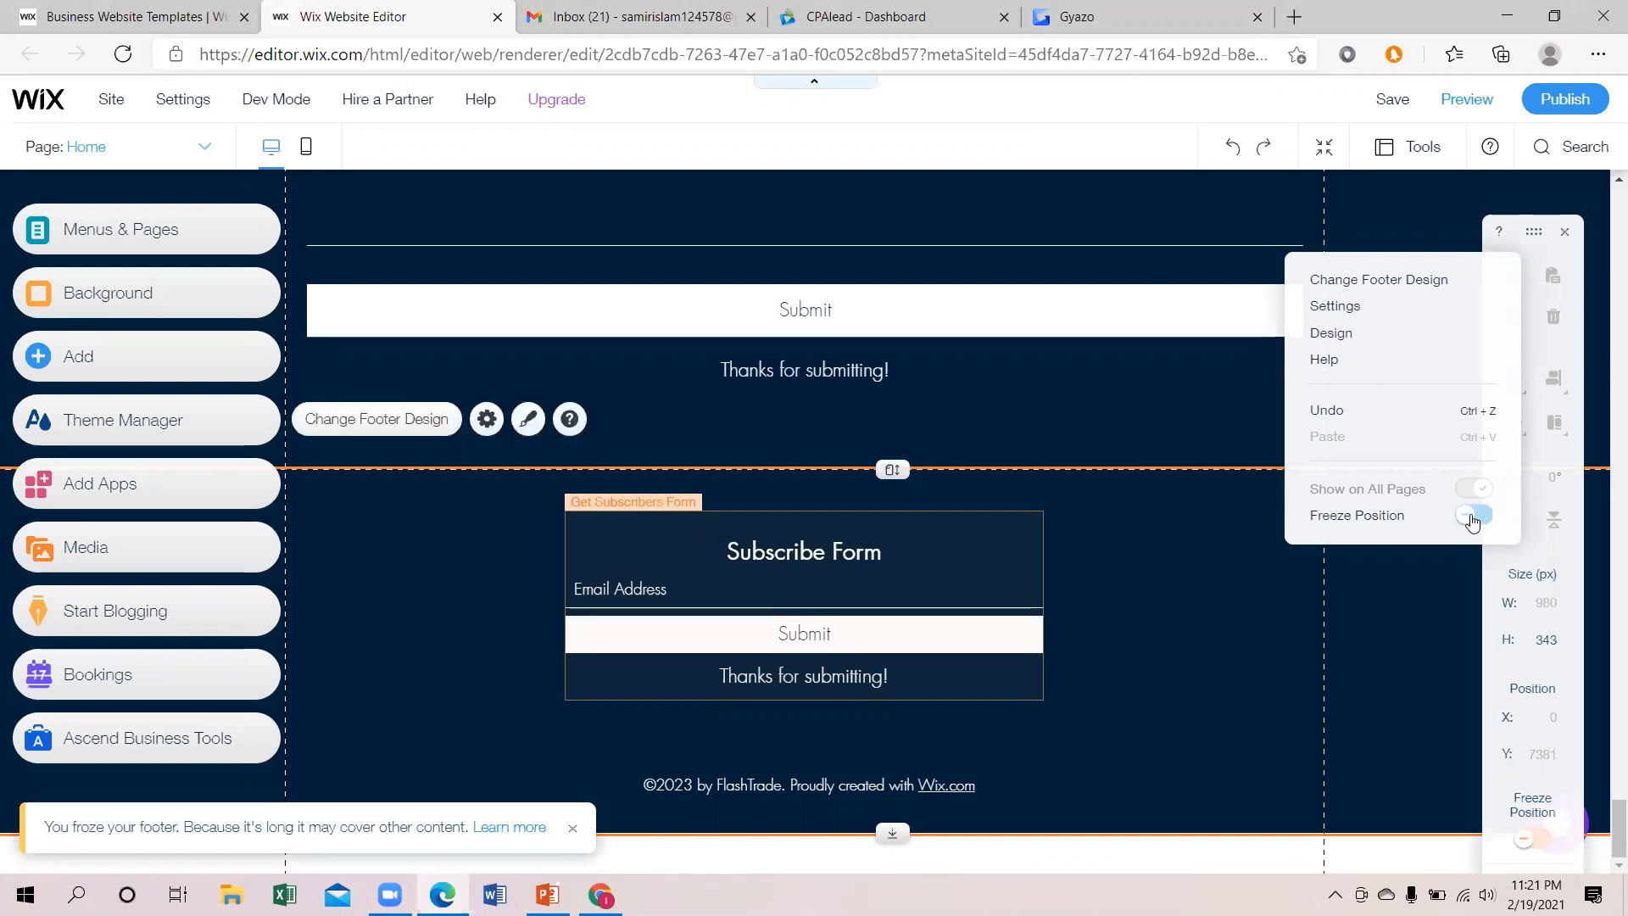
left_click(1362, 309)
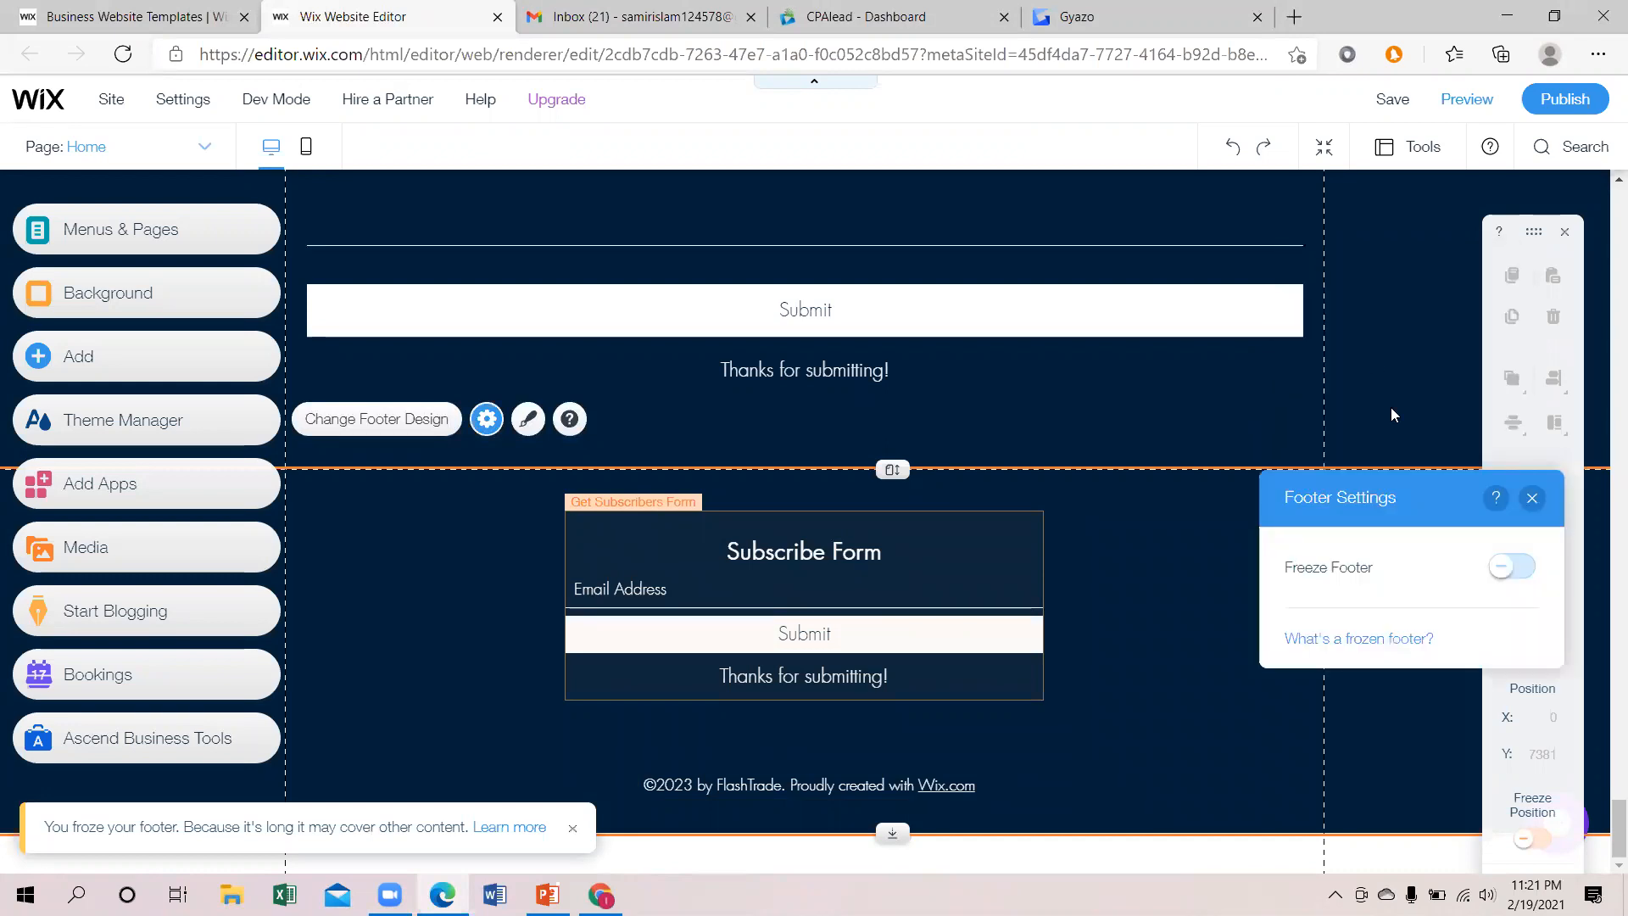
left_click(1533, 497)
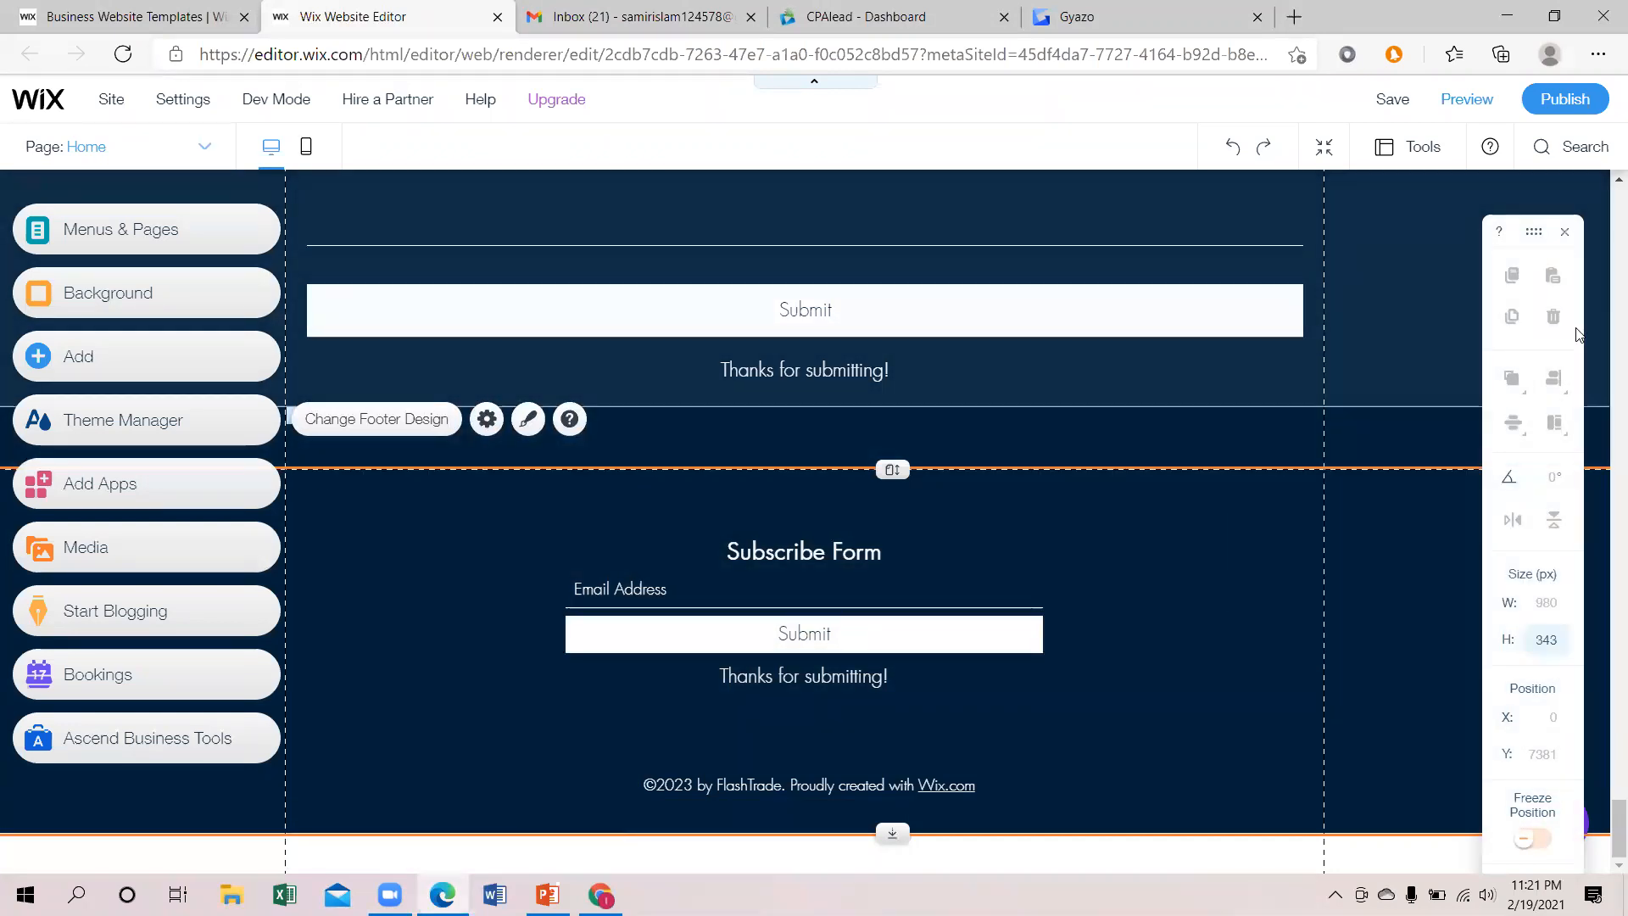
scroll(1255, 365, "up", 5)
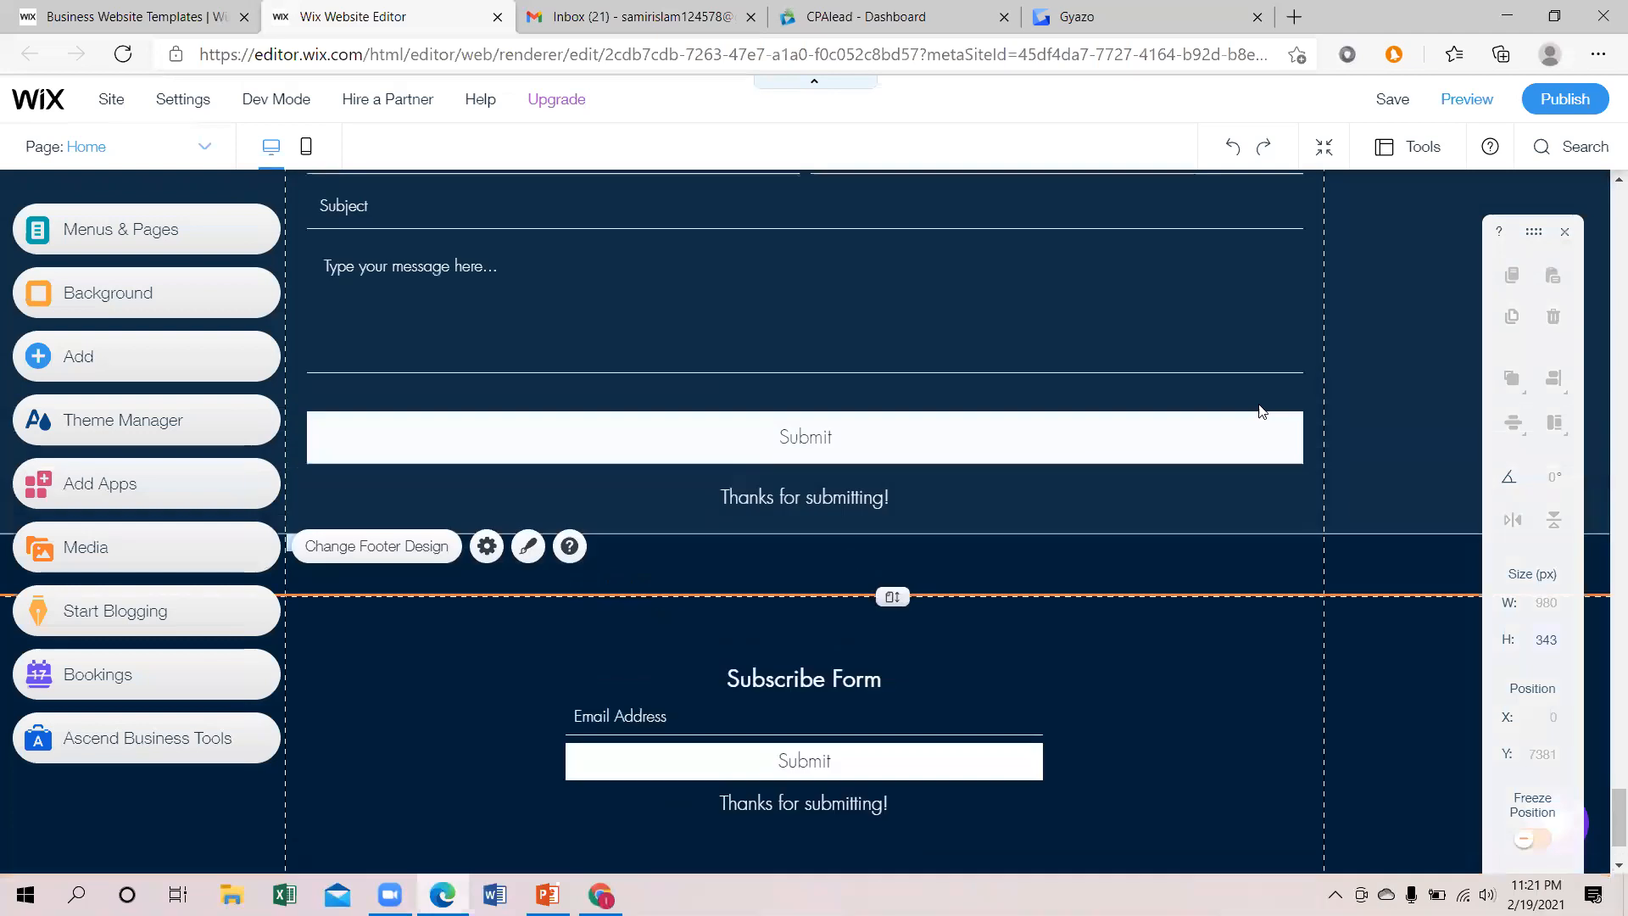
scroll(1259, 407, "up", 3)
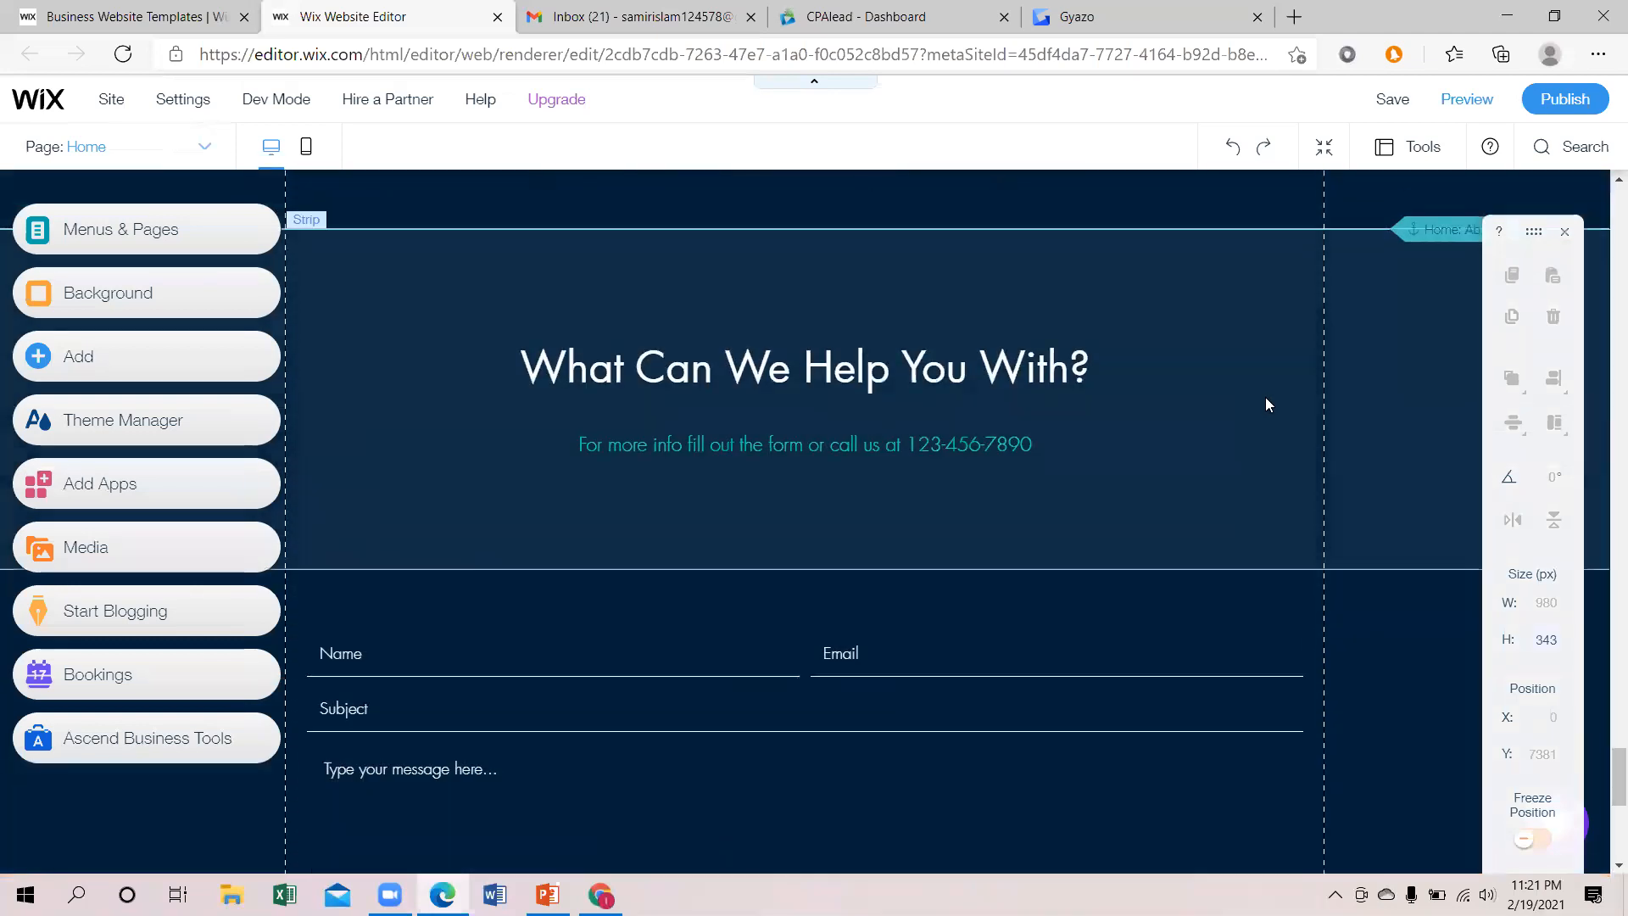
left_click(1332, 473)
left_click(1553, 316)
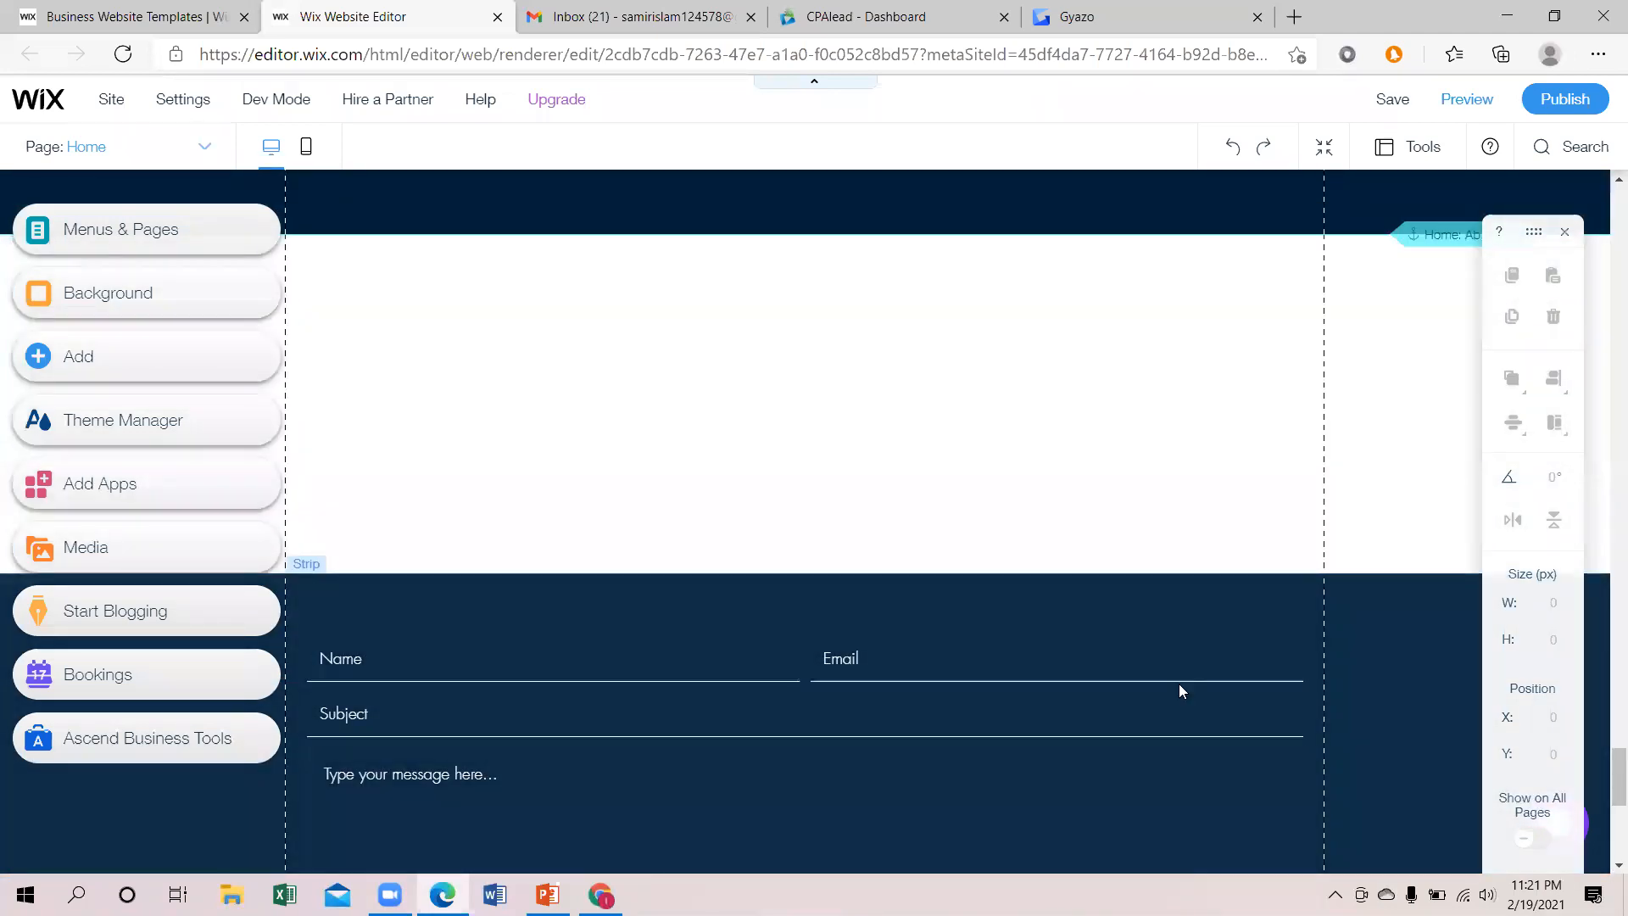
left_click(1361, 612)
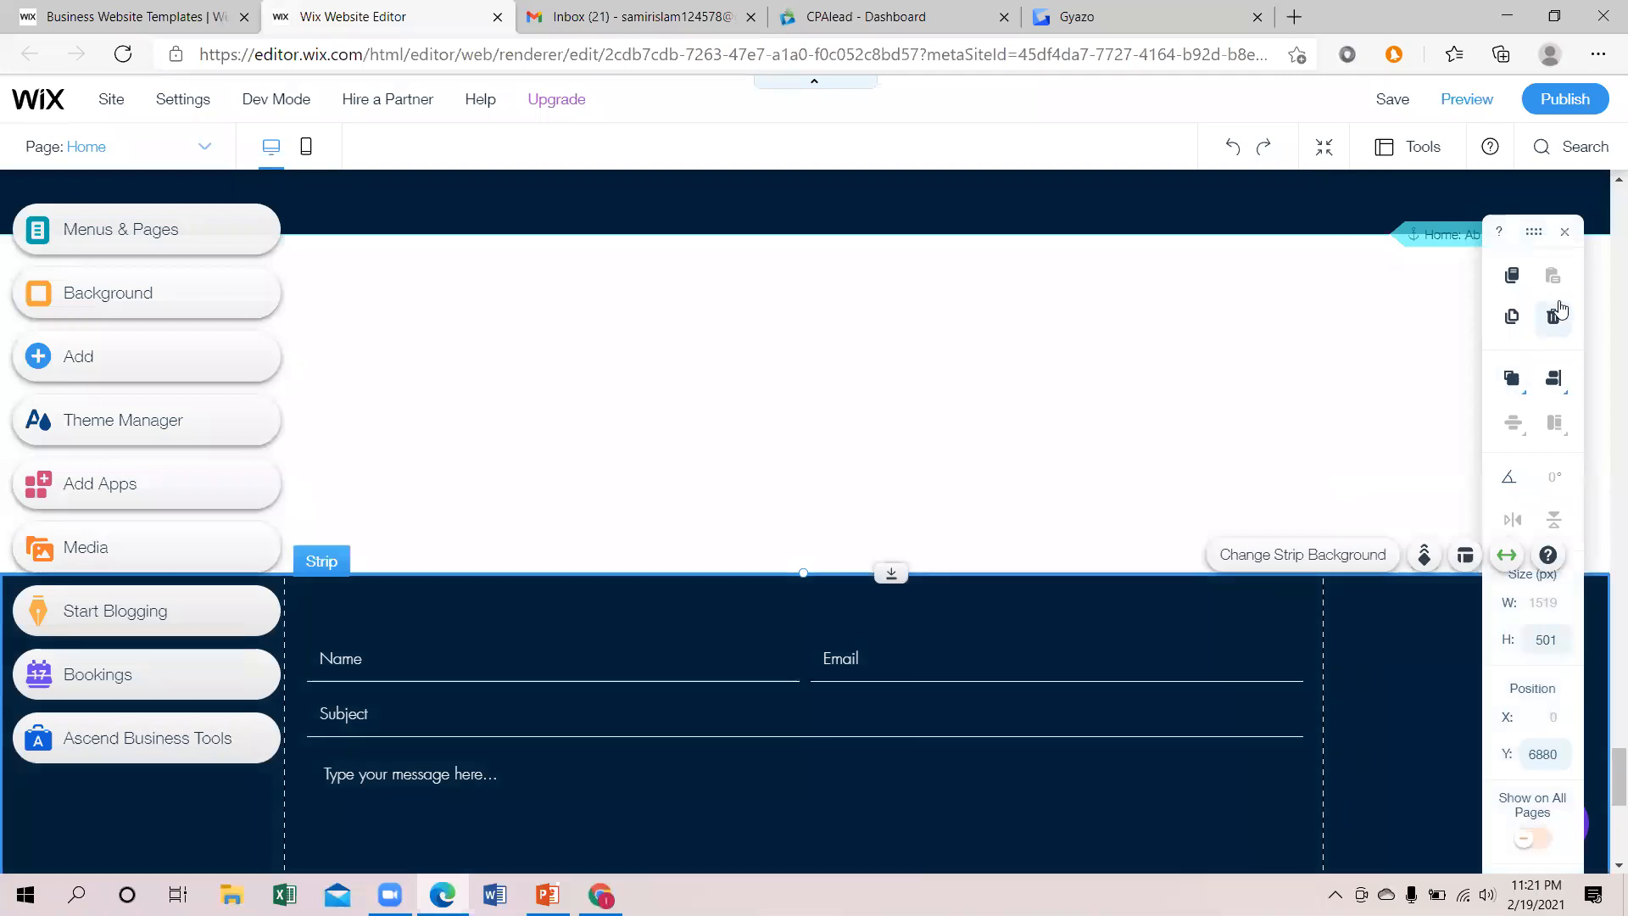
left_click(1552, 316)
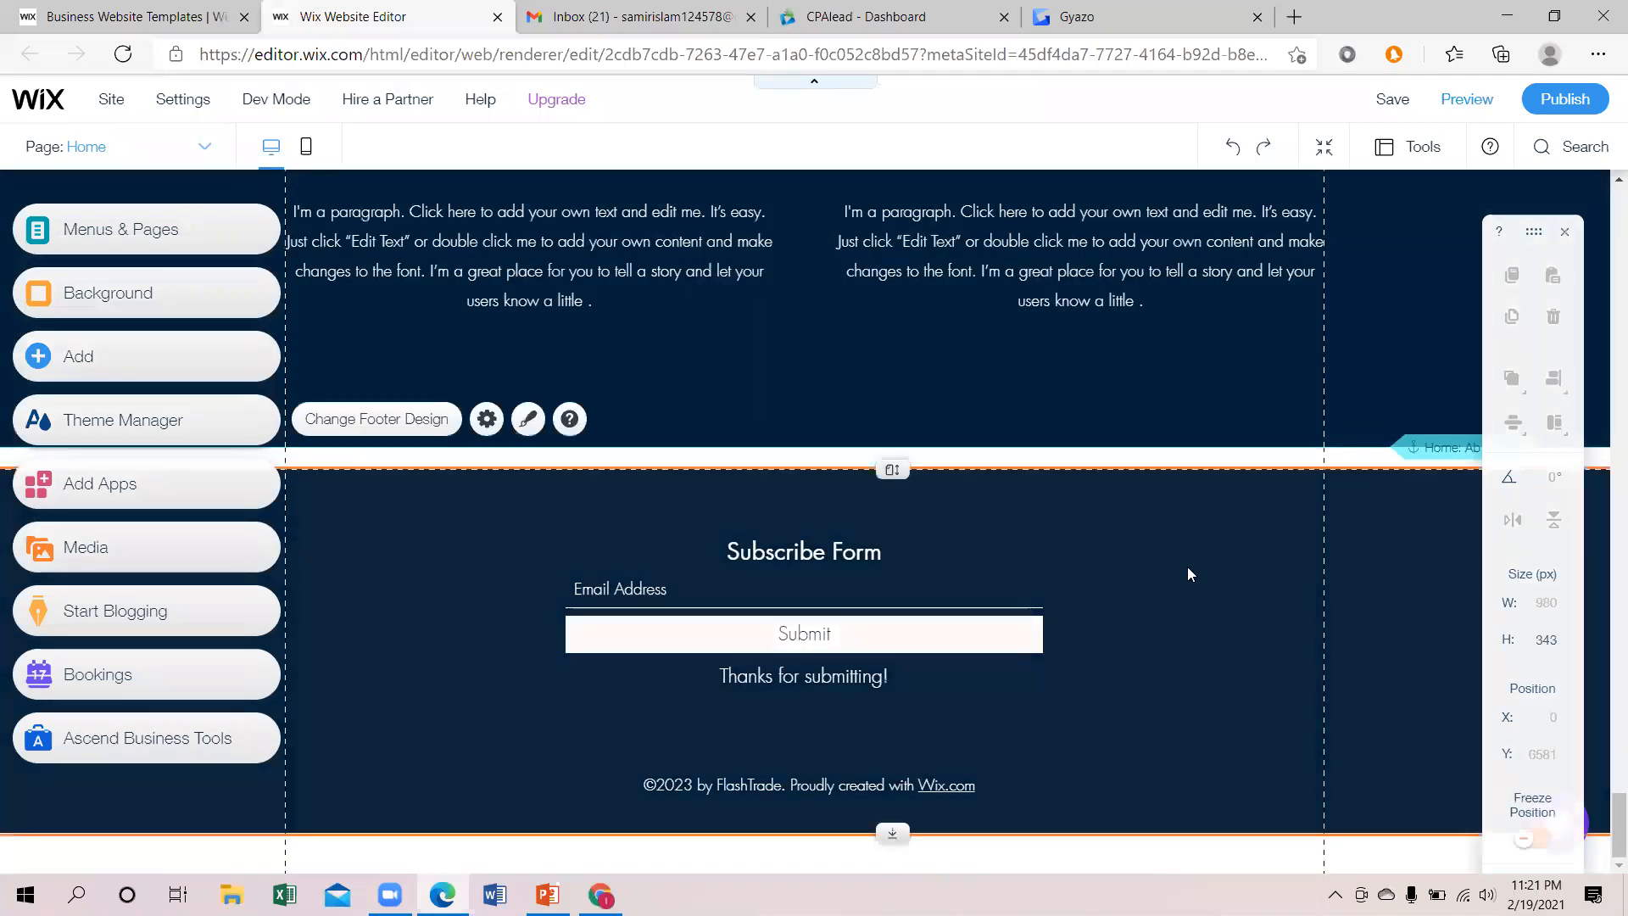
scroll(1188, 567, "up", 3)
scroll(1253, 567, "up", 6)
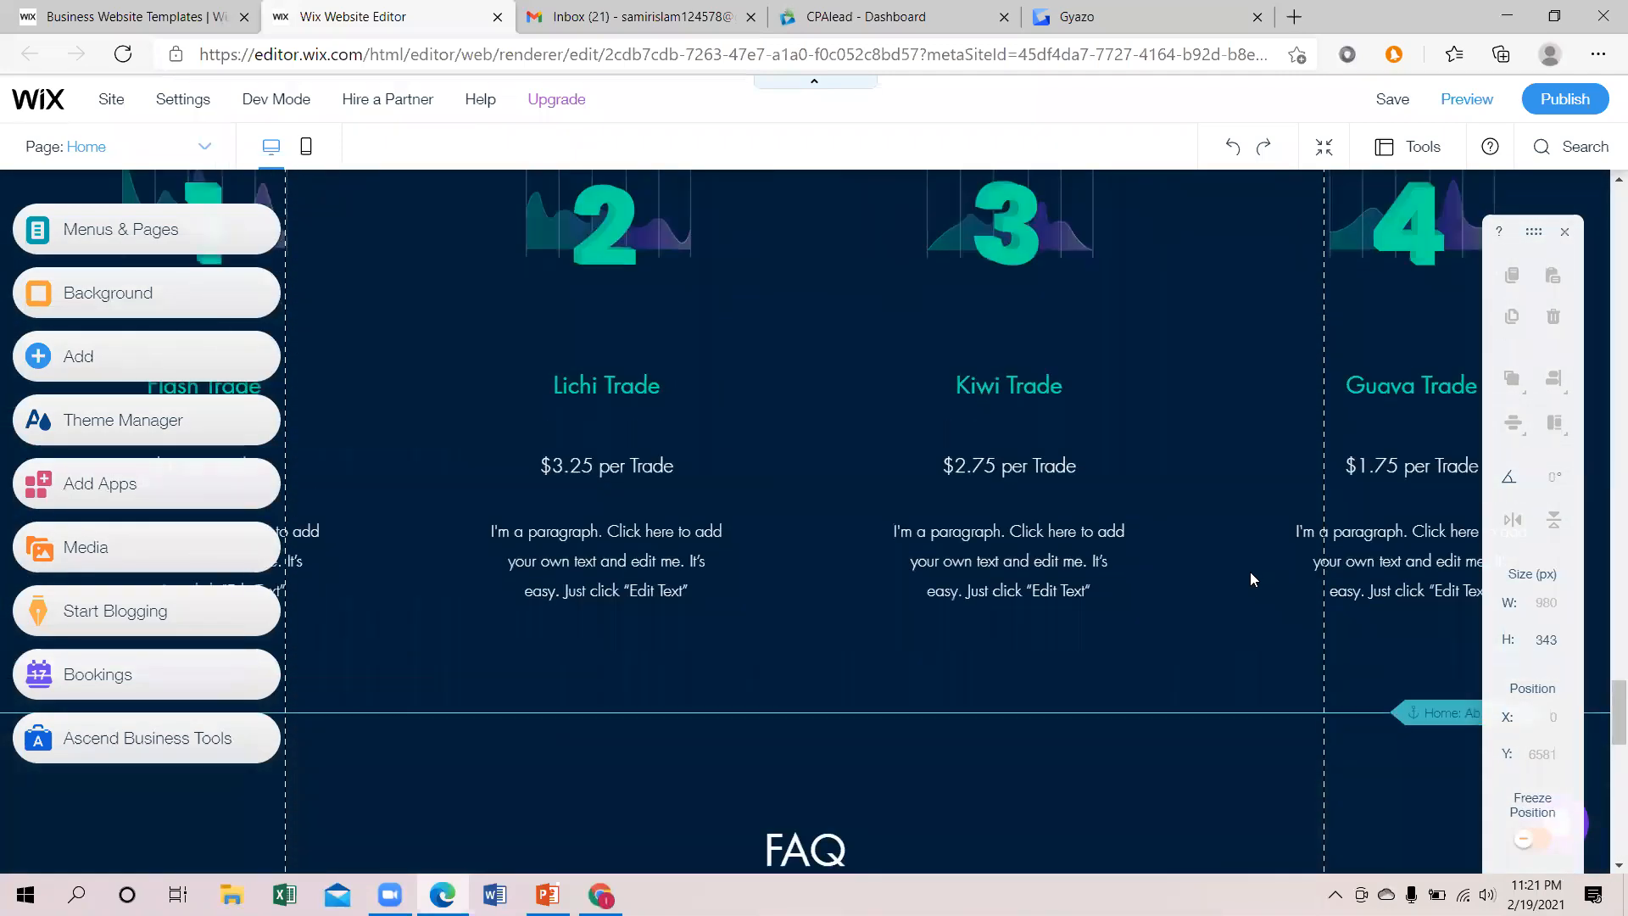
scroll(1238, 575, "down", 3)
left_click(1229, 572)
left_click(1552, 316)
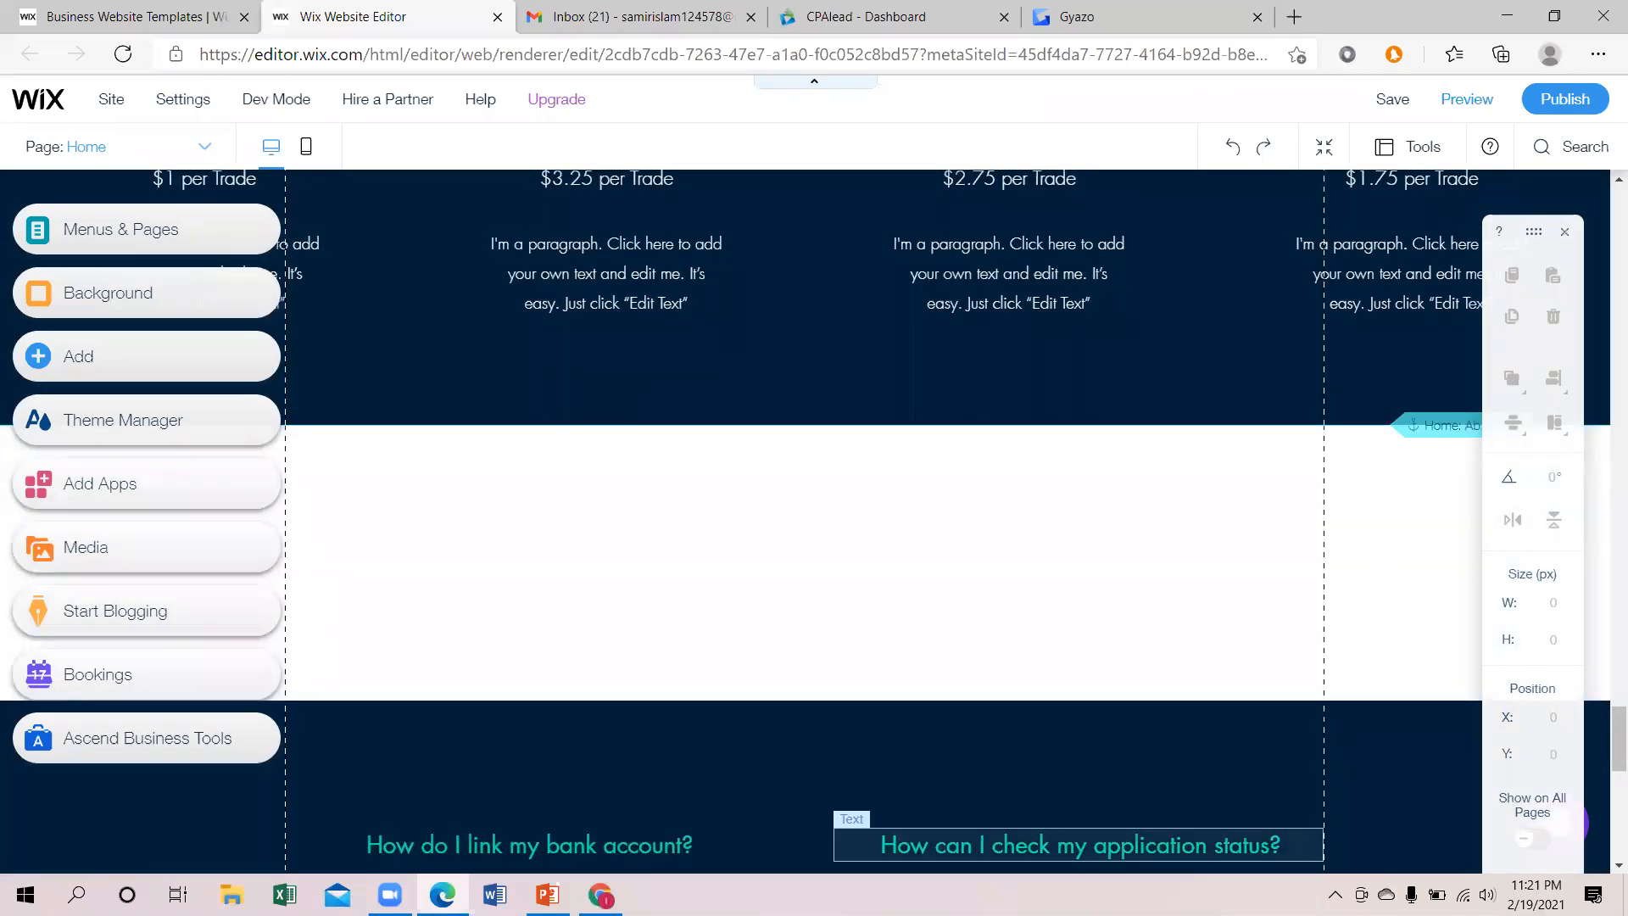
scroll(1221, 457, "down", 4)
left_click(1221, 457)
left_click(1553, 316)
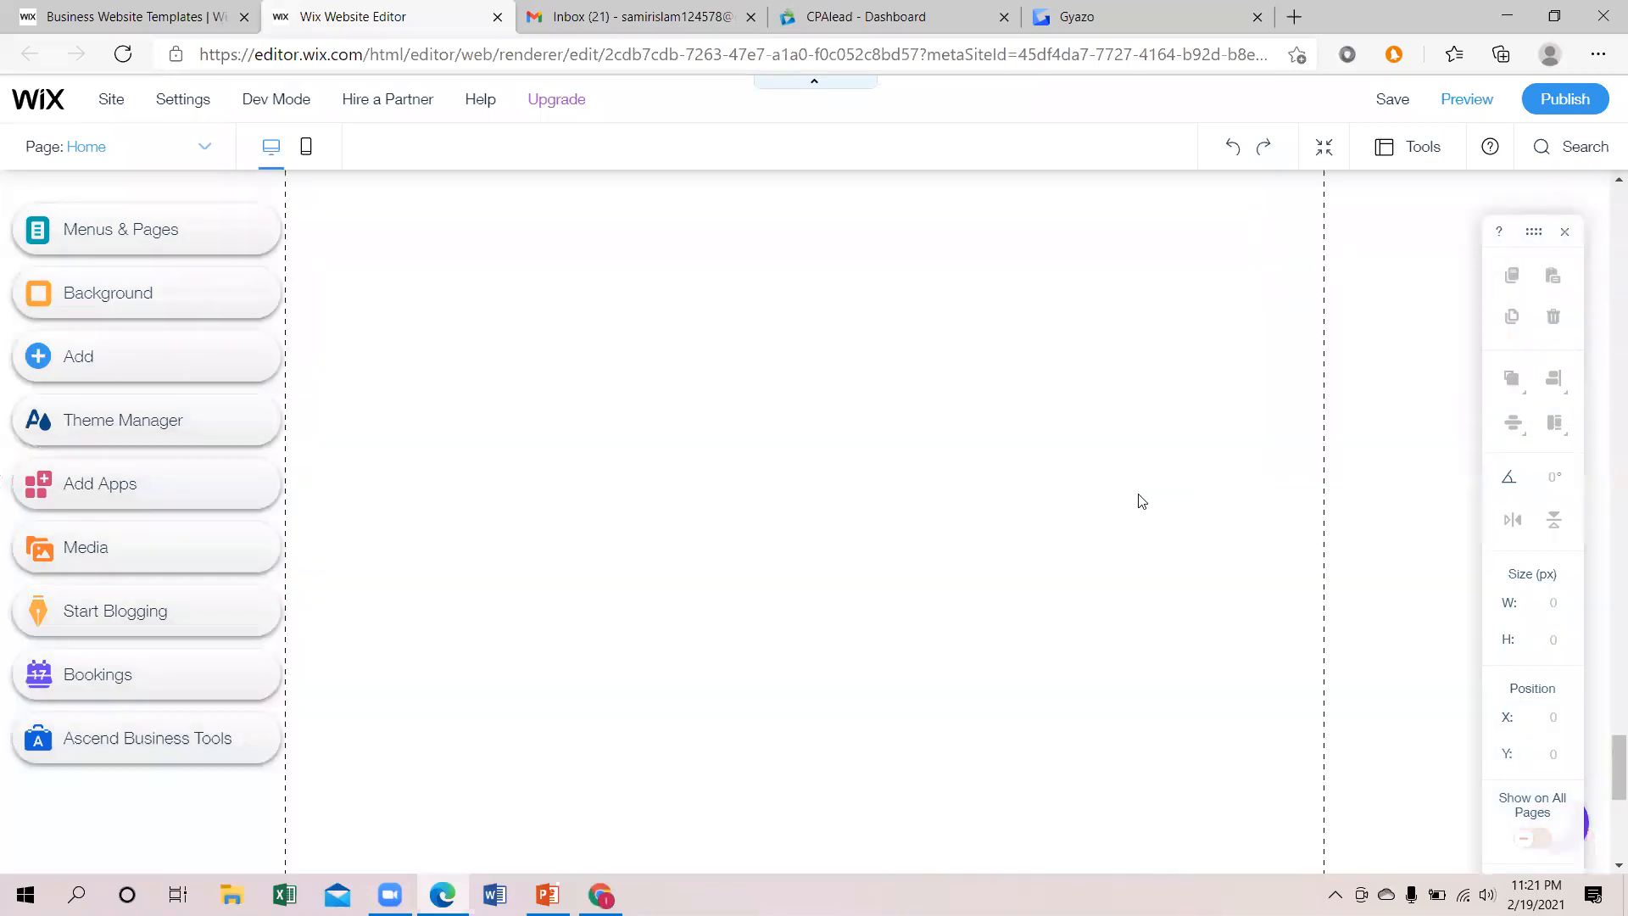
scroll(1215, 539, "up", 10)
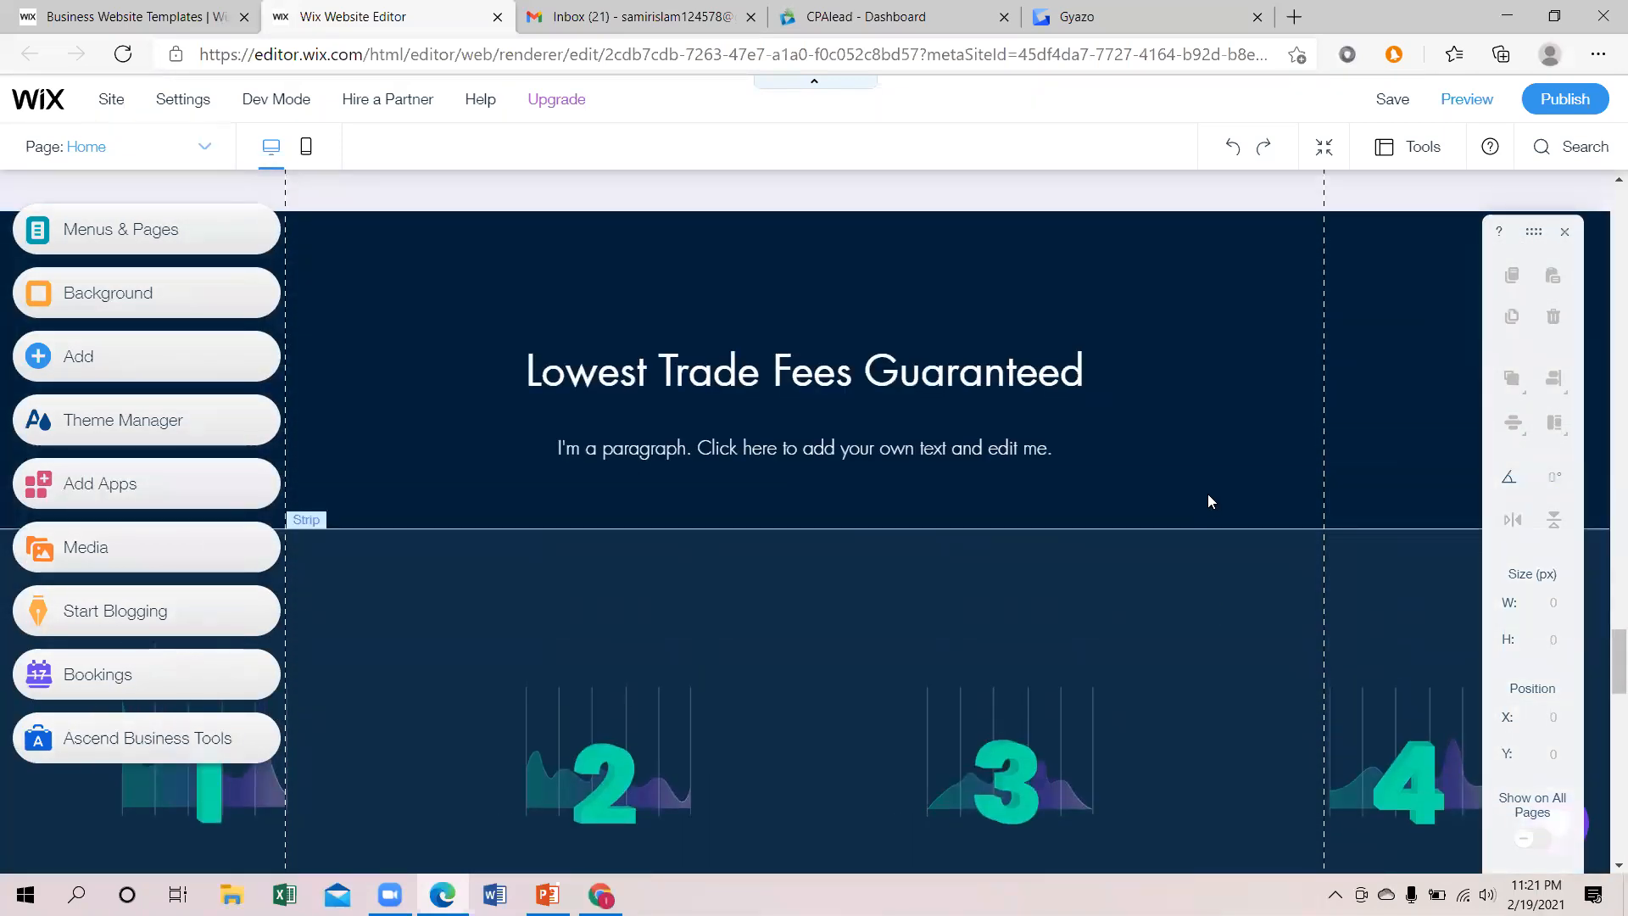
scroll(1210, 502, "up", 10)
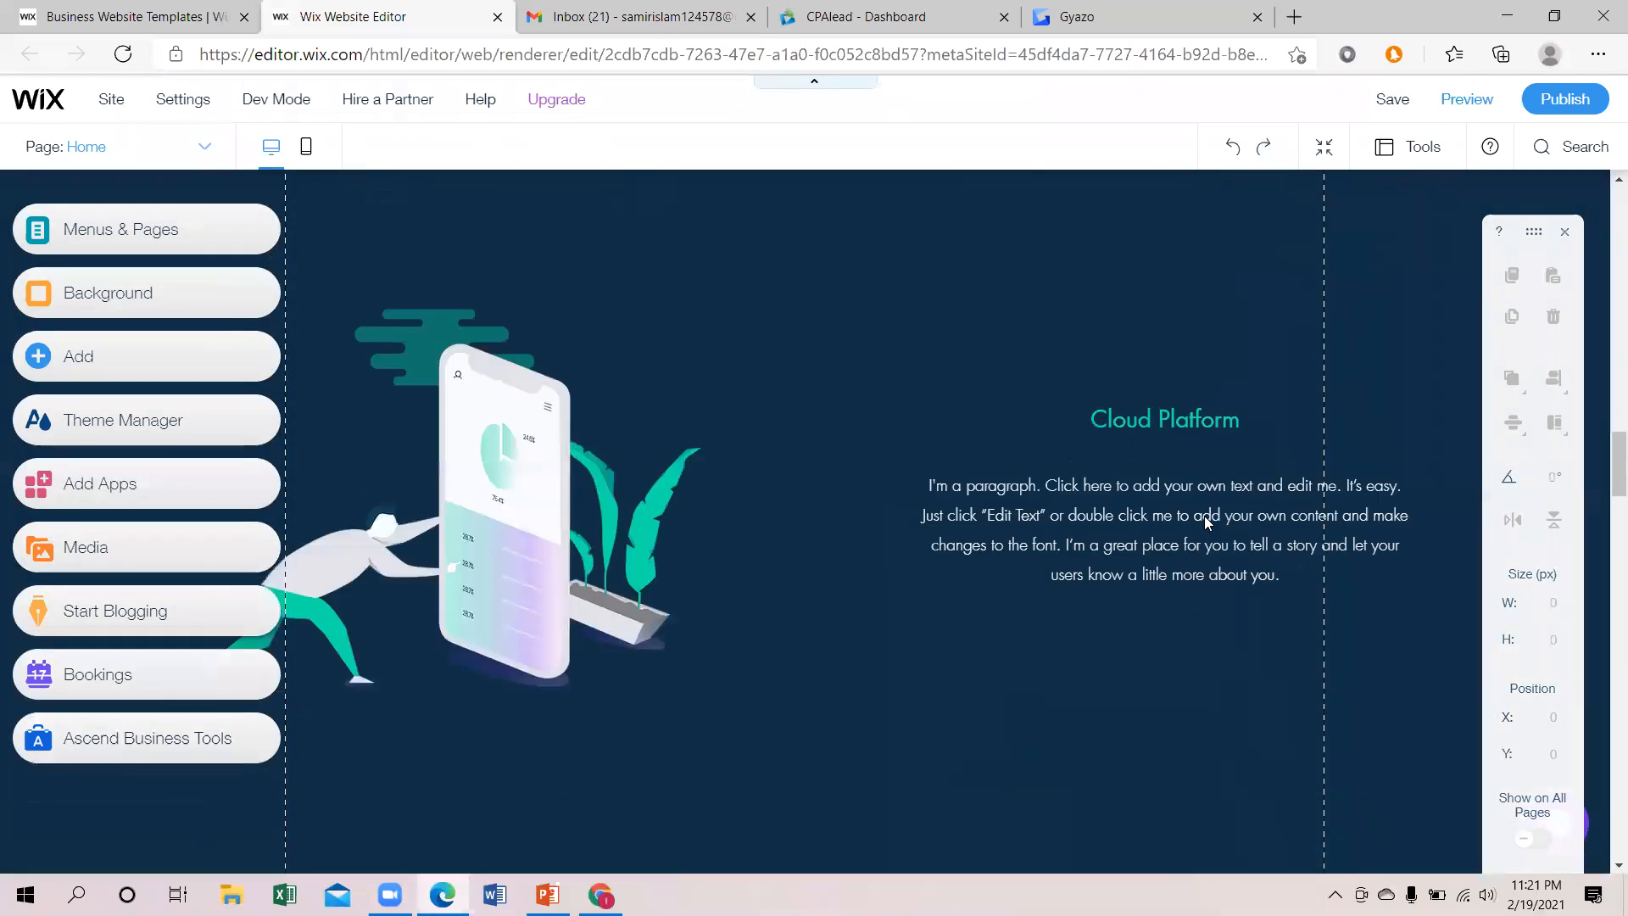
scroll(1208, 521, "up", 15)
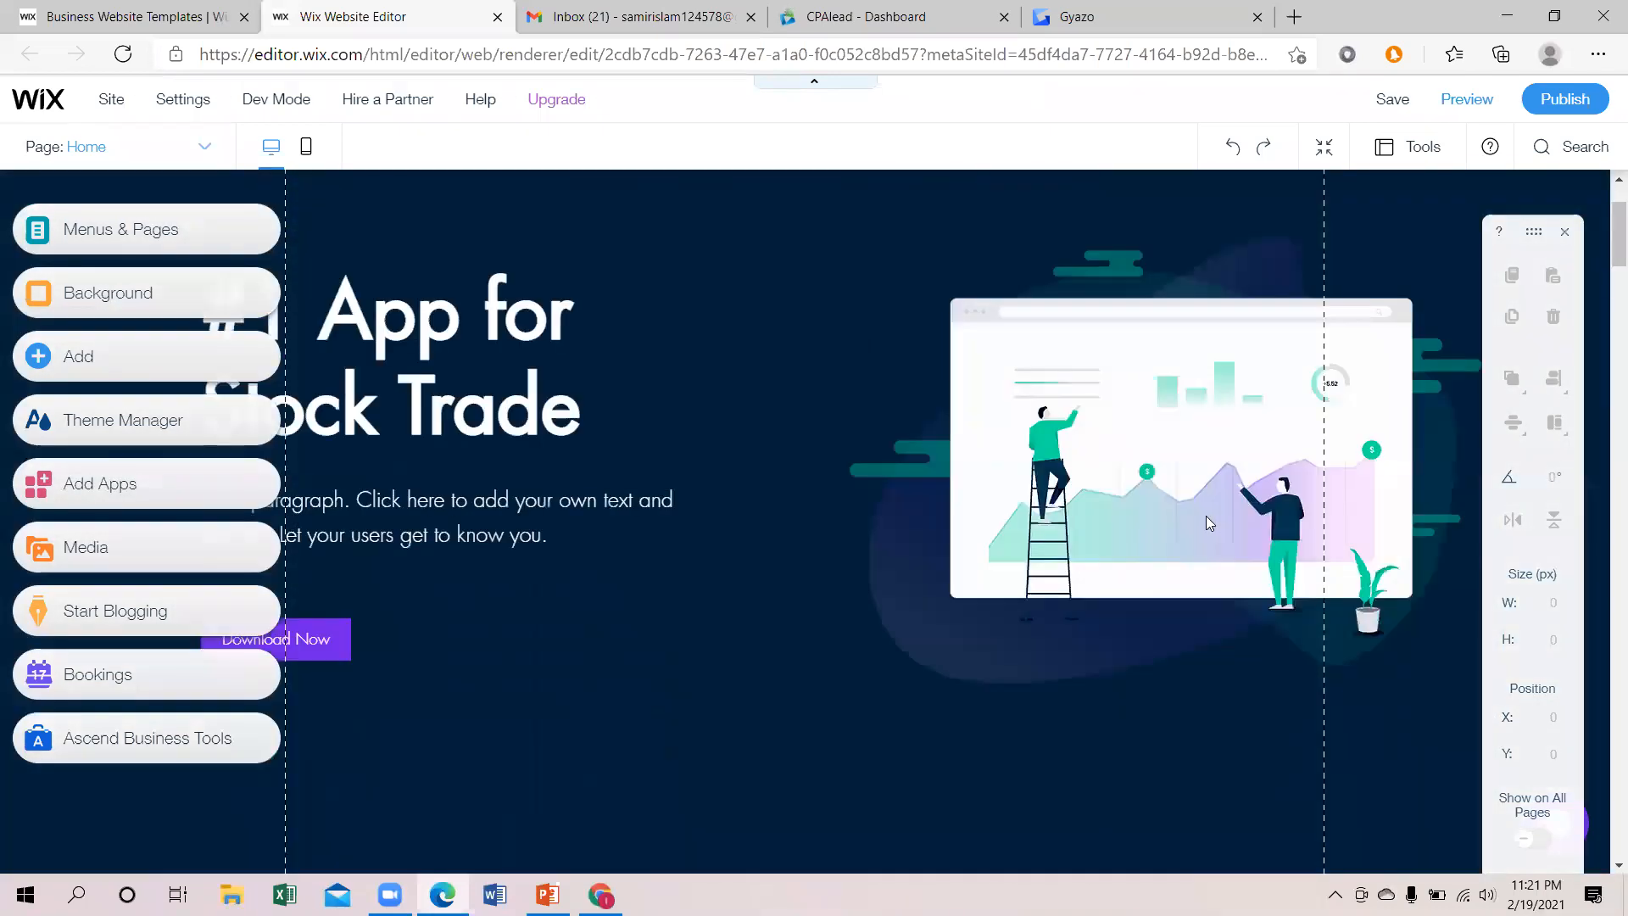
scroll(1206, 516, "up", 3)
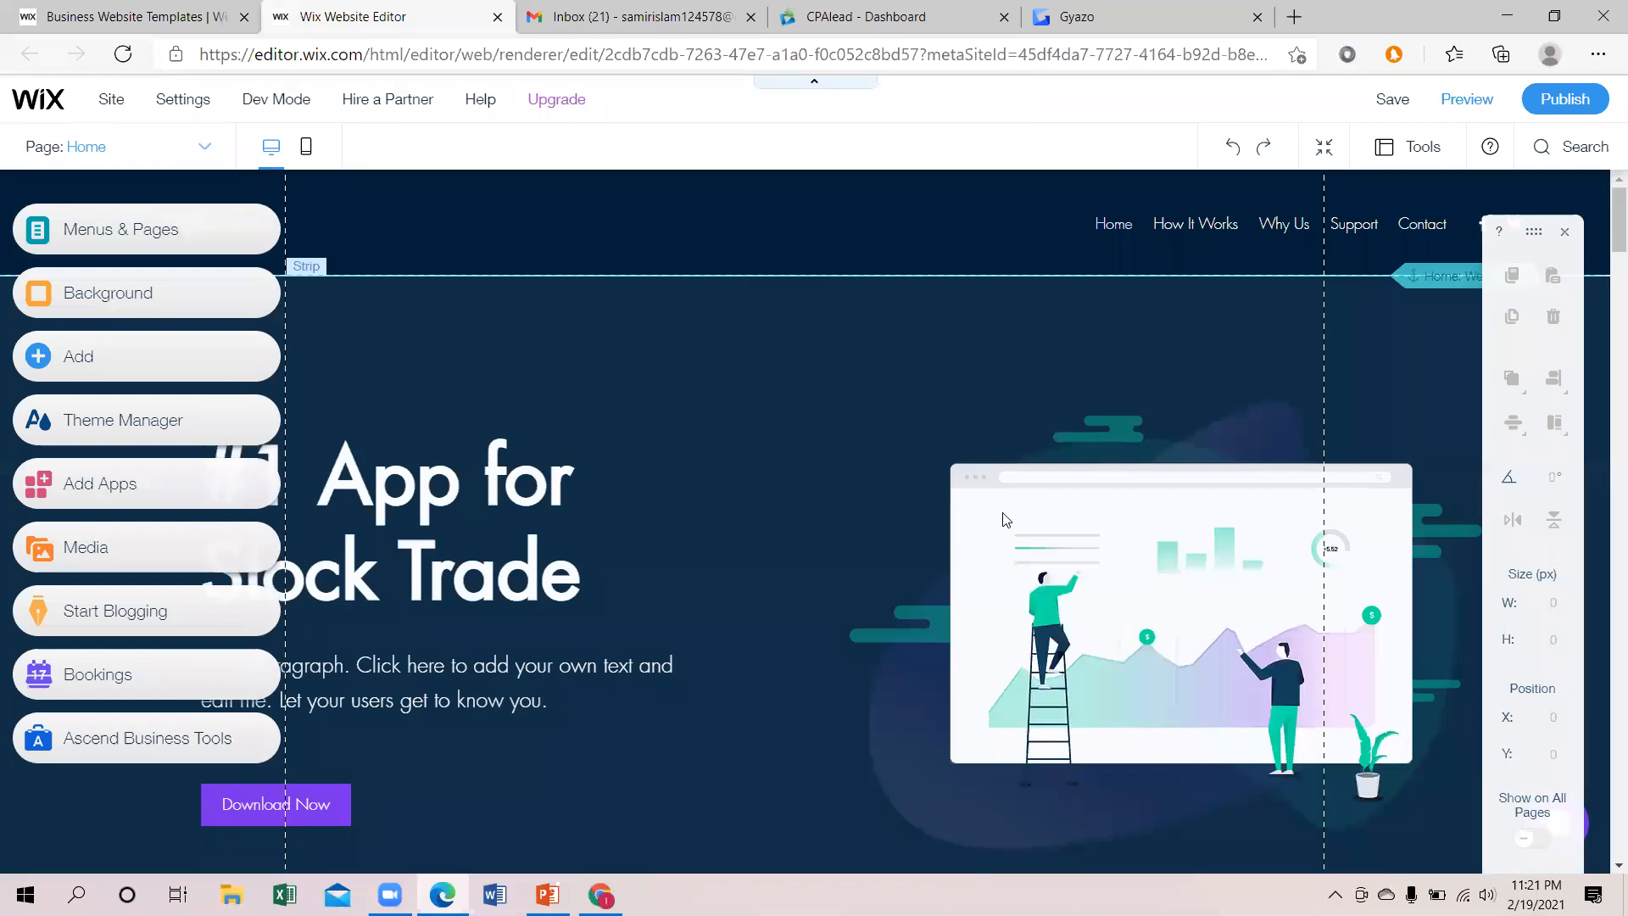
scroll(1017, 522, "down", 8)
left_click(1223, 331)
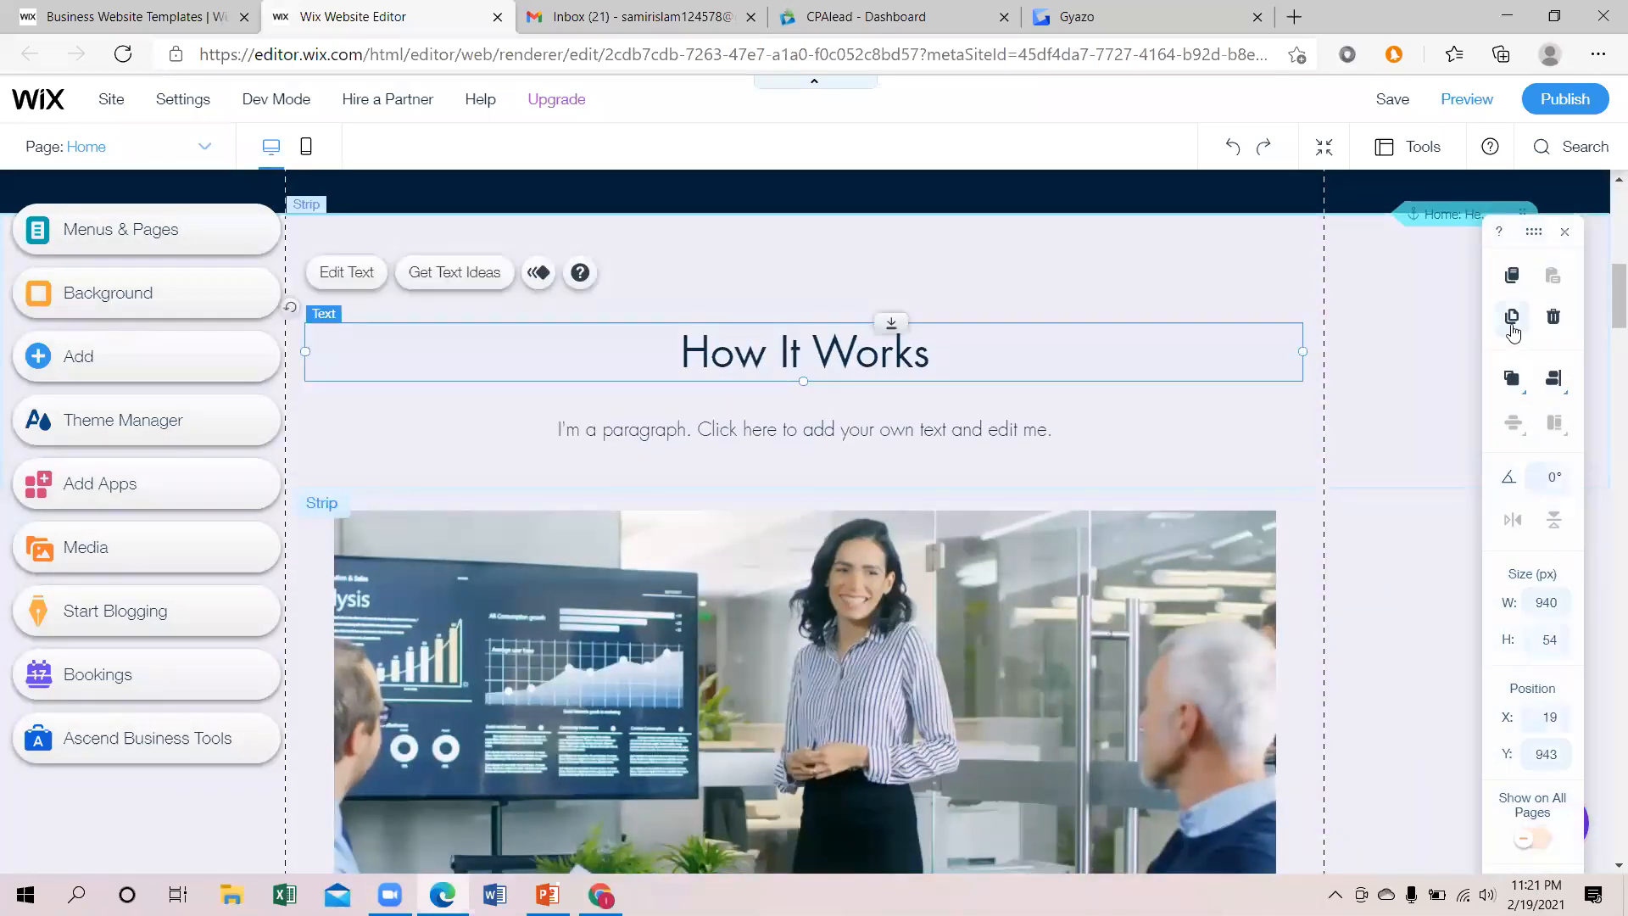
left_click(1554, 317)
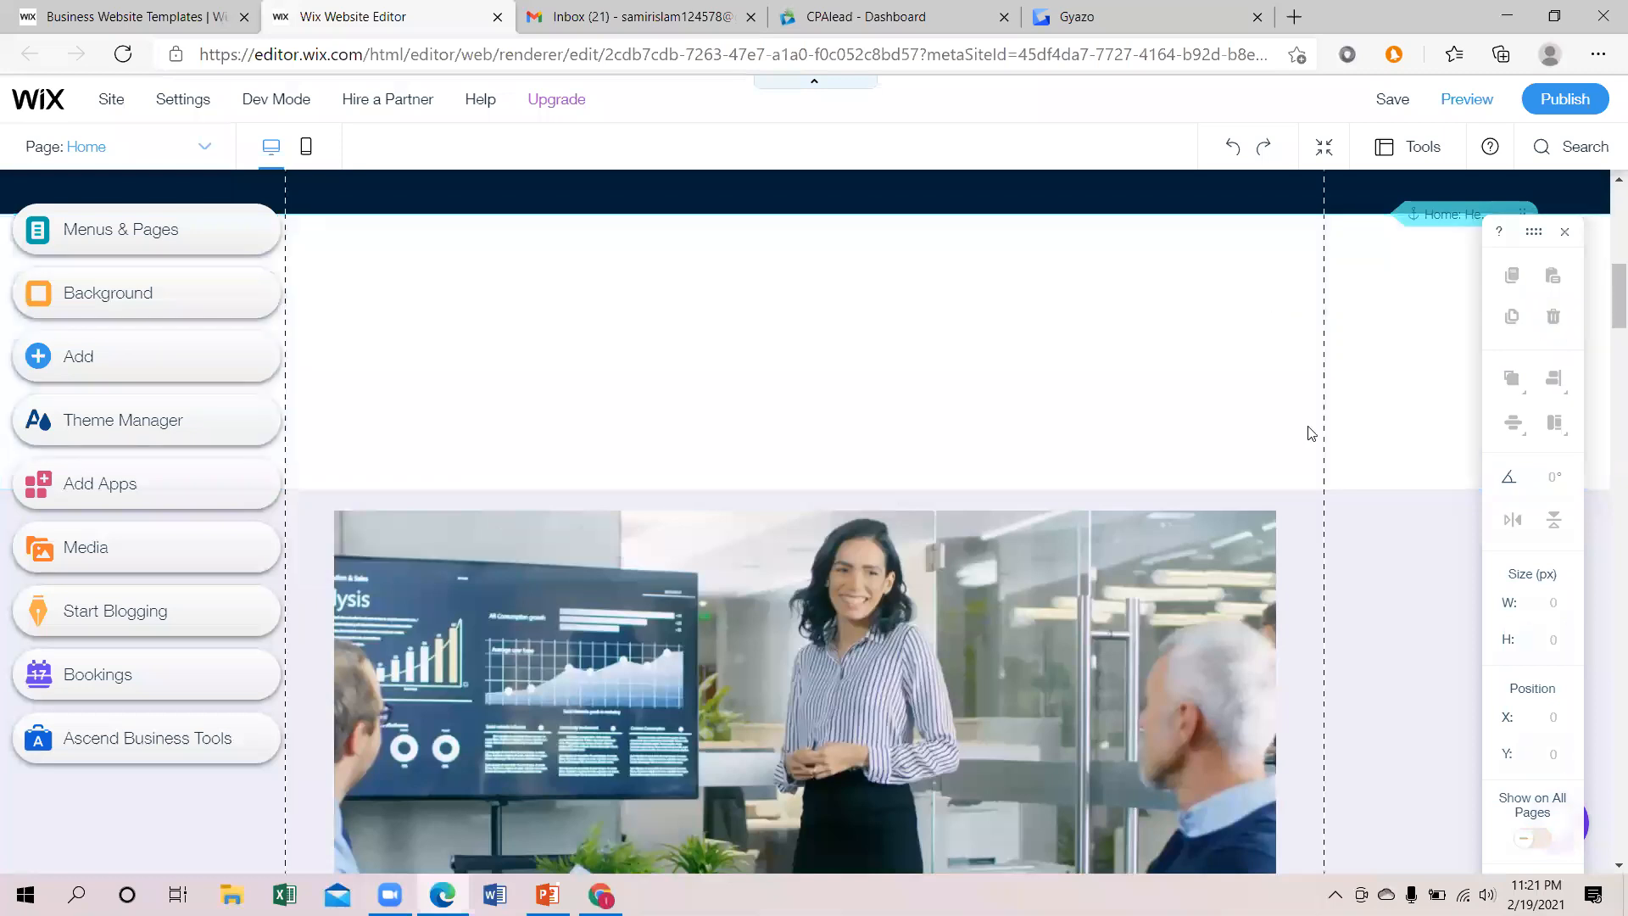
left_click(1311, 502)
left_click(1554, 316)
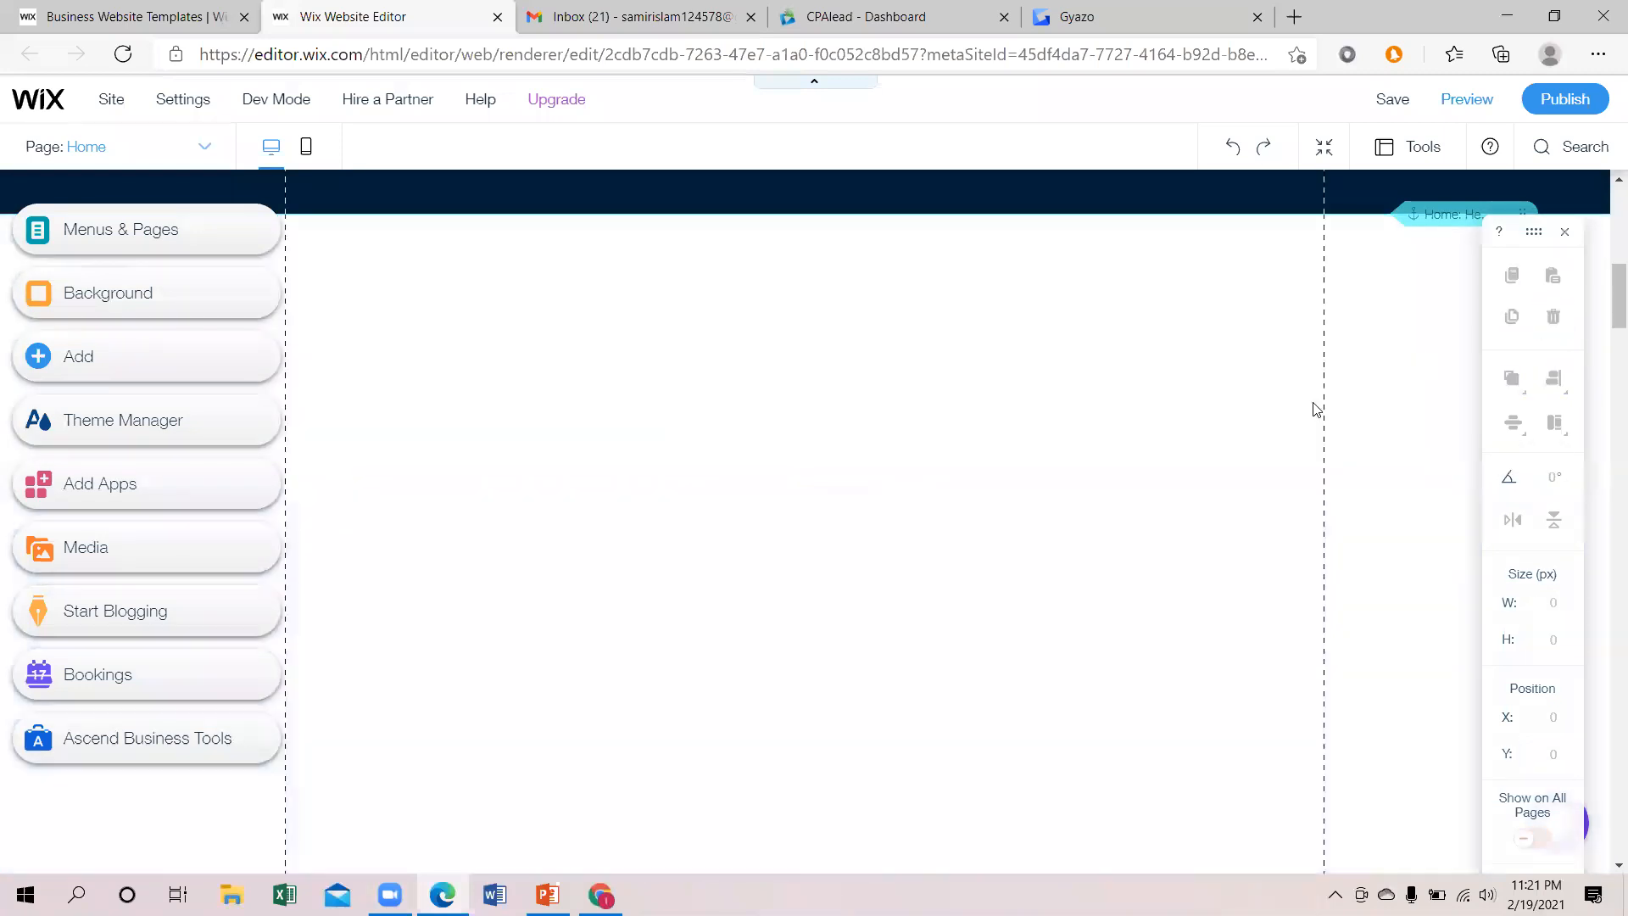
scroll(1315, 409, "down", 5)
left_click(1260, 368)
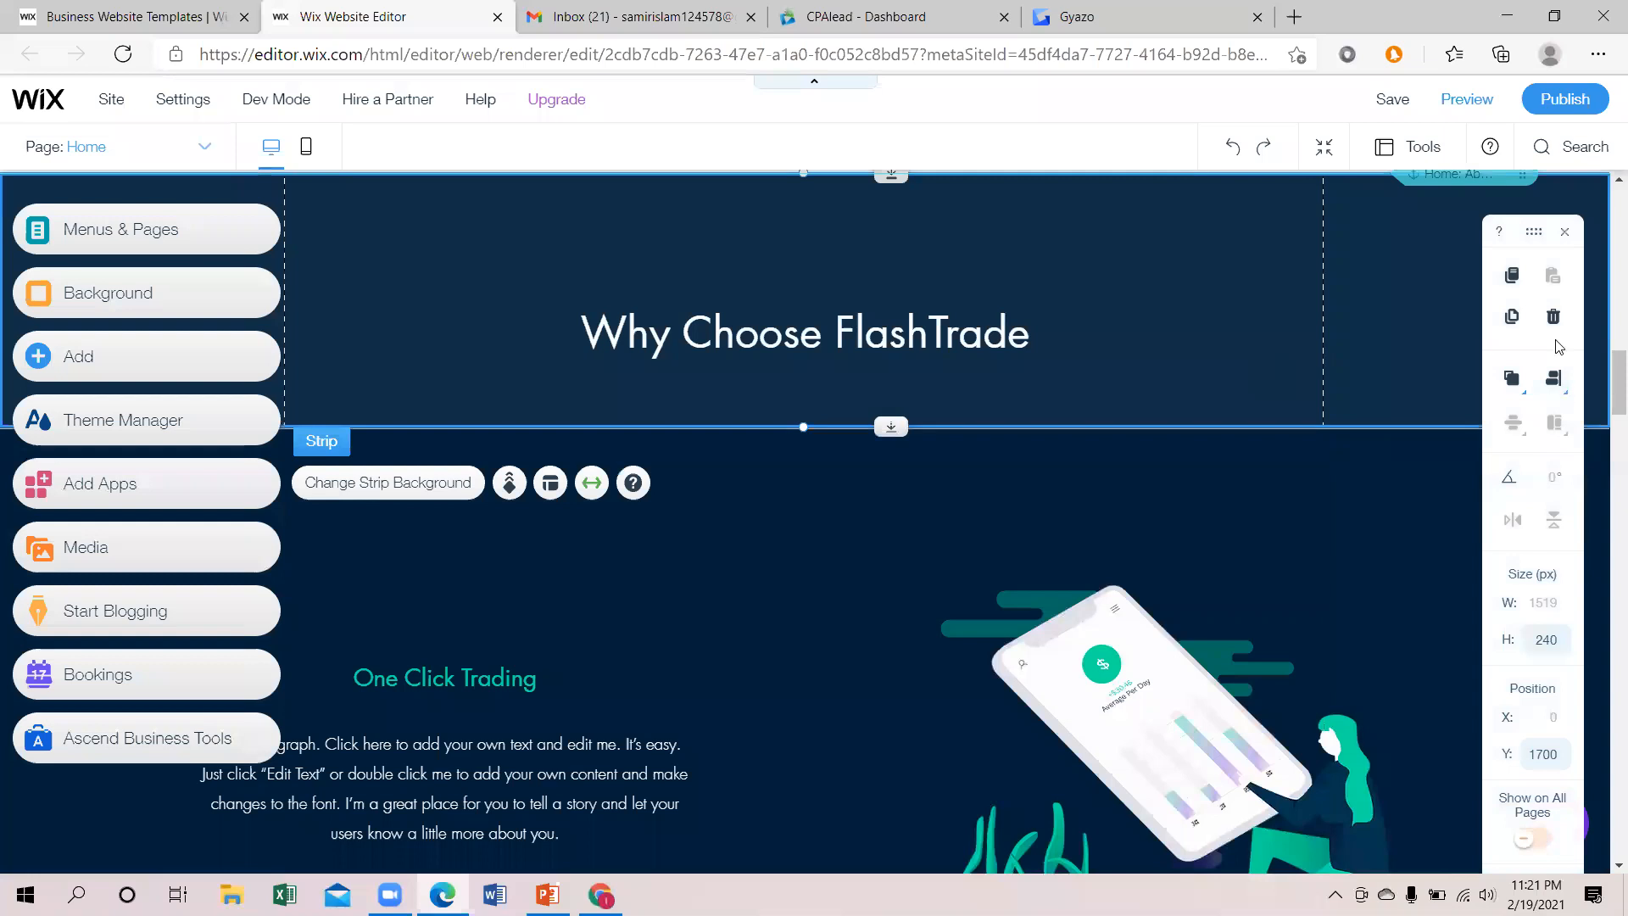
left_click(1553, 317)
left_click(1199, 487)
left_click(1553, 316)
left_click(1211, 452)
left_click(1552, 318)
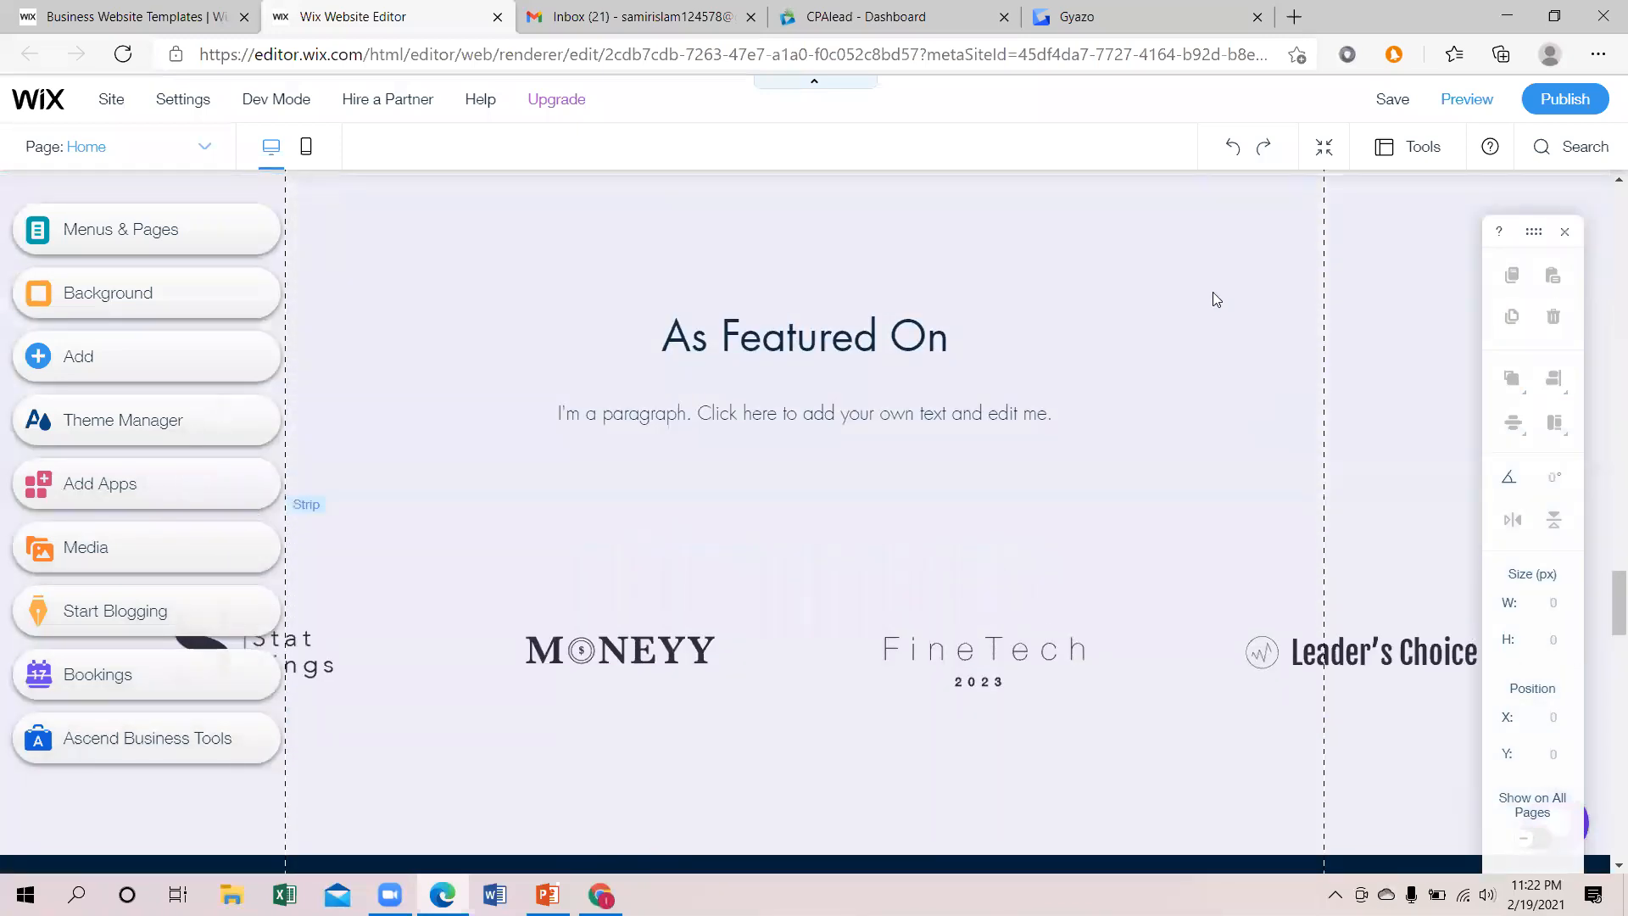
left_click(1209, 295)
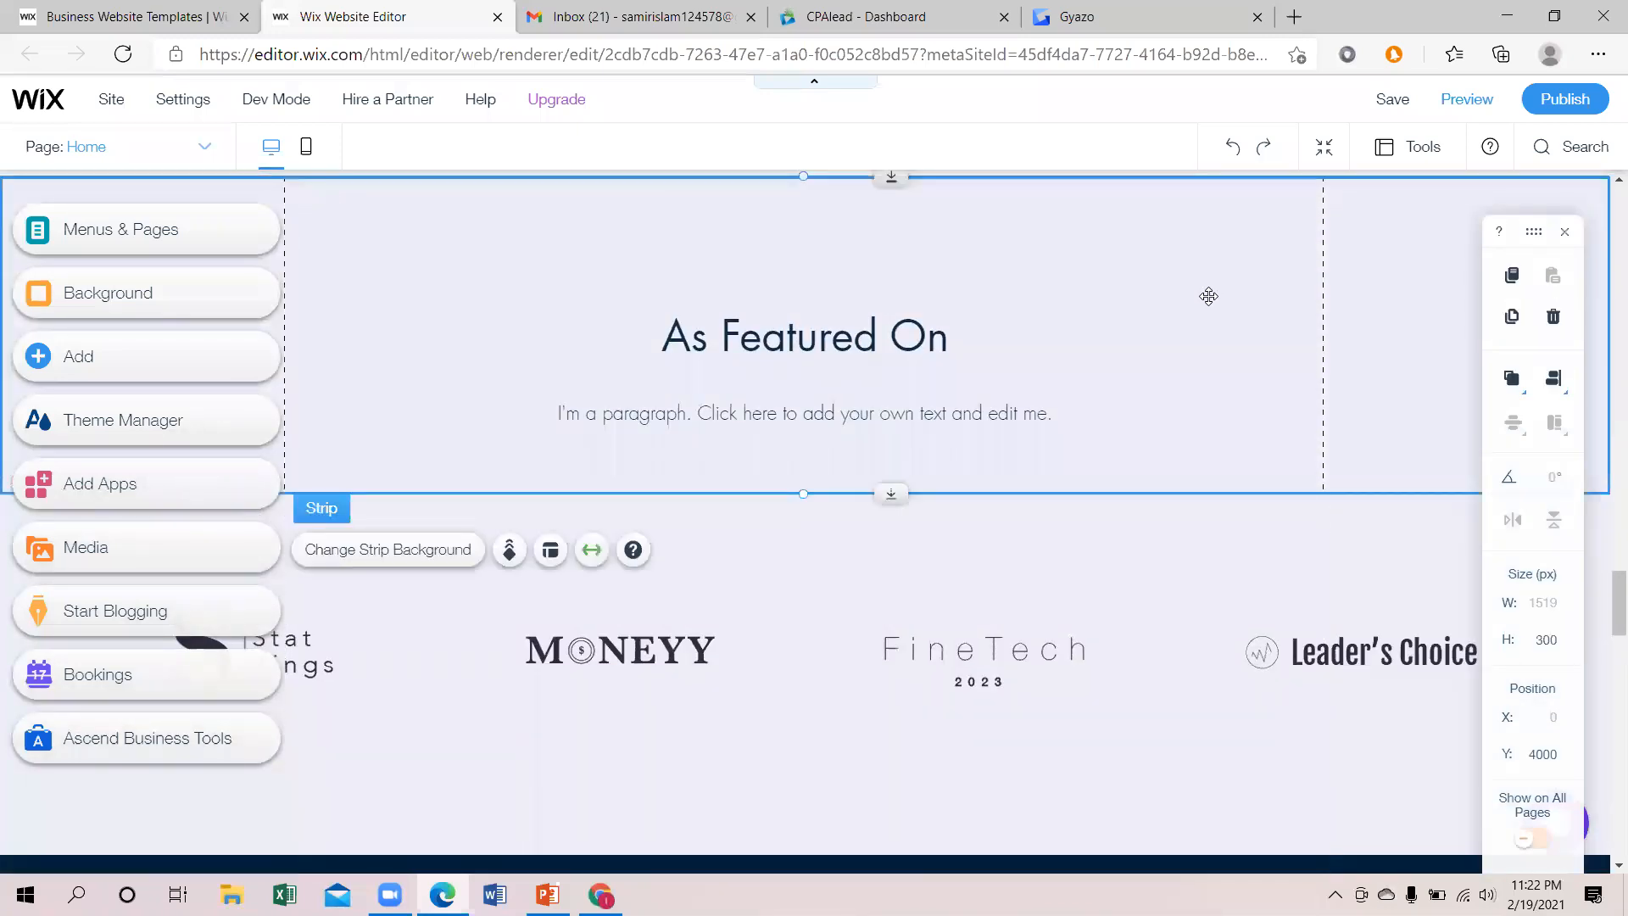
left_click(1553, 317)
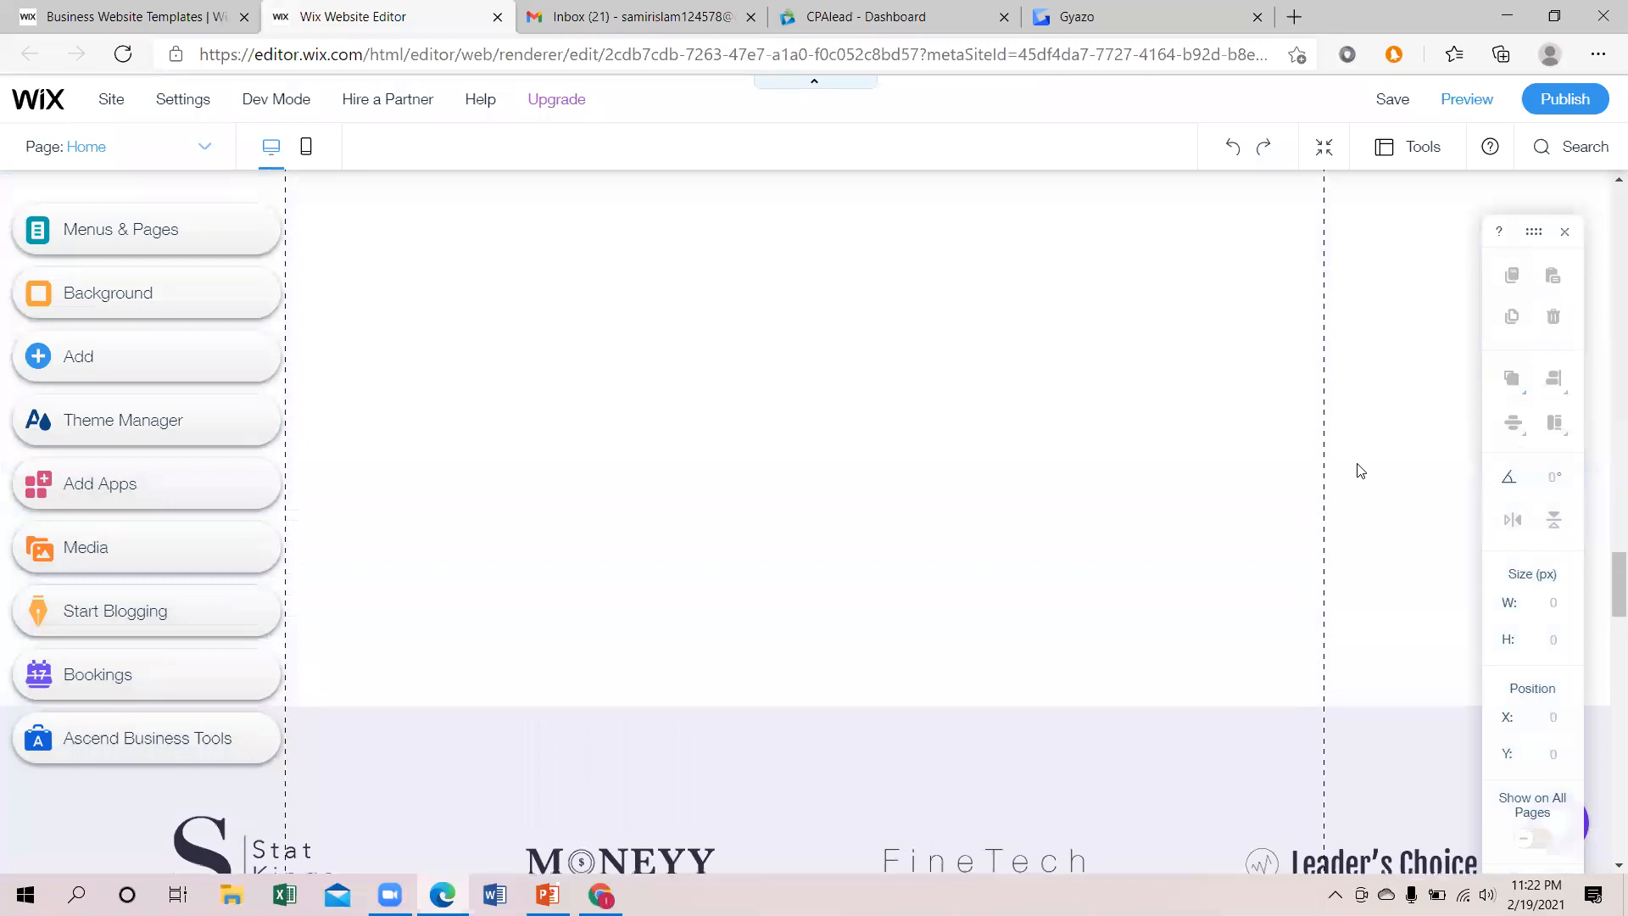
left_click(1169, 227)
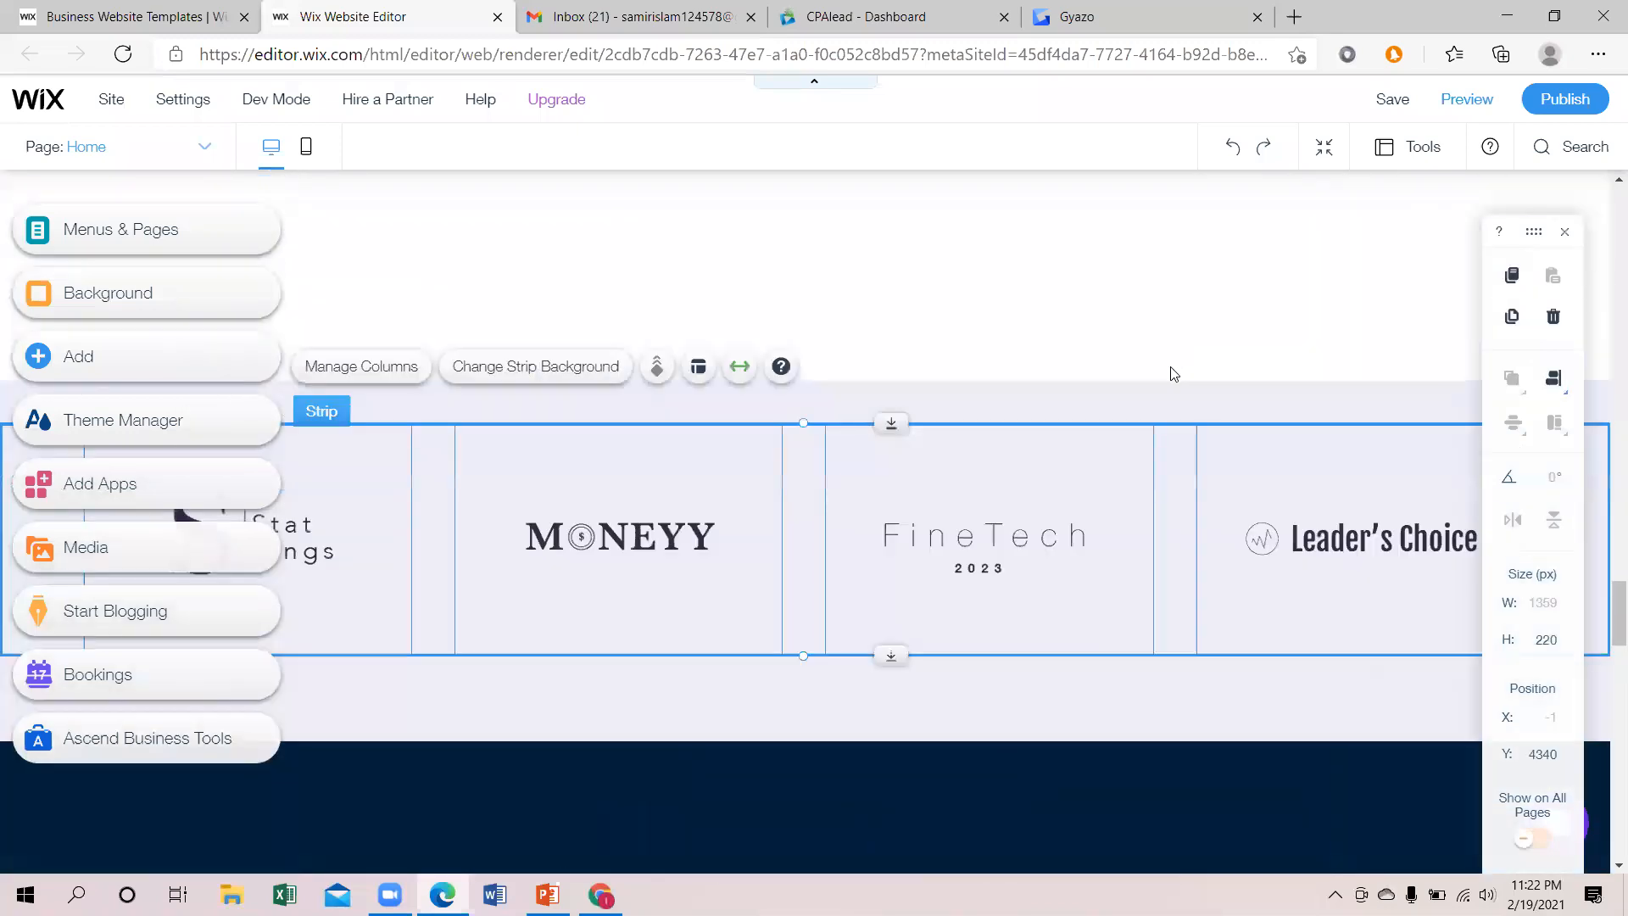
left_click(1164, 405)
left_click(1553, 316)
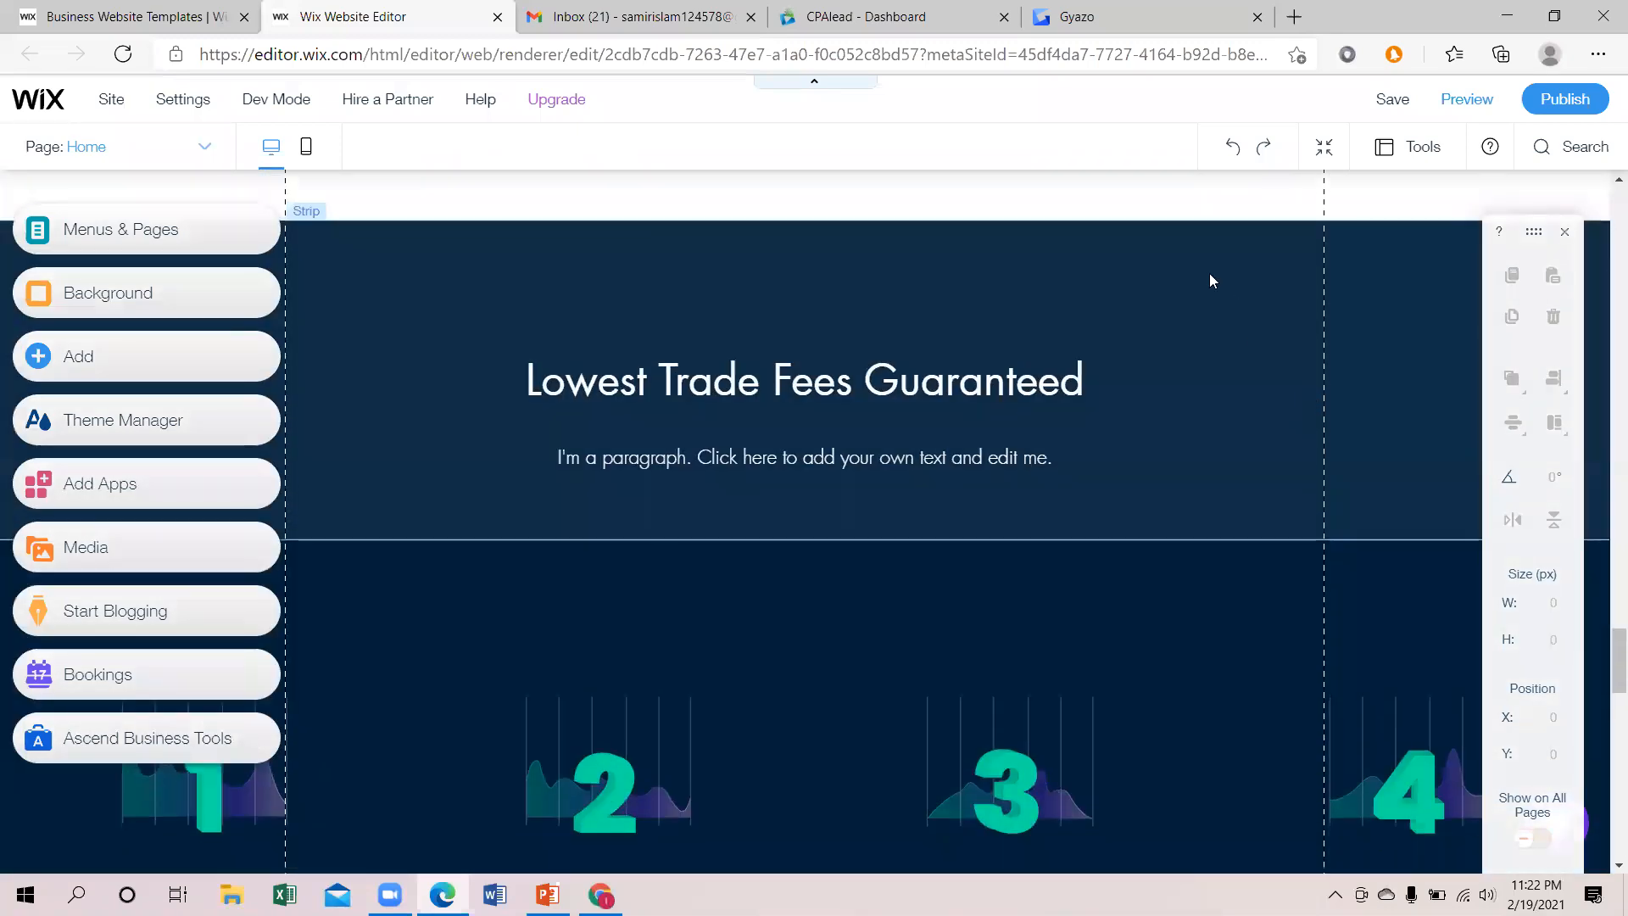
left_click(1209, 273)
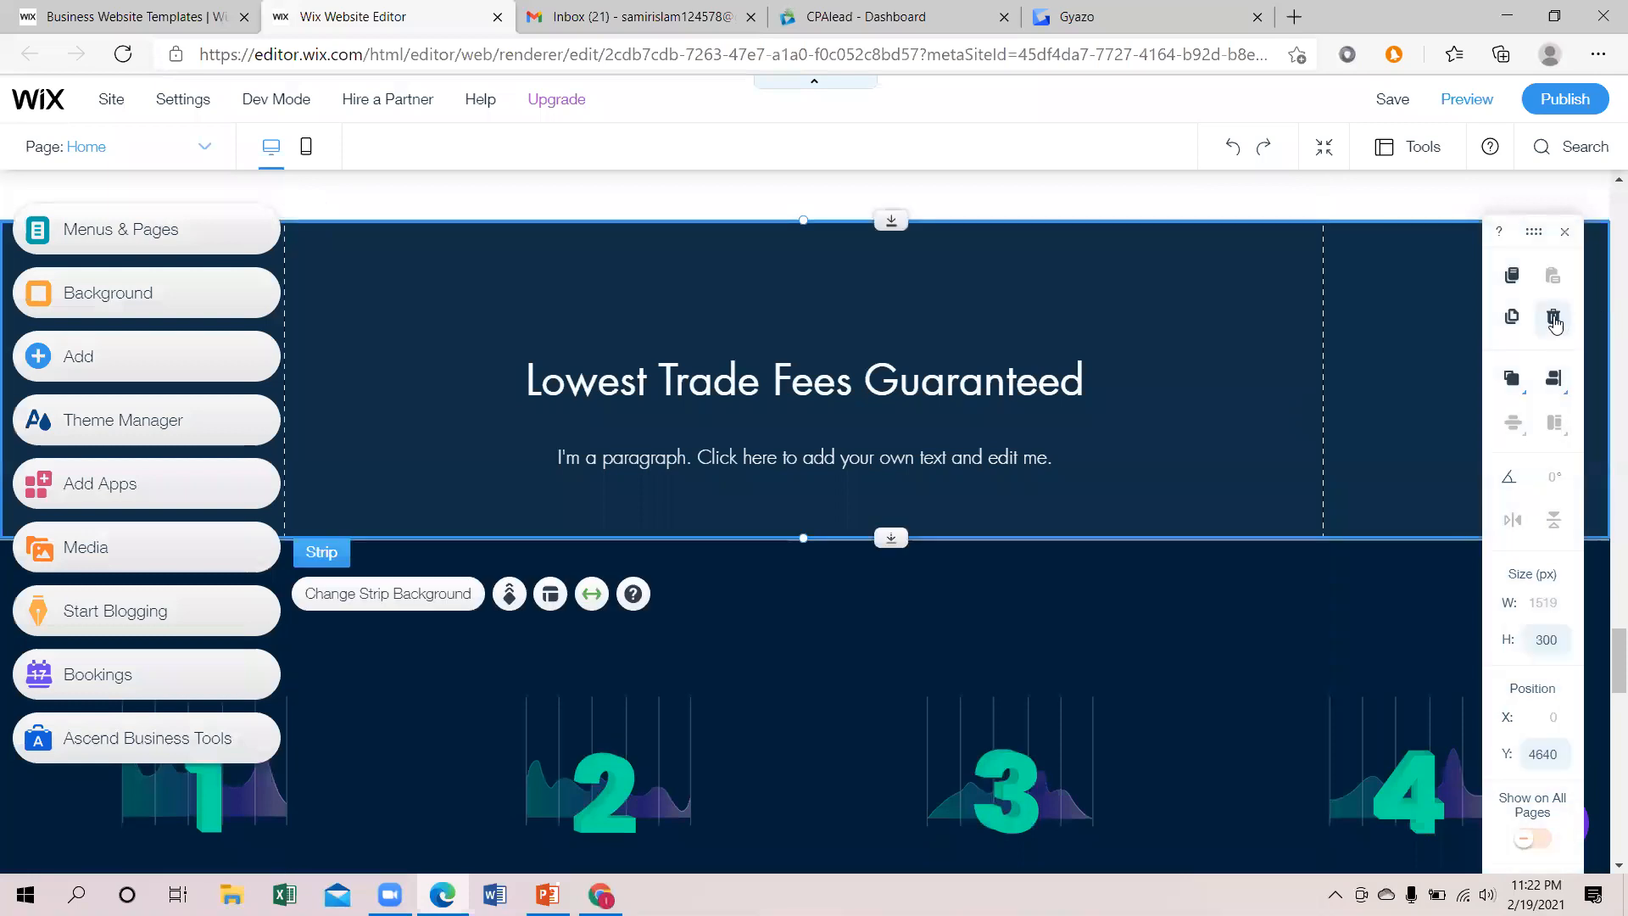
left_click(1553, 318)
left_click(1245, 354)
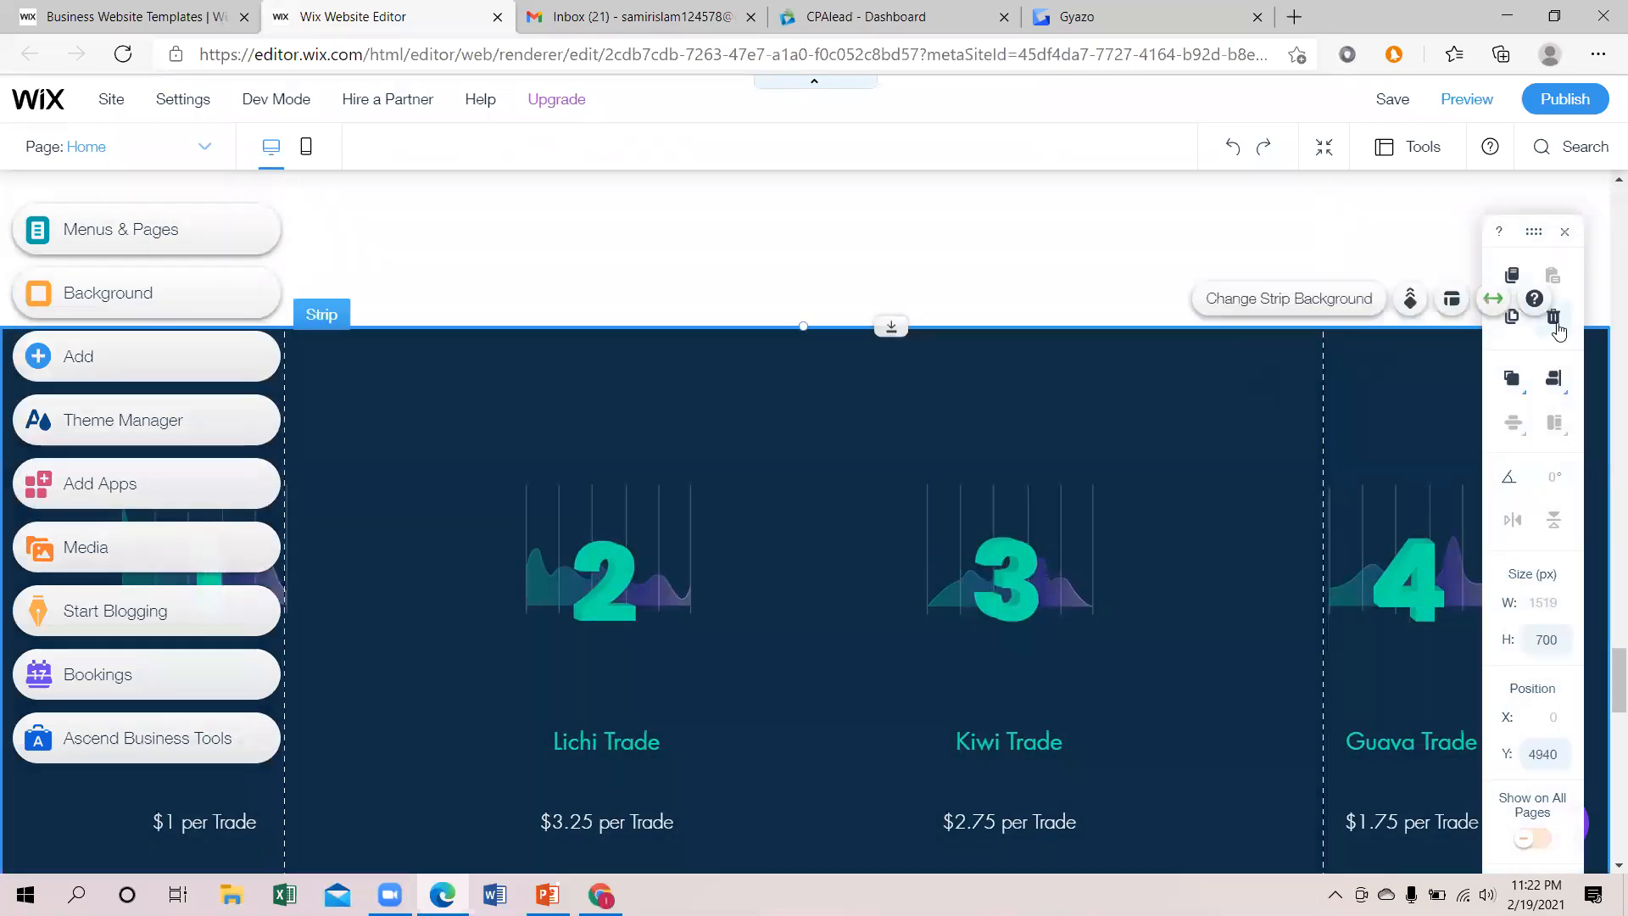
left_click(1554, 318)
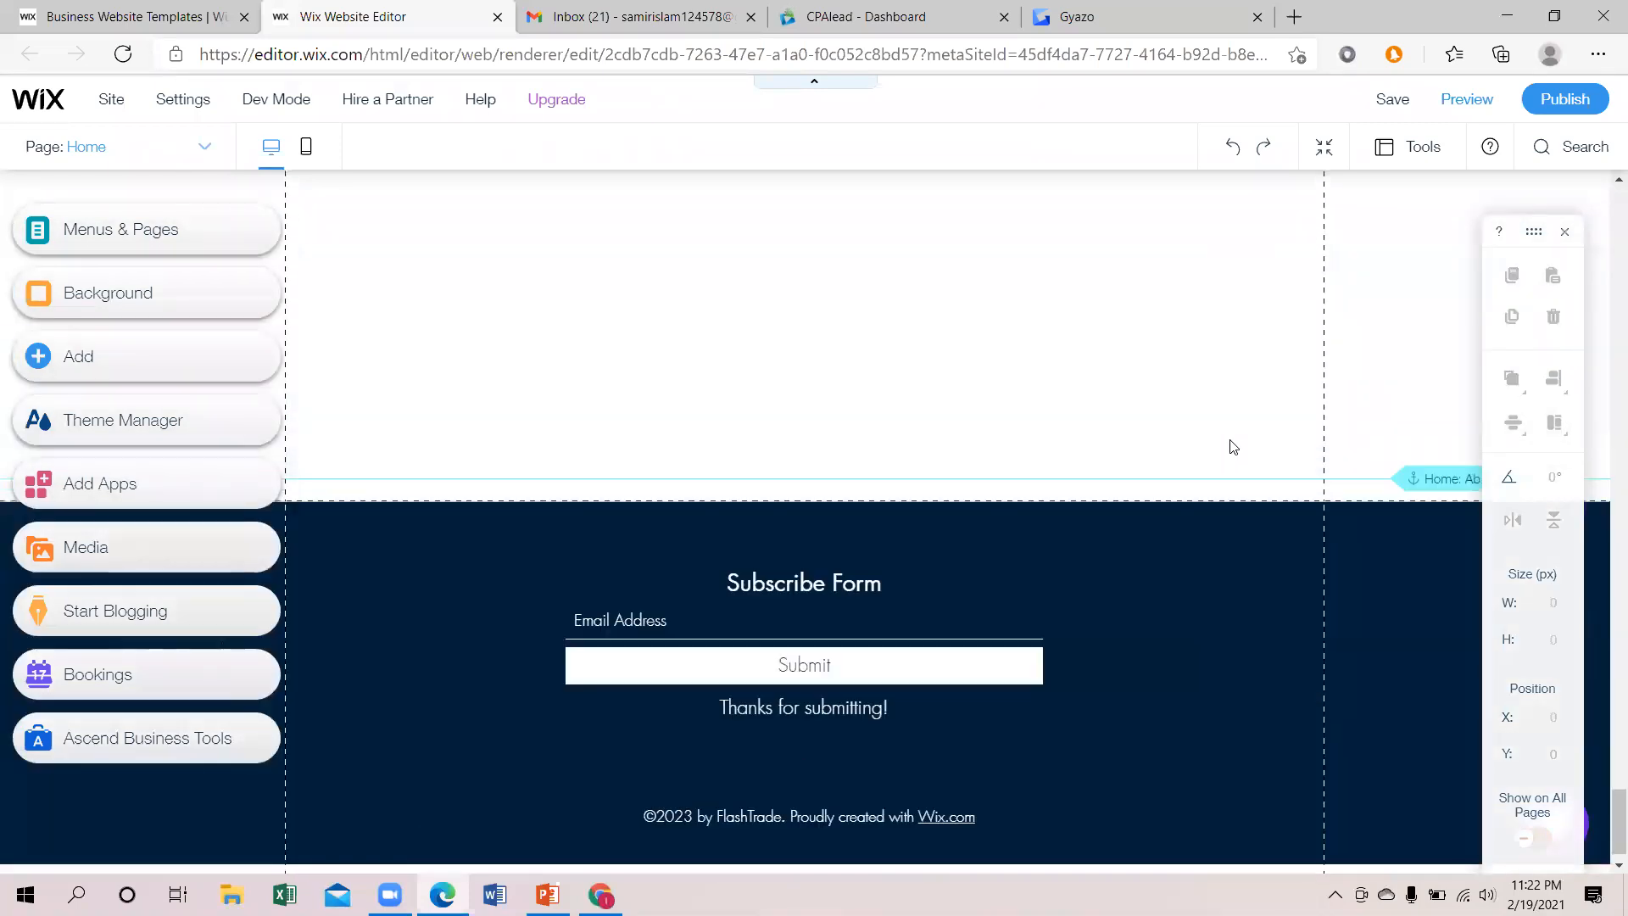
scroll(1234, 447, "up", 5)
scroll(1232, 450, "down", 4)
left_click(1229, 454)
scroll(1229, 454, "up", 6)
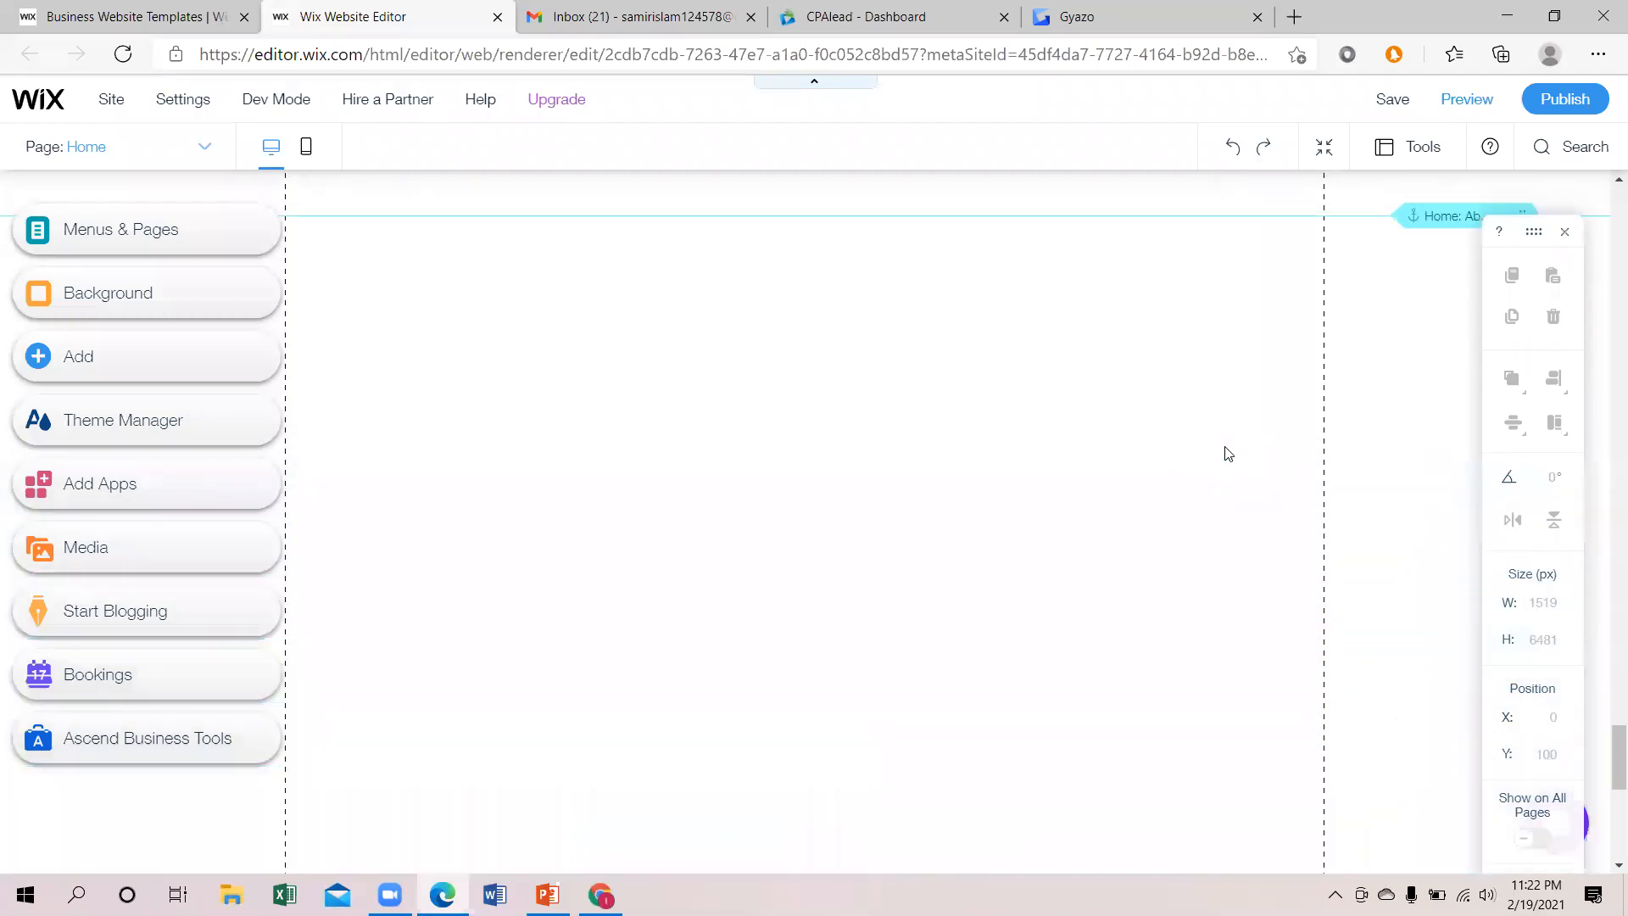
scroll(1117, 428, "up", 6)
scroll(1128, 446, "up", 10)
scroll(1143, 464, "up", 10)
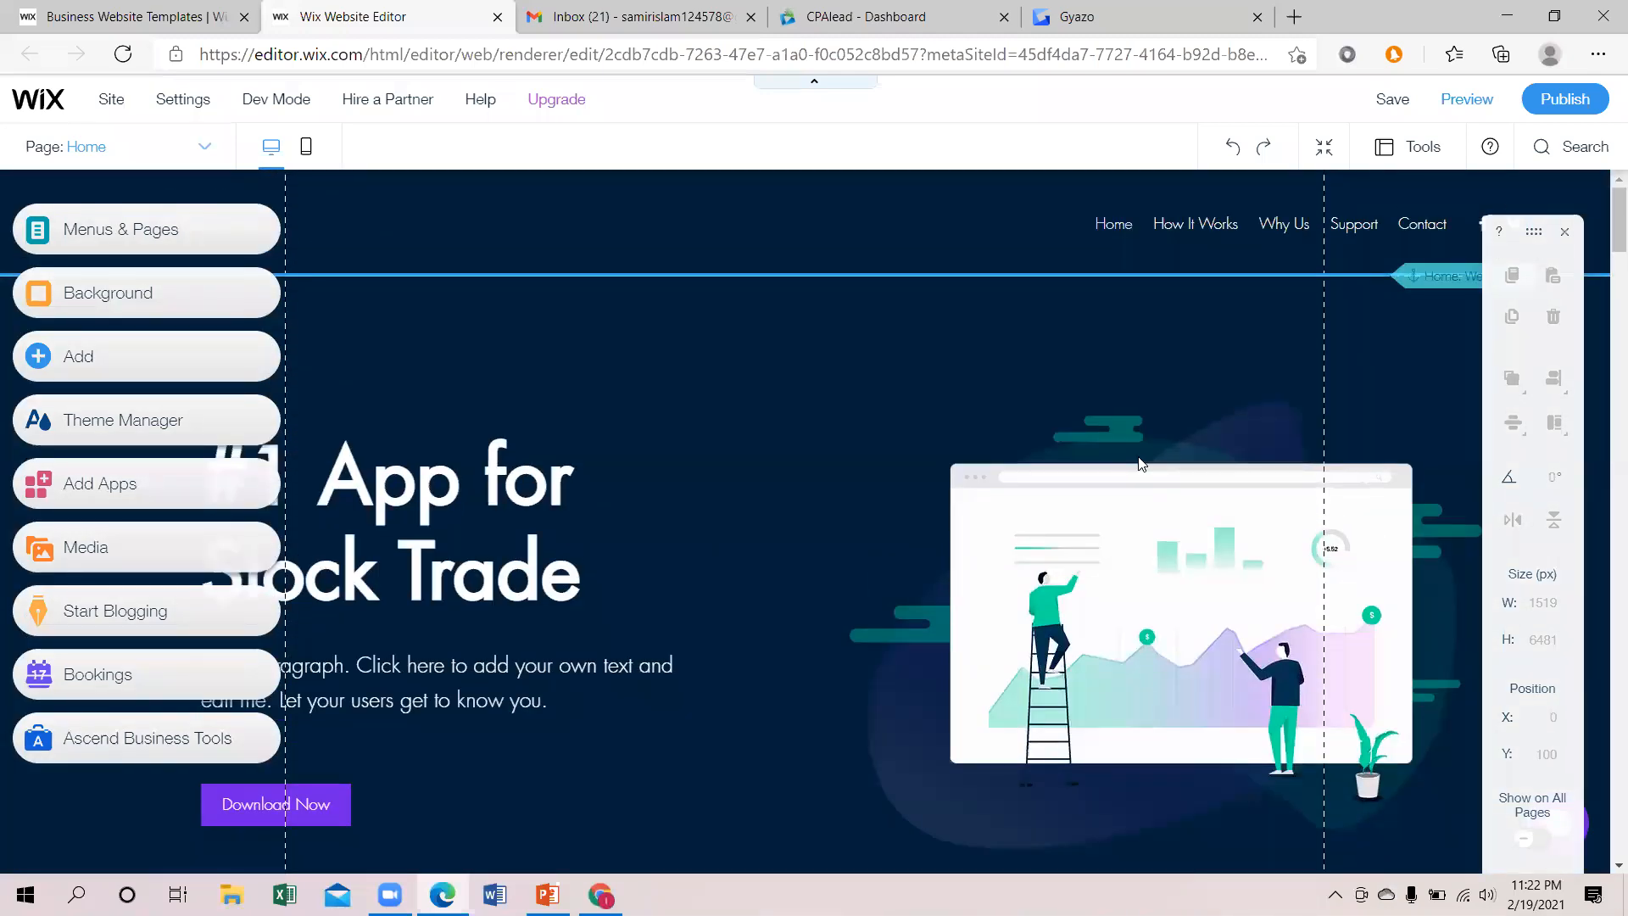
scroll(784, 371, "down", 5)
scroll(783, 379, "down", 10)
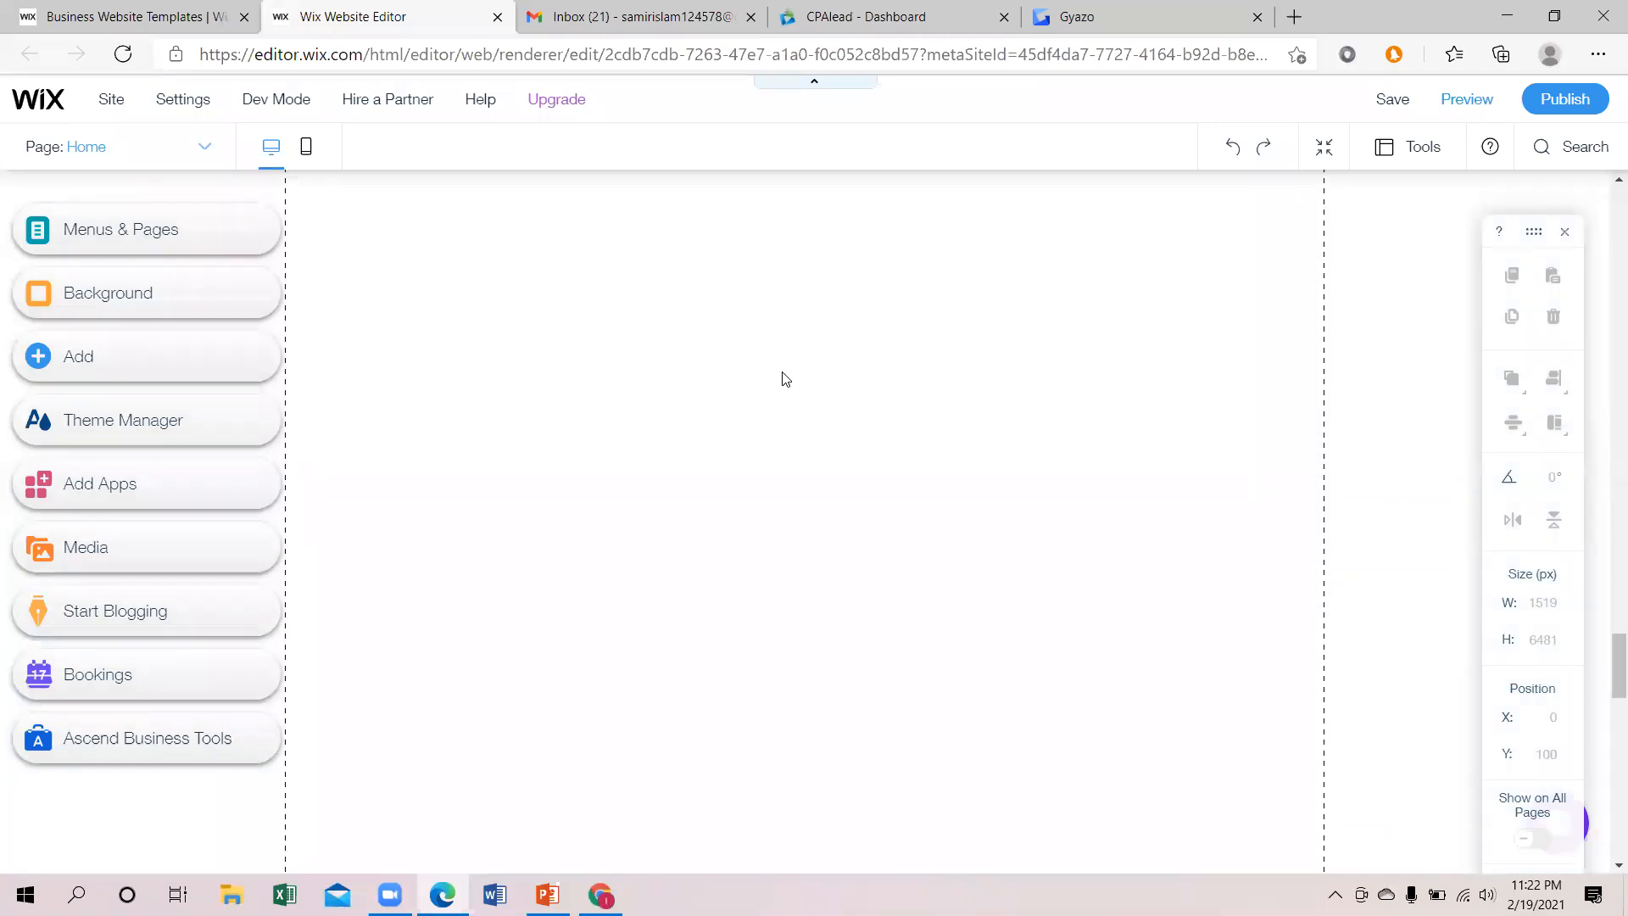
scroll(908, 509, "down", 5)
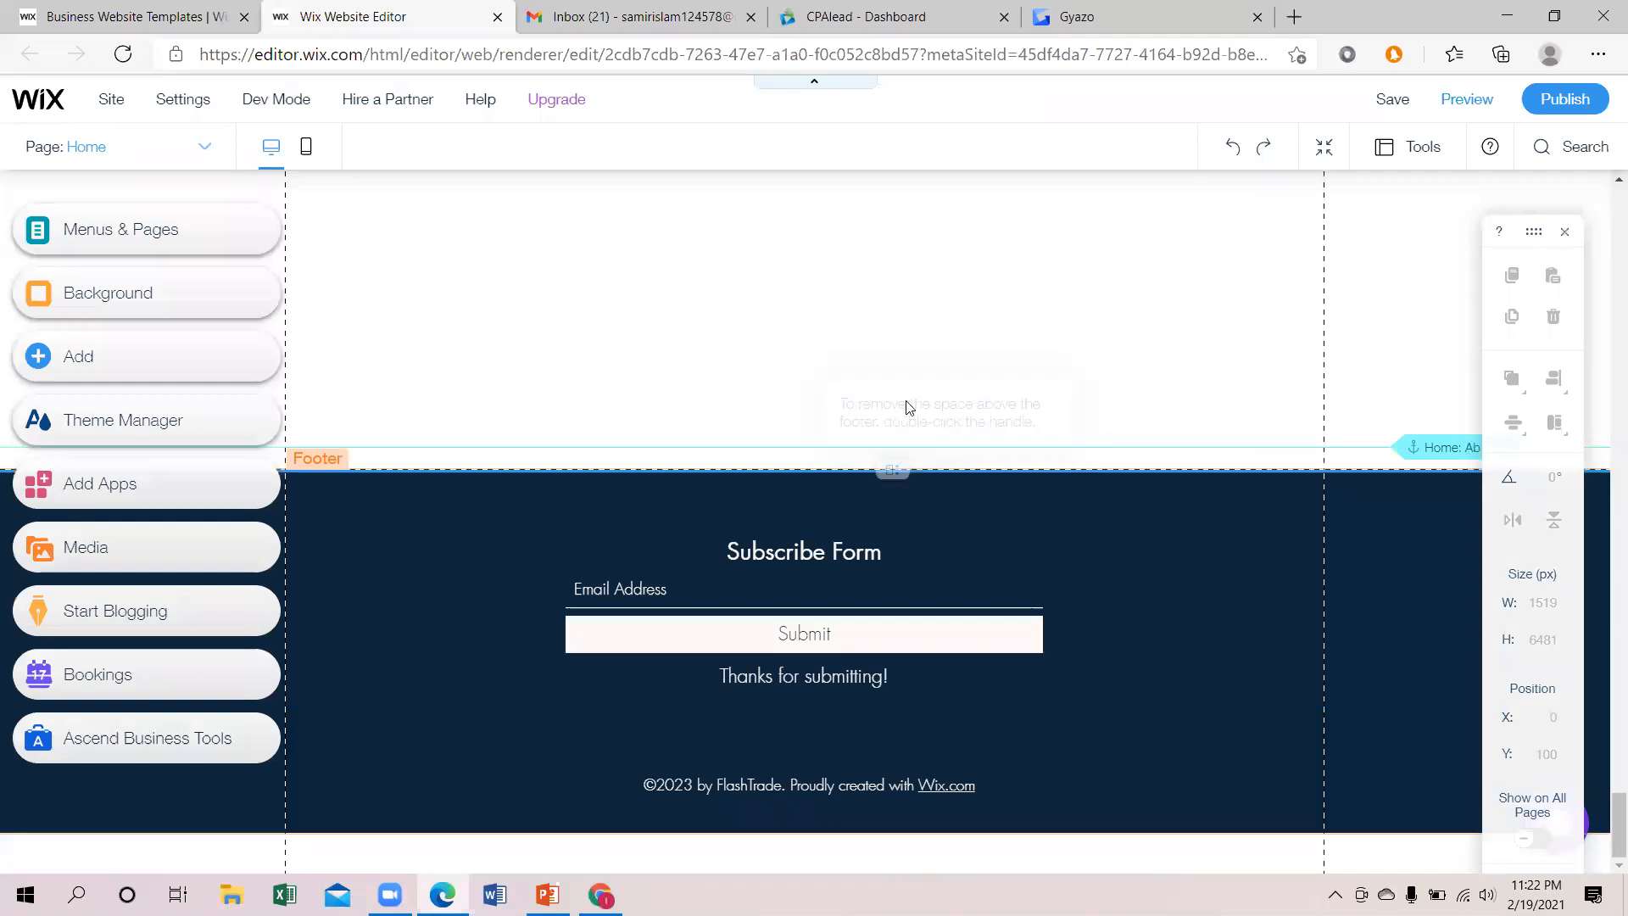
left_click(1106, 539)
left_click_drag(1061, 463, 1039, 462)
left_click(556, 446)
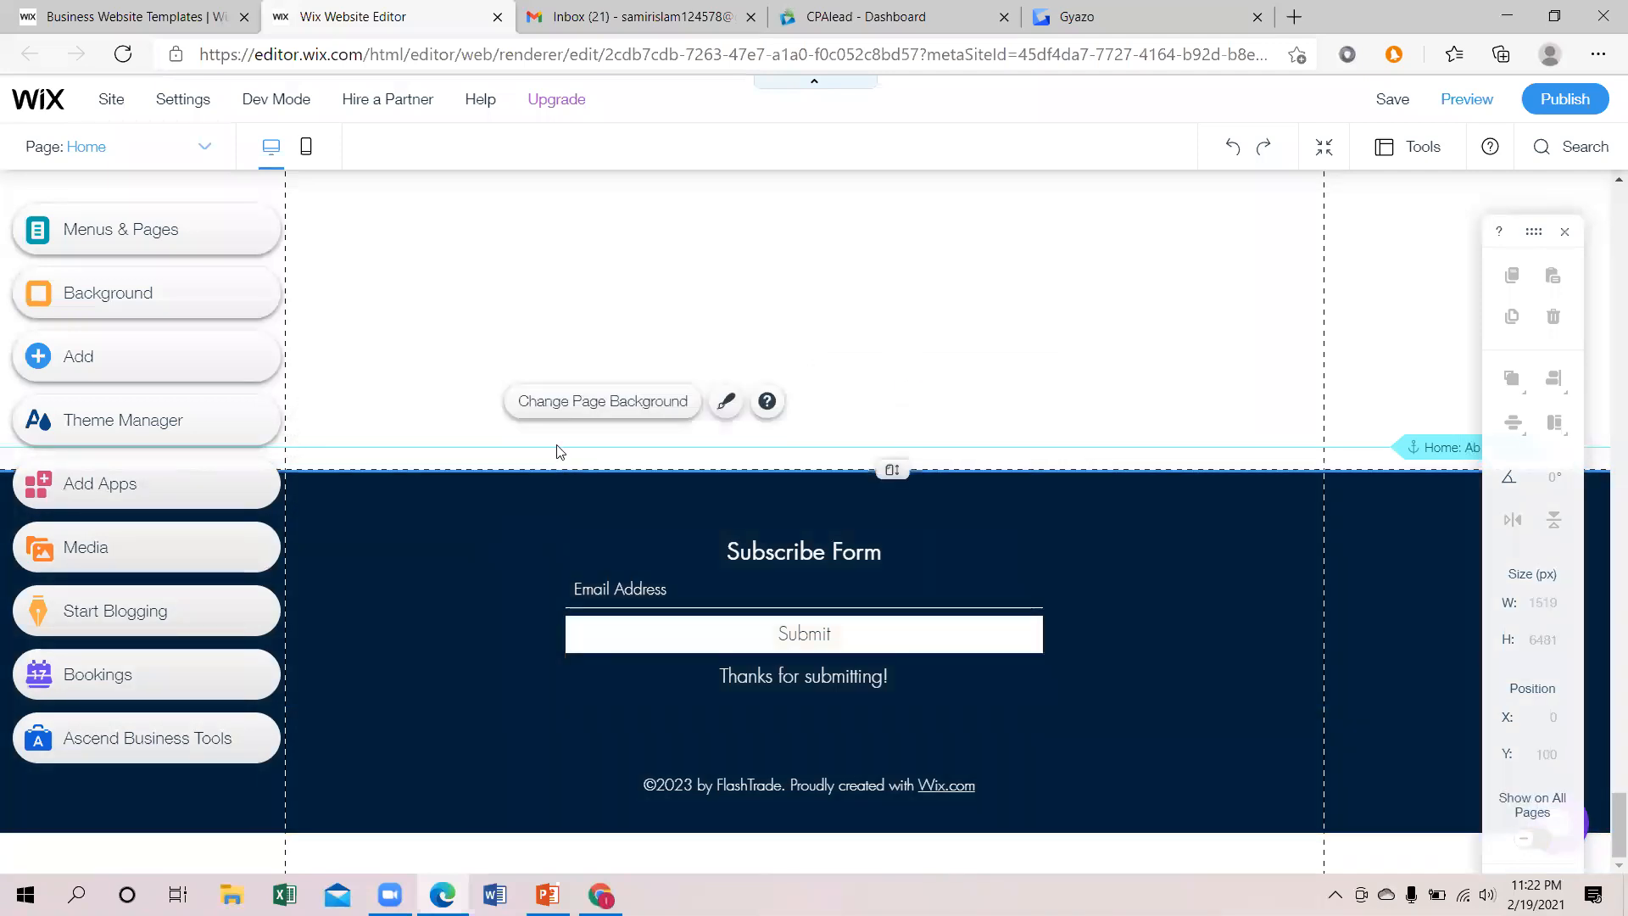
left_click(594, 470)
left_click(602, 475)
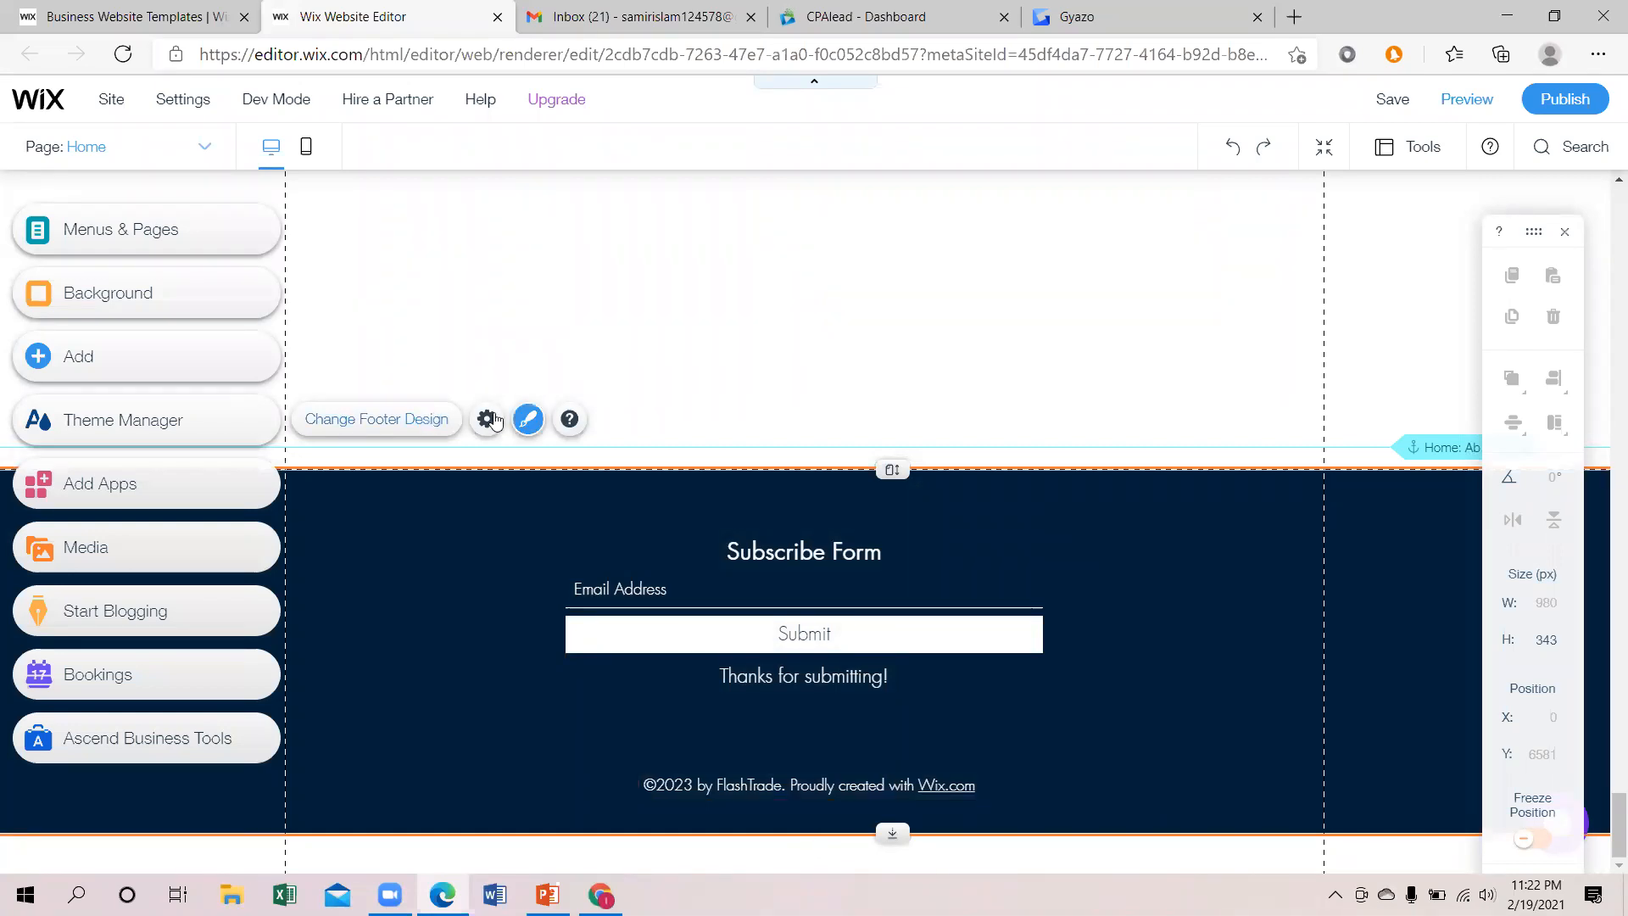
Step: Preview the blue footer design but keep the navy footer, then reselect the footer
left_click(379, 422)
left_click(1447, 480)
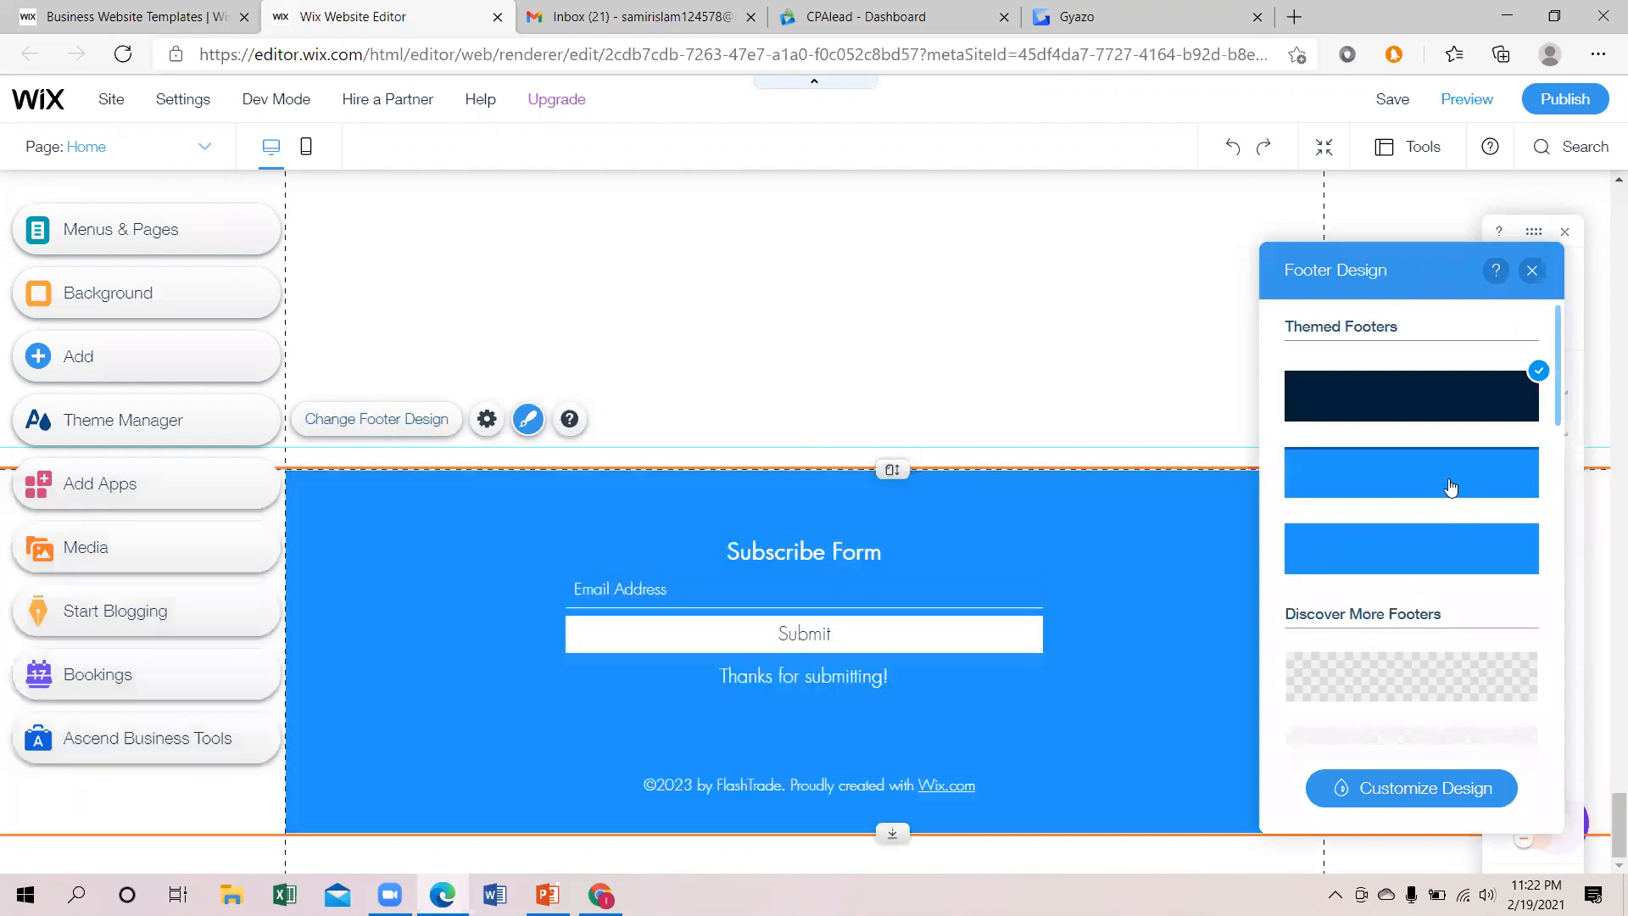
left_click(1040, 402)
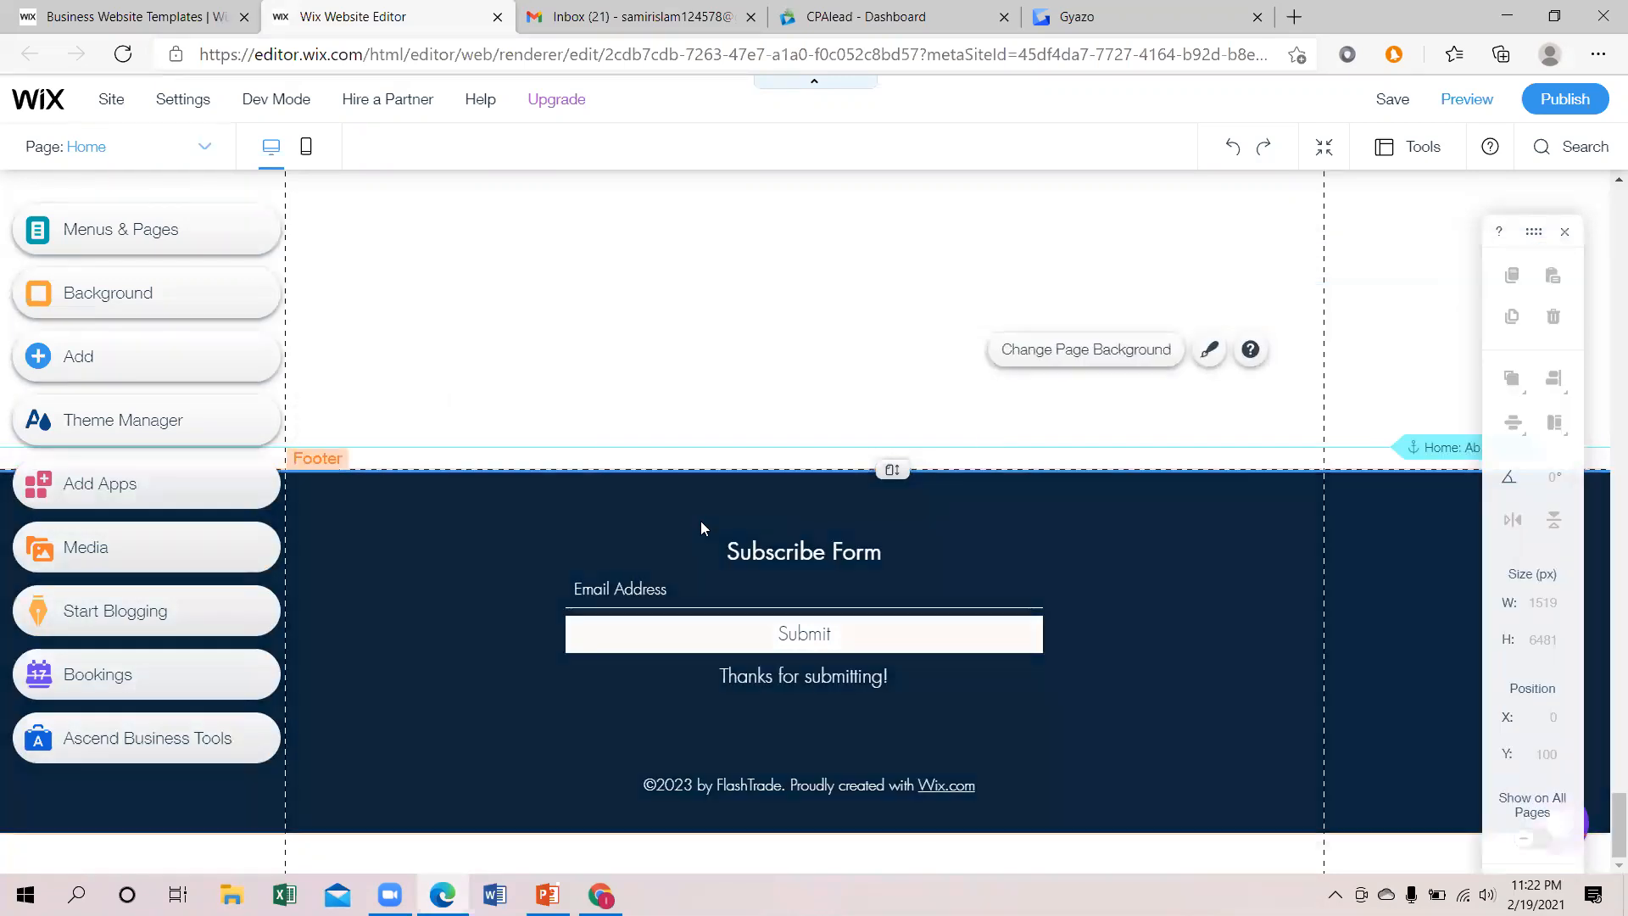
scroll(1176, 648, "up", 2)
left_click(1209, 746)
Step: Move the page anchor above the footer, then delete the anchor in the blank area
scroll(1213, 572, "up", 8)
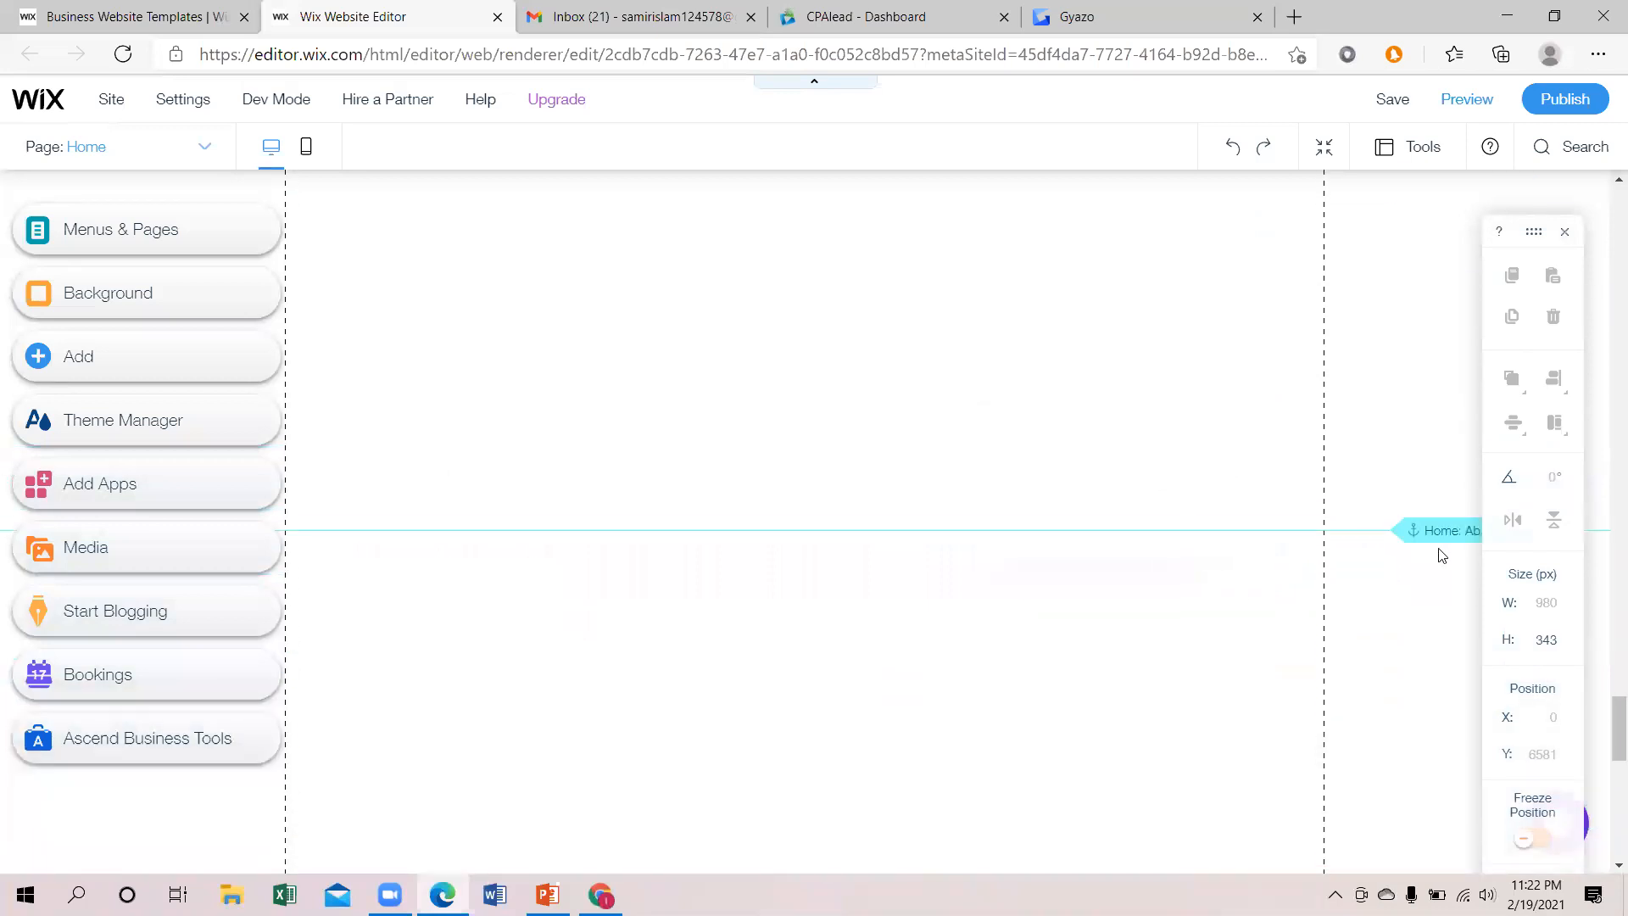
left_click(1448, 532)
left_click_drag(1435, 532, 1433, 622)
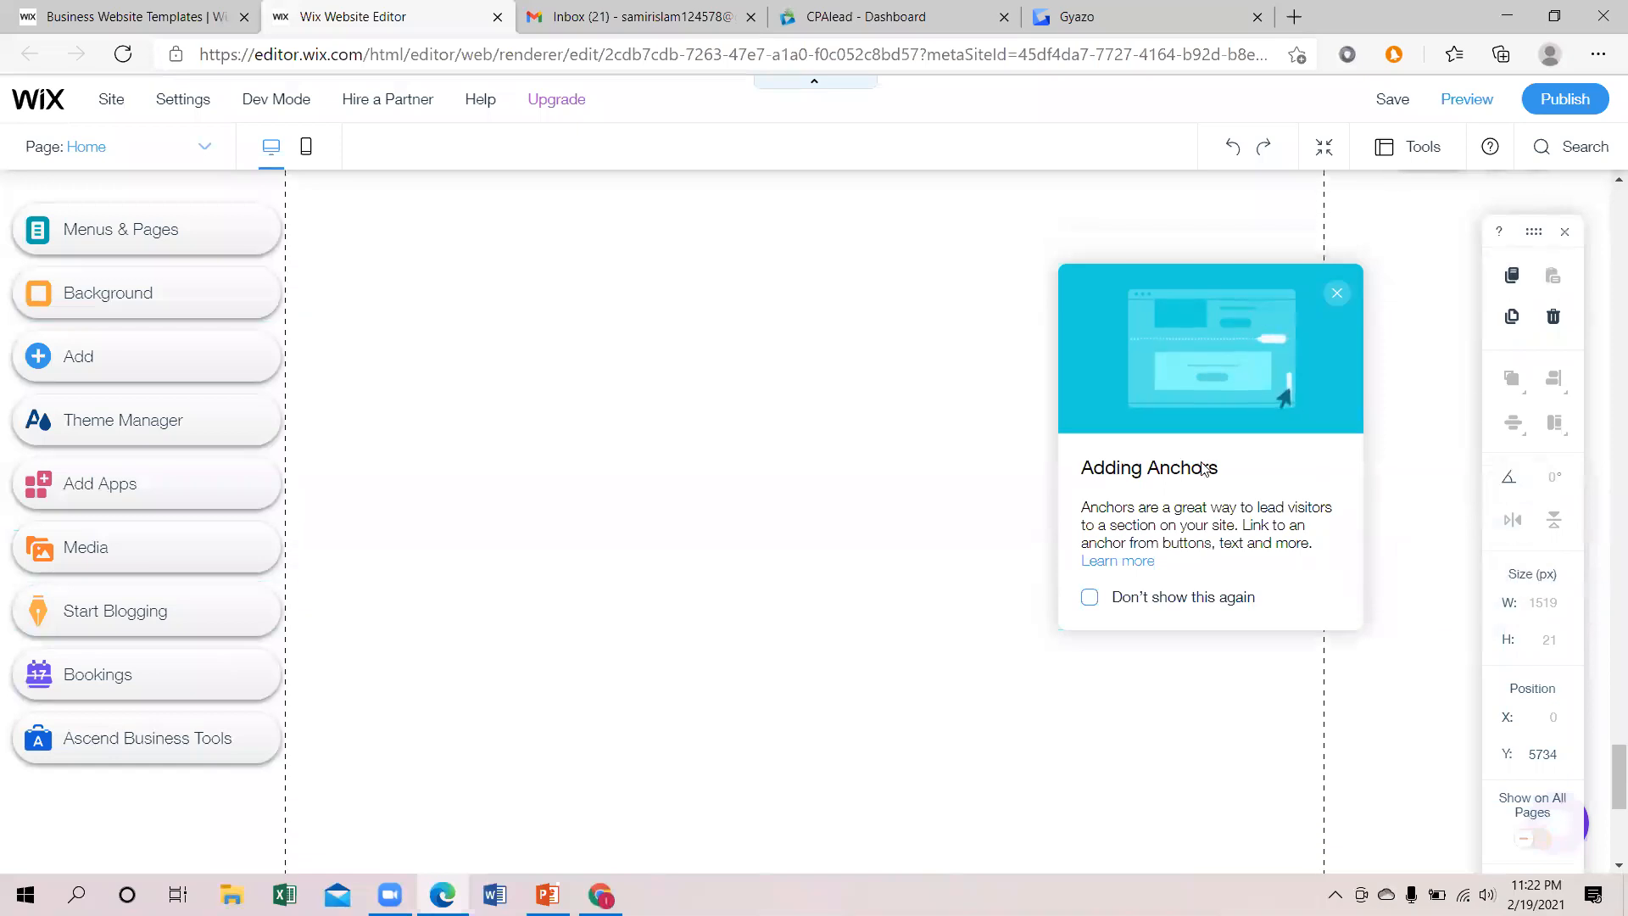
left_click(1338, 292)
left_click(520, 345)
scroll(1226, 462, "up", 5)
left_click(1443, 527)
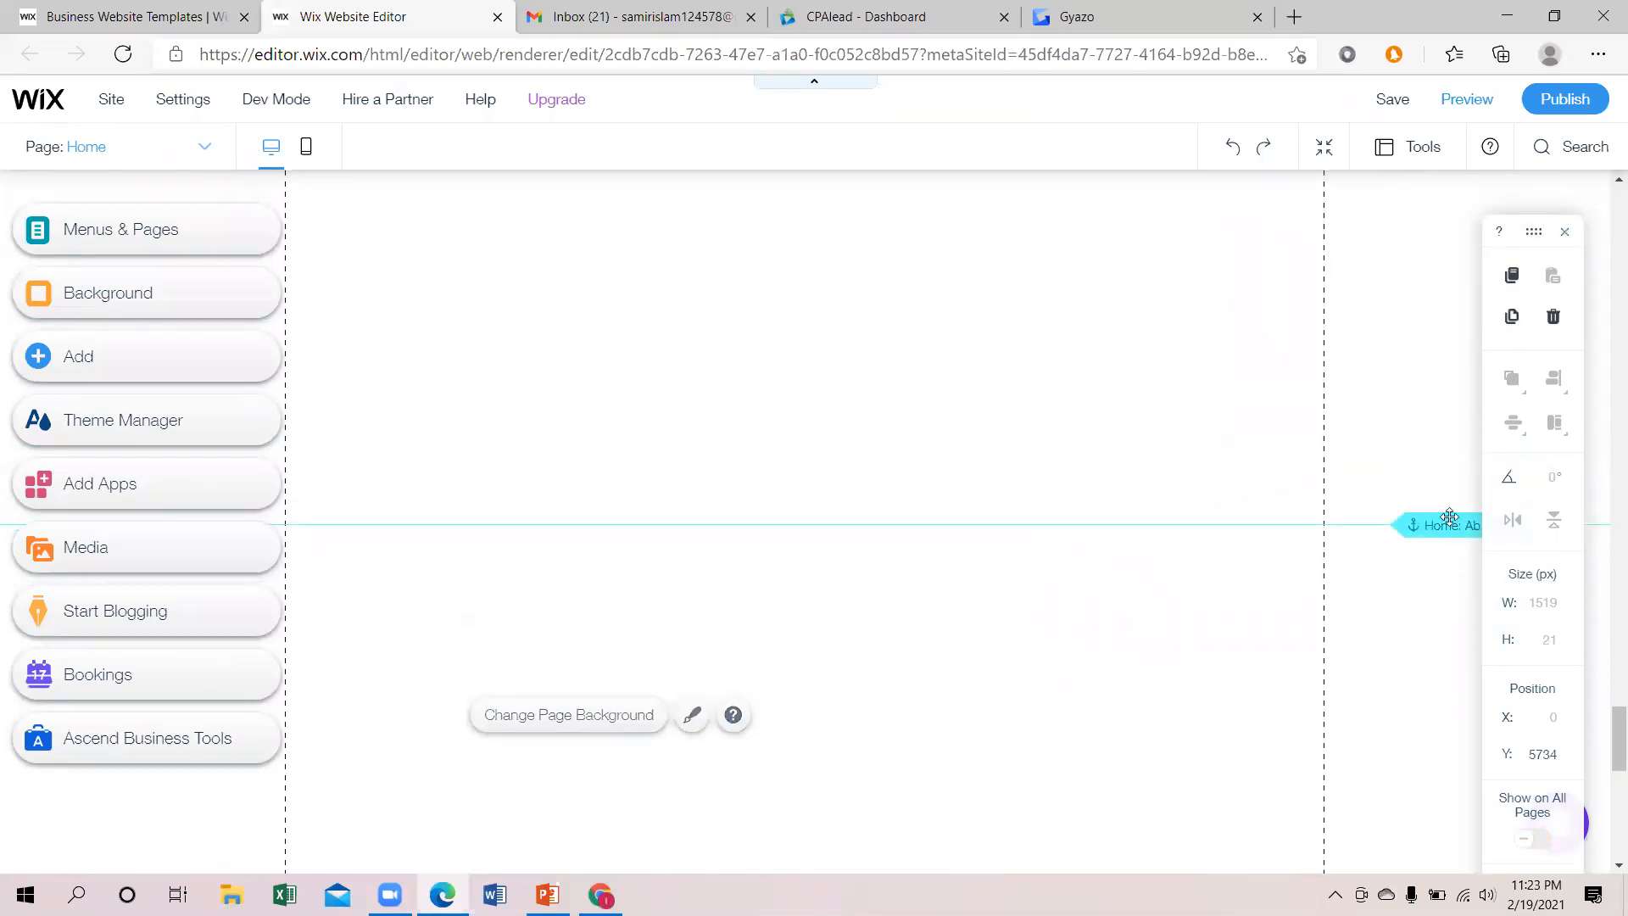
left_click(1551, 318)
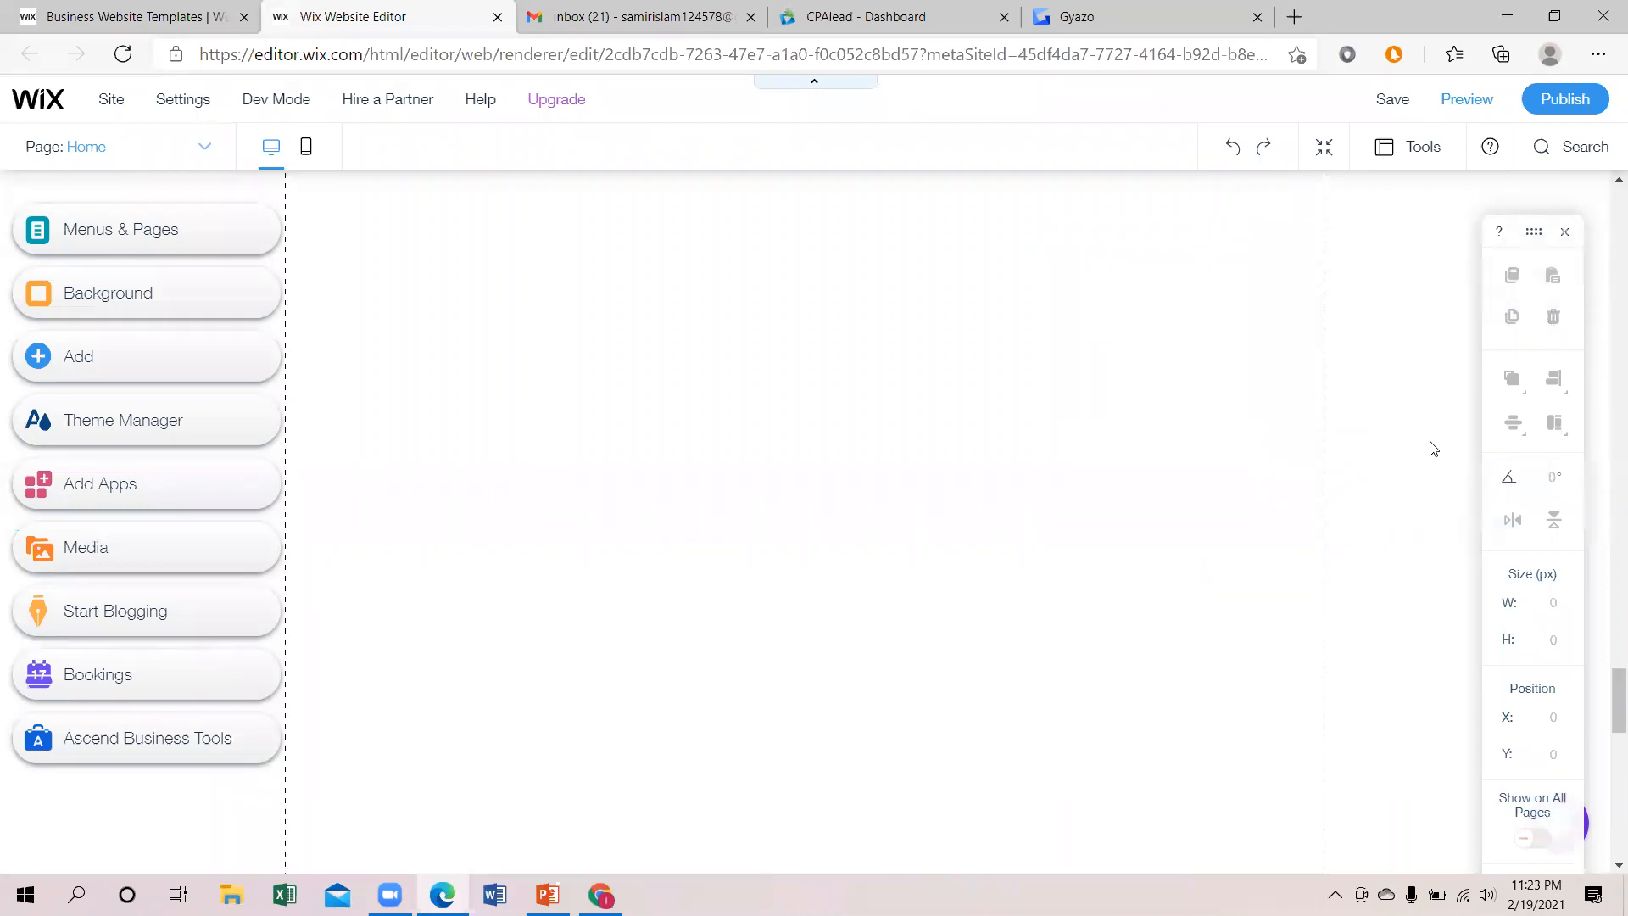
Step: Delete the three Home anchors: above the footer, mid-page, and below the dark header
scroll(1433, 450, "down", 10)
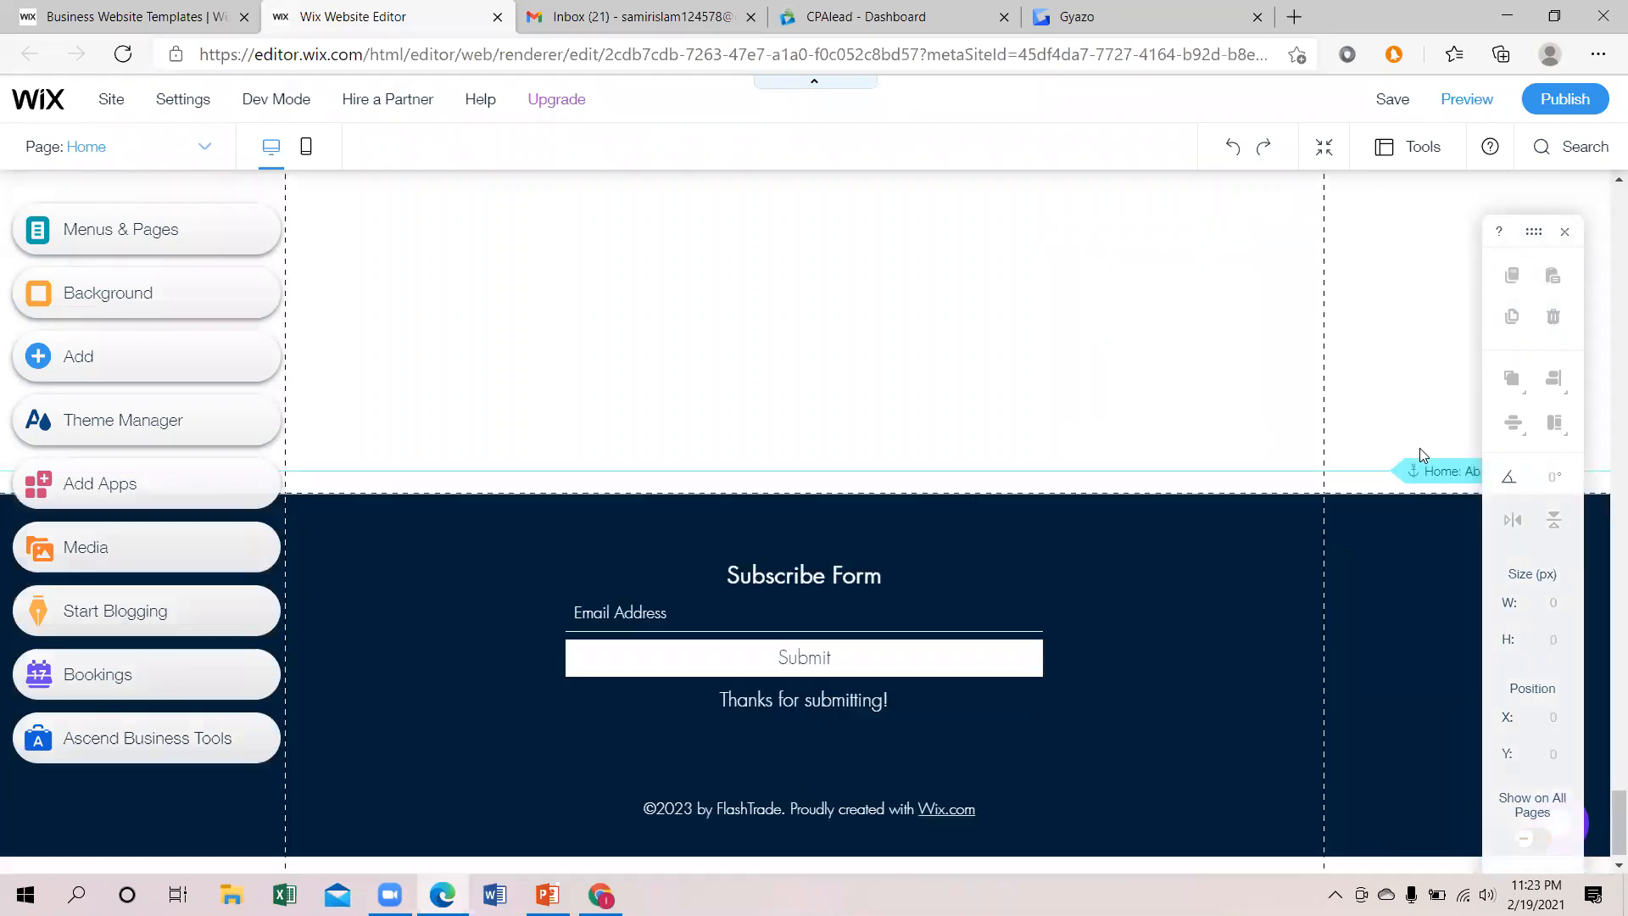
left_click(1415, 441)
left_click(1553, 316)
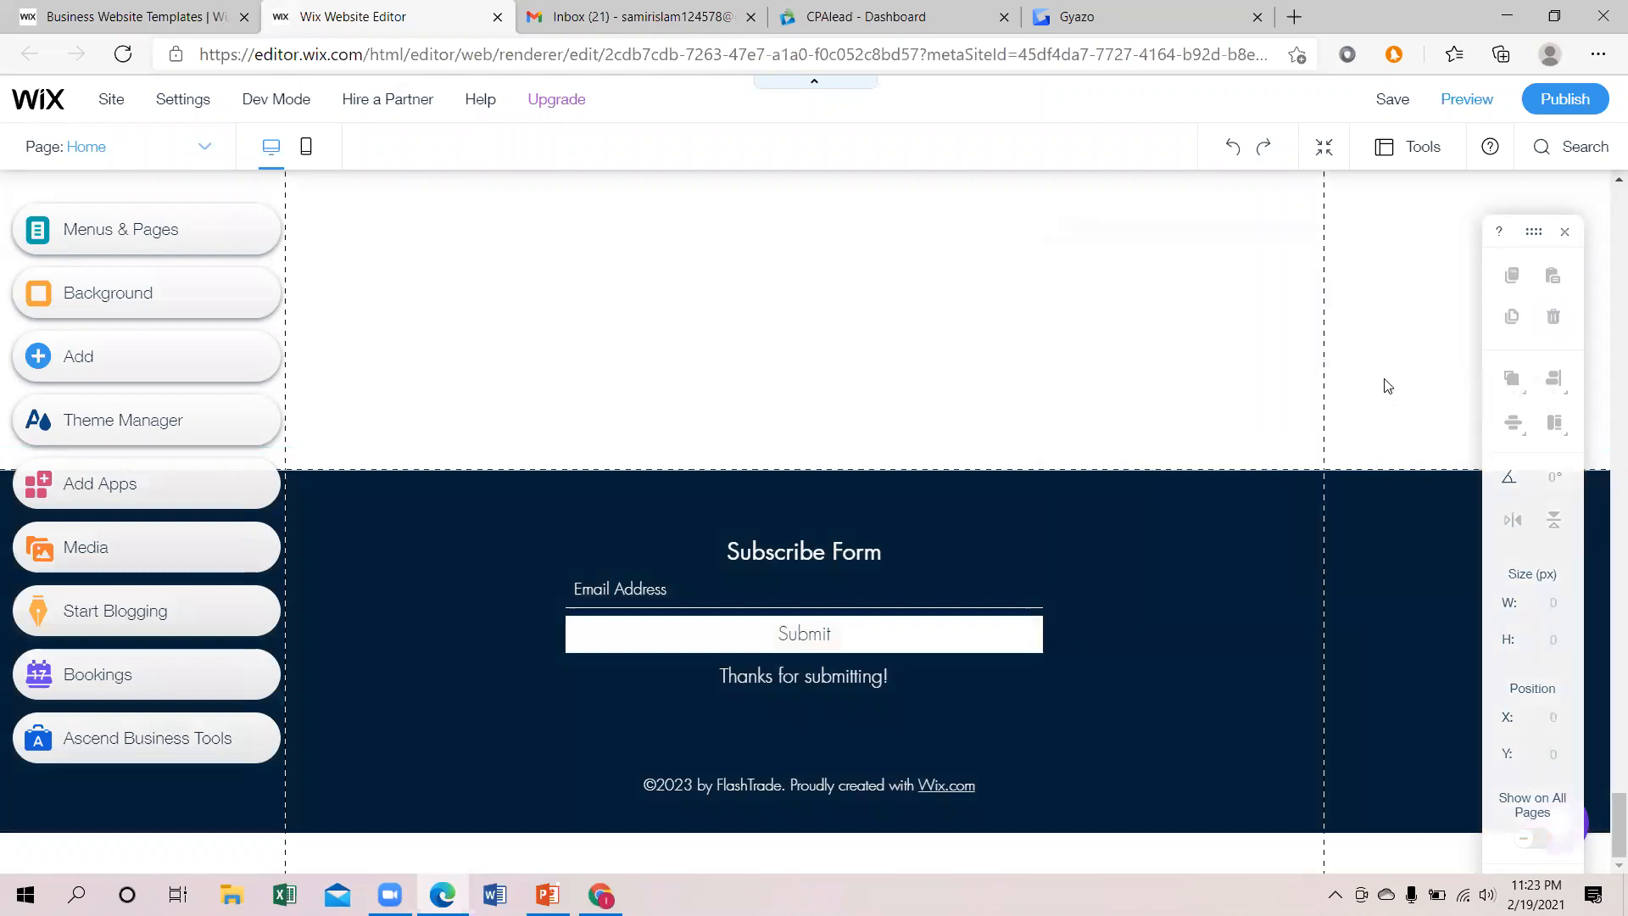
scroll(1408, 768, "up", 3)
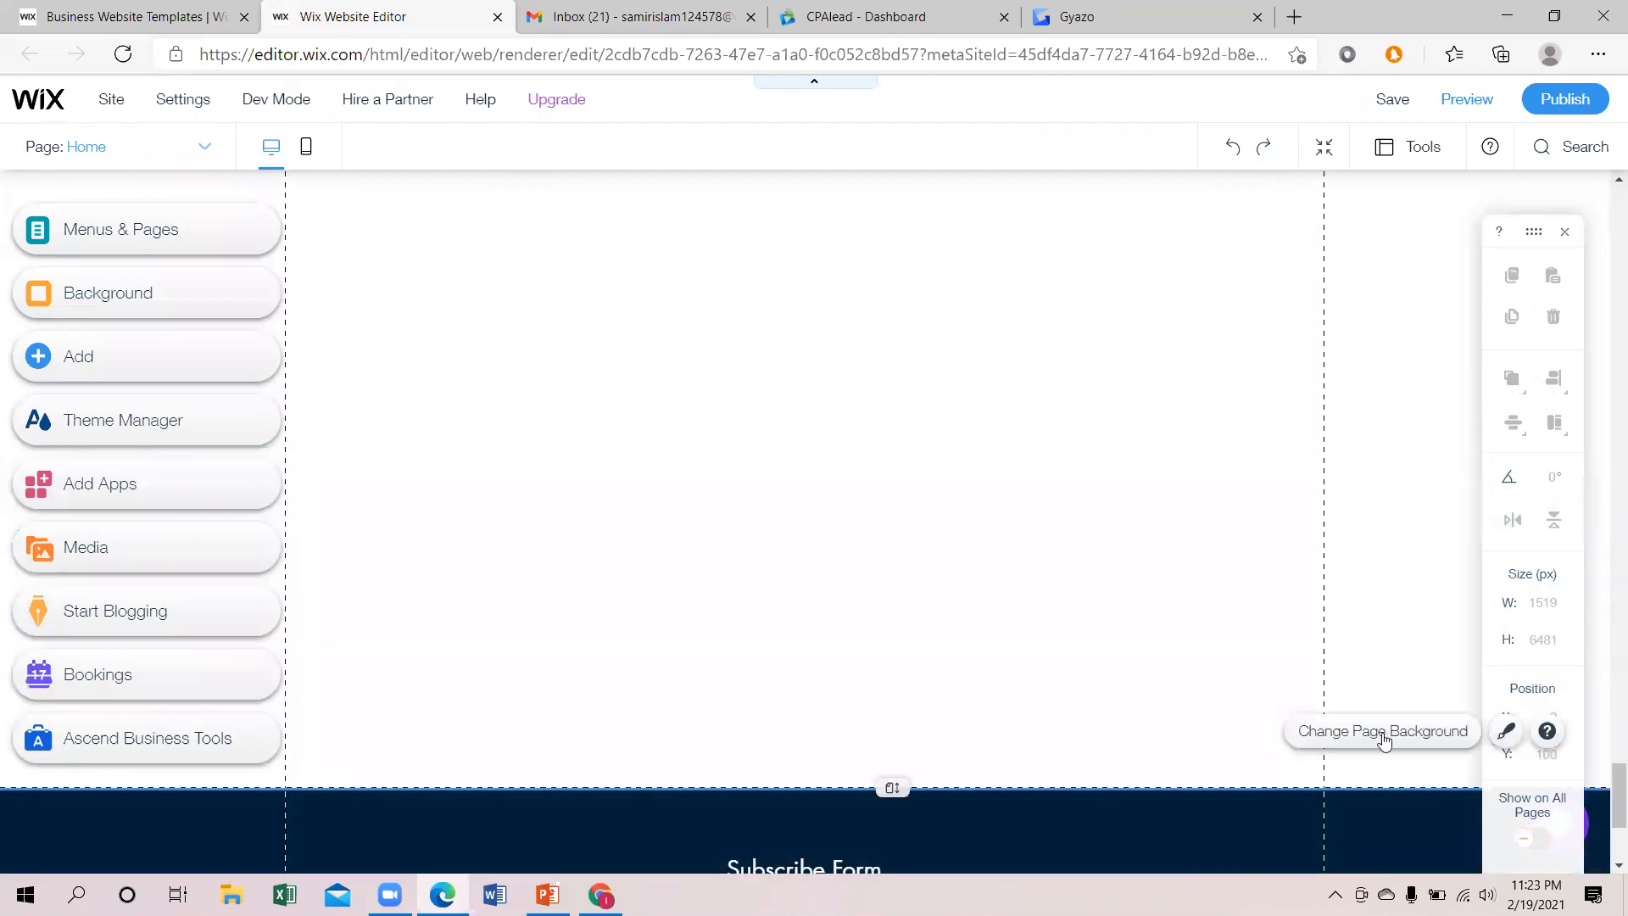
scroll(1375, 706, "up", 3)
scroll(1375, 707, "up", 10)
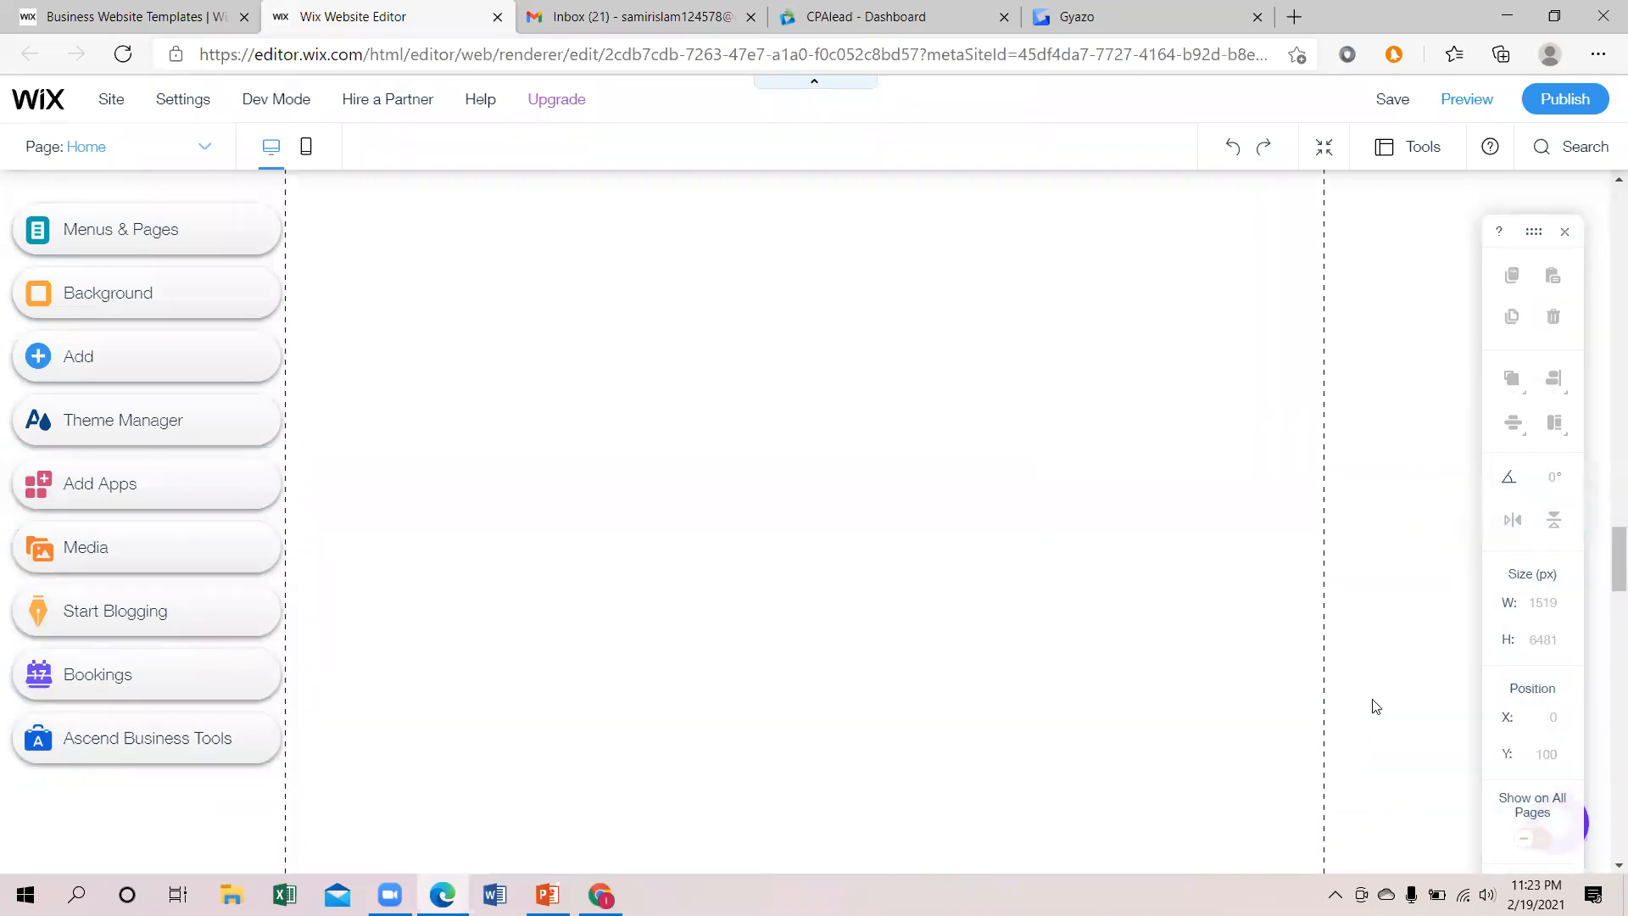
scroll(1375, 707, "up", 3)
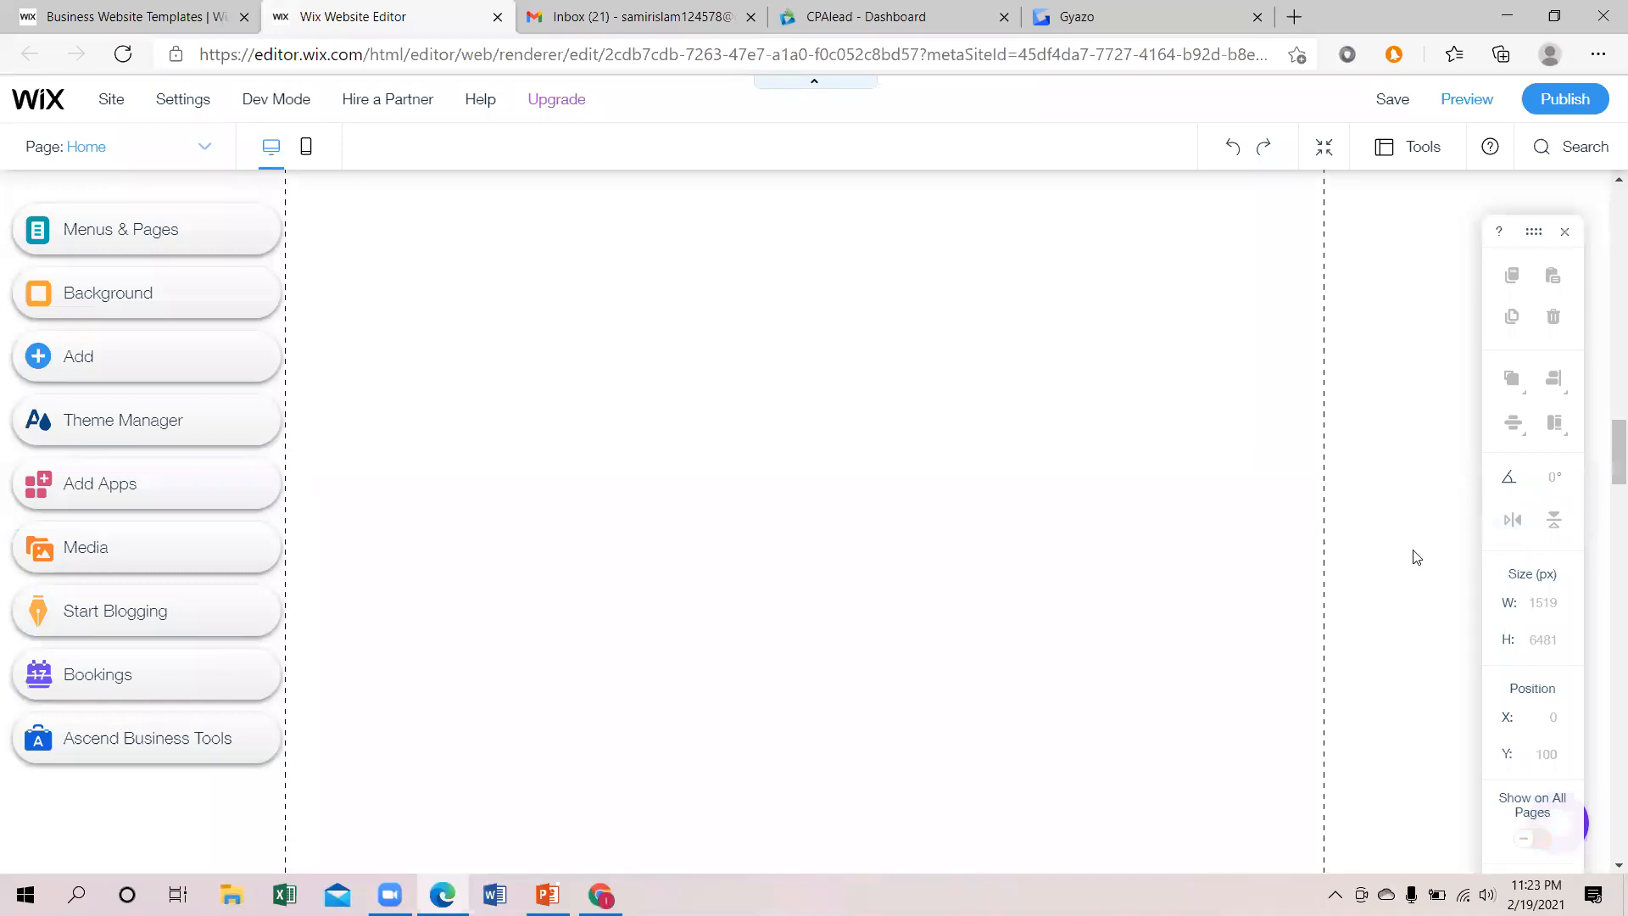
scroll(1417, 557, "up", 4)
left_click(1433, 481)
left_click(1554, 317)
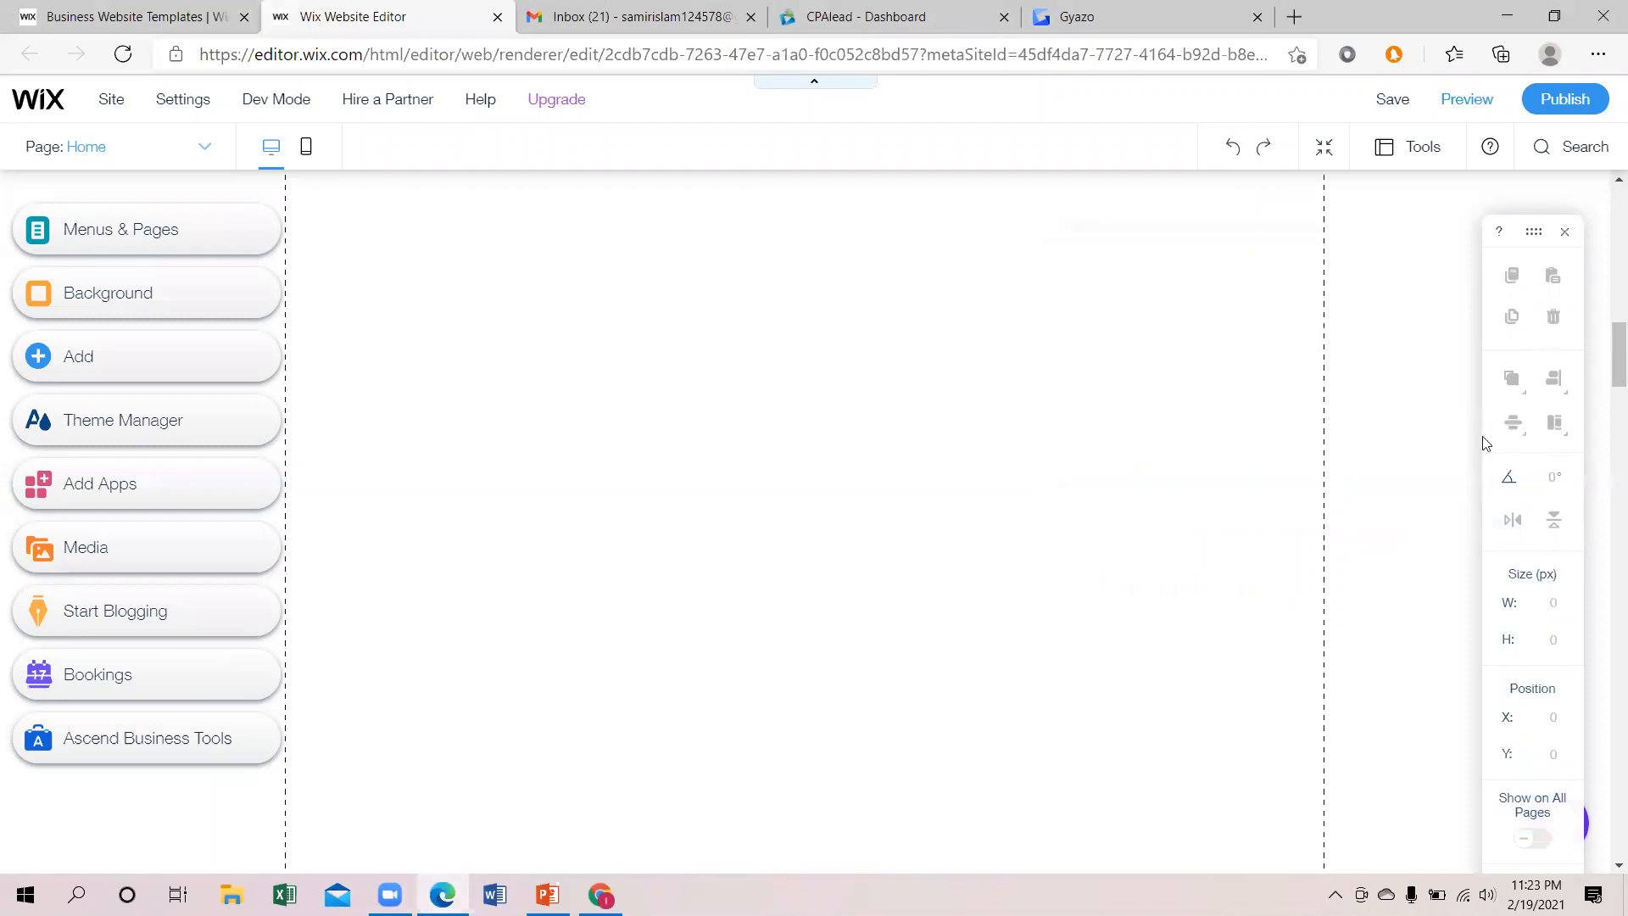
scroll(1378, 485, "up", 3)
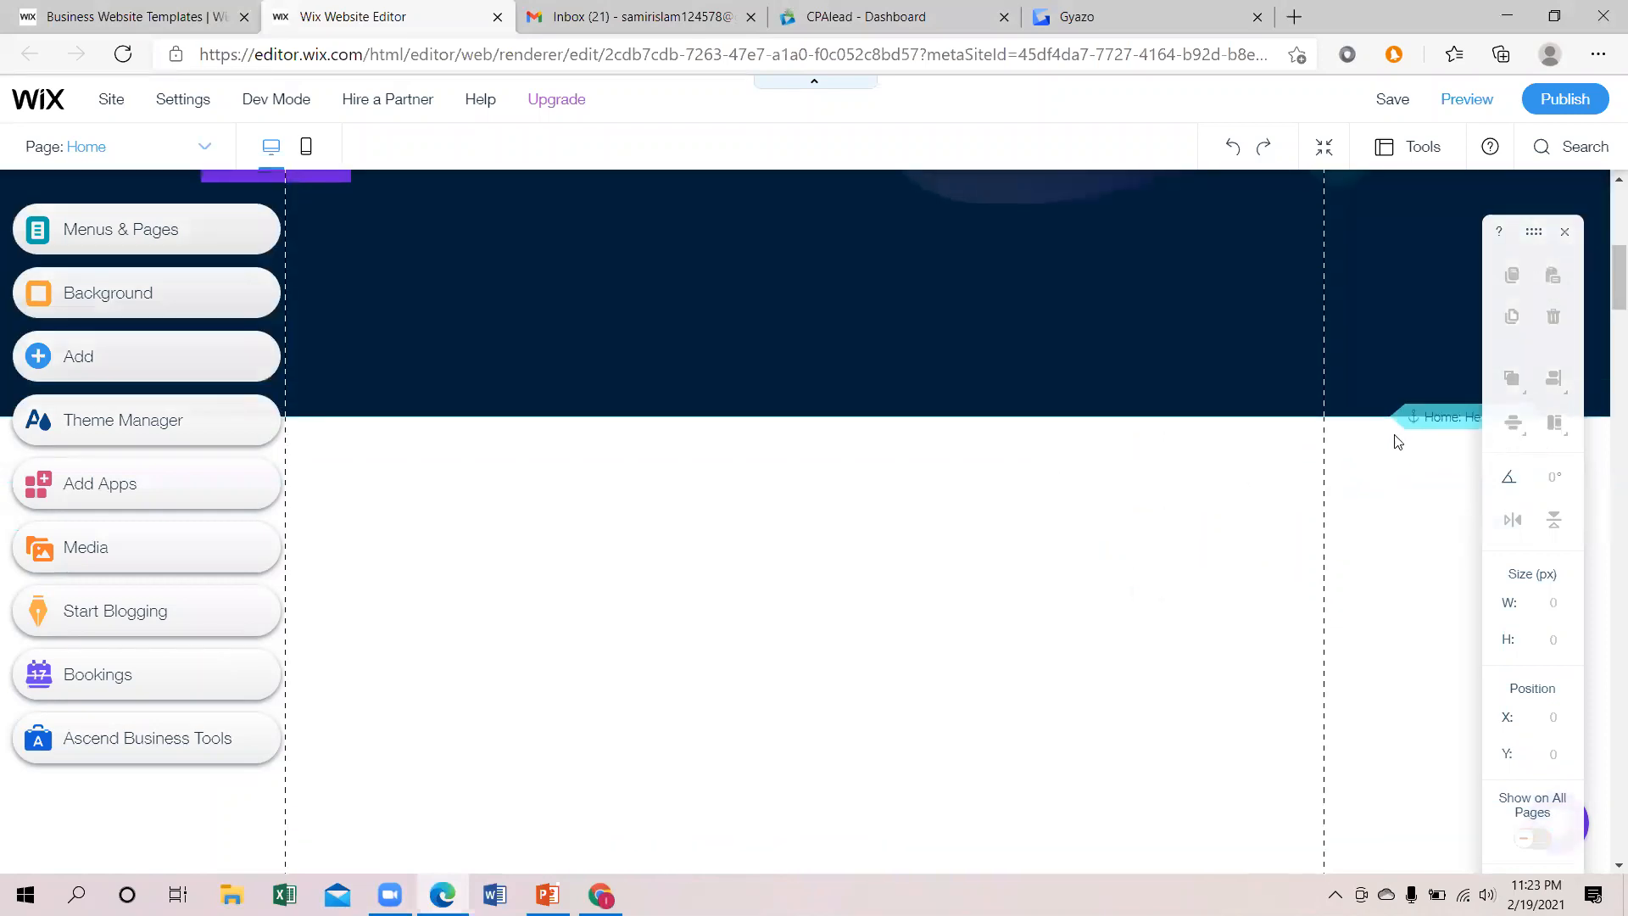
left_click(1412, 418)
left_click(1554, 317)
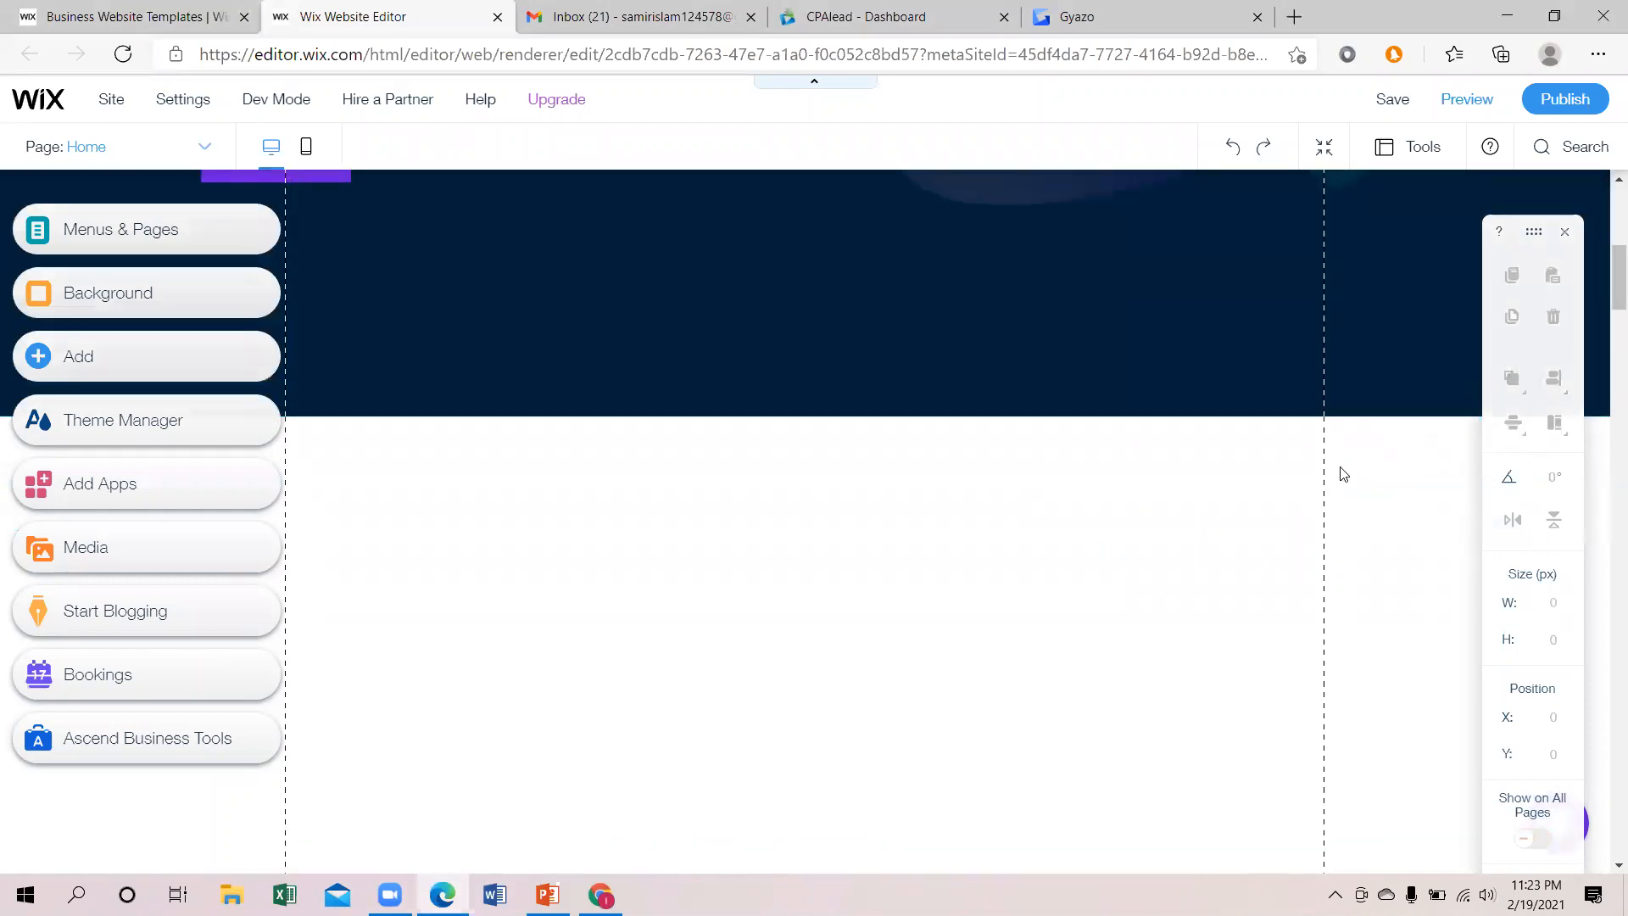
Step: Check the dark hero strip, then select the footer at the page bottom
scroll(1343, 449, "up", 3)
left_click(1343, 453)
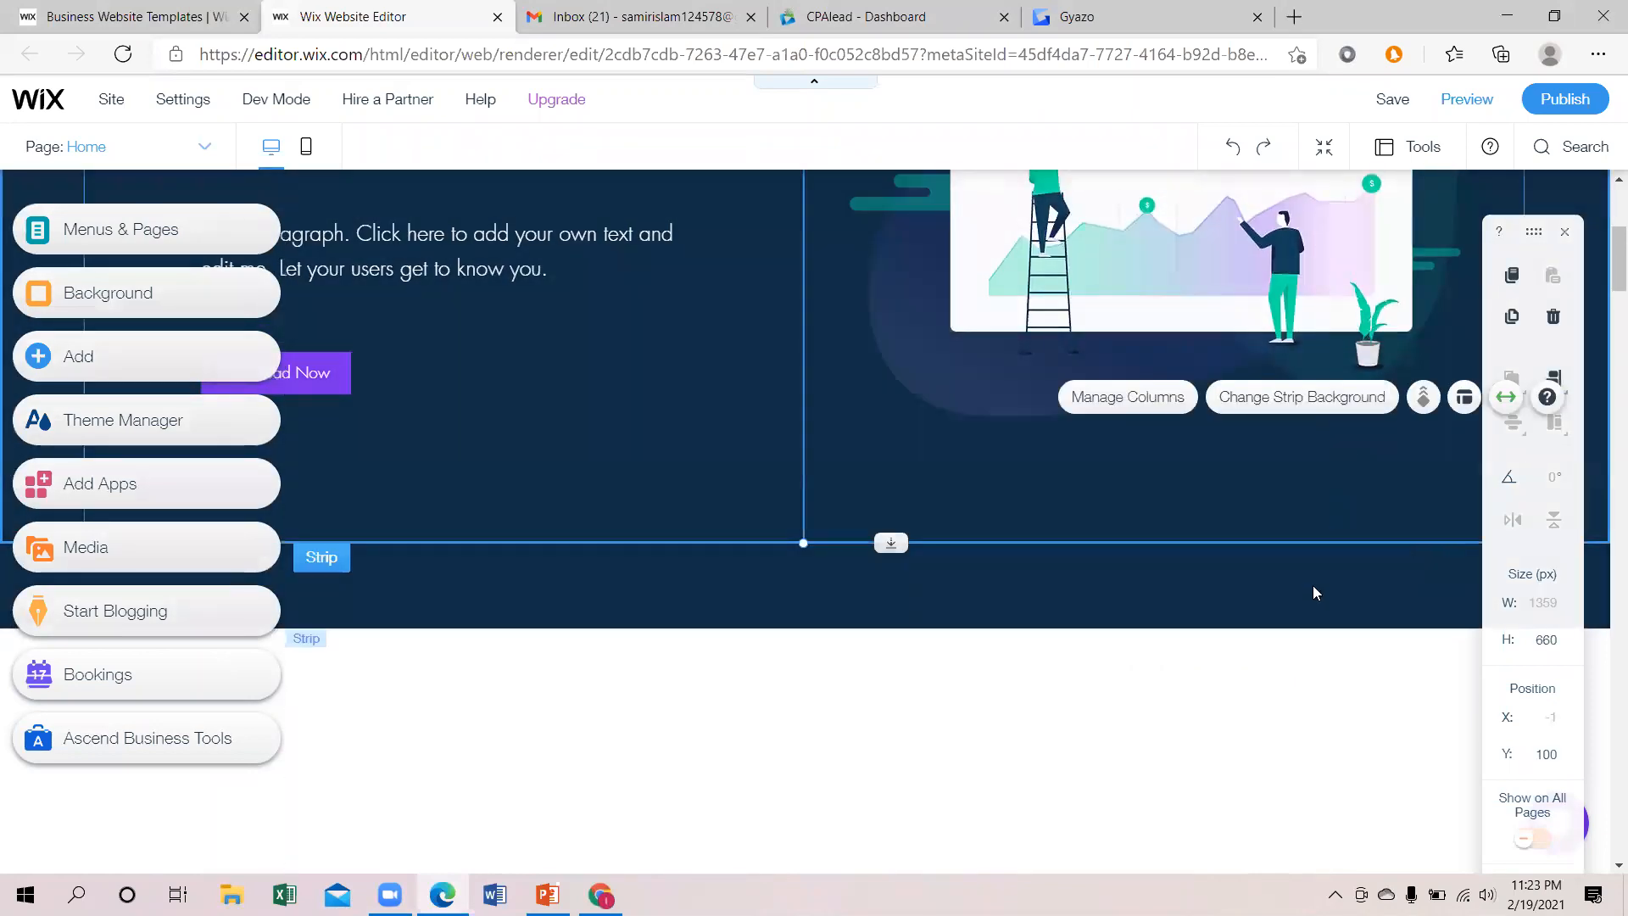
scroll(1312, 593, "down", 4)
left_click(1178, 579)
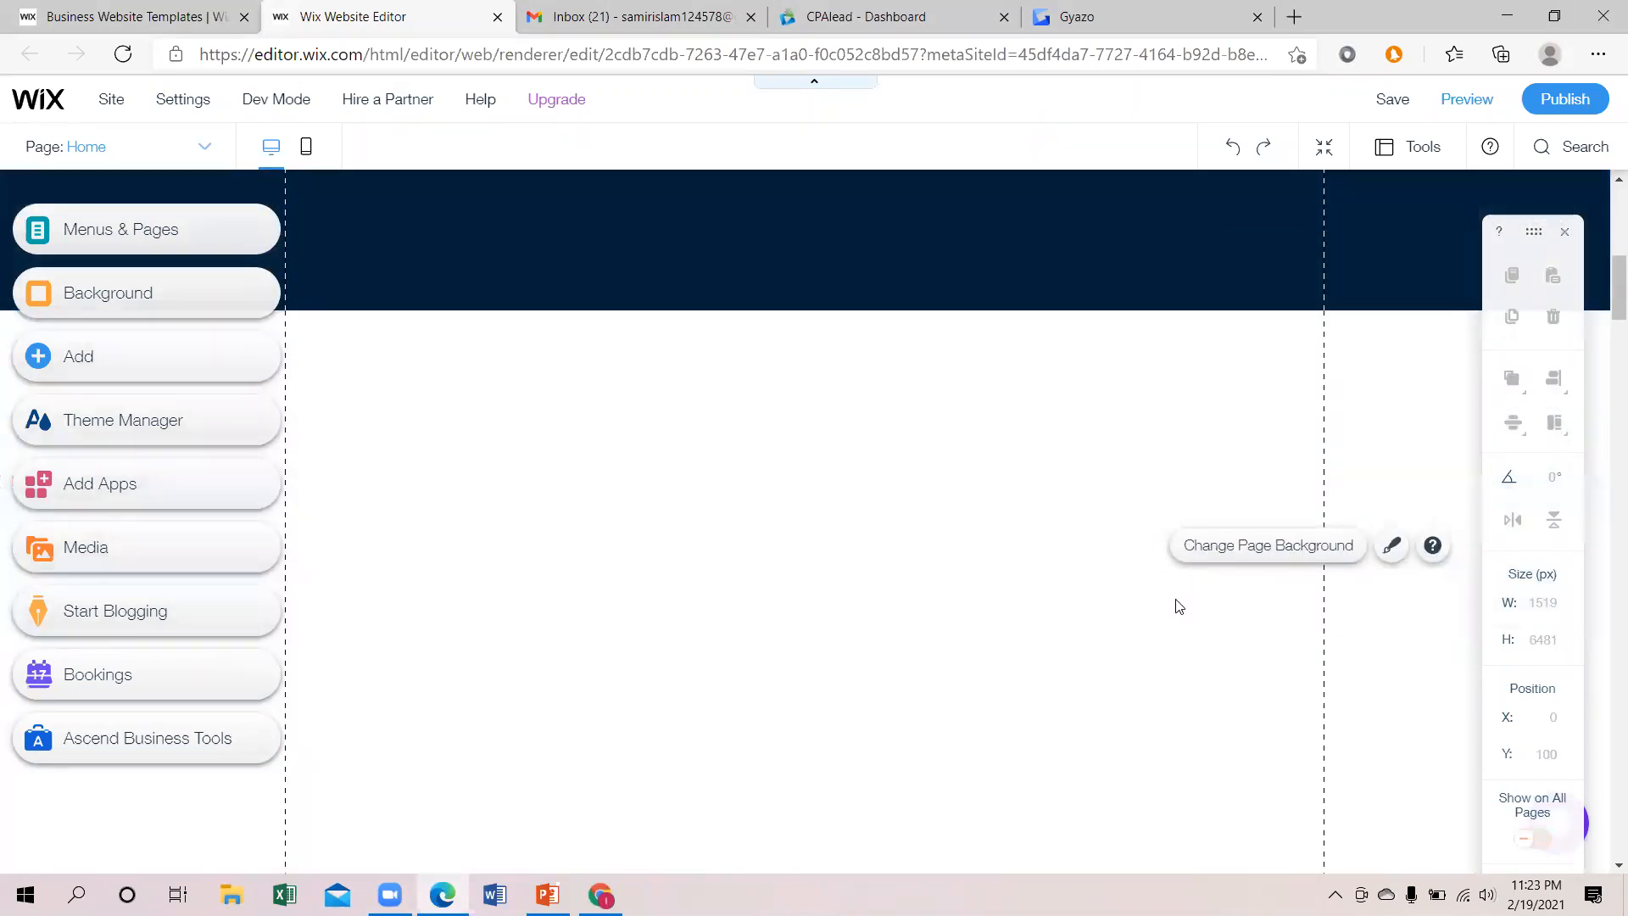
scroll(1179, 605, "down", 1)
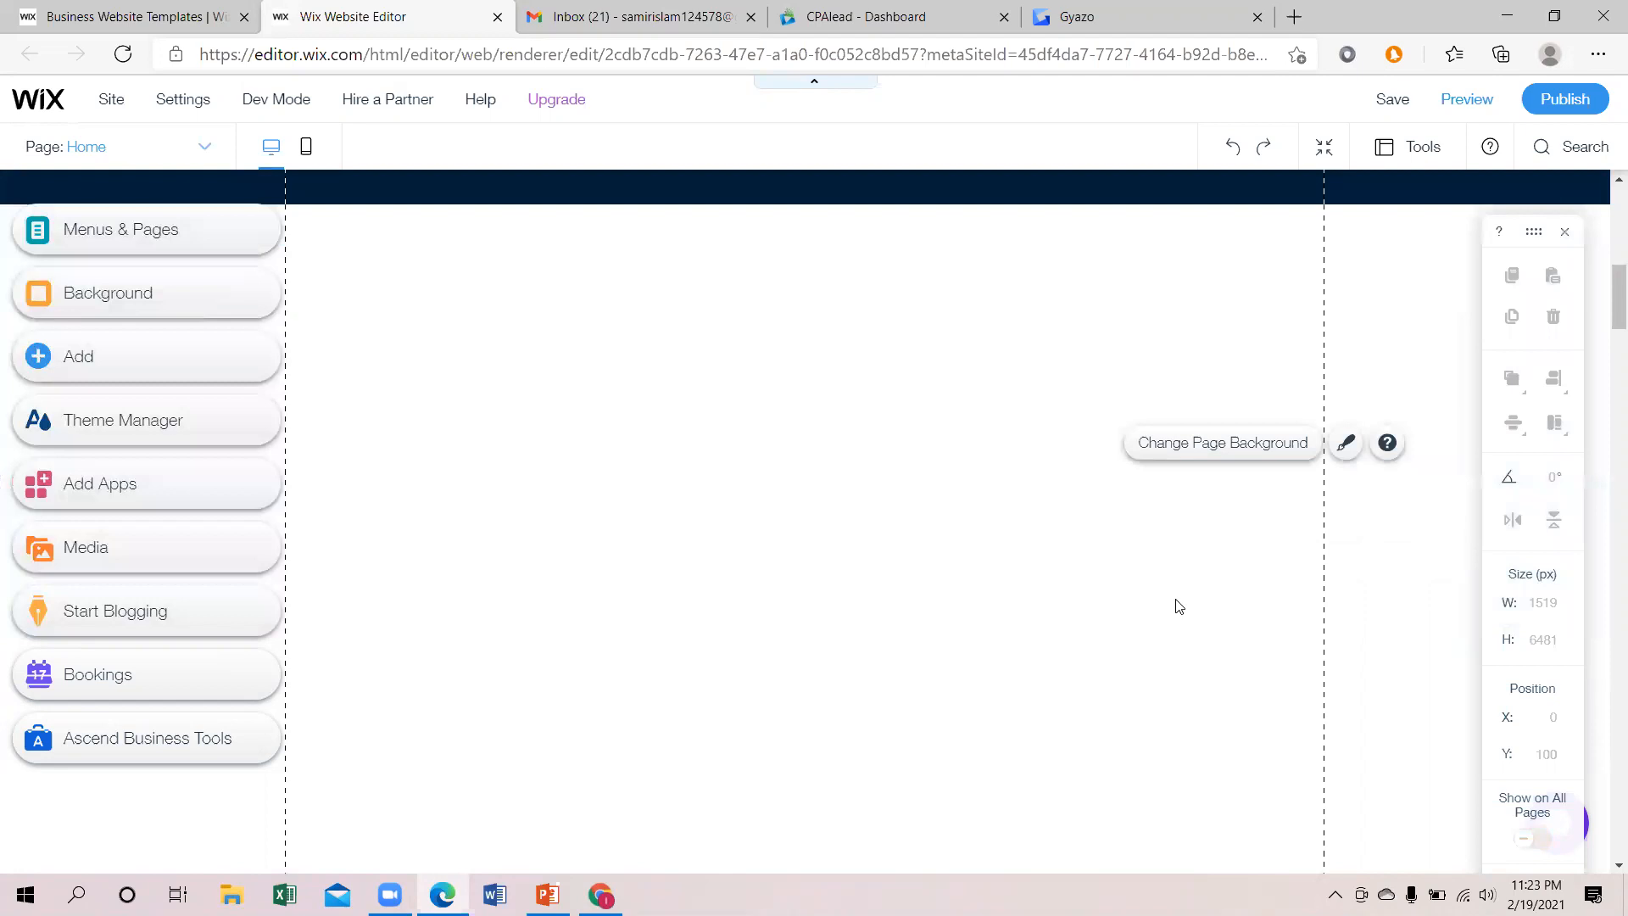
scroll(1178, 606, "down", 5)
scroll(1178, 605, "down", 10)
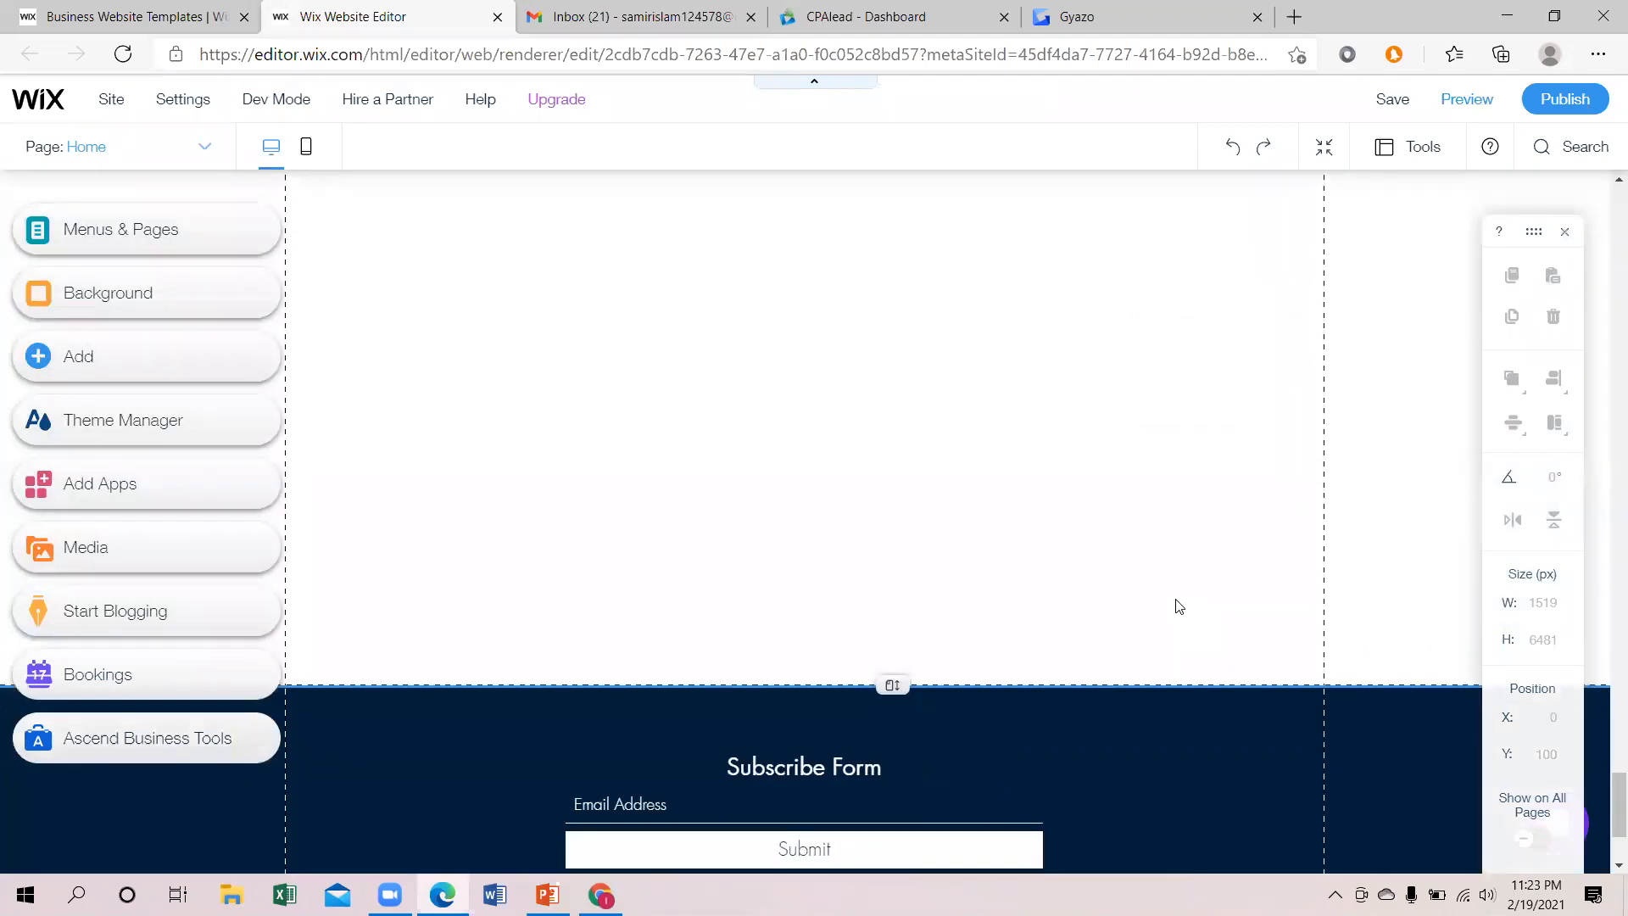
scroll(1177, 606, "down", 2)
left_click(1193, 726)
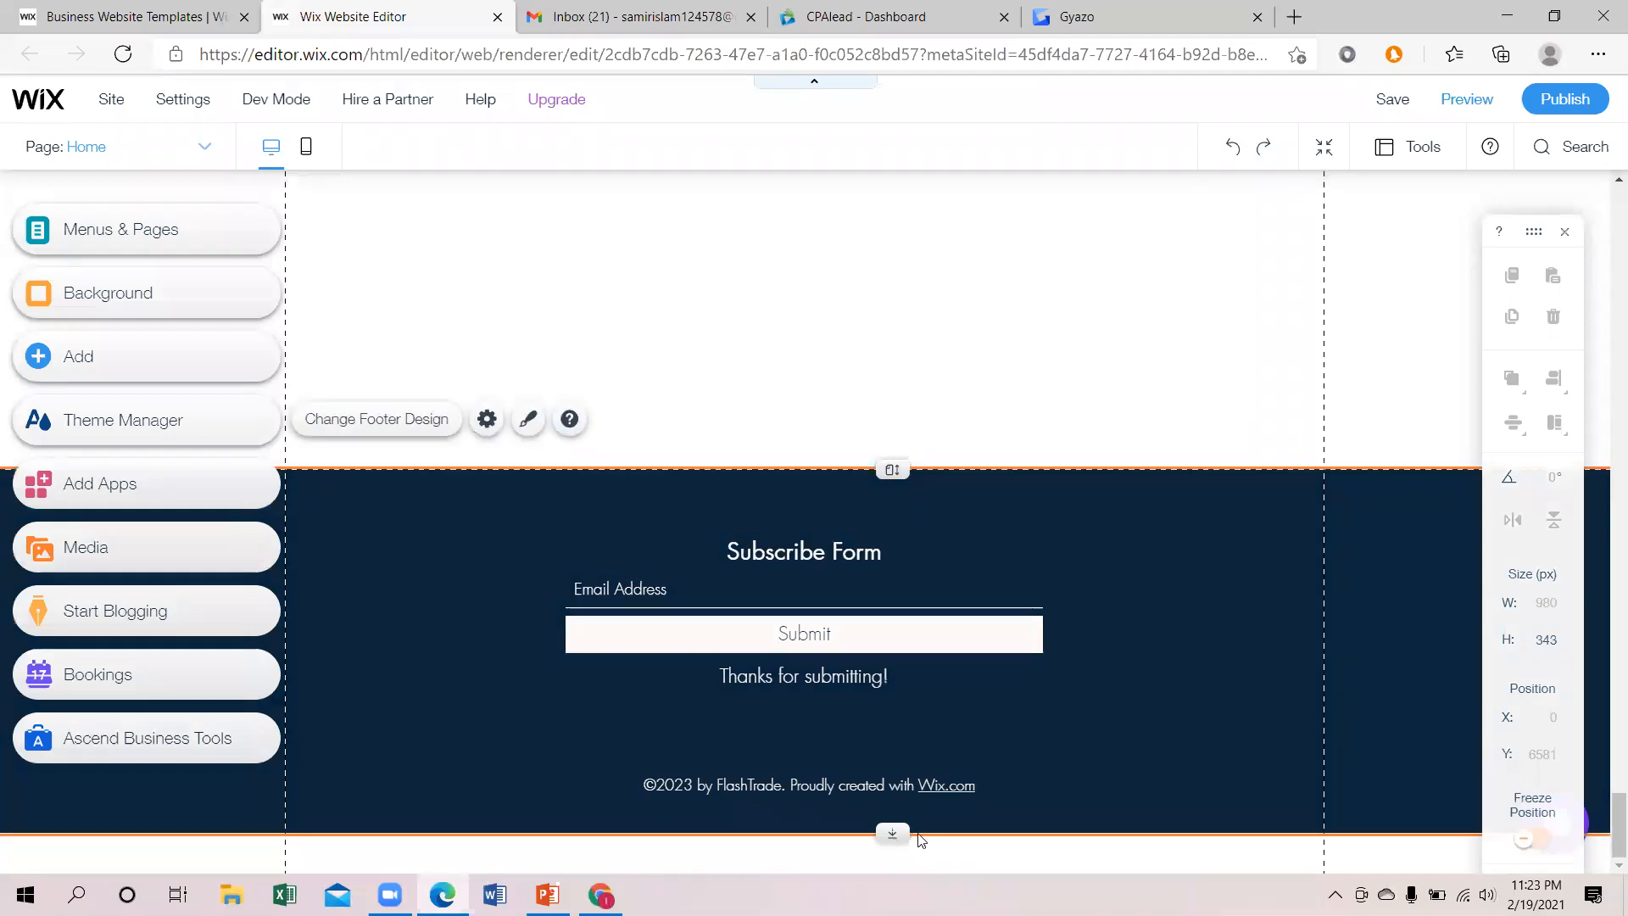
left_click_drag(892, 833, 896, 804)
left_click(908, 689)
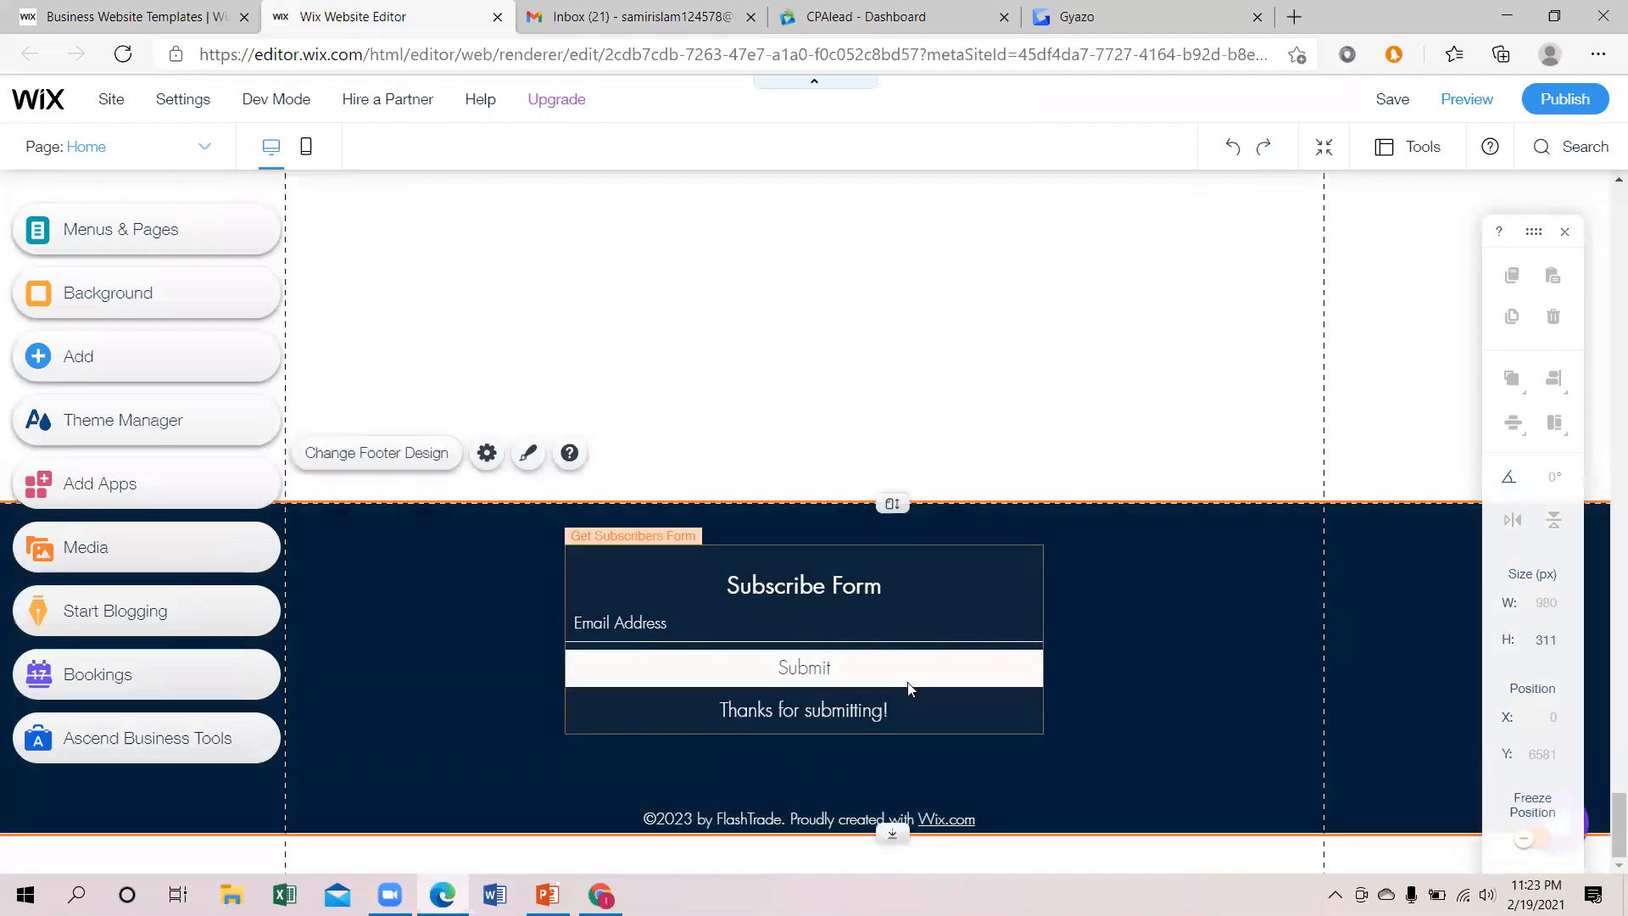
left_click_drag(893, 503, 916, 381)
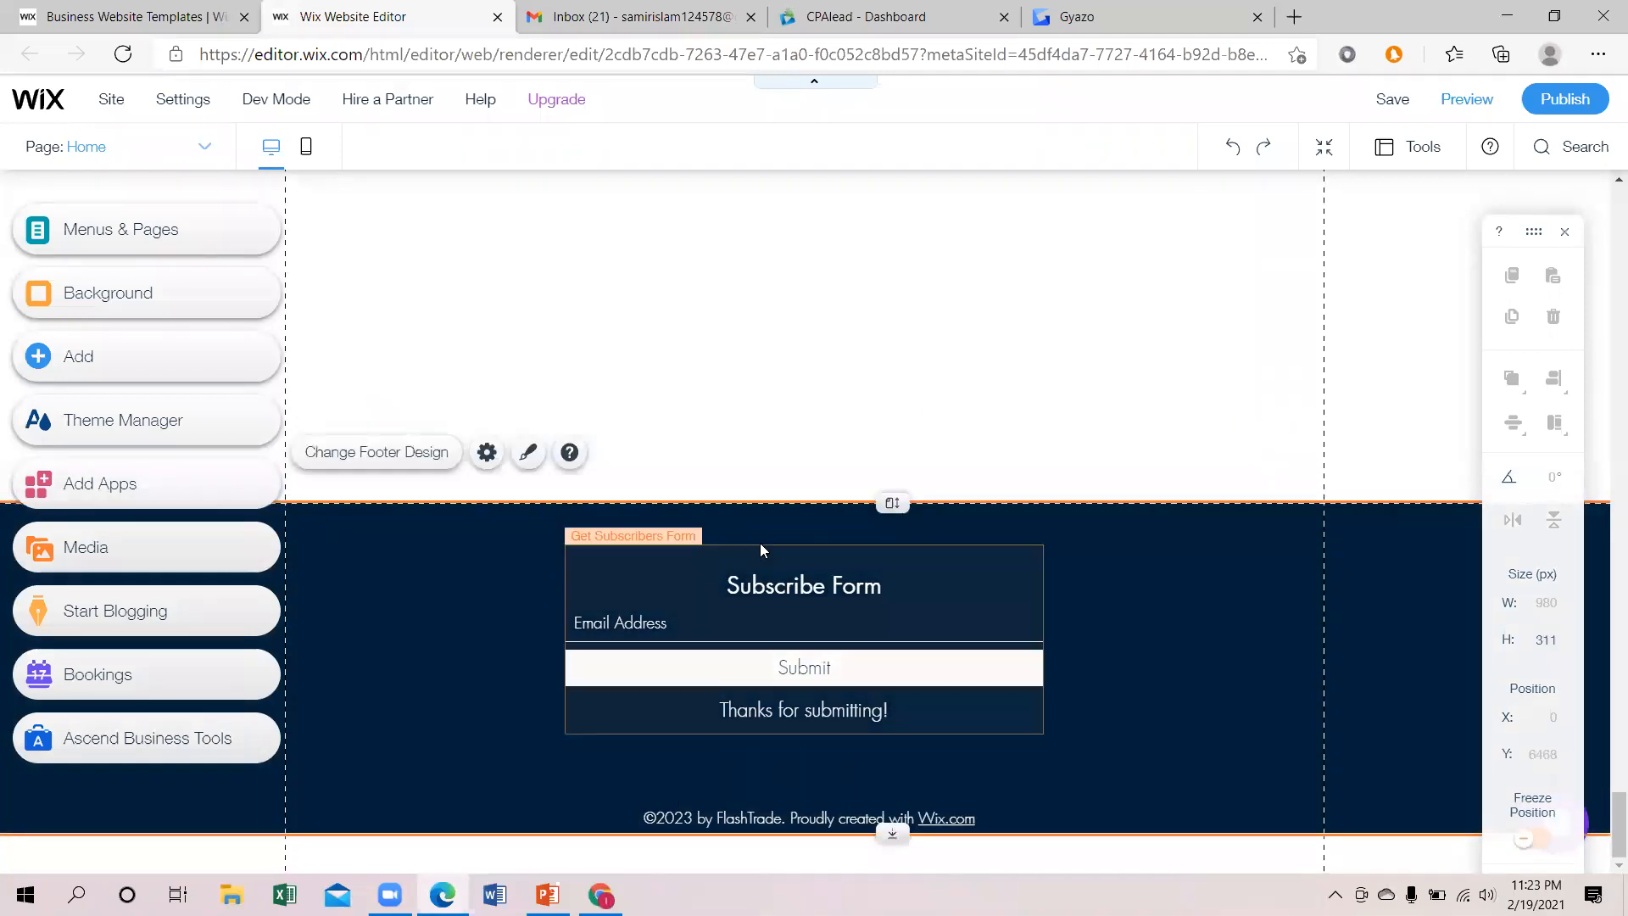
right_click(400, 578)
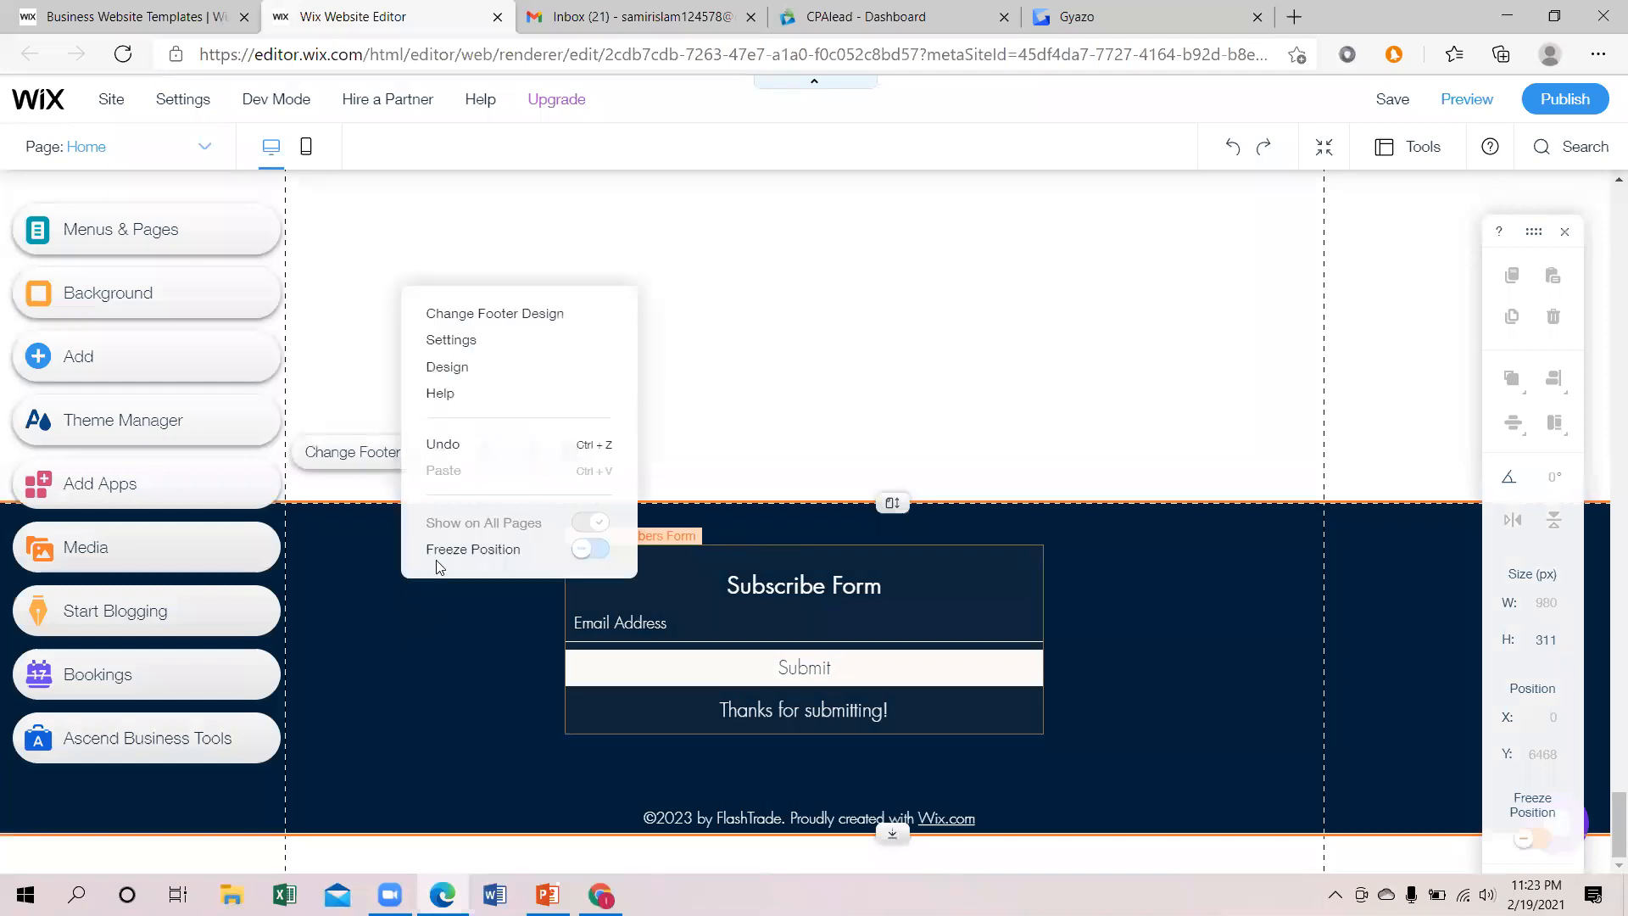
left_click(587, 549)
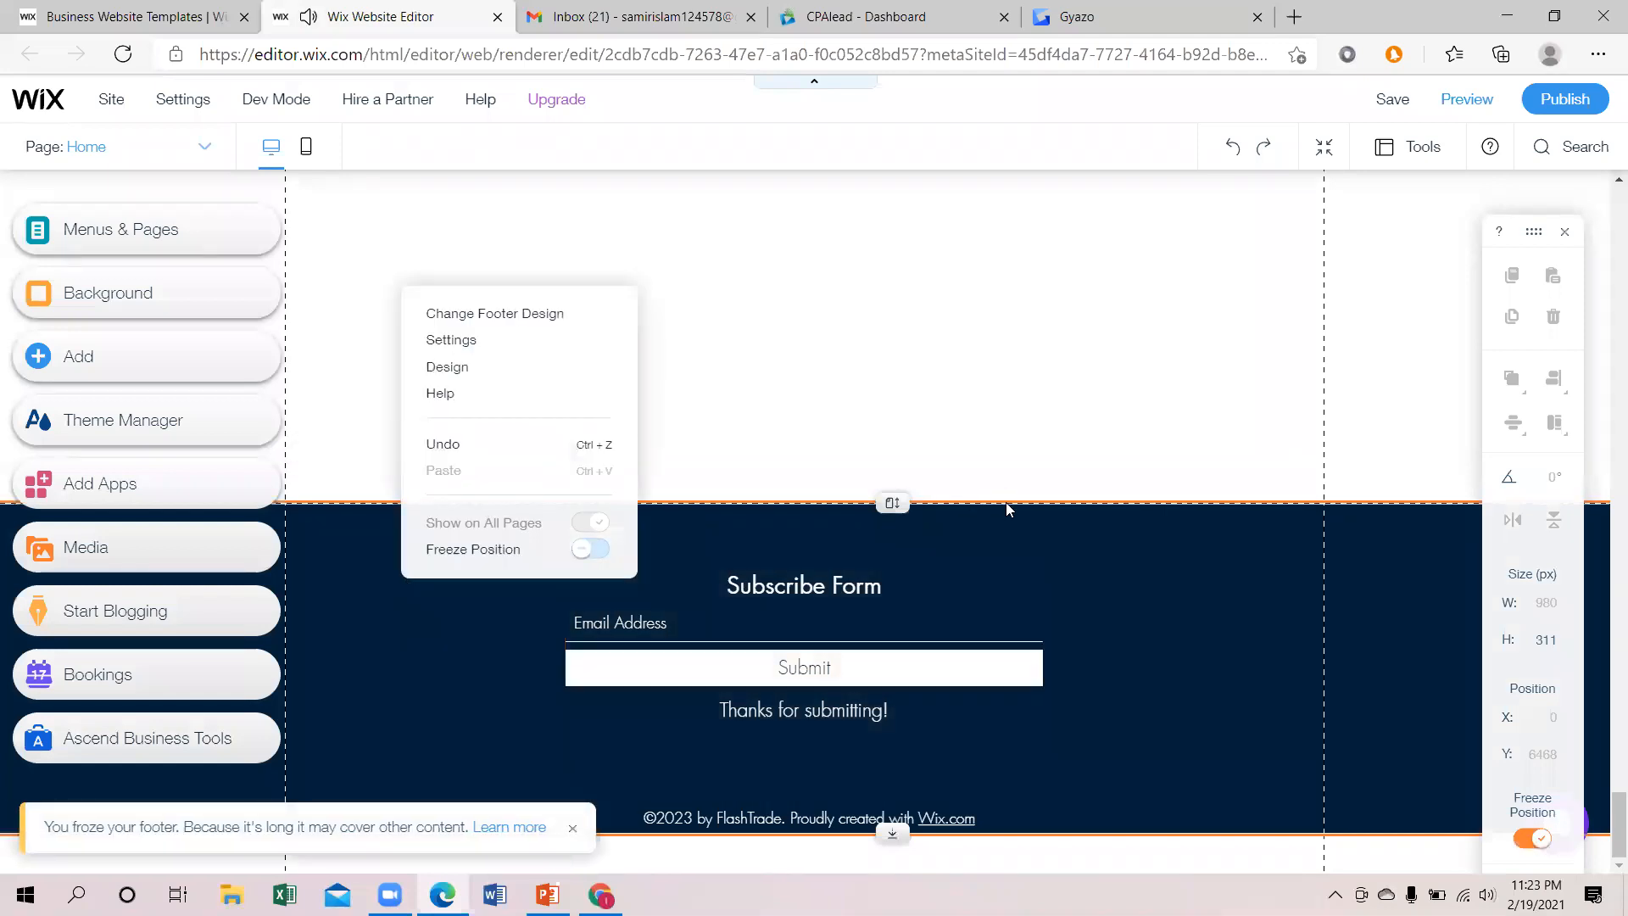
left_click(961, 505)
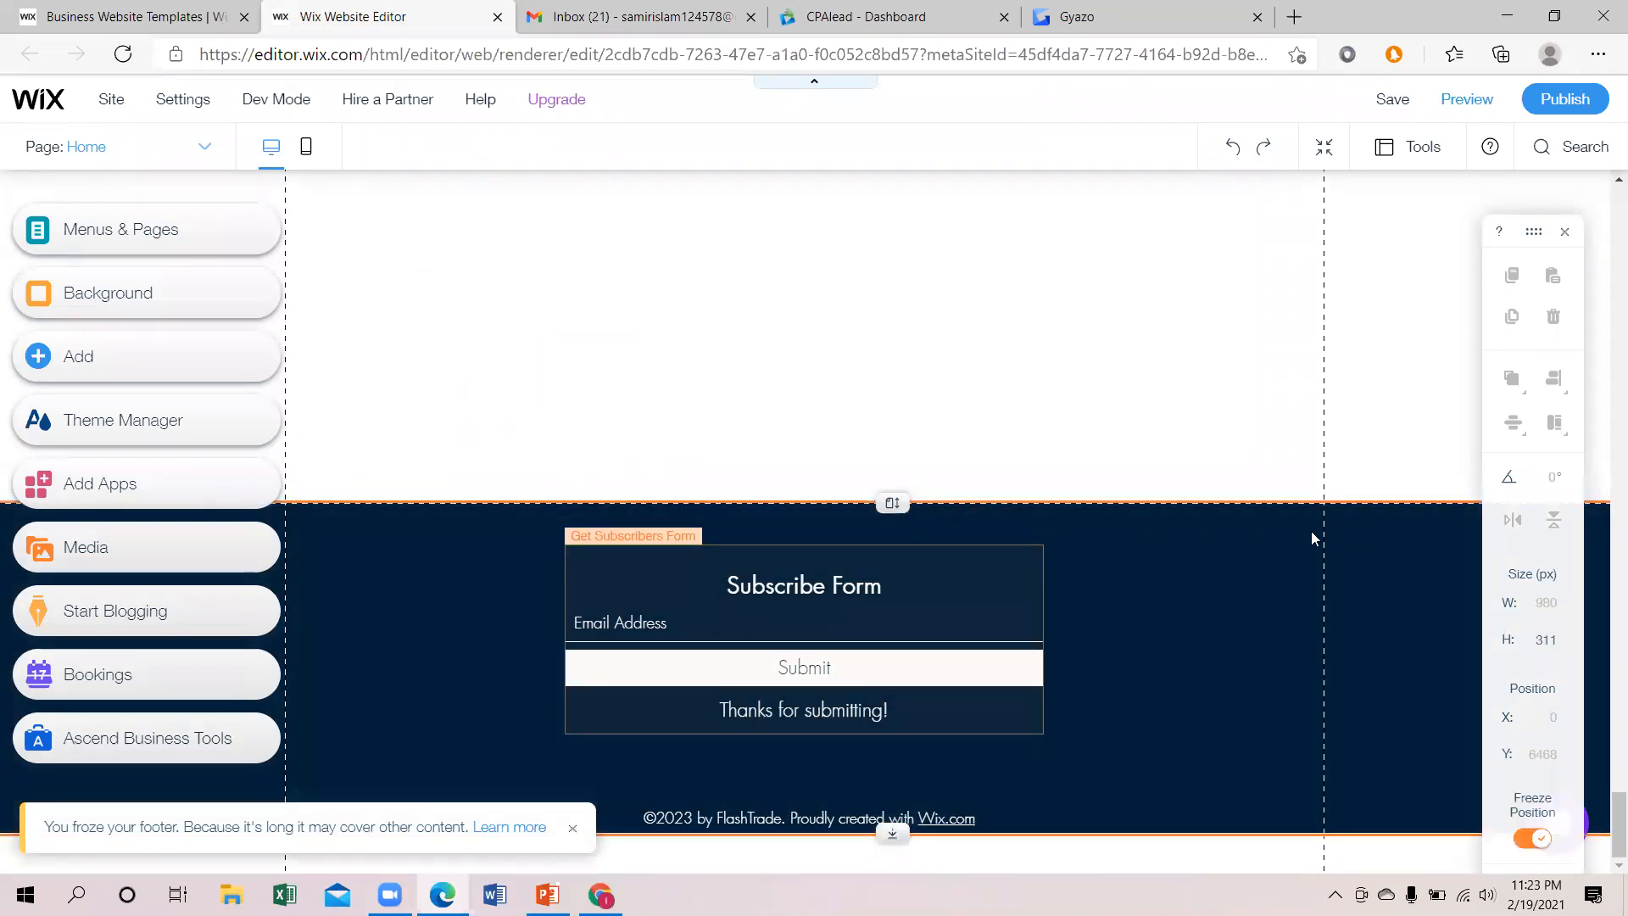
left_click_drag(887, 500, 905, 196)
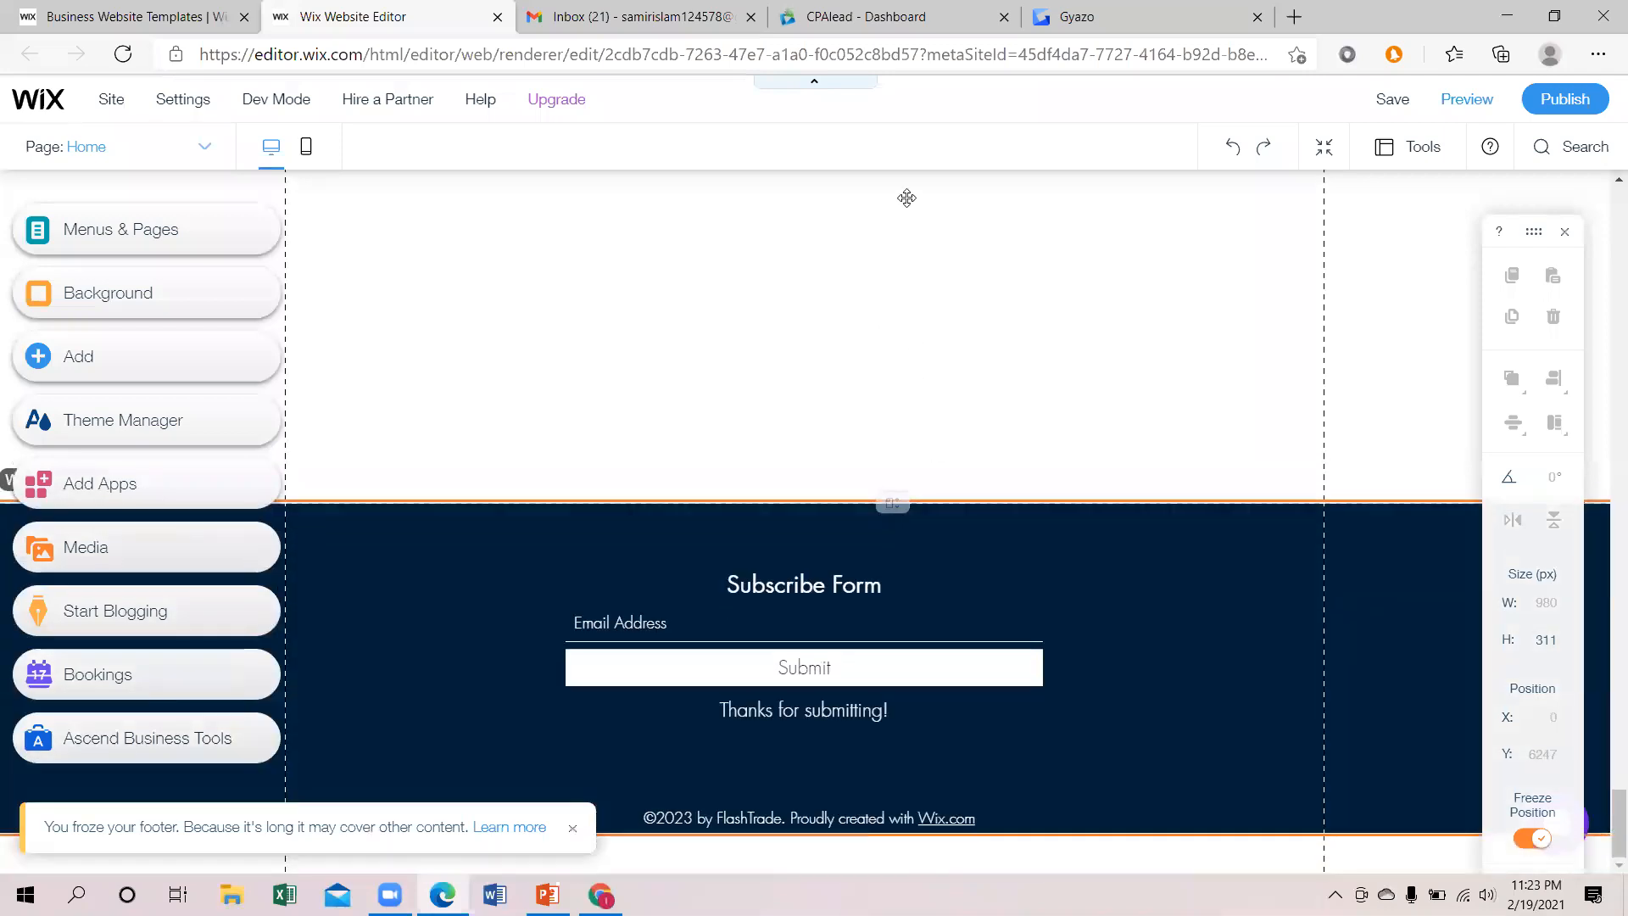
scroll(956, 400, "up", 5)
left_click(1533, 839)
scroll(1151, 636, "down", 3)
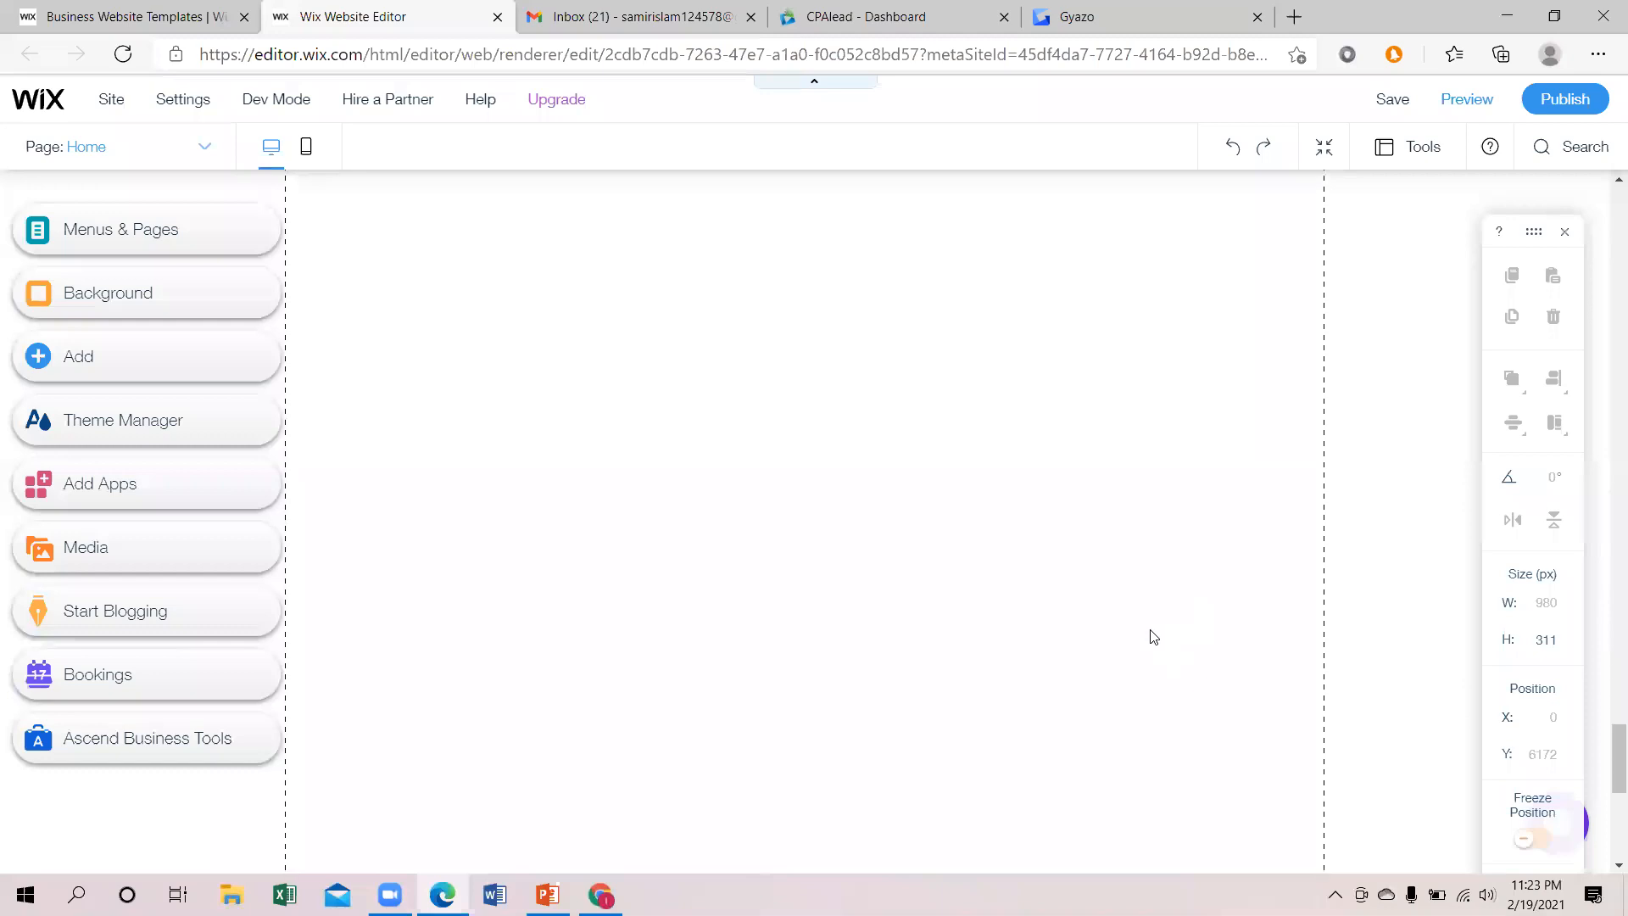
left_click_drag(892, 503, 872, 365)
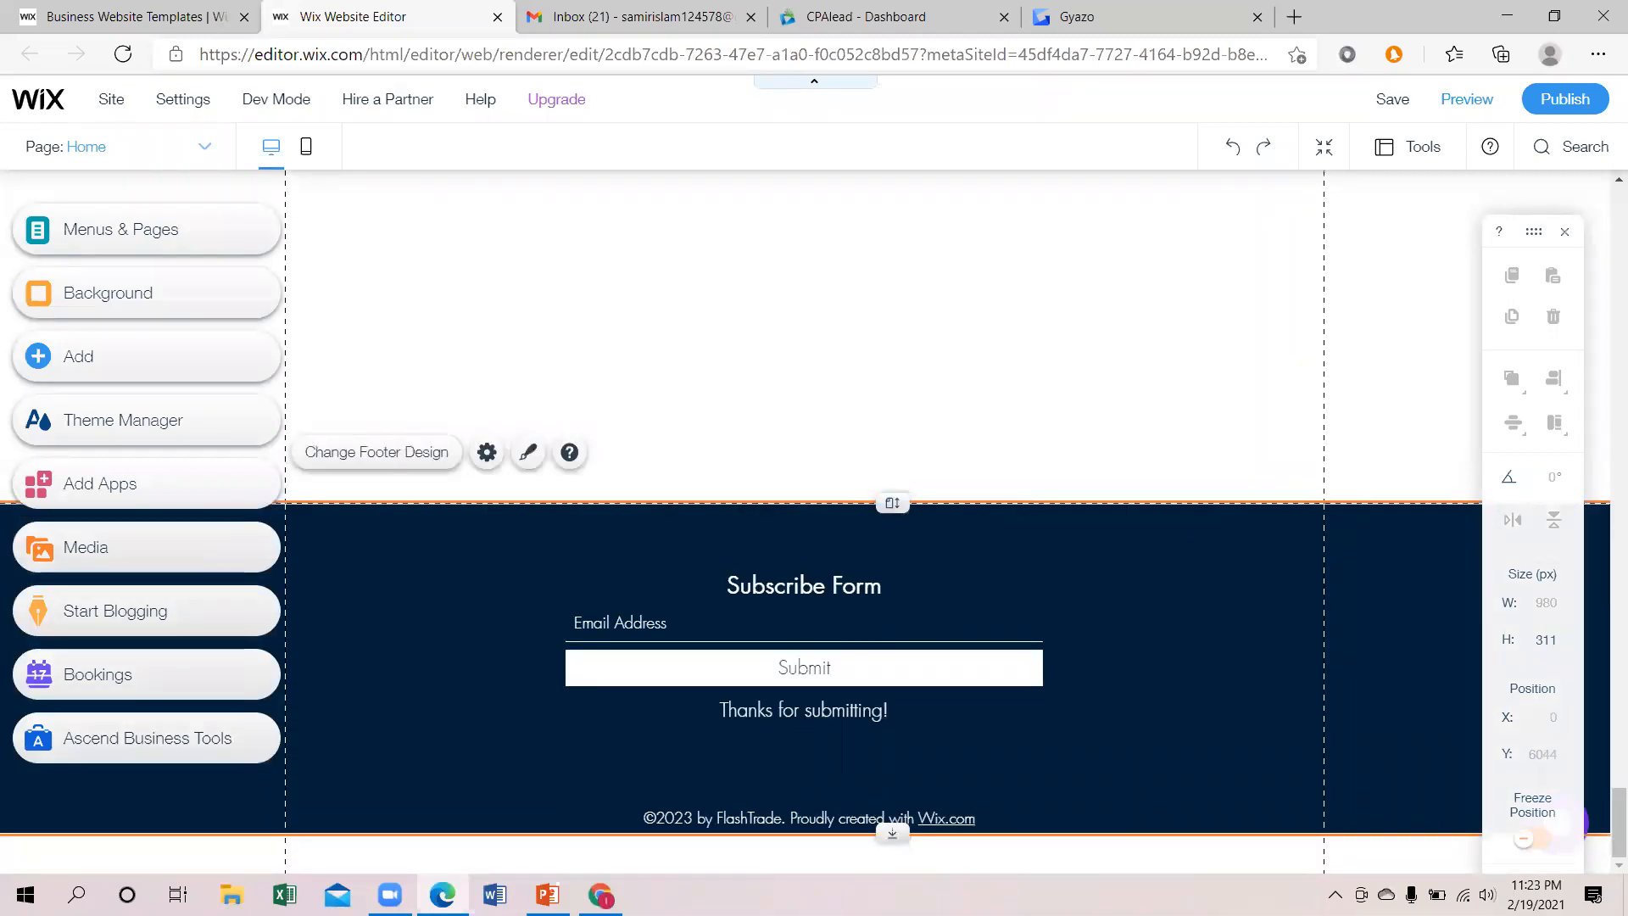
scroll(825, 673, "up", 5)
scroll(823, 680, "up", 10)
scroll(827, 683, "up", 5)
Step: Stretch the navy hero strip downward to about 1355 px tall
left_click(878, 685)
left_click_drag(879, 689, 898, 880)
scroll(856, 391, "down", 5)
left_click_drag(892, 322, 940, 777)
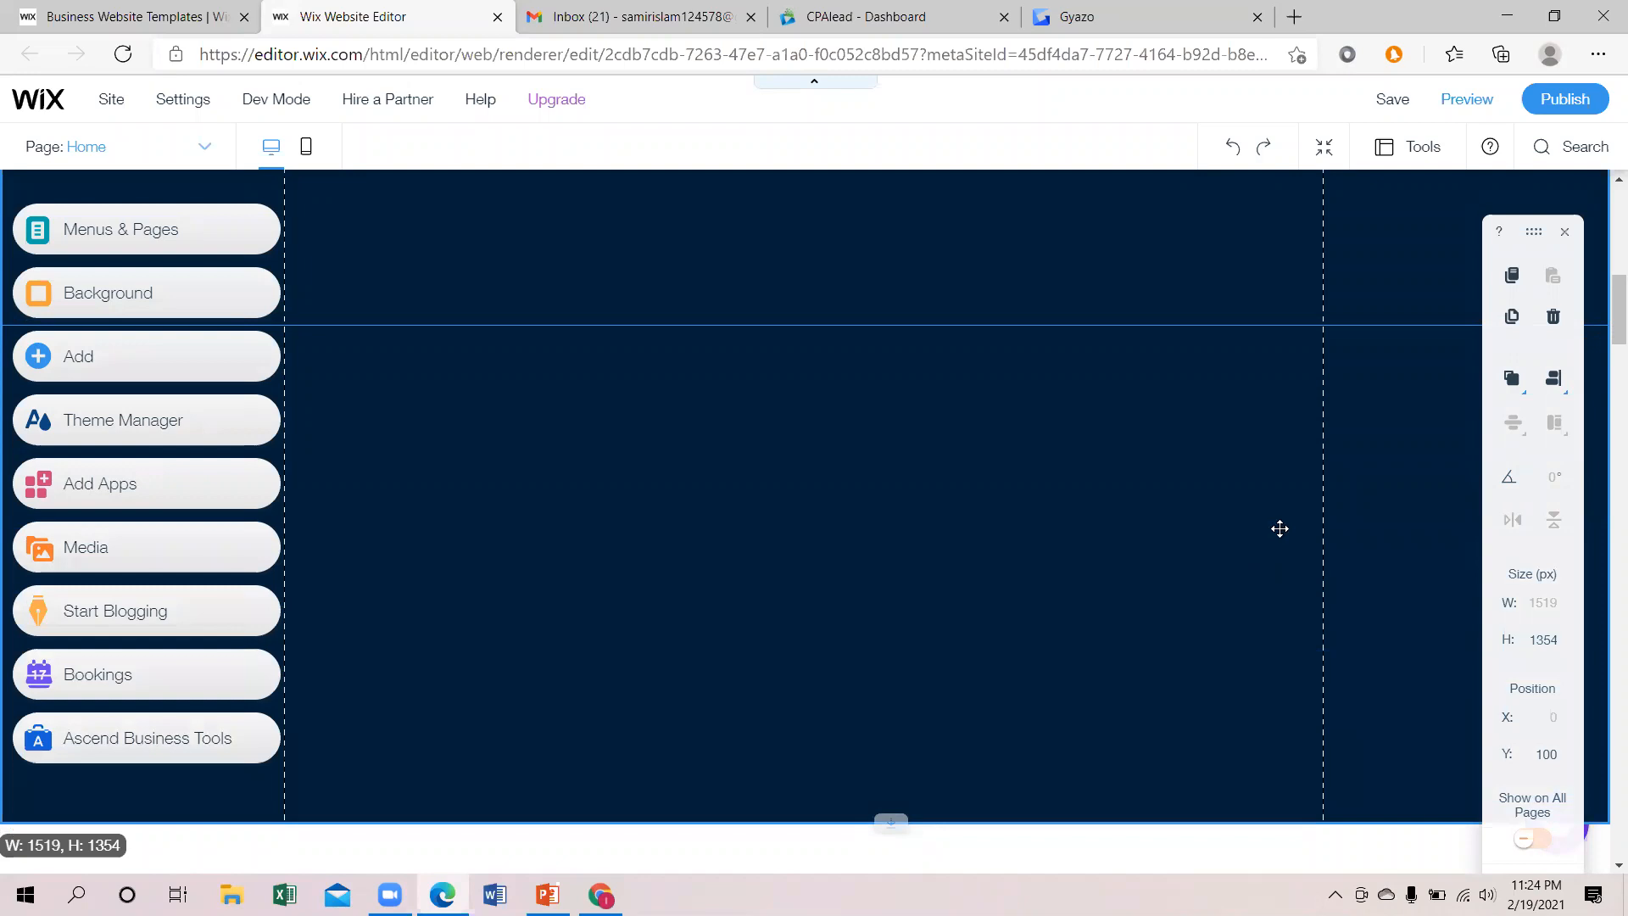
scroll(1280, 529, "up", 8)
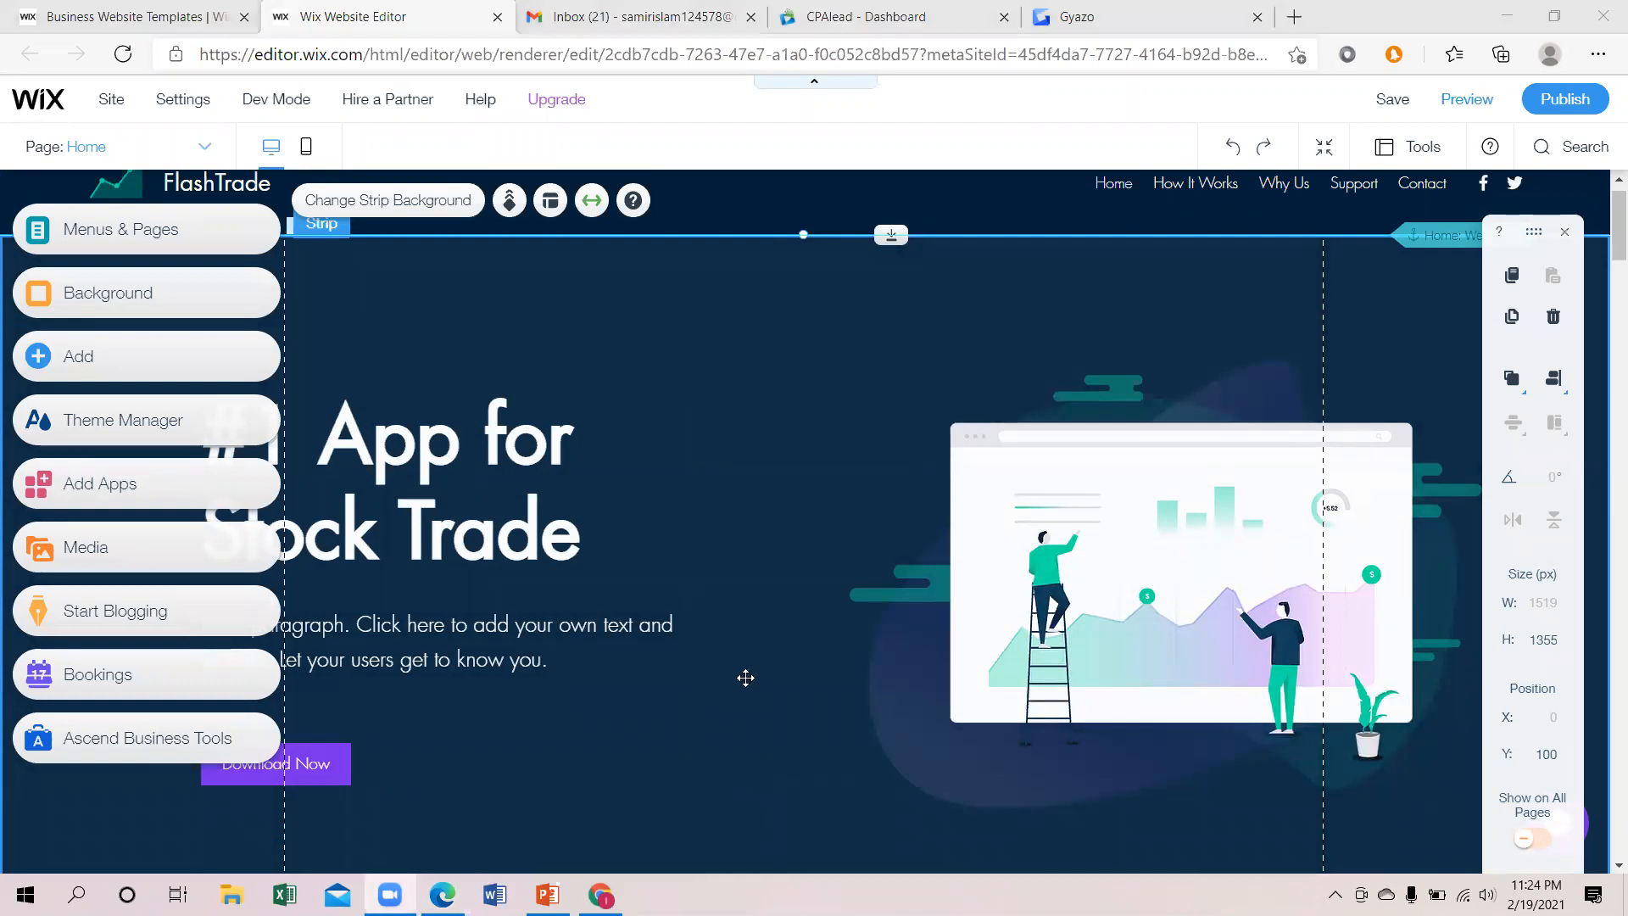
scroll(744, 677, "down", 3)
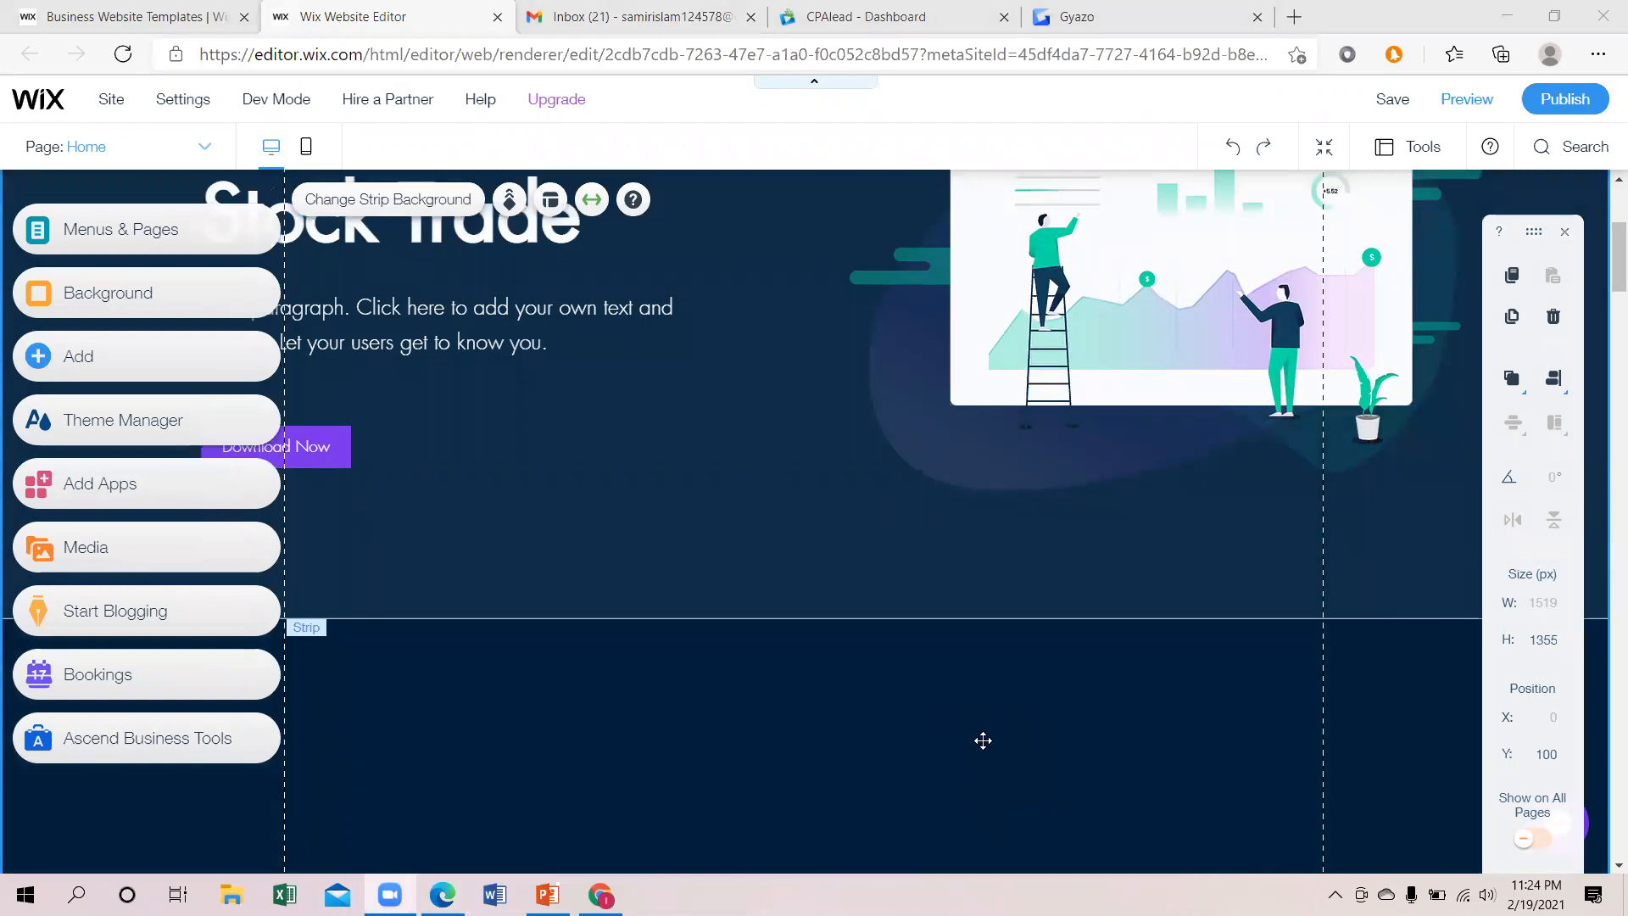
scroll(983, 741, "down", 6)
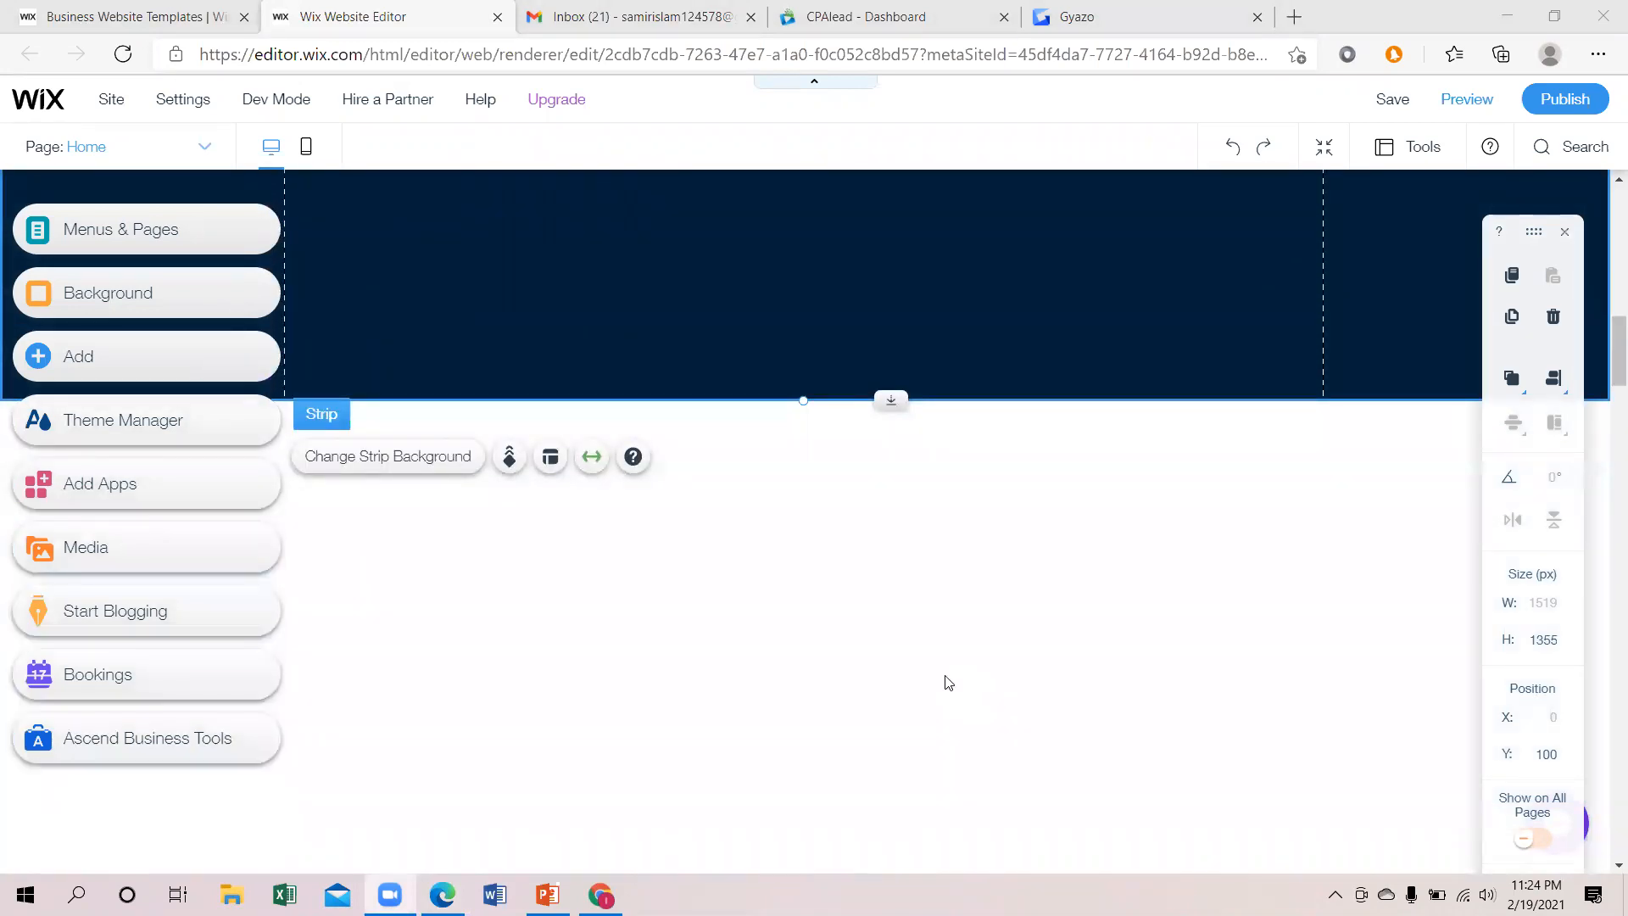
scroll(918, 674, "up", 12)
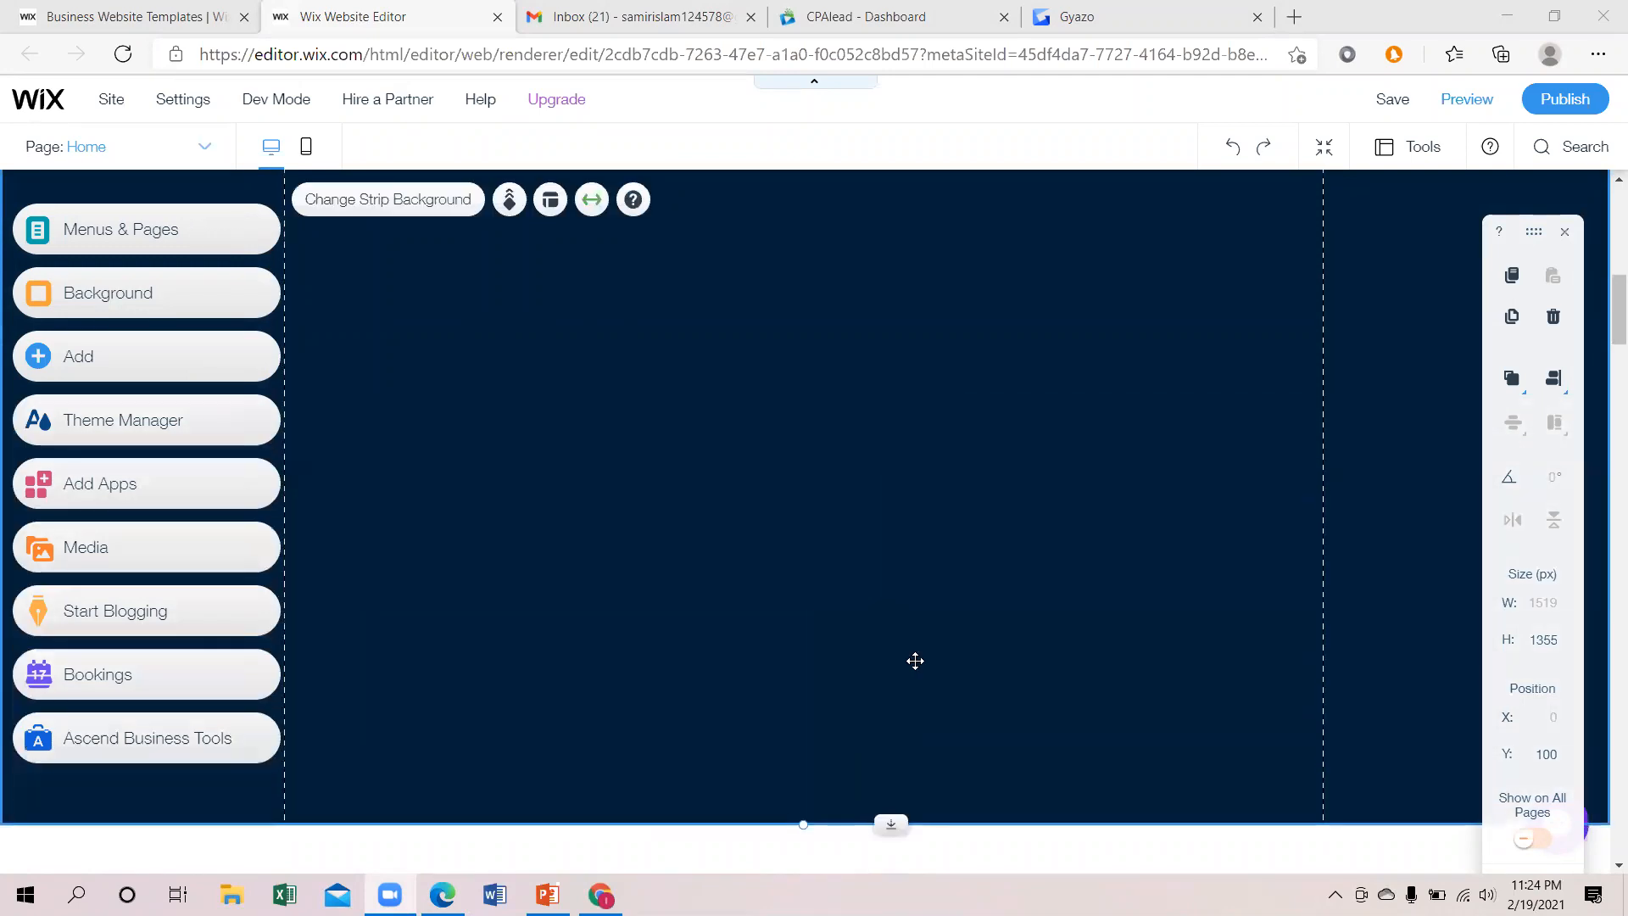
scroll(917, 658, "up", 1)
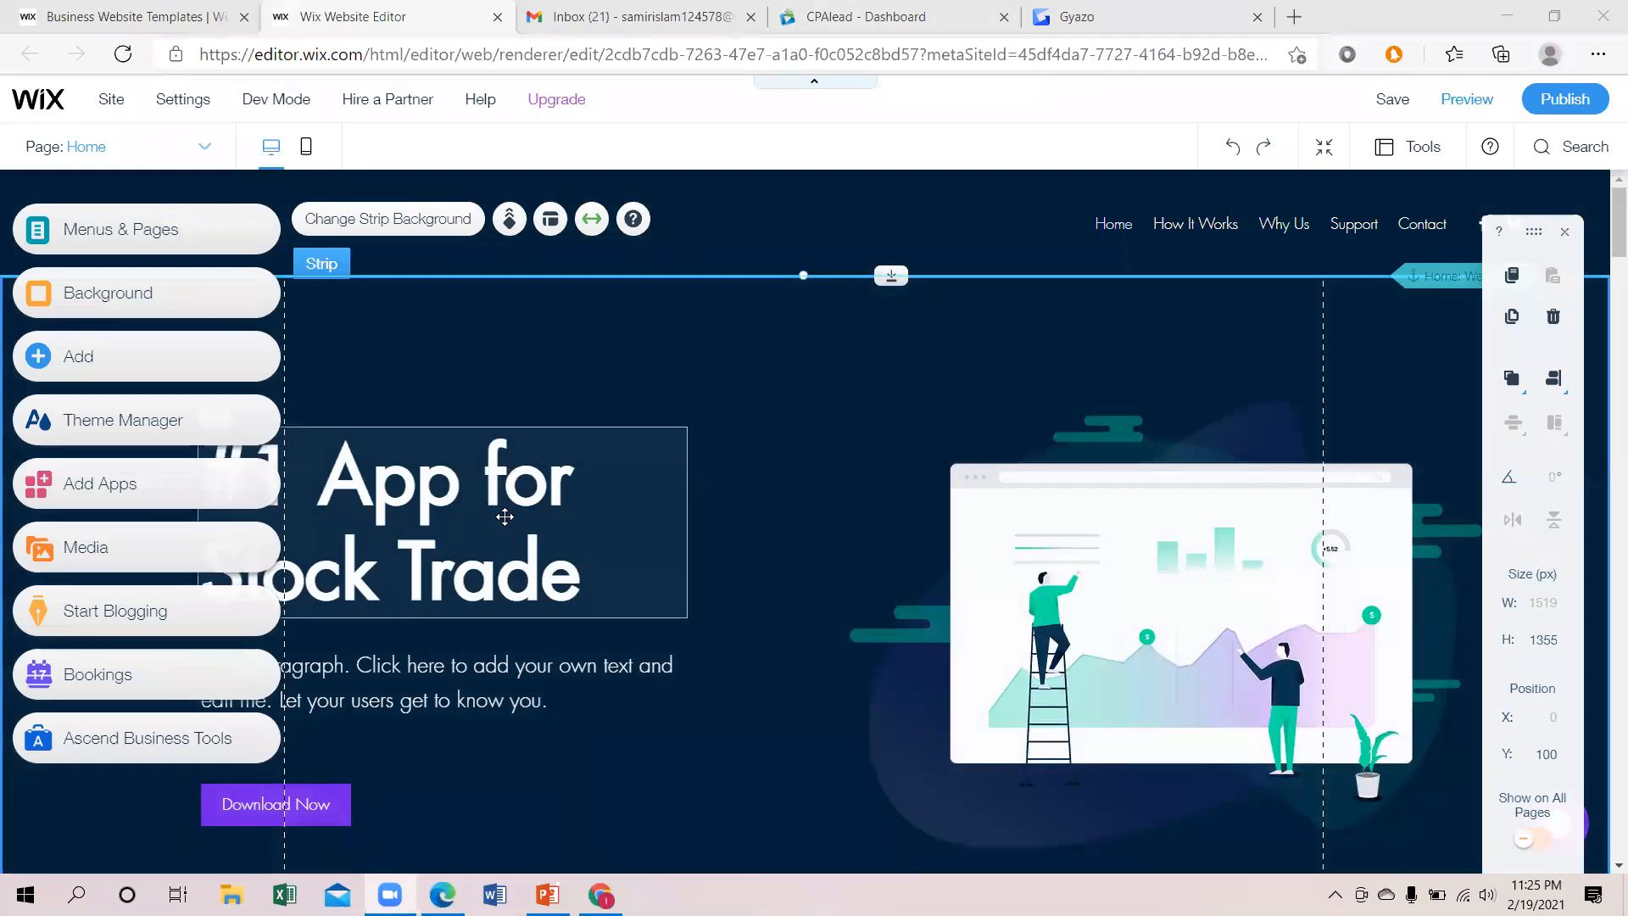
Step: Replace the hero heading with 'Get The Google Play Store Gift Card For Free!'
left_click(541, 553)
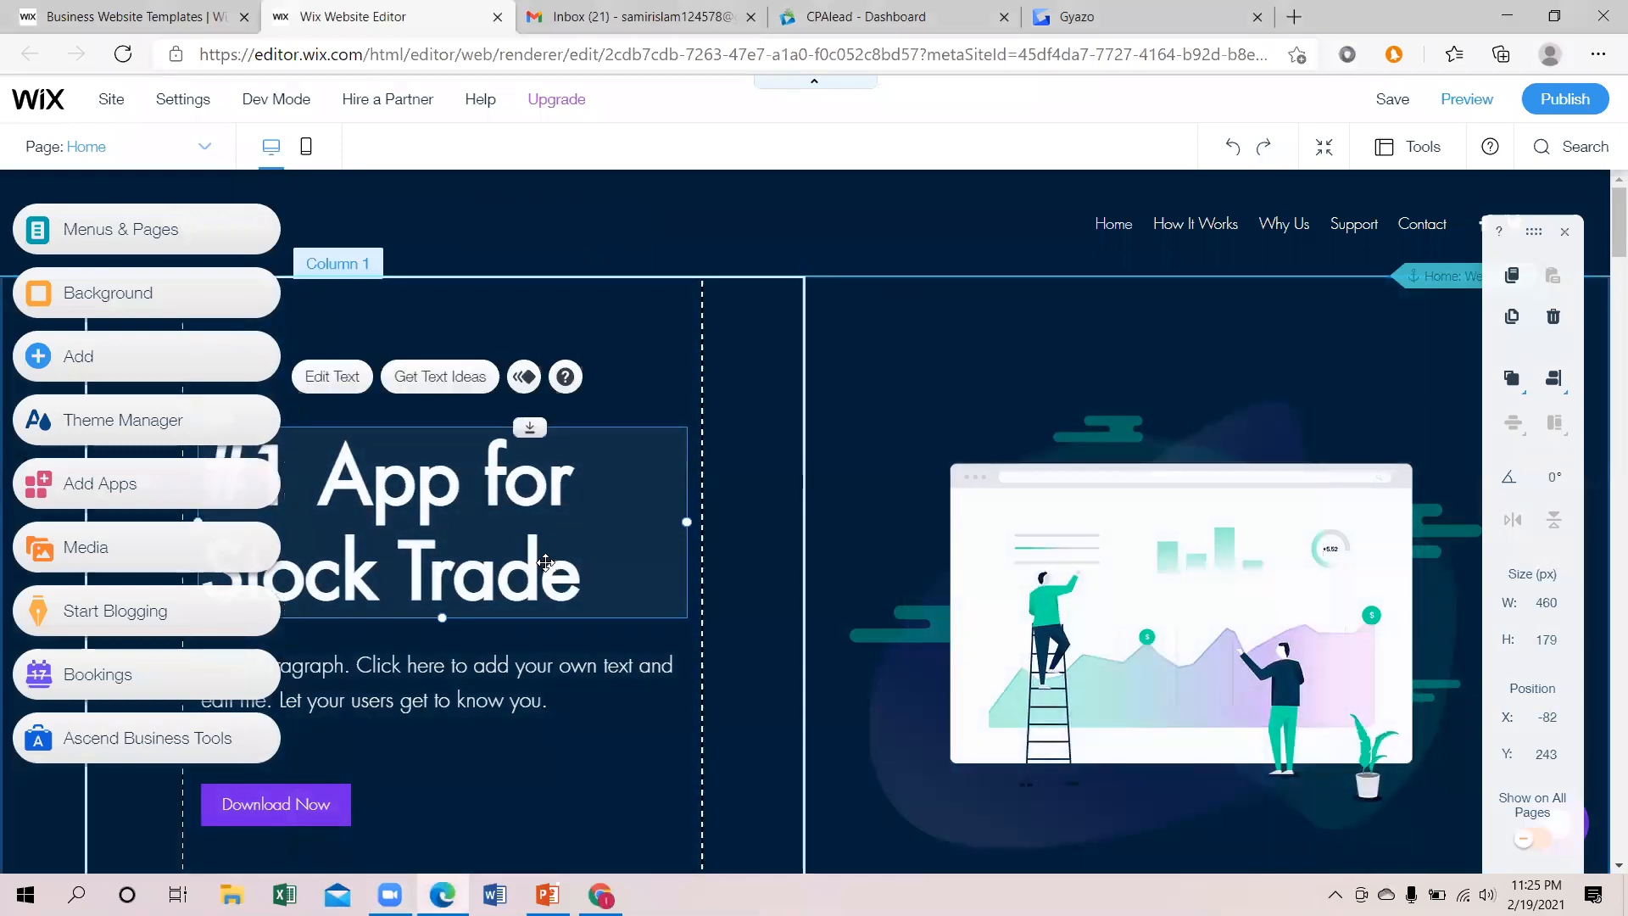
double_click(545, 559)
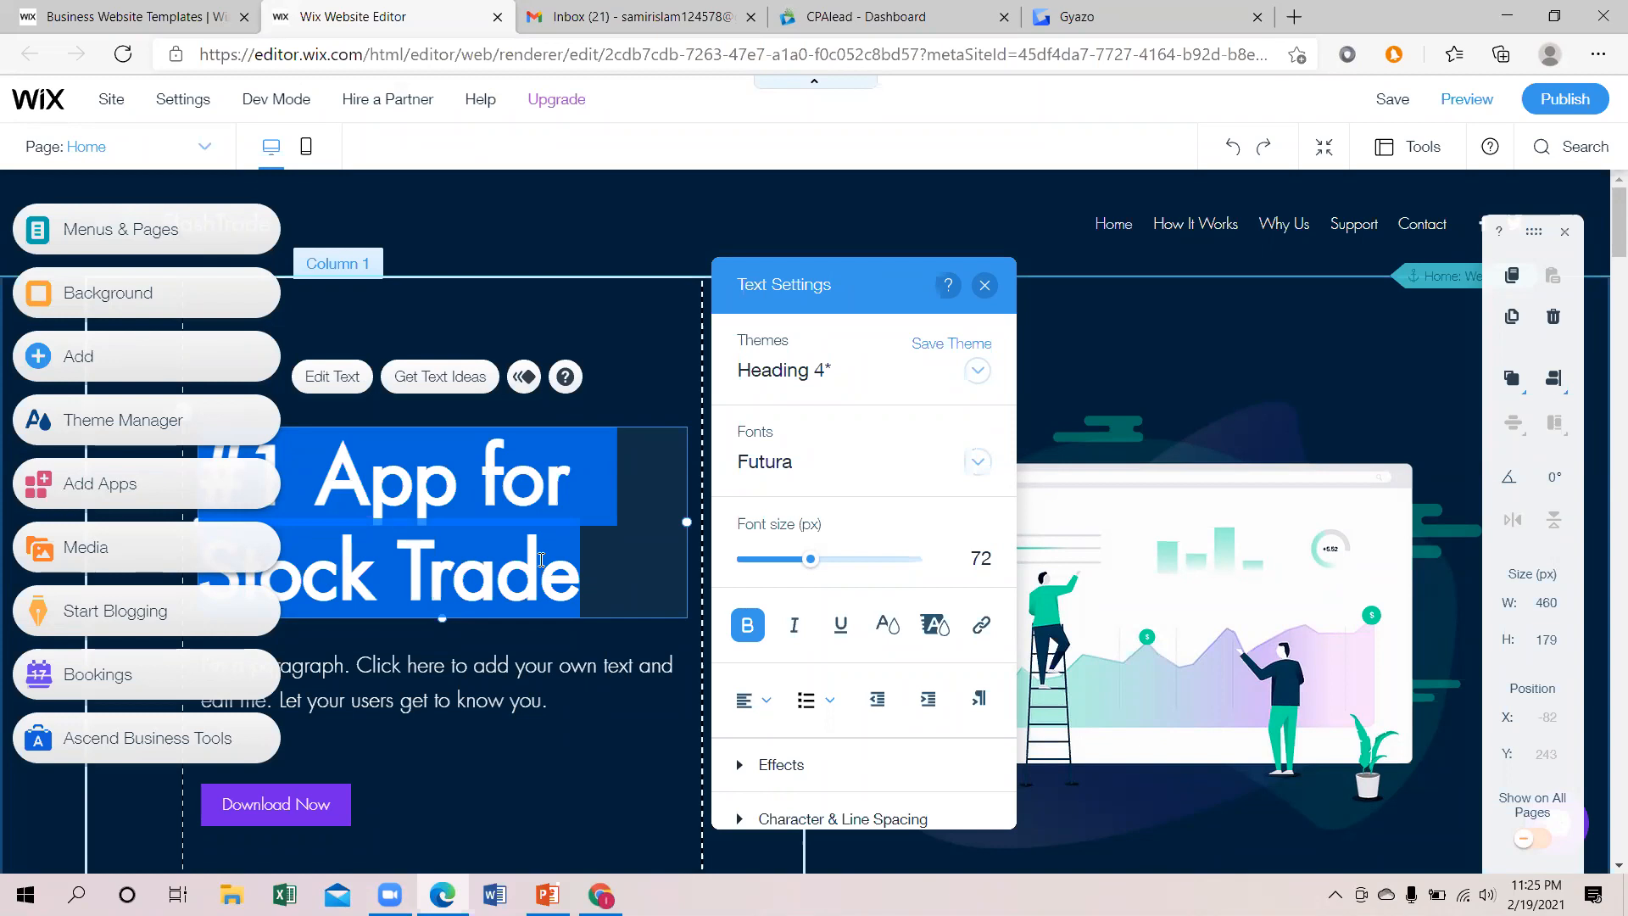
key("BackSpace")
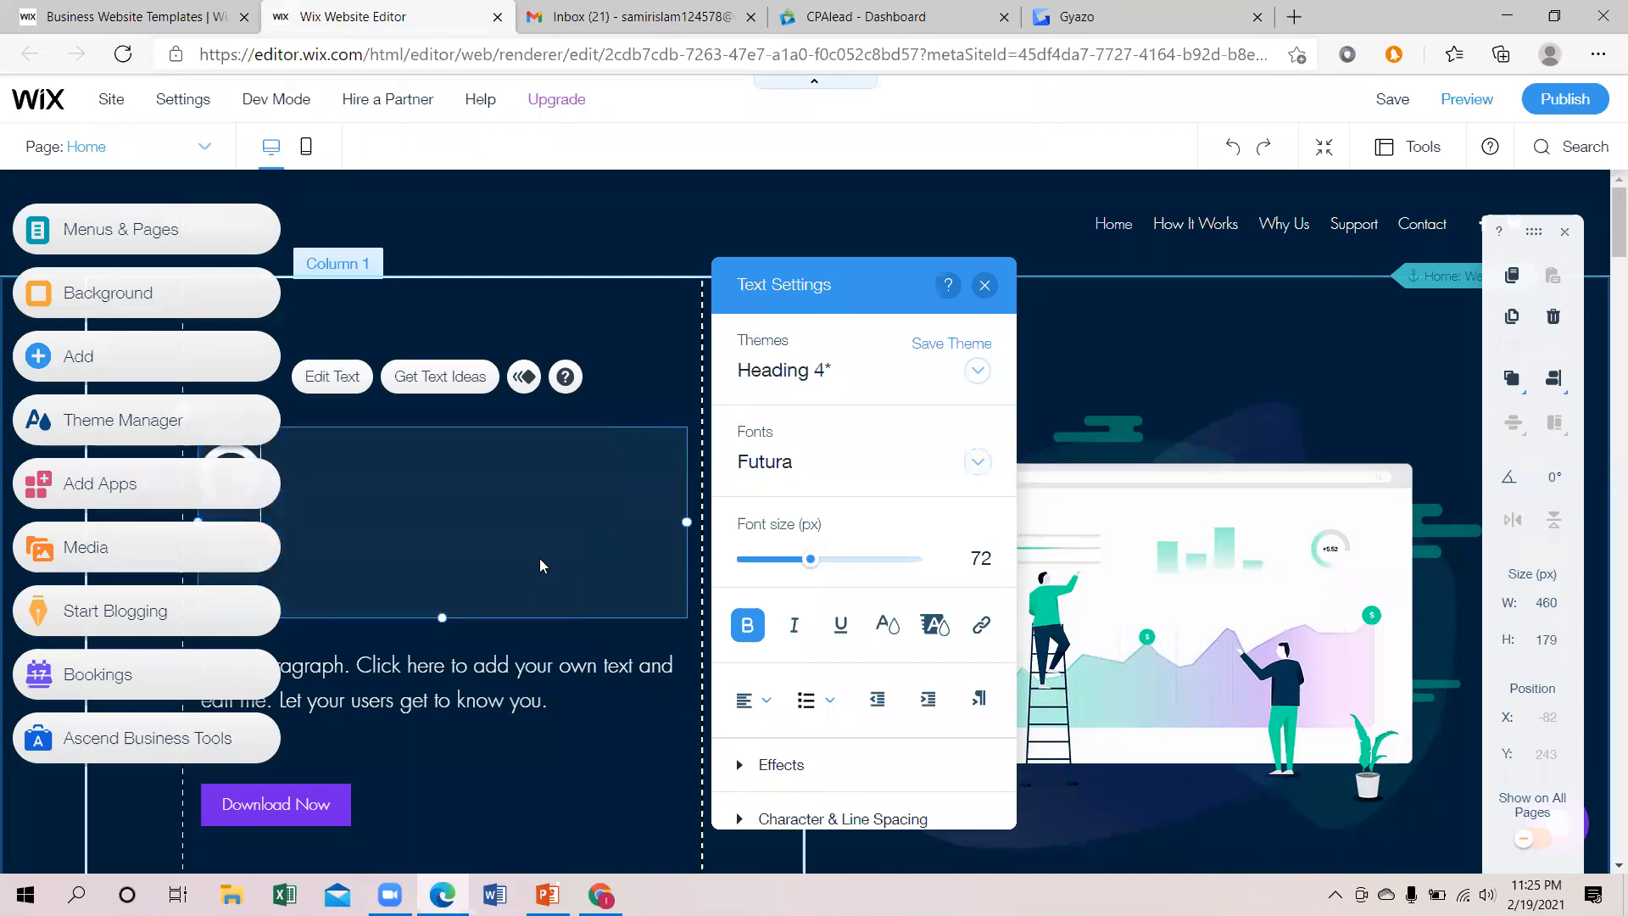
type("Get The G")
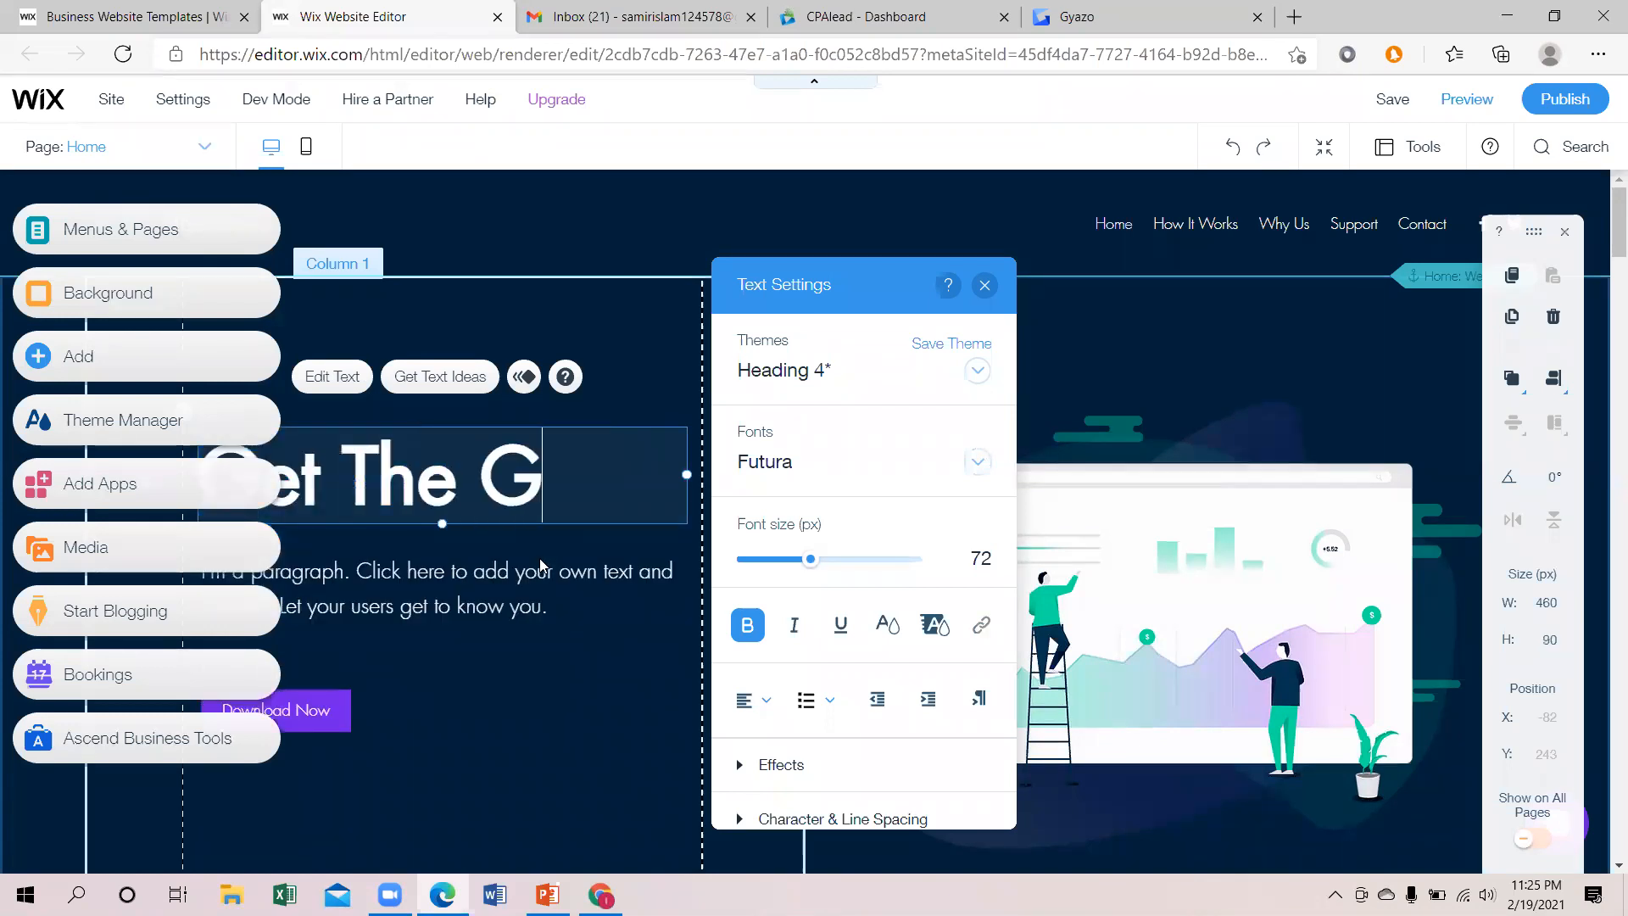
type("oogle Play Store")
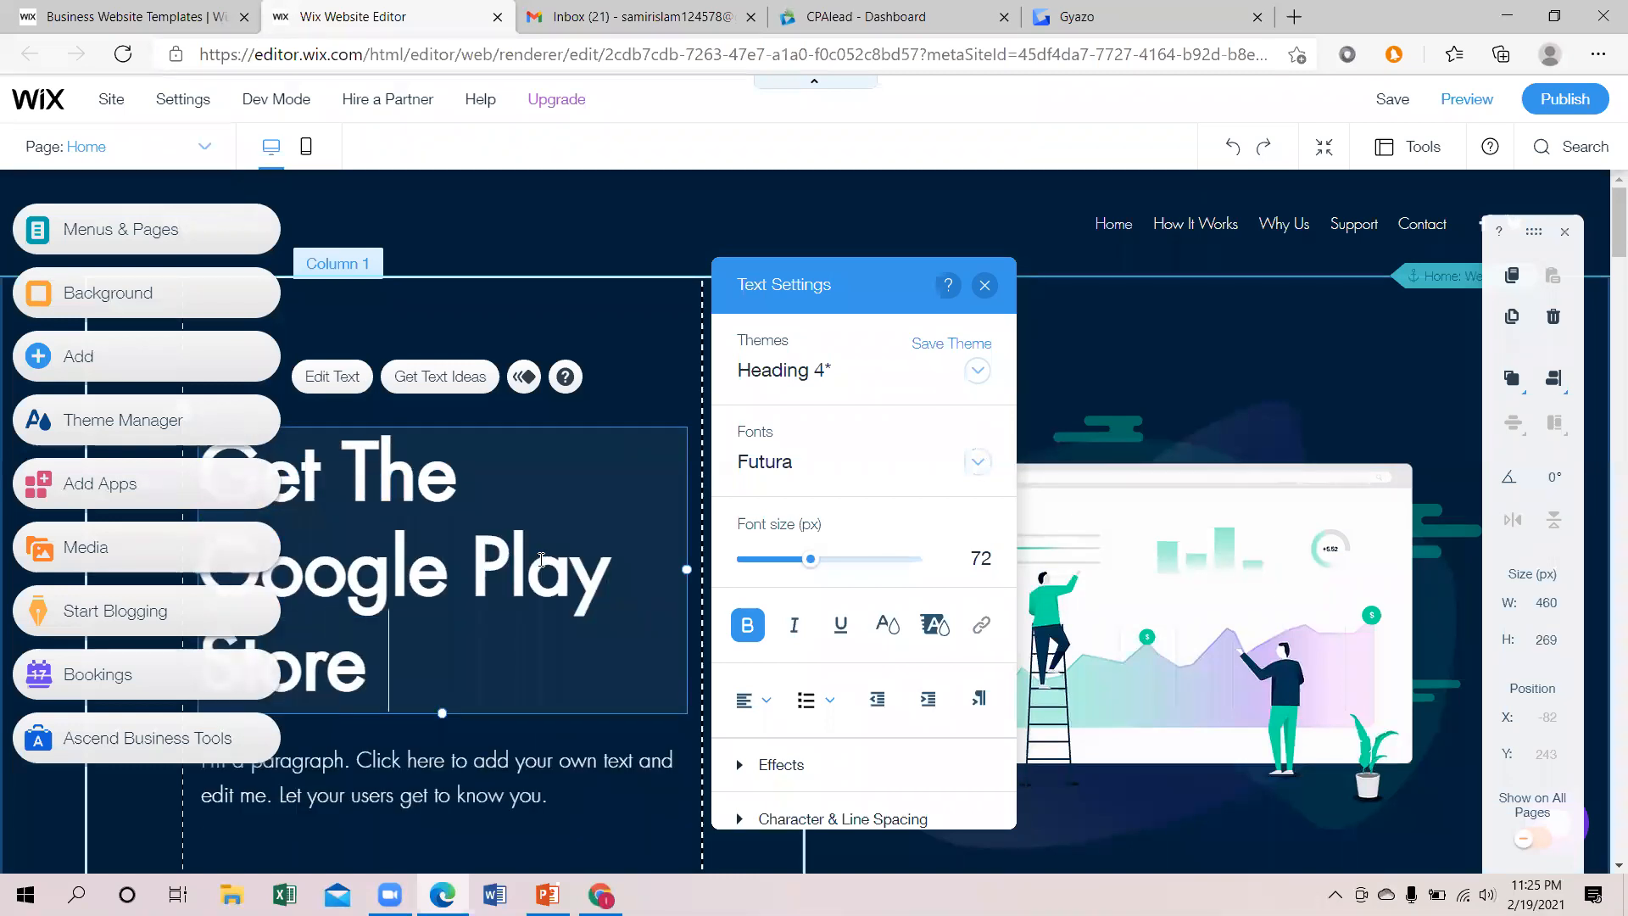
type(" Gidt")
key("BackSpace")
key("BackSpace")
type("ft Card")
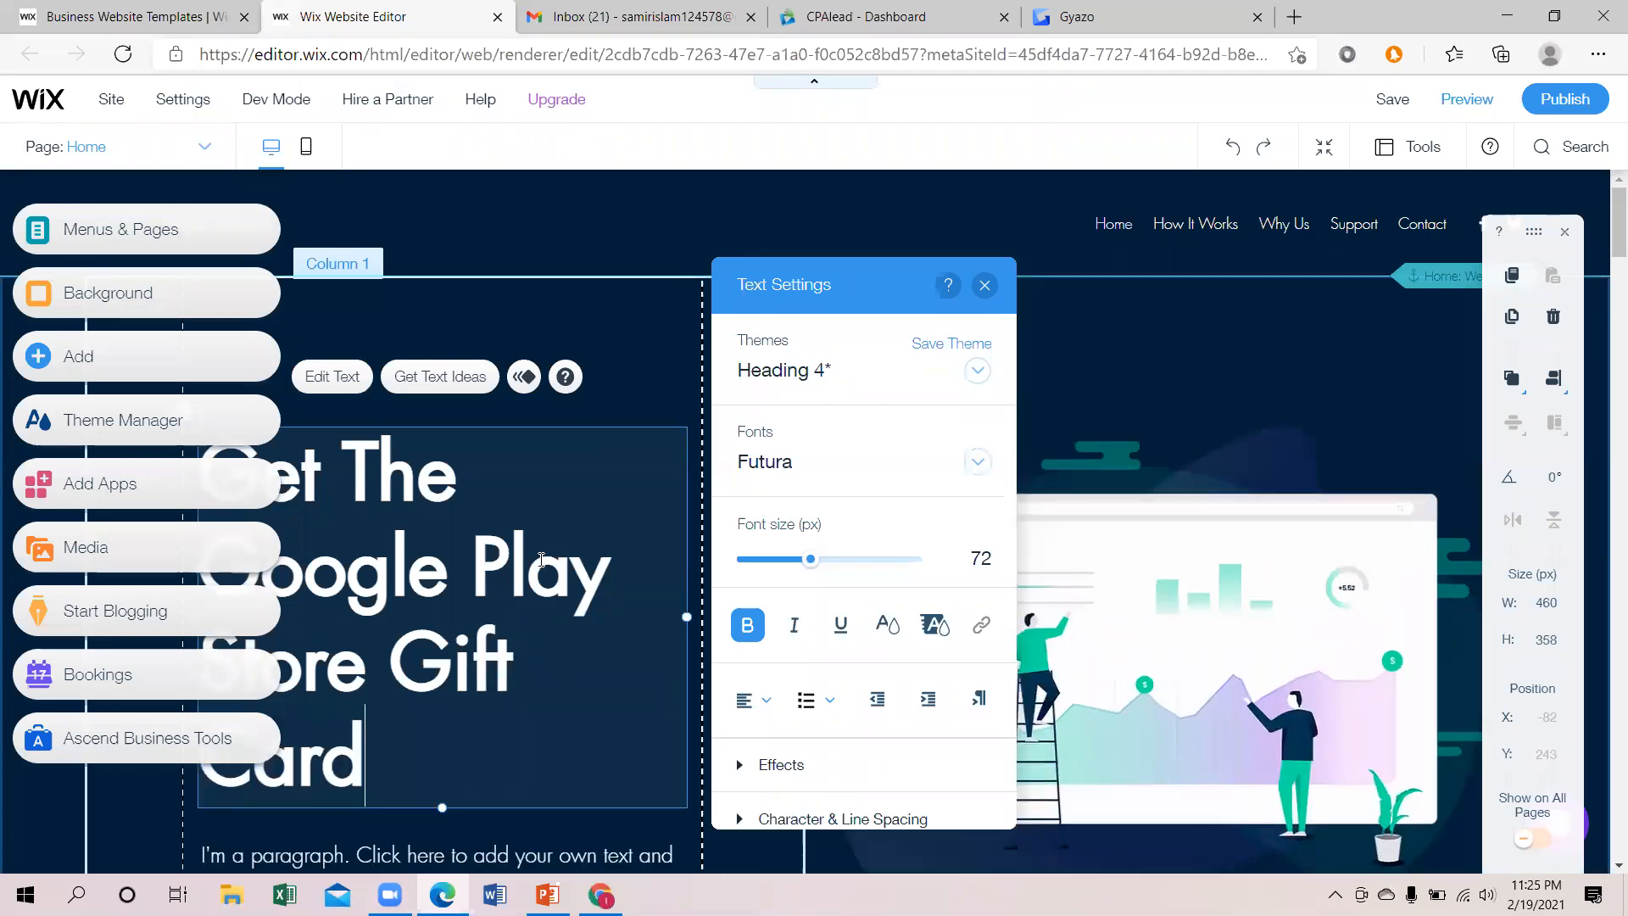
type(" Fr")
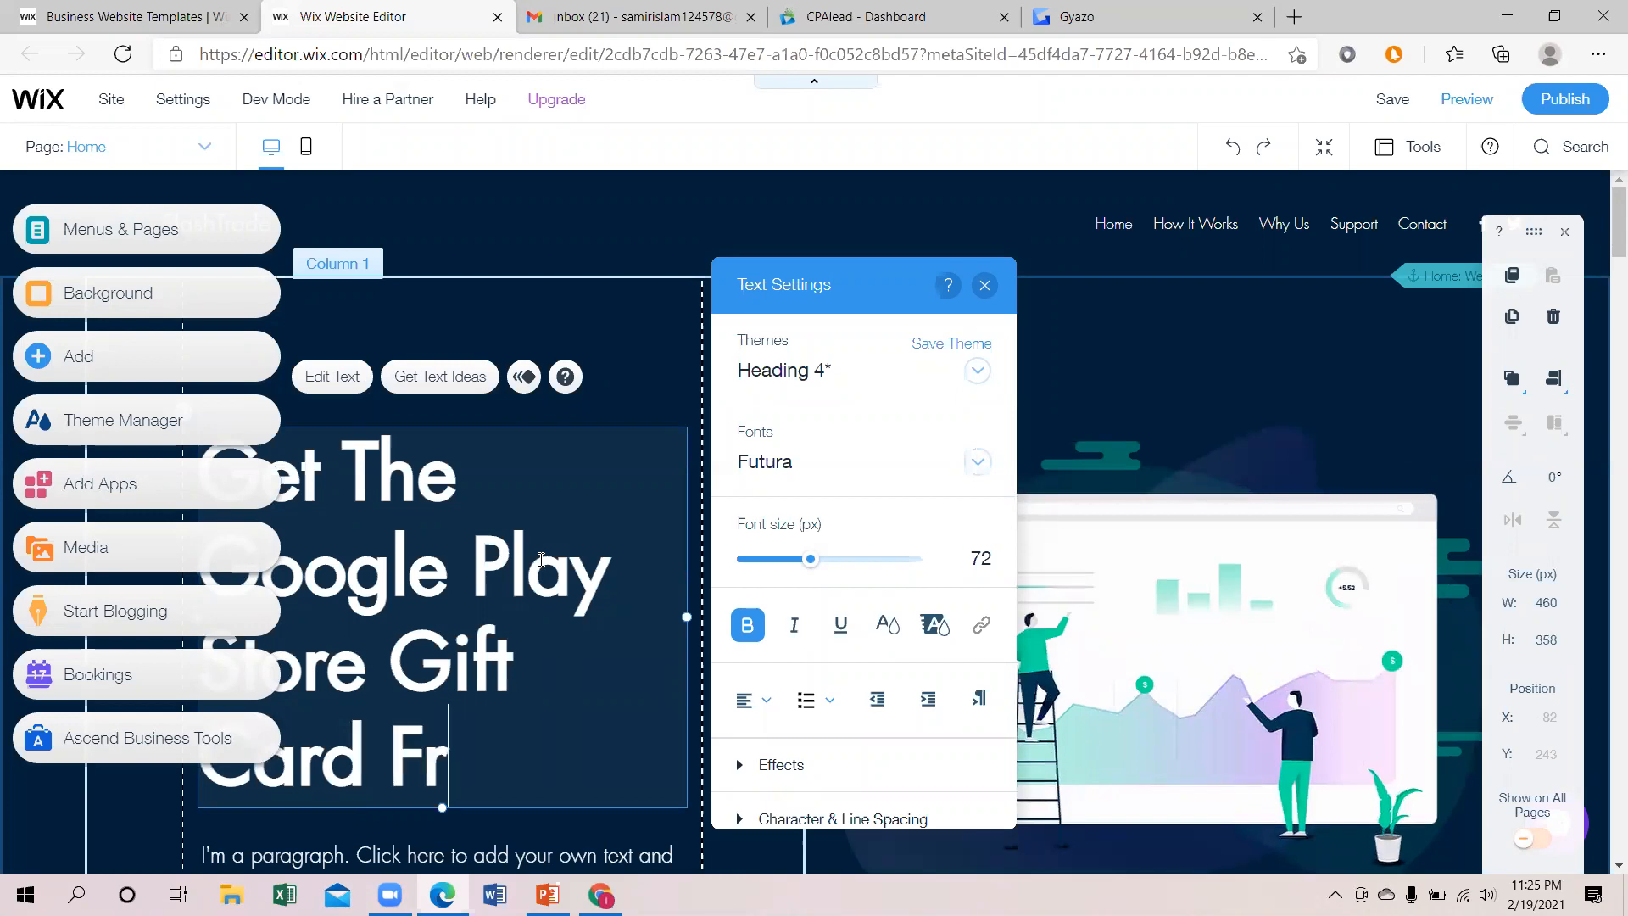
key("BackSpace")
type("or Fre")
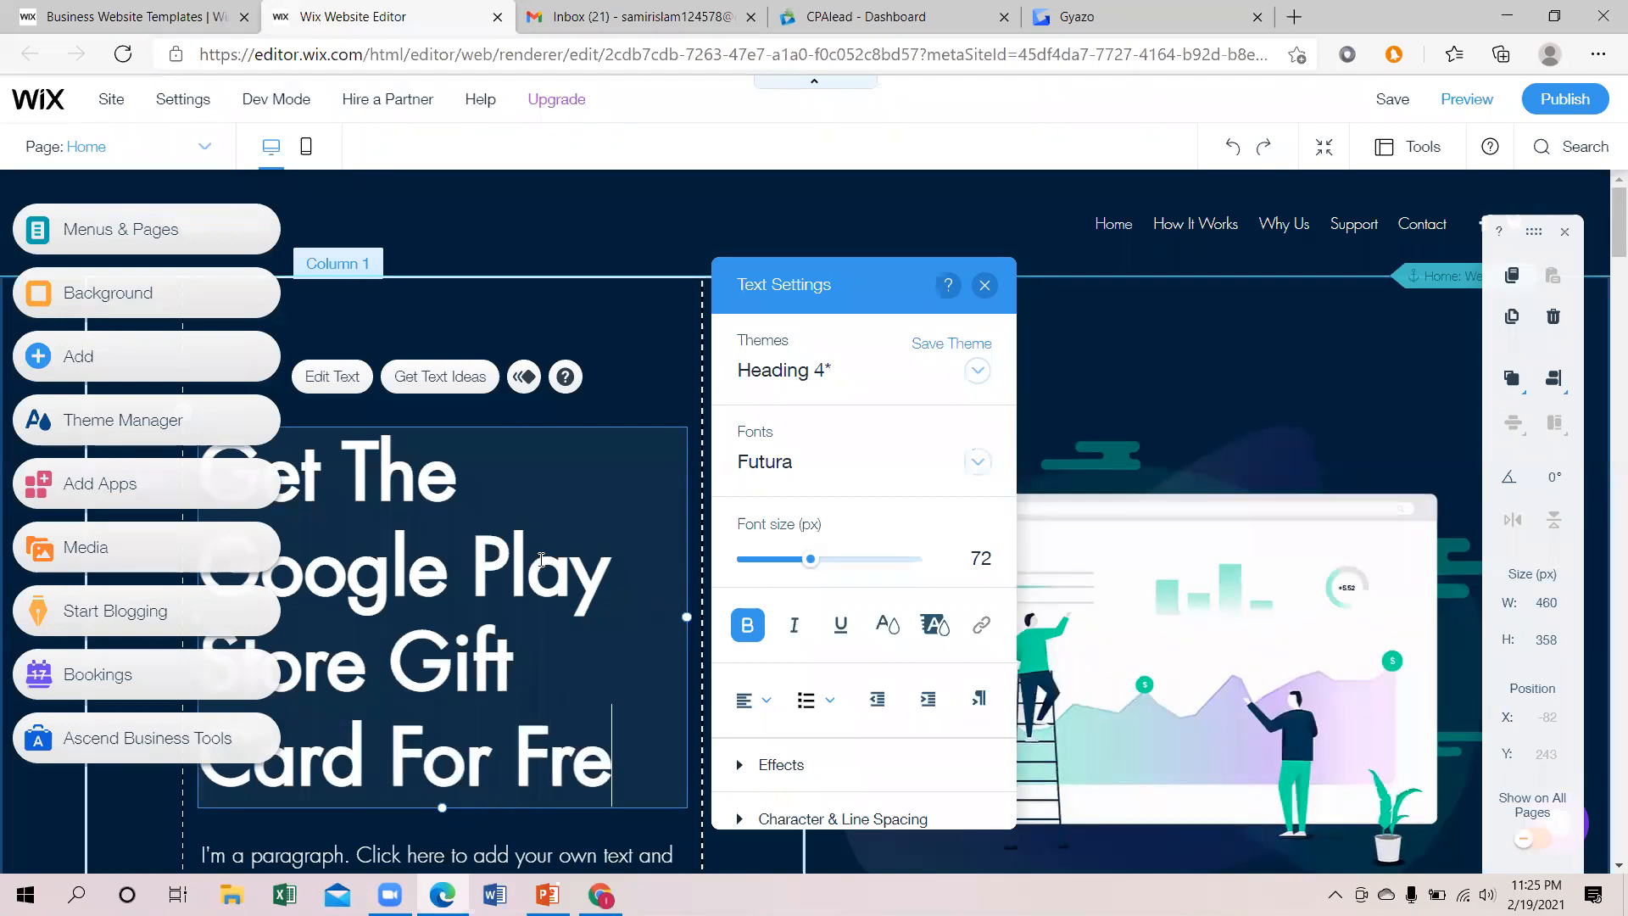
type("e!!")
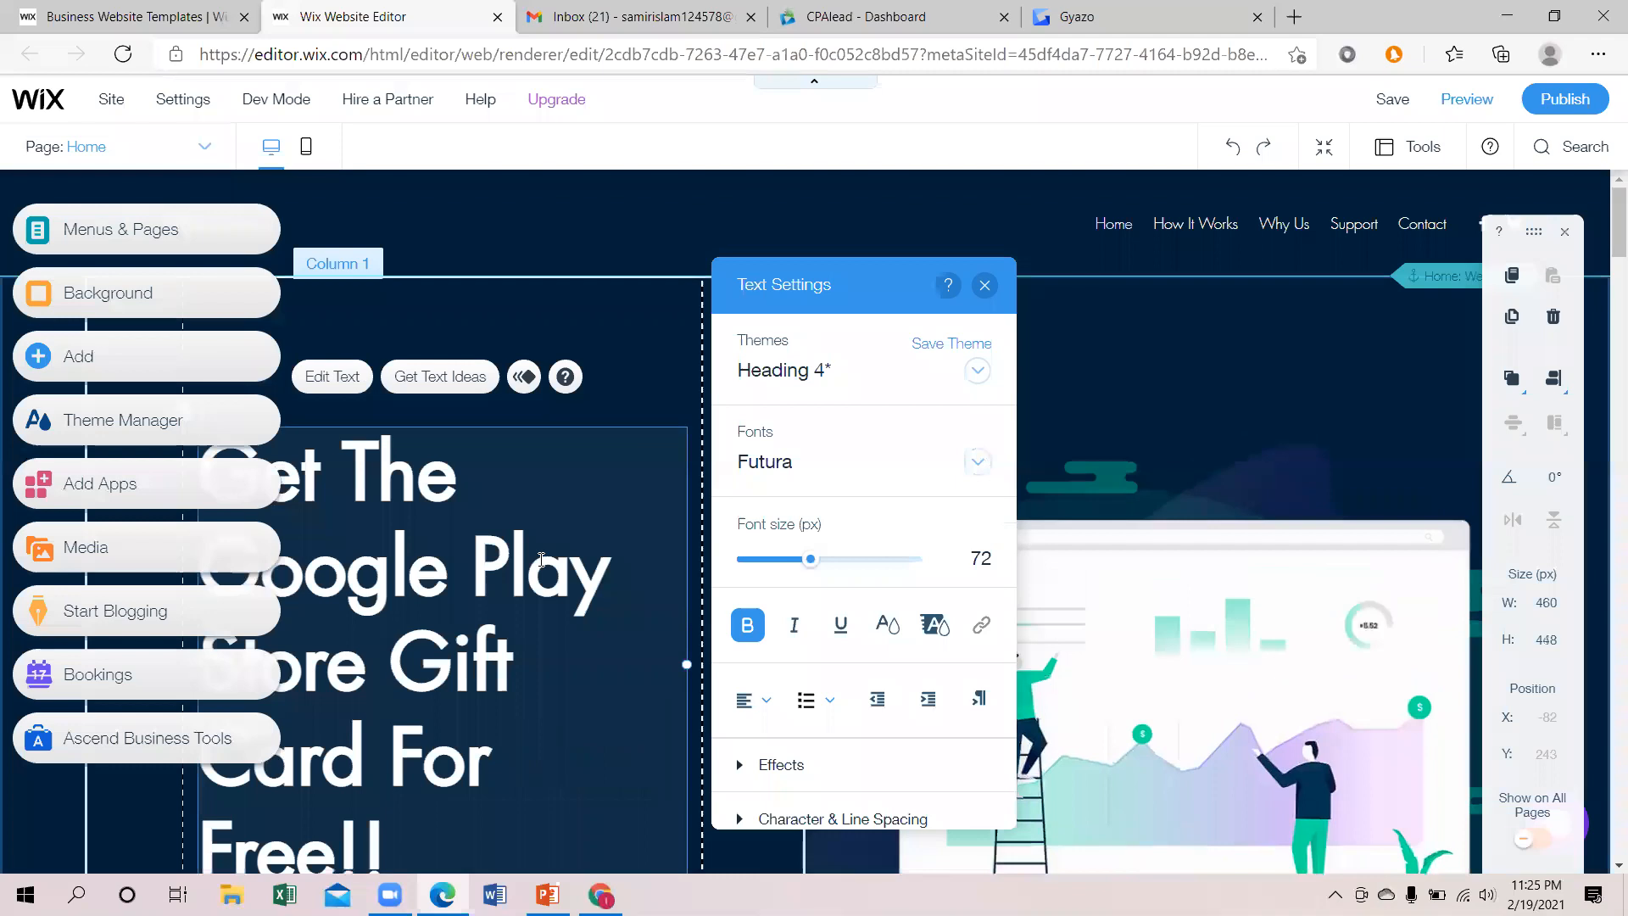
key("BackSpace")
Step: Centre-align the whole heading, keeping the Futura font and existing text style
key("ctrl+a")
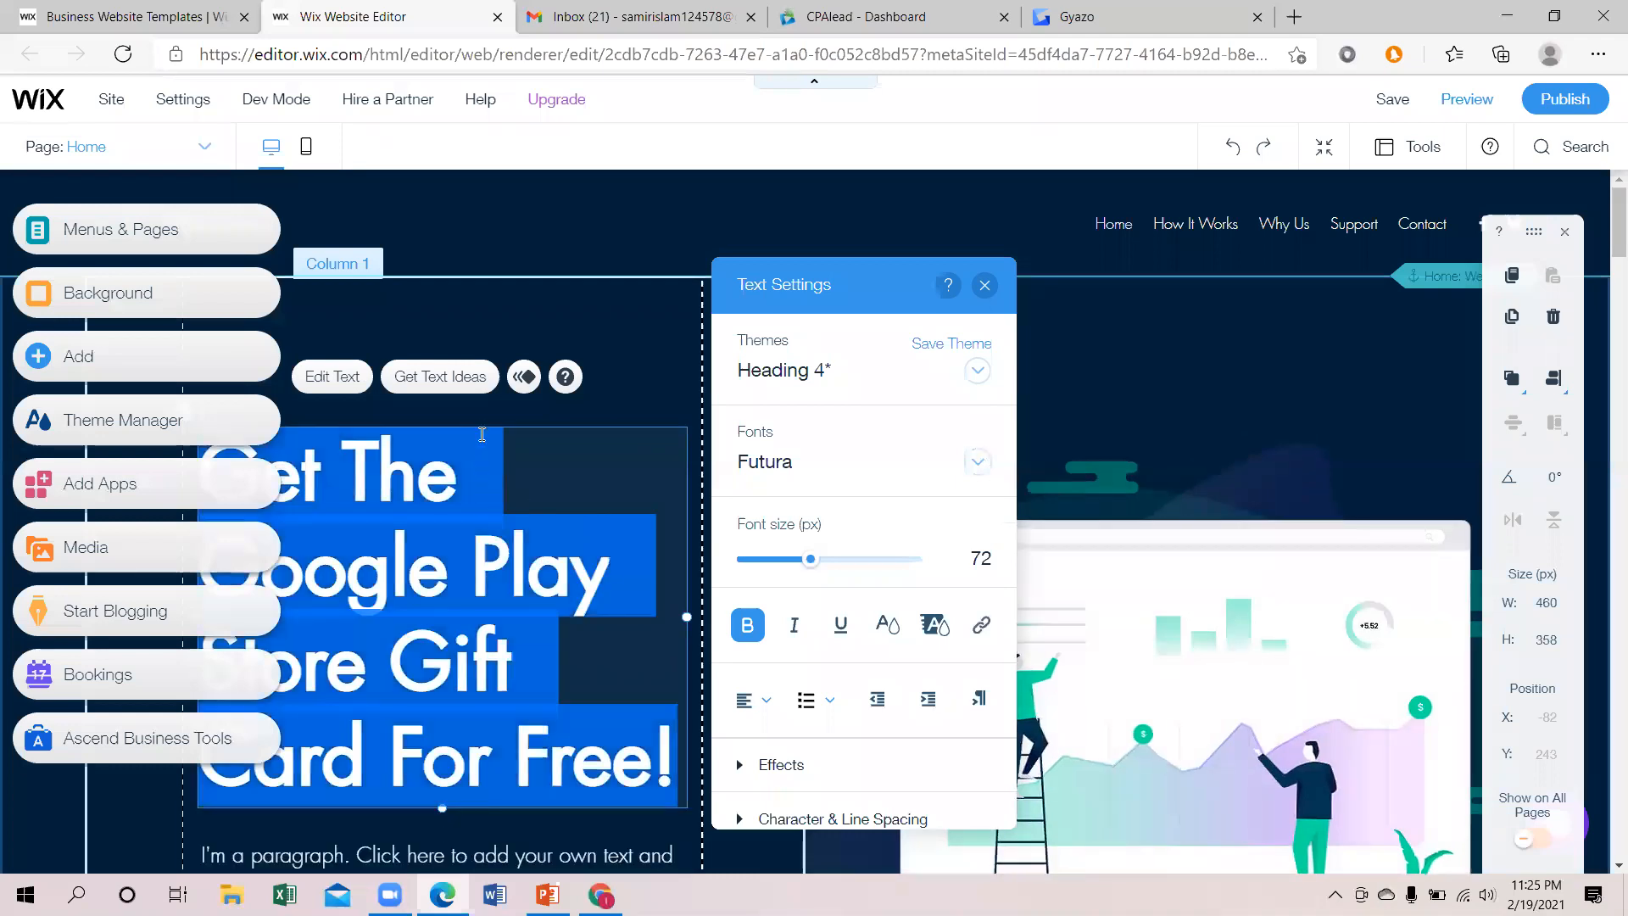
scroll(581, 597, "down", 3)
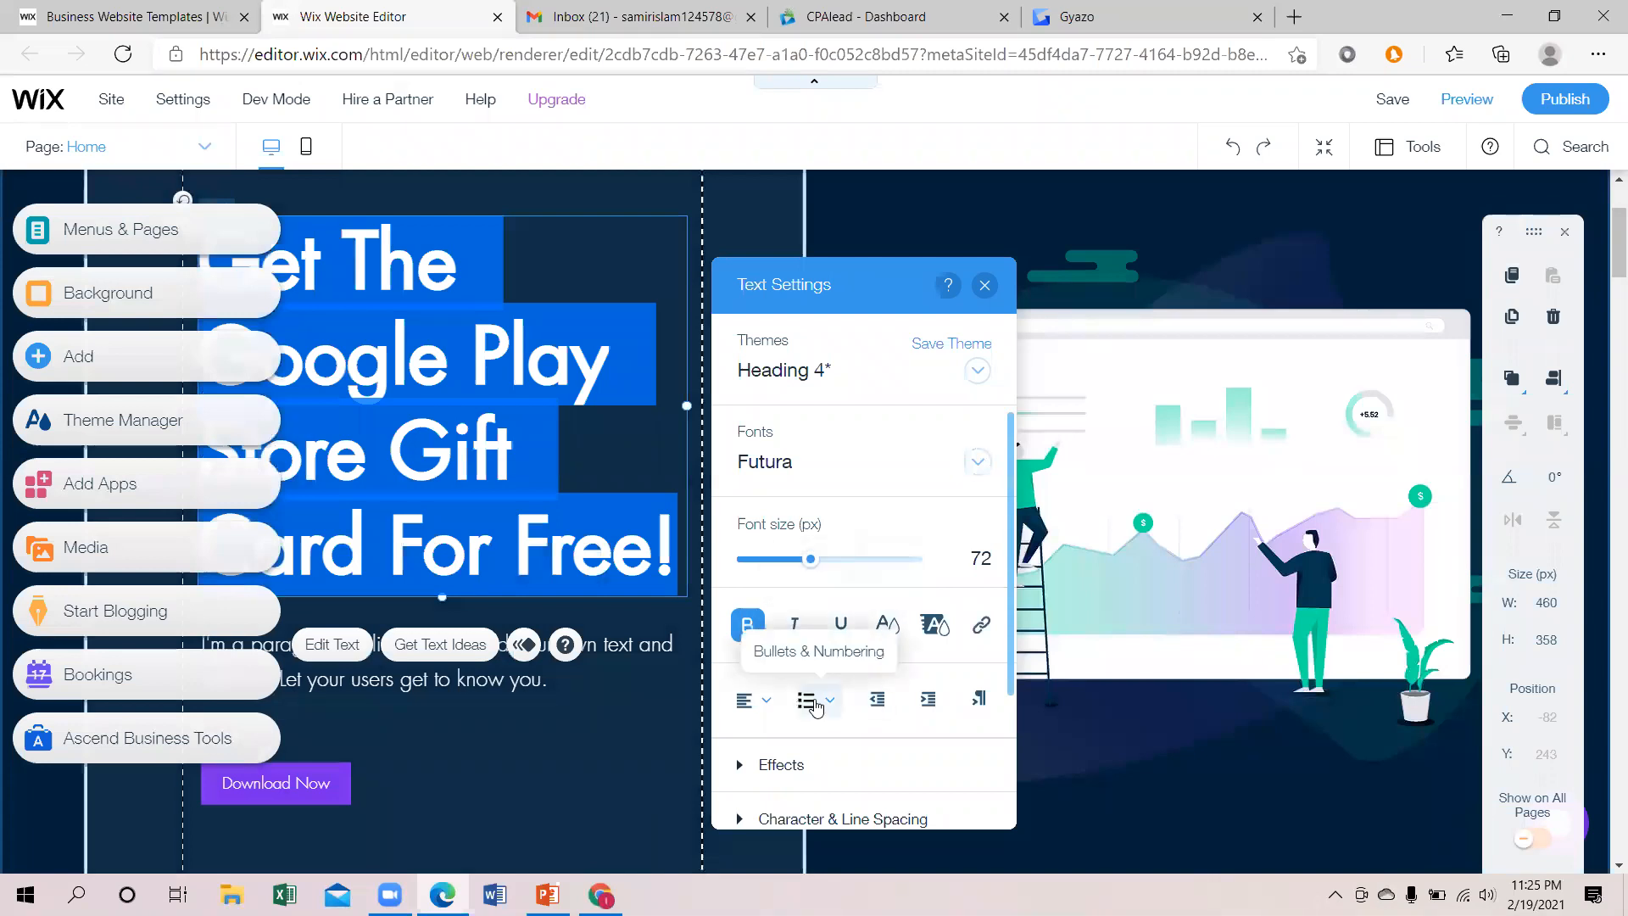
left_click(771, 709)
left_click(763, 739)
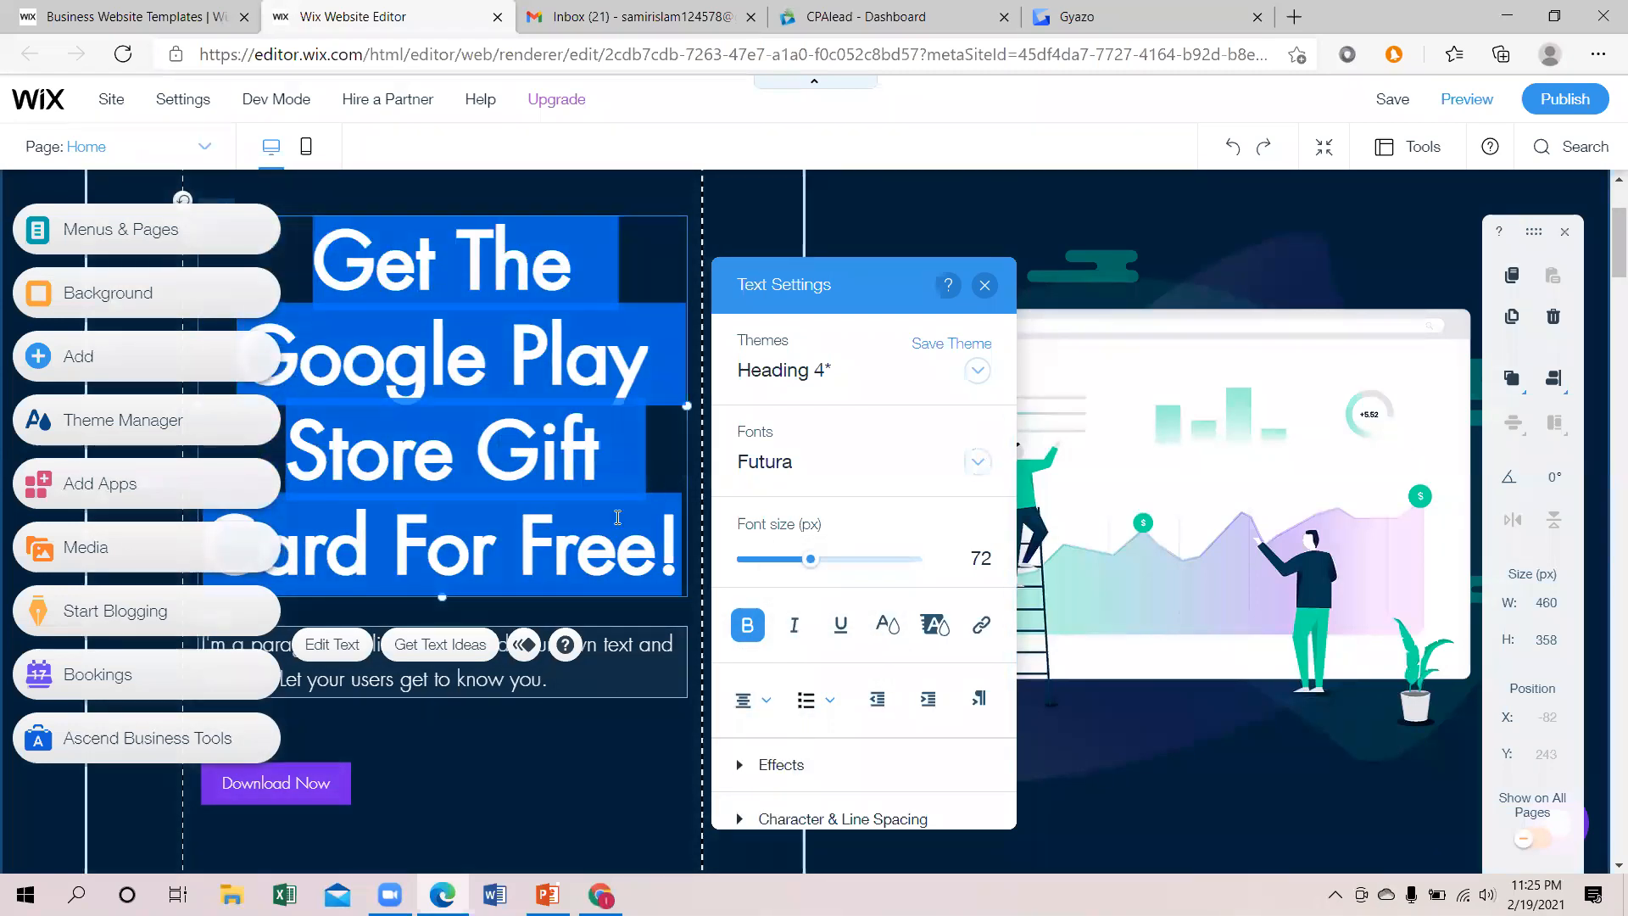
scroll(617, 517, "up", 1)
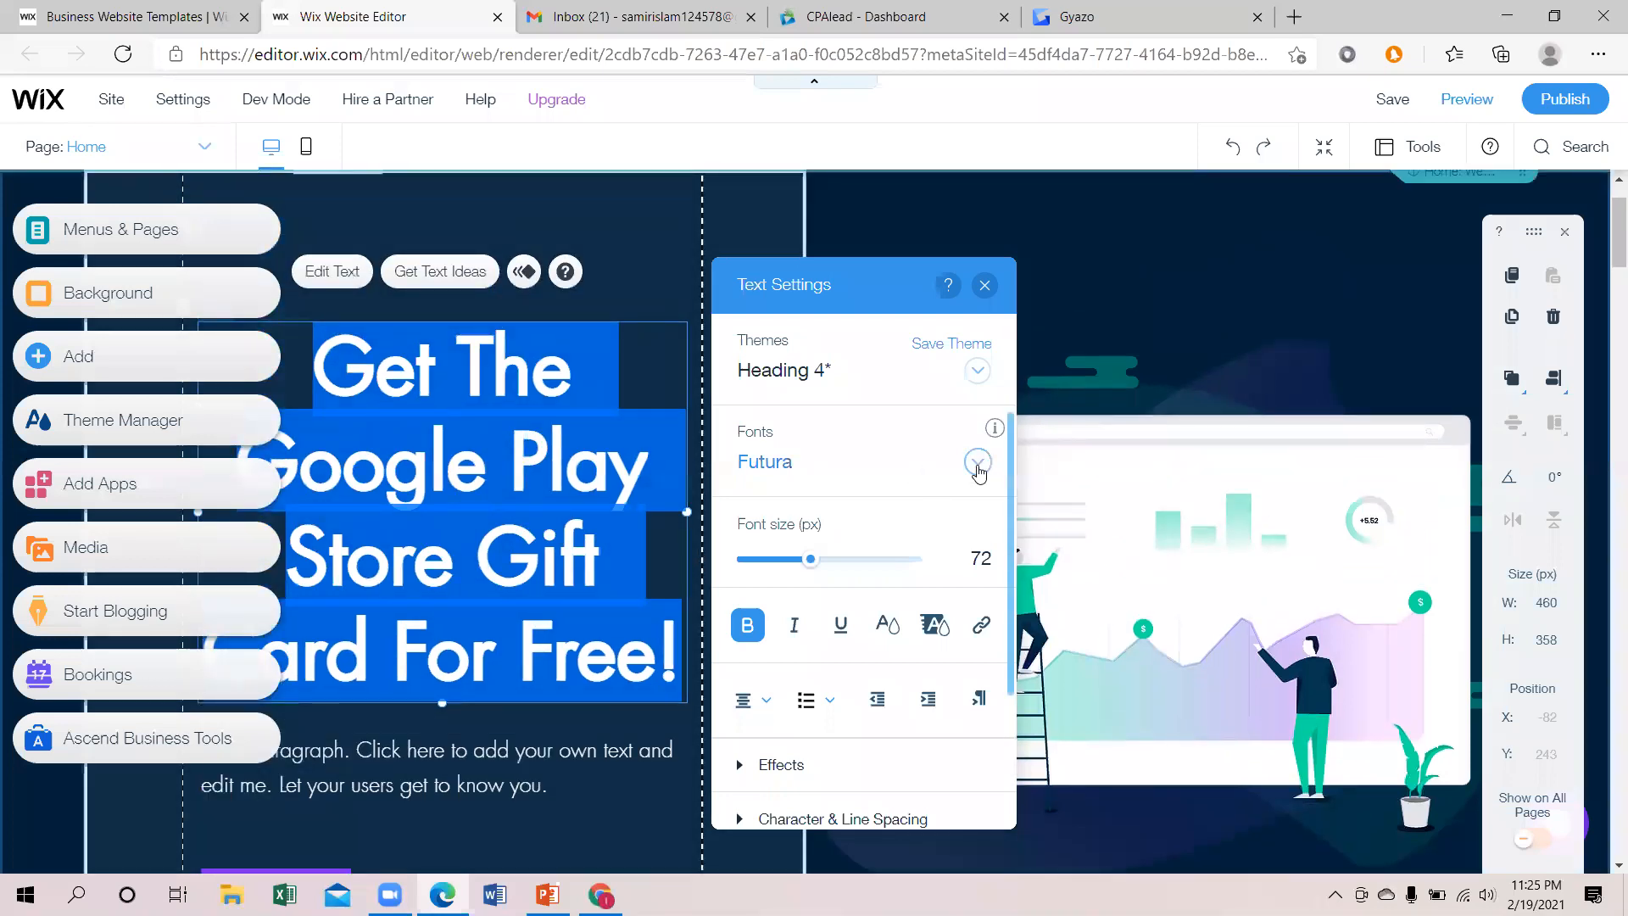
left_click(978, 463)
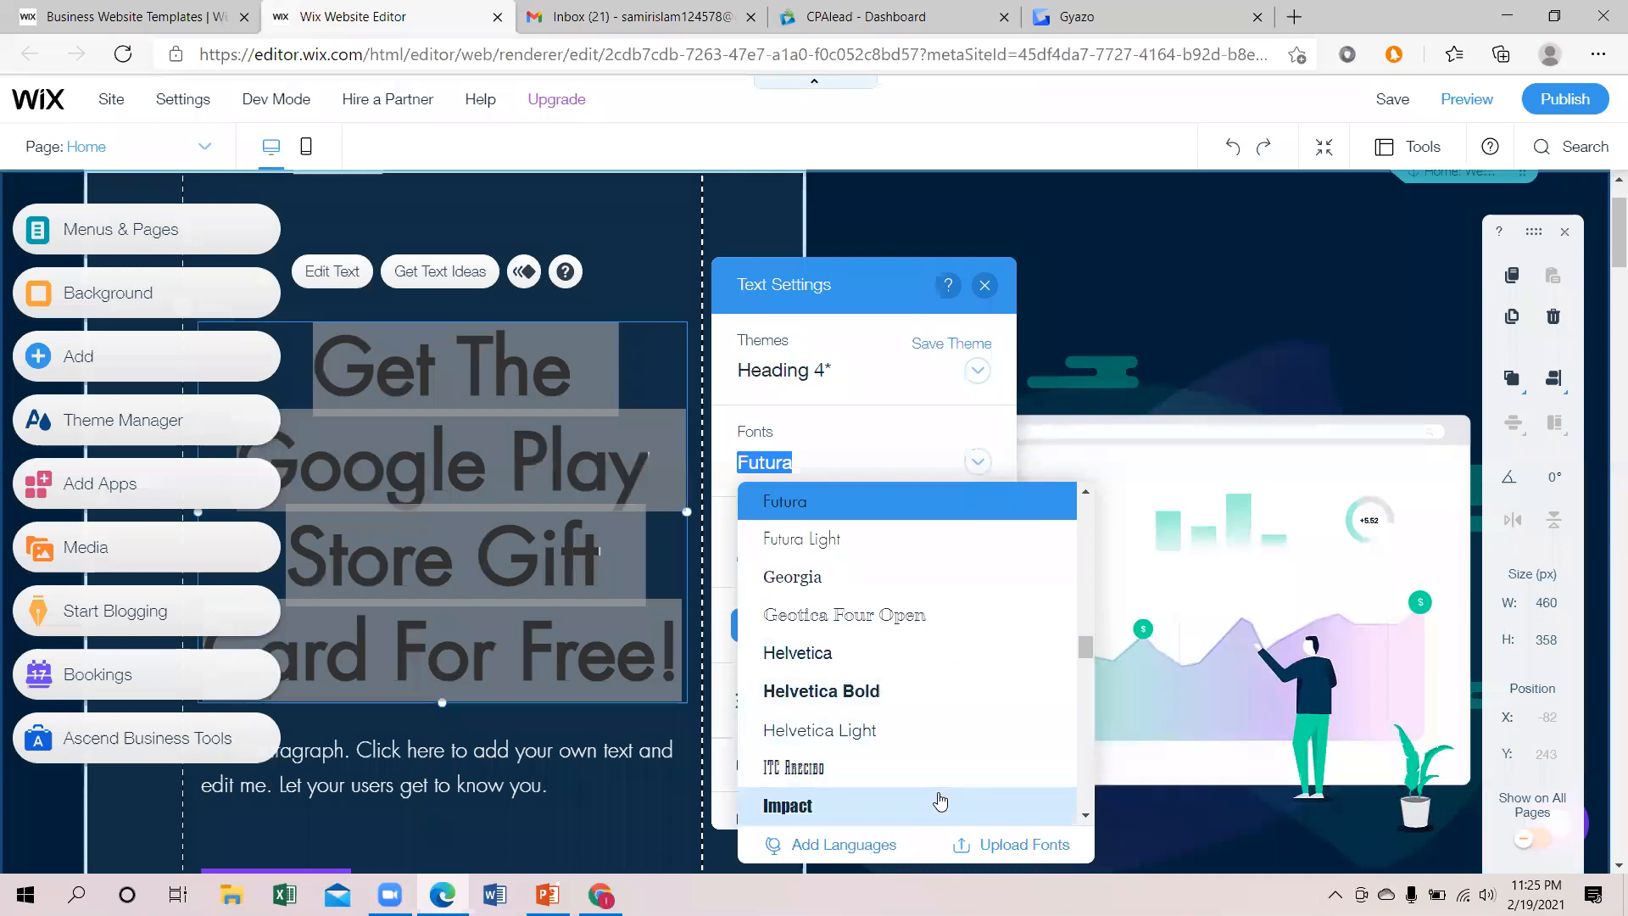
left_click(984, 403)
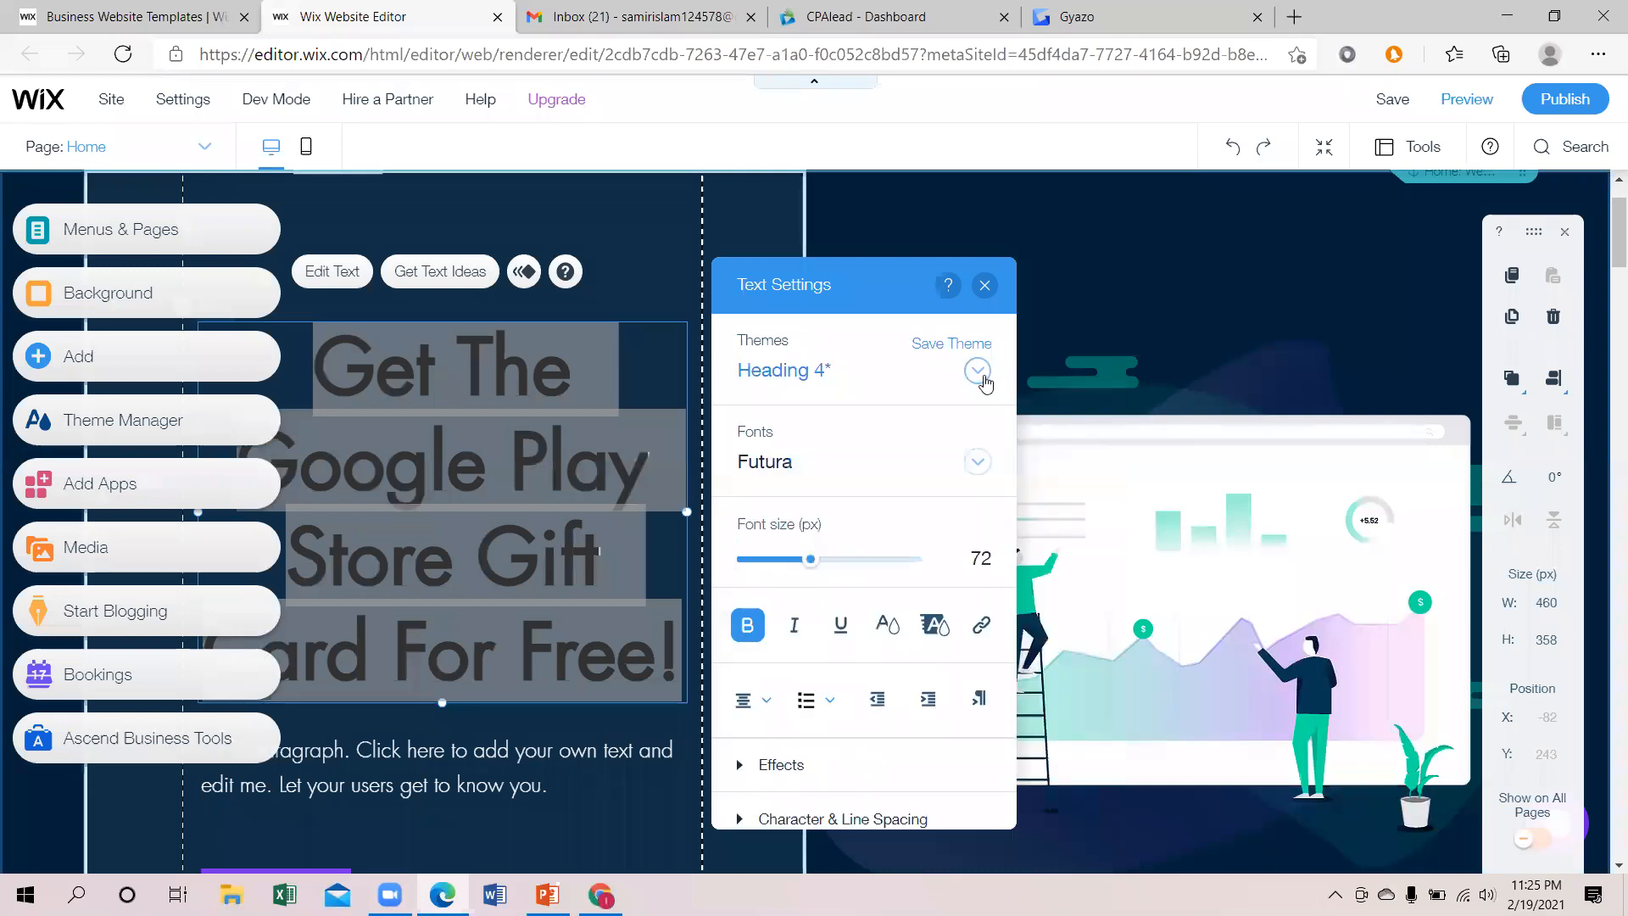
left_click(978, 374)
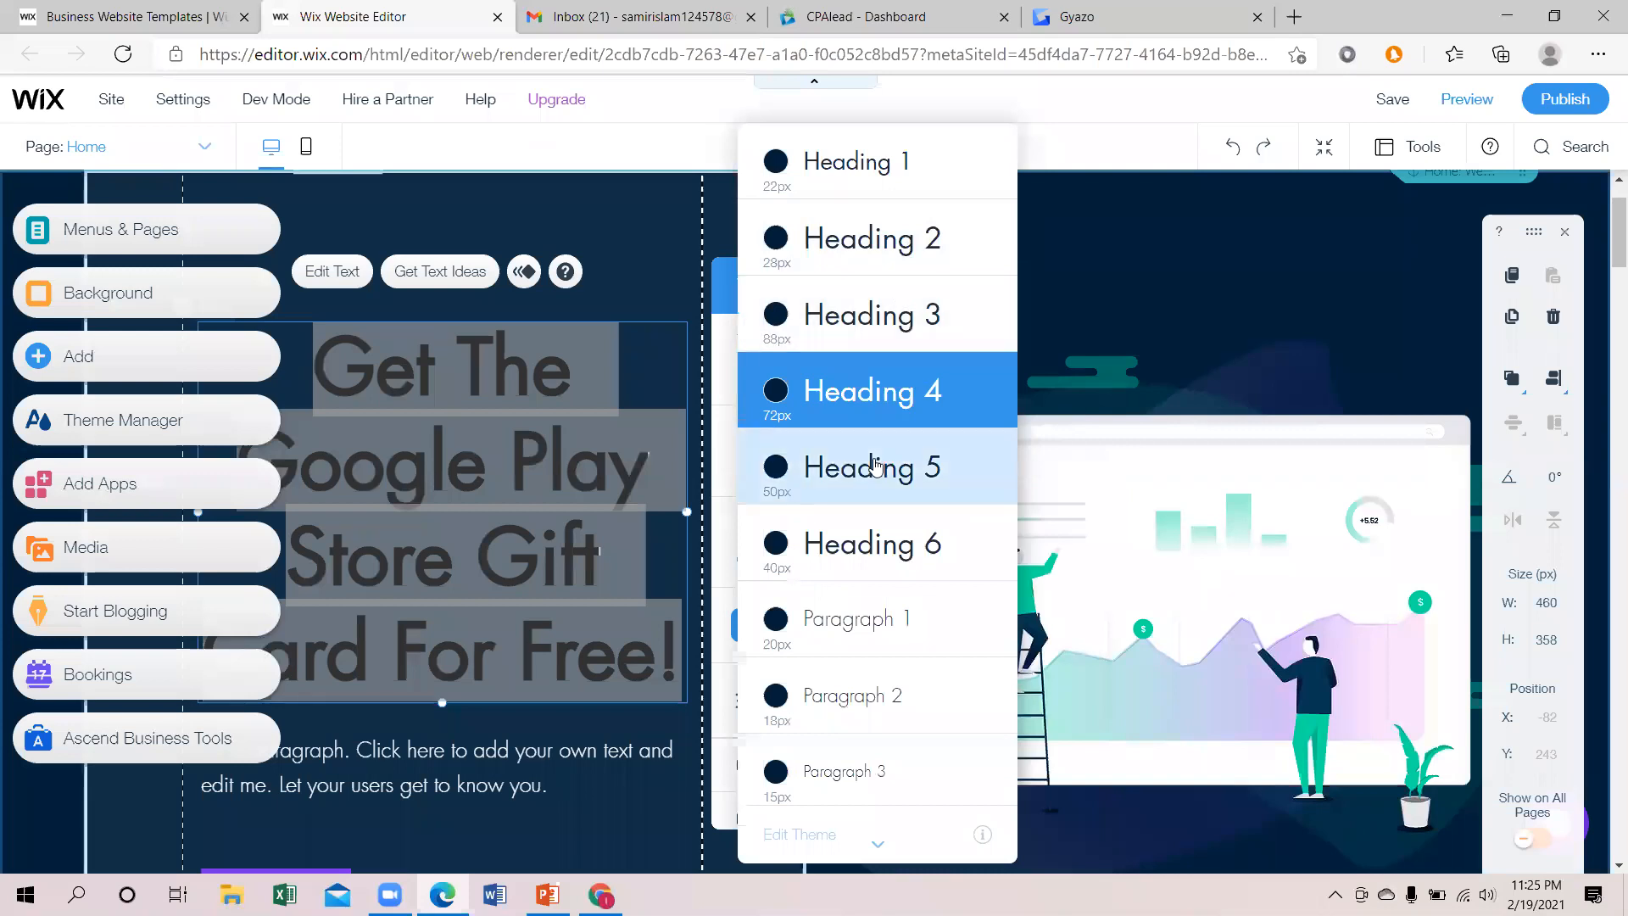
left_click(1066, 219)
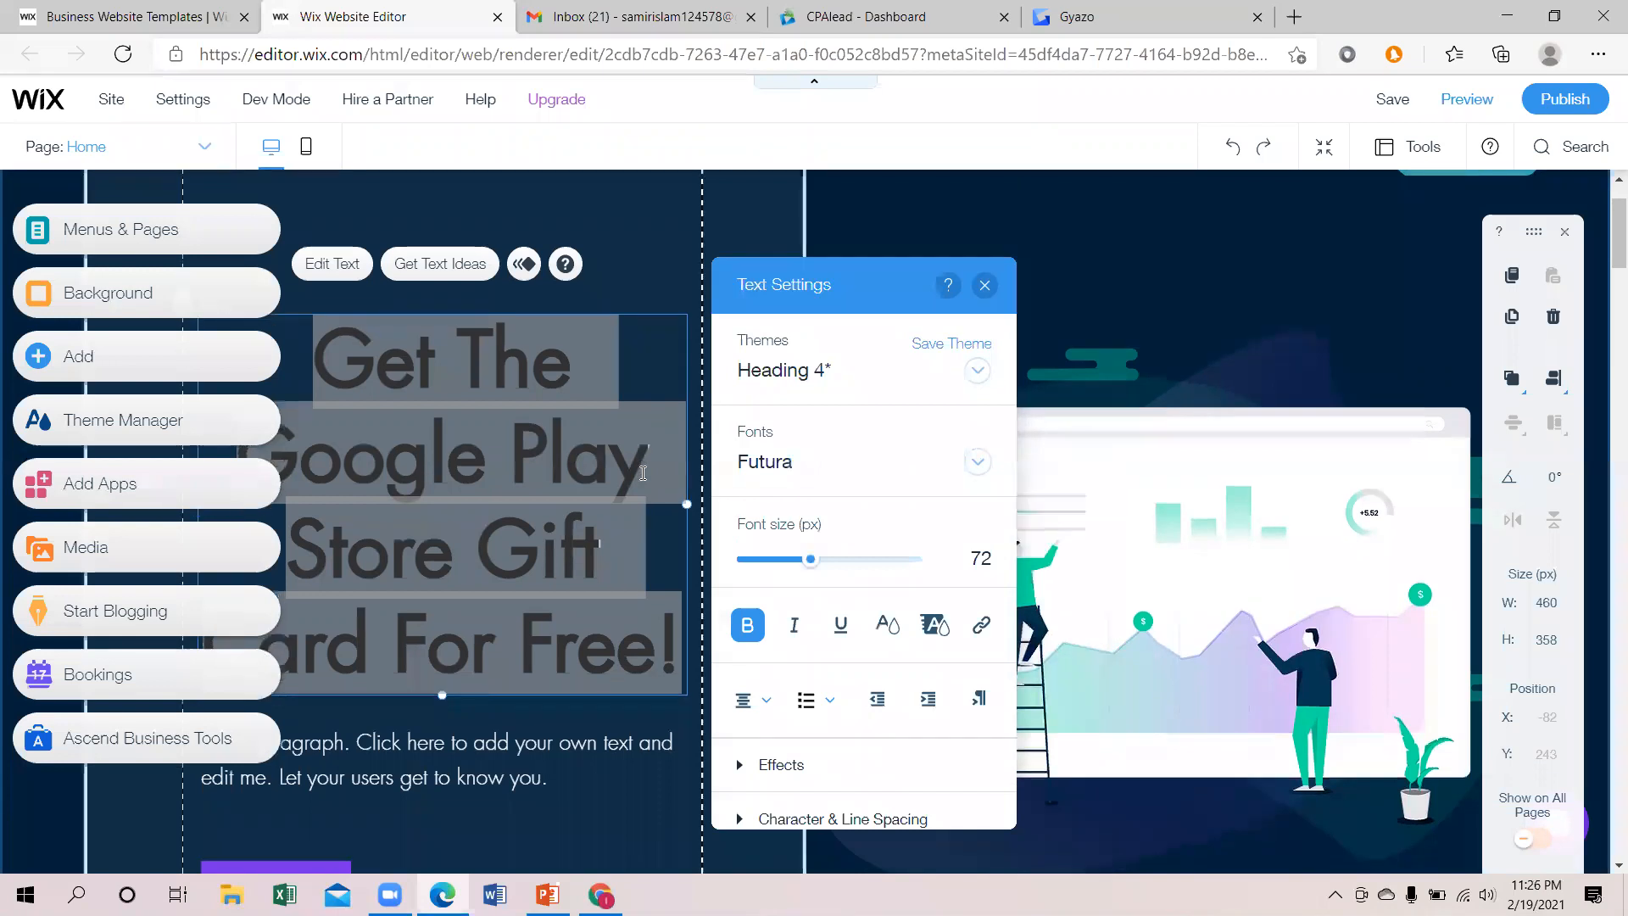
scroll(592, 575, "down", 3)
Step: Start editing the hero paragraph, then view the Gyazo screenshot of the $100 Google Play gift card page
left_click(618, 570)
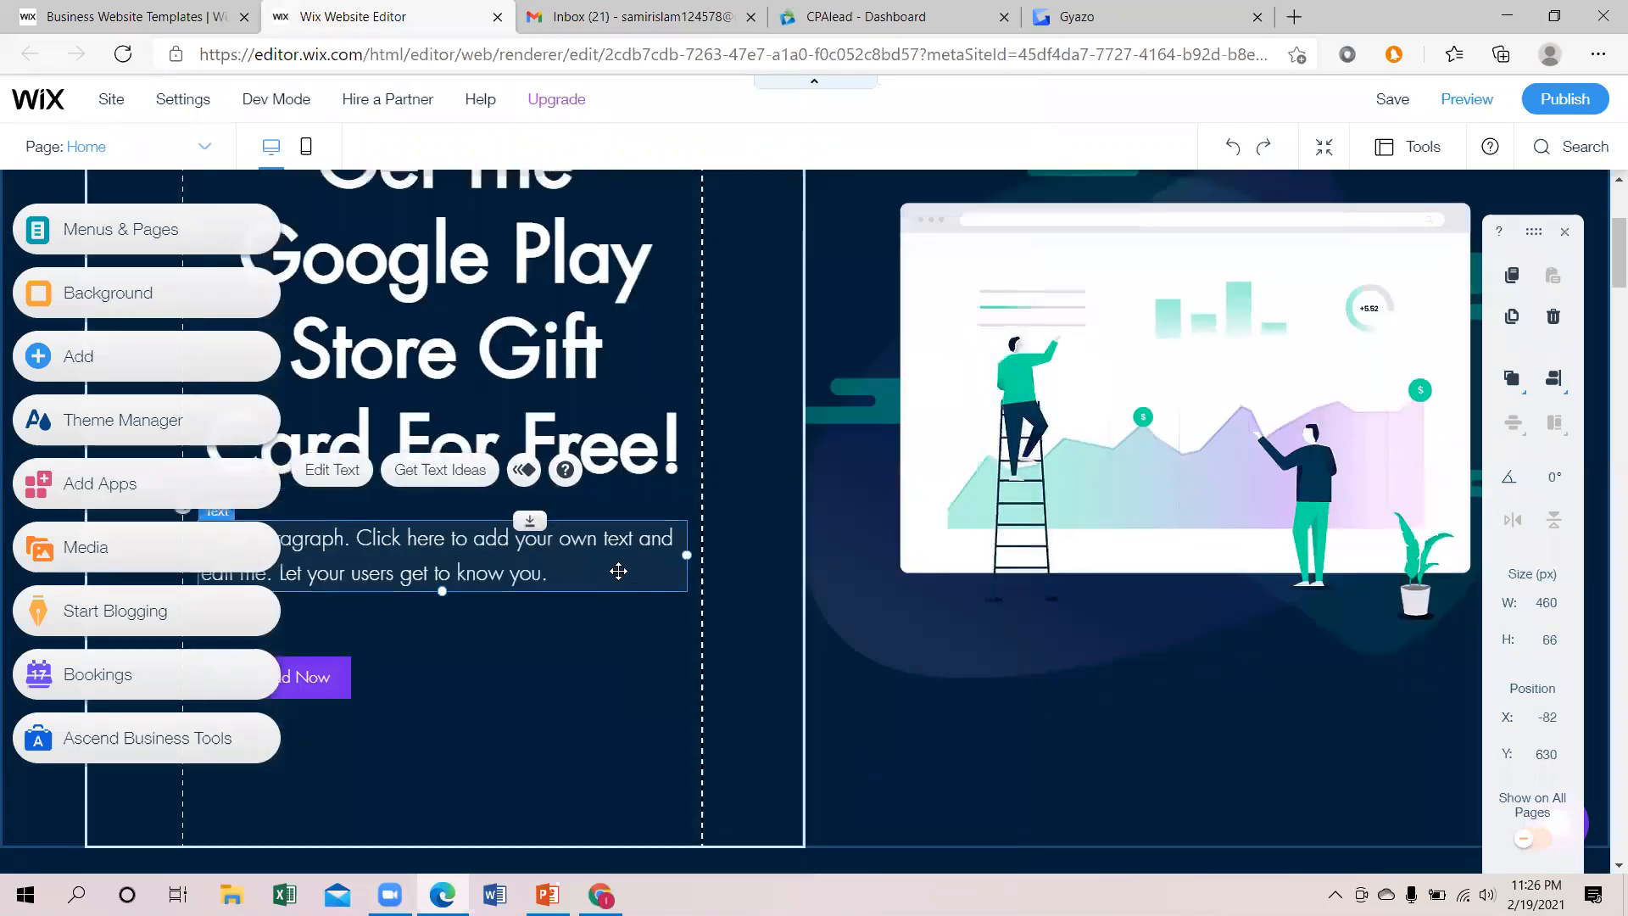
double_click(617, 569)
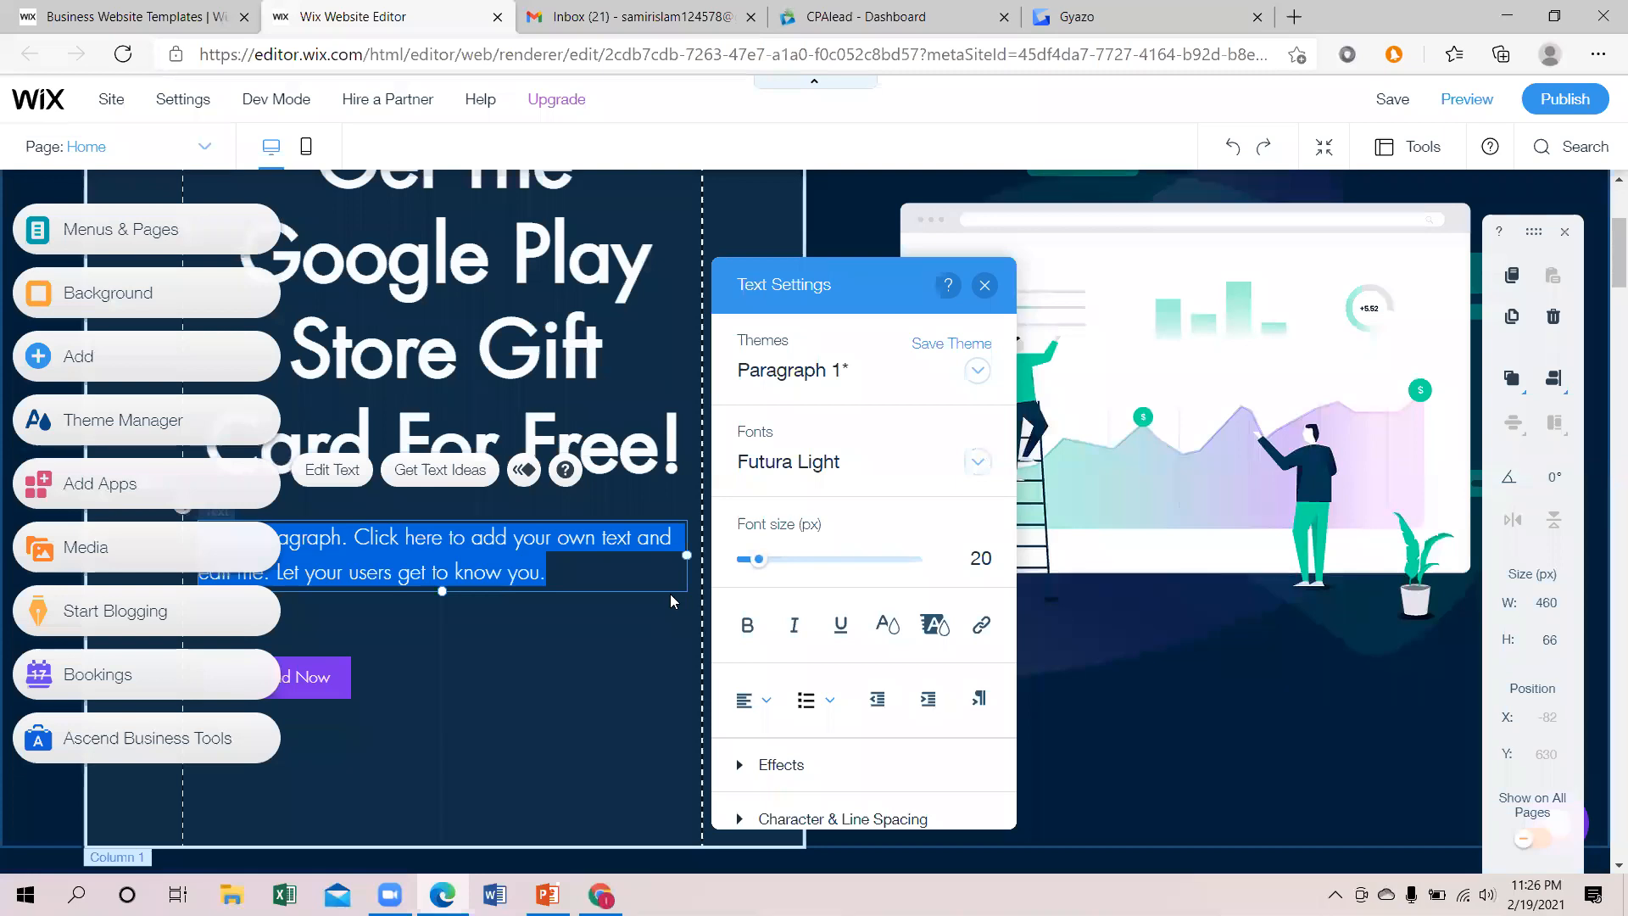
left_click(1136, 17)
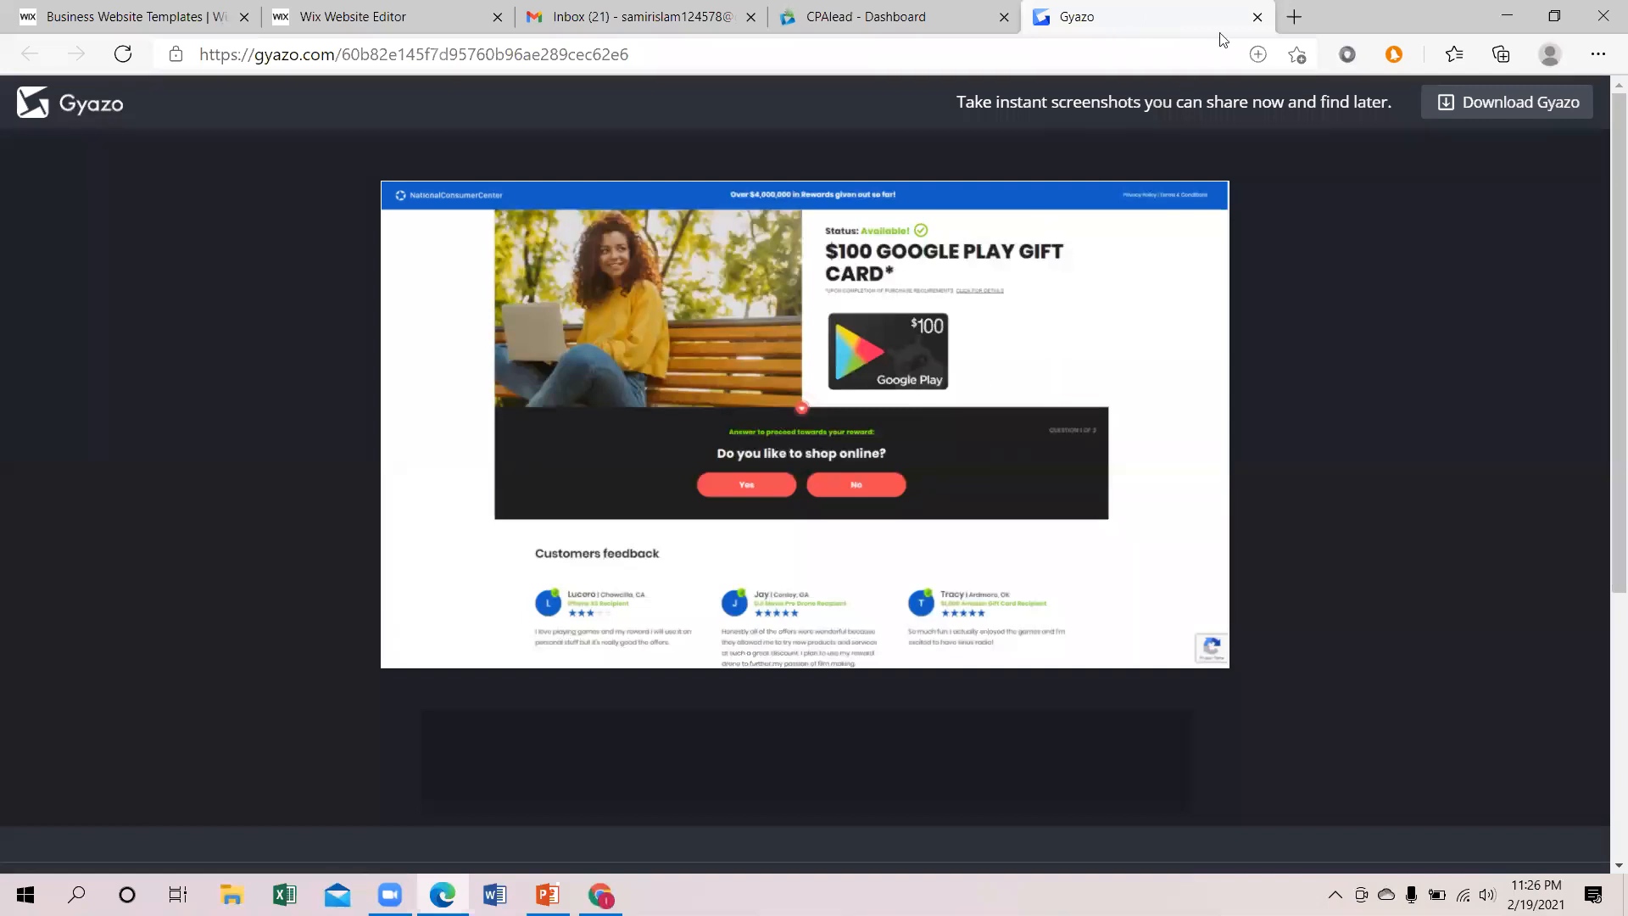
Step: Search 'google play store' in a new Edge tab and open the Google Play Wikipedia article
left_click(1294, 17)
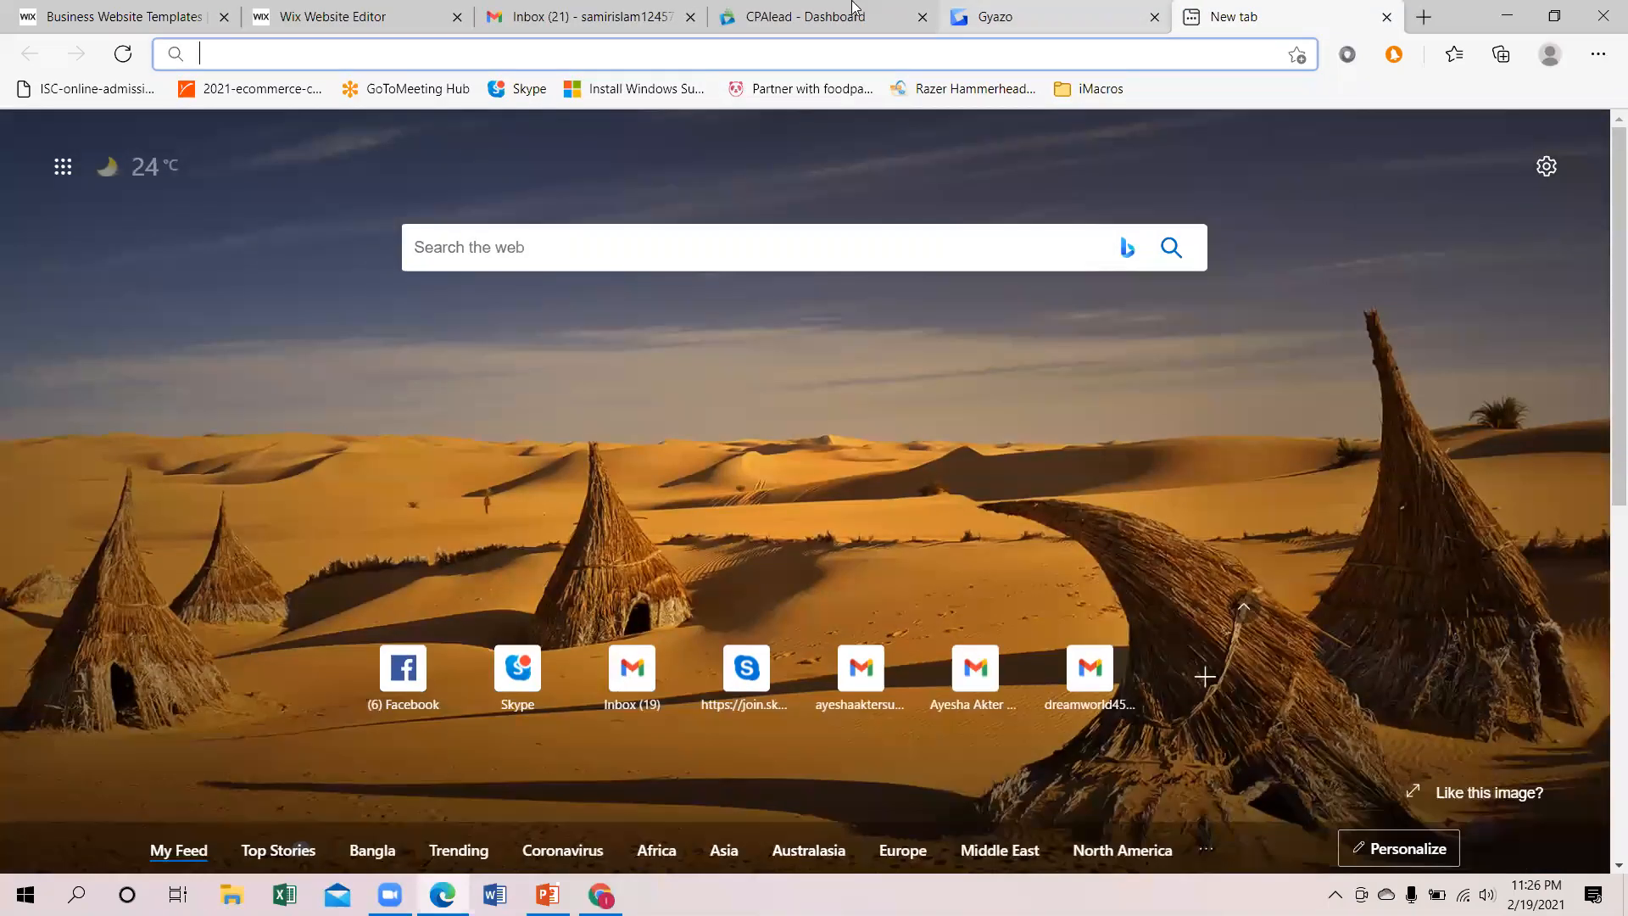
type("google ")
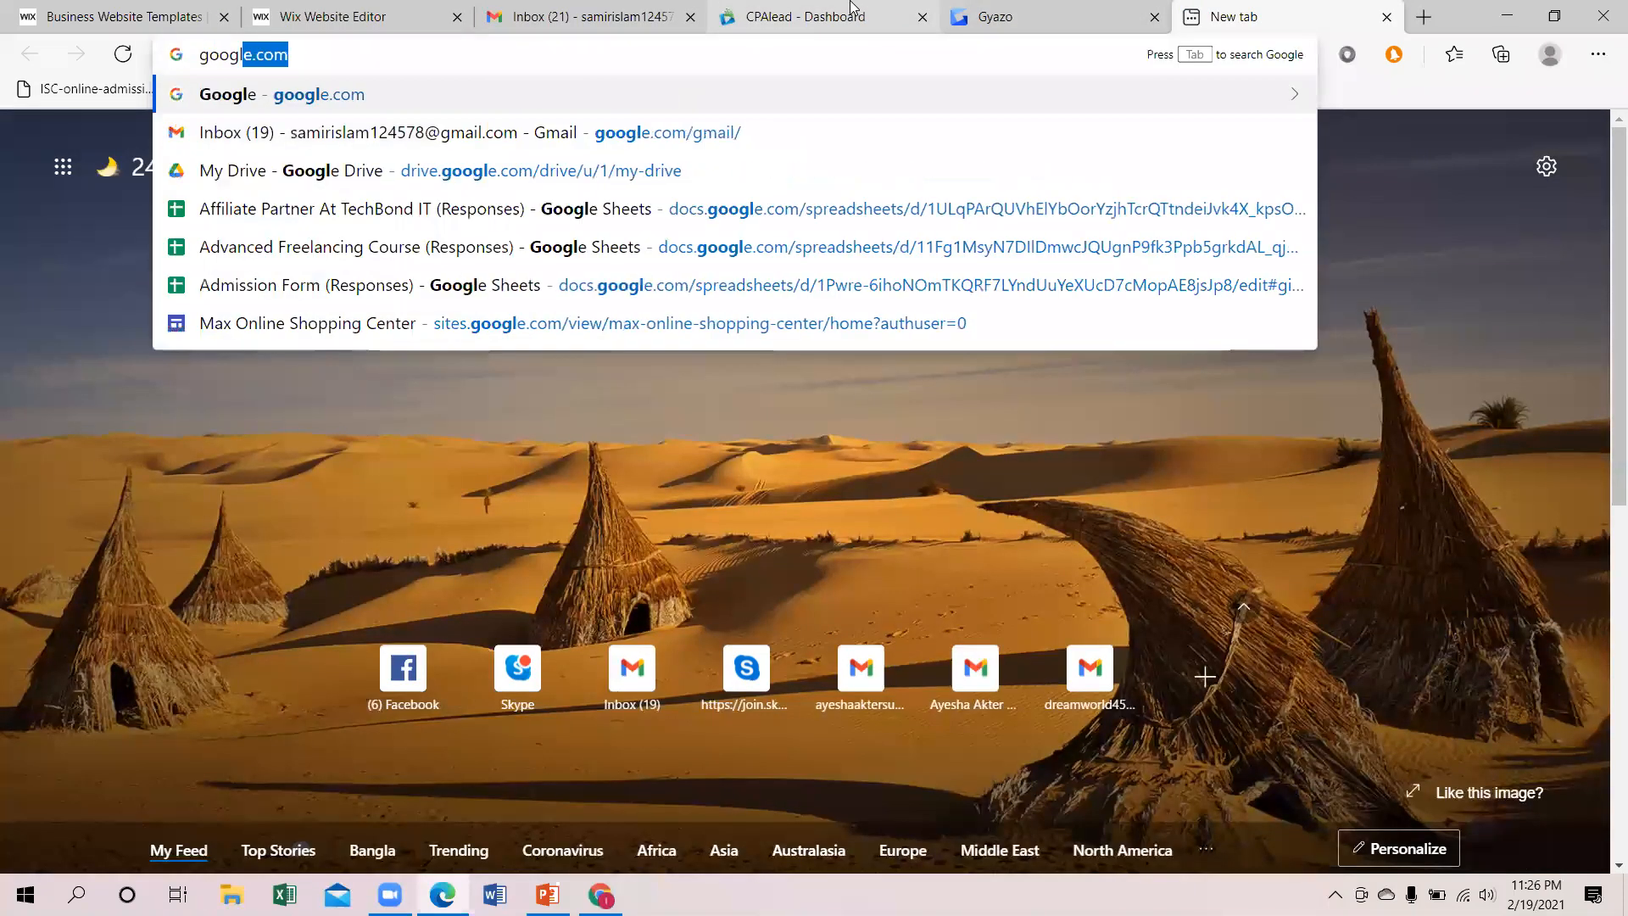
type("pal")
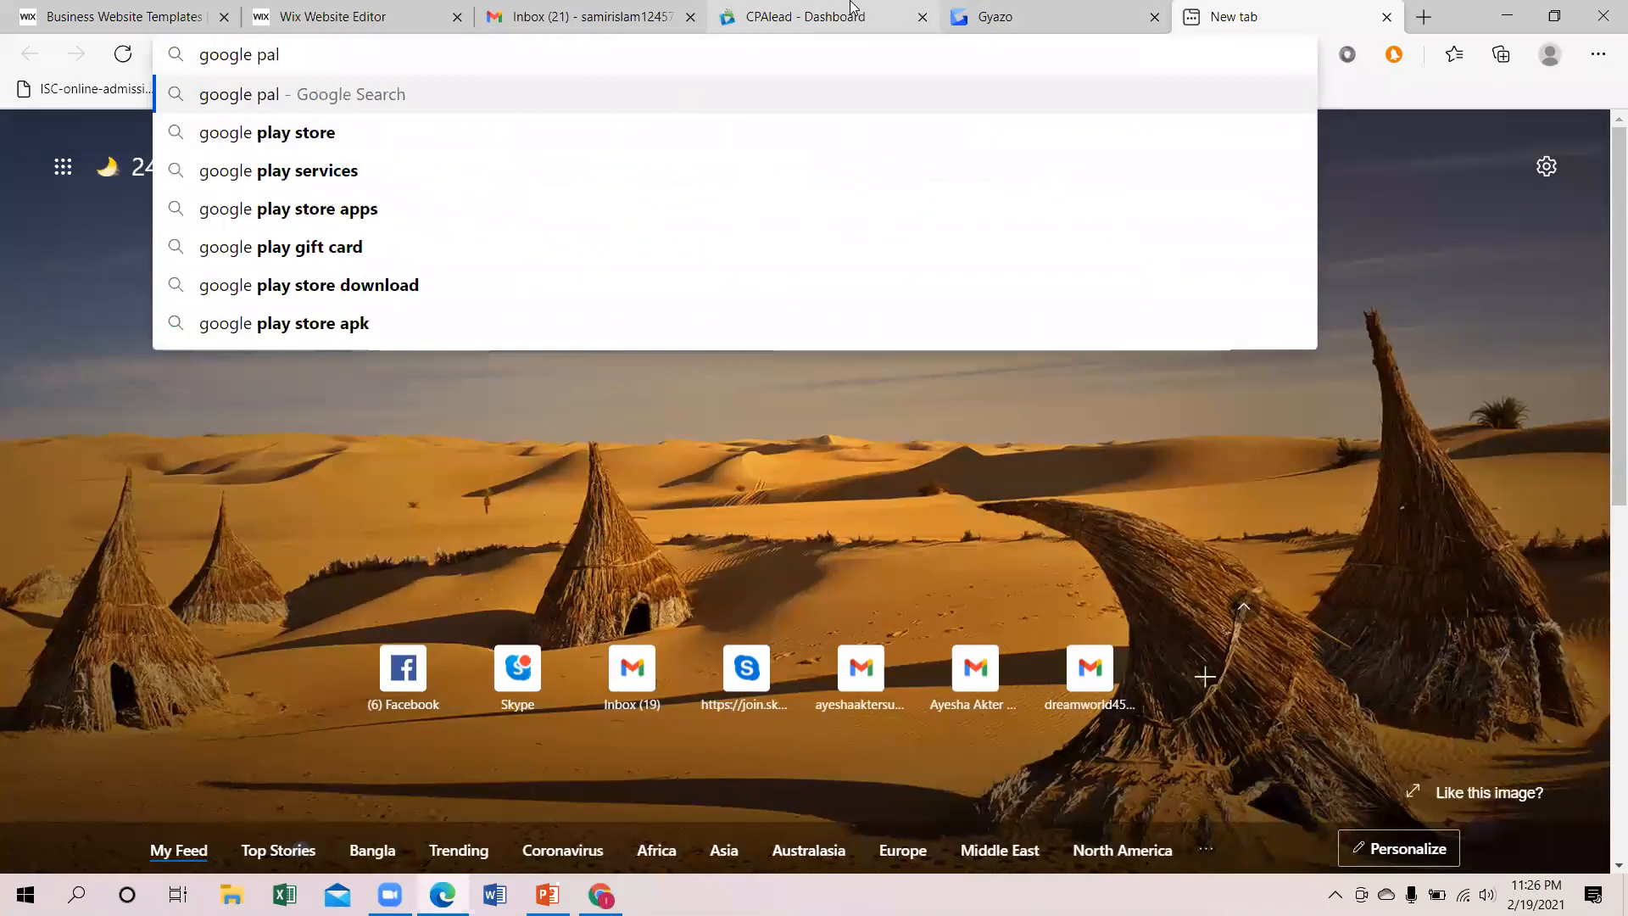
key("Down")
key("Return")
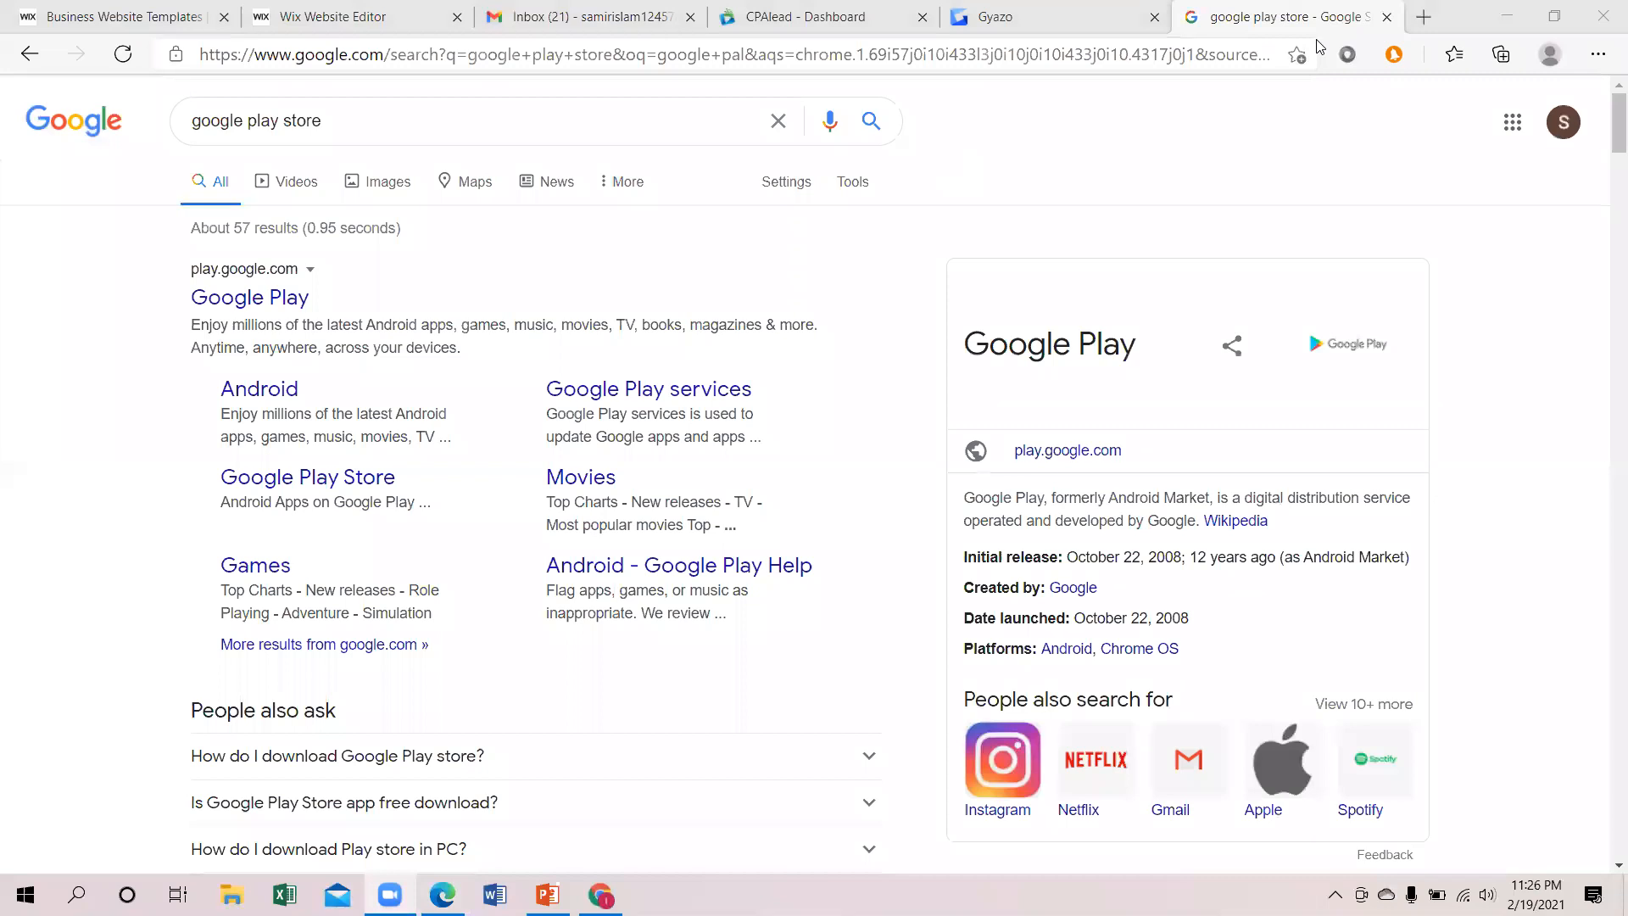
left_click(1143, 776)
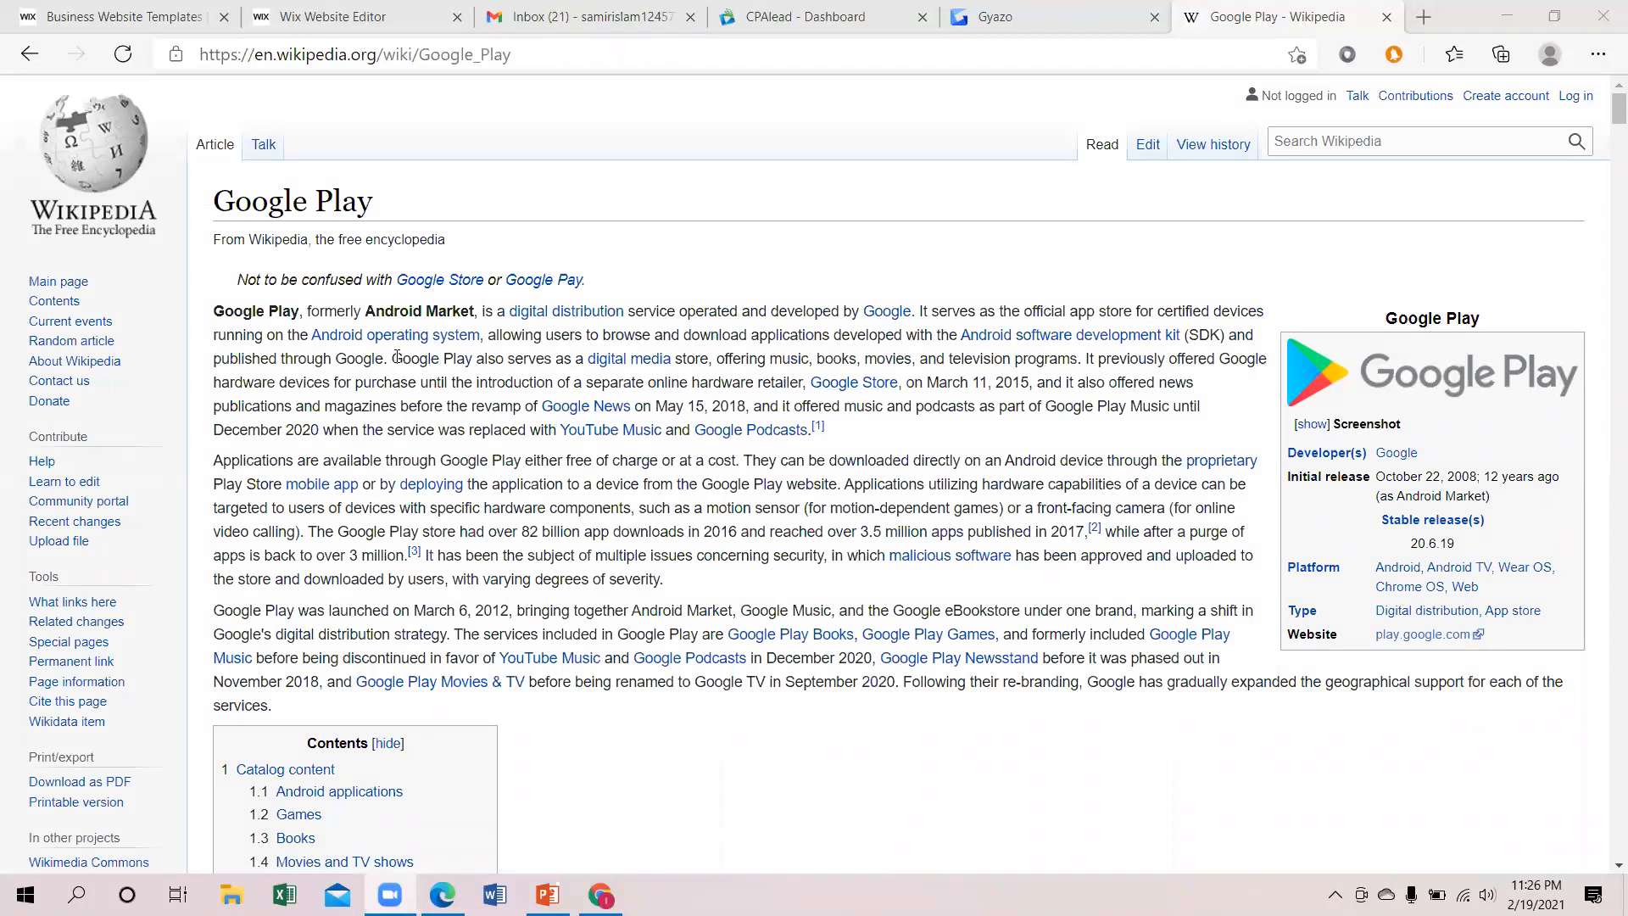
Step: Select the article's opening sentences and minimize the Edge window
left_click_drag(388, 361, 211, 320)
key("ctrl+c")
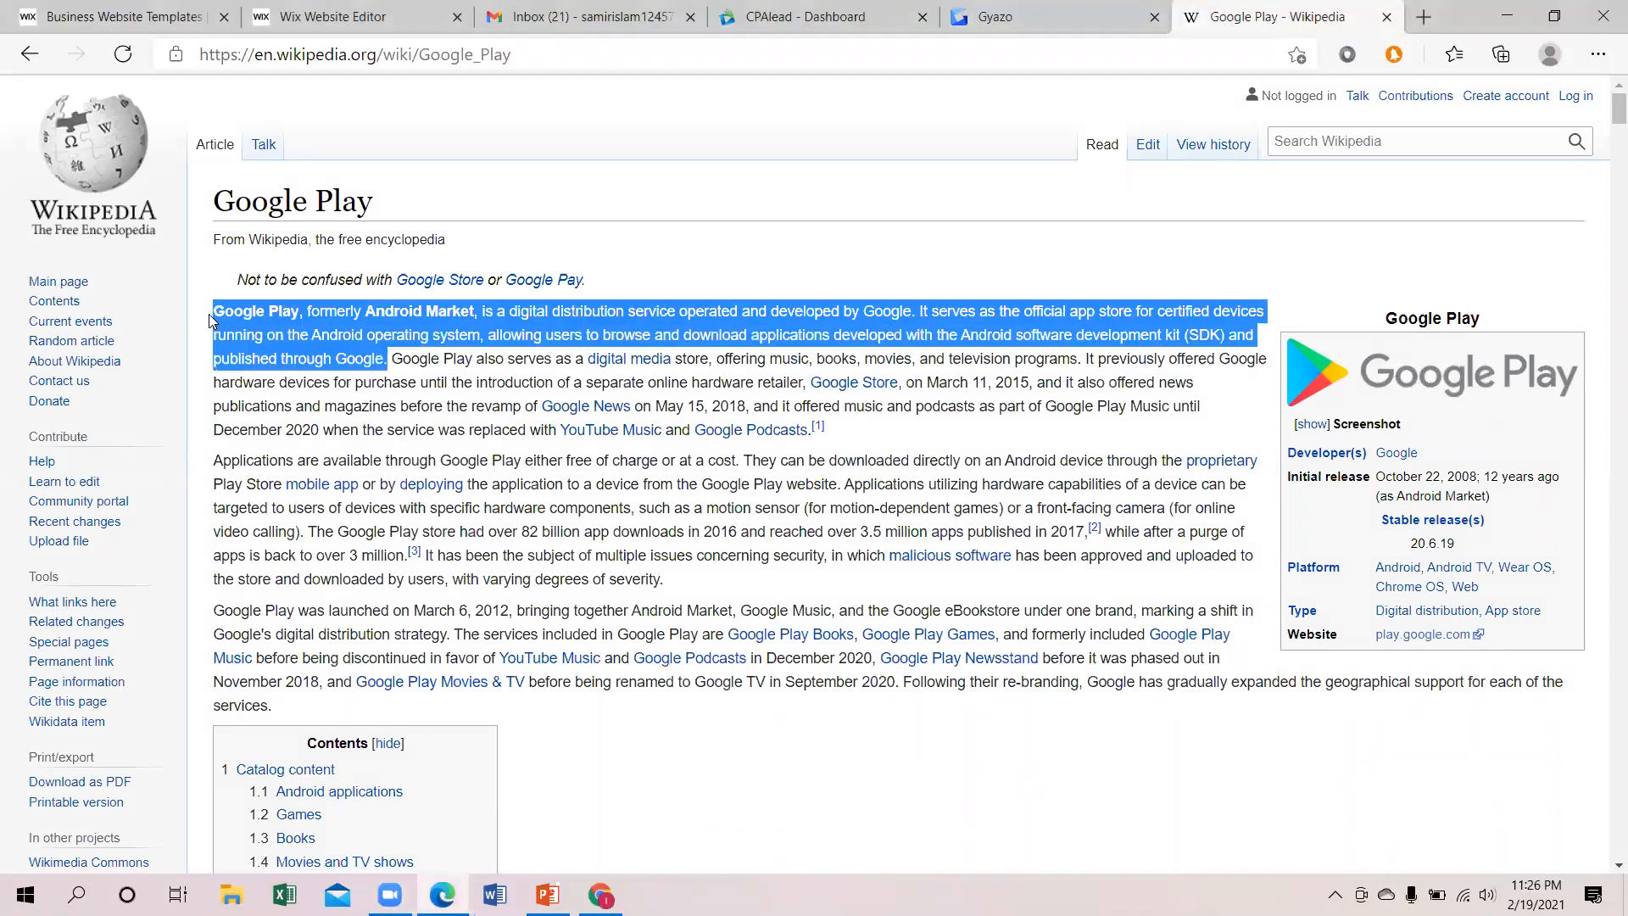
left_click(601, 895)
left_click(600, 895)
left_click(443, 894)
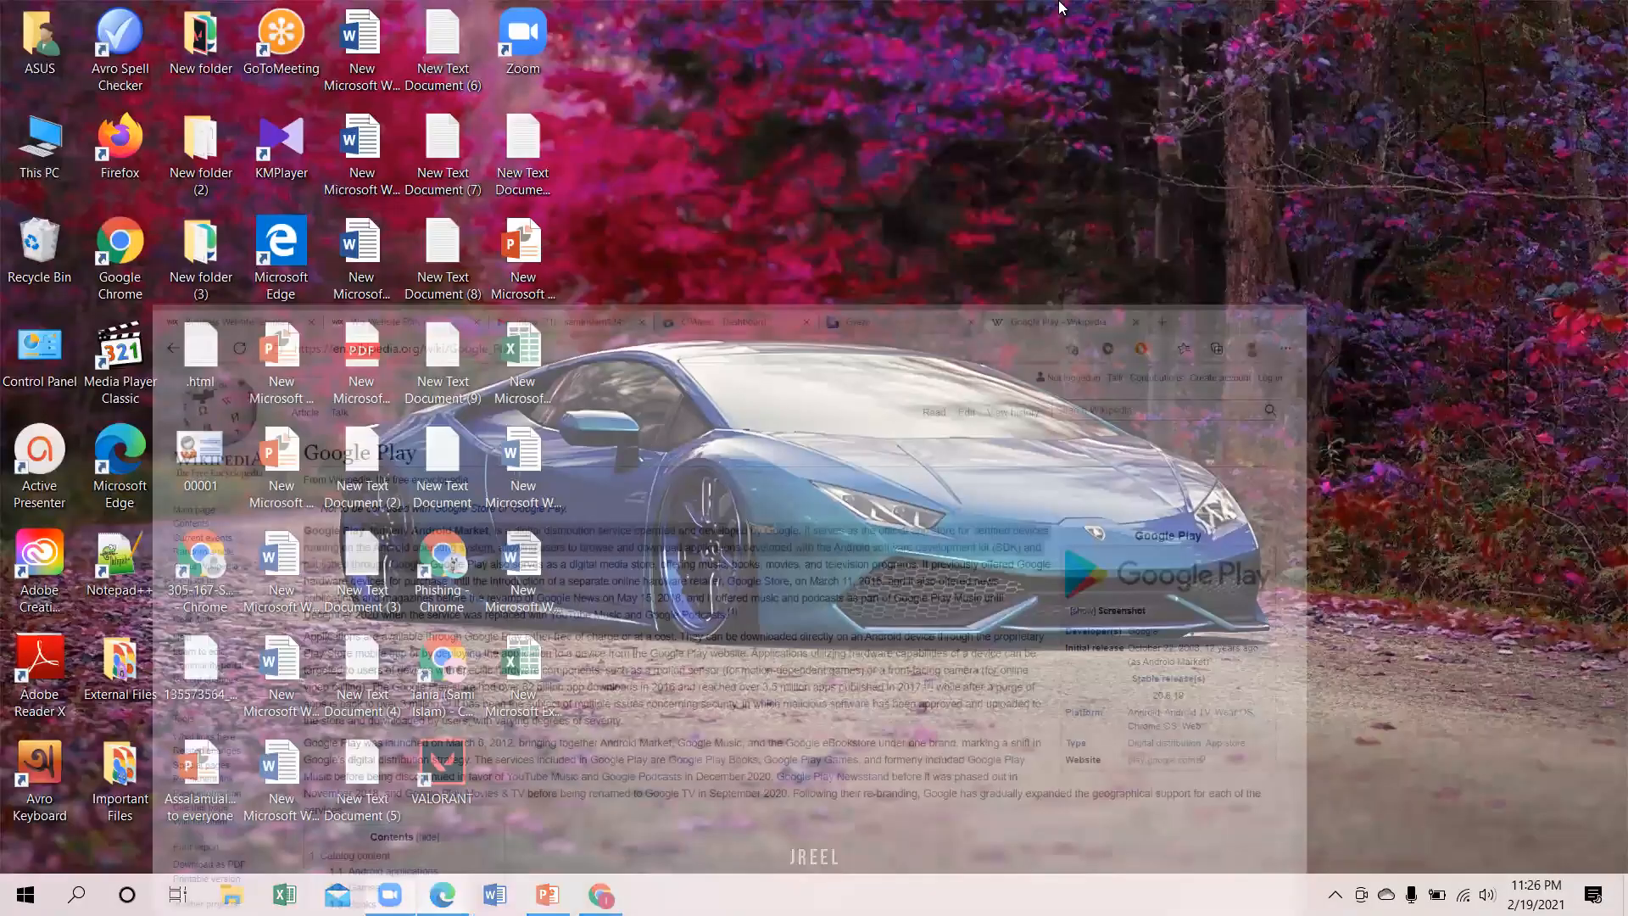
Step: Paste the Wikipedia Google Play description into the hero paragraph and centre-align it
left_click(351, 17)
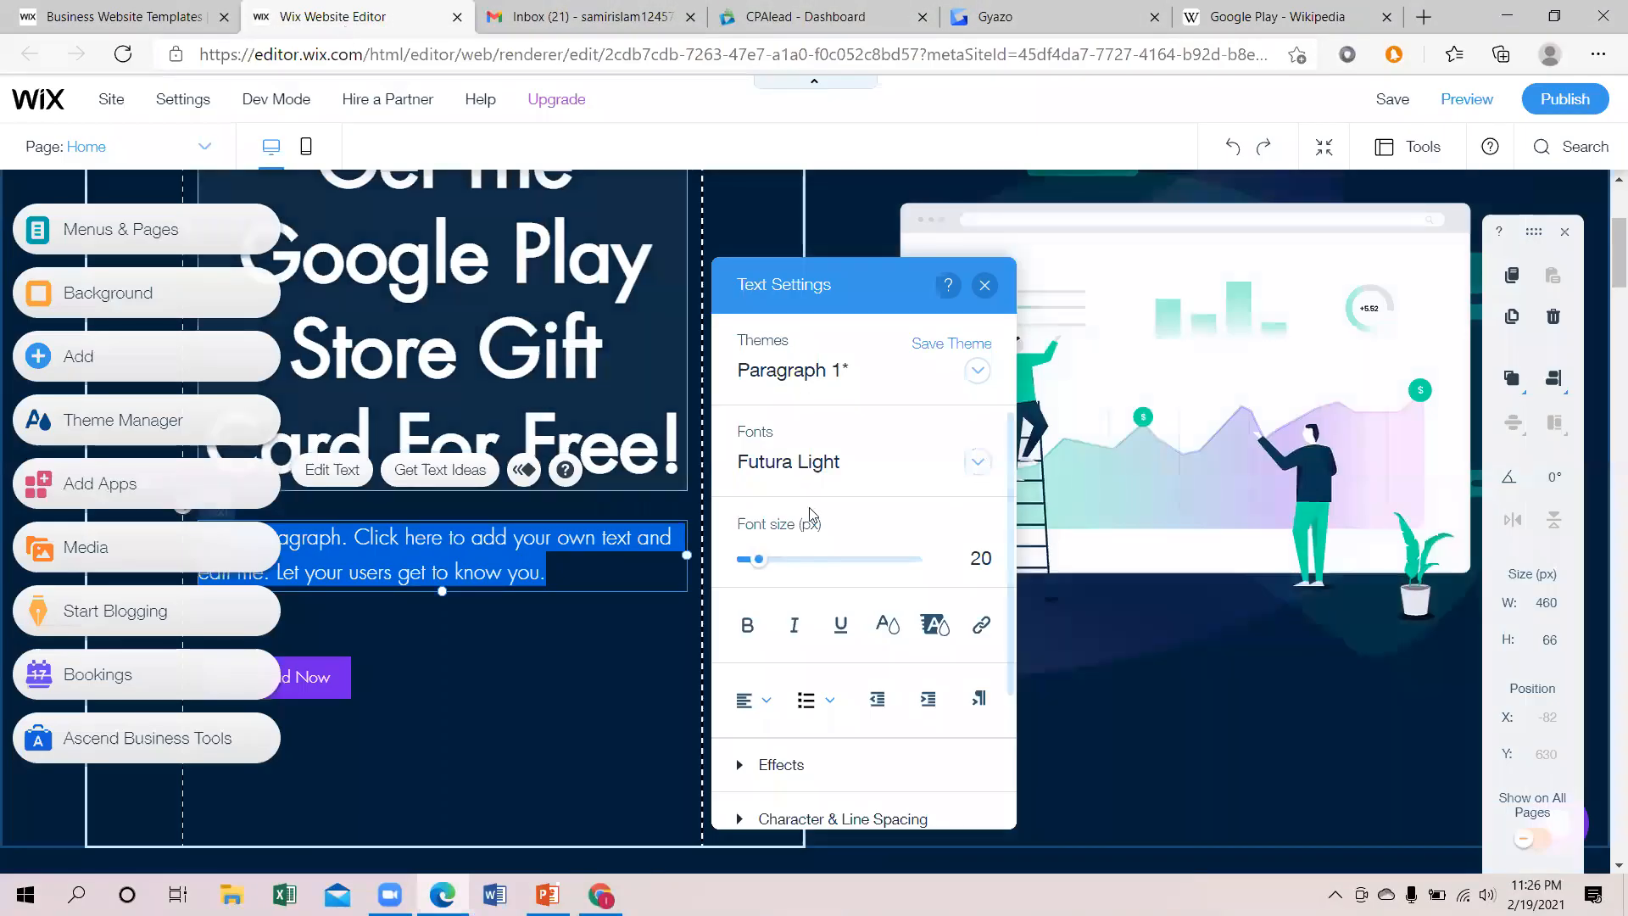
key("ctrl+v")
key("ctrl+a")
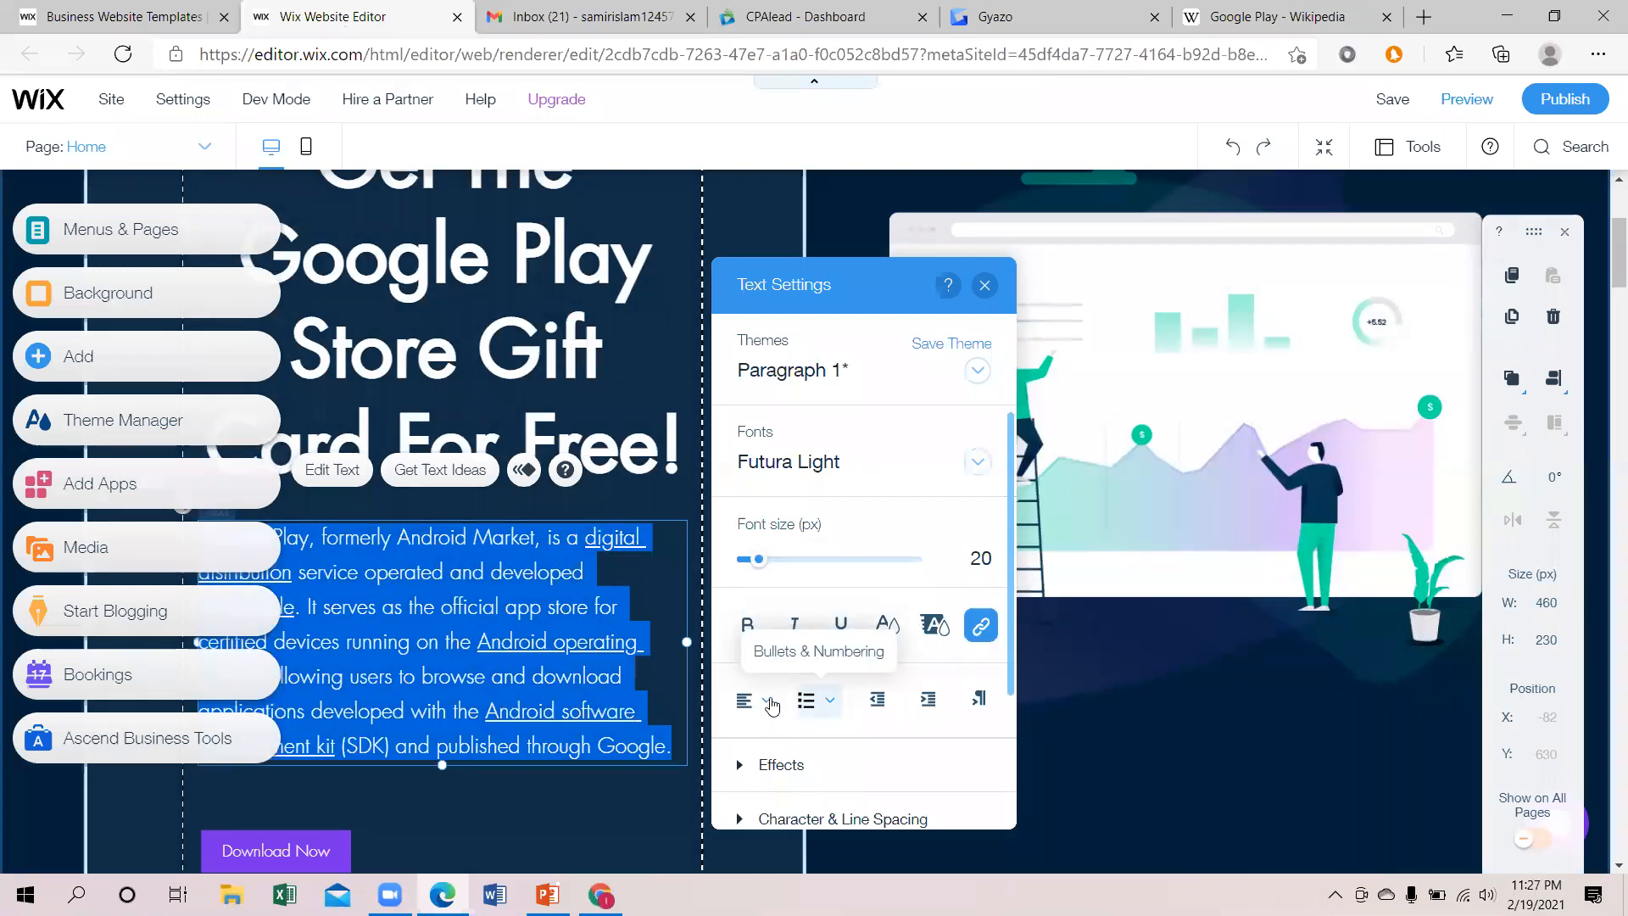
left_click(770, 702)
left_click(768, 739)
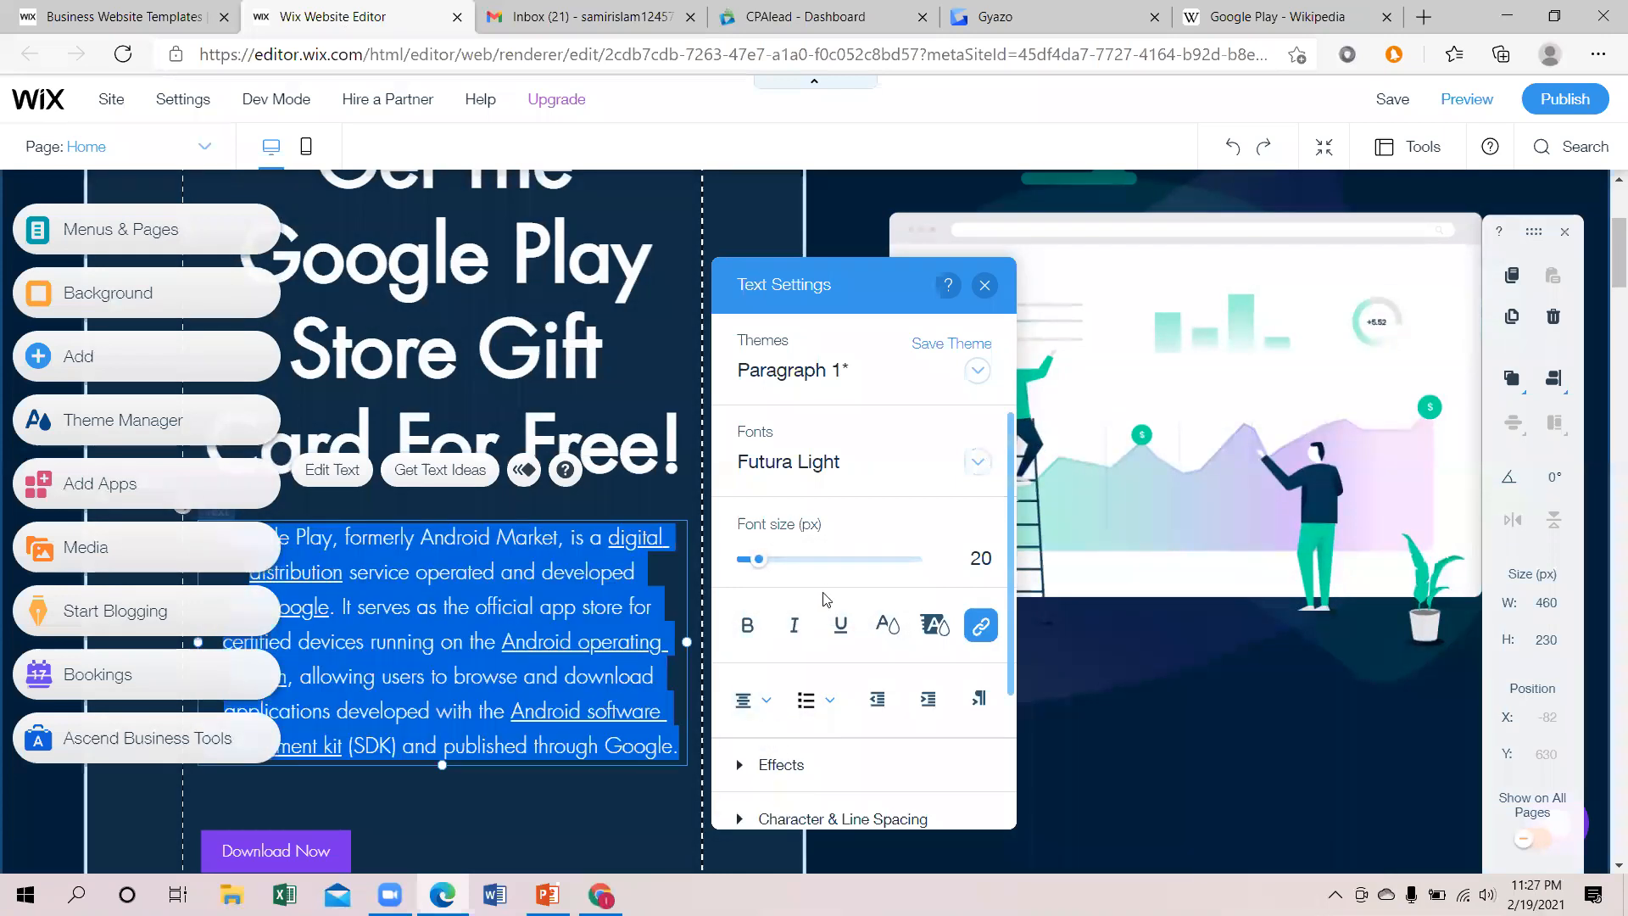
left_click(558, 808)
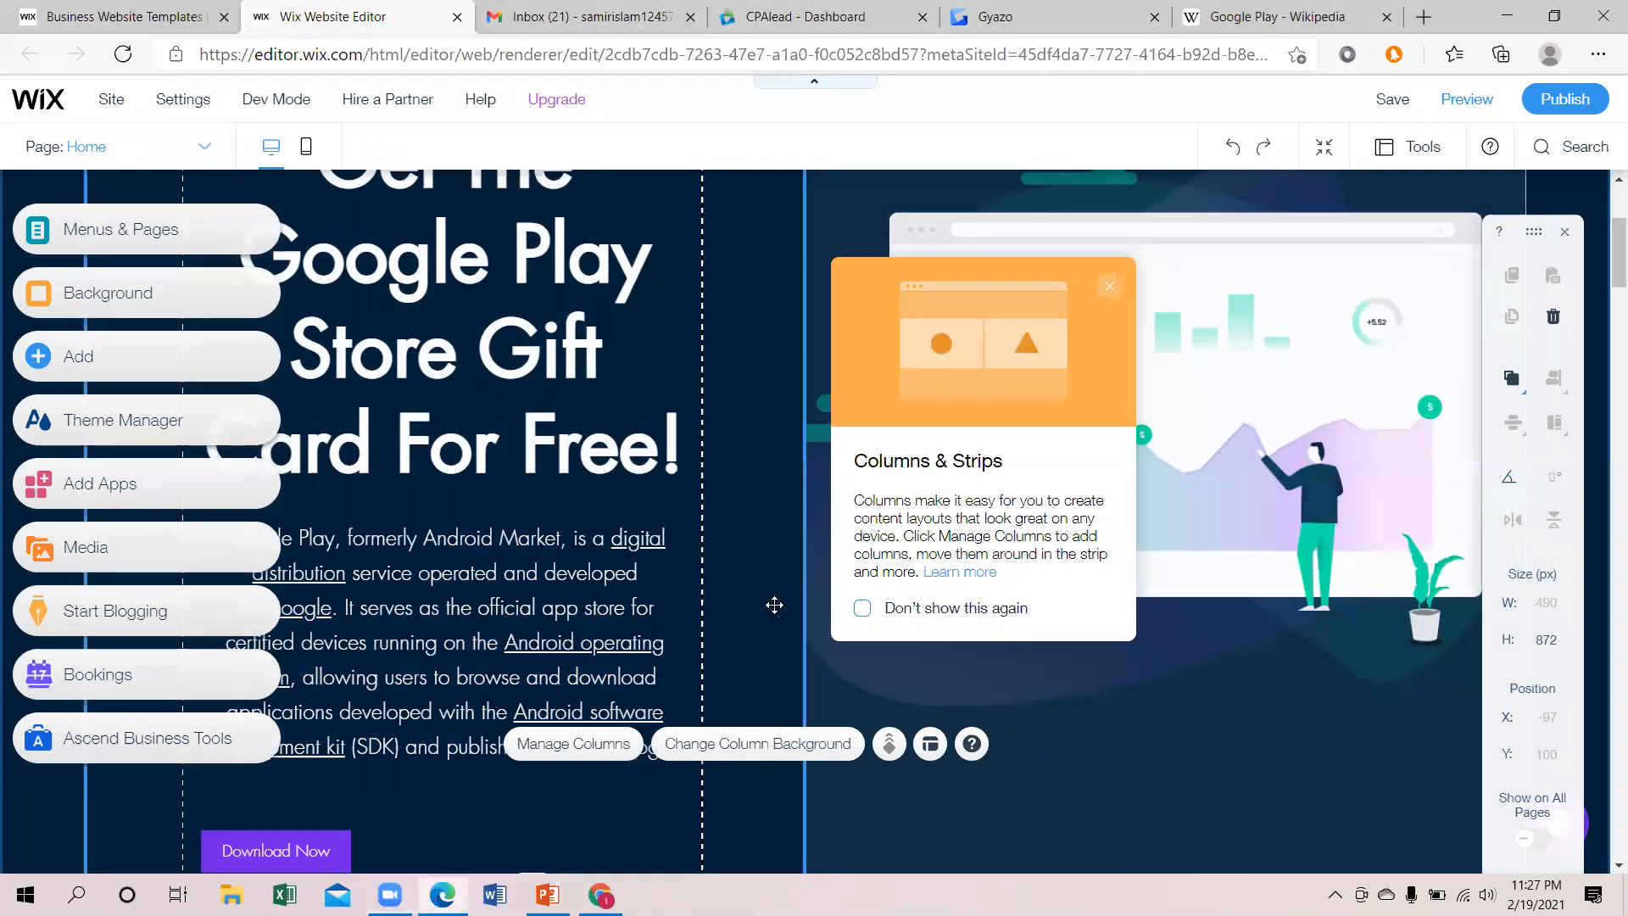
scroll(774, 604, "up", 4)
Step: Dismiss the Columns & Strips tip and select the purple Download Now button below the paragraph
left_click(1110, 287)
scroll(803, 343, "down", 1)
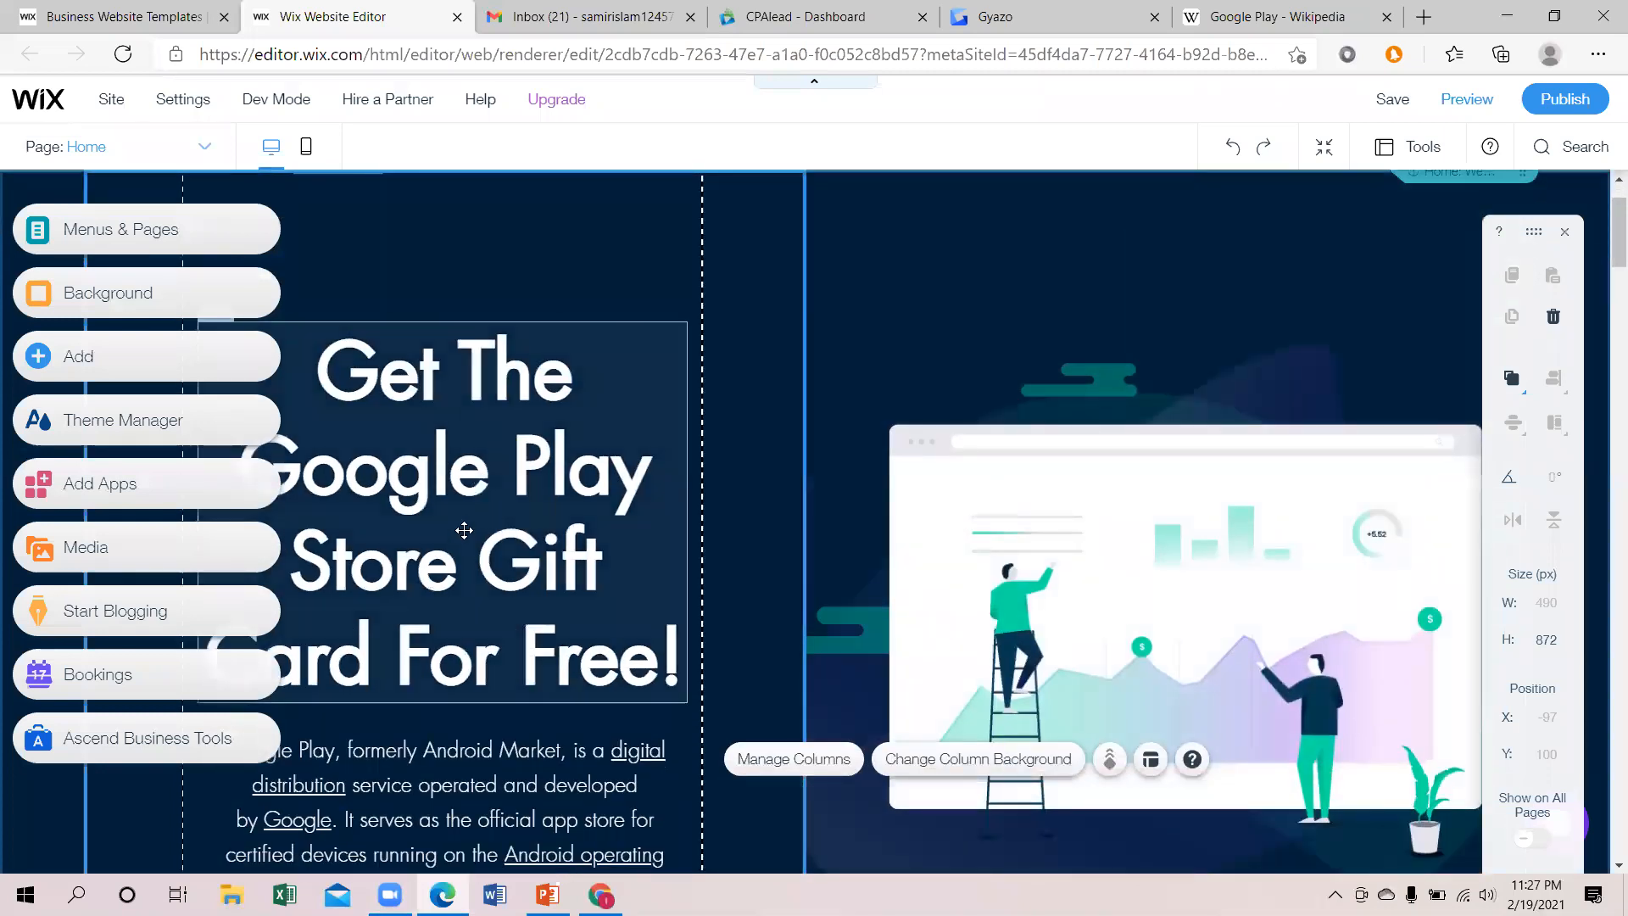
scroll(530, 496, "down", 3)
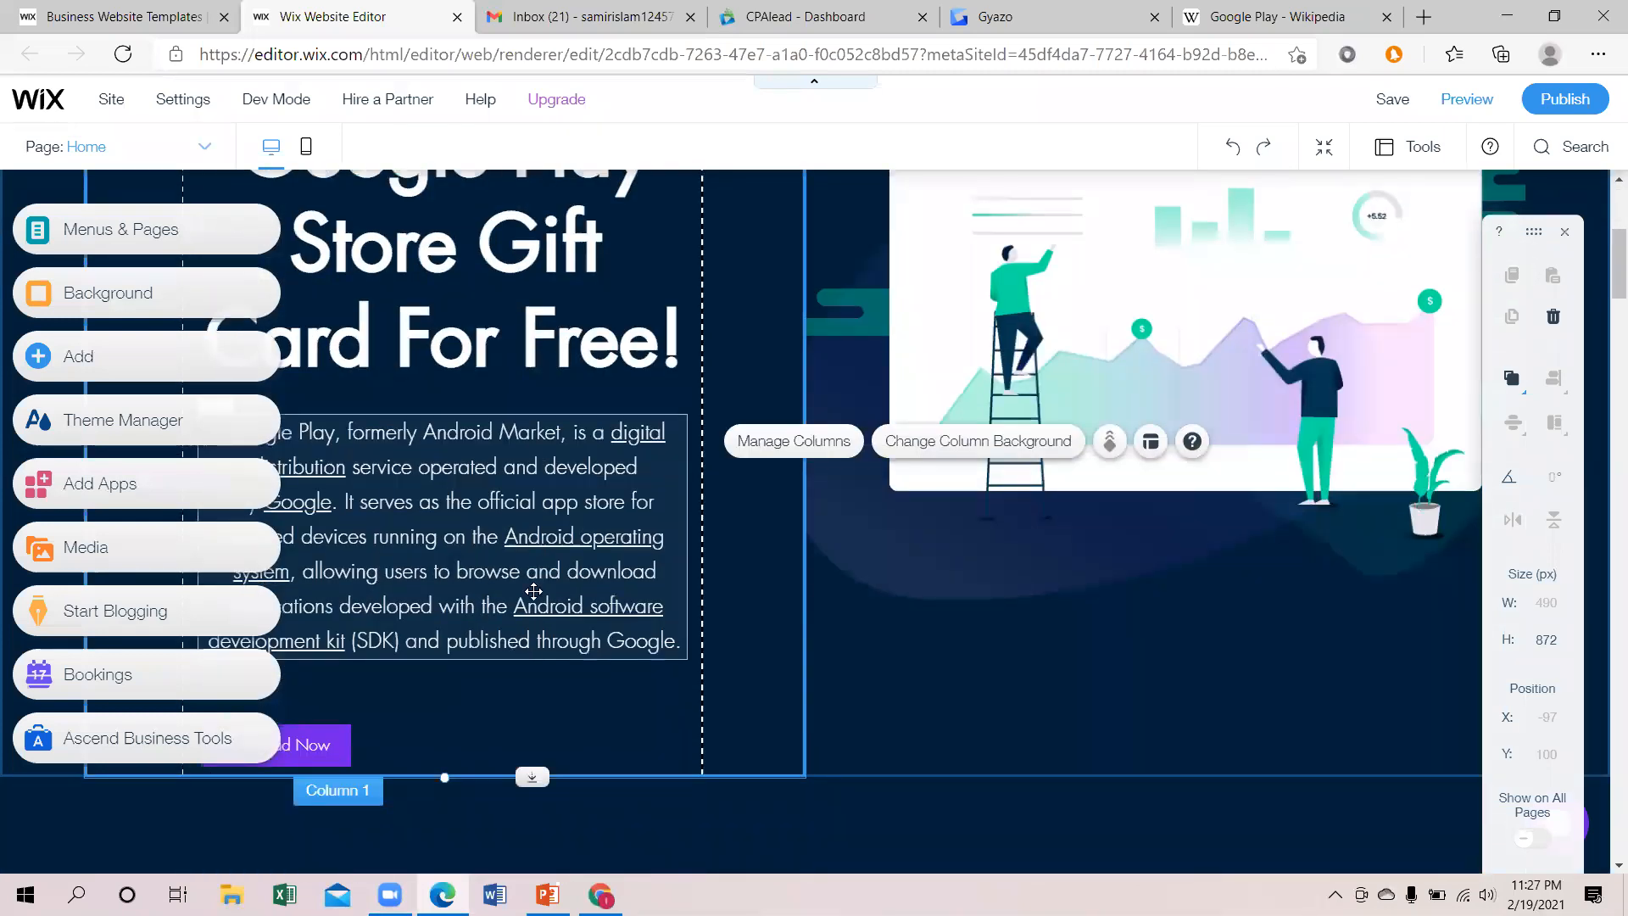
left_click(328, 753)
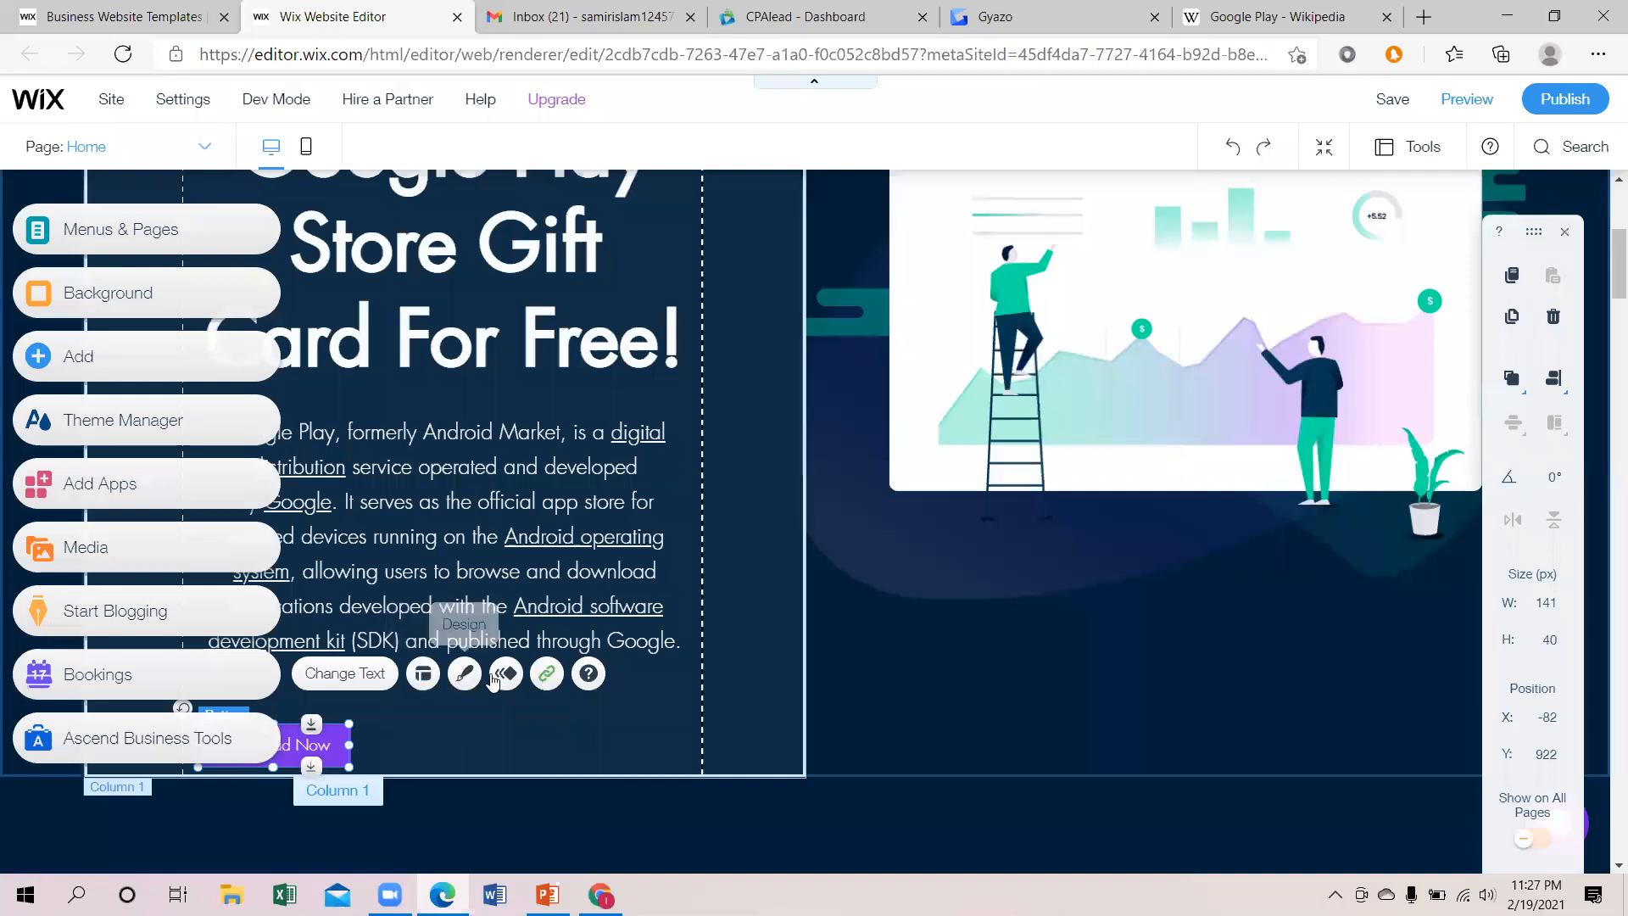
Step: Replace the Download Now button's link with the CPAlead Google Play affiliate URL
left_click(547, 674)
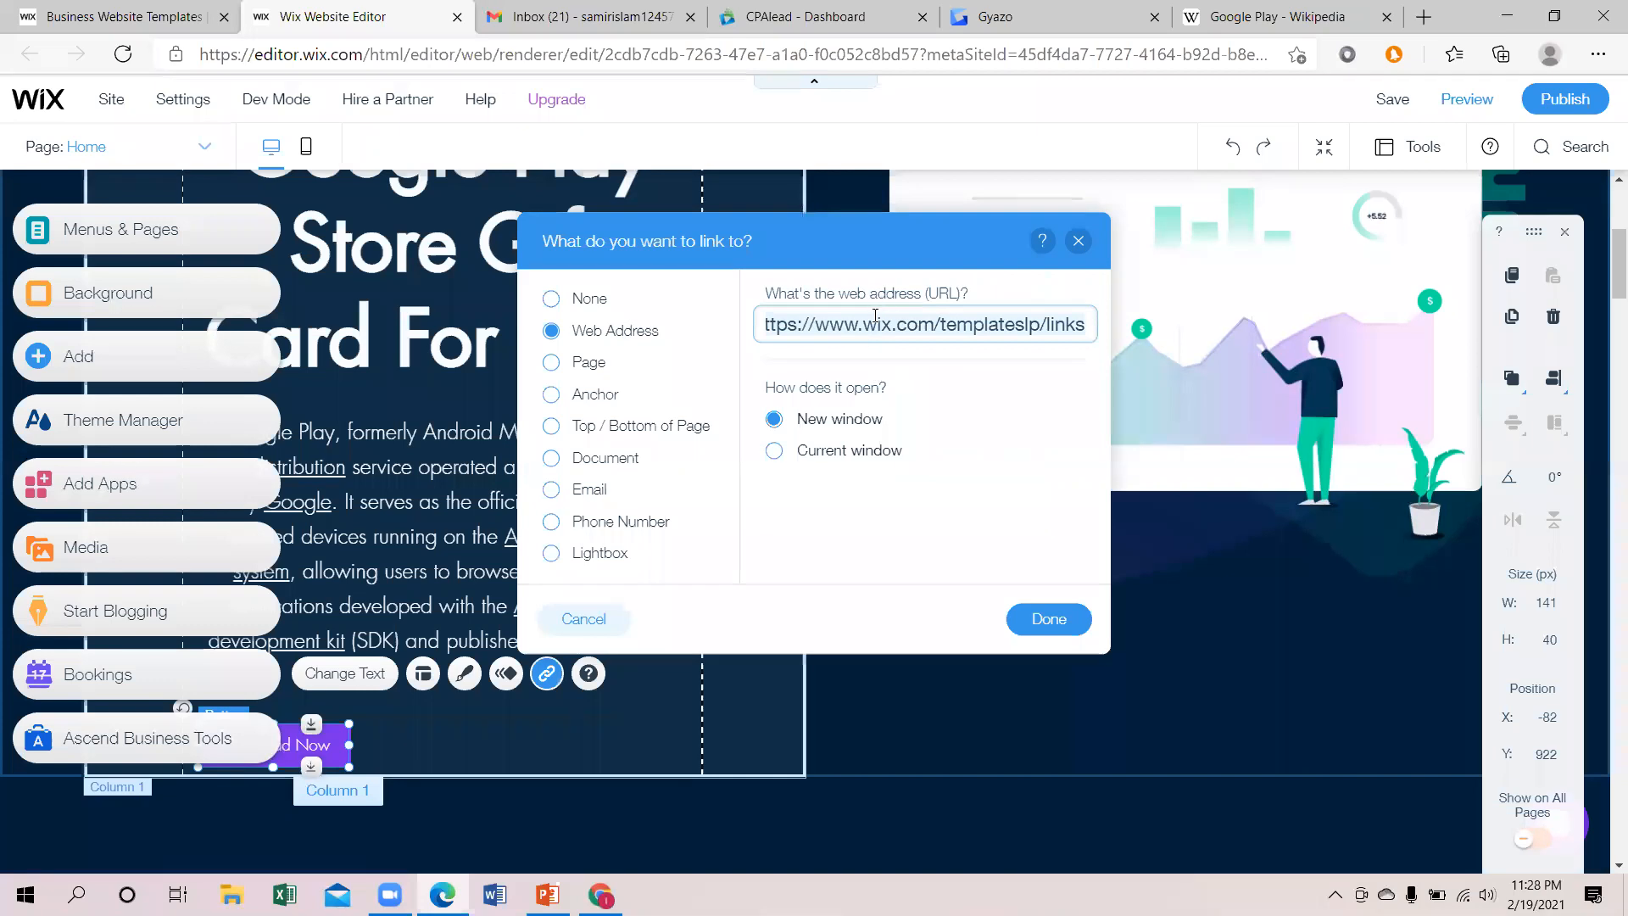
left_click(755, 10)
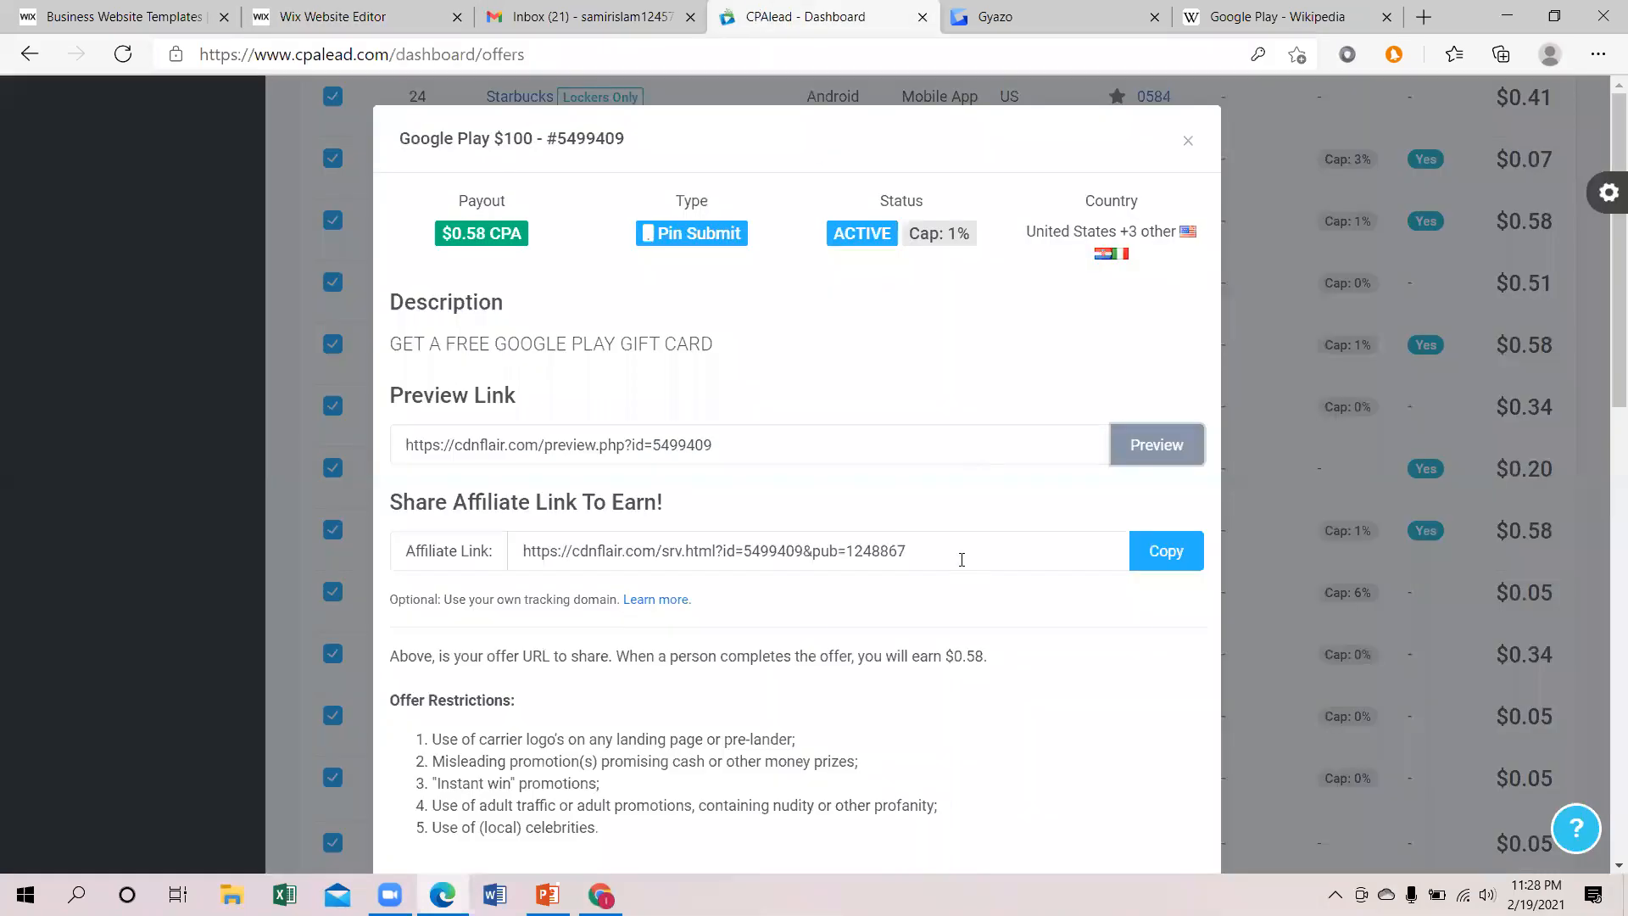
left_click(1161, 551)
left_click(365, 17)
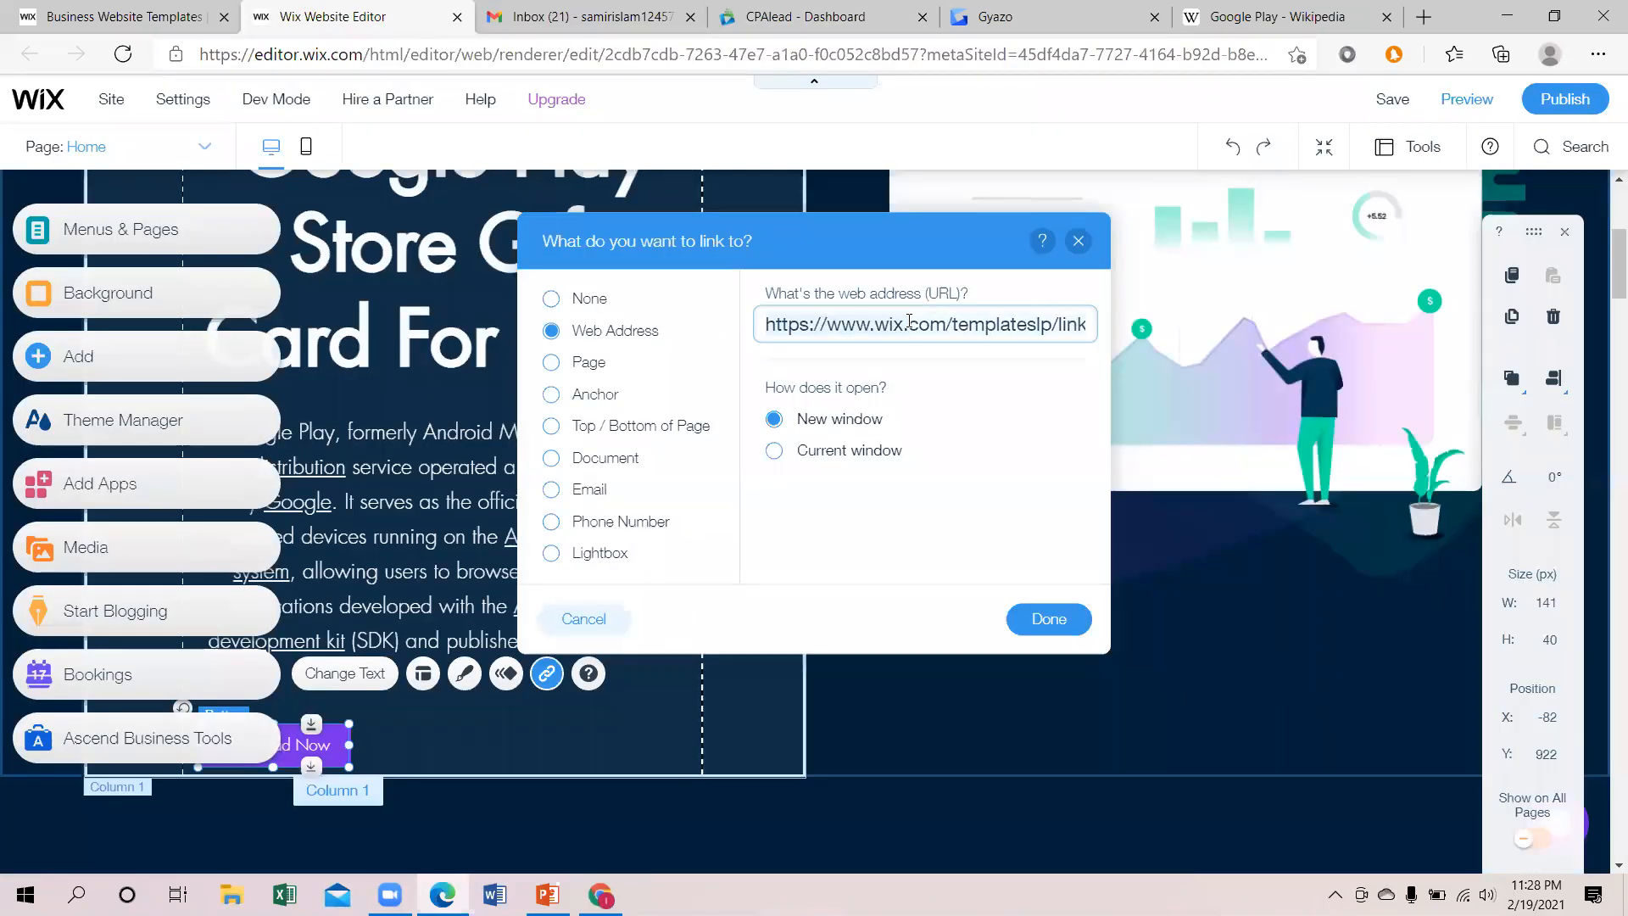
key("ctrl+a")
key("ctrl+v")
left_click(1050, 618)
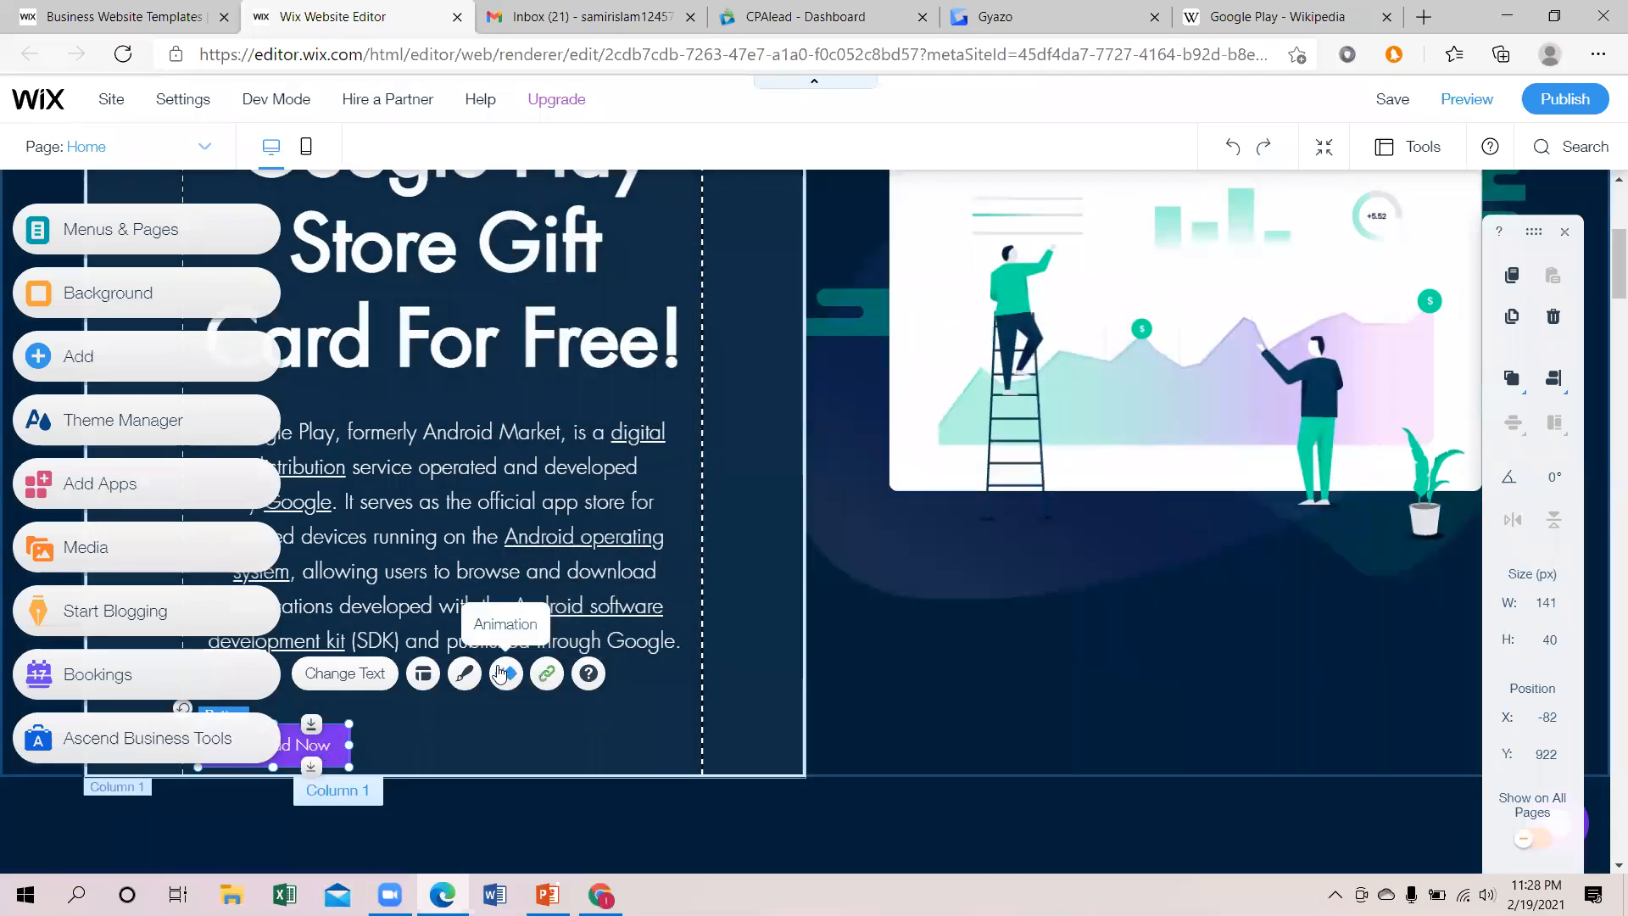
left_click(423, 676)
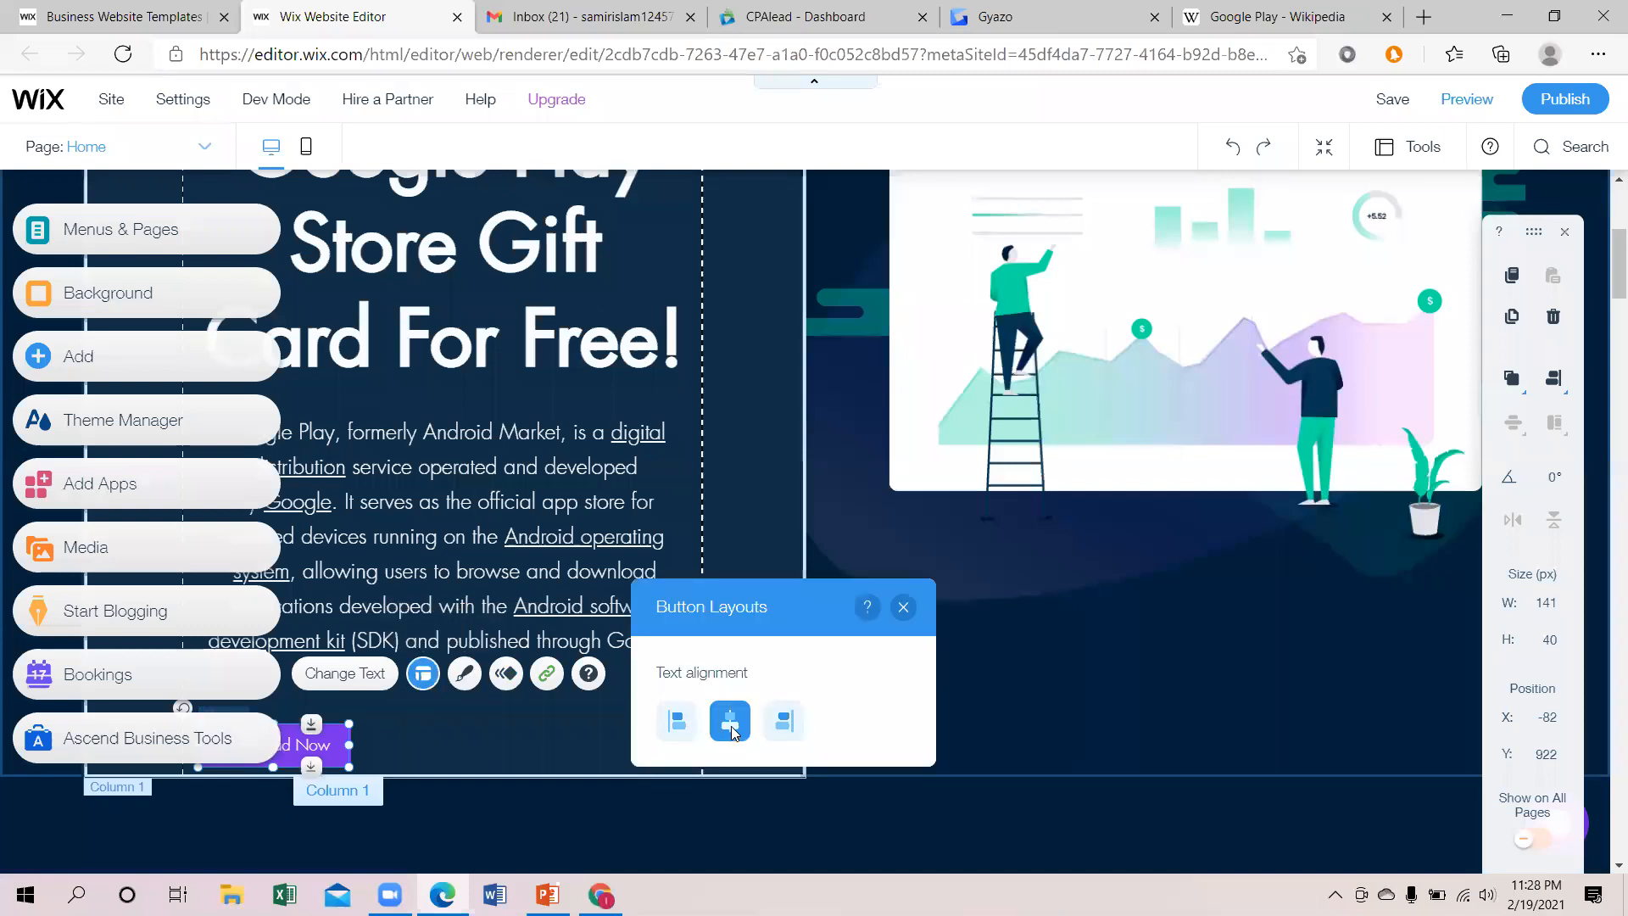
left_click(784, 722)
left_click(730, 721)
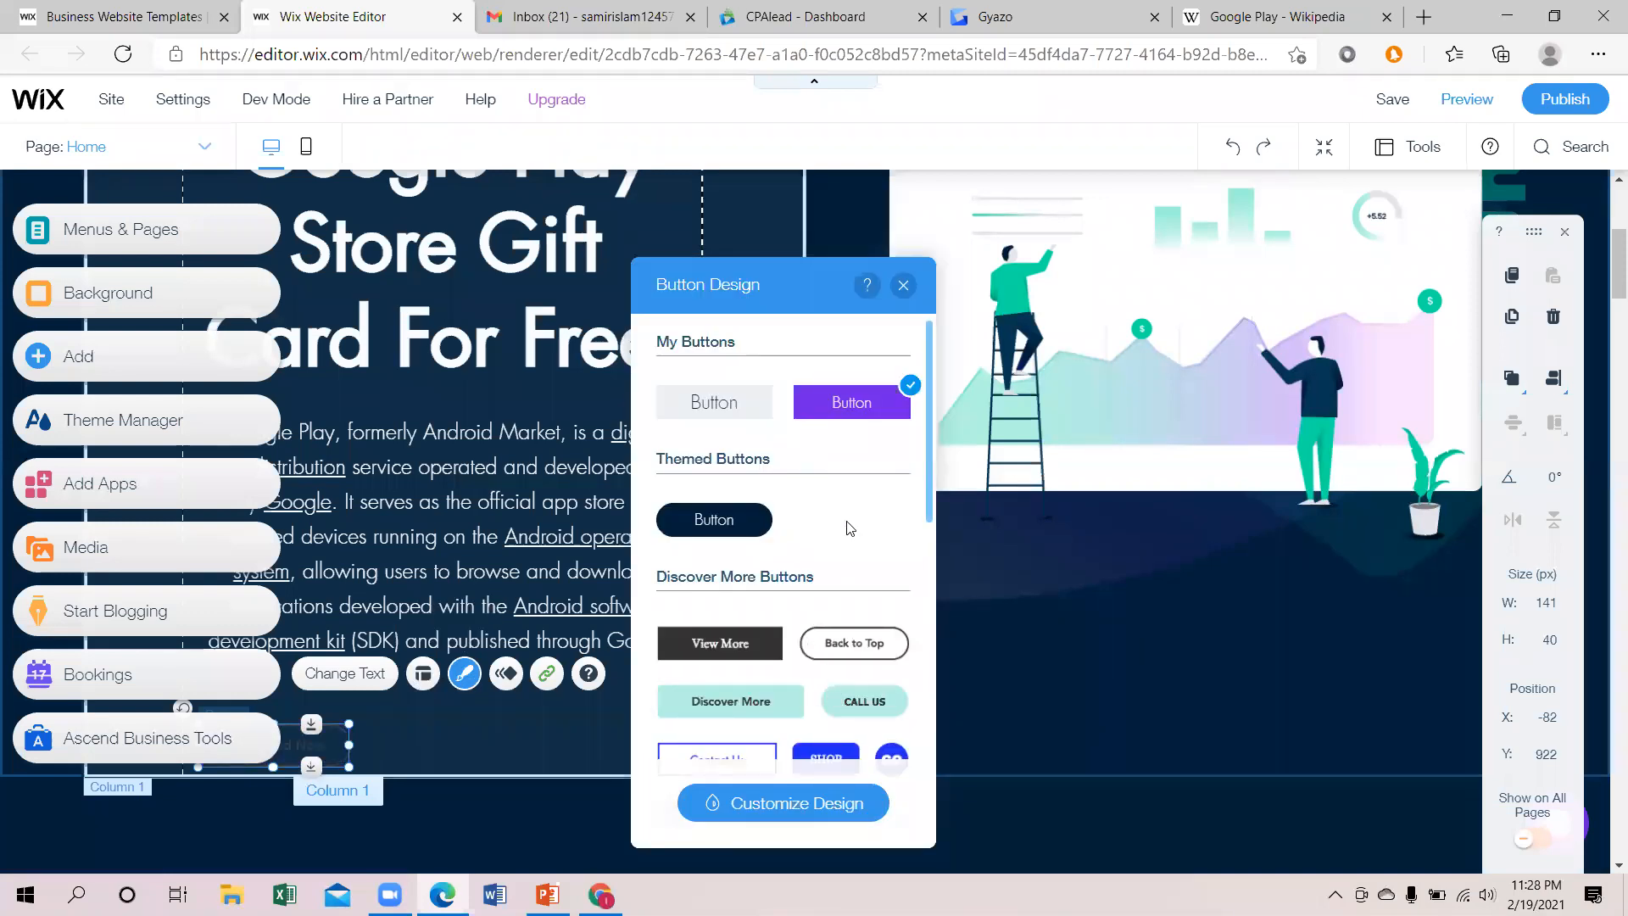
scroll(848, 532, "down", 2)
scroll(858, 583, "down", 1)
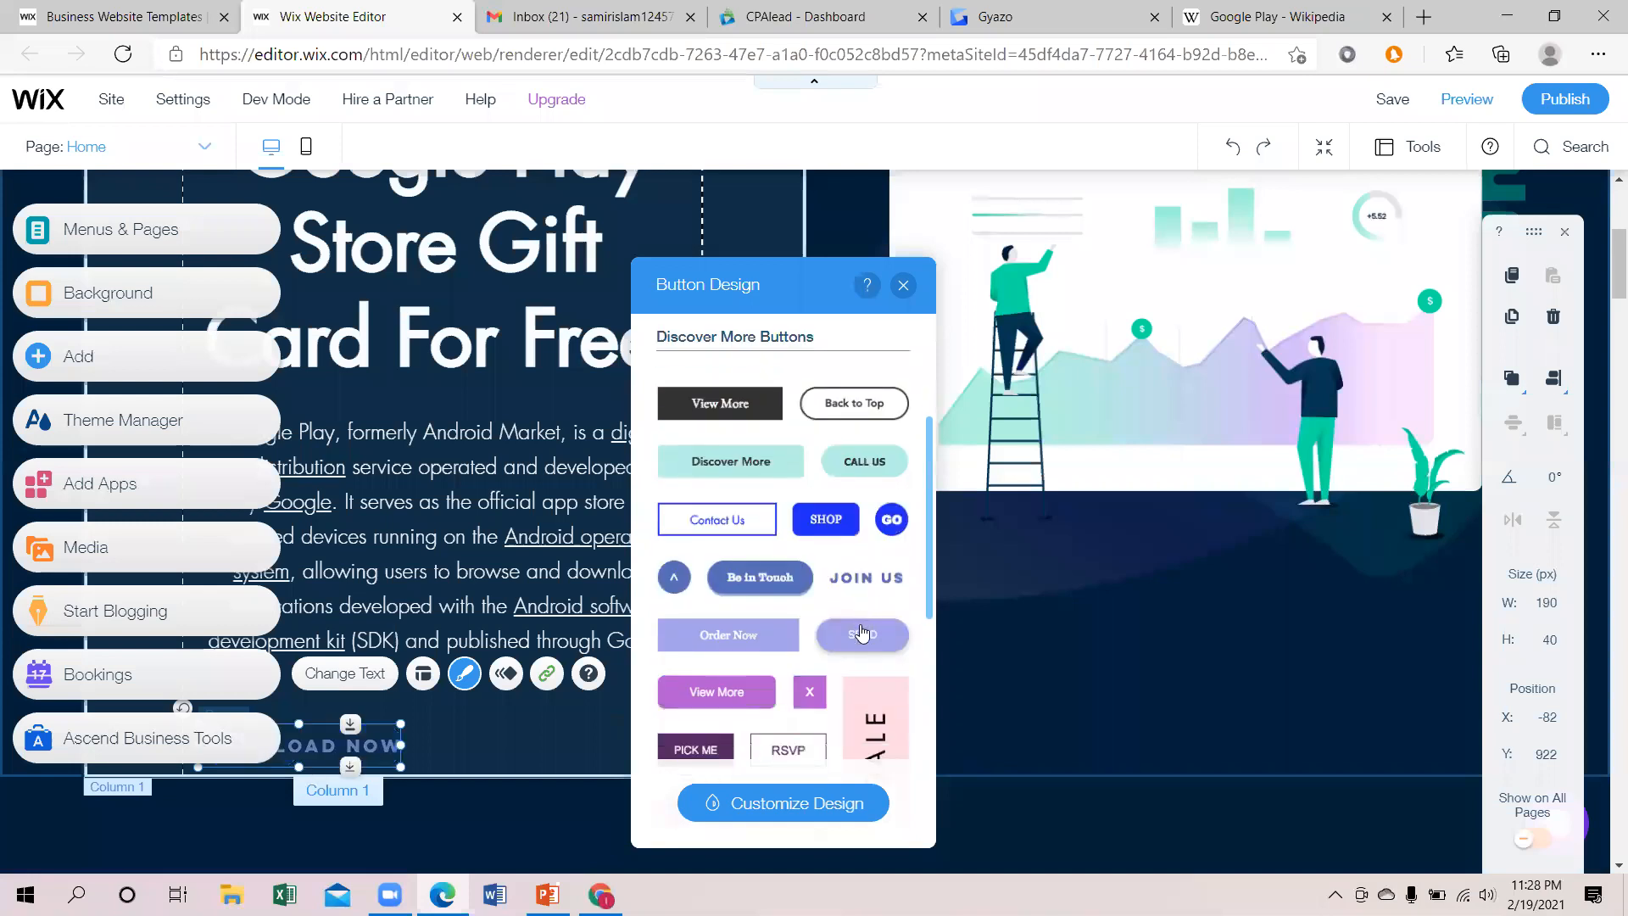
scroll(856, 640, "up", 2)
scroll(810, 628, "up", 1)
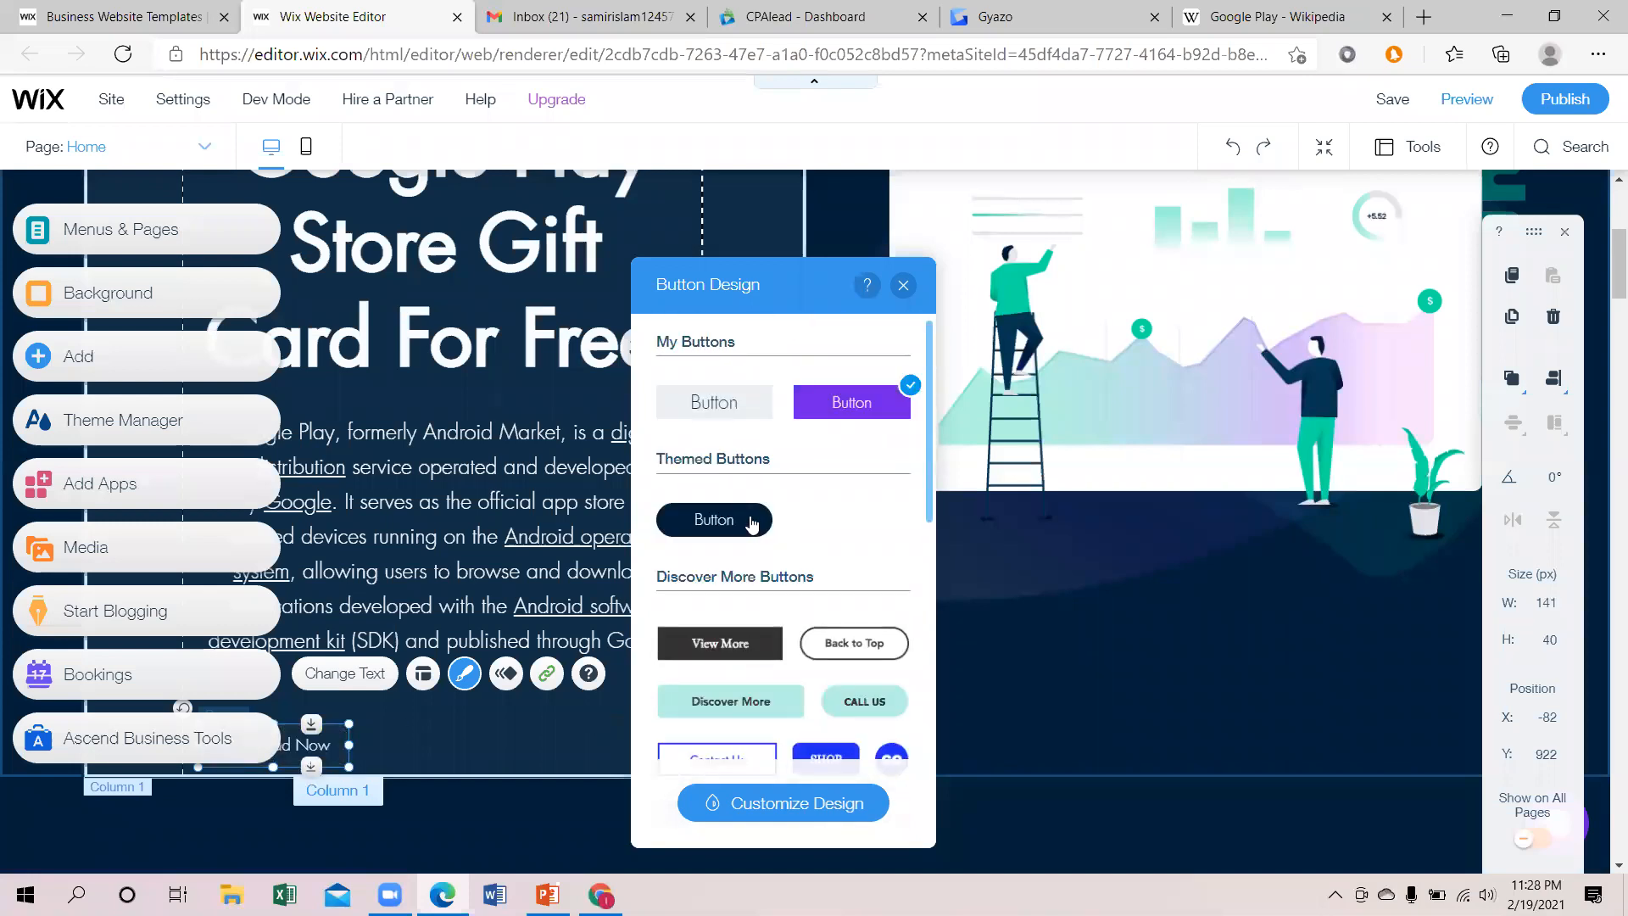
scroll(772, 555, "down", 4)
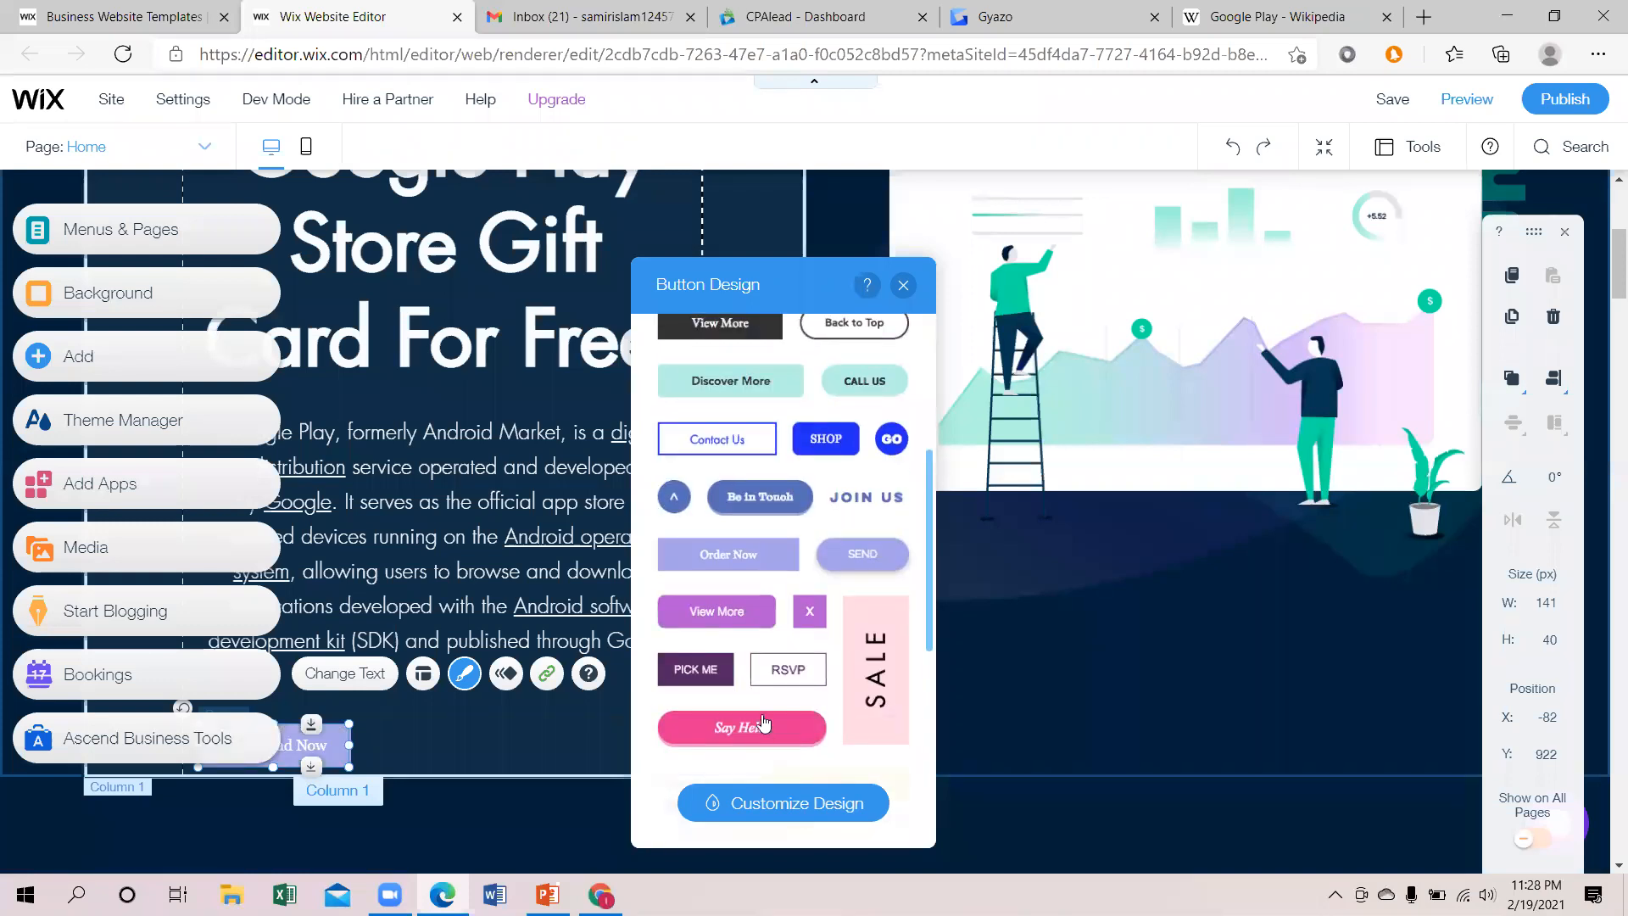
scroll(764, 723, "down", 5)
scroll(764, 729, "up", 4)
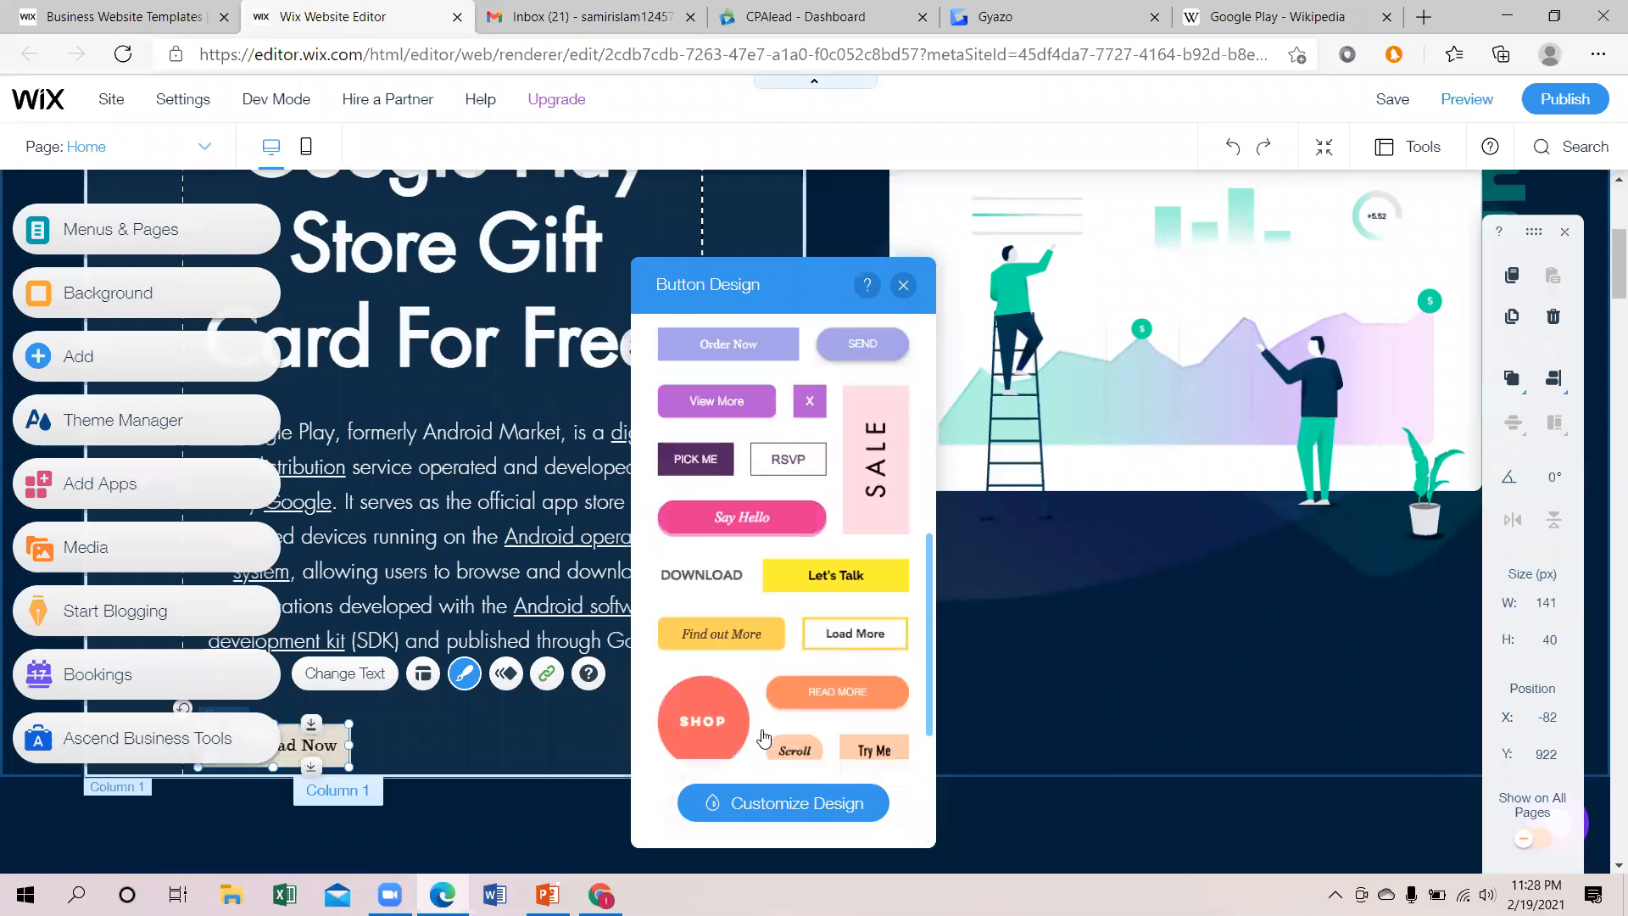
scroll(764, 734, "up", 6)
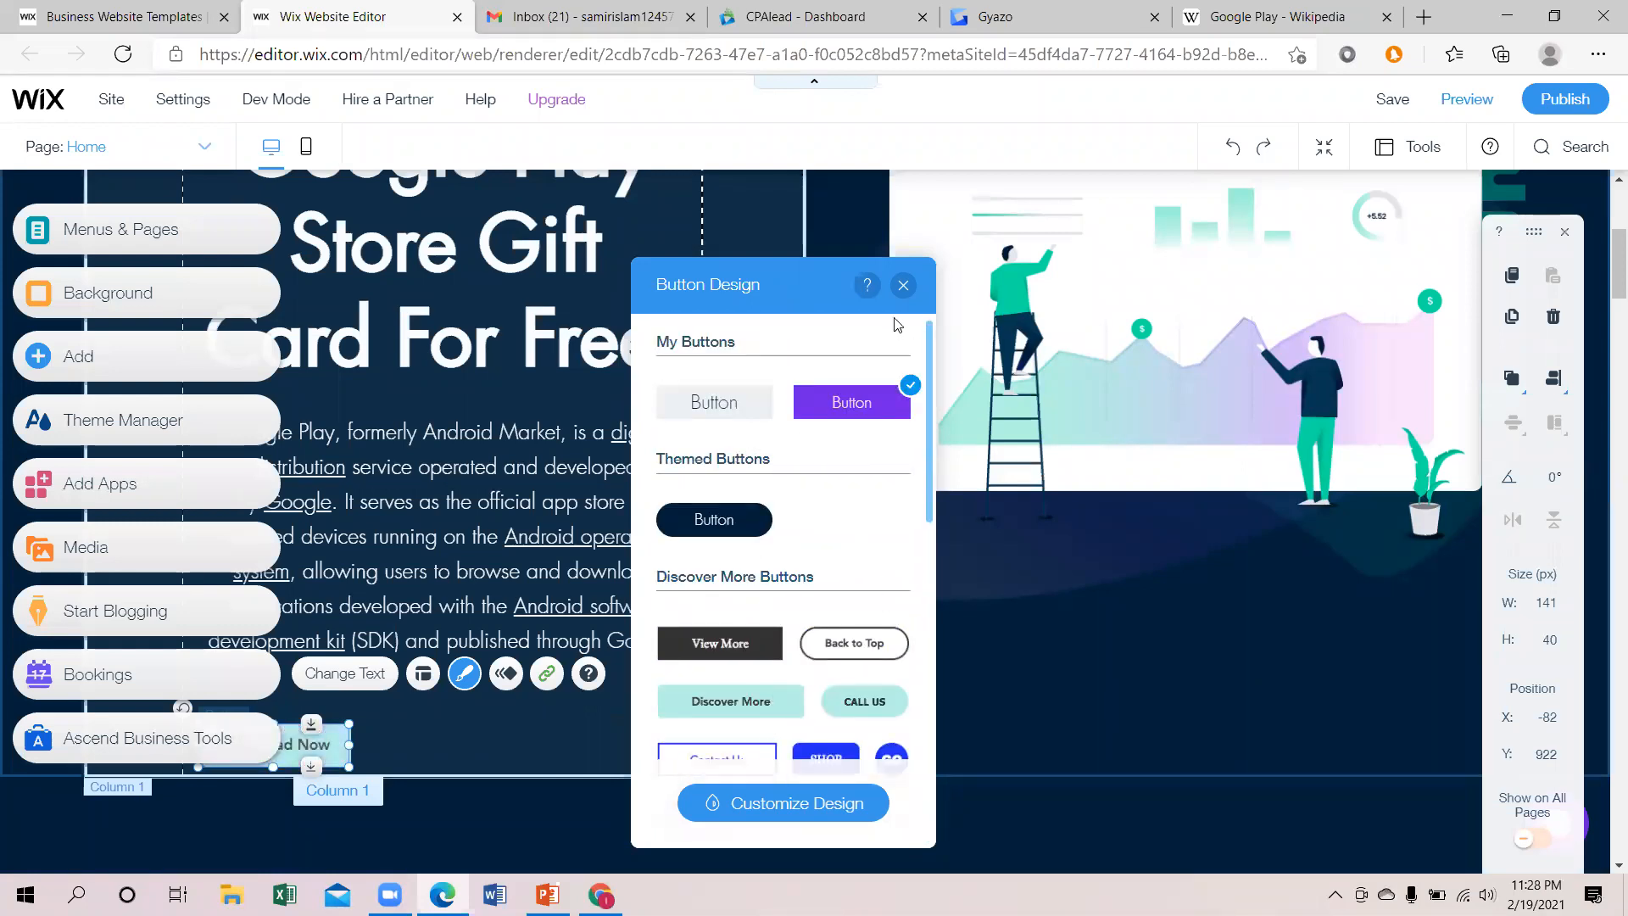
left_click(903, 285)
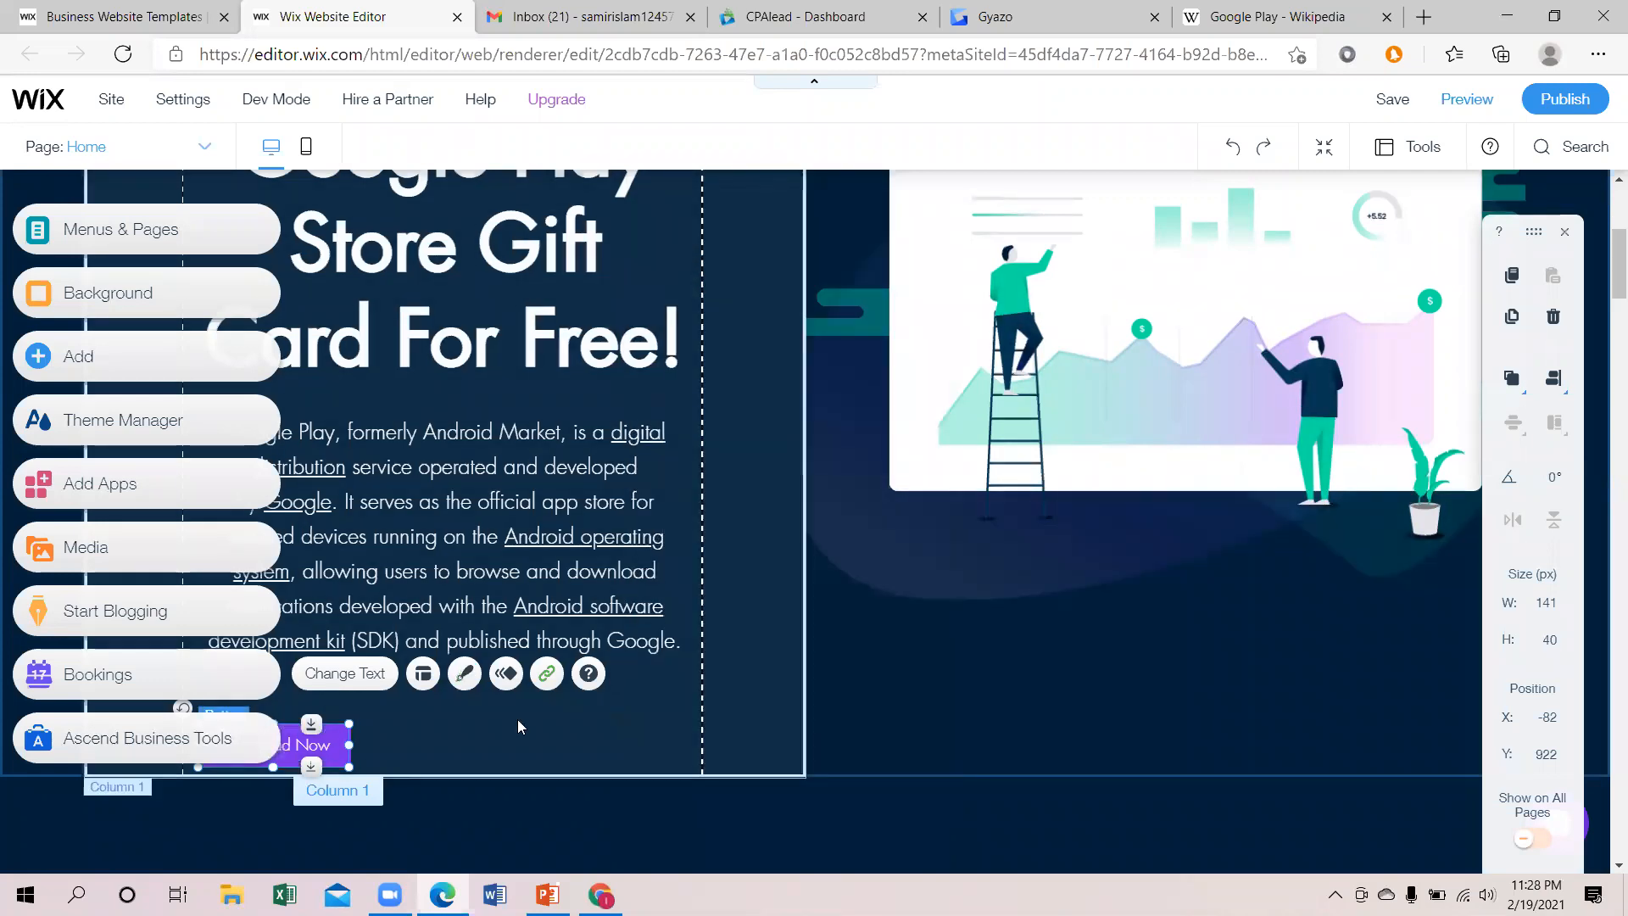
Step: Apply the Spin-In entrance animation to the Download Now button and close the chooser
left_click(517, 675)
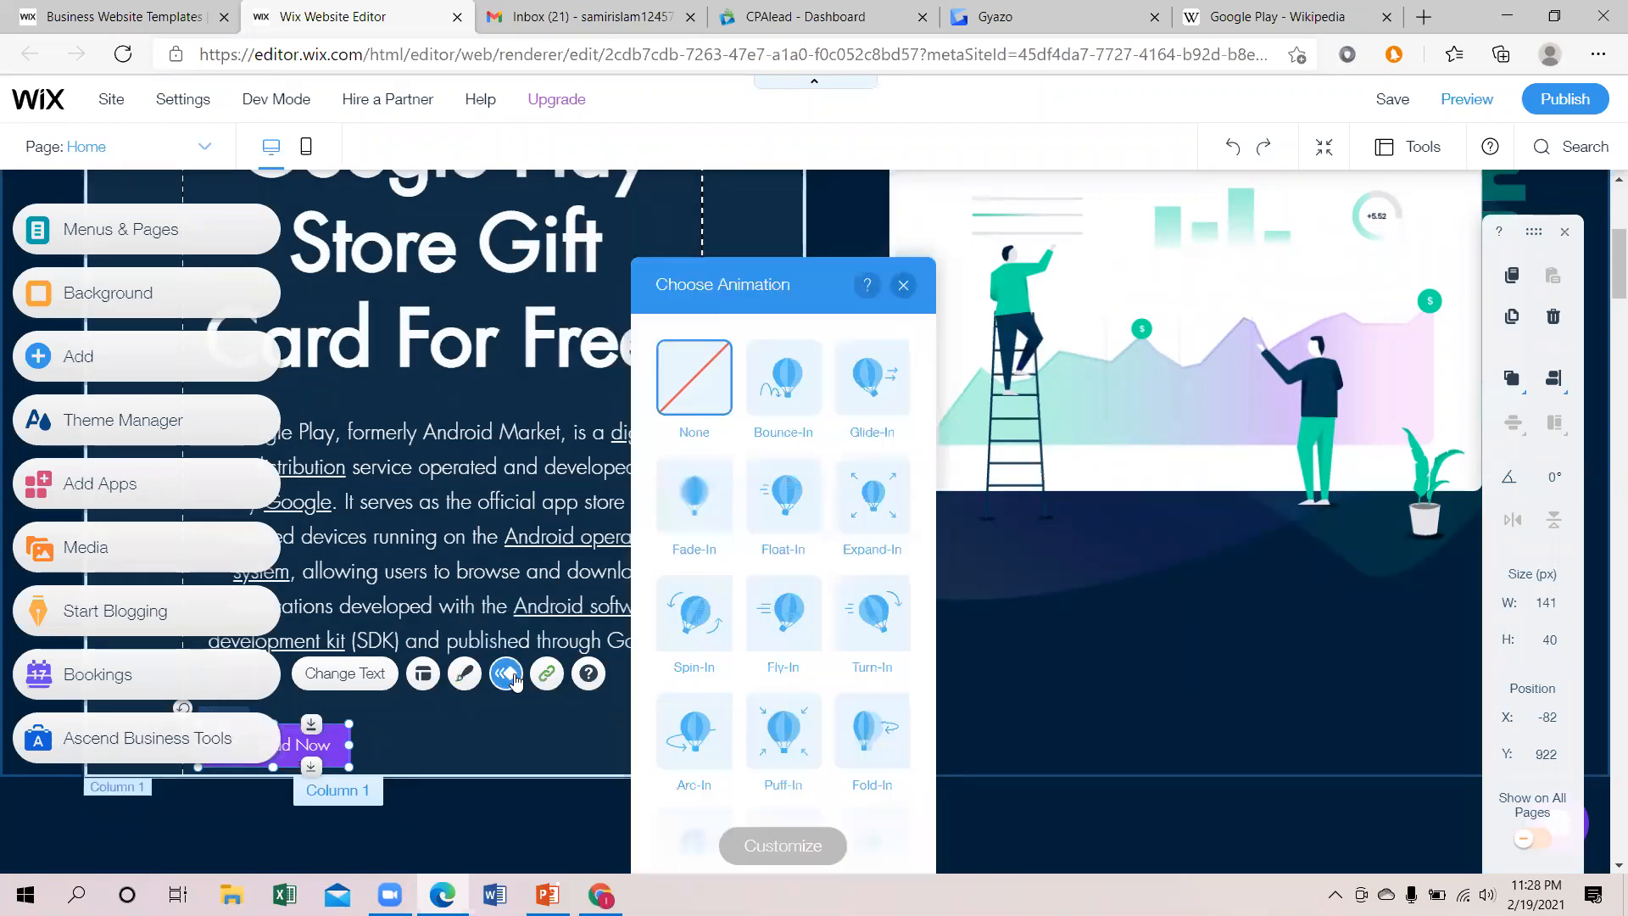
scroll(746, 676, "down", 1)
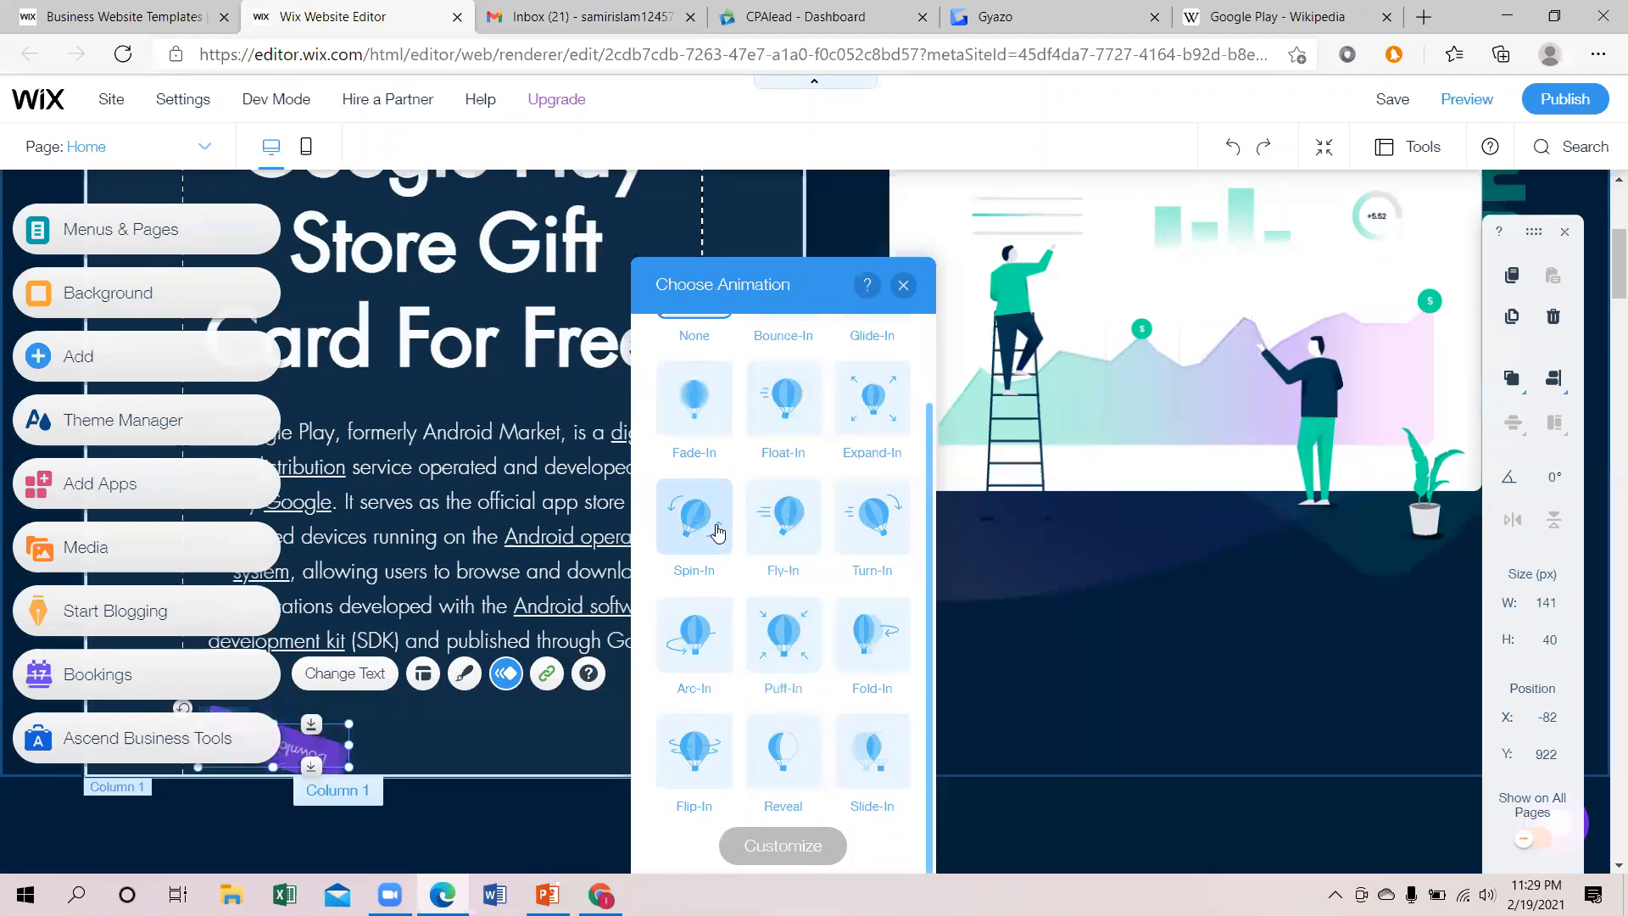
scroll(714, 421, "up", 1)
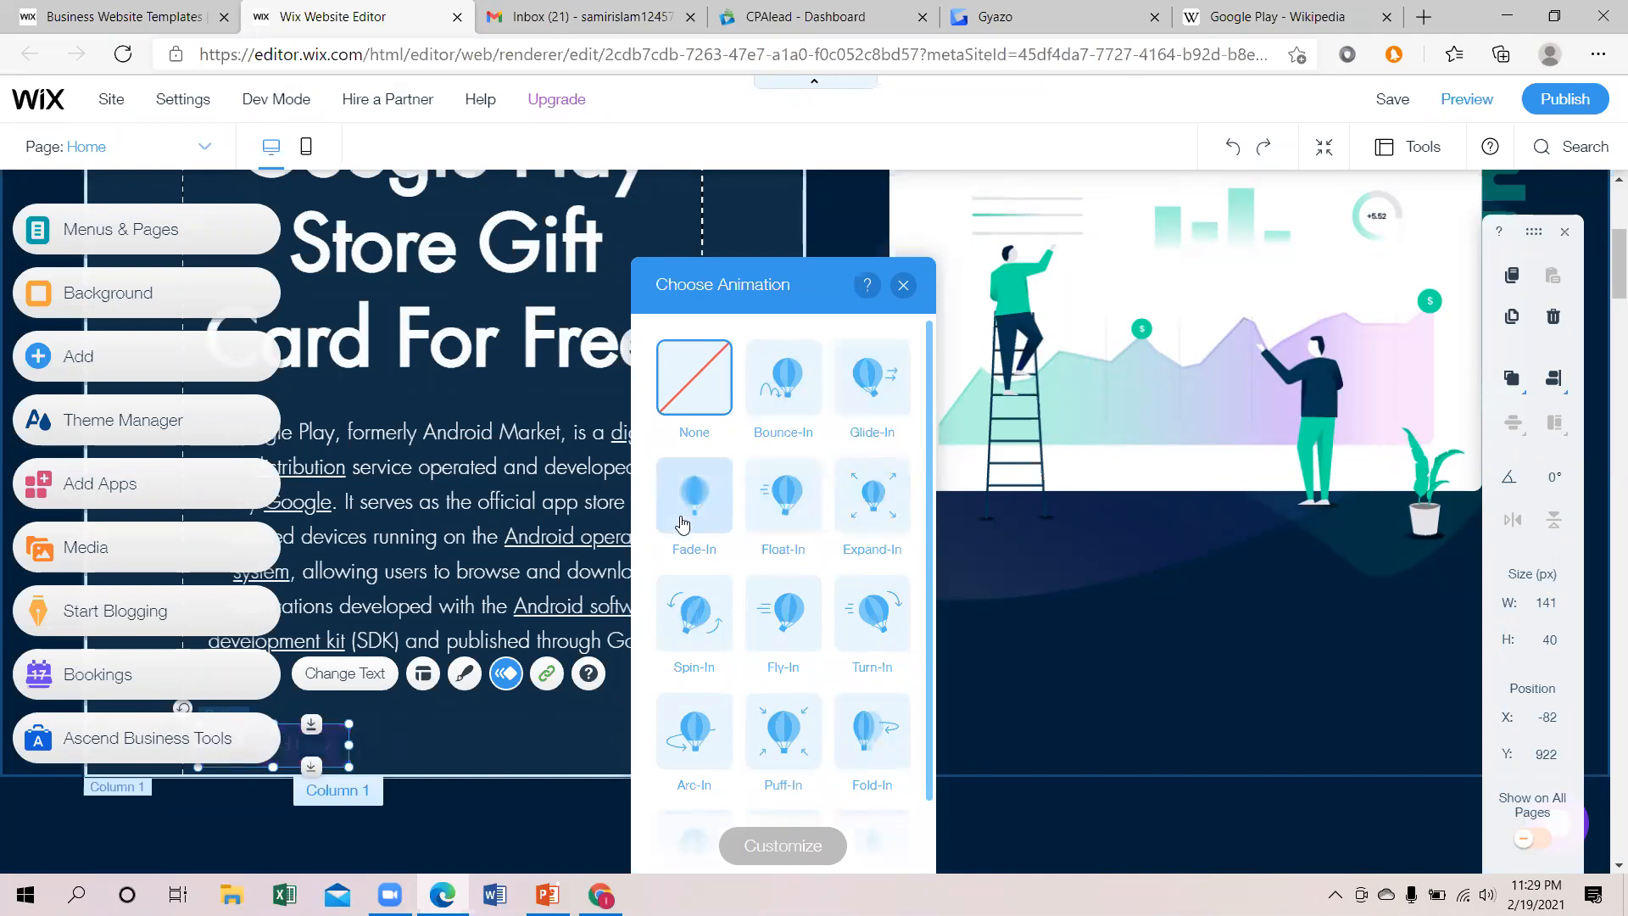
left_click(694, 630)
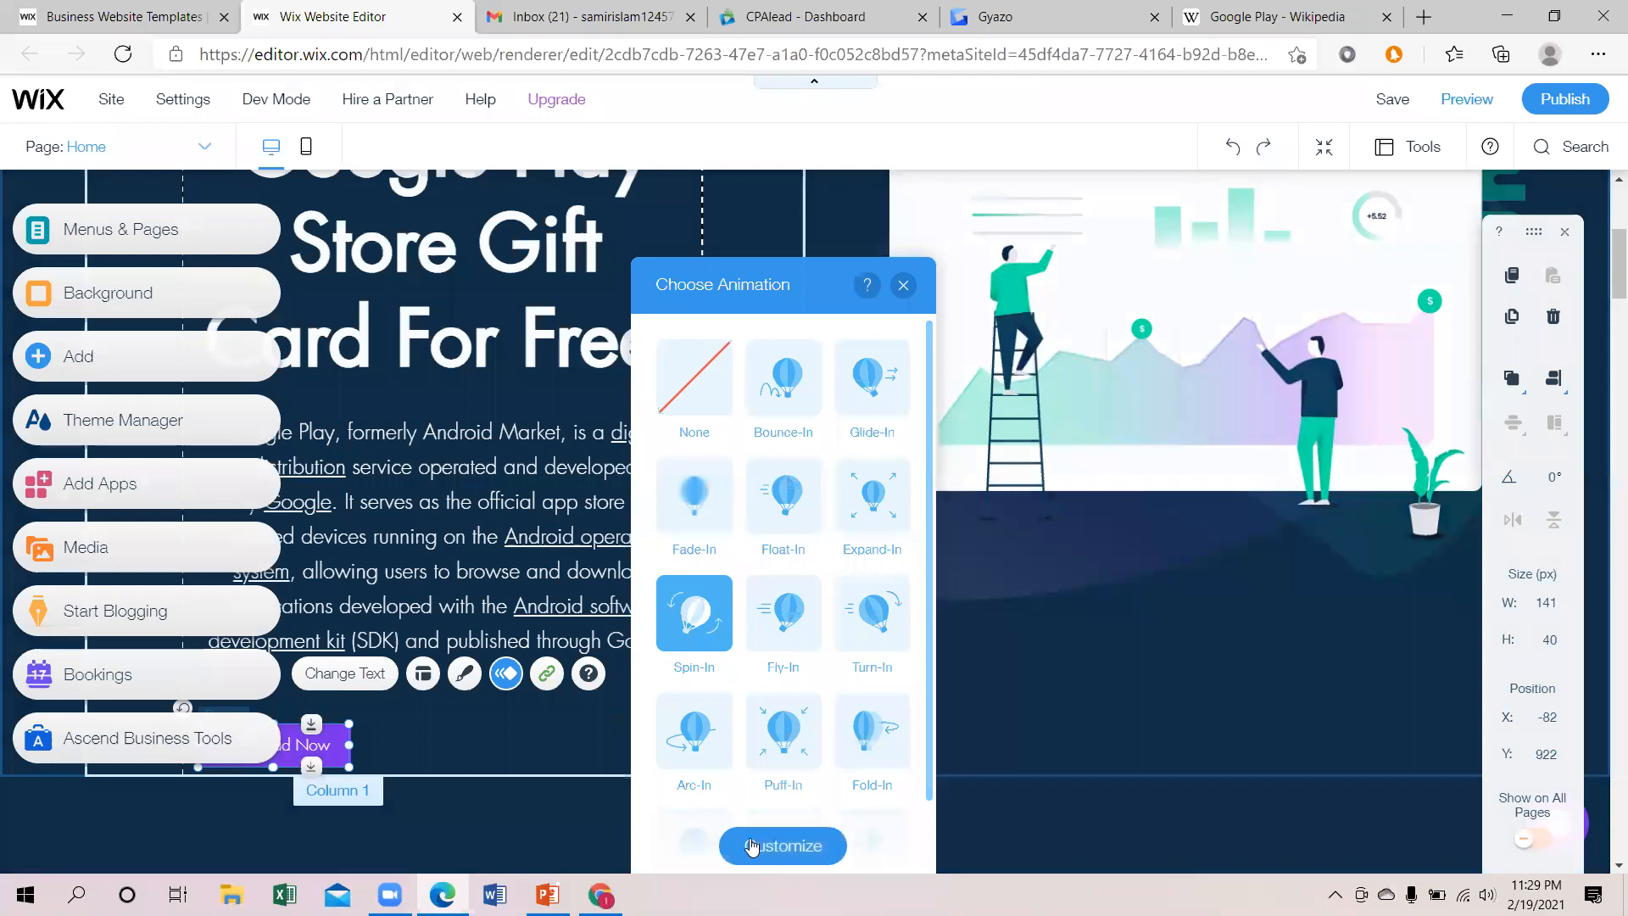
left_click(902, 286)
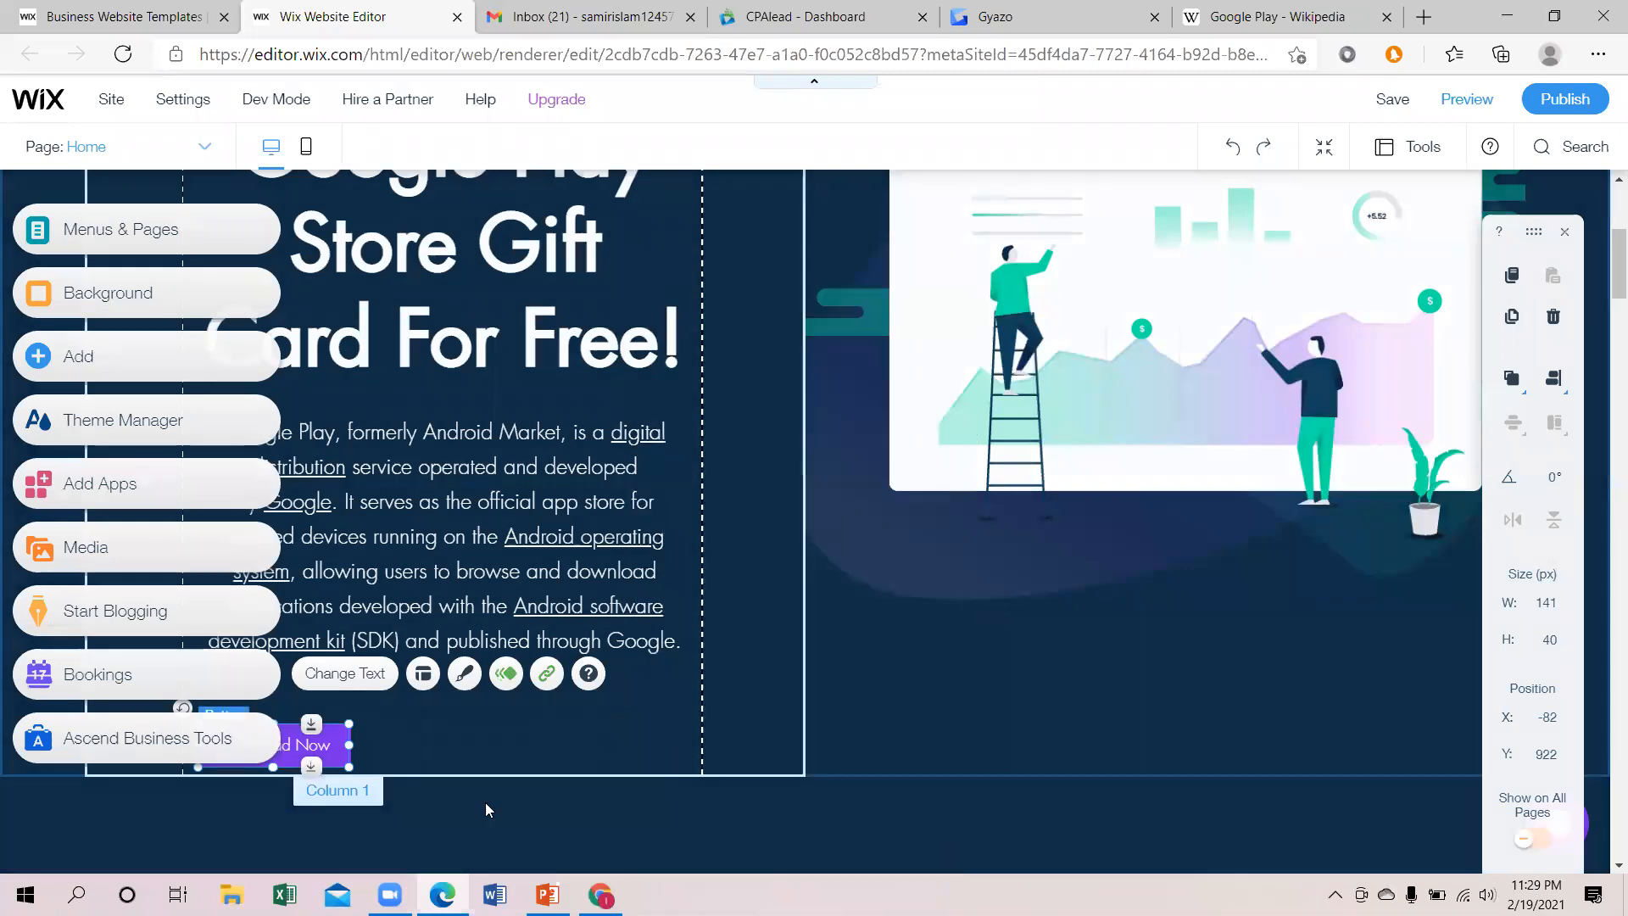
scroll(485, 802, "down", 1)
scroll(482, 768, "up", 1)
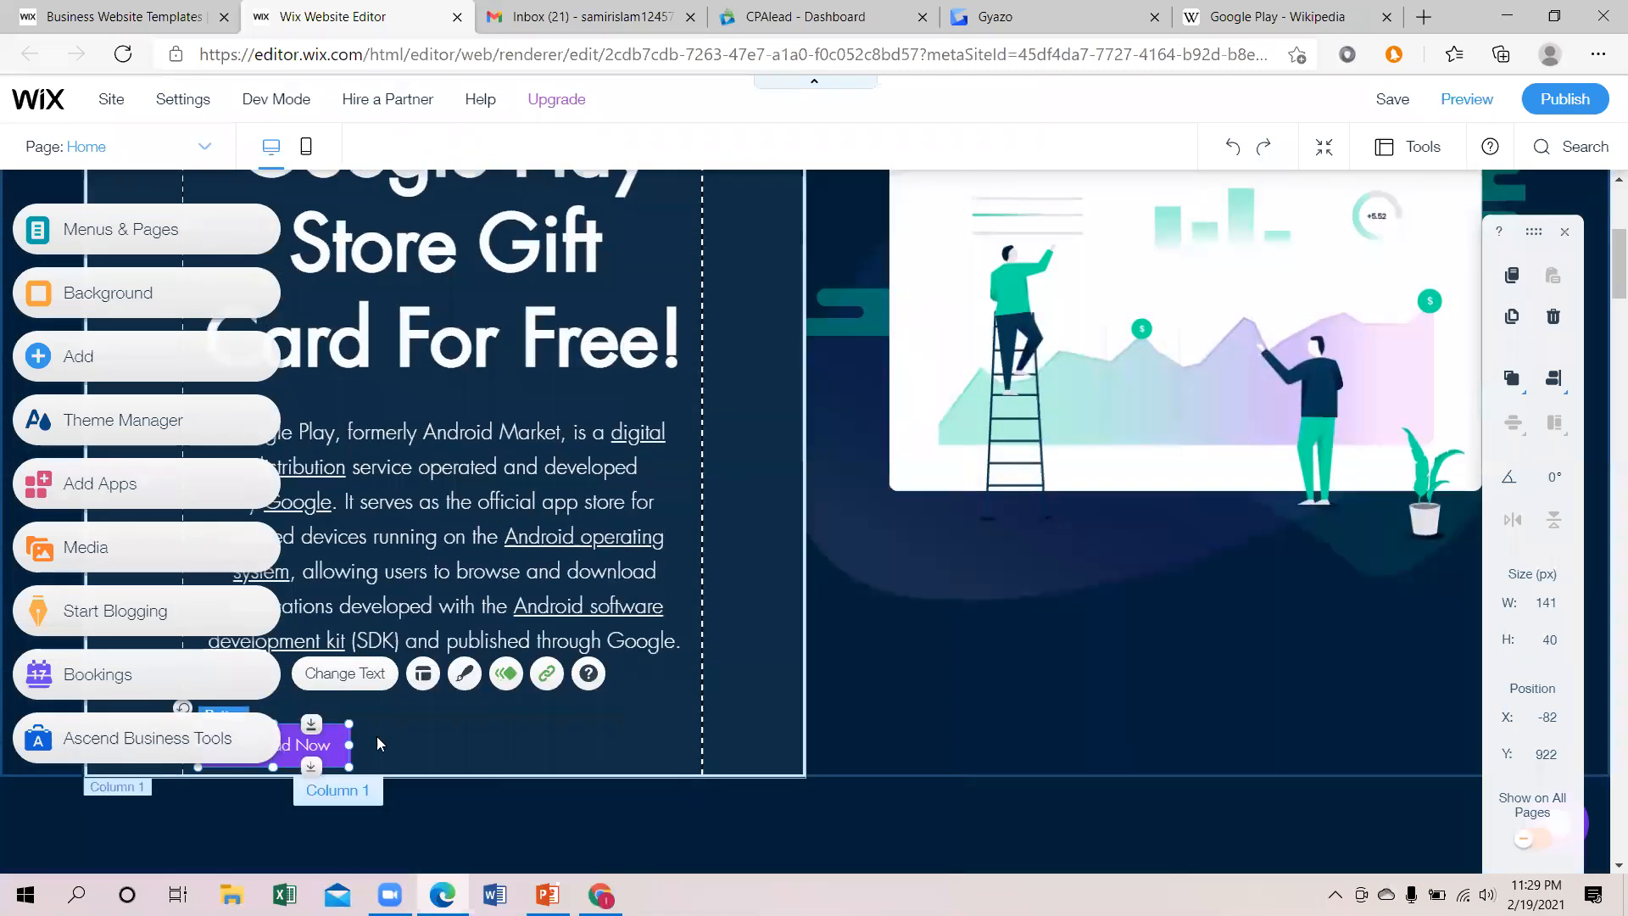
Step: Centre the Download Now button under the Google Play paragraph
scroll(377, 736, "down", 1)
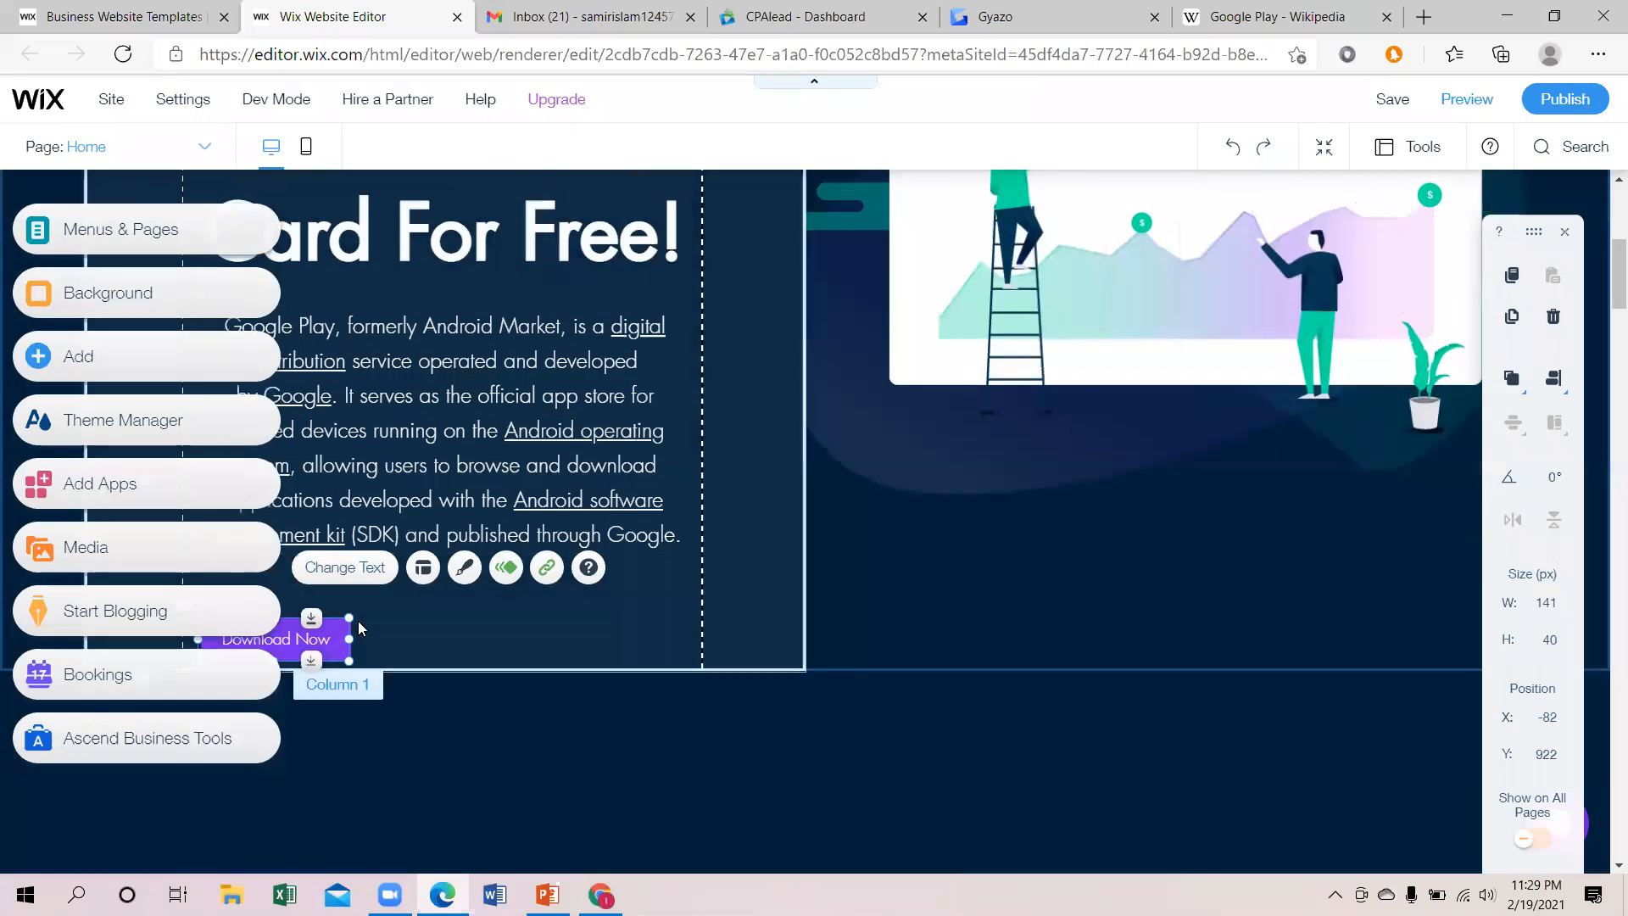
left_click_drag(338, 639, 461, 617)
left_click(778, 762)
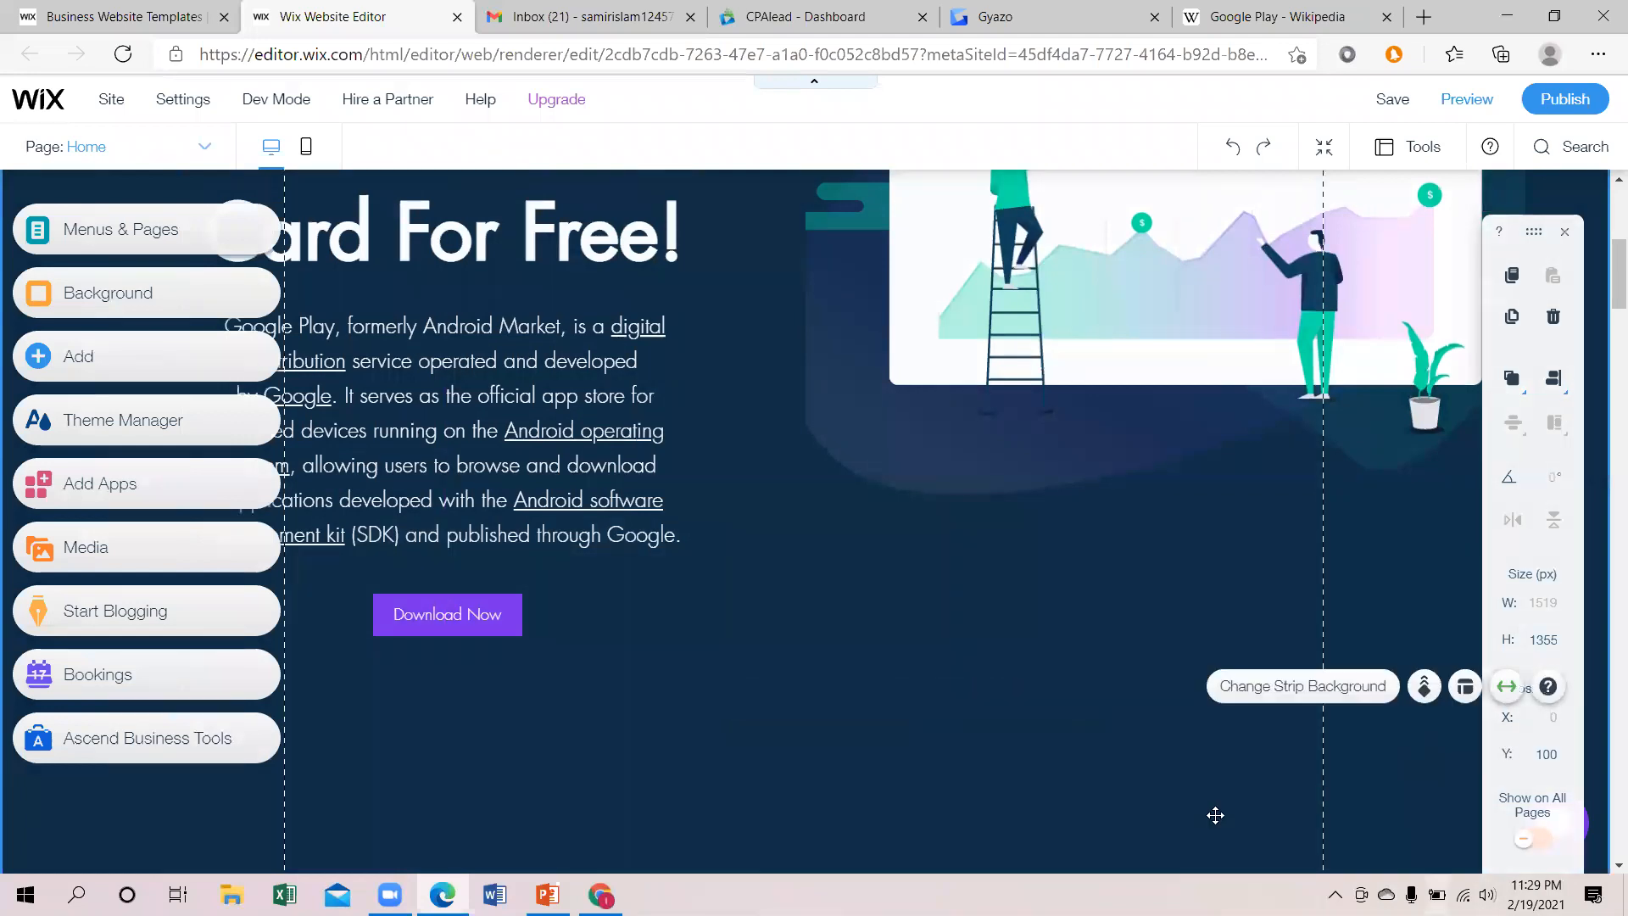
Step: Hide the editor controls and dismiss the tips to view the full FlashTrade hero
scroll(1217, 814, "up", 3)
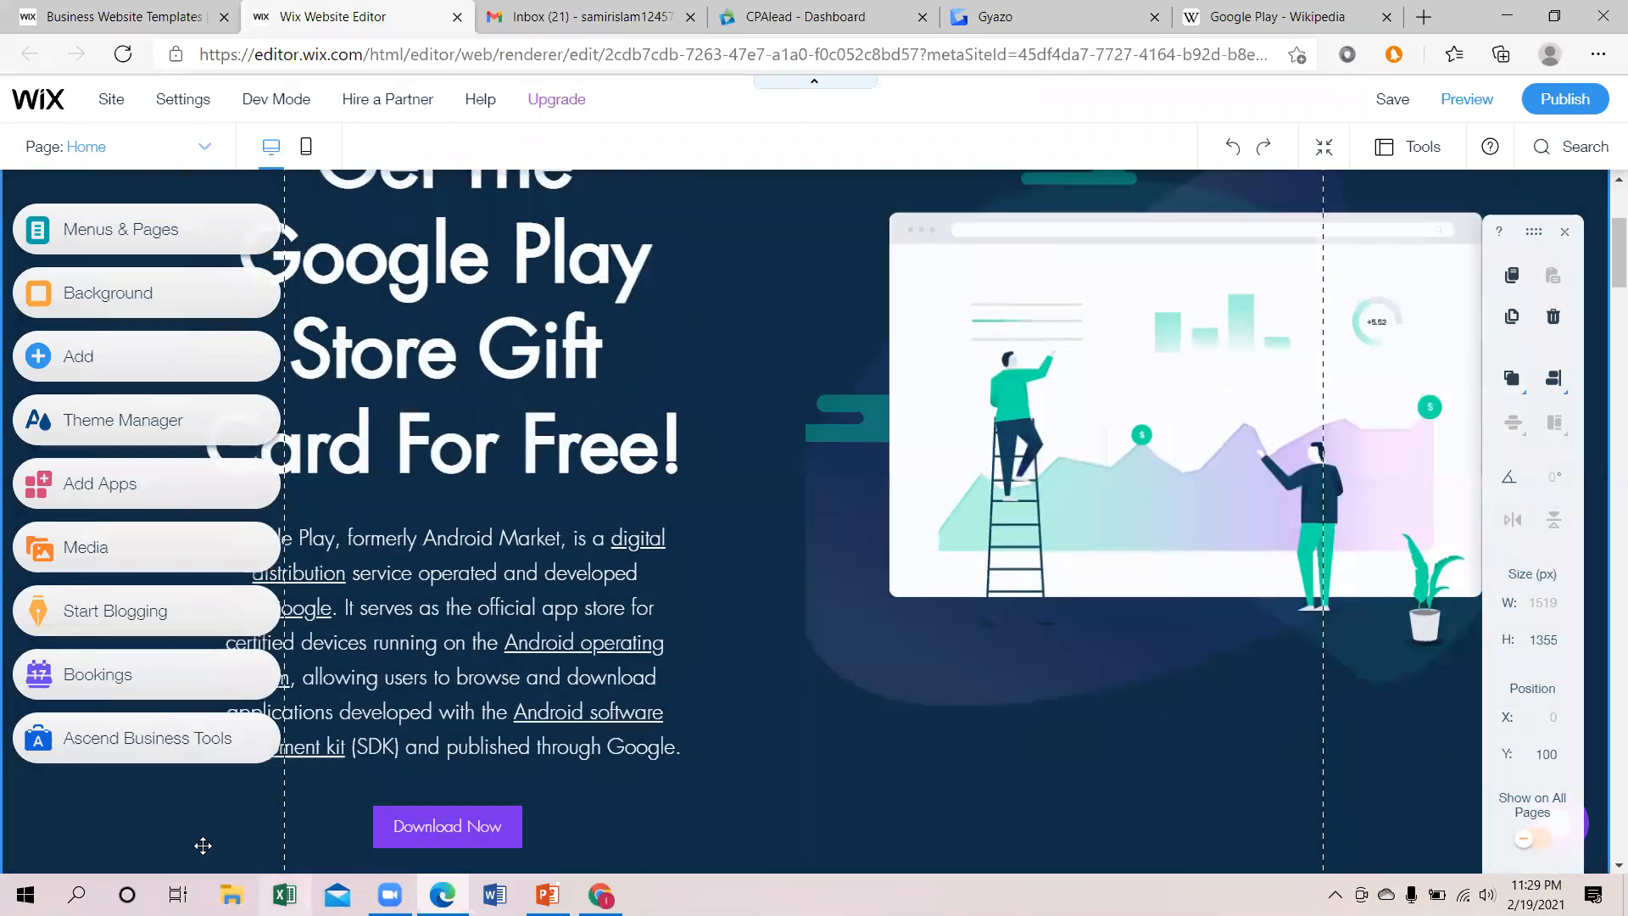
left_click(201, 846)
left_click(960, 810)
left_click(530, 827)
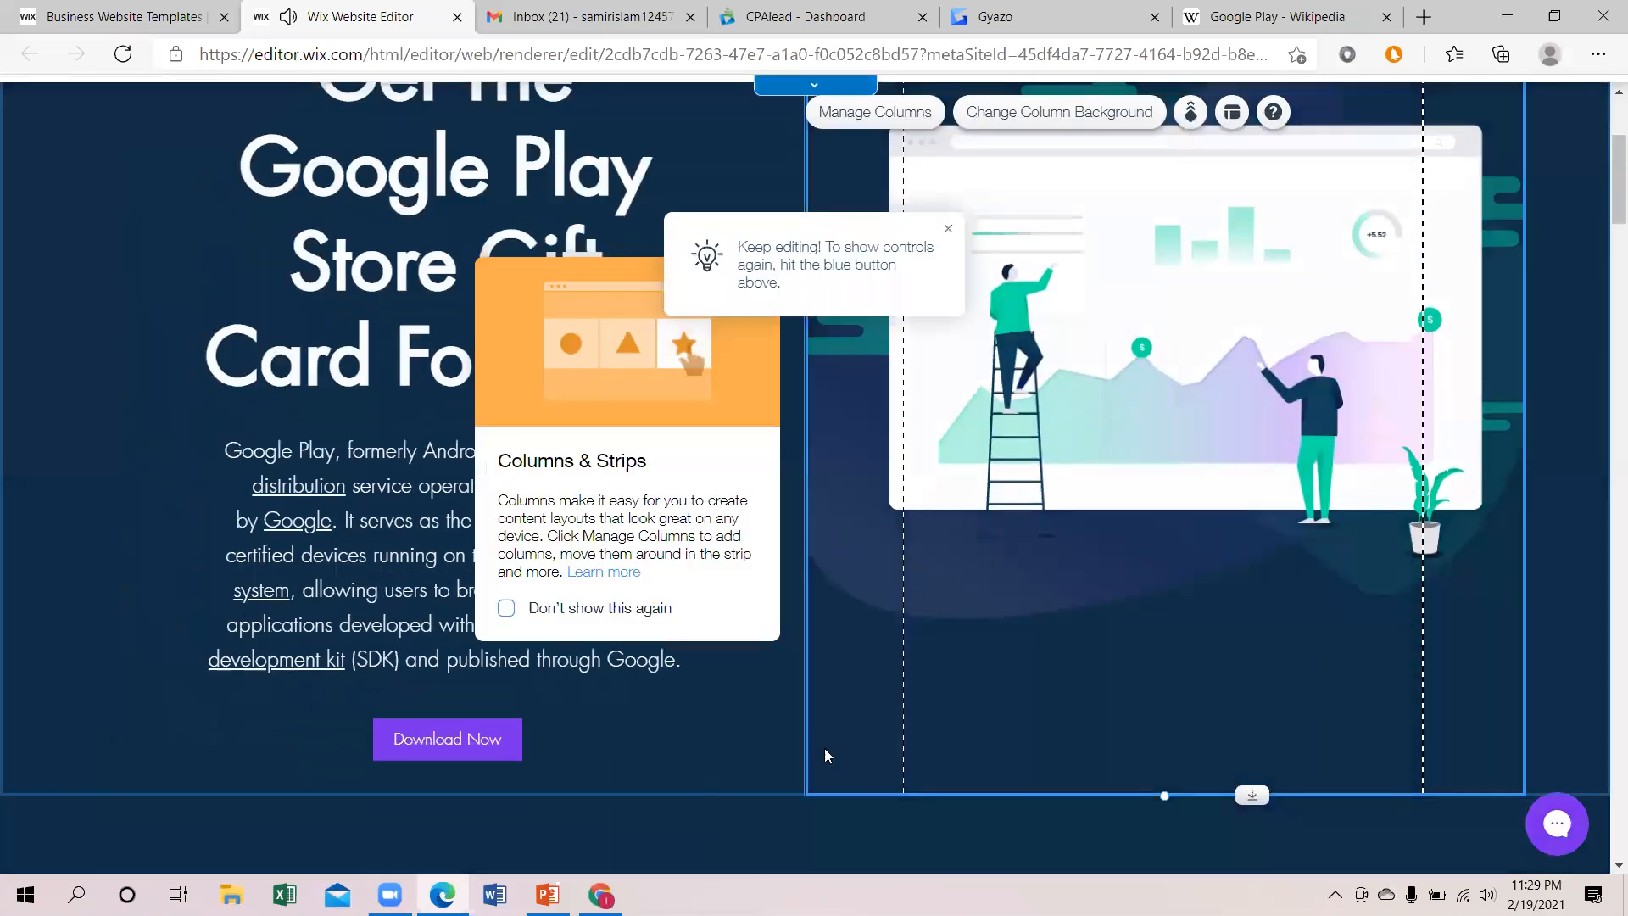
left_click(949, 229)
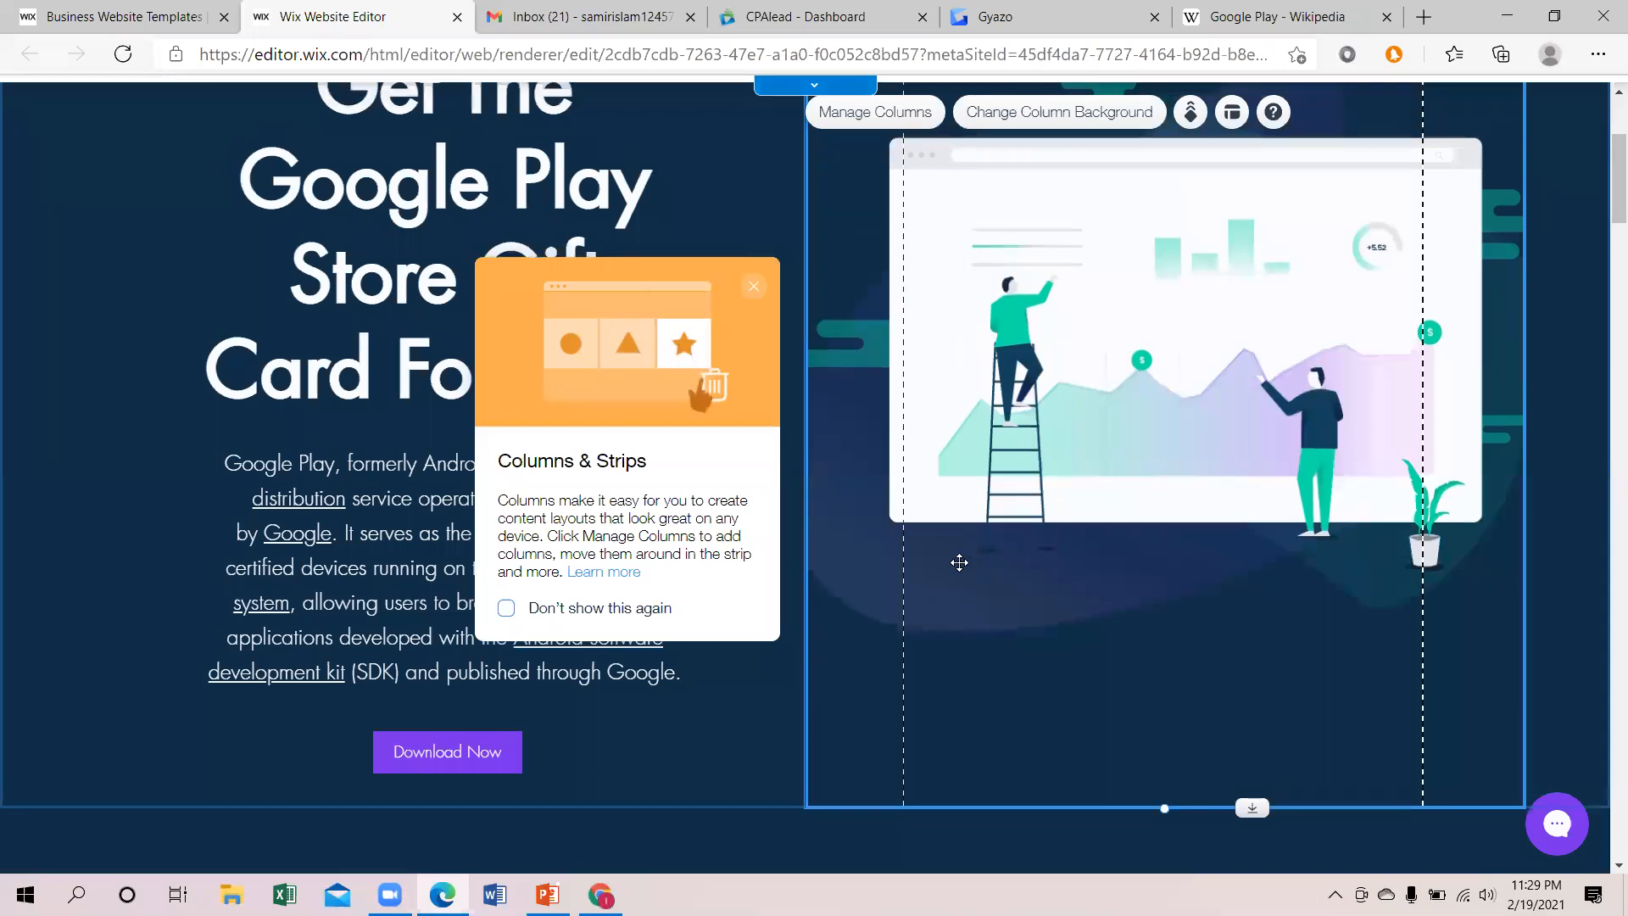
scroll(959, 563, "up", 4)
left_click(753, 285)
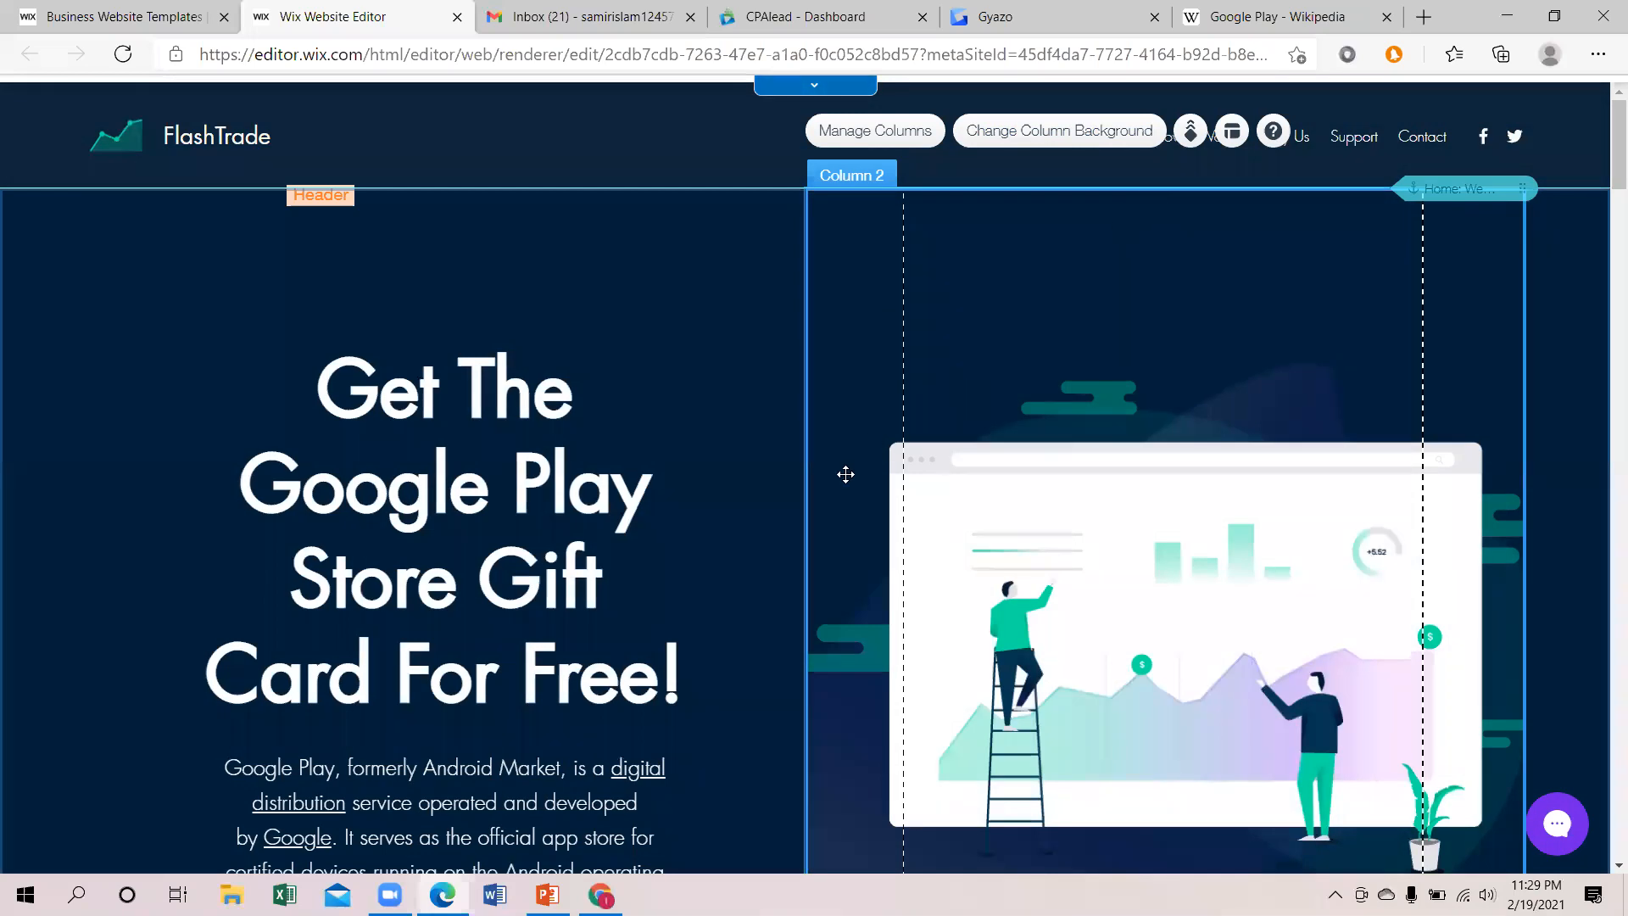
Step: Change the call-to-action button's text from Download Now to 'Apply Now'
scroll(741, 472, "down", 5)
left_click(485, 594)
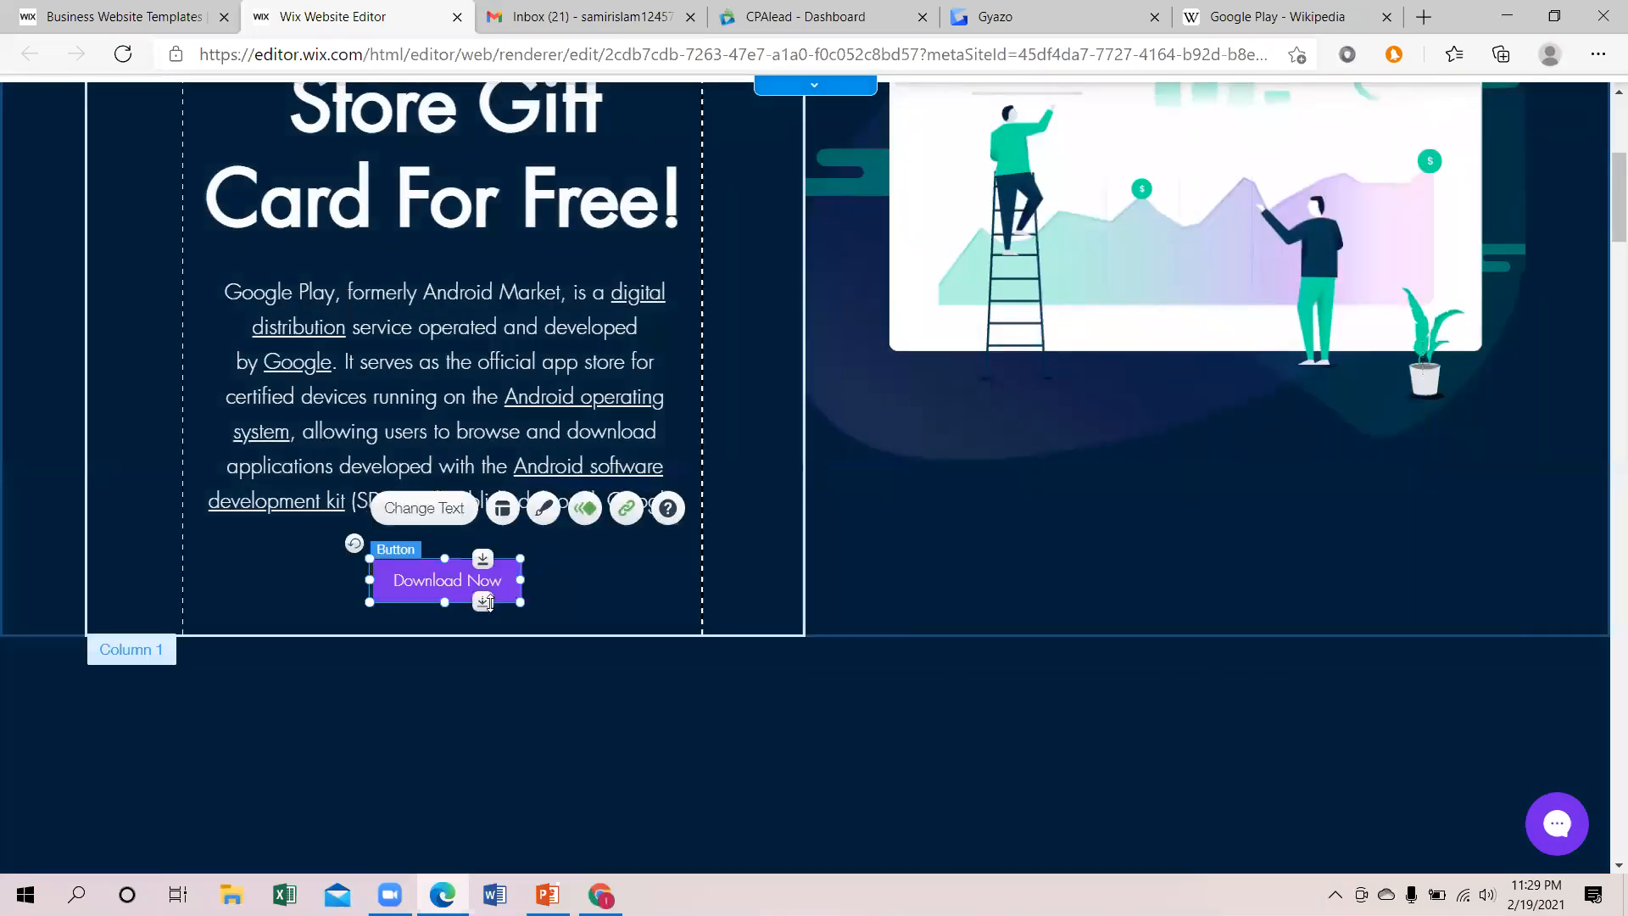
left_click(502, 508)
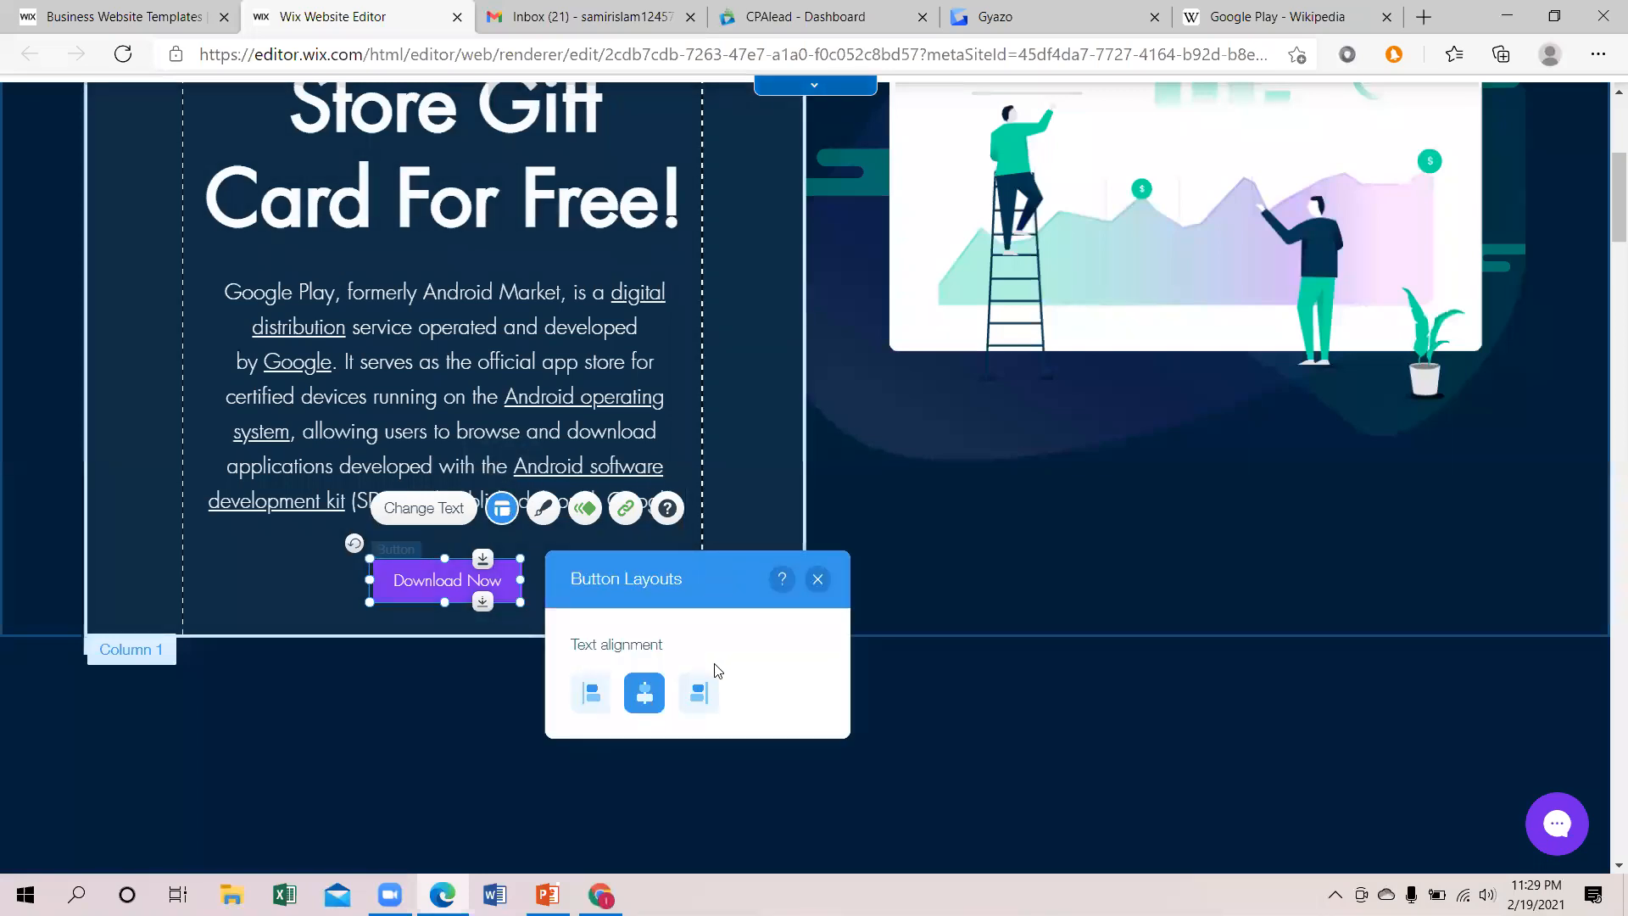
left_click(817, 580)
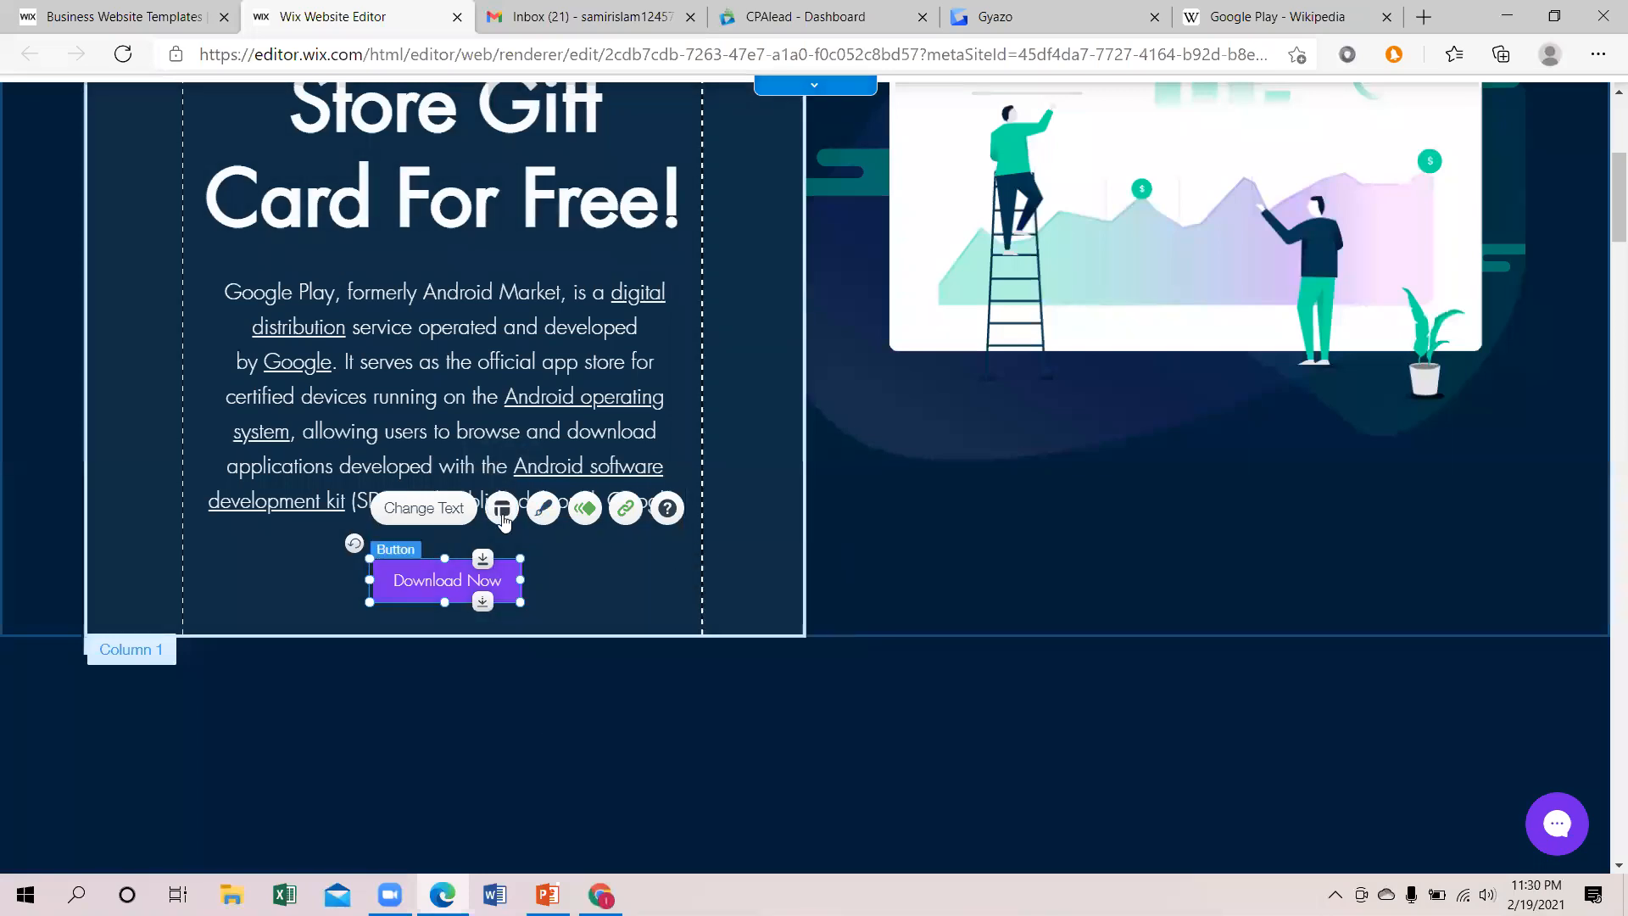
left_click(424, 508)
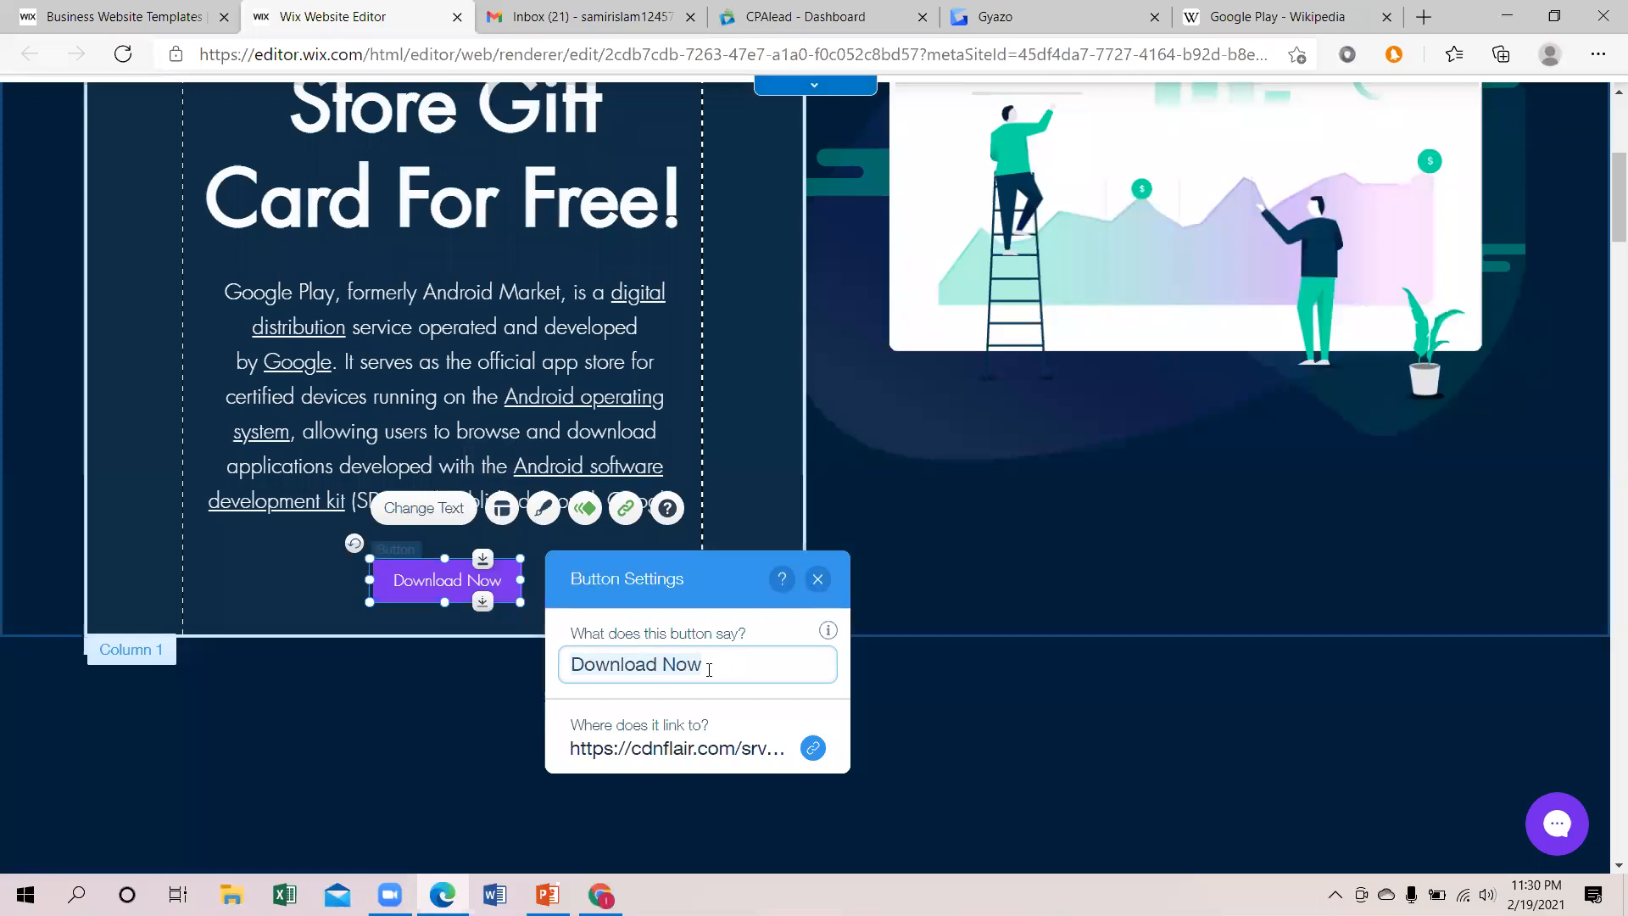
type("A")
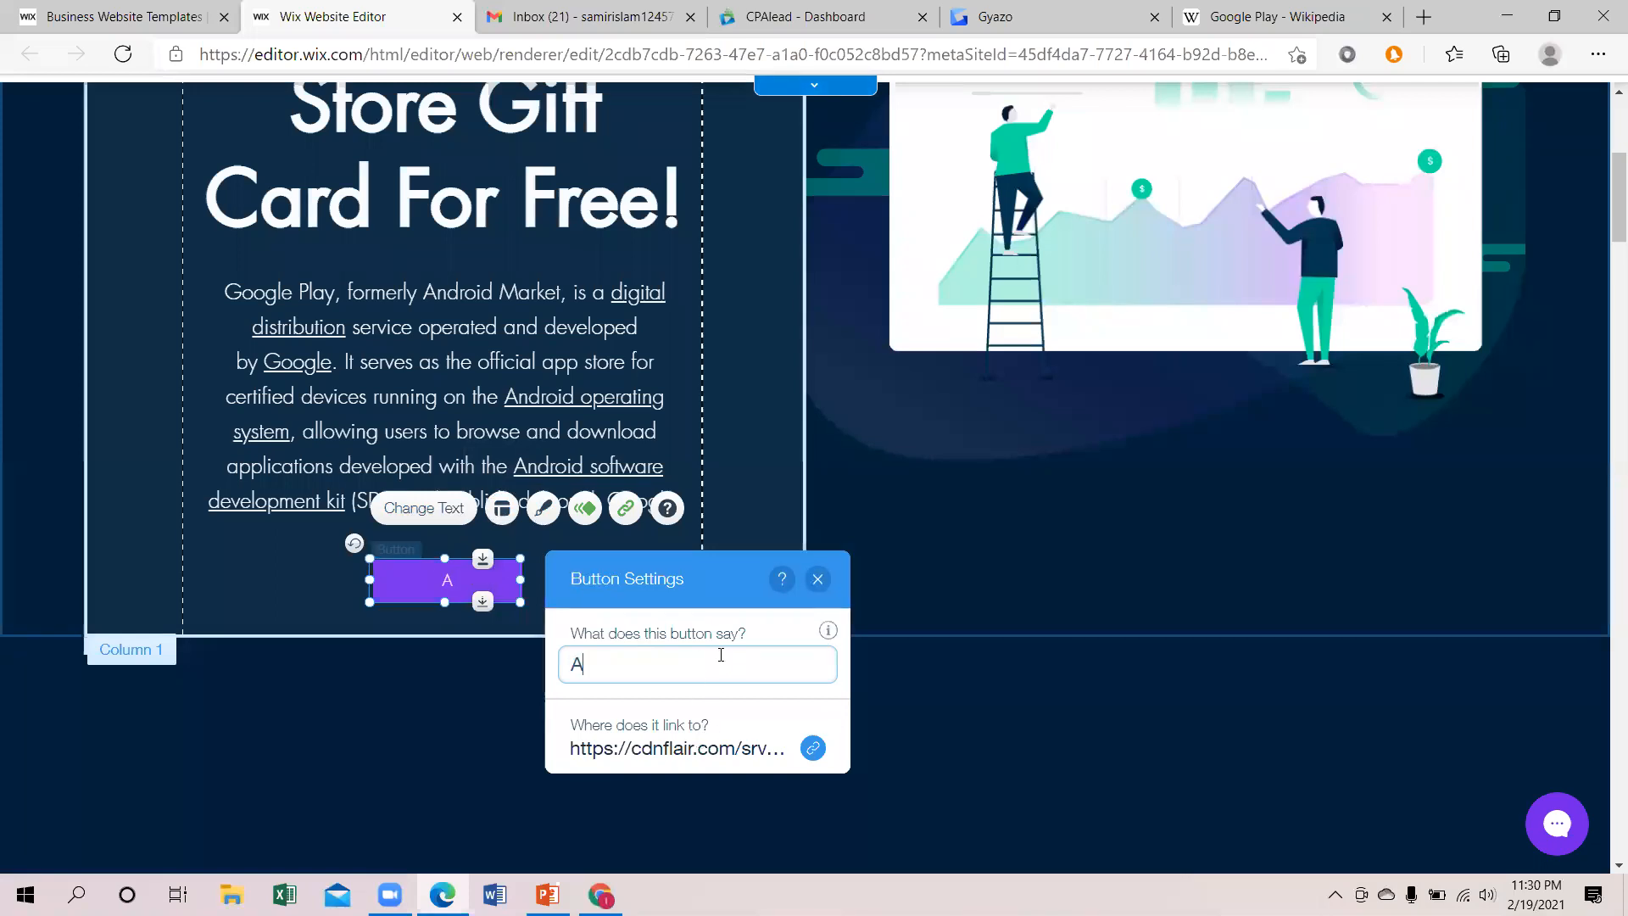
type("pply Now")
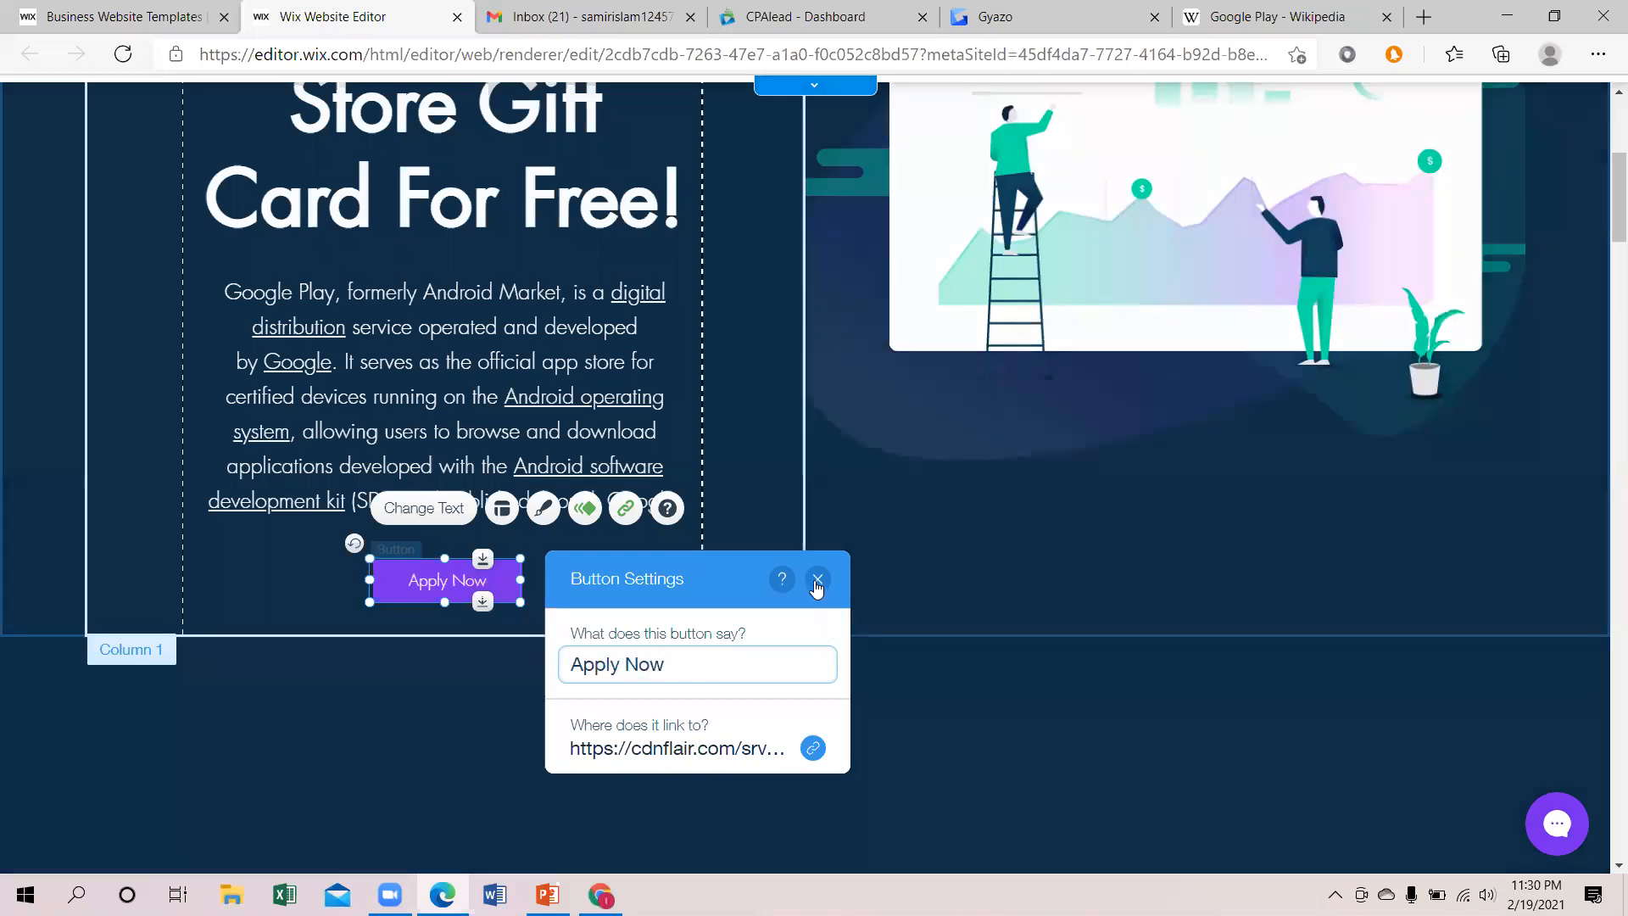
left_click(817, 580)
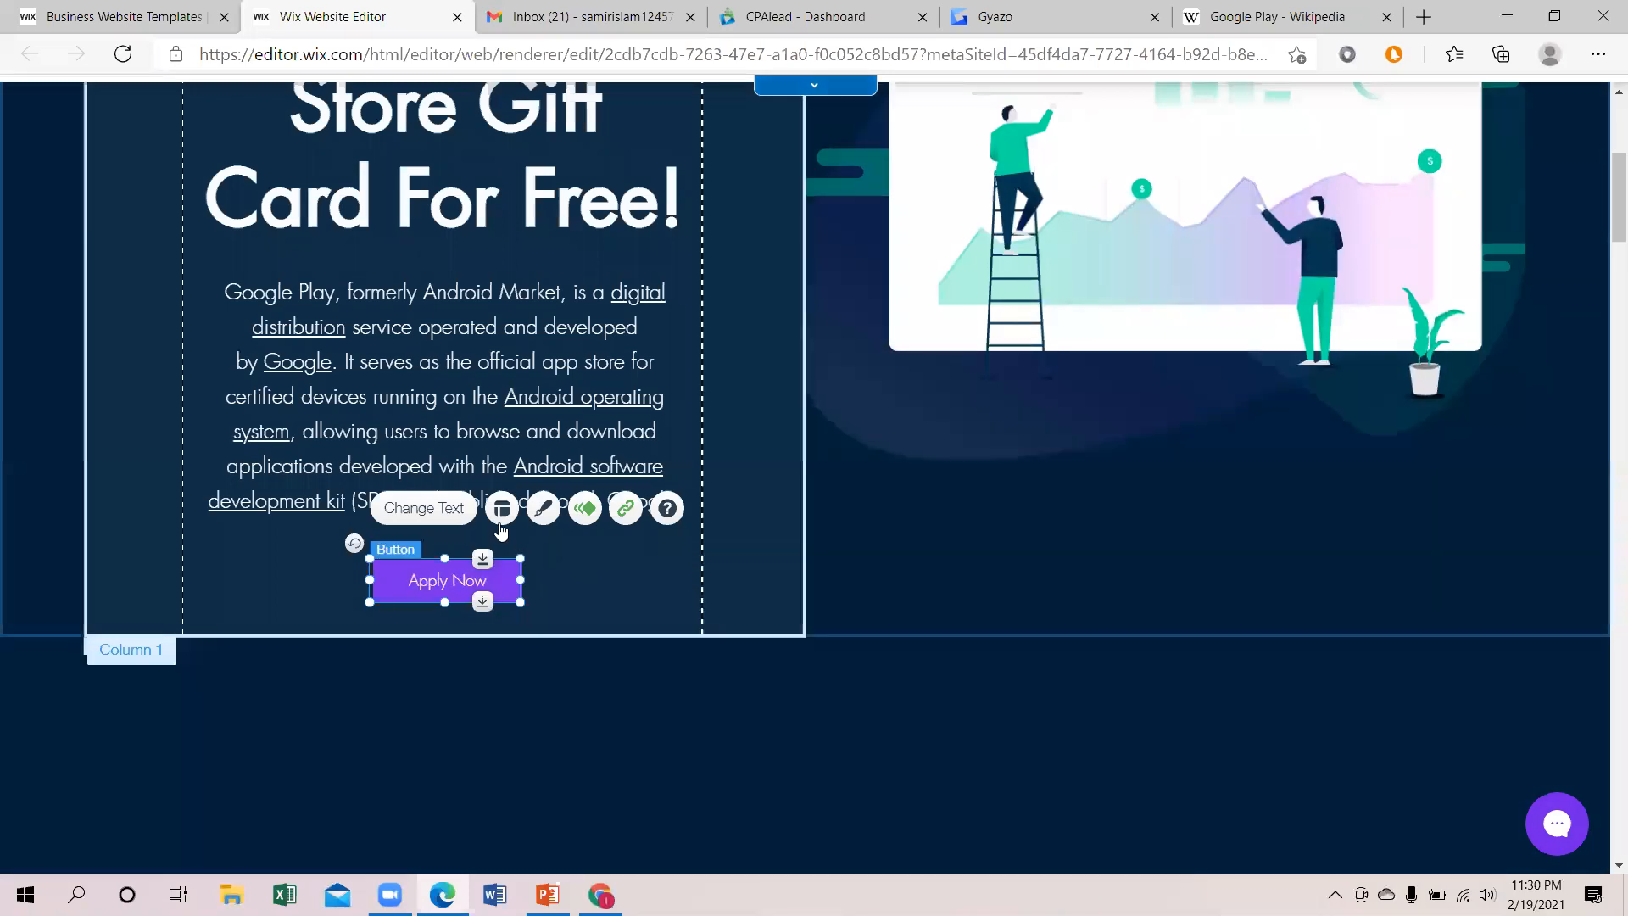
Step: Apply the dark themed button preset and set its hover fill to purple #7121EA at 70%
left_click(501, 513)
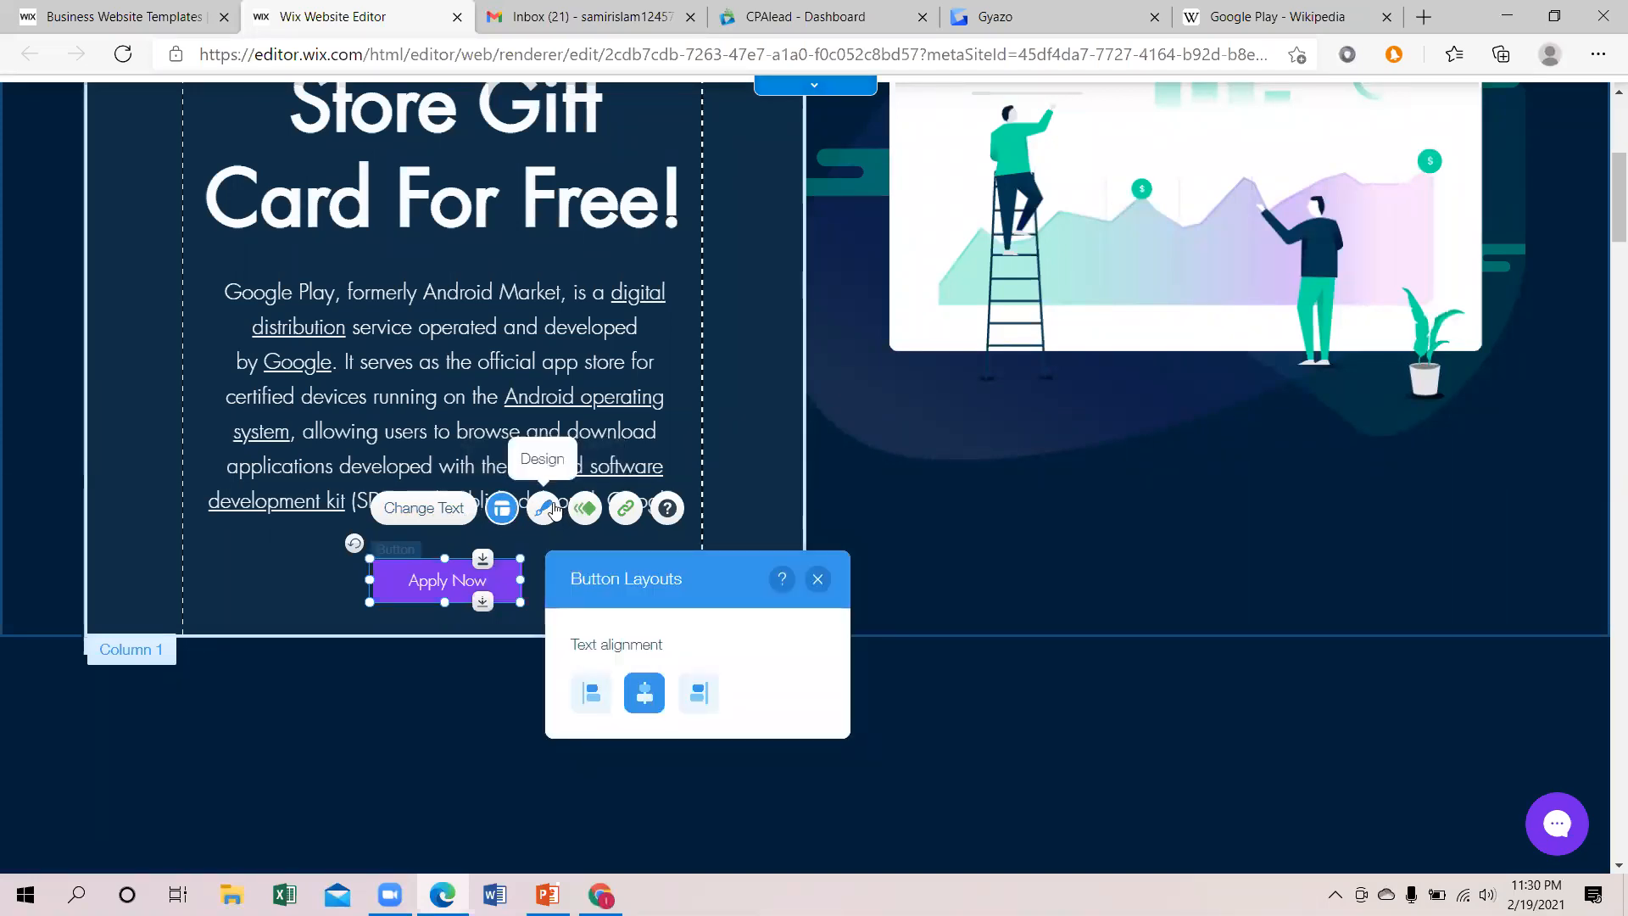
left_click(759, 434)
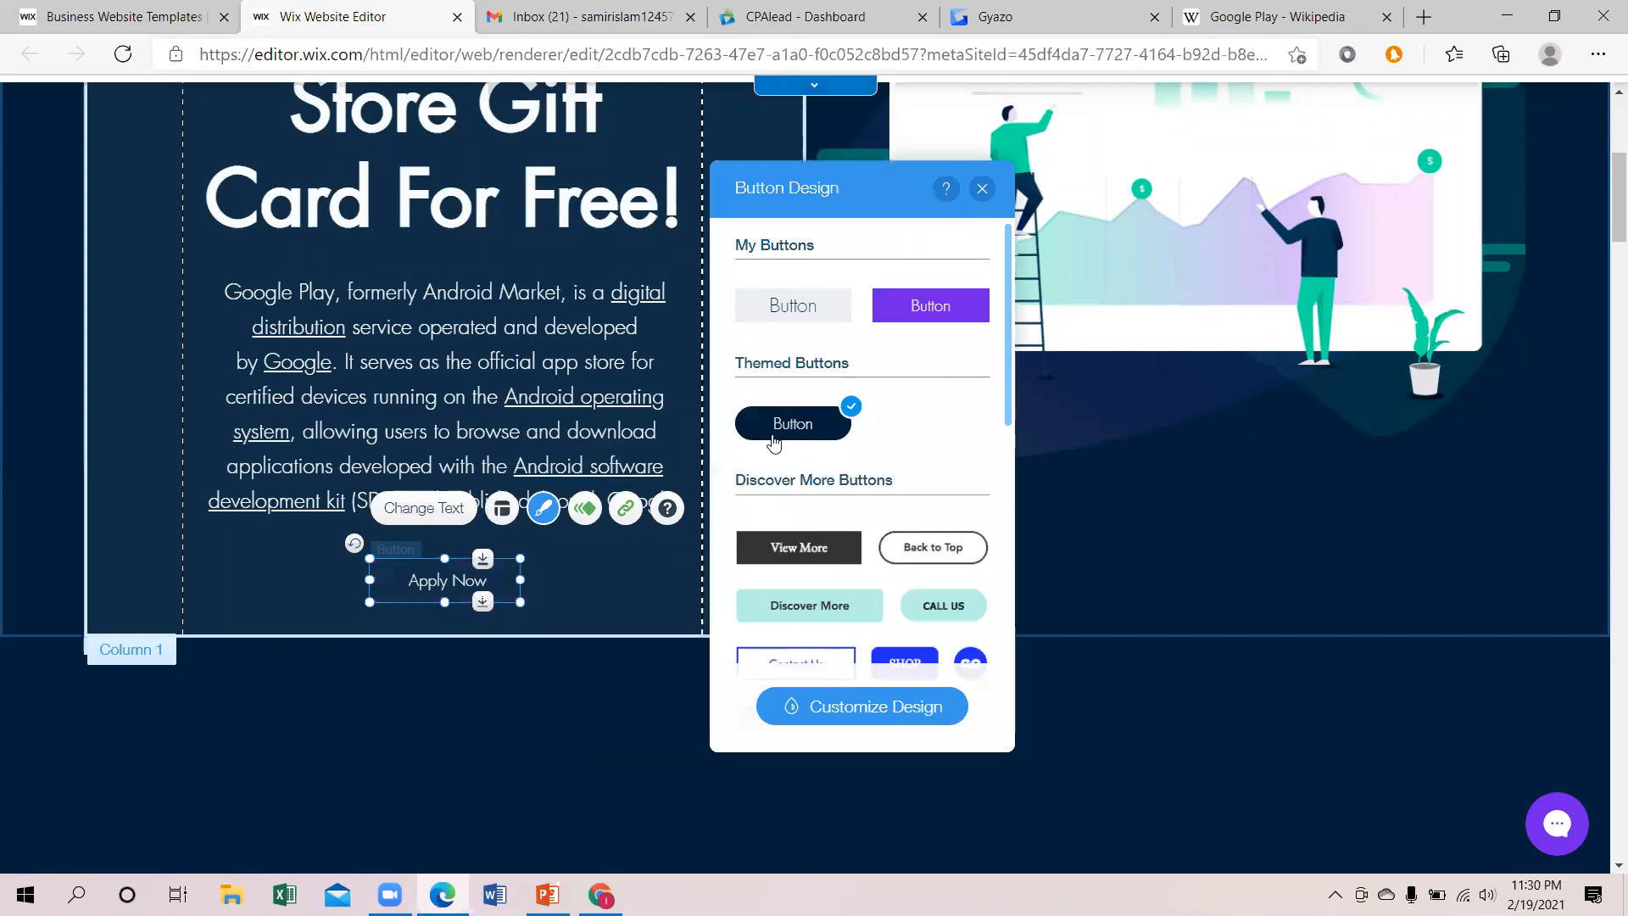
scroll(896, 528, "down", 3)
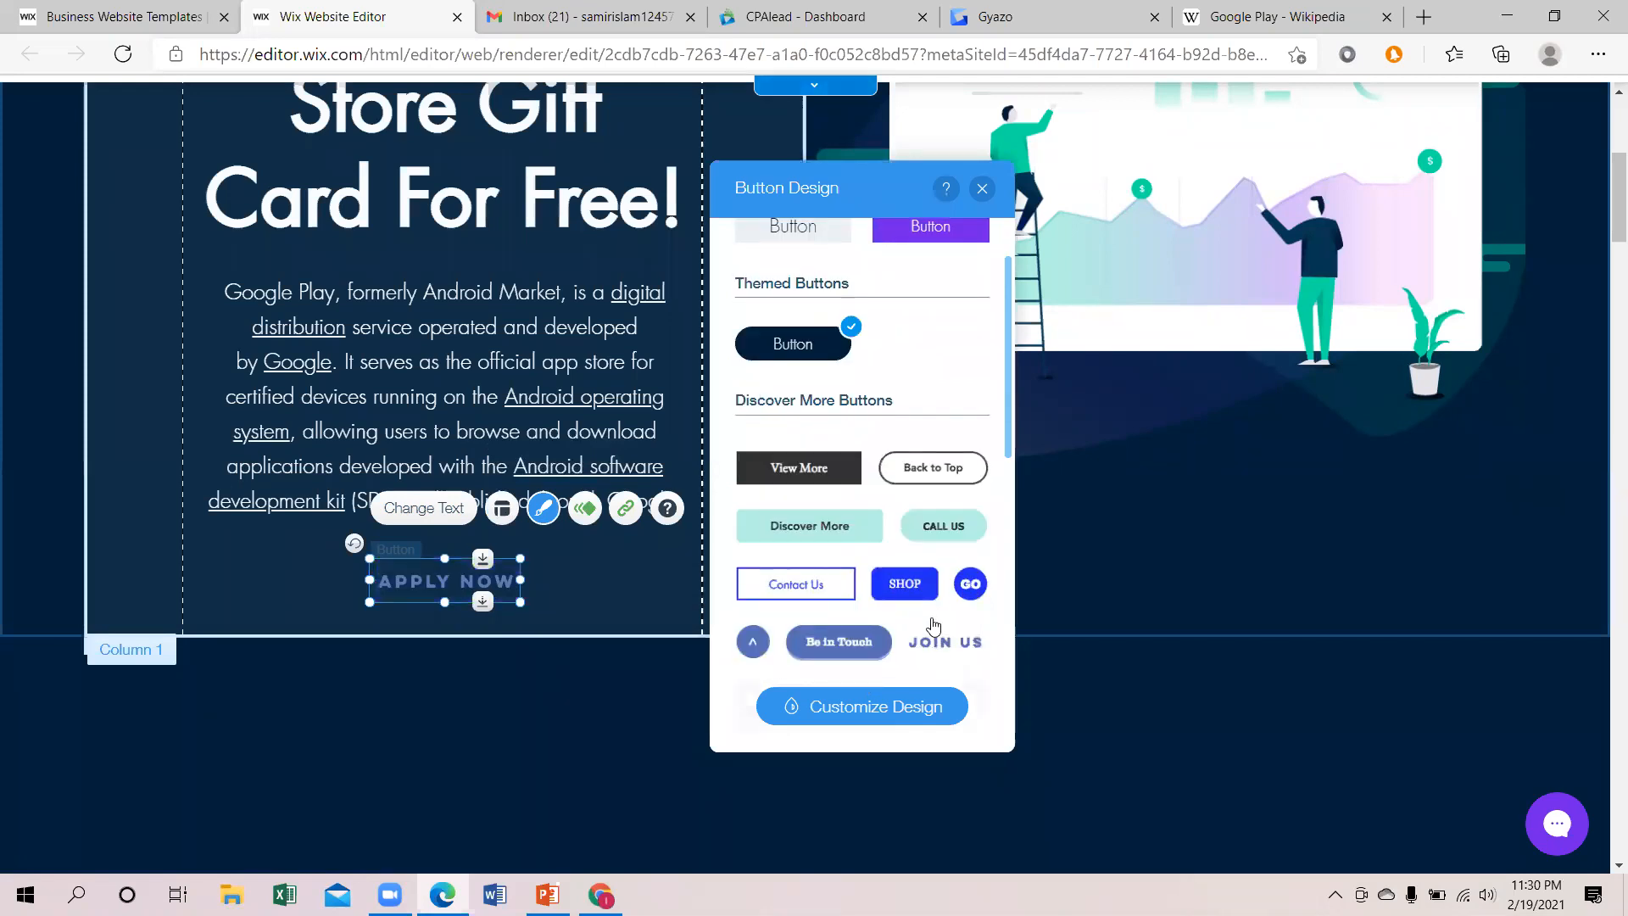
left_click(898, 706)
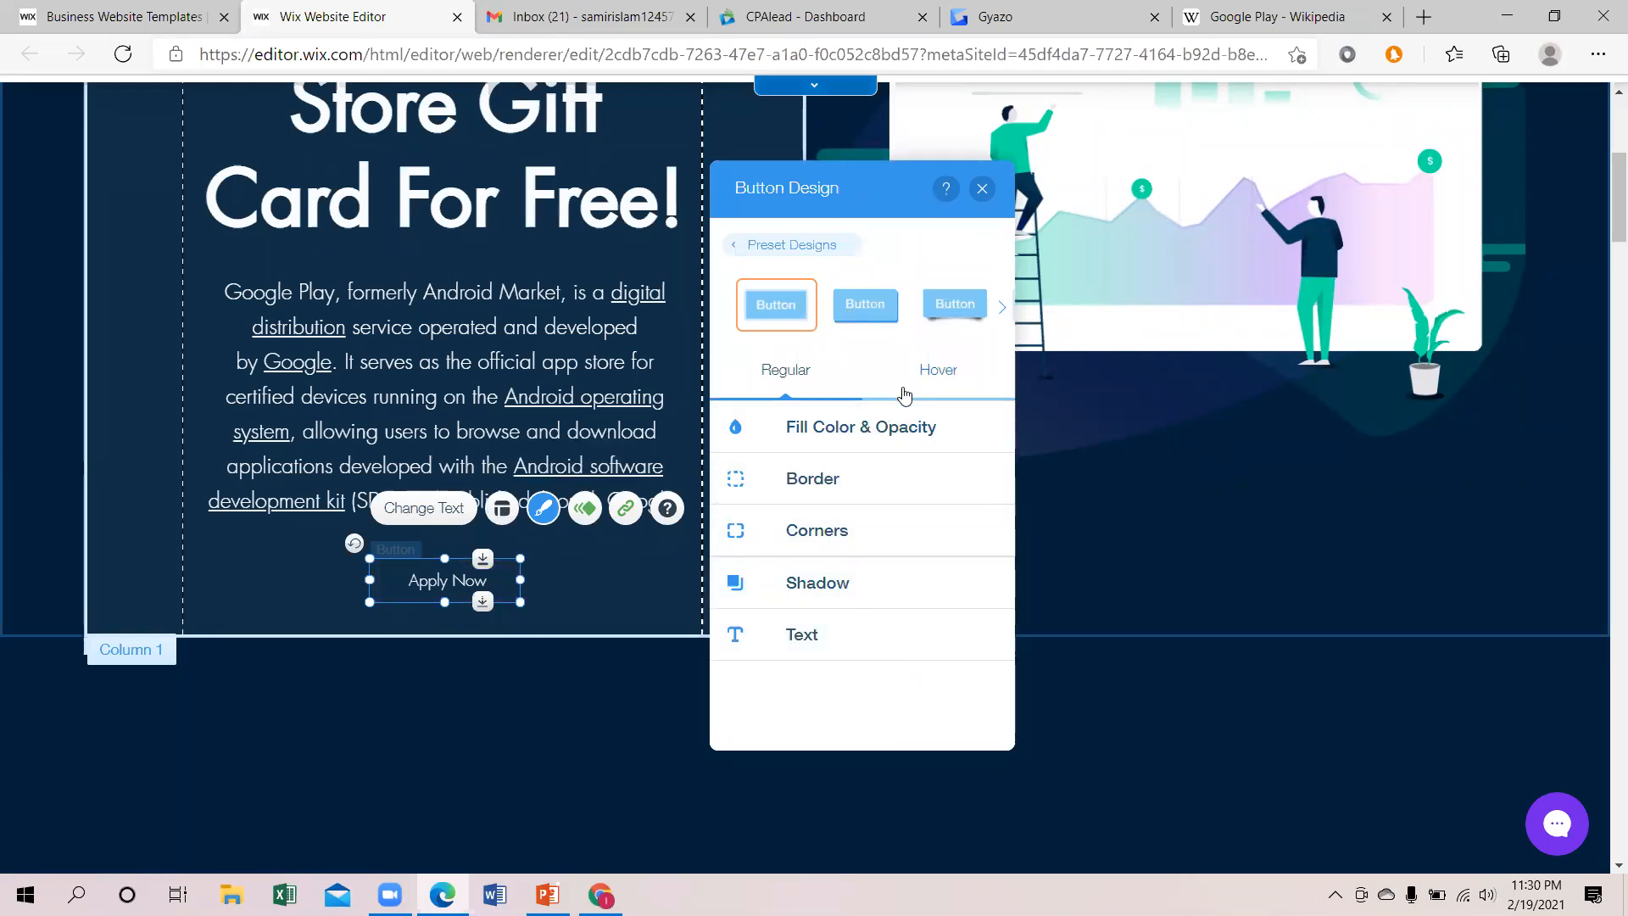
left_click(934, 379)
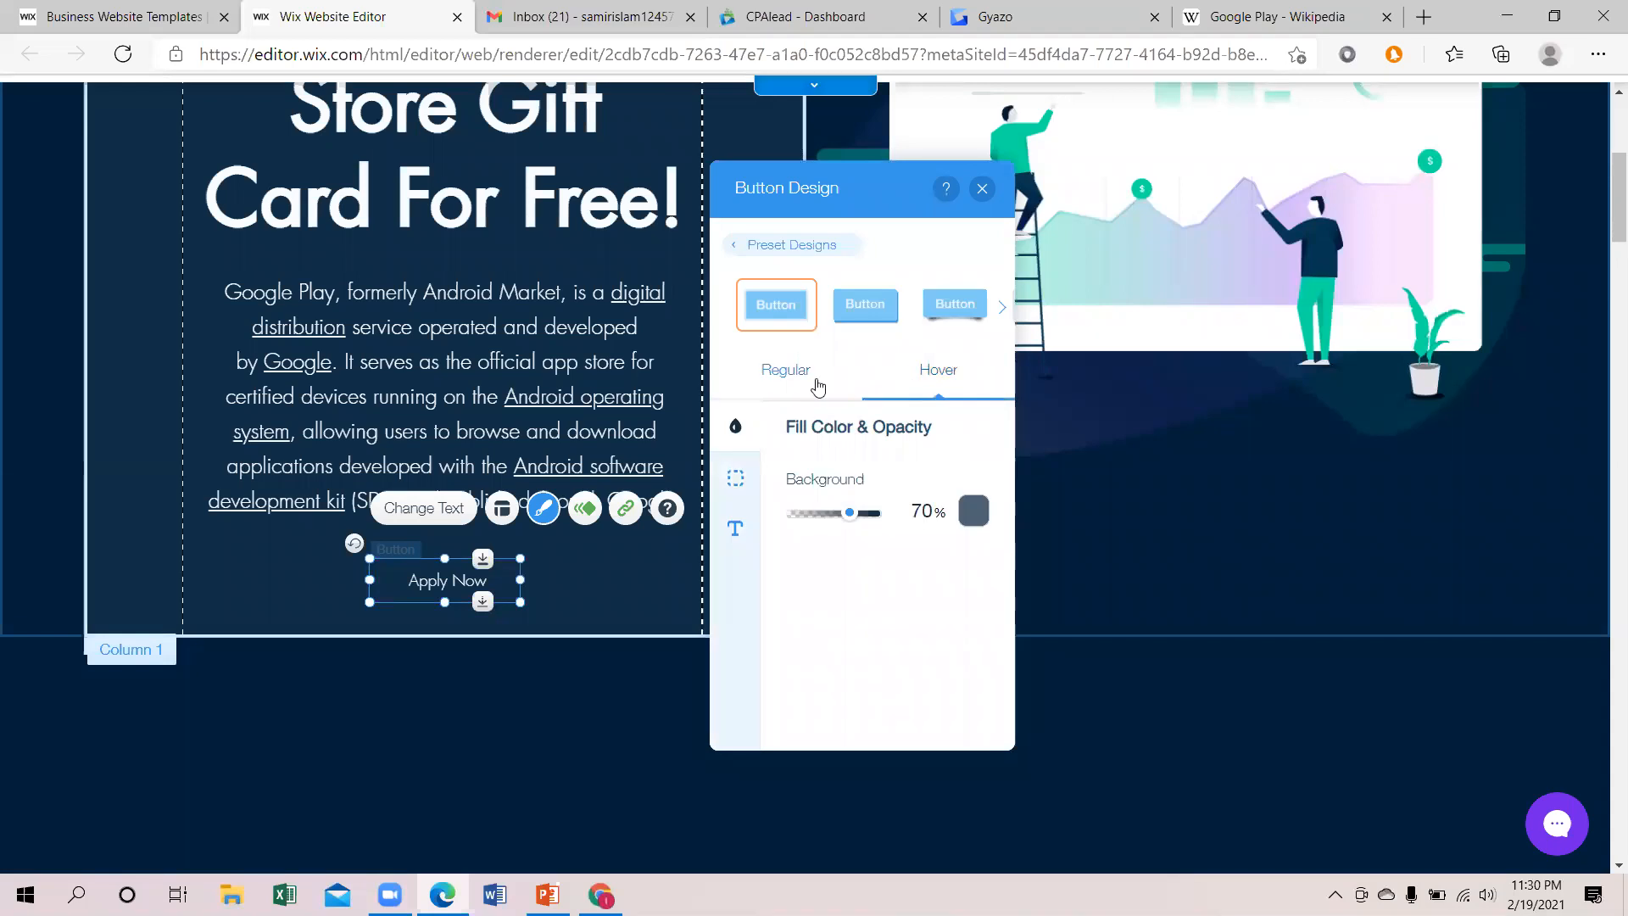
left_click(974, 511)
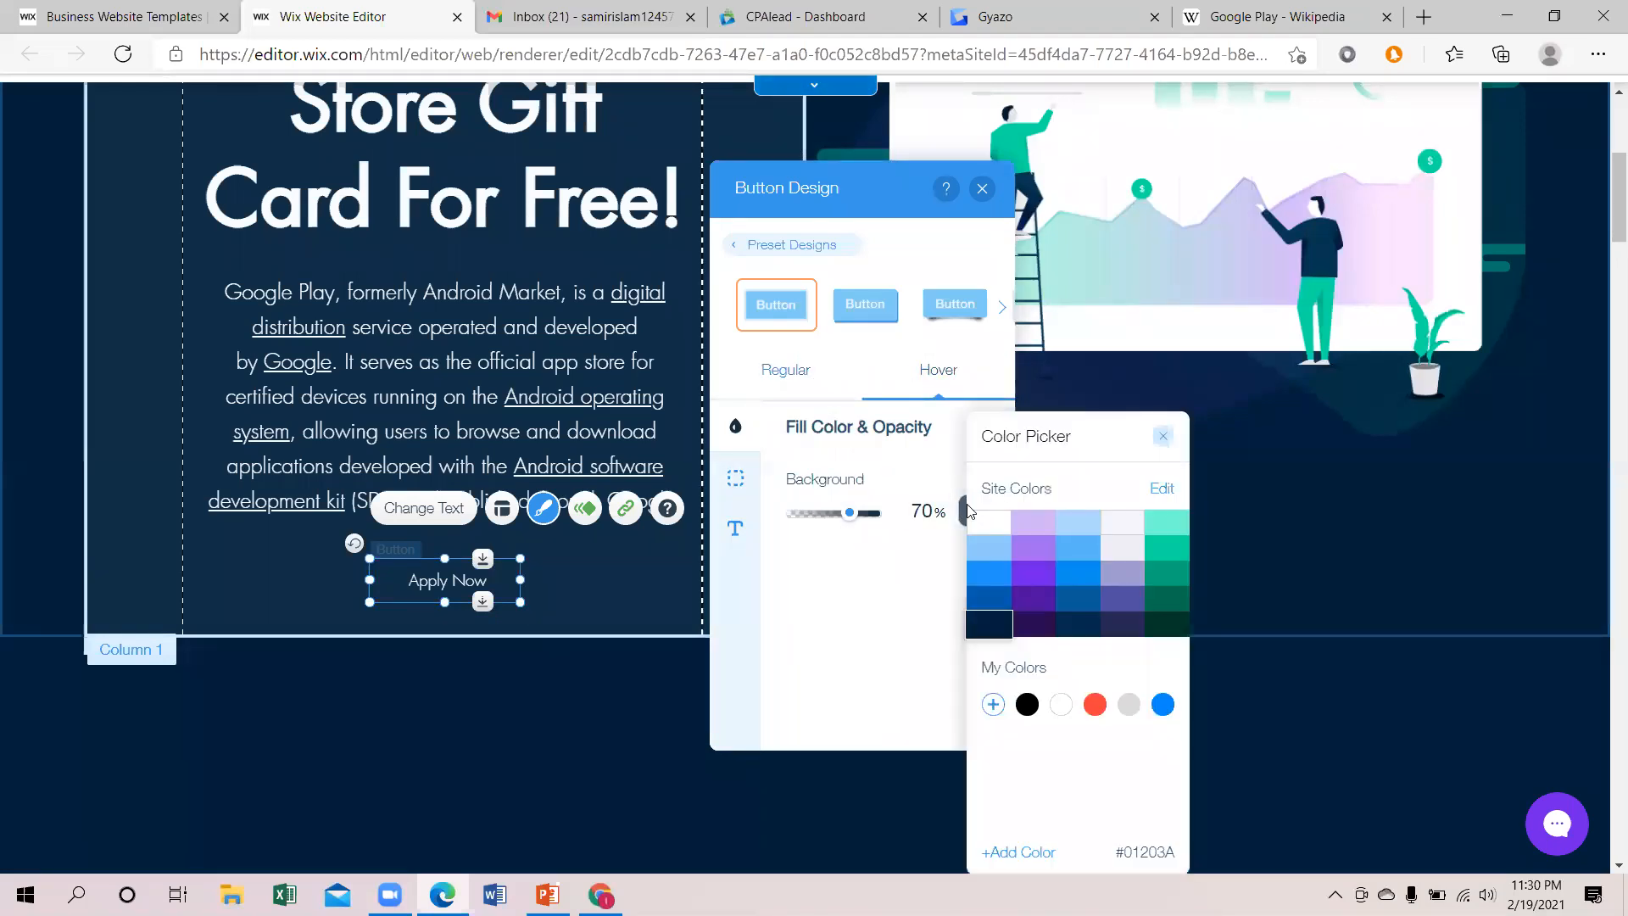
left_click(1038, 587)
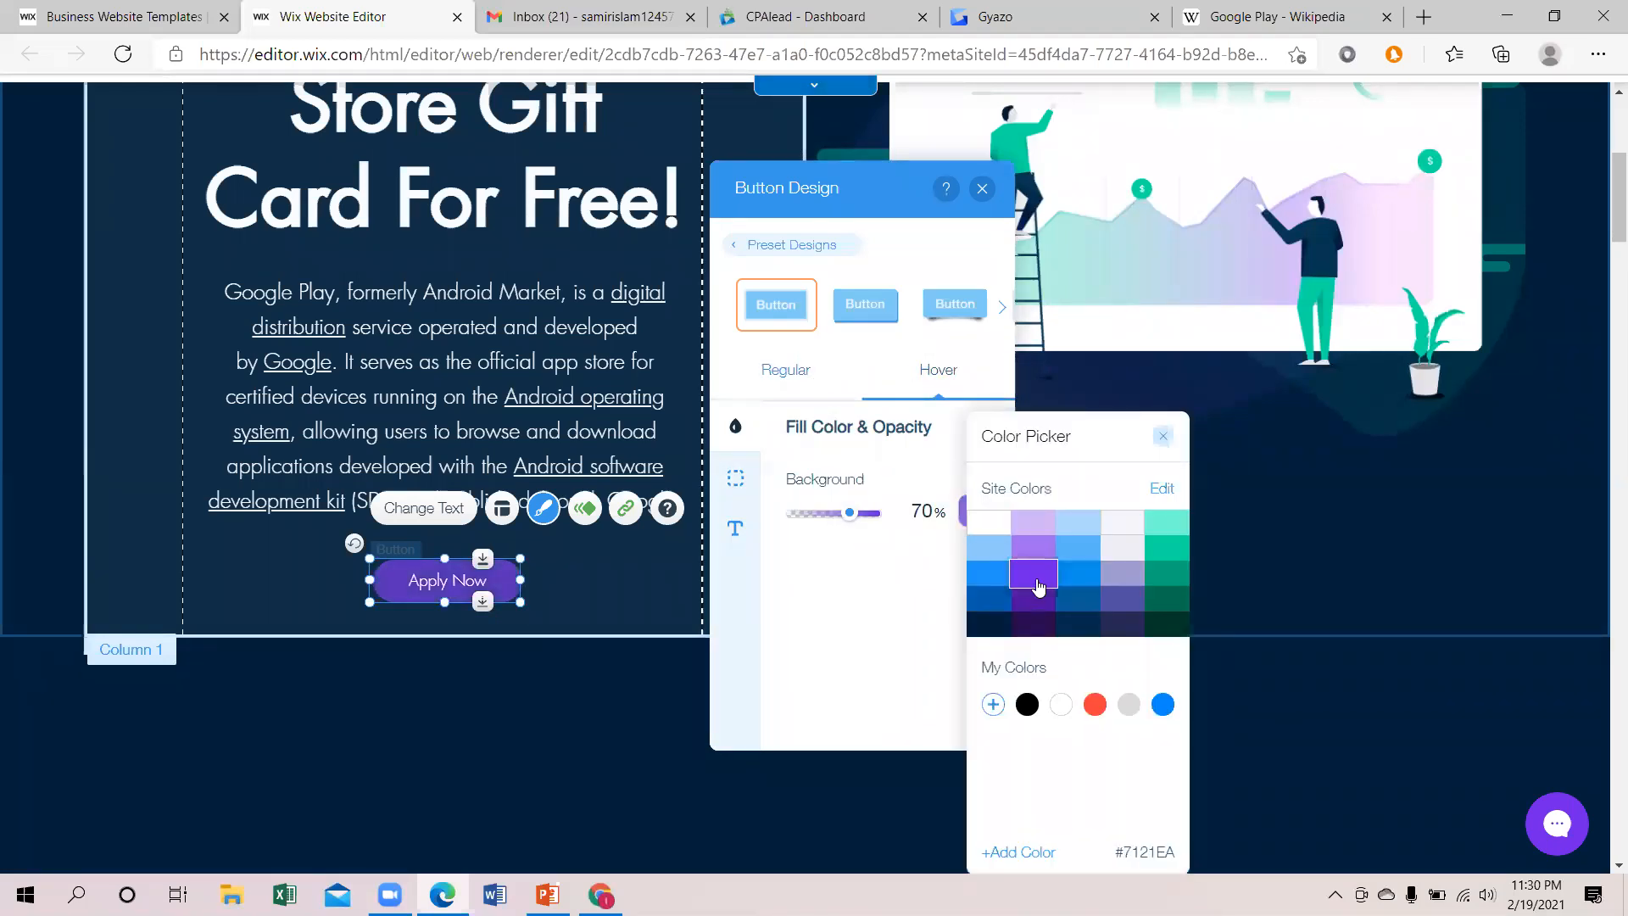
left_click(839, 636)
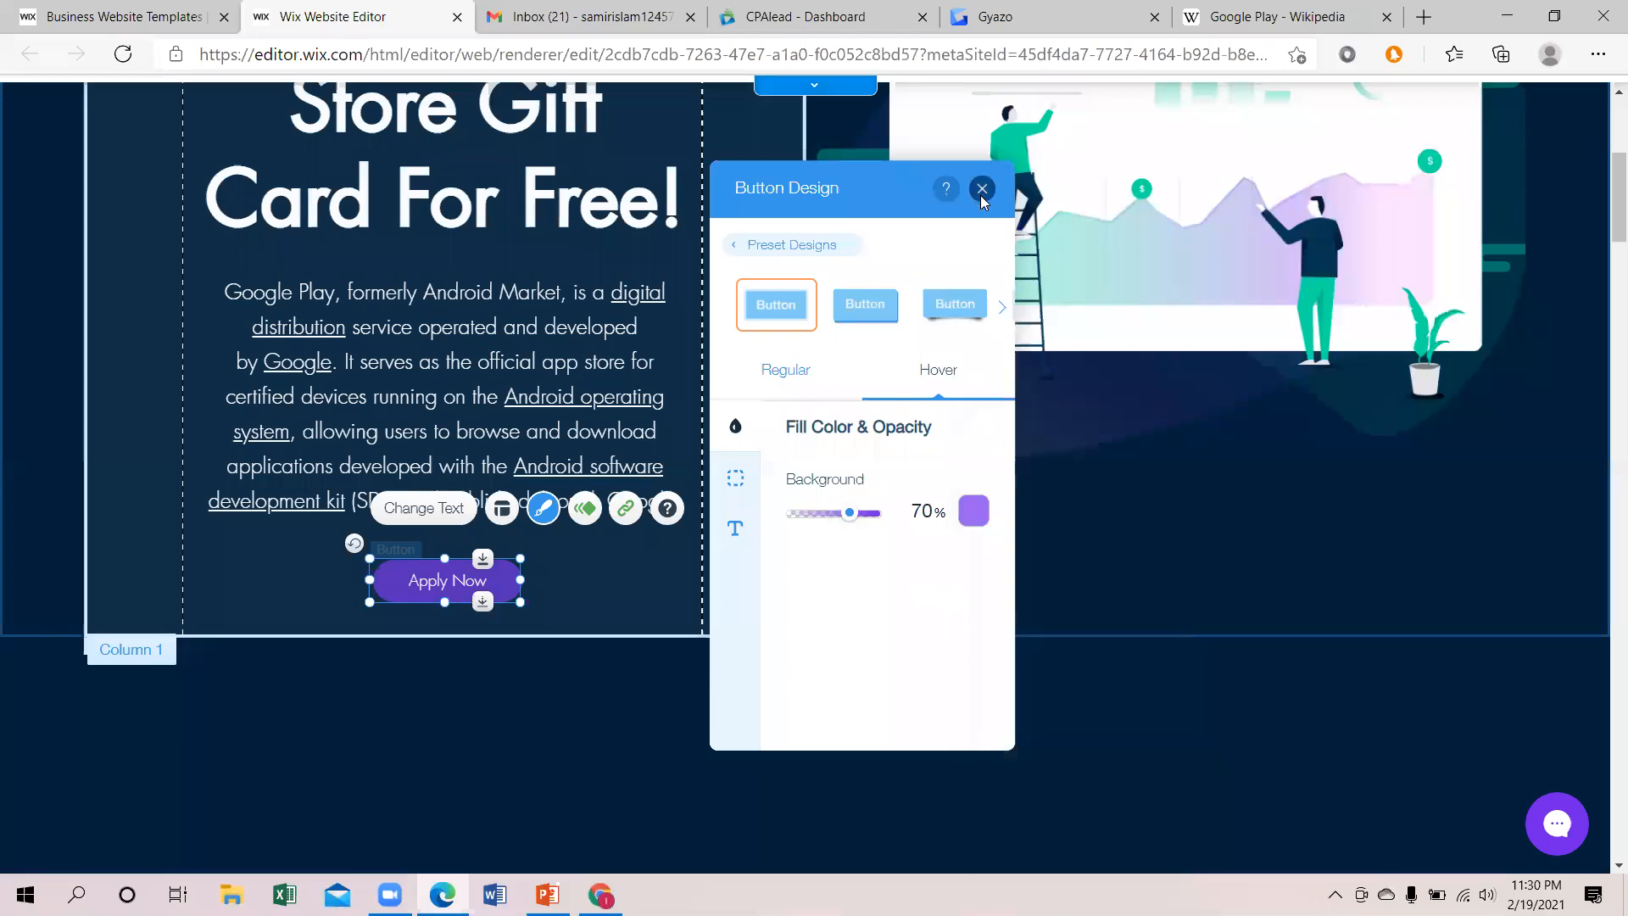
left_click(982, 194)
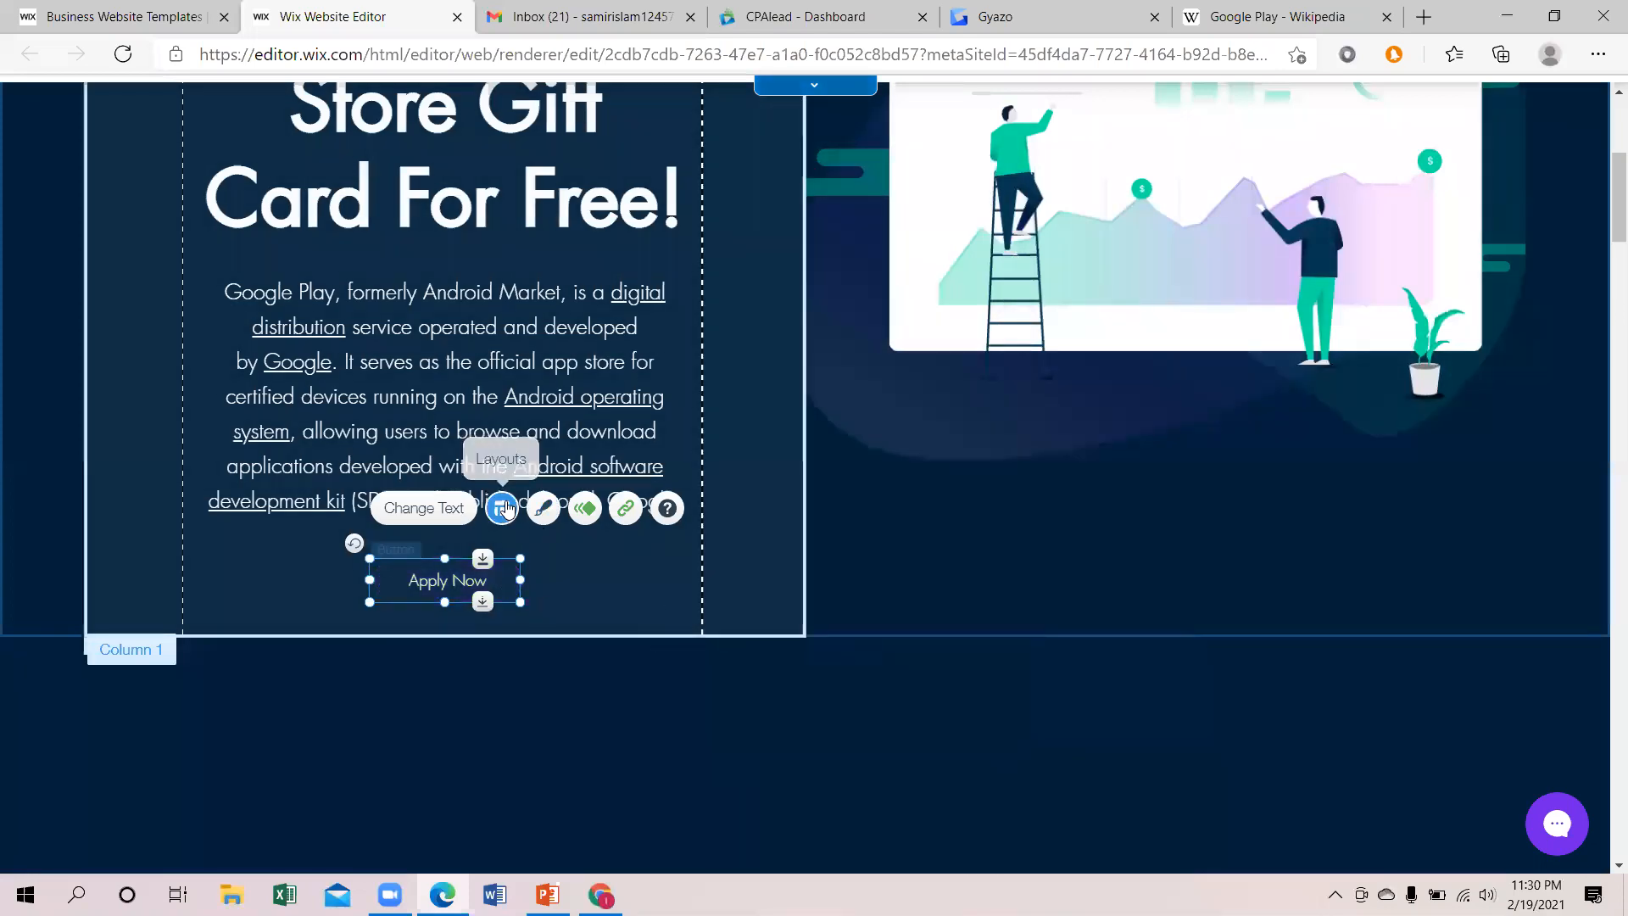
Step: Reopen Customize Design to verify the purple hover fill, then switch to the Regular state
left_click(501, 507)
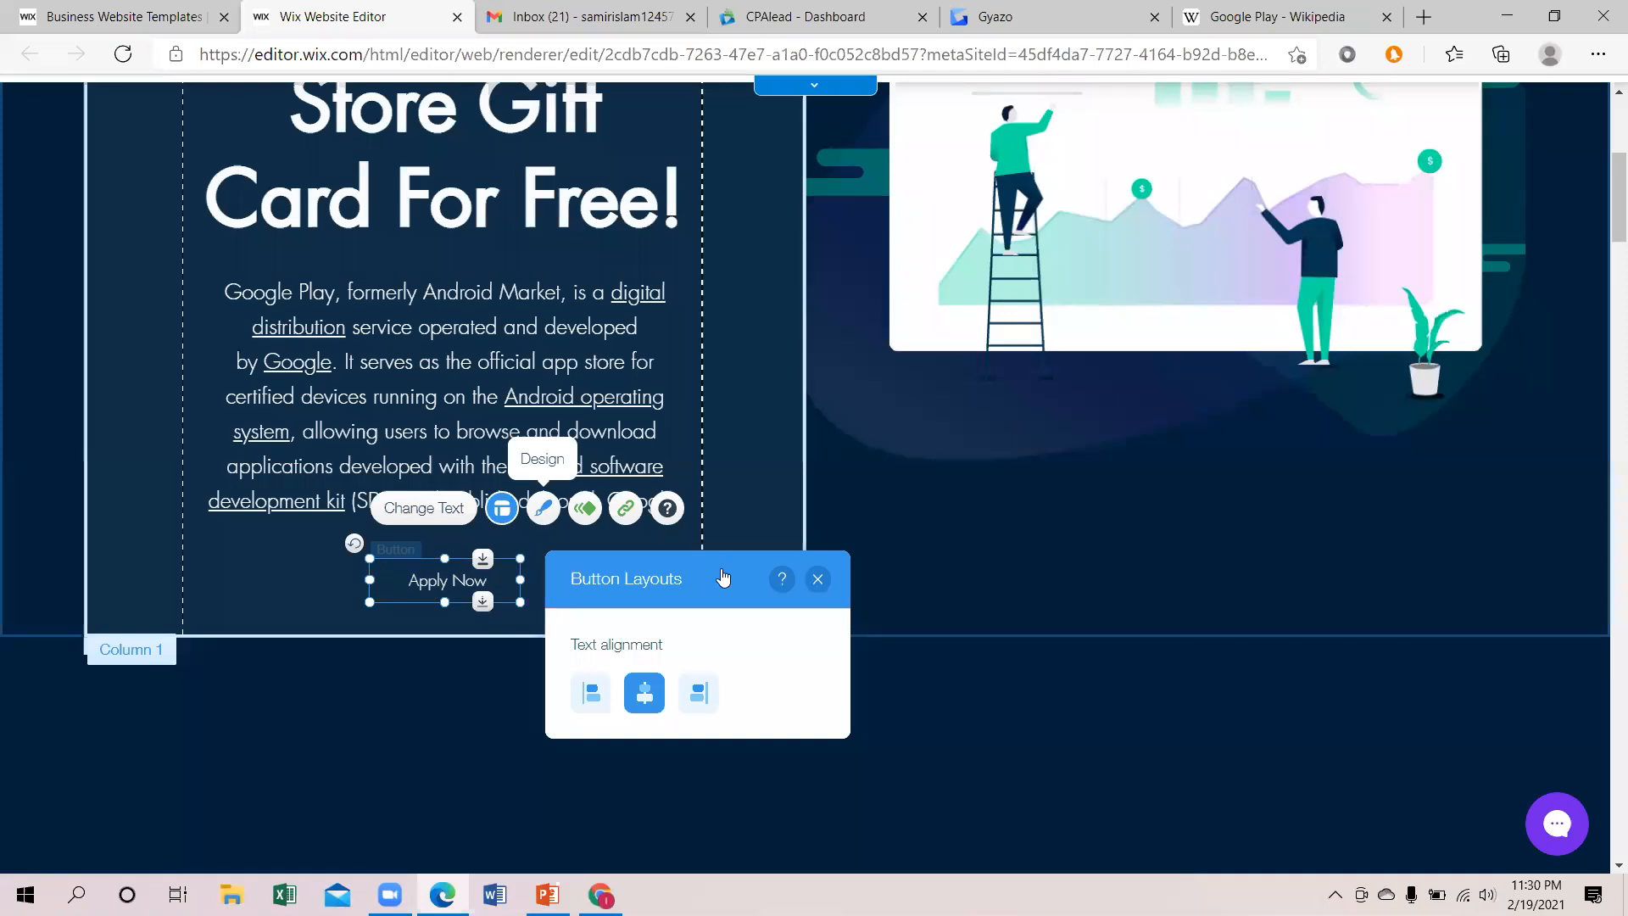
left_click(542, 507)
scroll(848, 551, "down", 3)
left_click(841, 705)
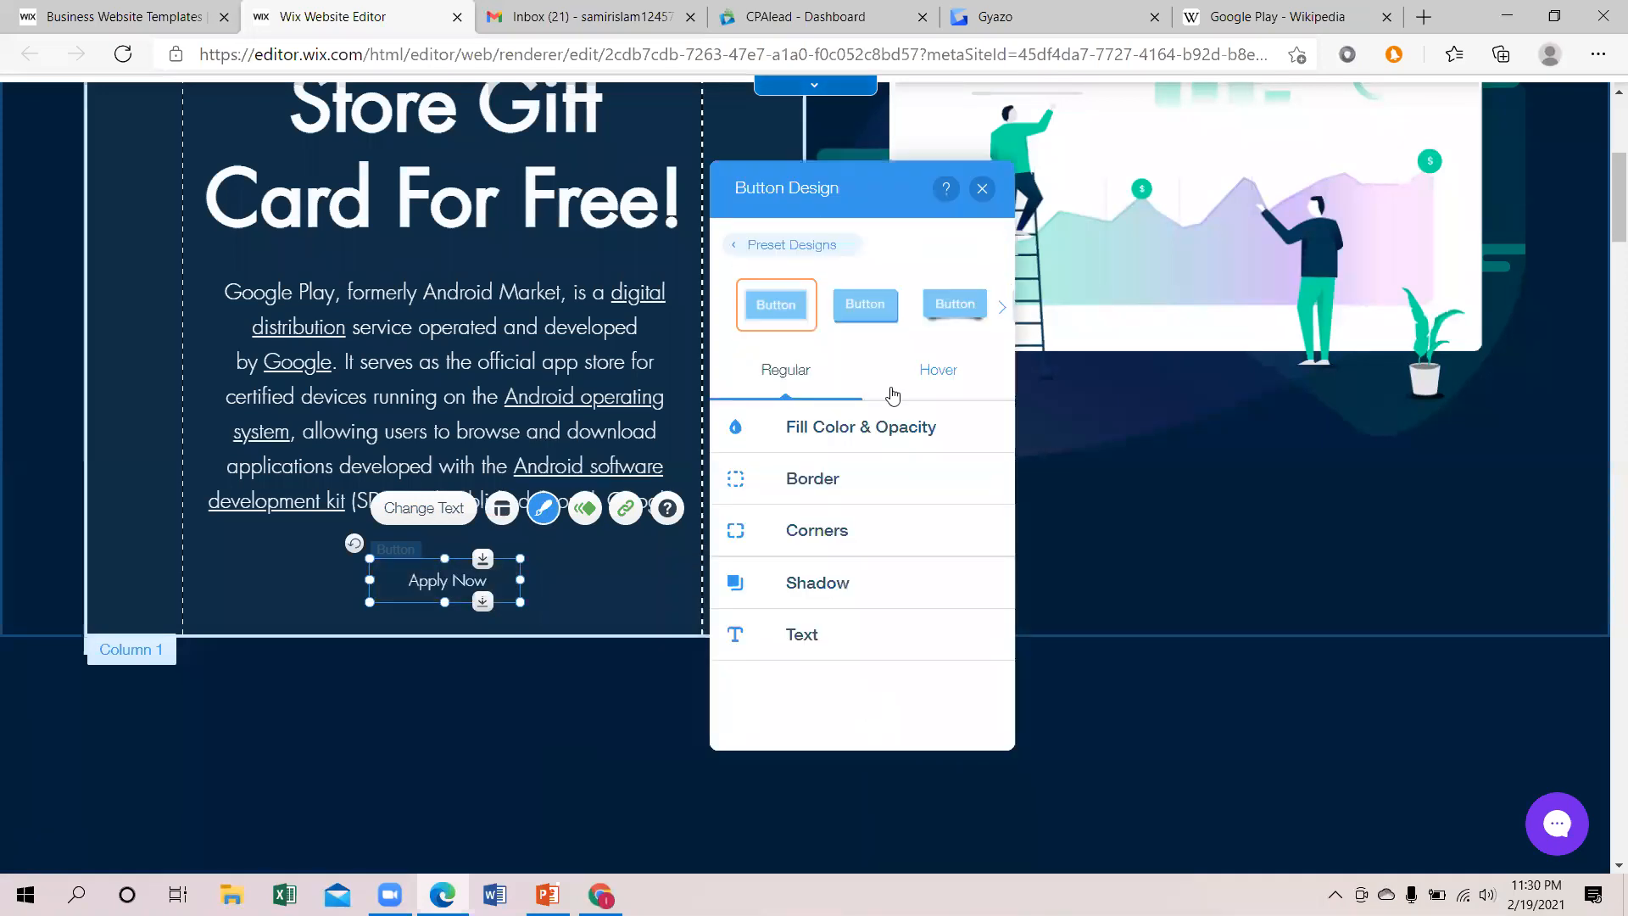
left_click(938, 373)
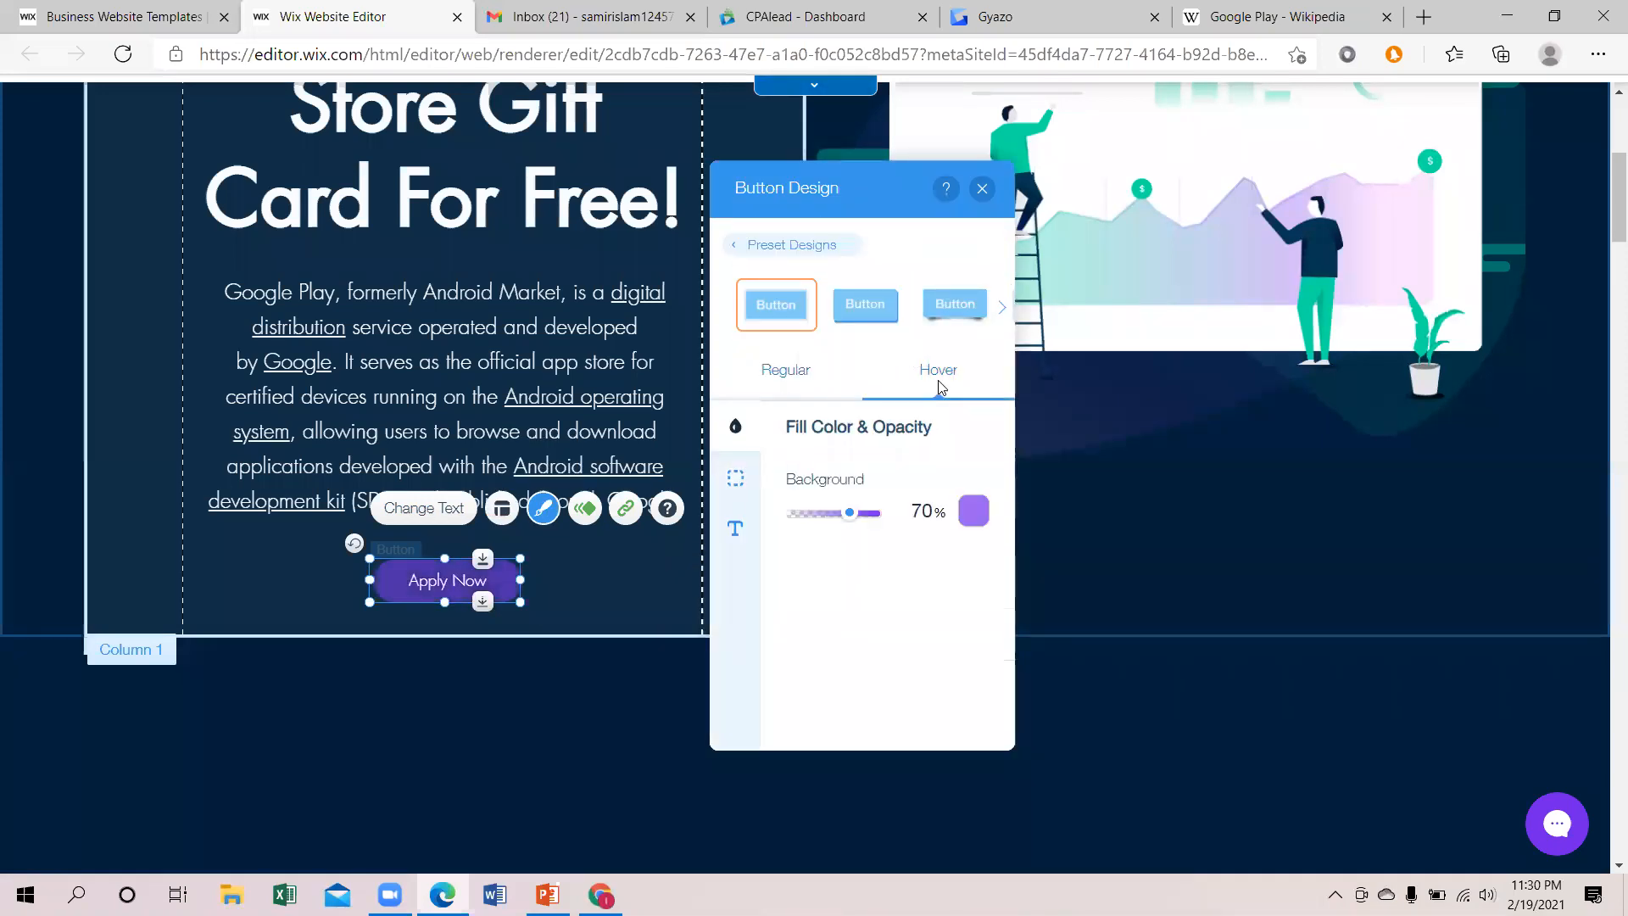
left_click(971, 510)
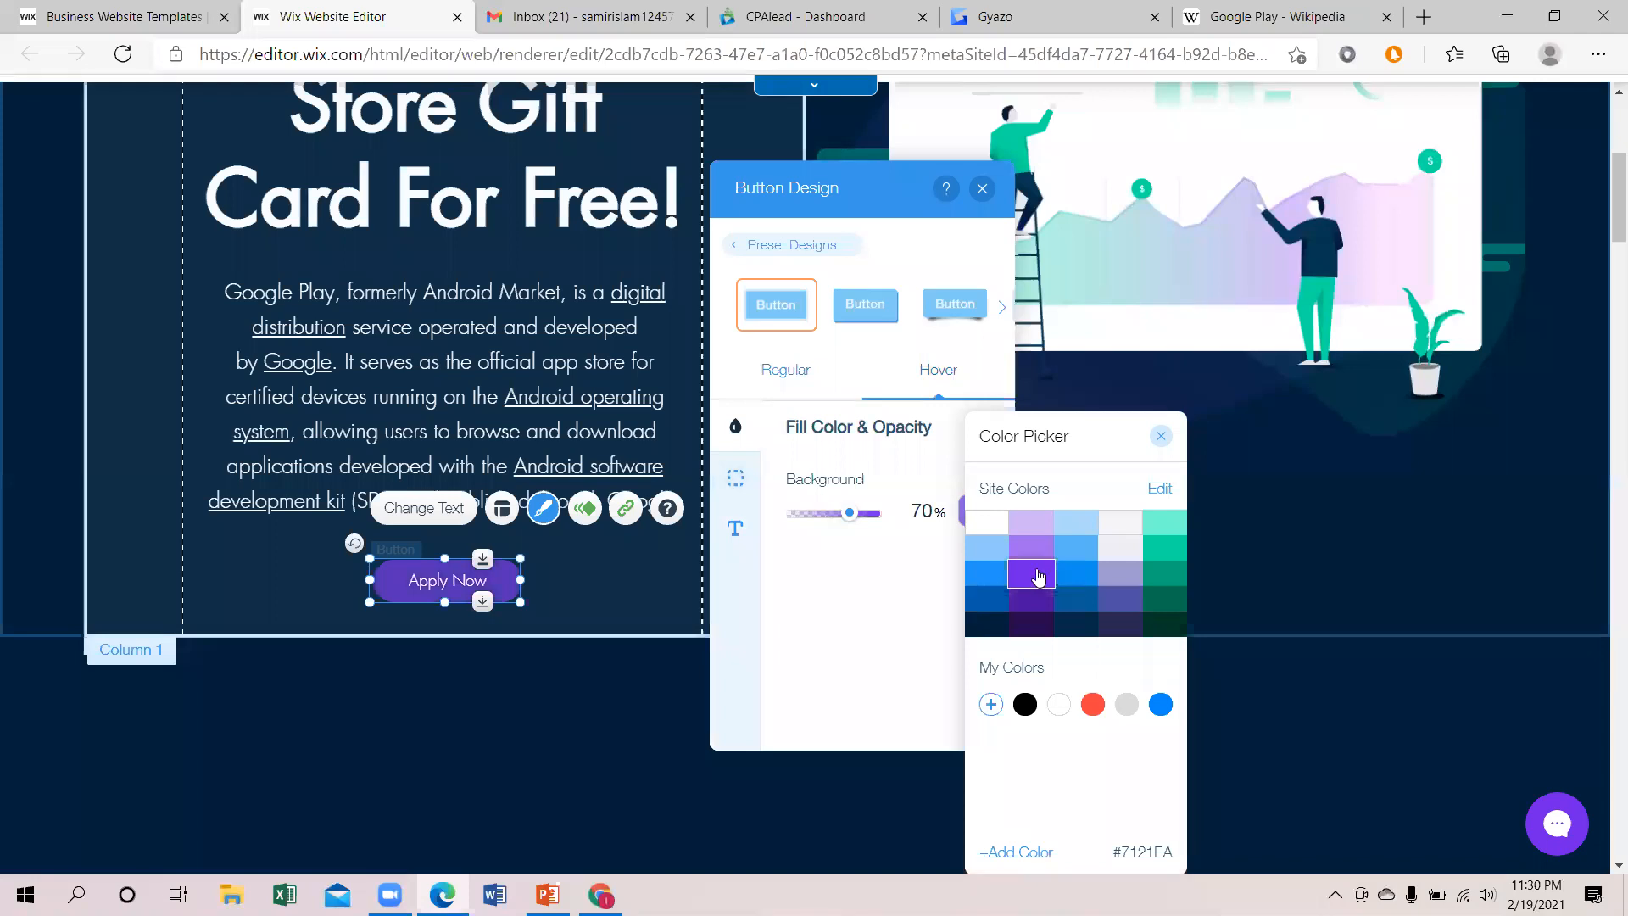
left_click(860, 583)
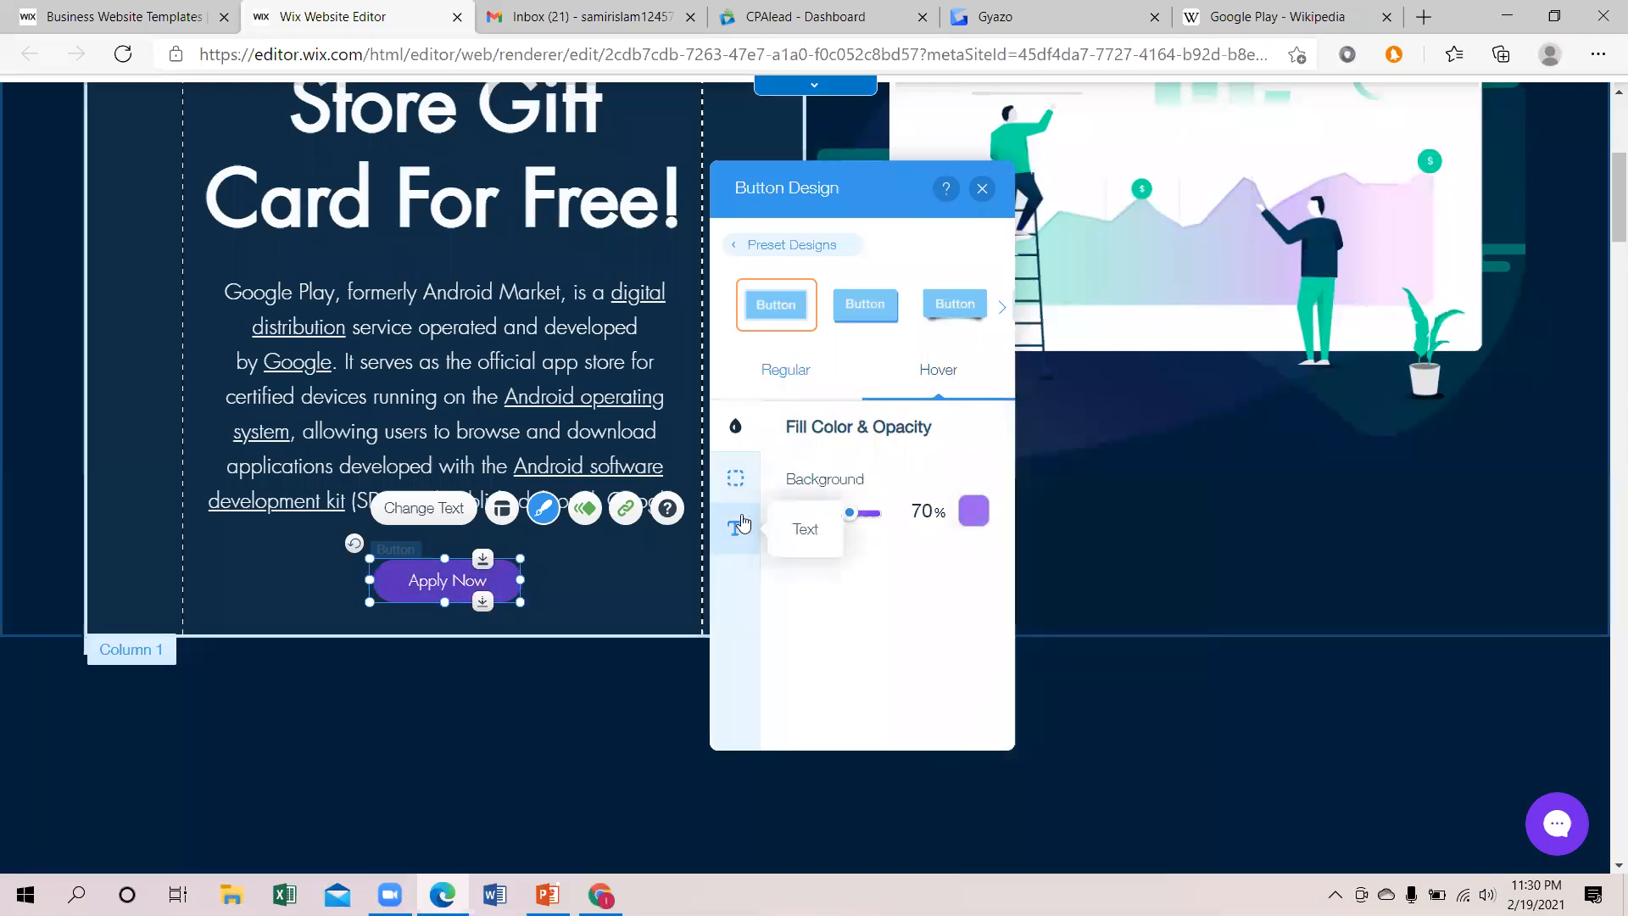
left_click(776, 372)
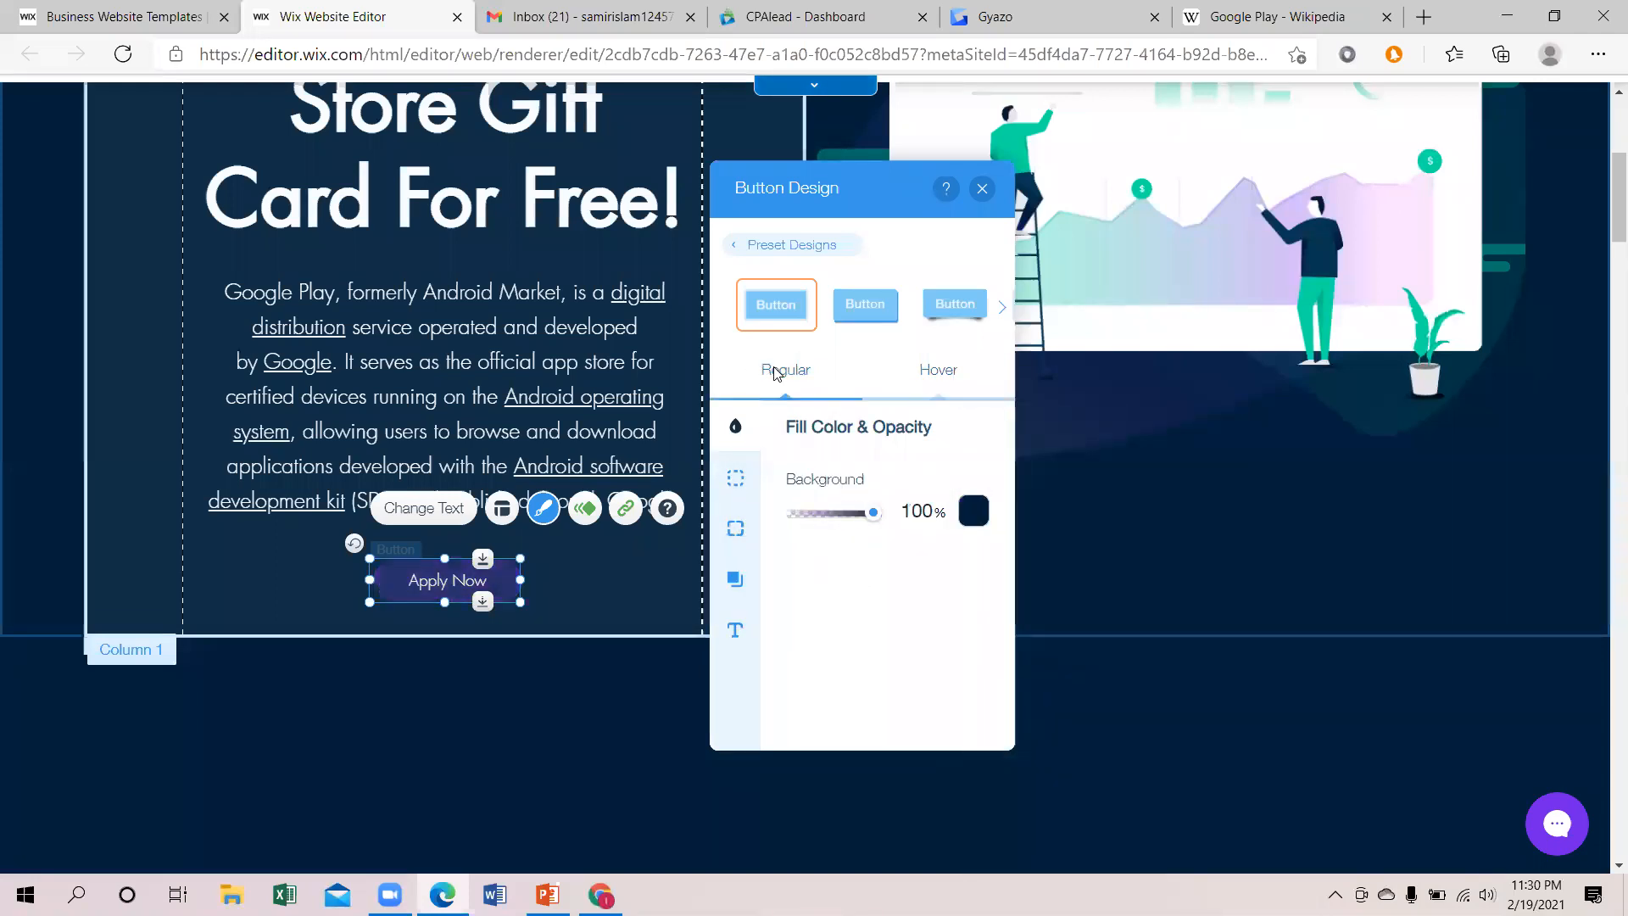
Step: Make the Apply Now button's regular fill red #FF4040 at 100% opacity
left_click(931, 399)
left_click(786, 247)
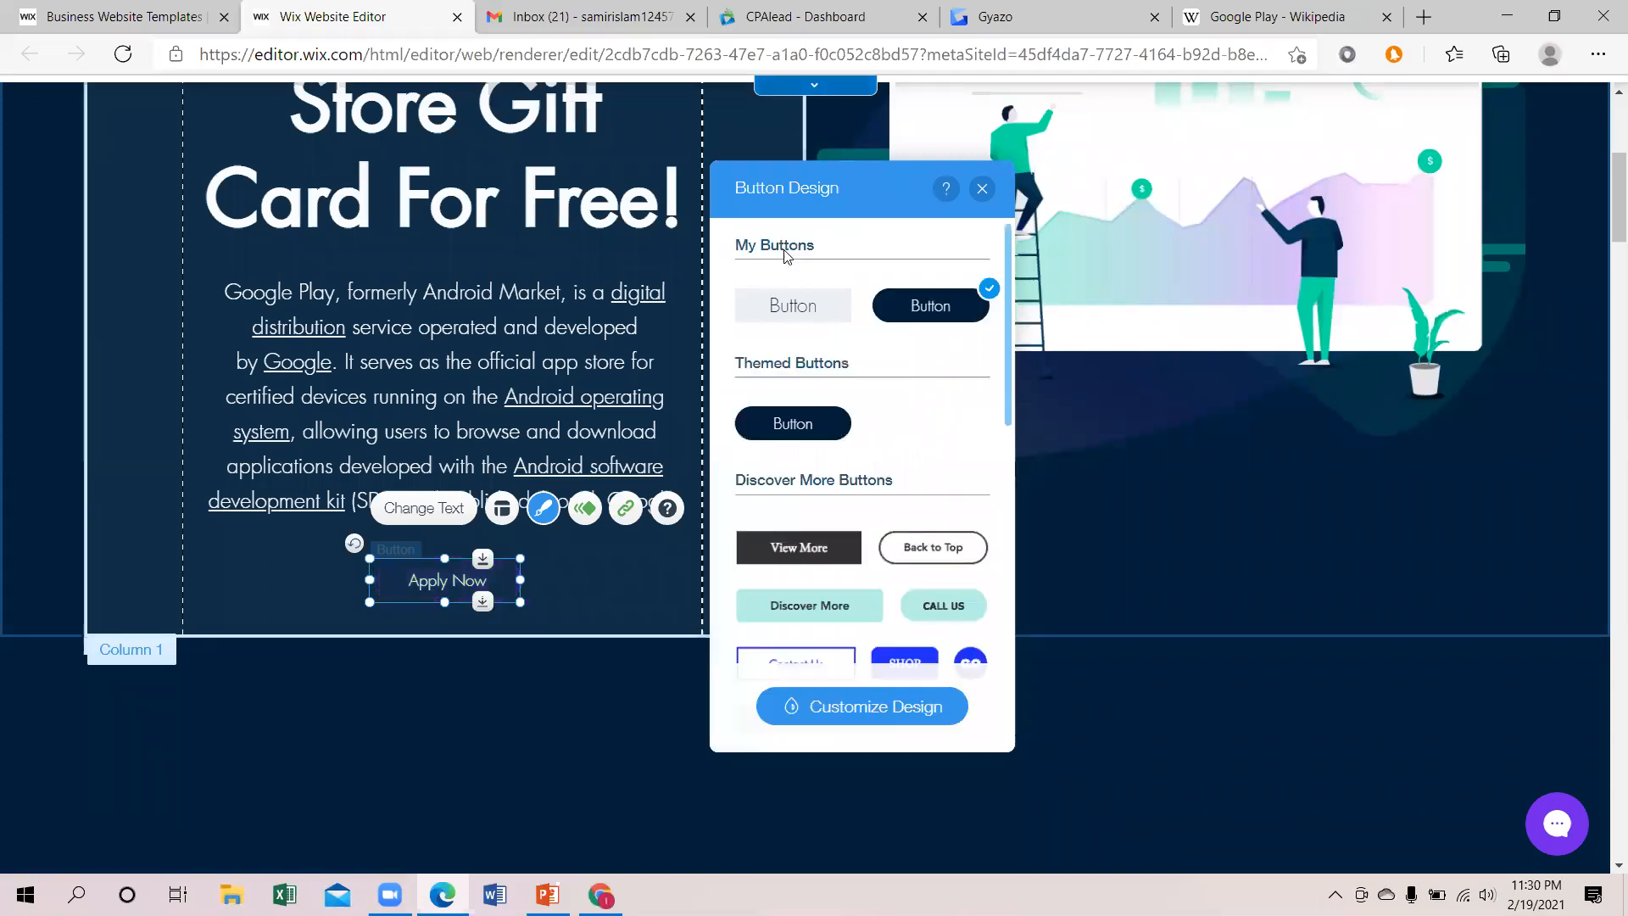
left_click(889, 705)
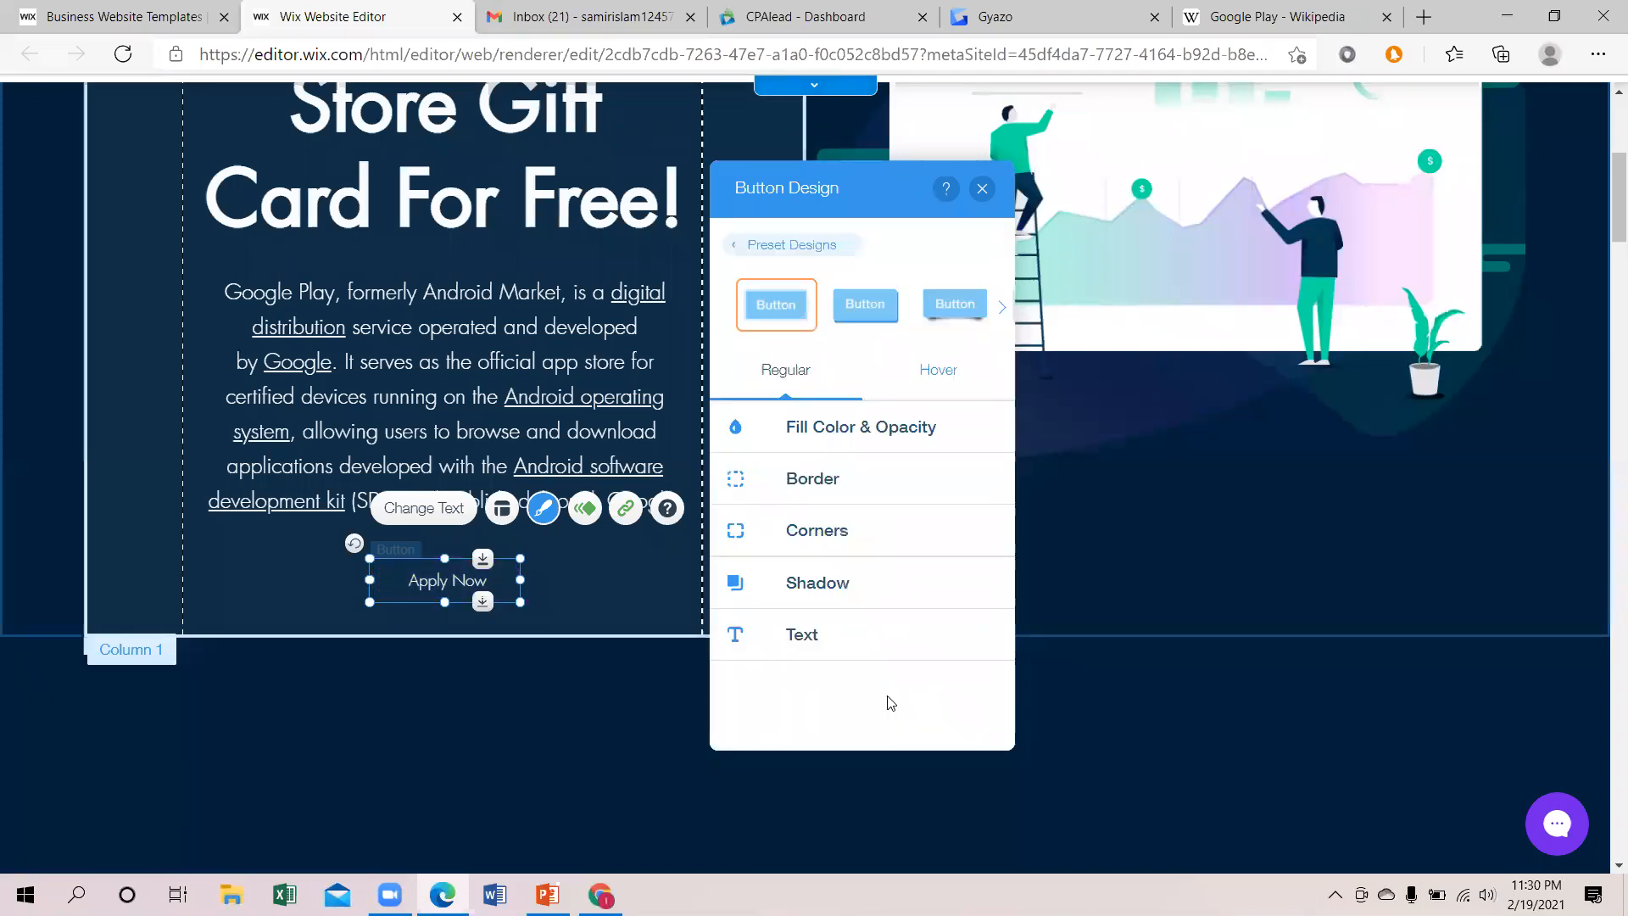
left_click(905, 428)
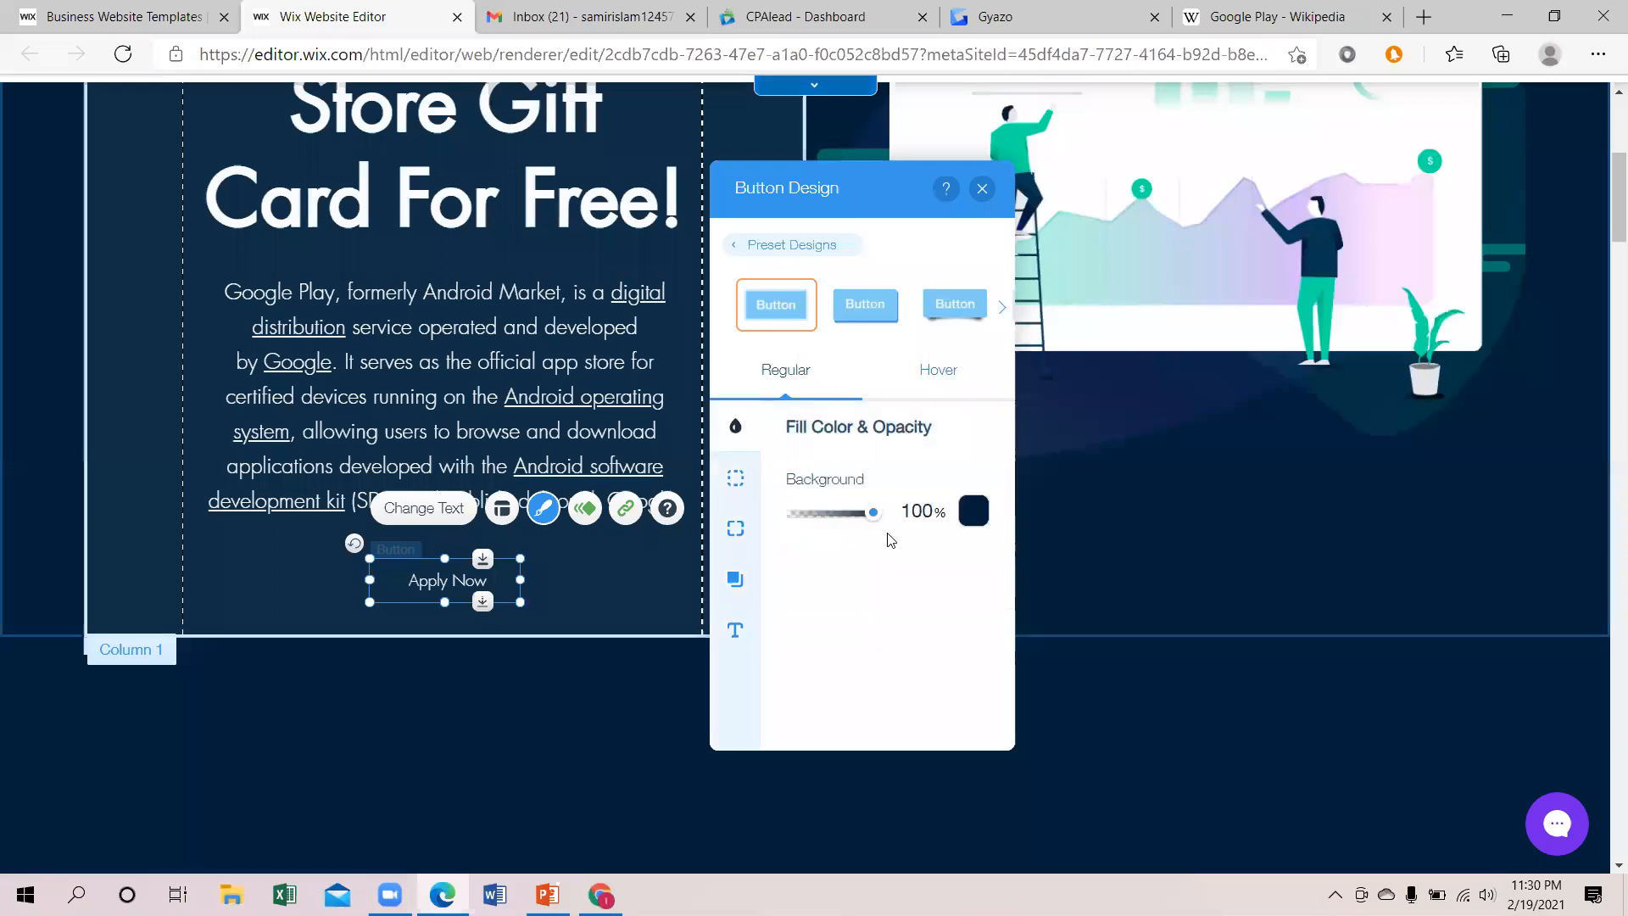
left_click(968, 510)
left_click(1100, 705)
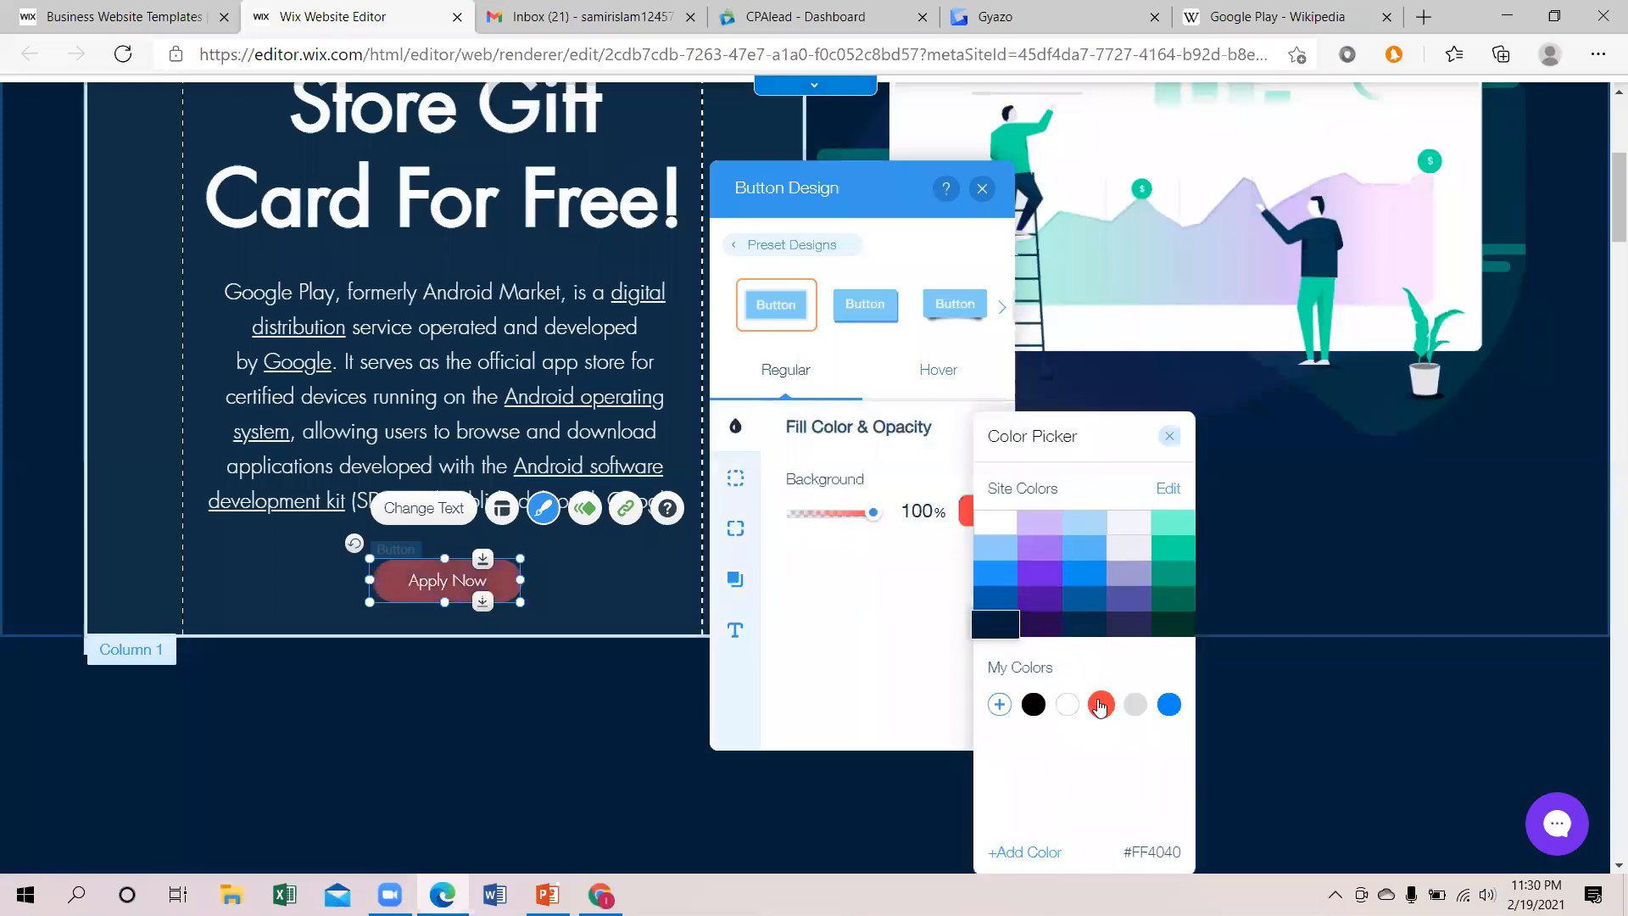
left_click(892, 657)
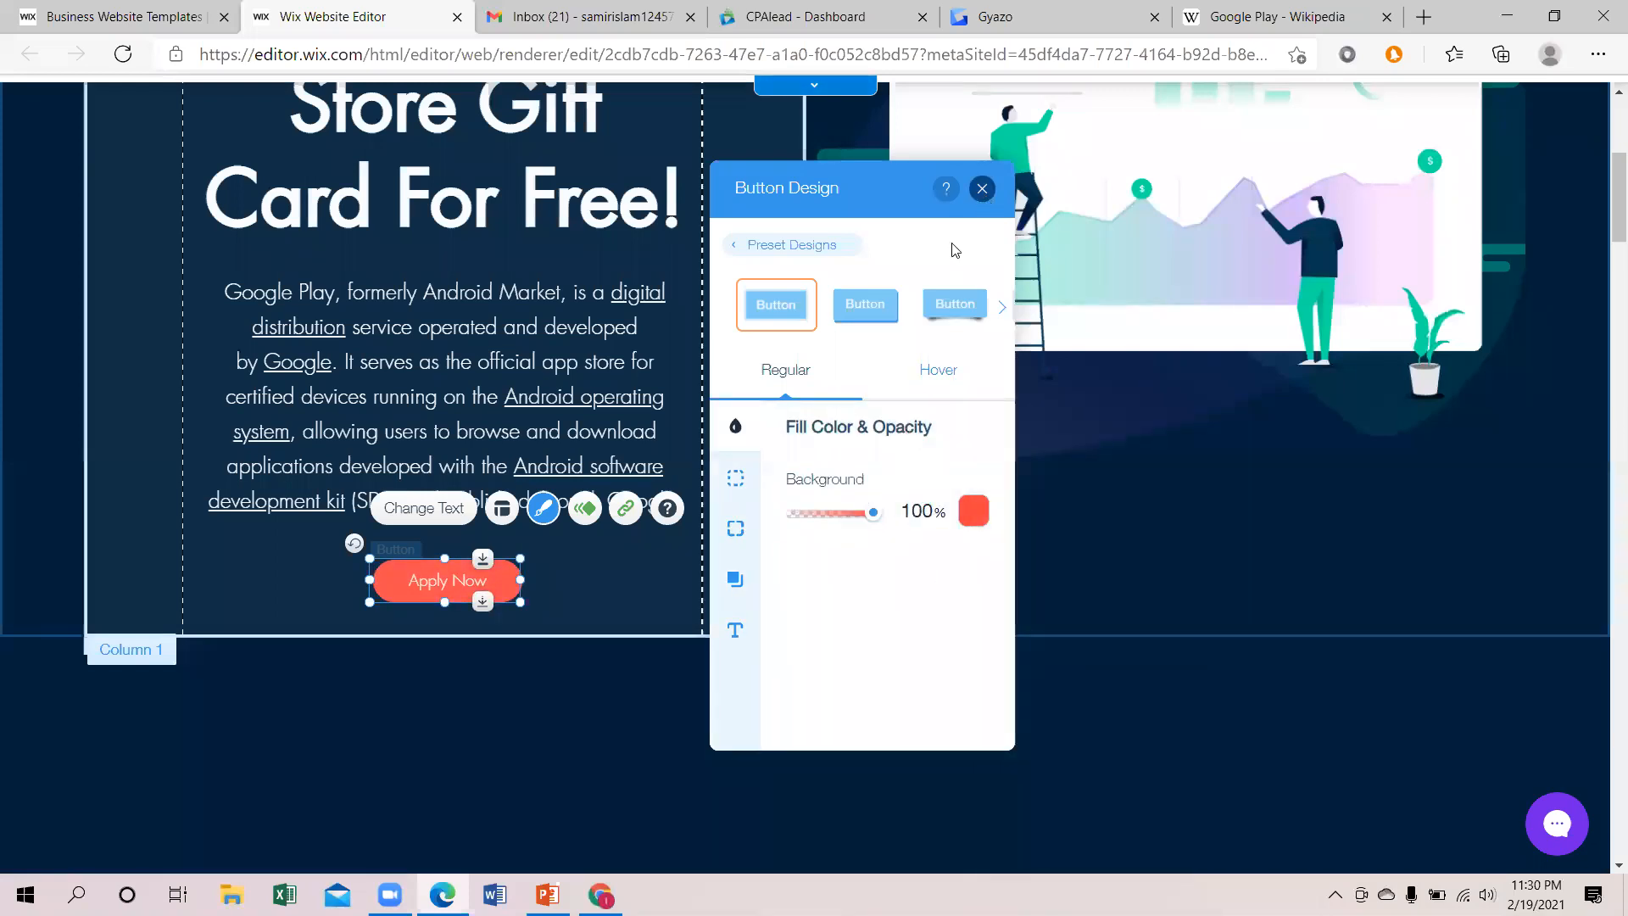
left_click(982, 188)
left_click(680, 709)
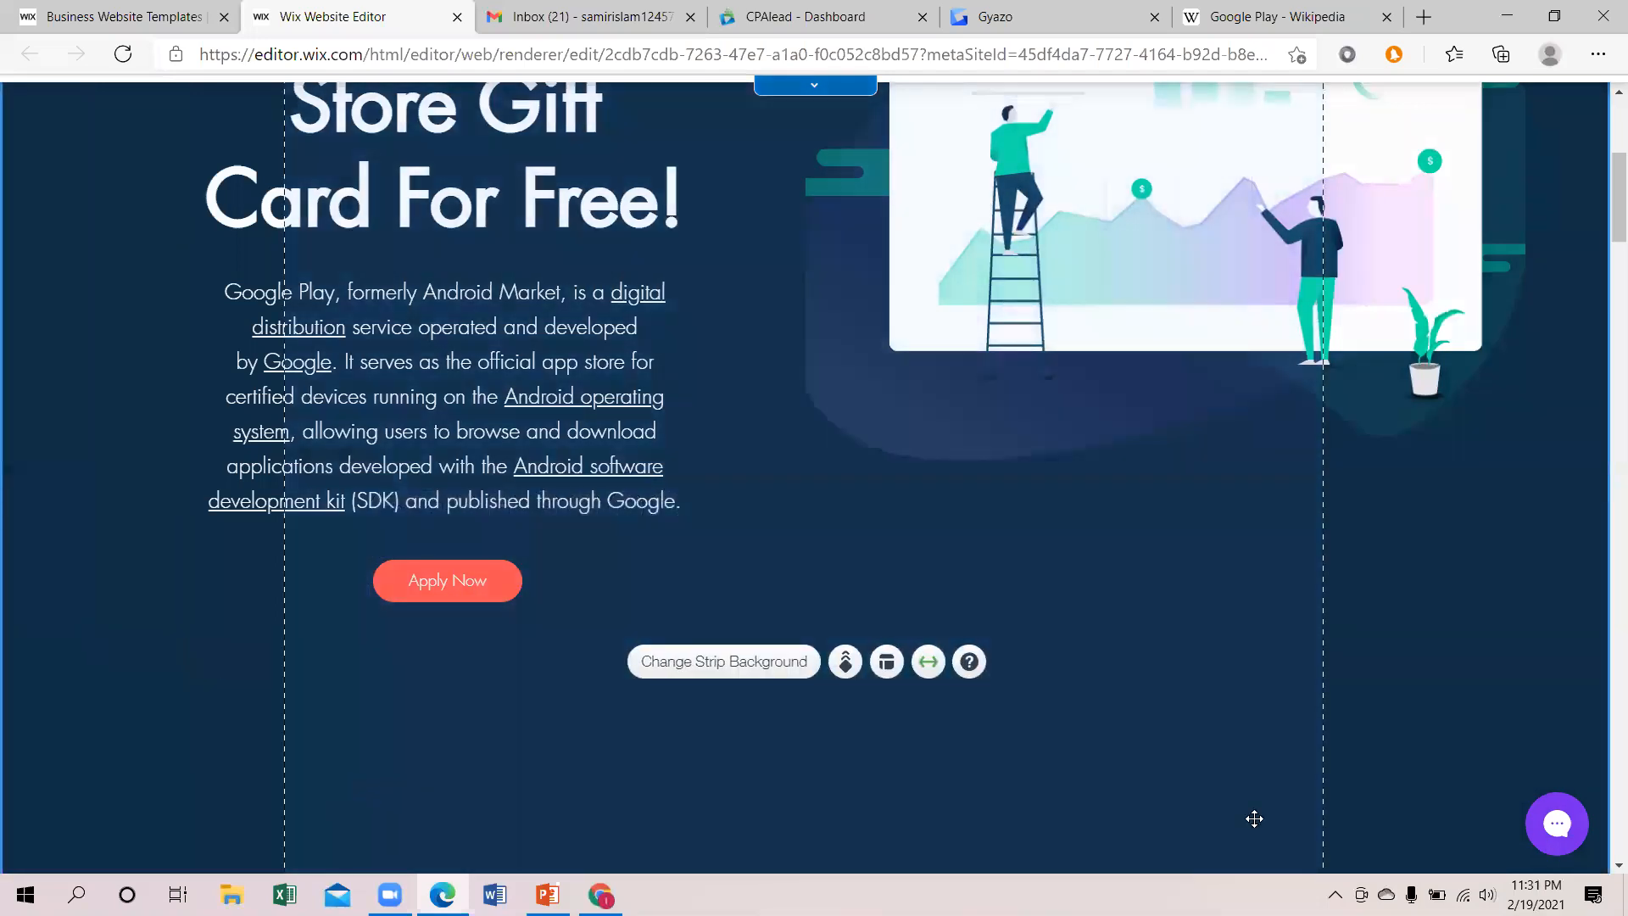
scroll(920, 175, "up", 4)
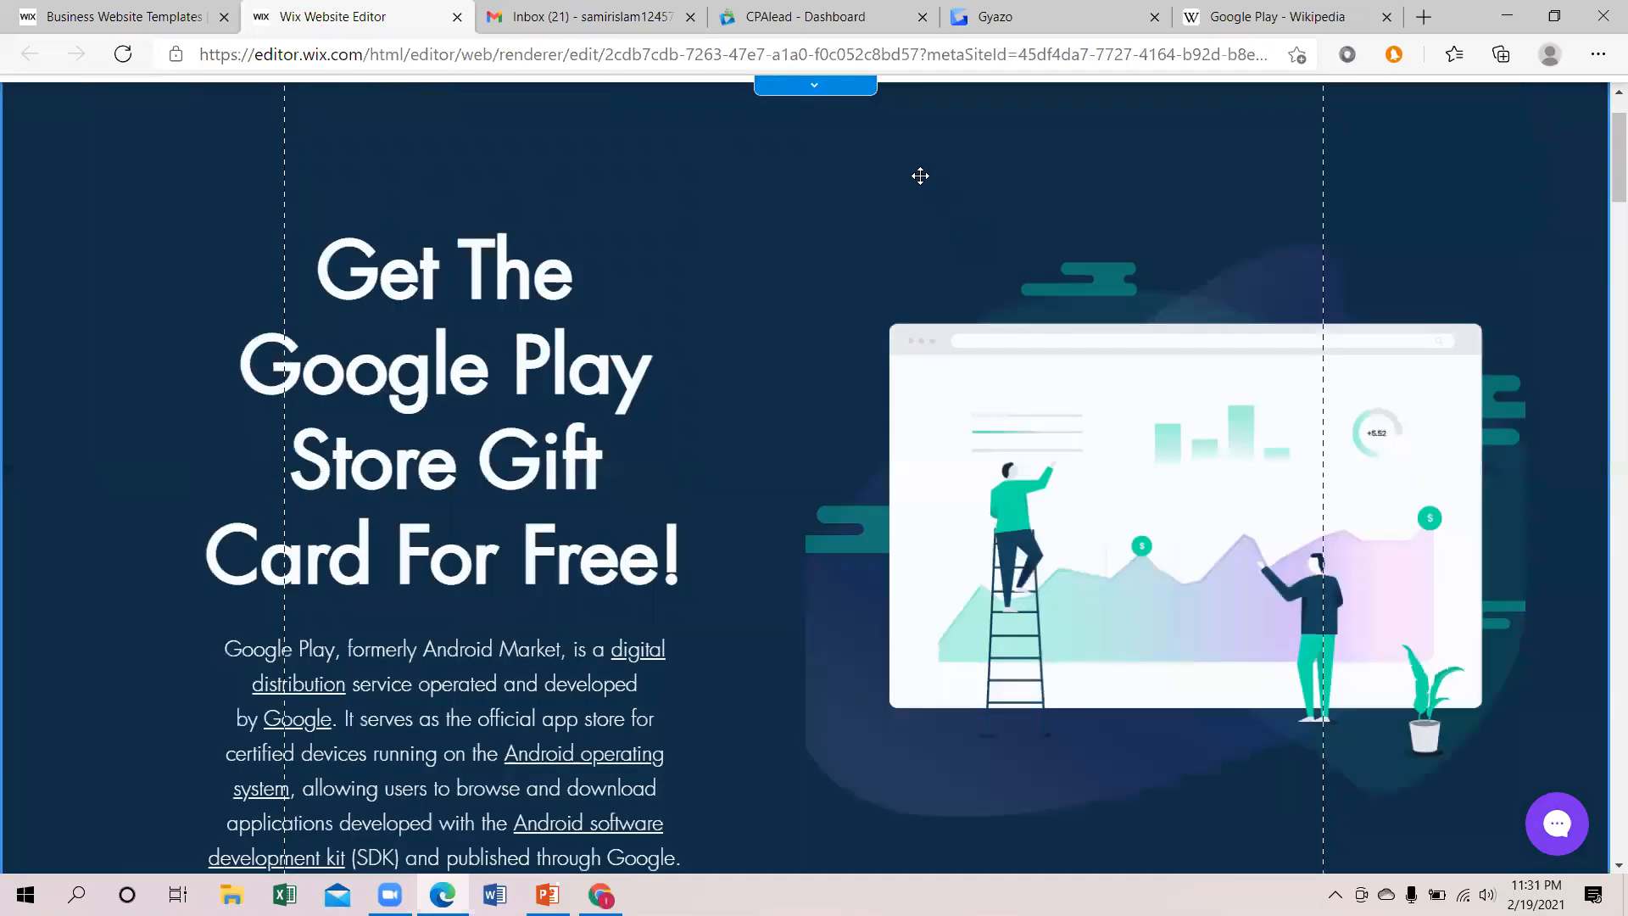
scroll(920, 175, "up", 2)
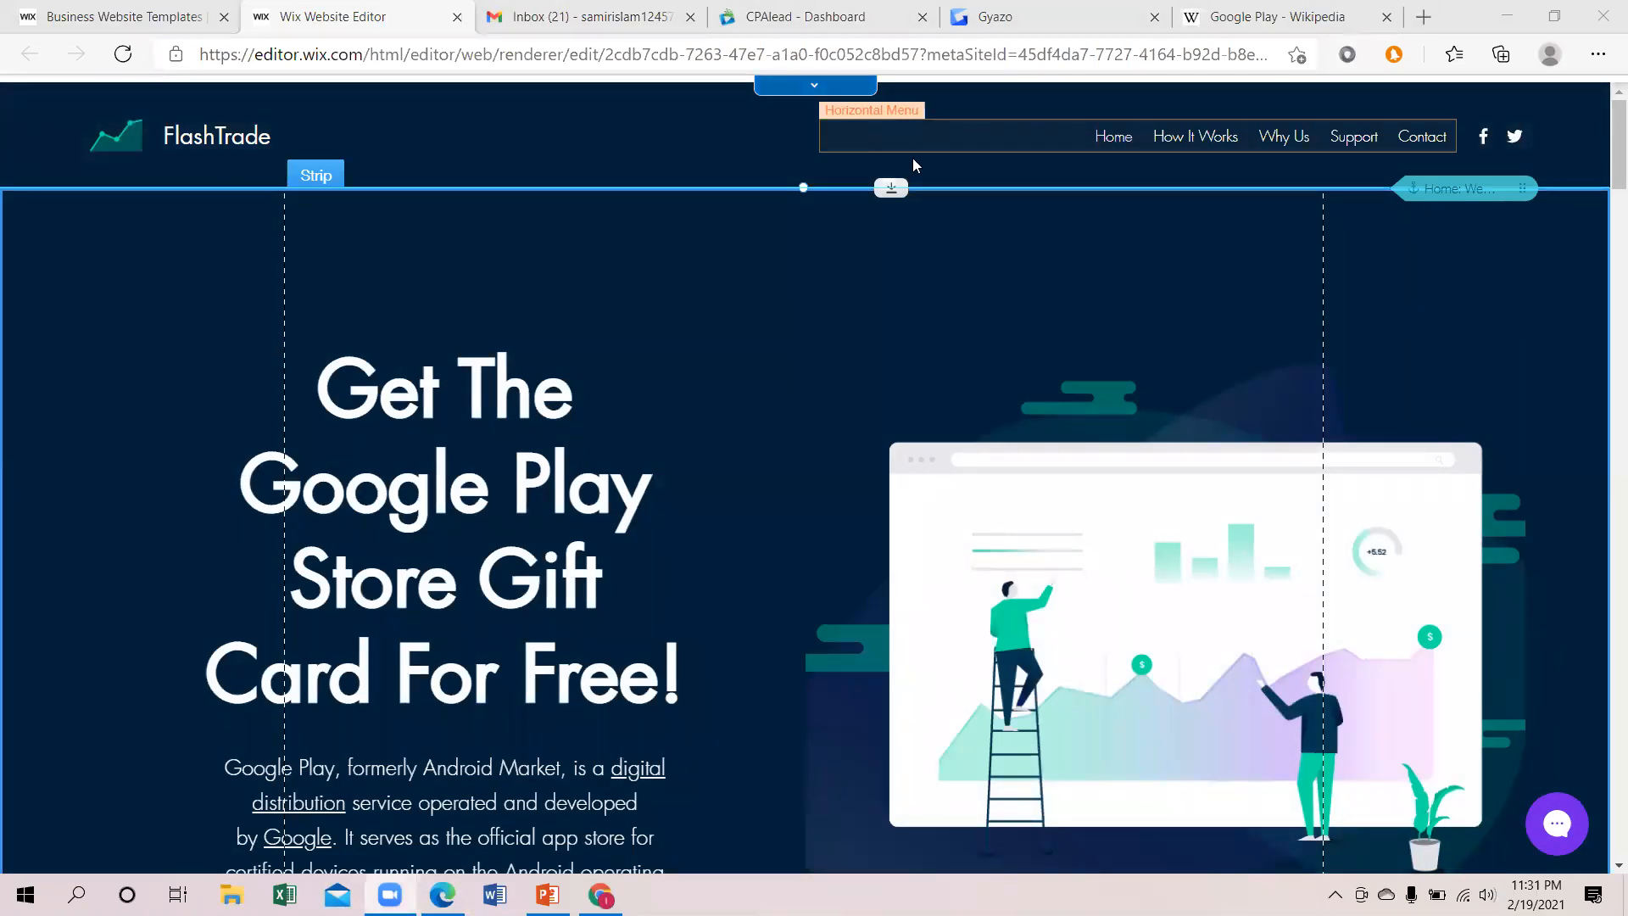
scroll(772, 276, "down", 7)
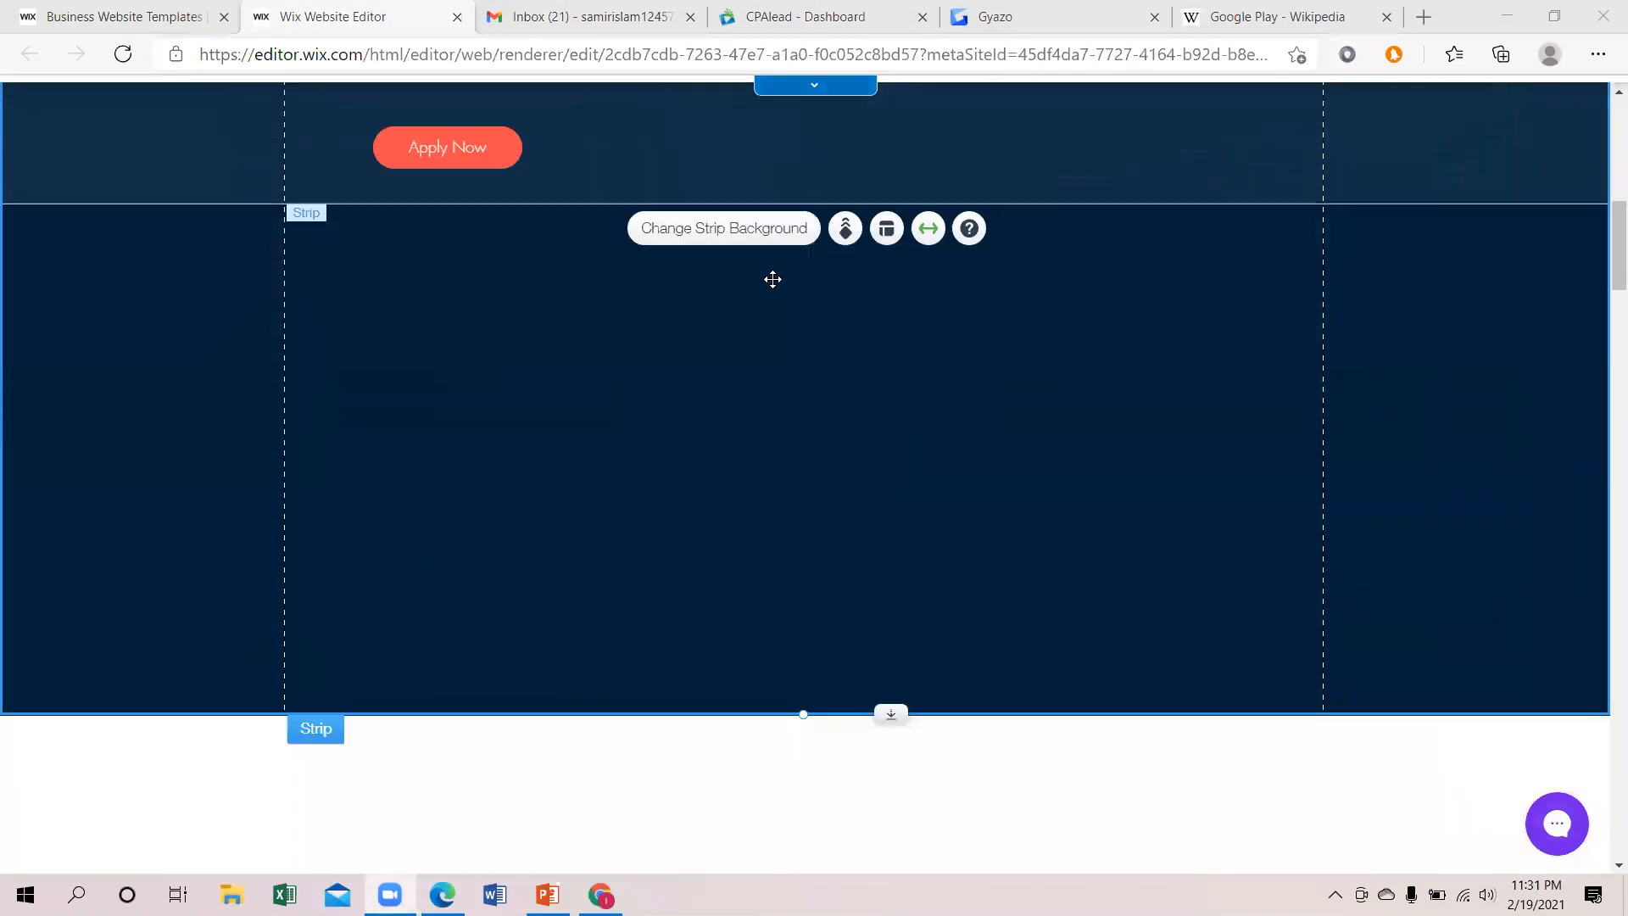
scroll(773, 280, "up", 4)
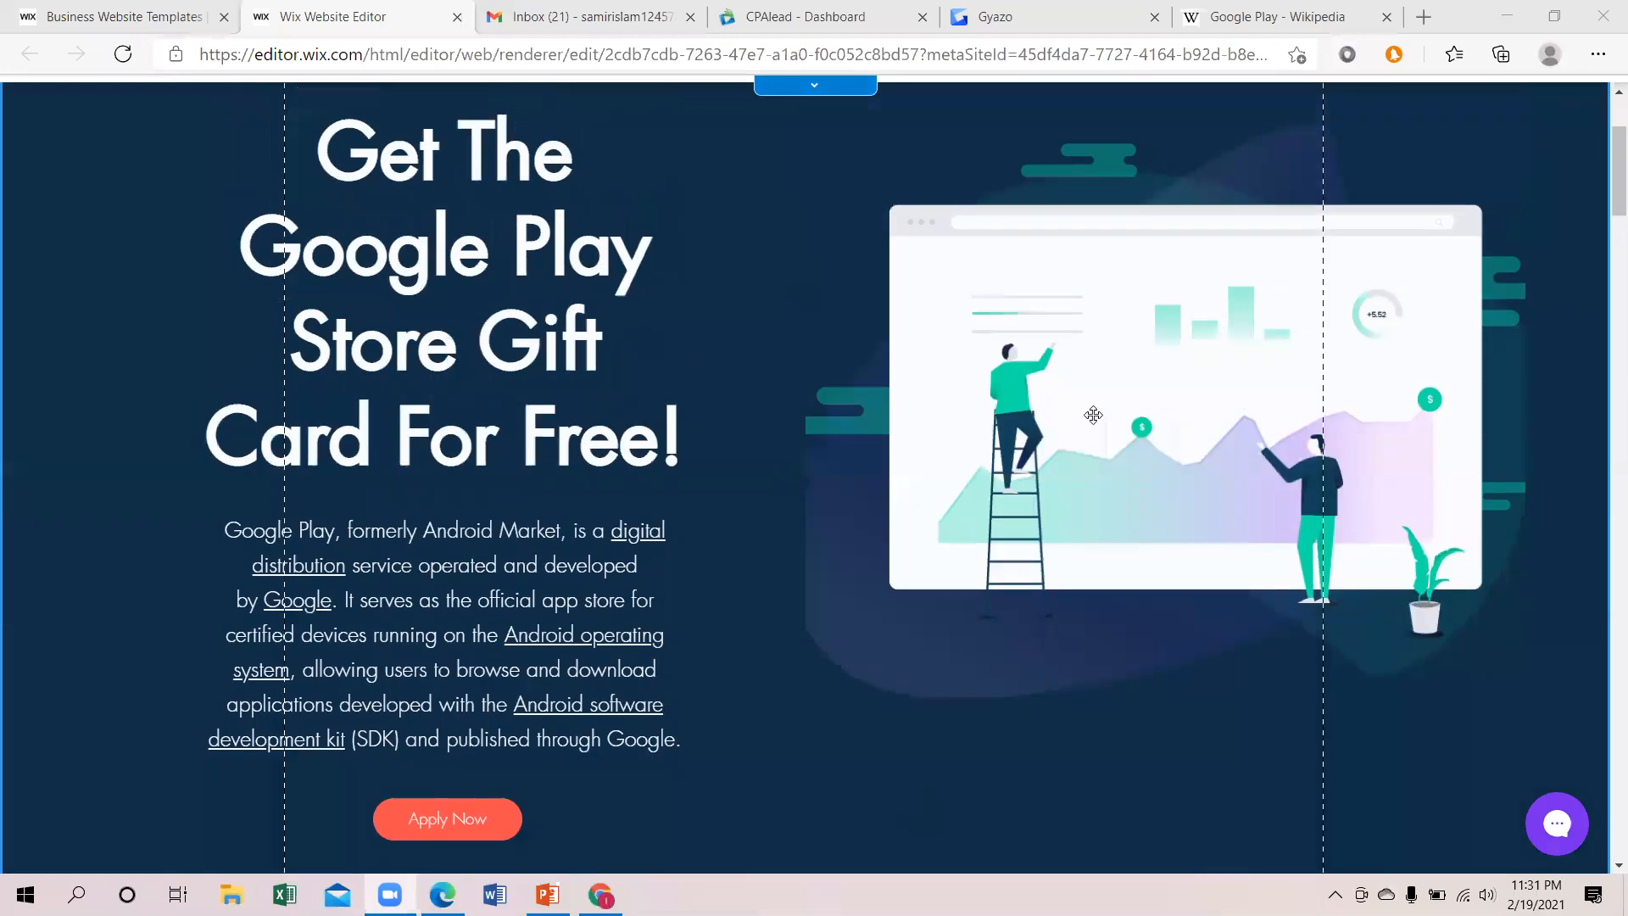
scroll(1083, 469, "down", 12)
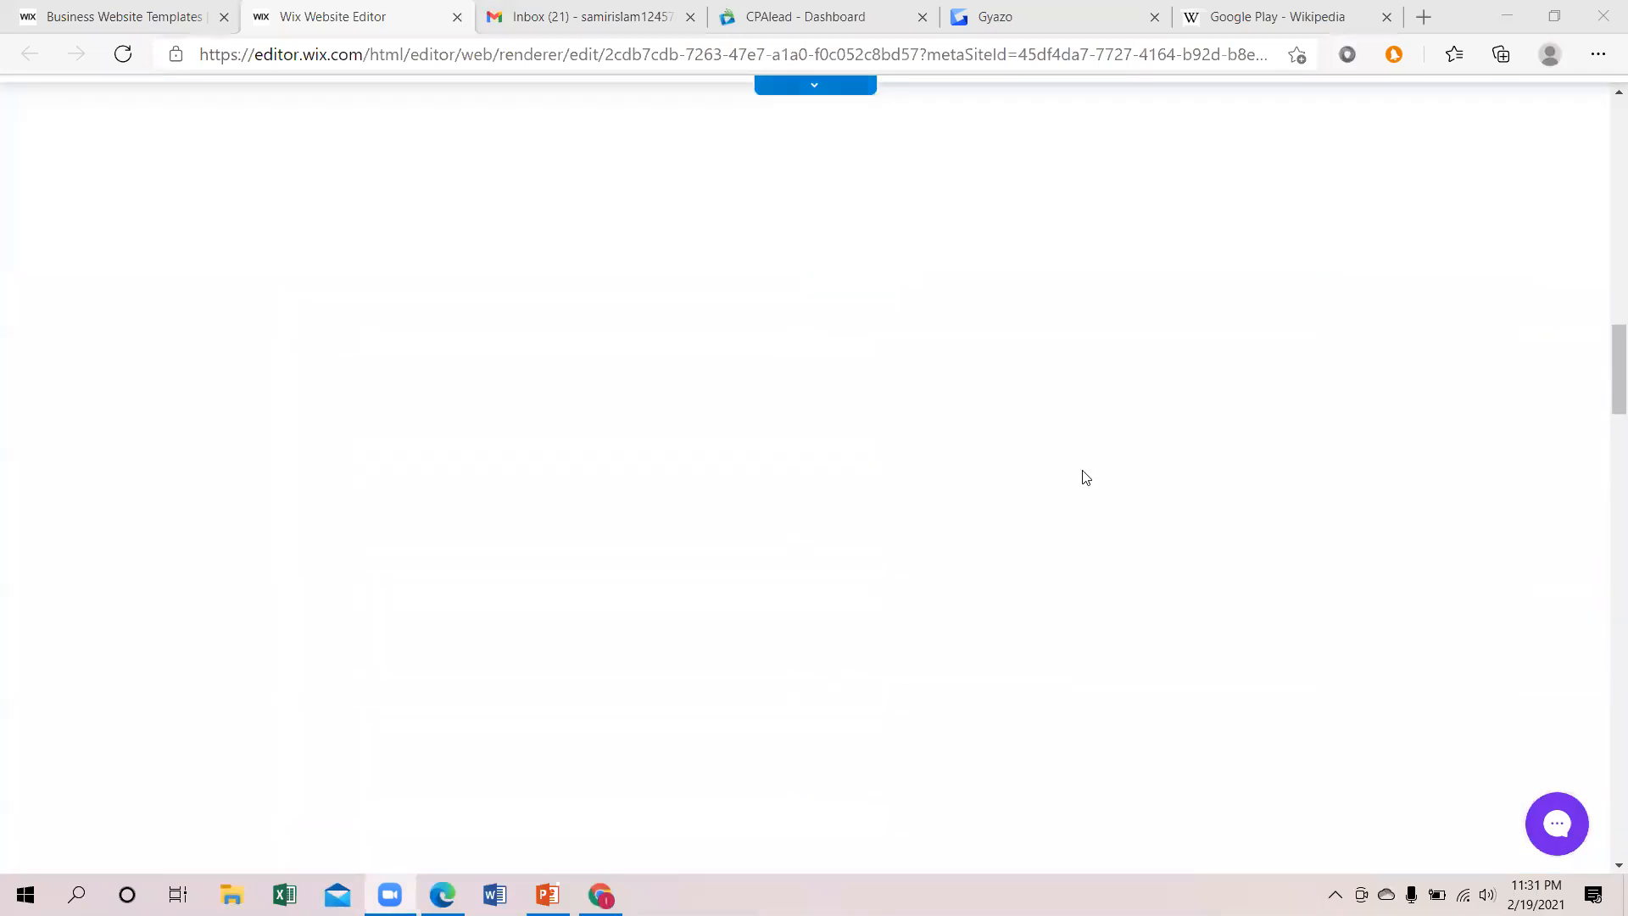
scroll(1082, 473, "down", 10)
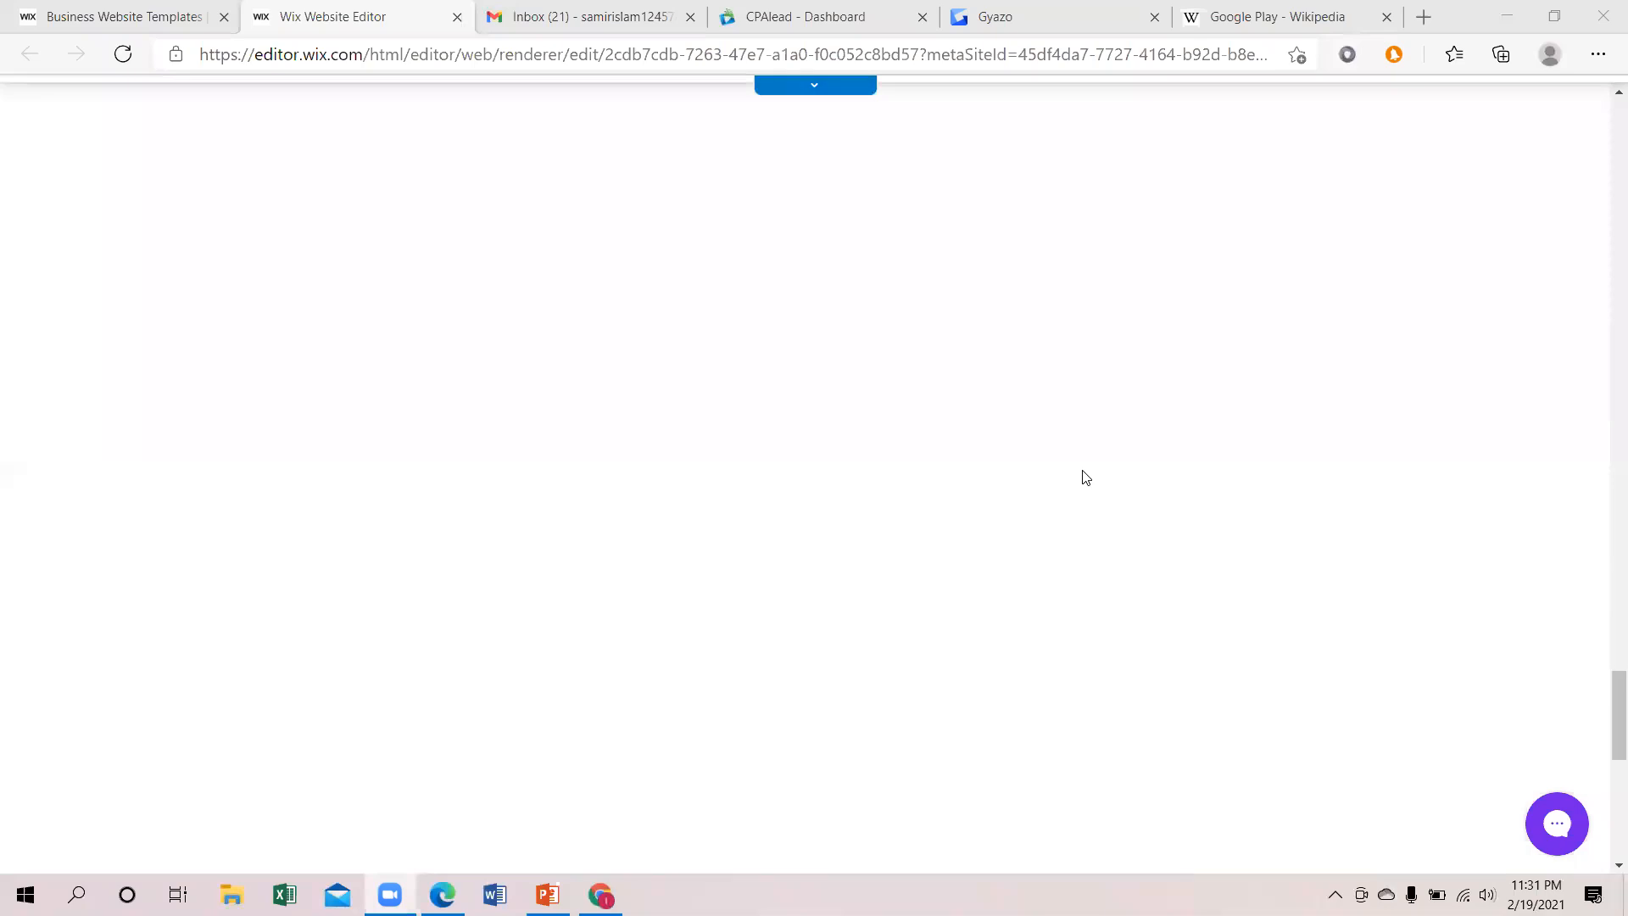
Step: Preview the site, scrolling from the Google Play hero down to the Subscribe Form footer
left_click(814, 92)
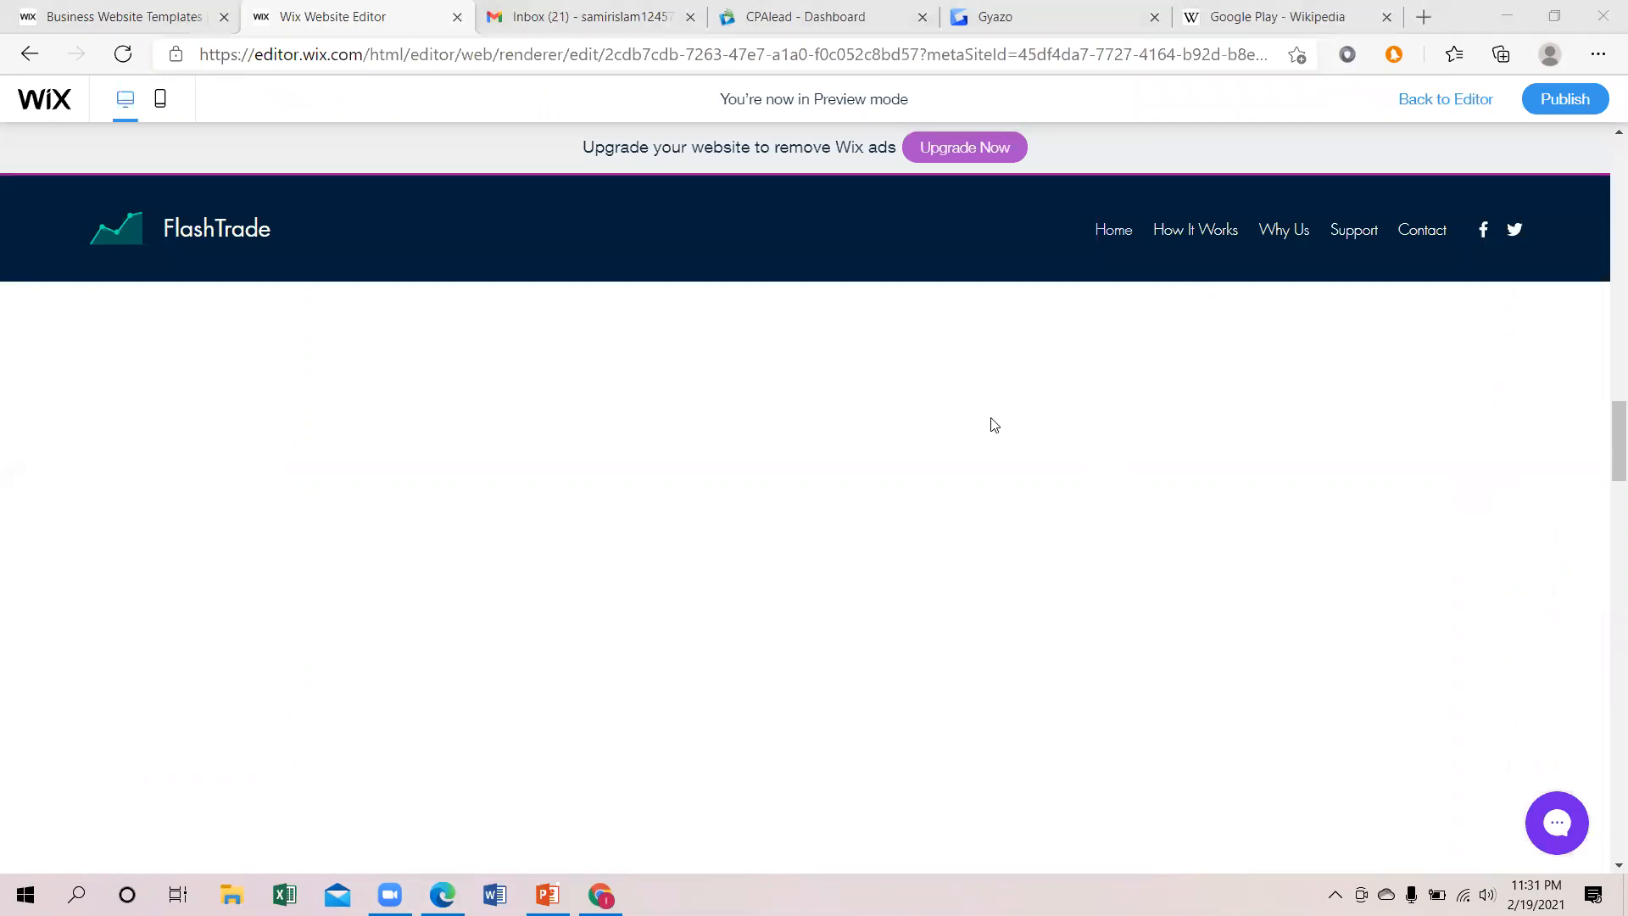
scroll(990, 418, "down", 3)
scroll(990, 418, "up", 20)
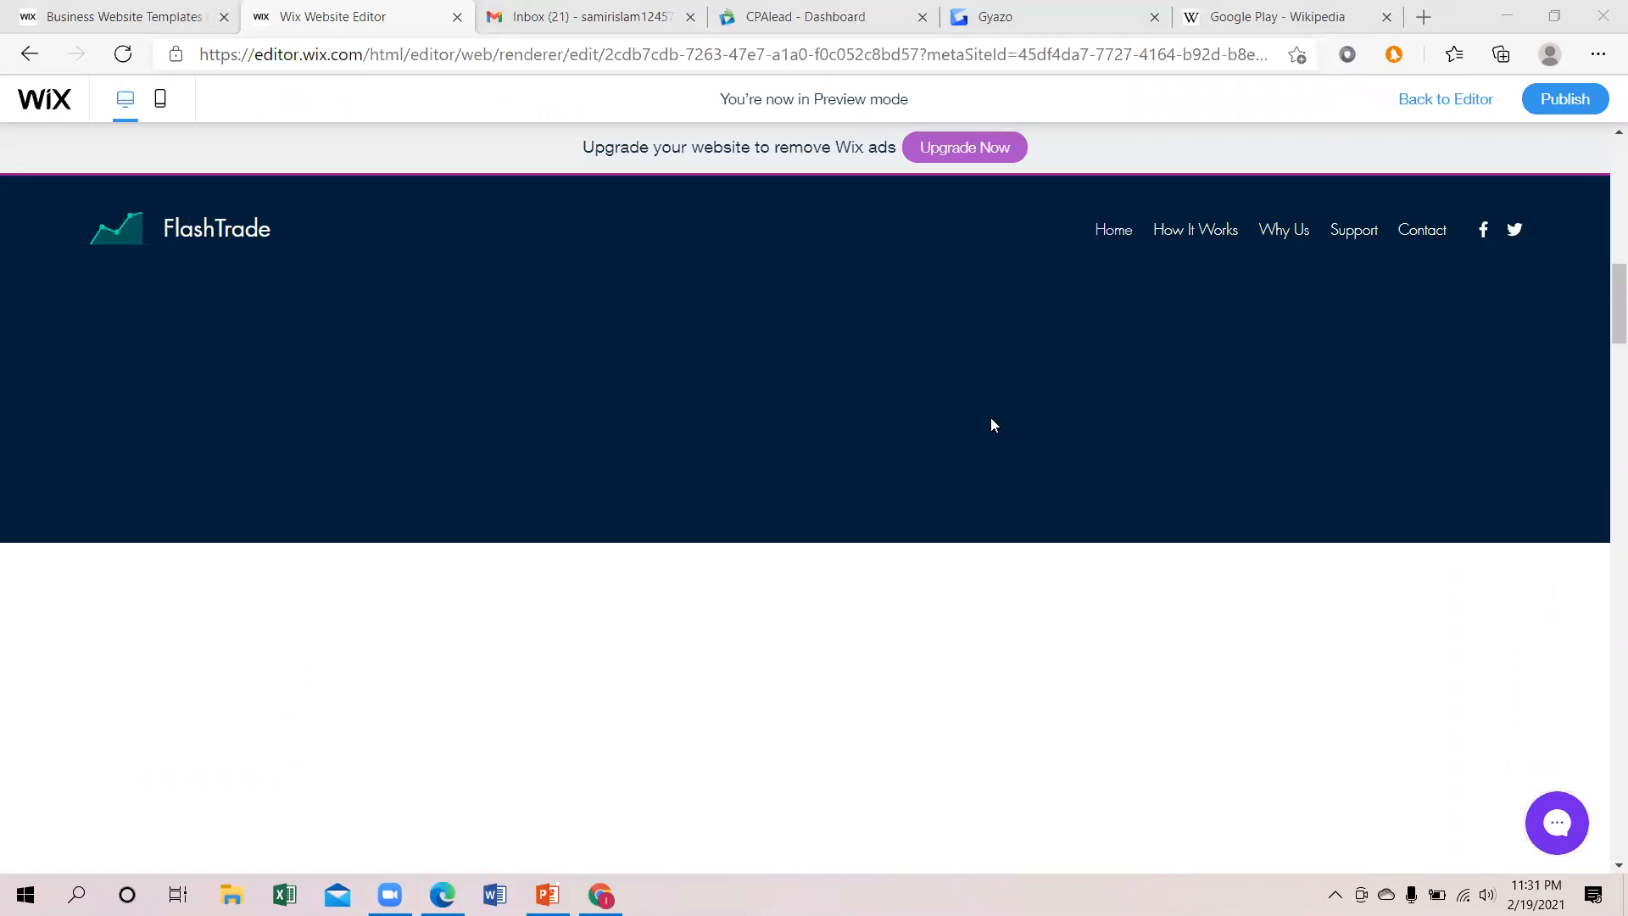
scroll(990, 419, "up", 12)
scroll(990, 419, "down", 6)
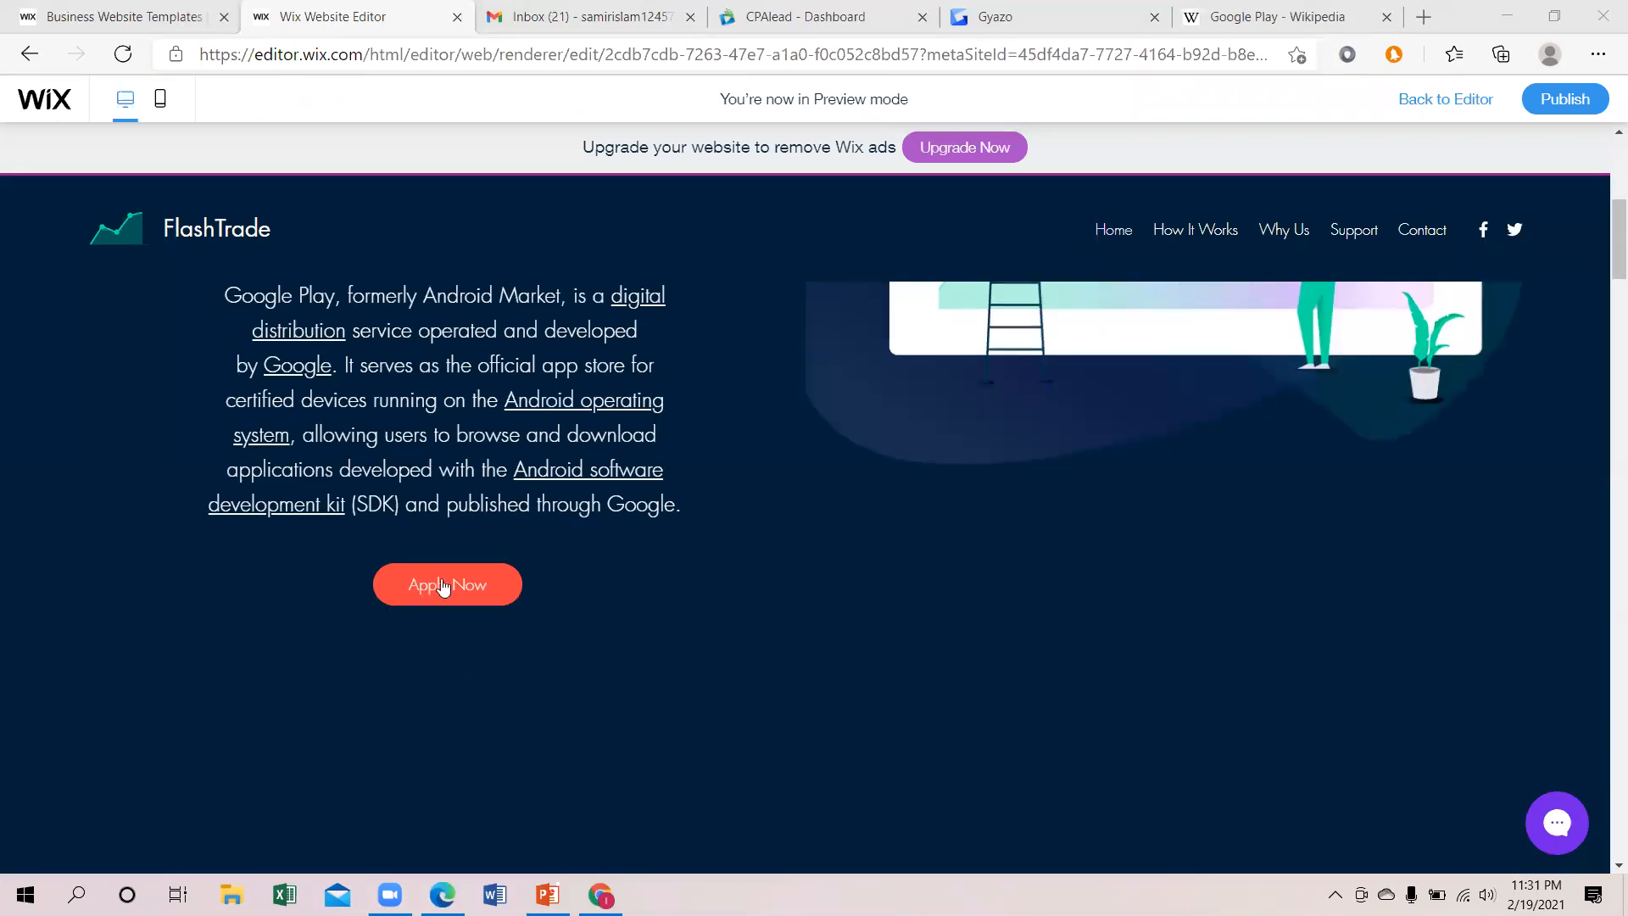
scroll(724, 583, "up", 6)
scroll(724, 582, "down", 16)
scroll(726, 588, "up", 15)
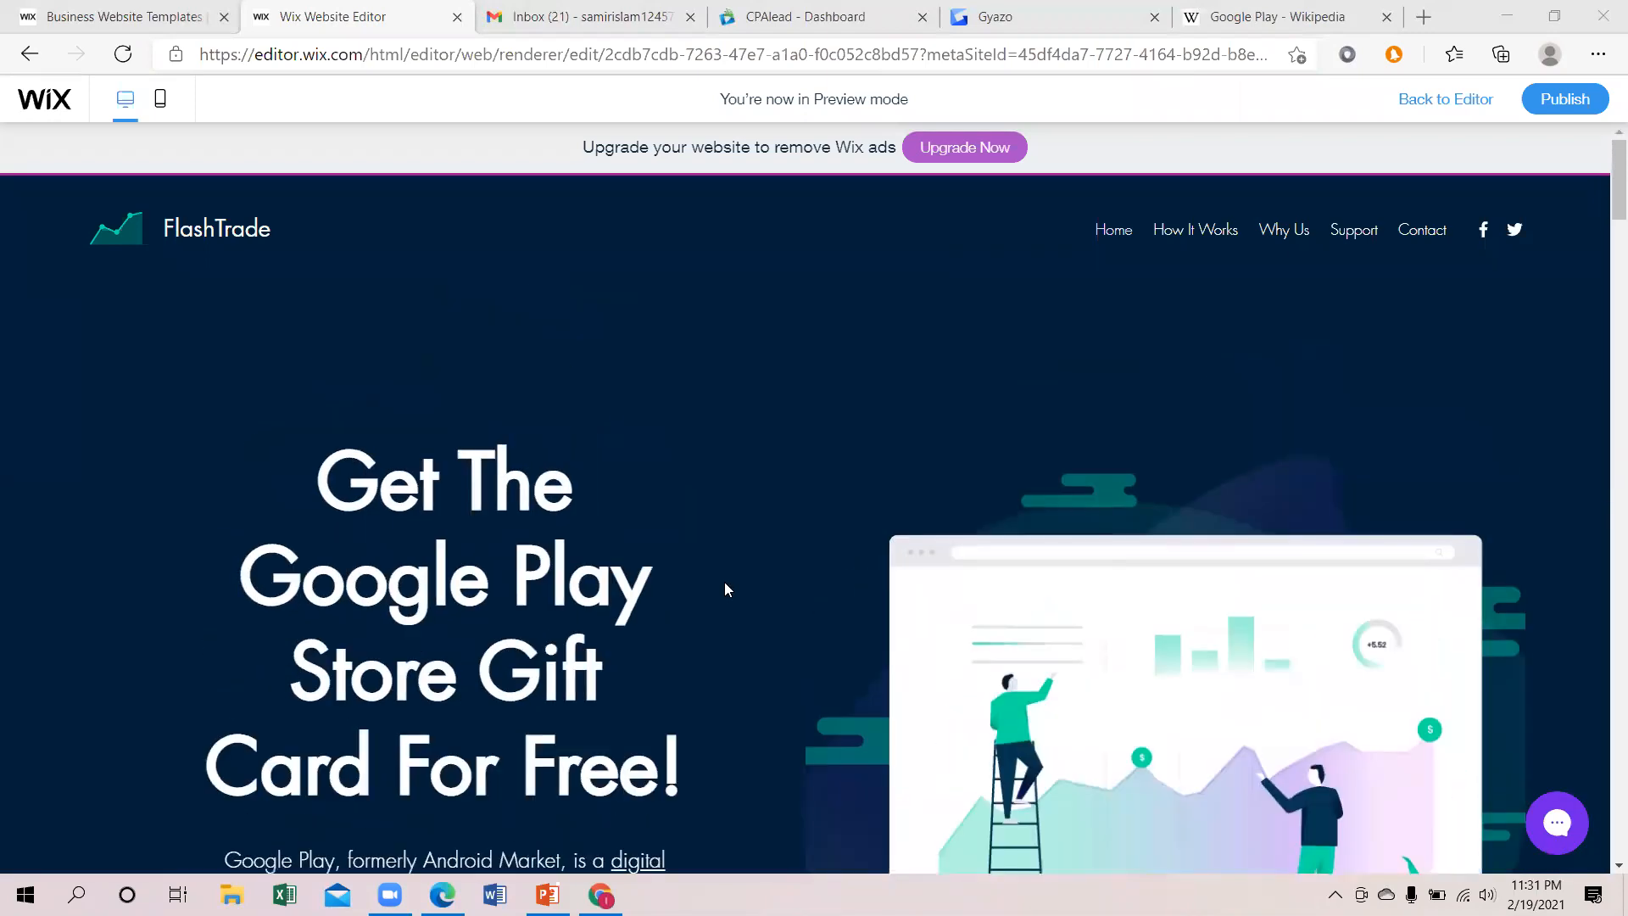
scroll(726, 589, "down", 15)
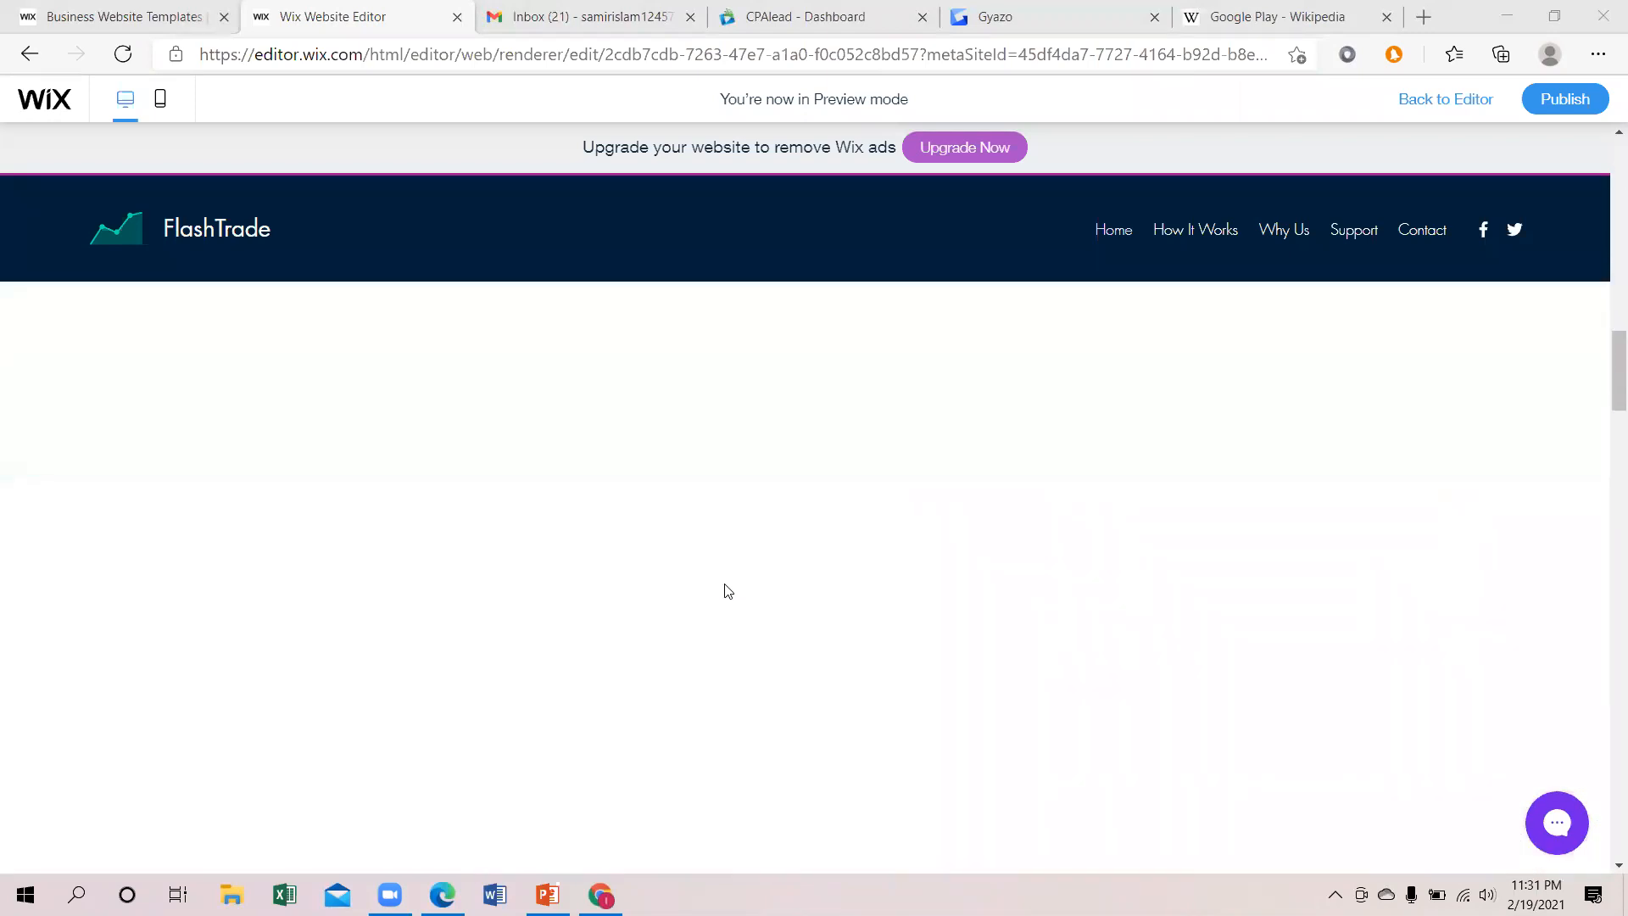
scroll(727, 590, "down", 5)
scroll(726, 590, "down", 11)
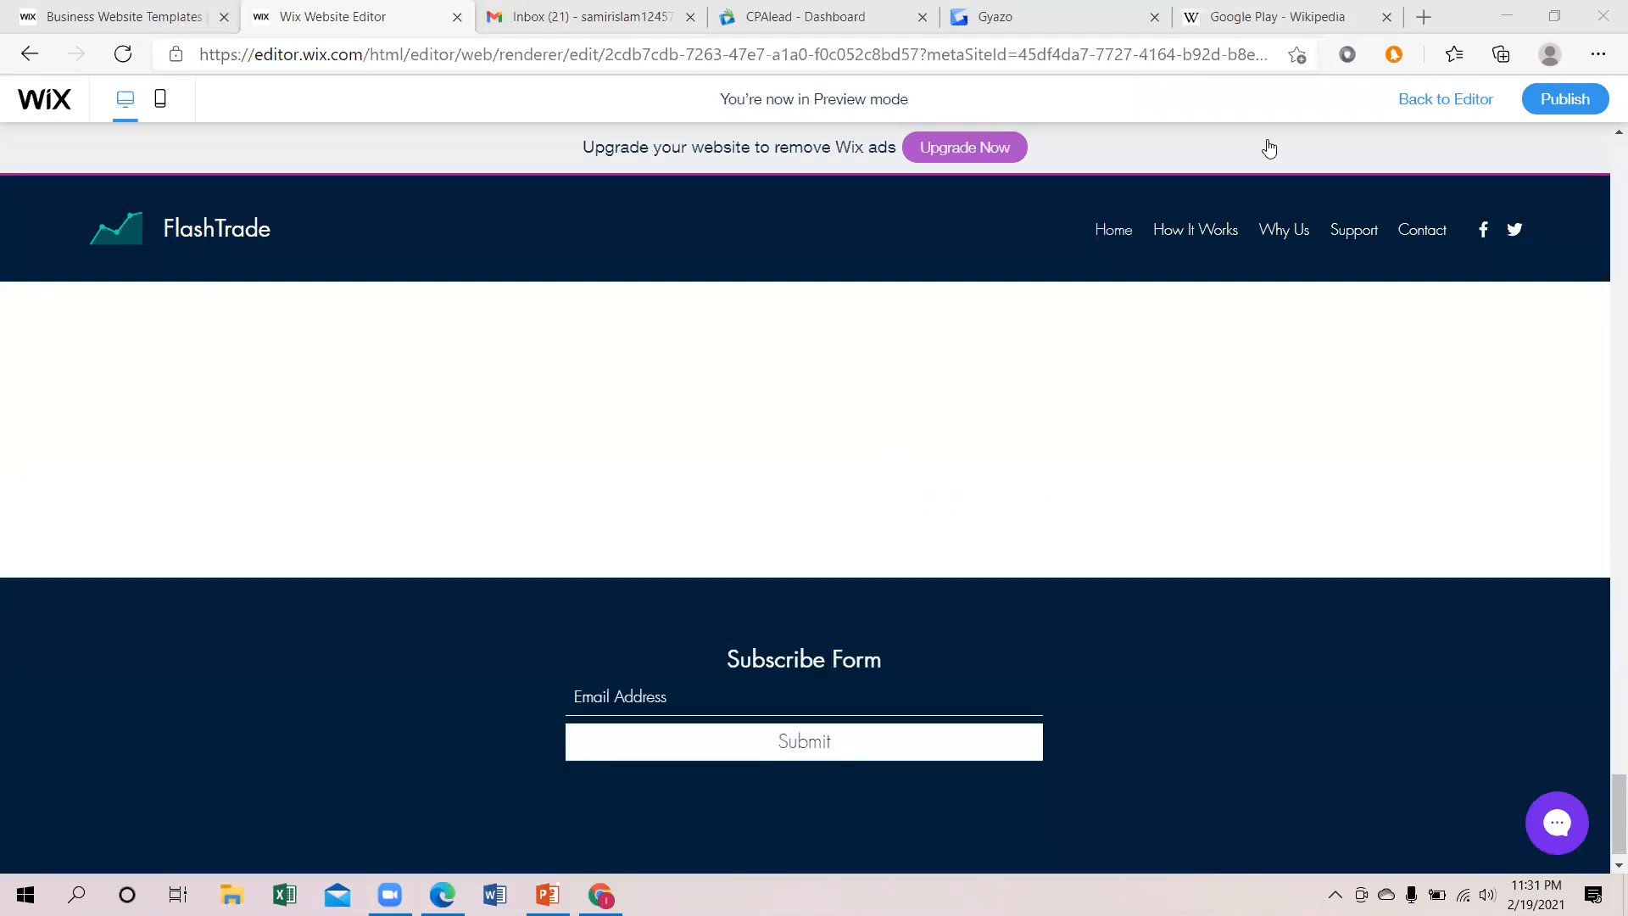
Step: Leave Preview and change the page background colour to No Color
left_click(1450, 100)
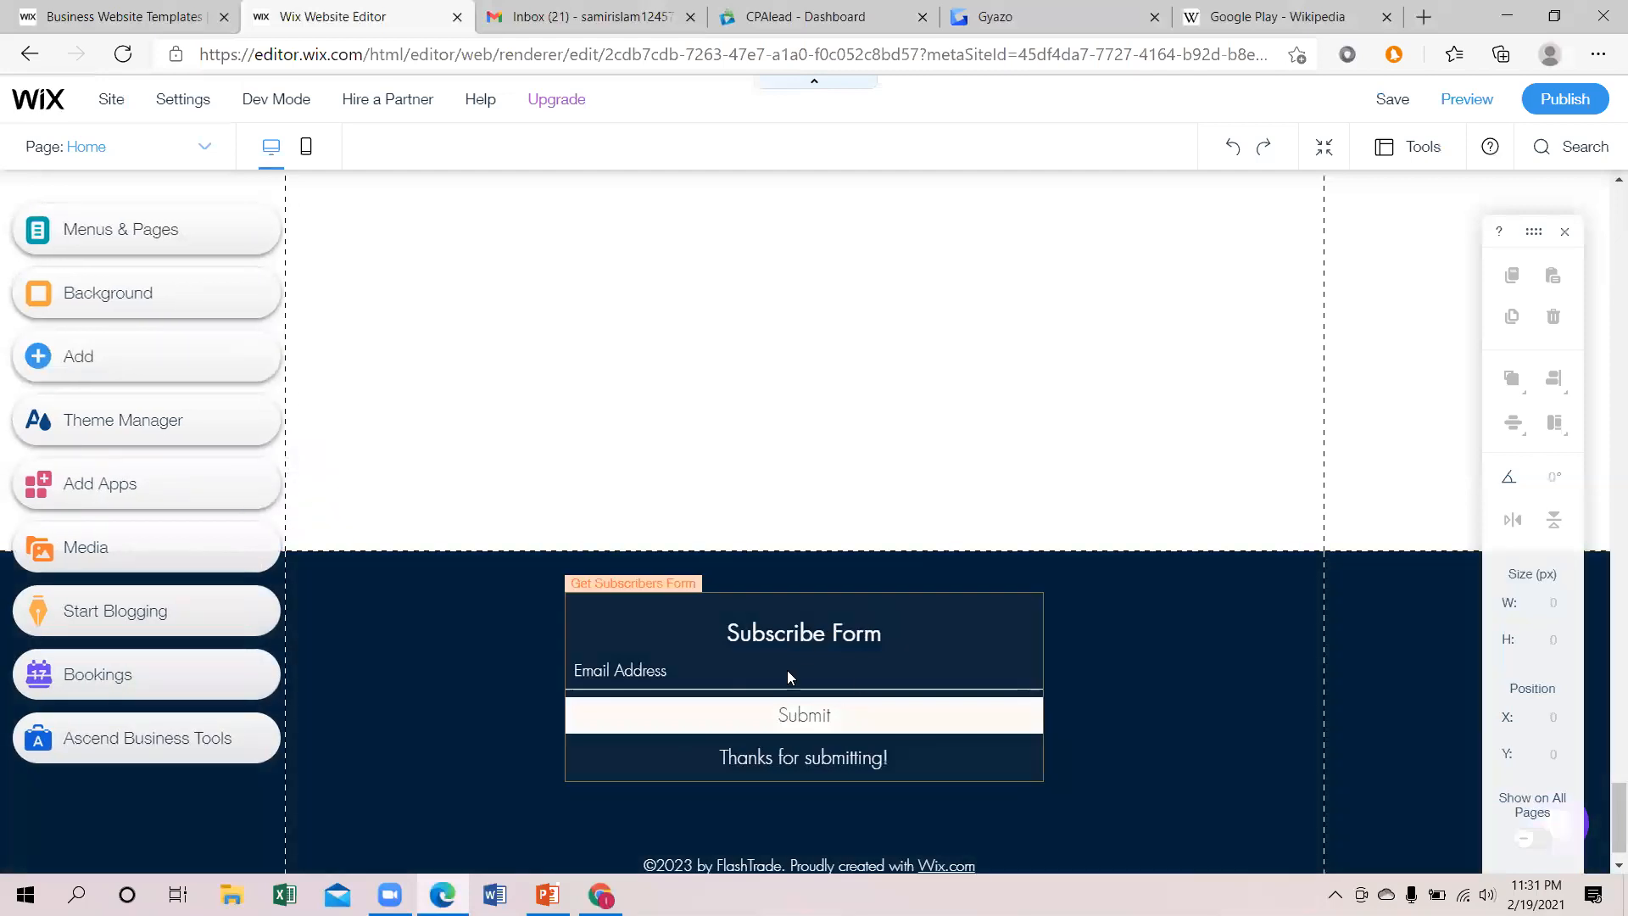
scroll(525, 561, "up", 5)
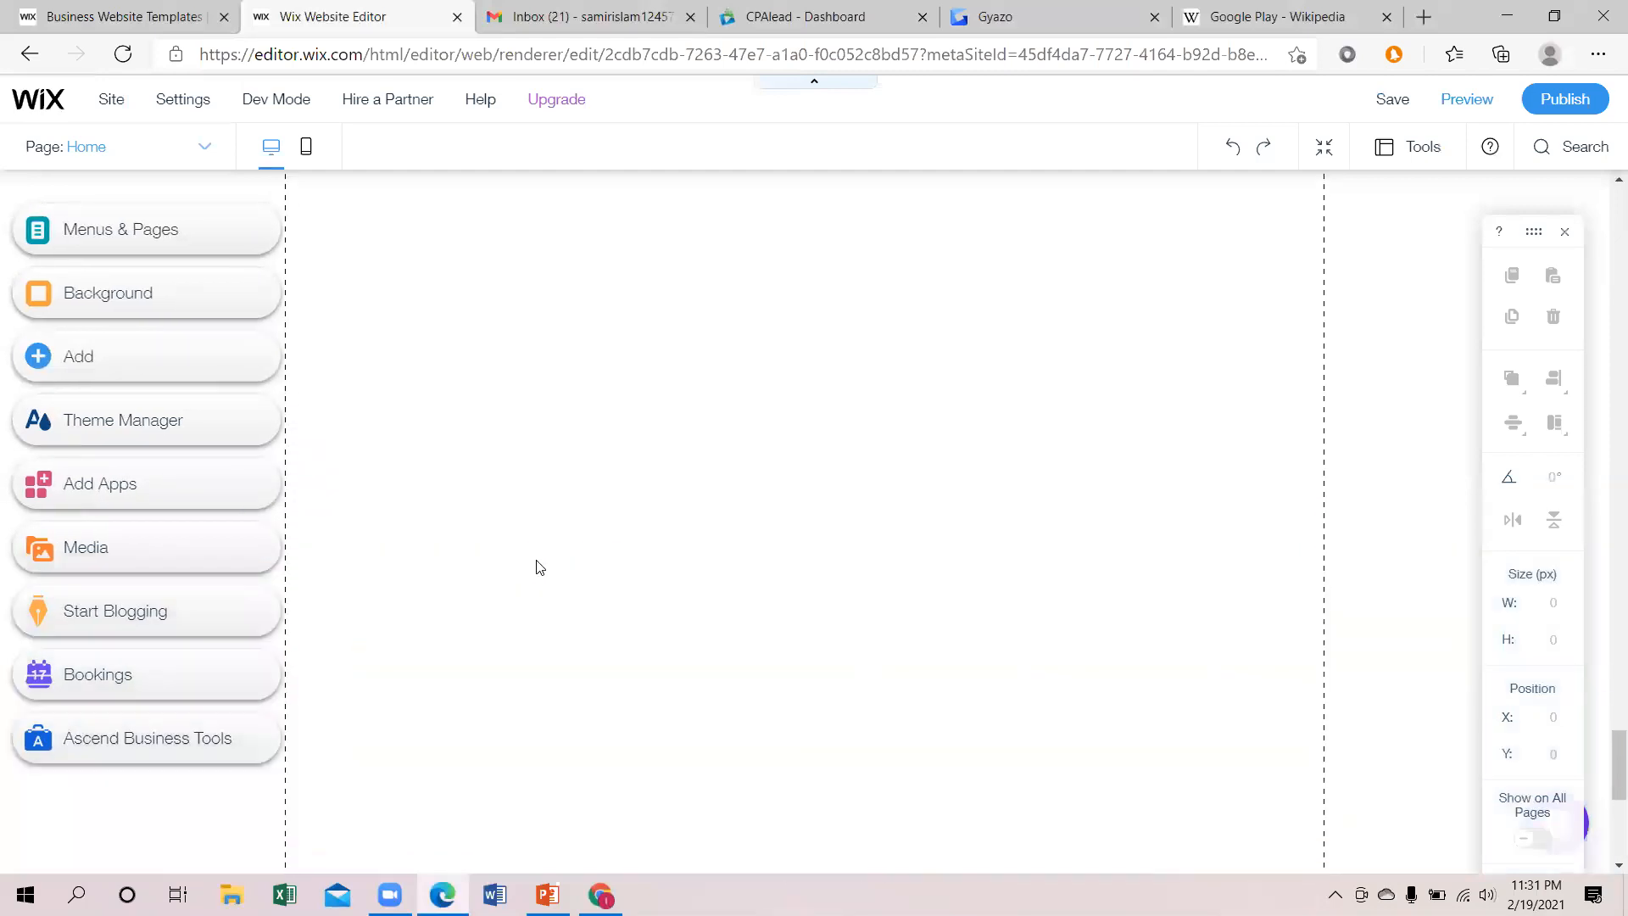
left_click(538, 565)
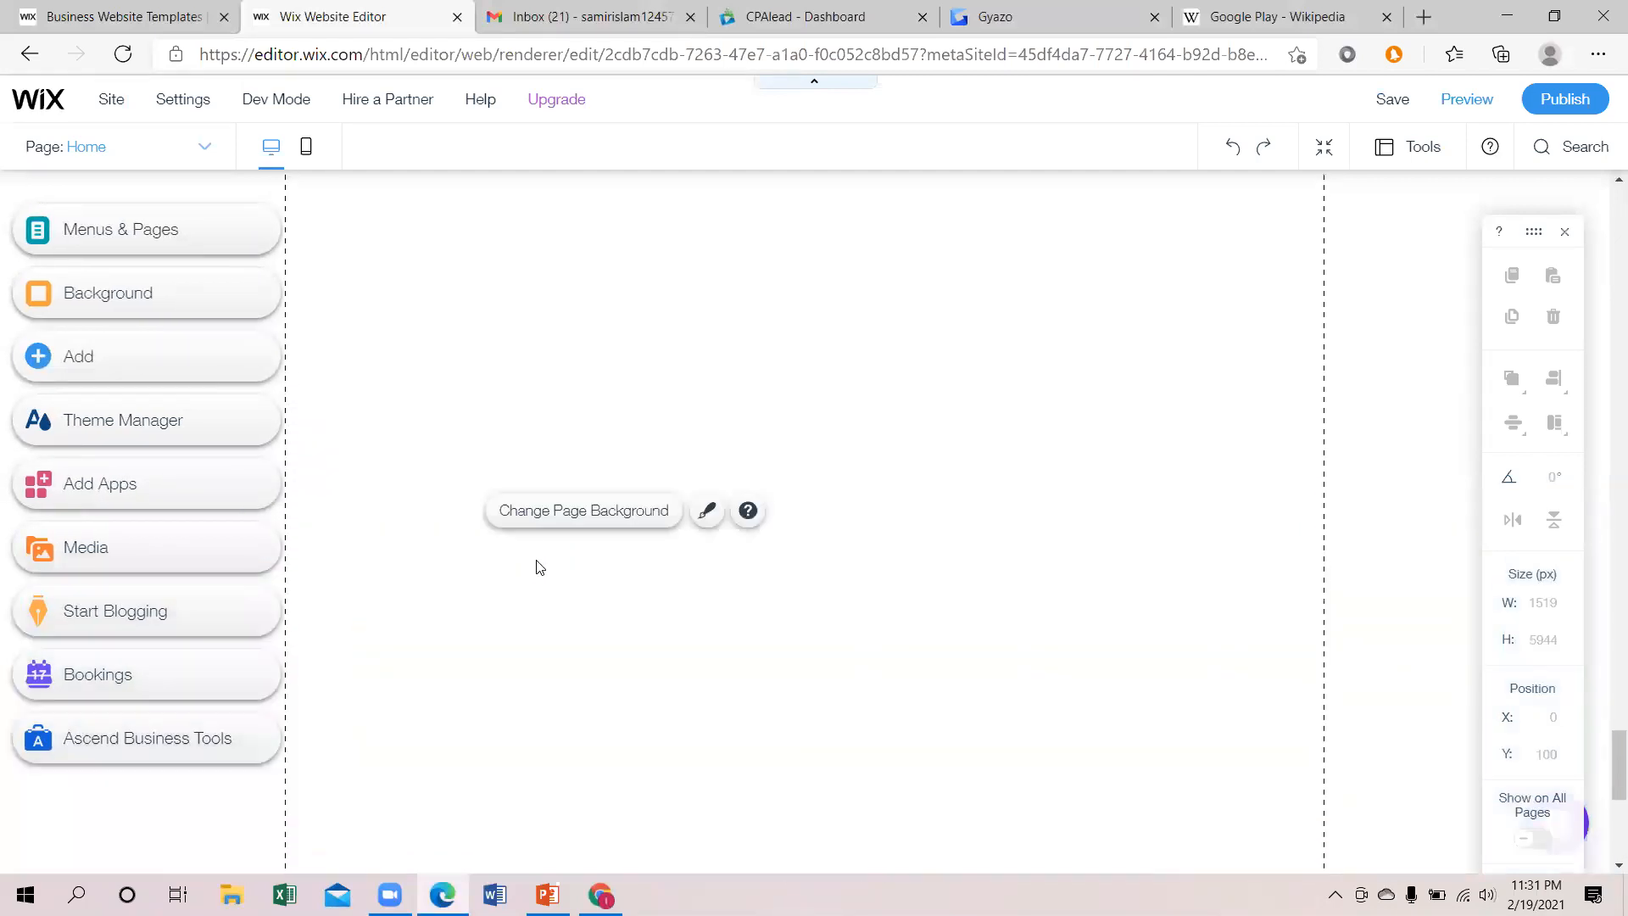
left_click(703, 513)
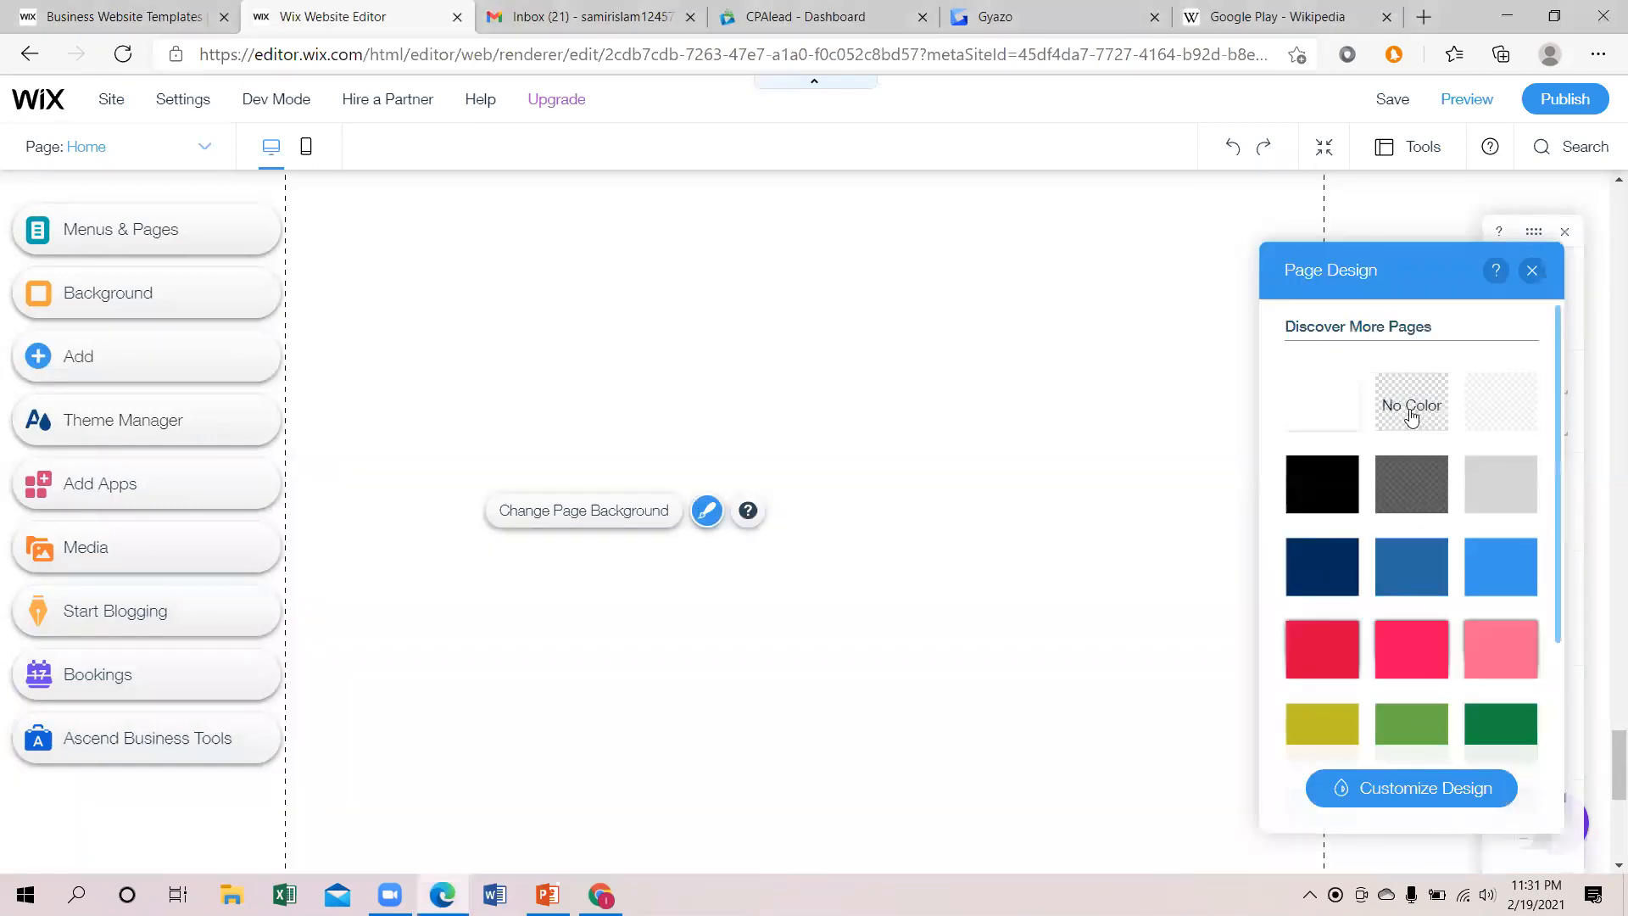
left_click(1412, 403)
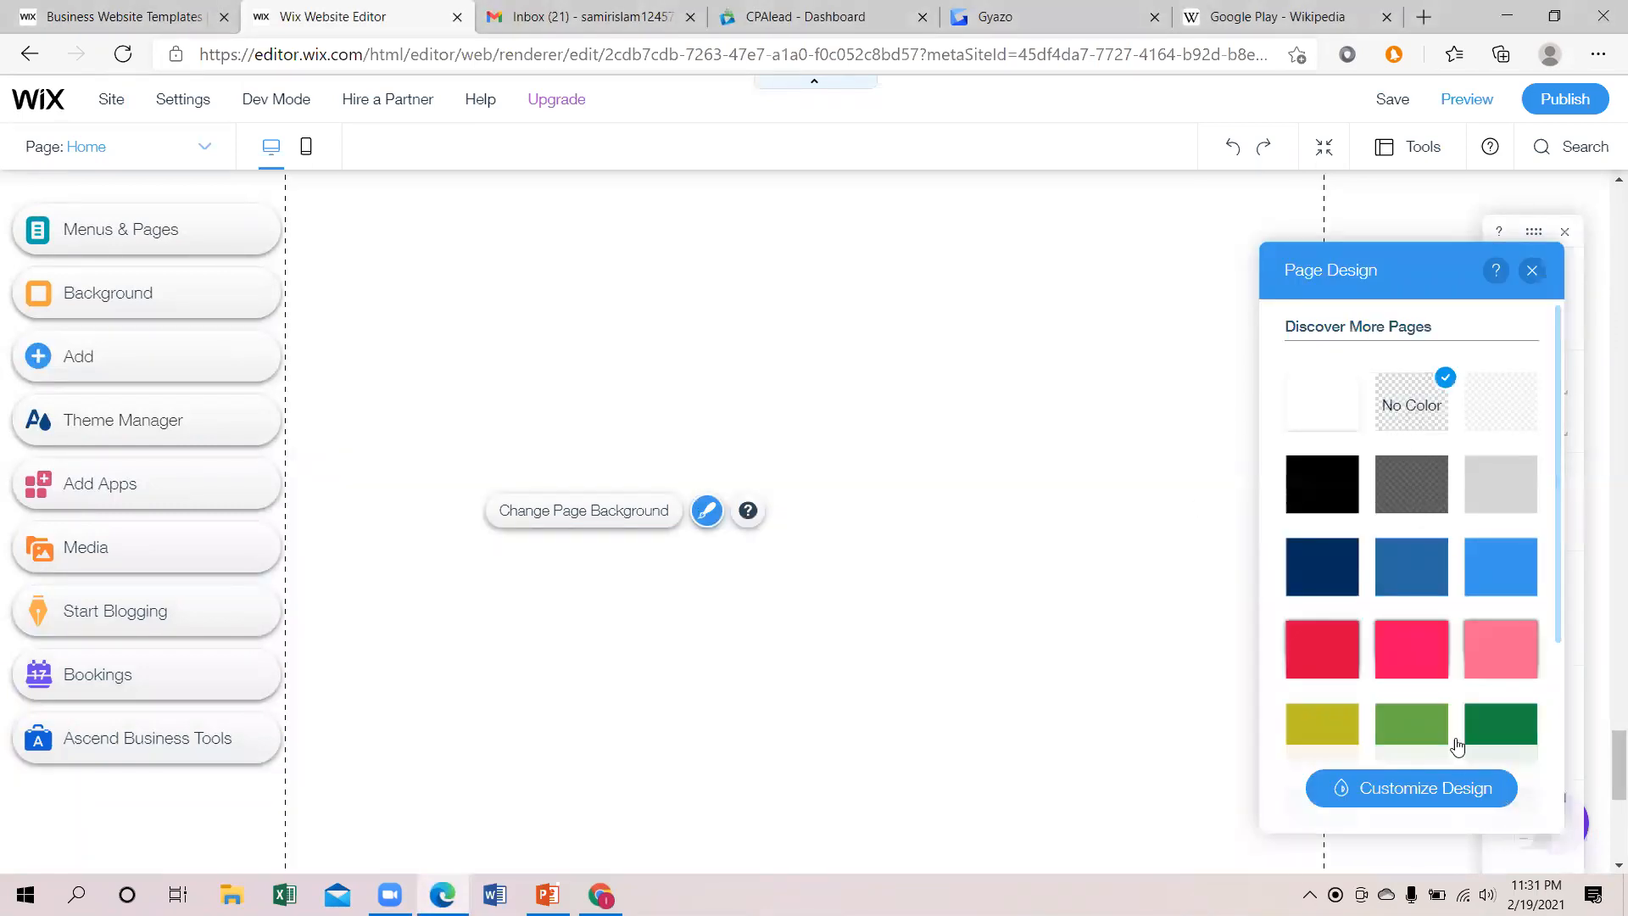
left_click(1531, 269)
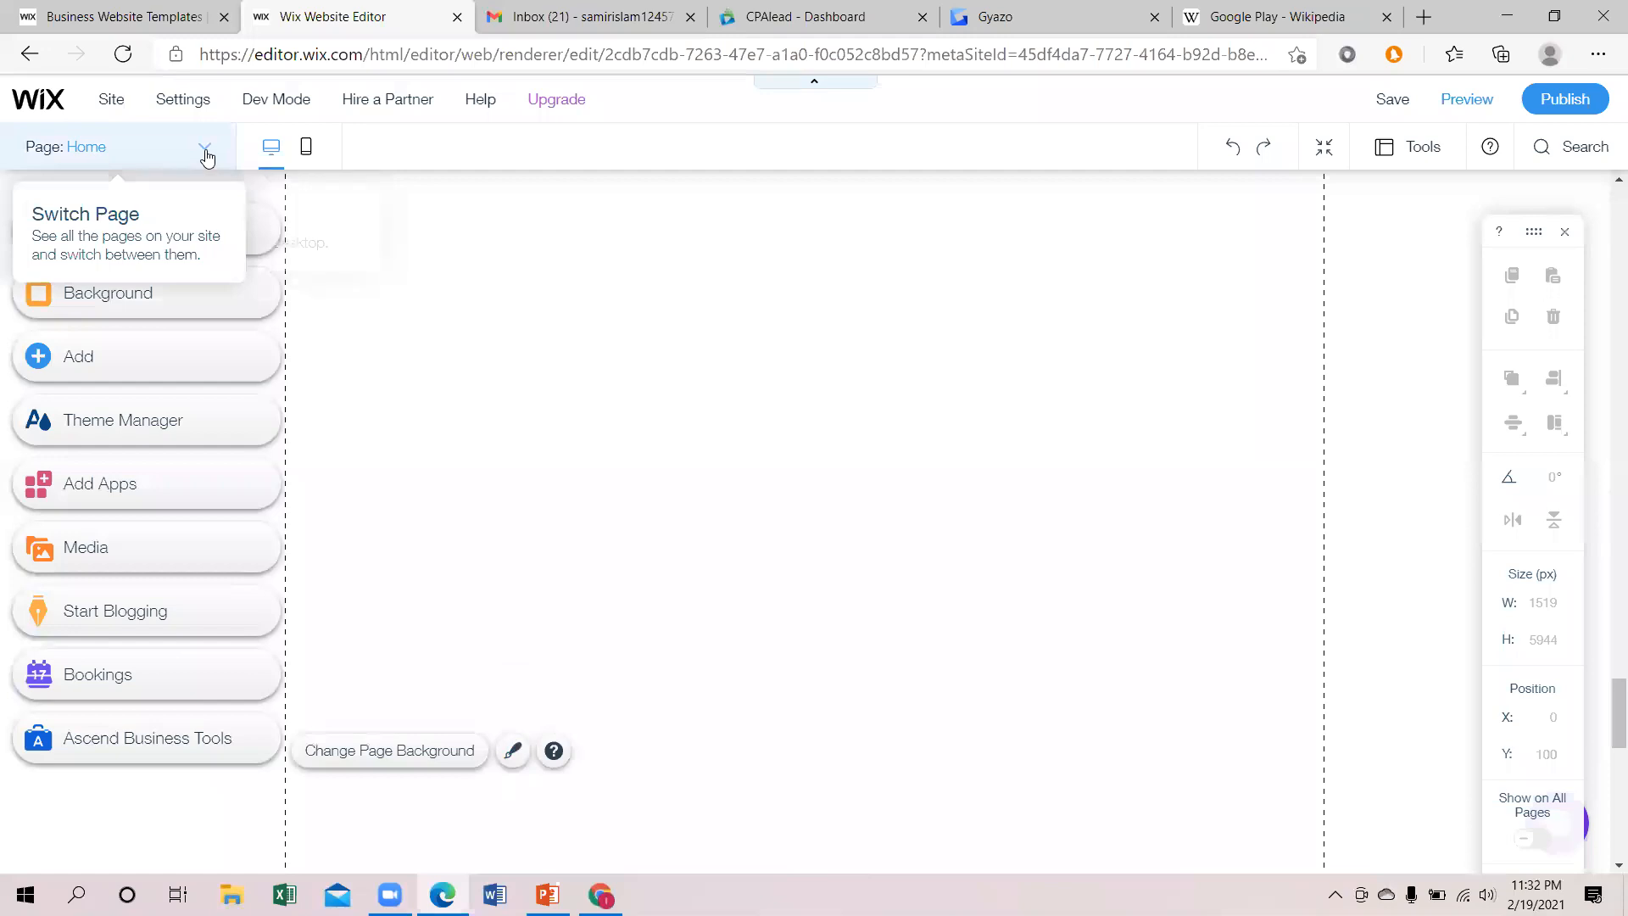
left_click(306, 157)
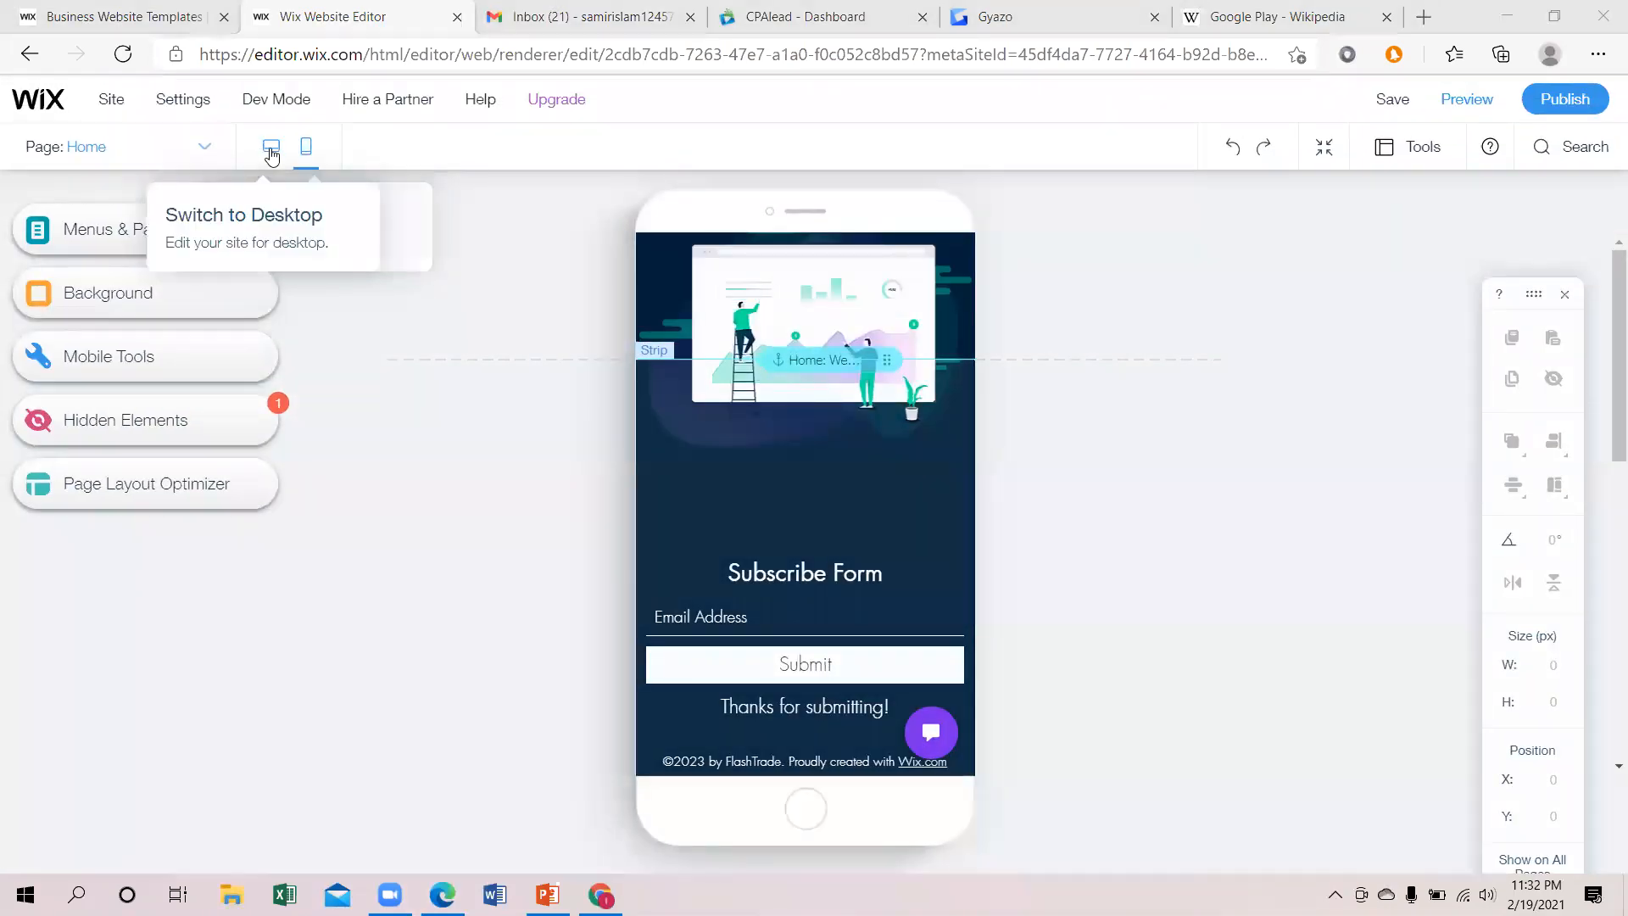
left_click(270, 144)
Step: Turn on Show on All Pages for the navy Google Play hero strip
scroll(931, 540, "down", 15)
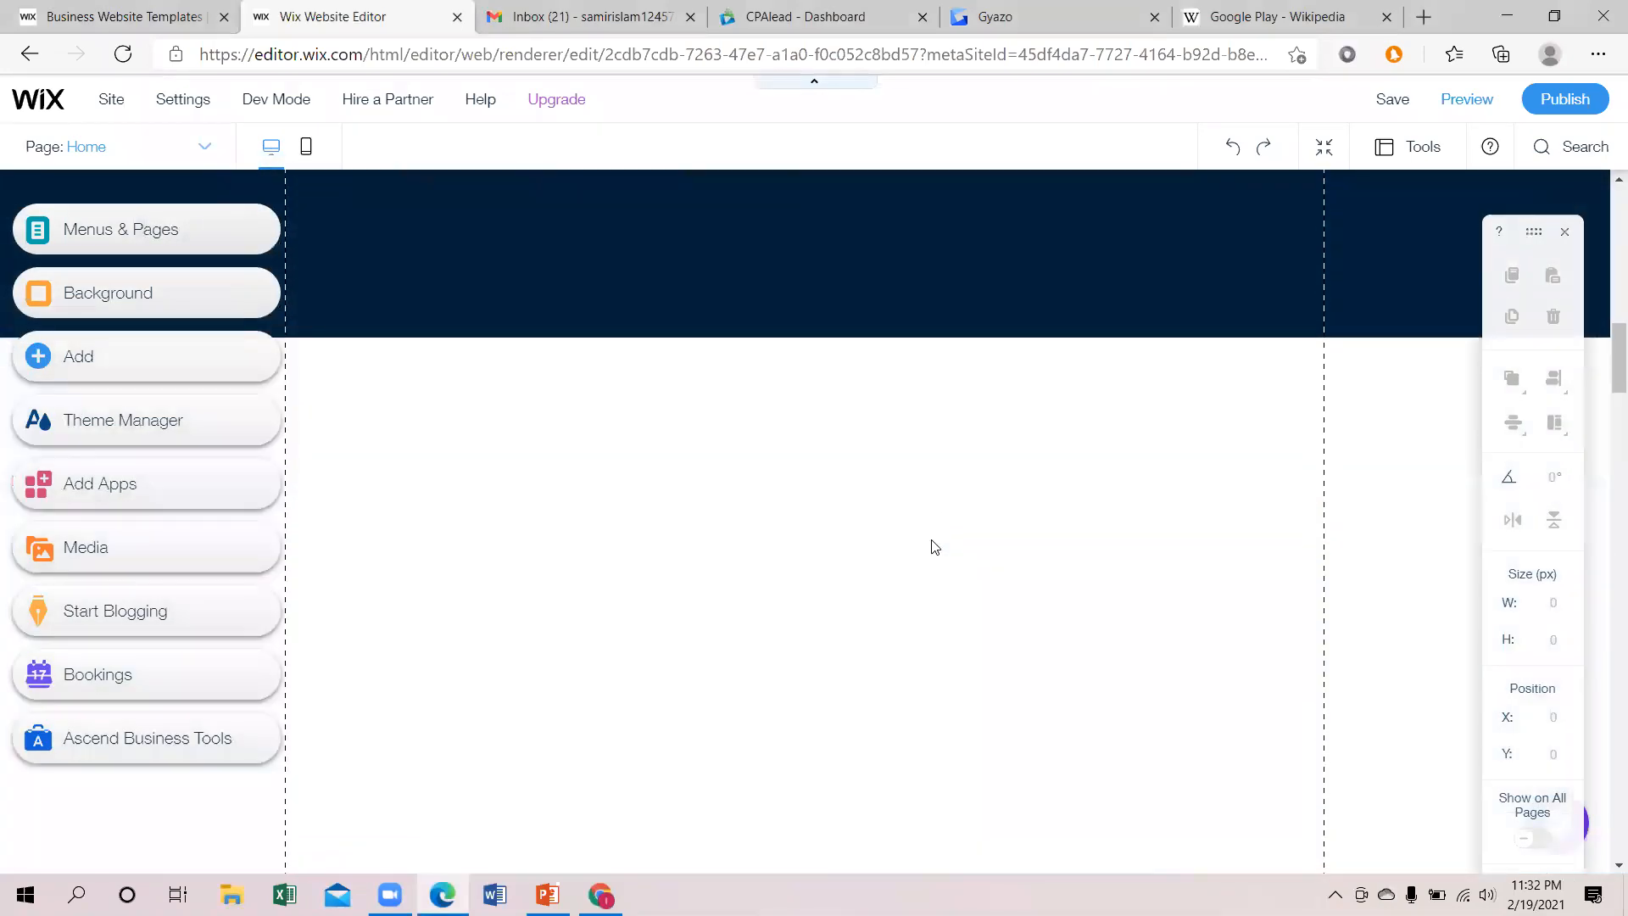
left_click(933, 542)
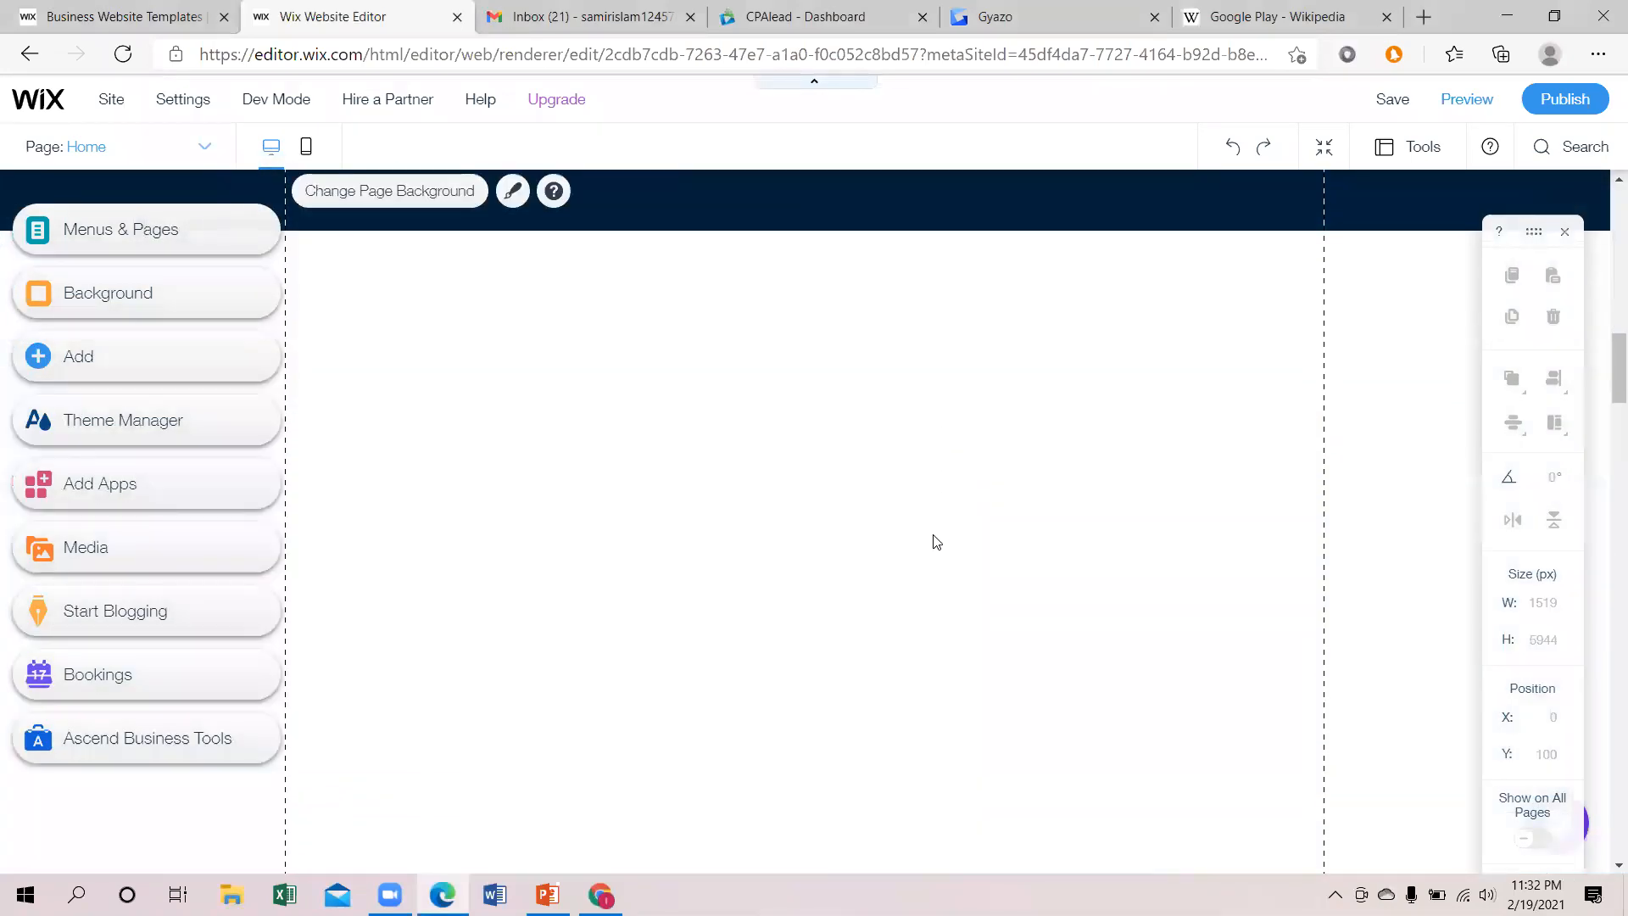
left_click(1099, 617)
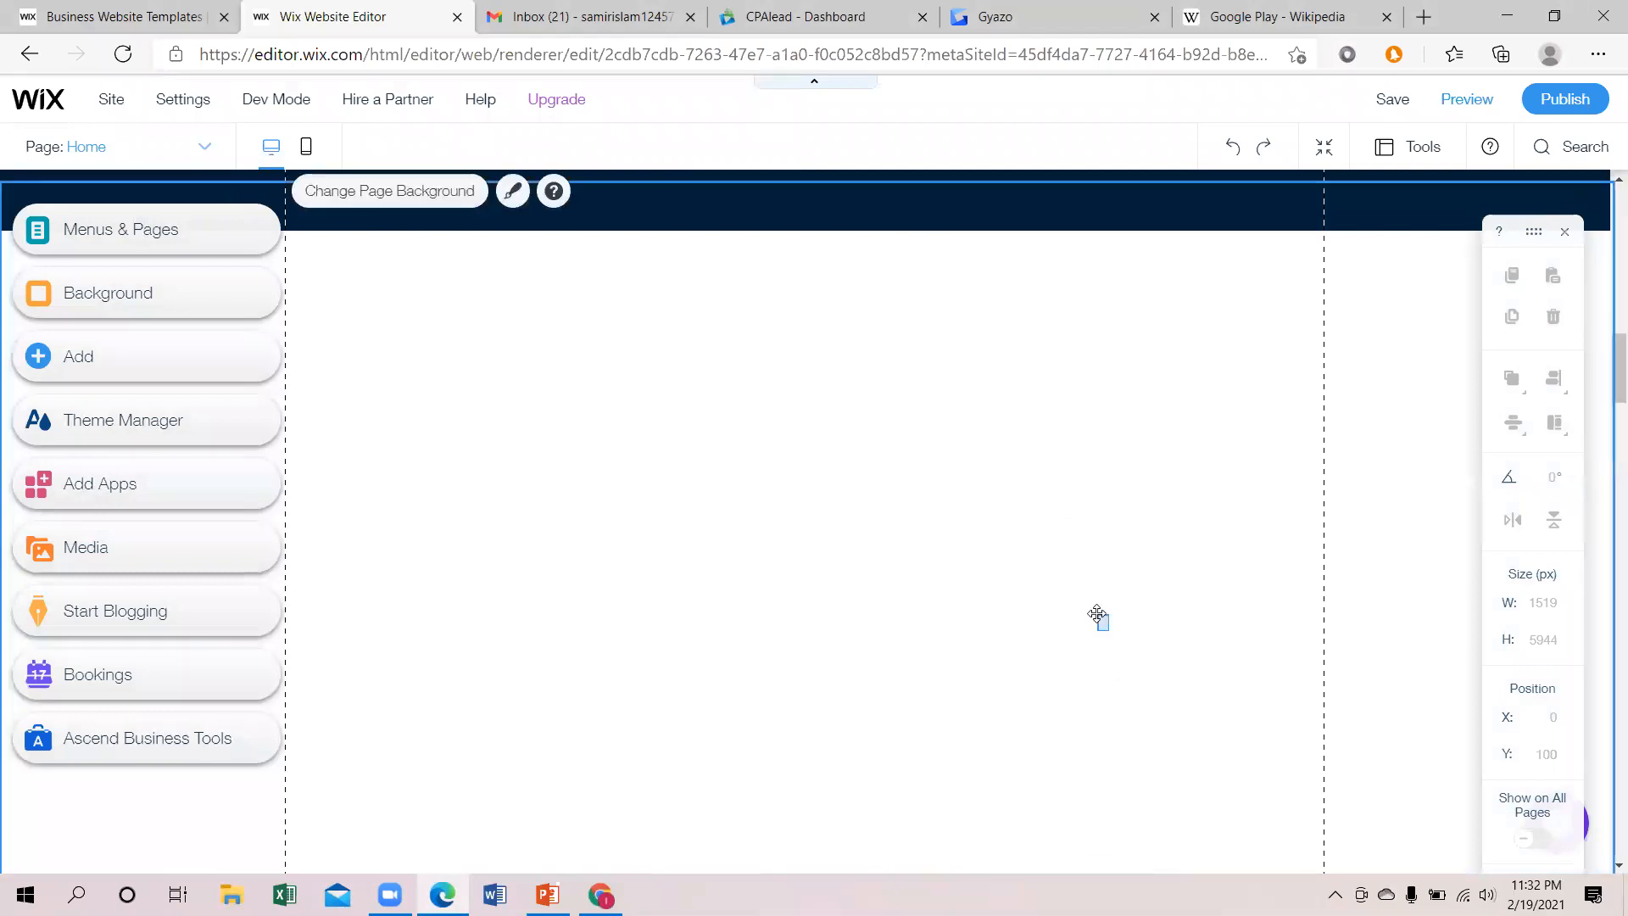
left_click(1327, 687)
scroll(1068, 683, "up", 5)
left_click(994, 500)
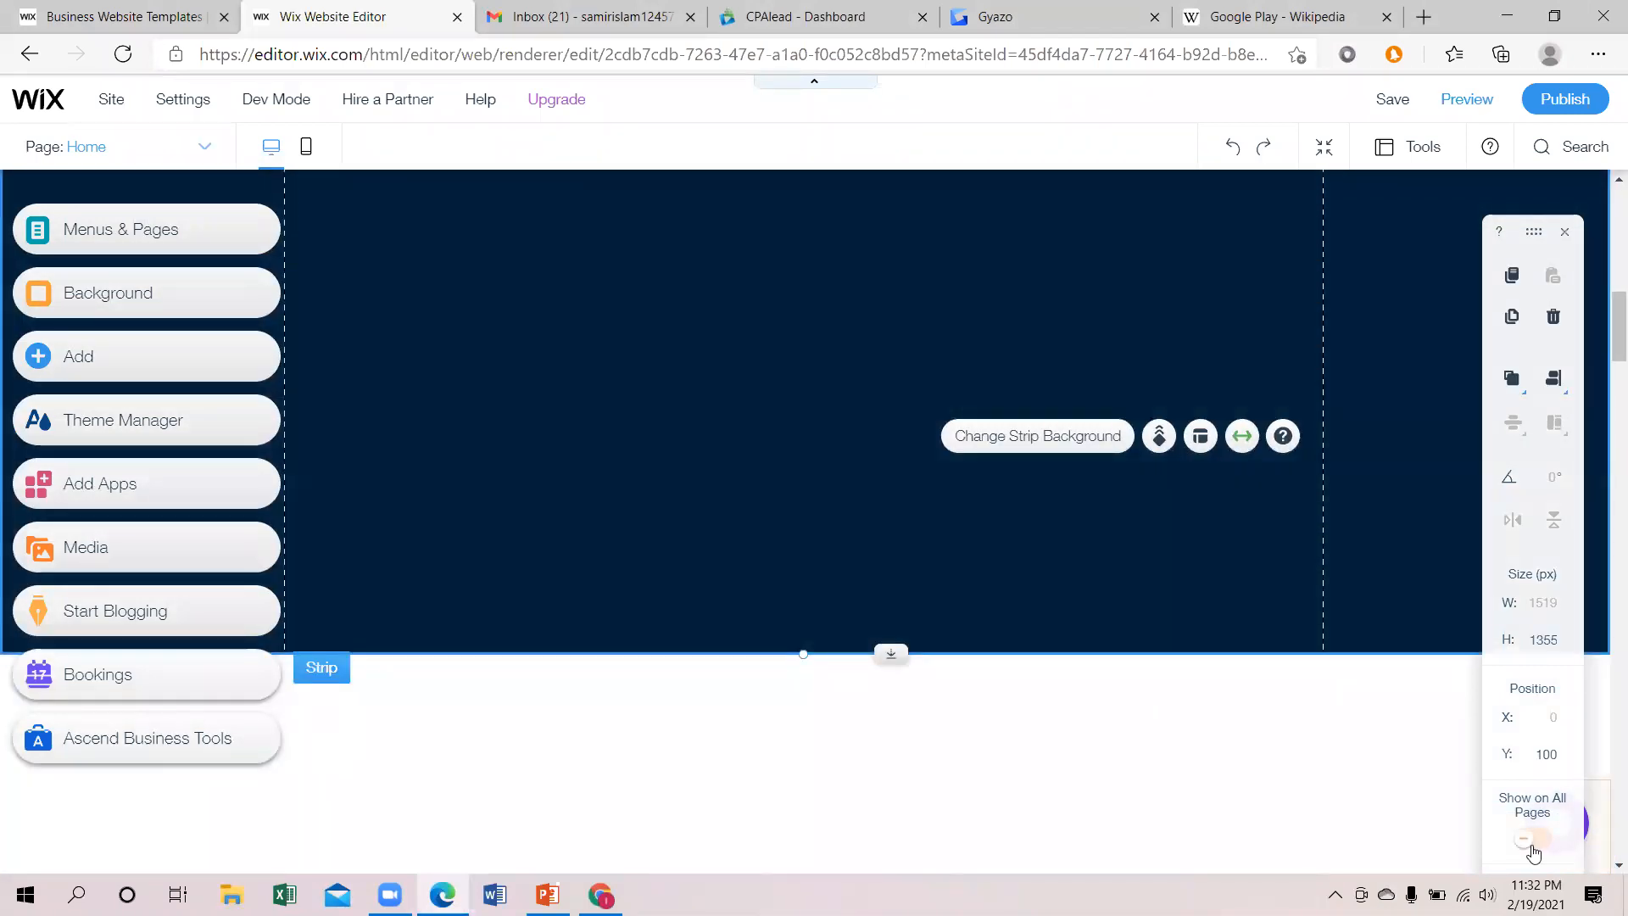
left_click(1534, 839)
scroll(1093, 727, "down", 2)
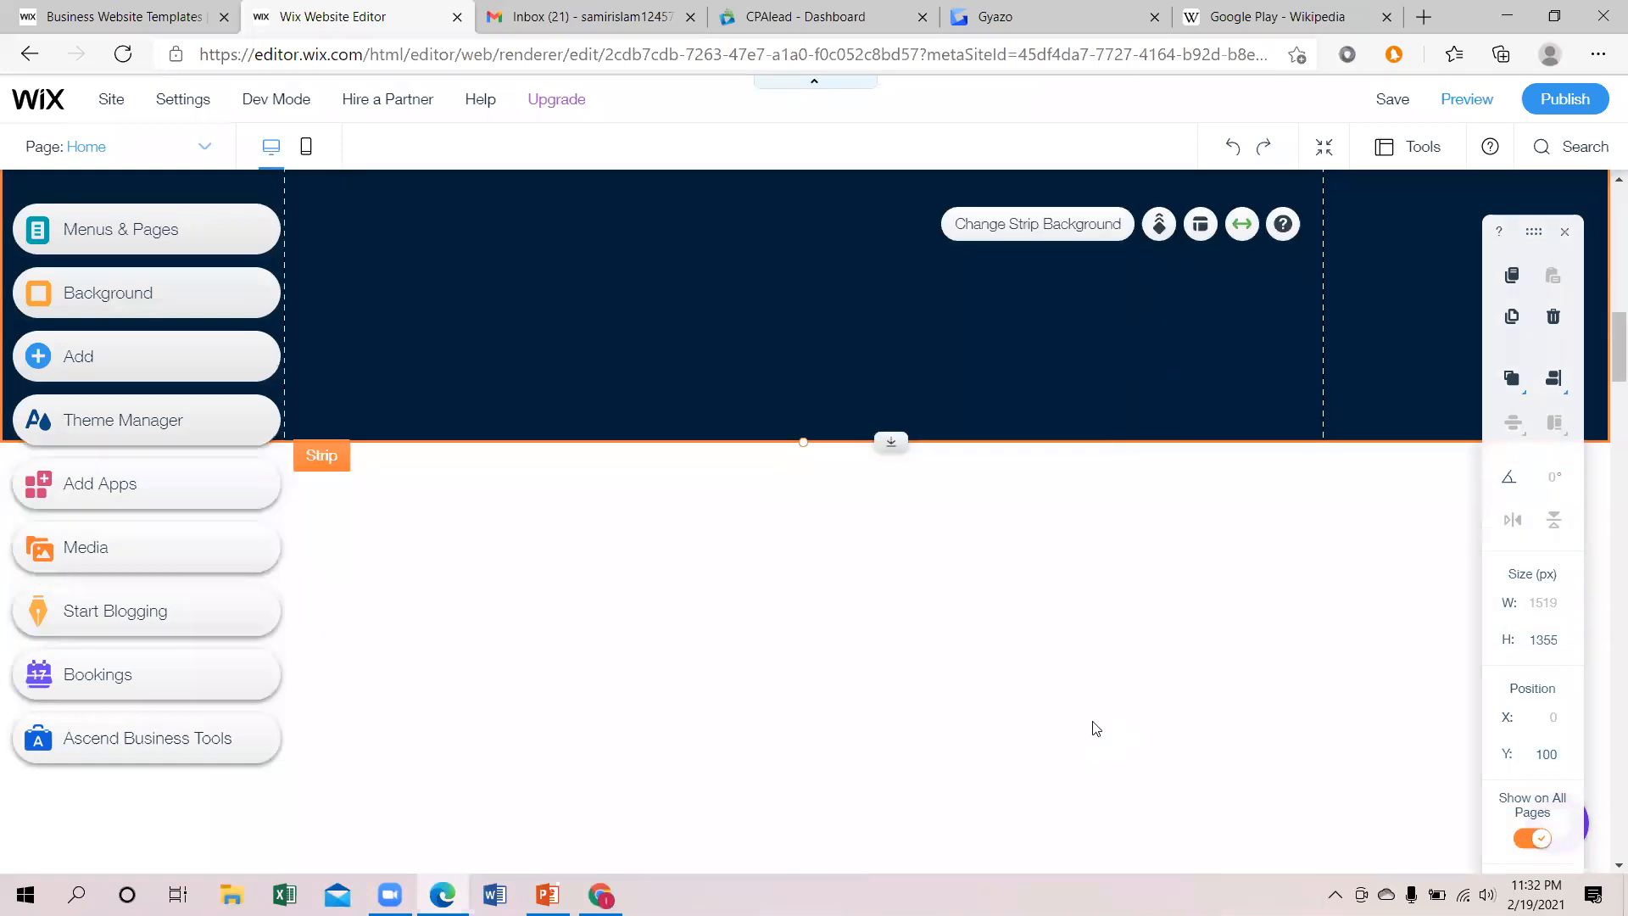
scroll(1093, 723, "up", 9)
scroll(1092, 720, "down", 10)
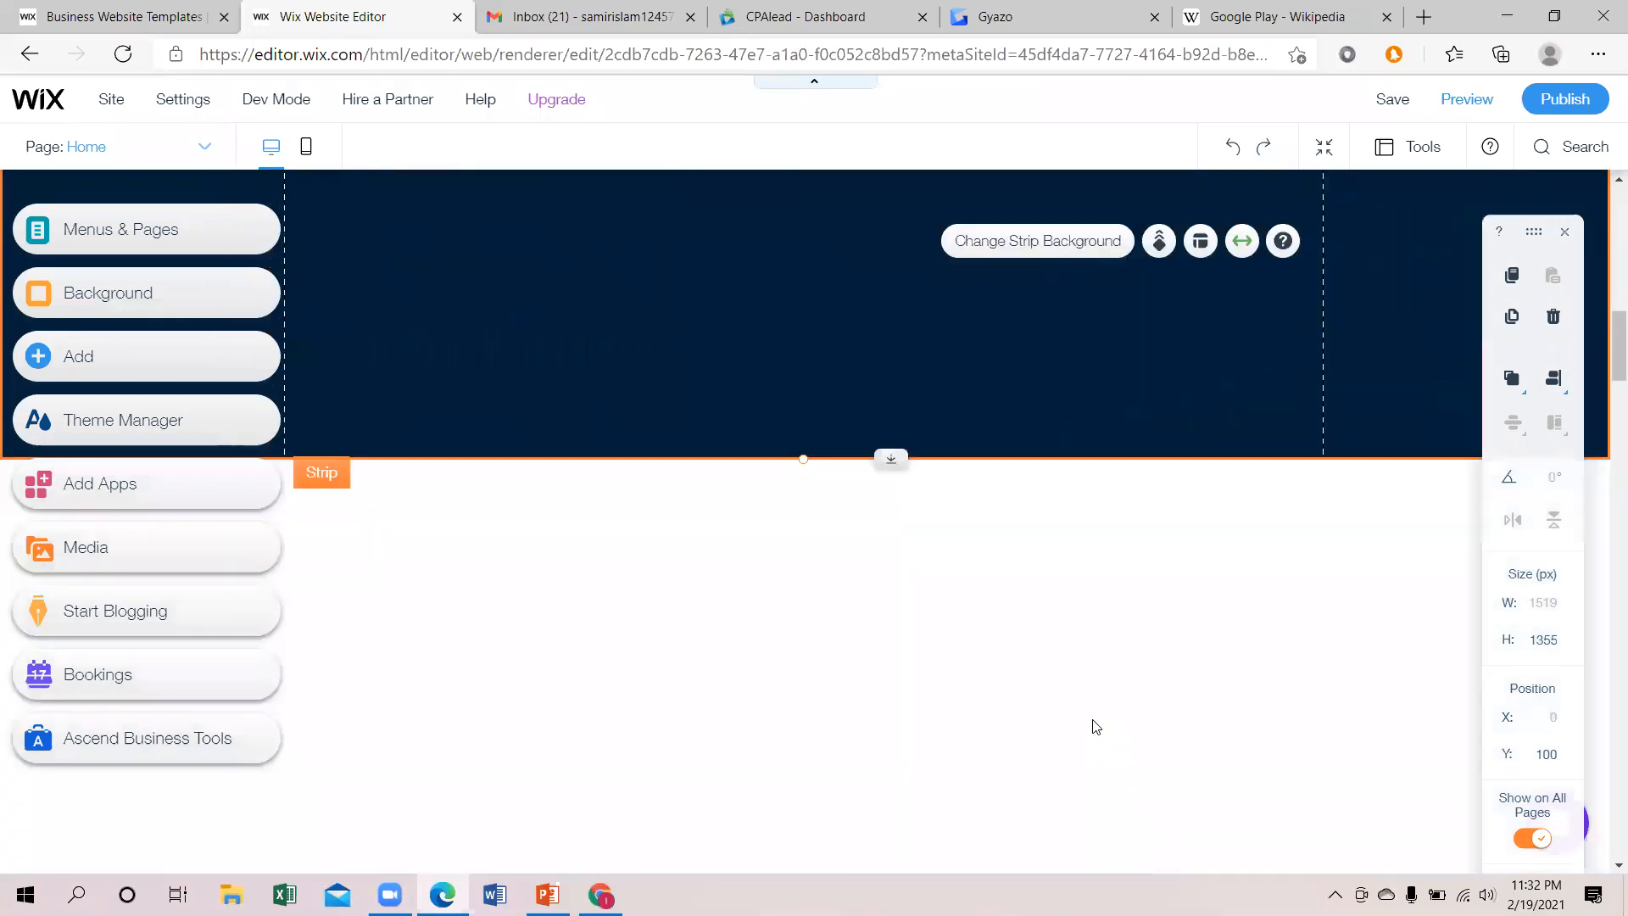
scroll(786, 522, "up", 6)
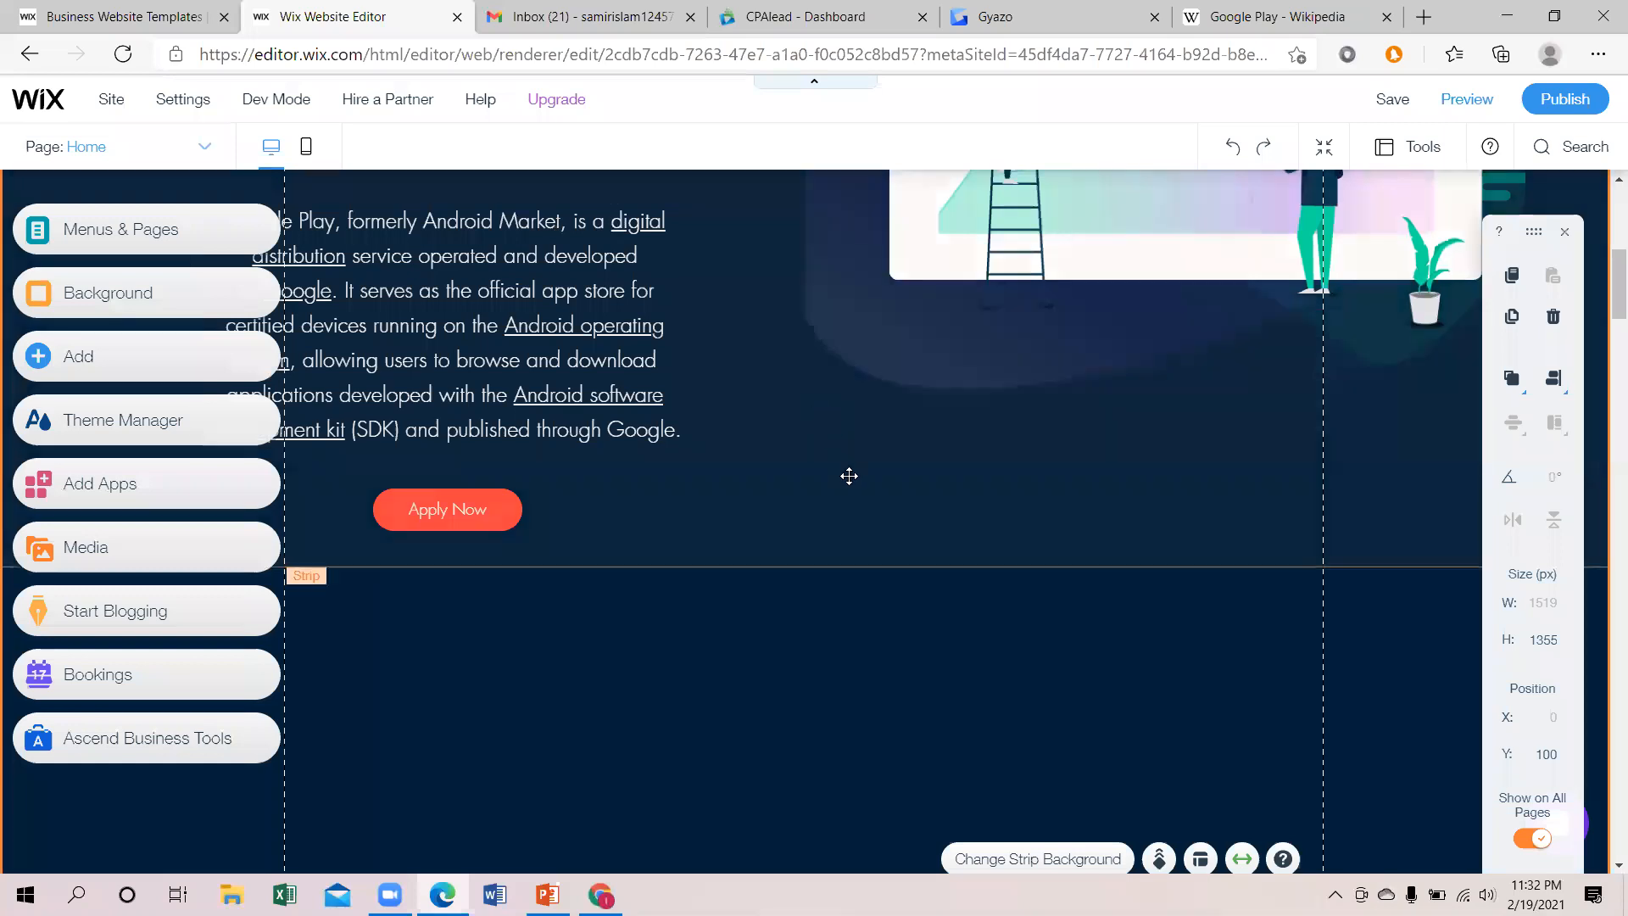
scroll(848, 473, "up", 8)
scroll(849, 476, "down", 12)
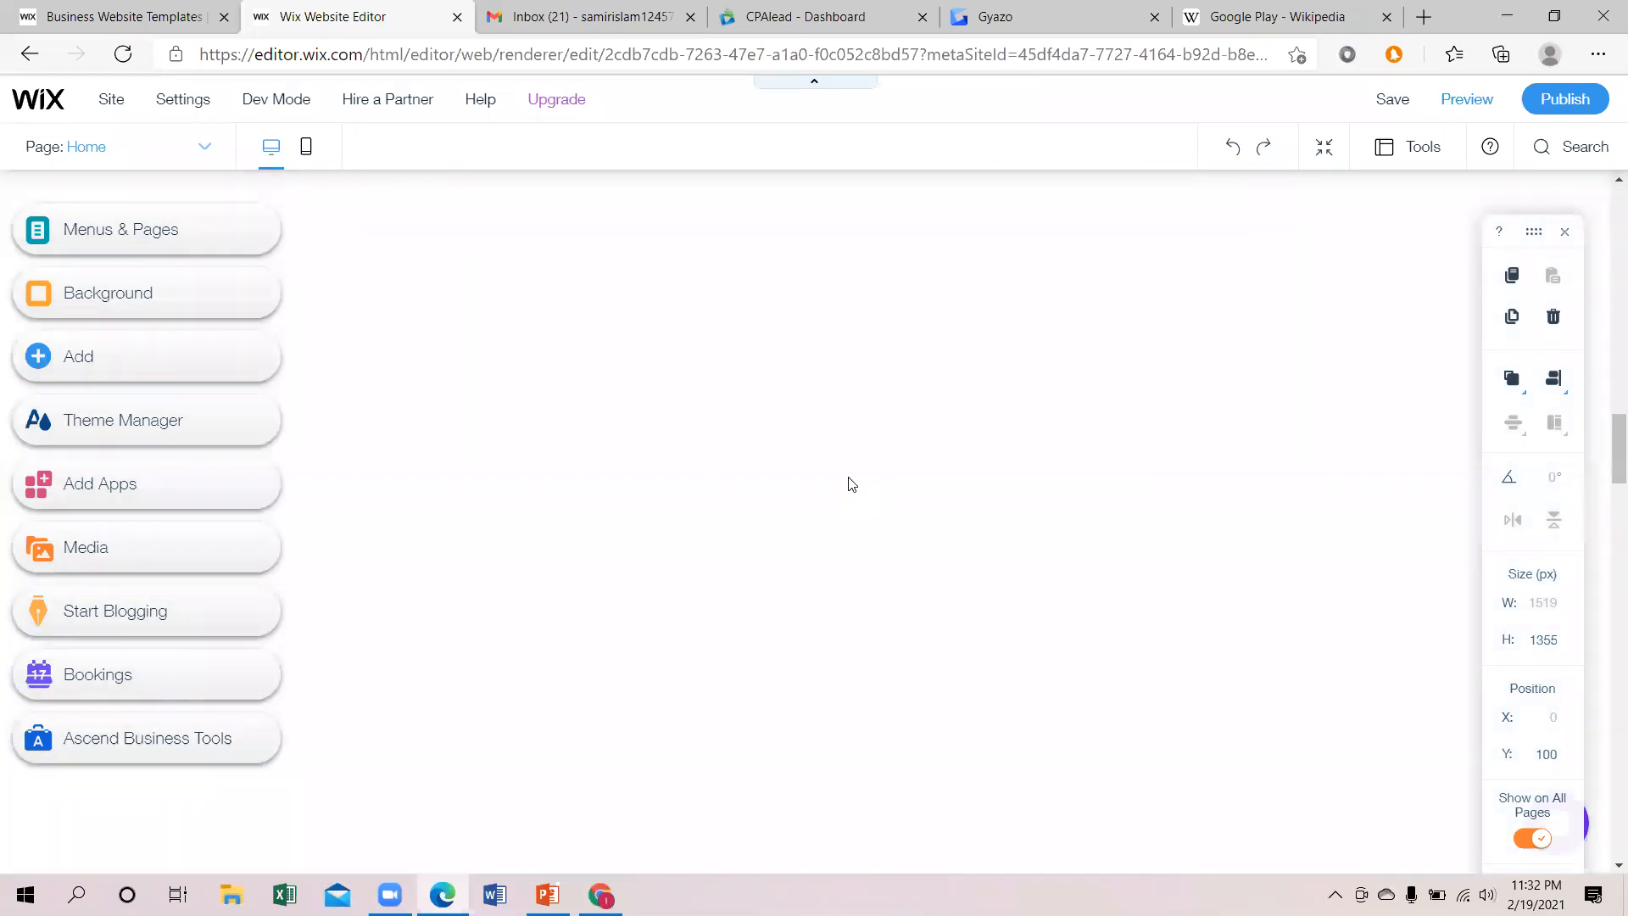
Step: Stretch the Subscribe Form footer down at the bottom and raise its top edge about 90 px higher
left_click(850, 482)
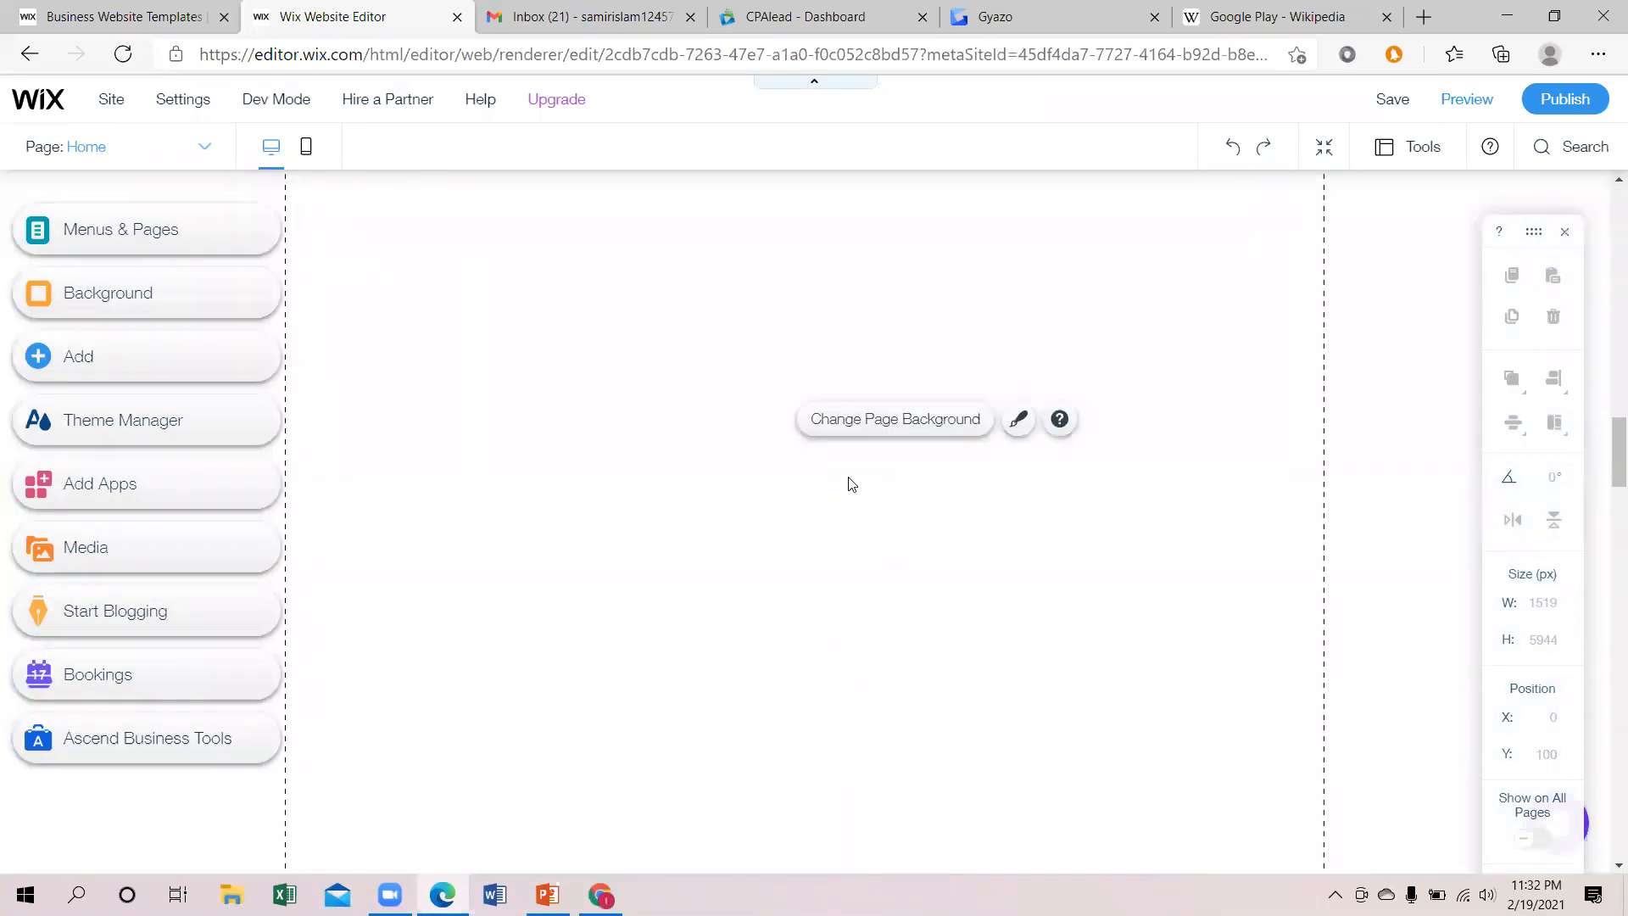
scroll(1171, 681, "down", 3)
scroll(1171, 681, "down", 15)
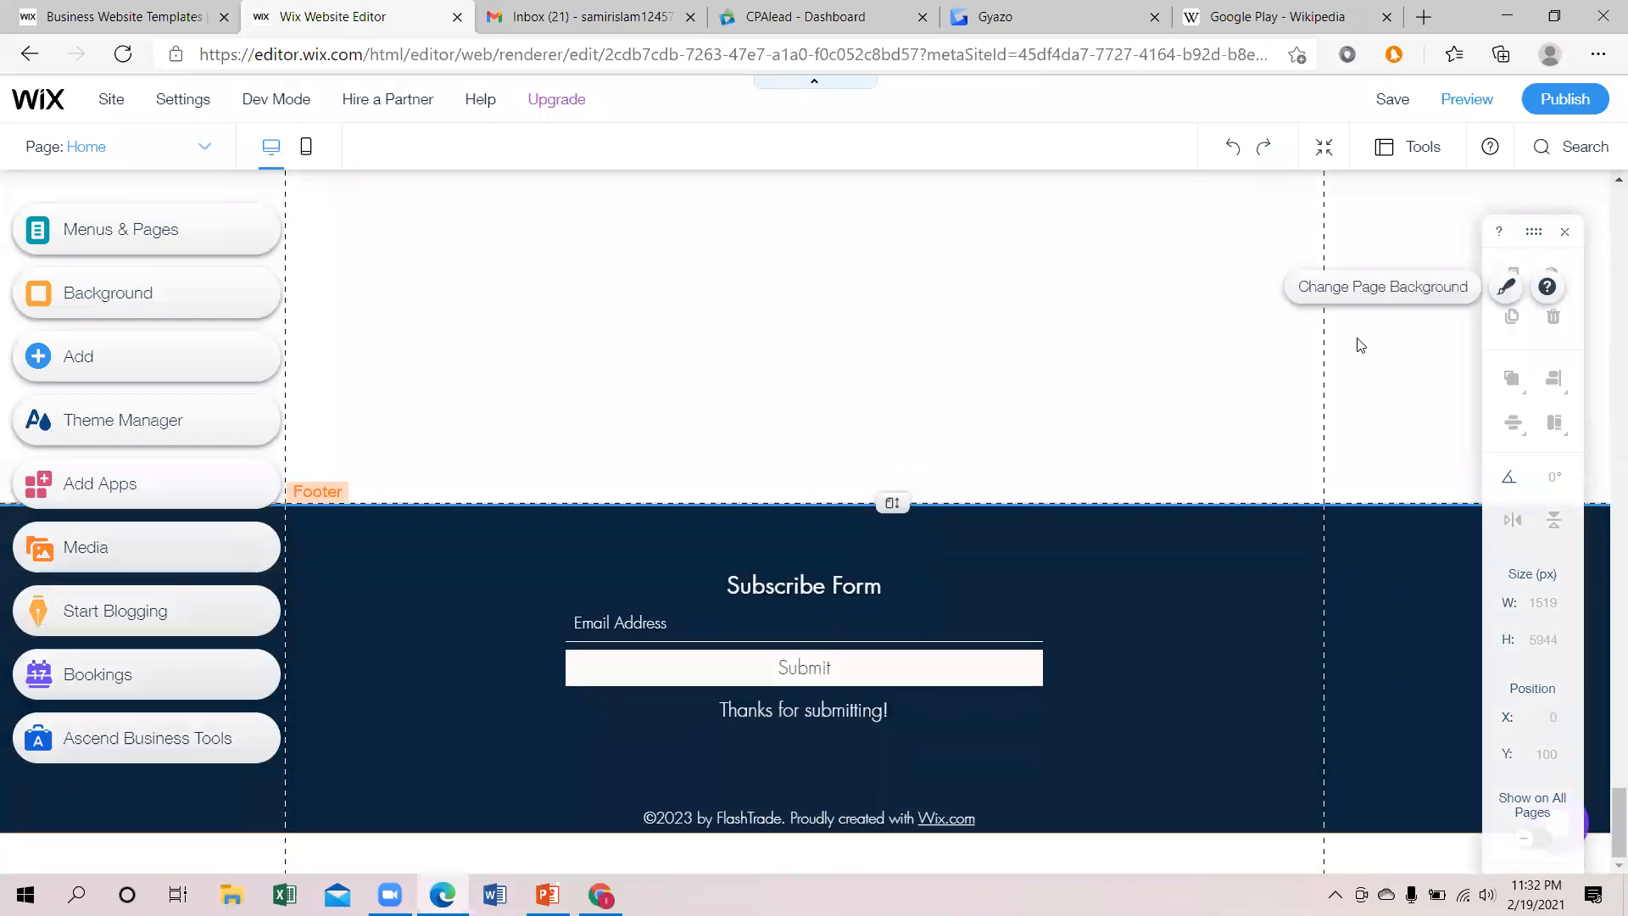
left_click(1107, 559)
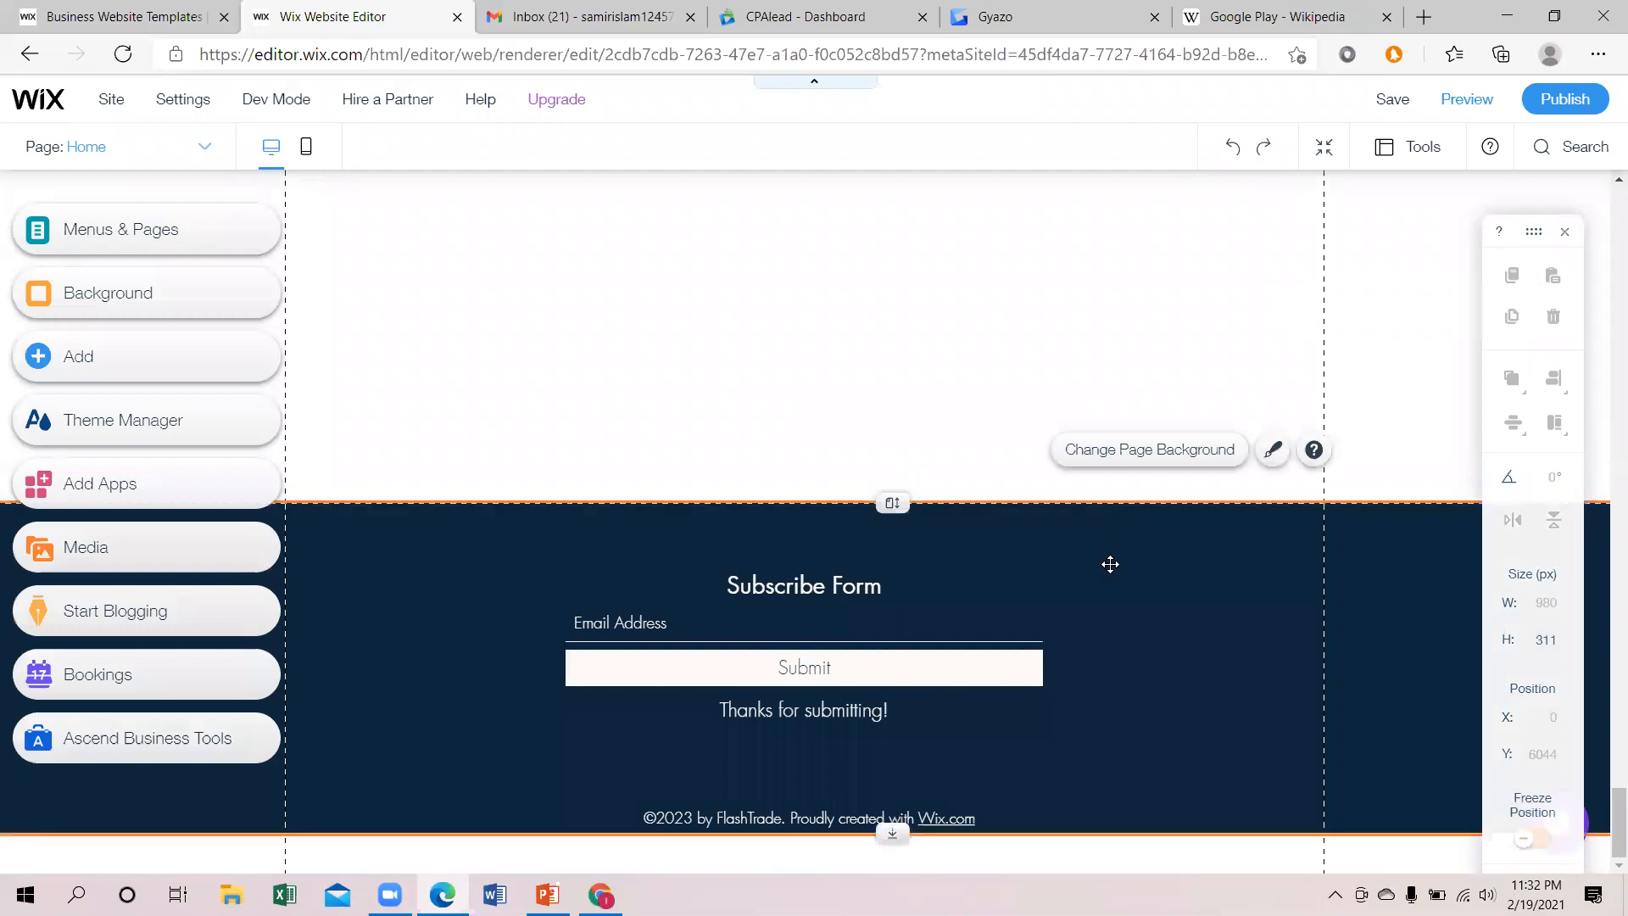
left_click_drag(1303, 744, 1280, 635)
left_click(963, 818)
left_click(1062, 780)
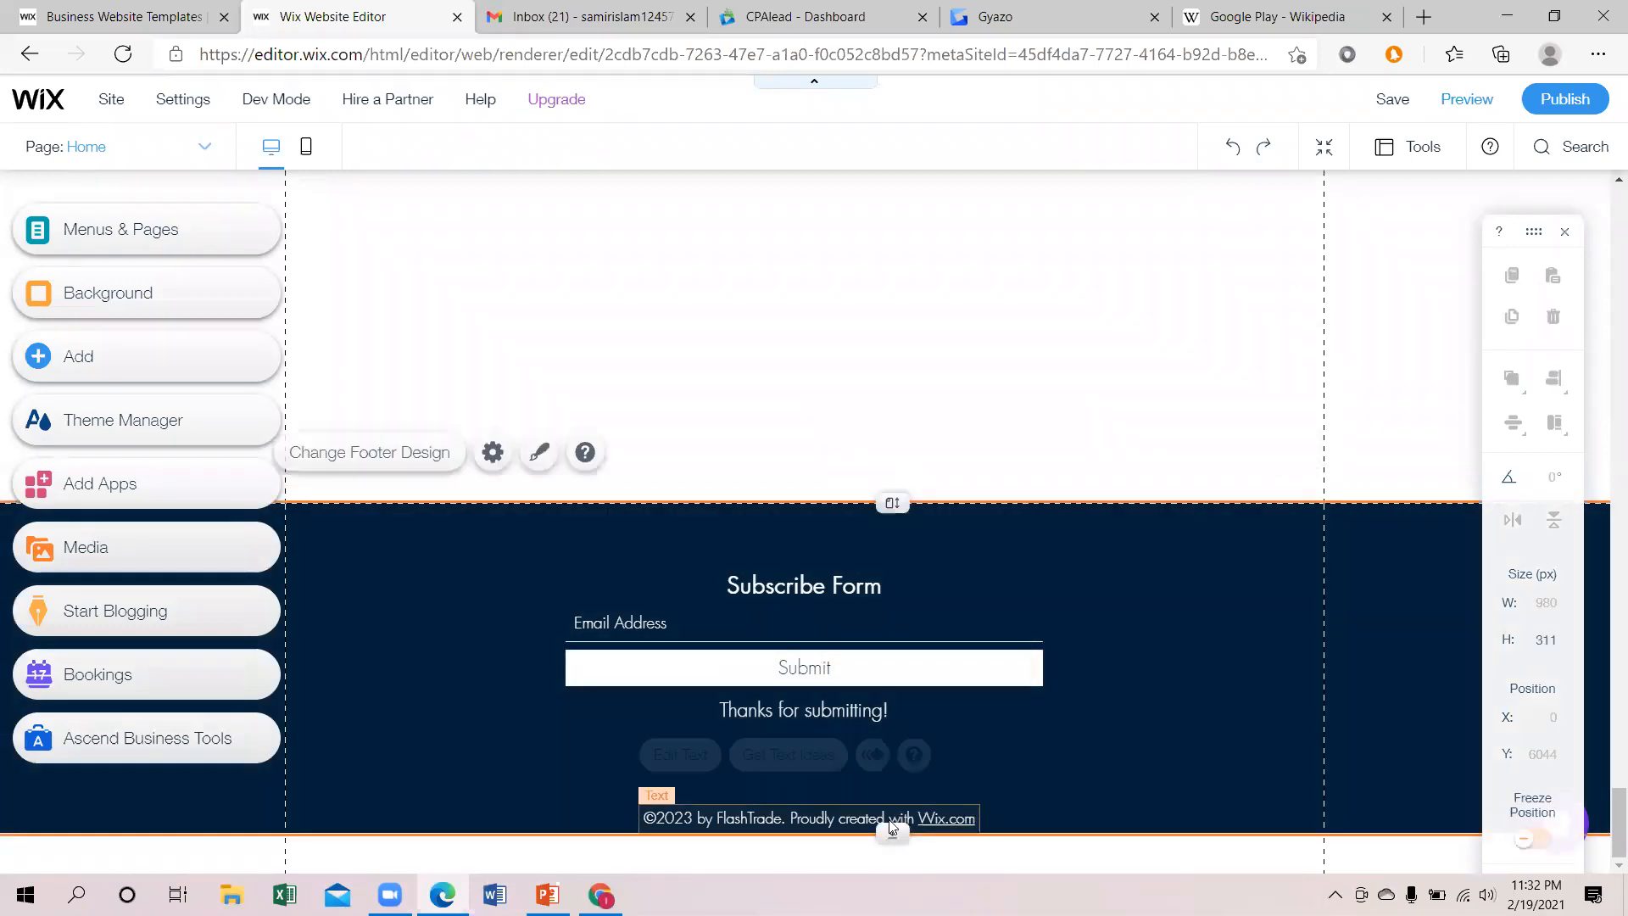
mouse_move(887, 833)
left_mouse_down()
mouse_move(889, 763)
mouse_move(892, 862)
left_mouse_up()
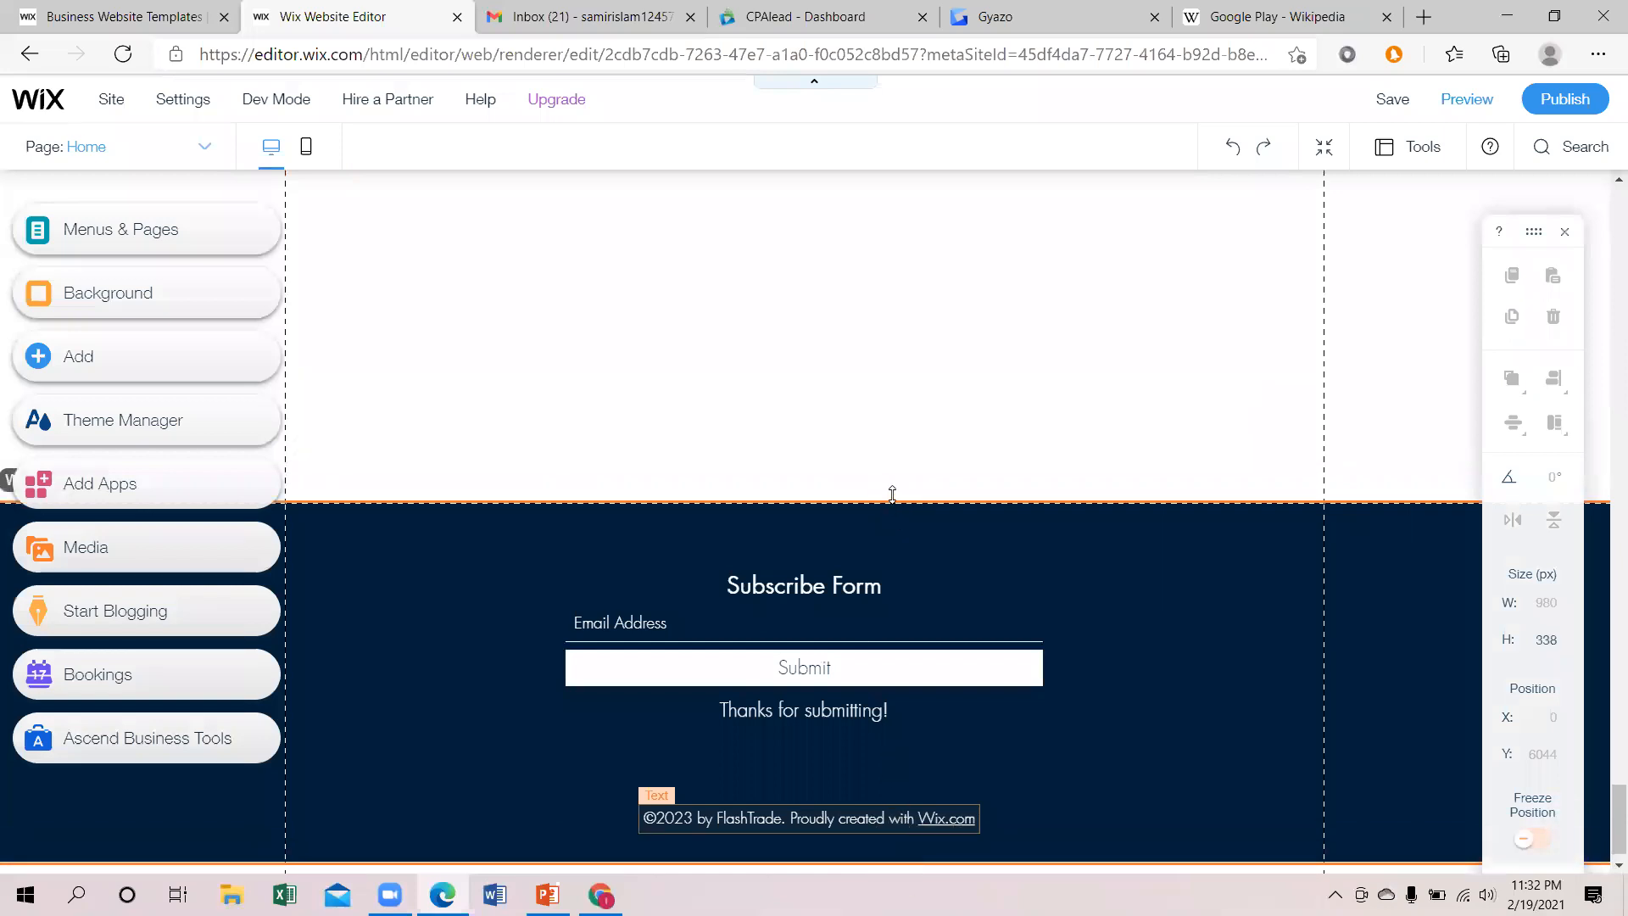
left_click_drag(891, 496, 892, 418)
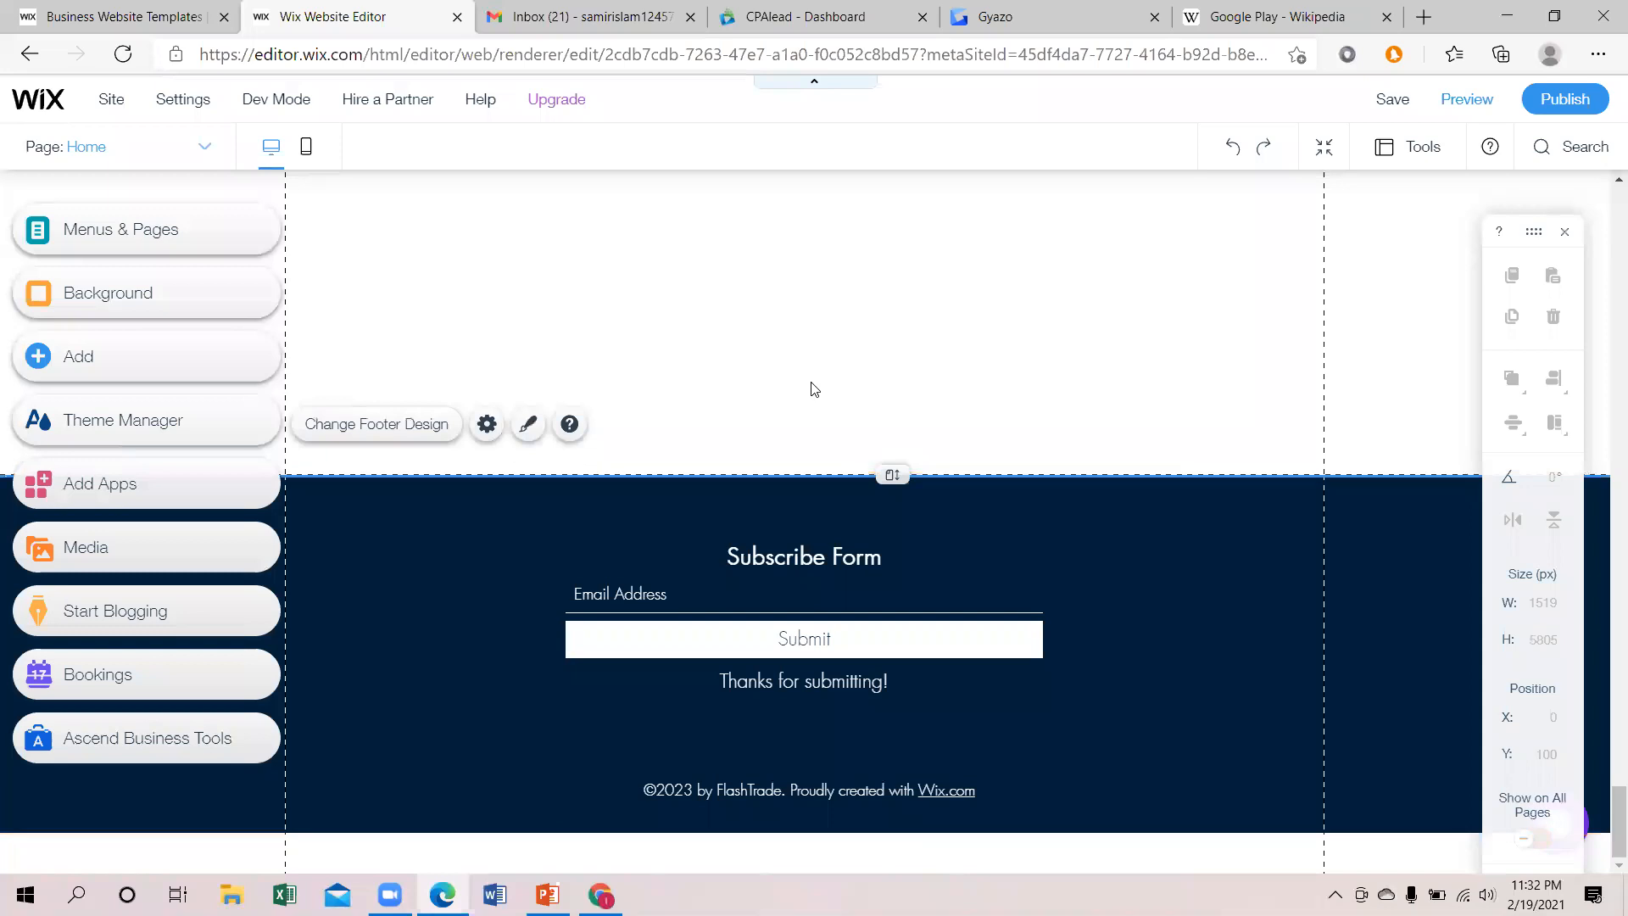
left_click(673, 364)
Step: Give the page background the preset design with thick rough black borders down both sides
right_click(672, 362)
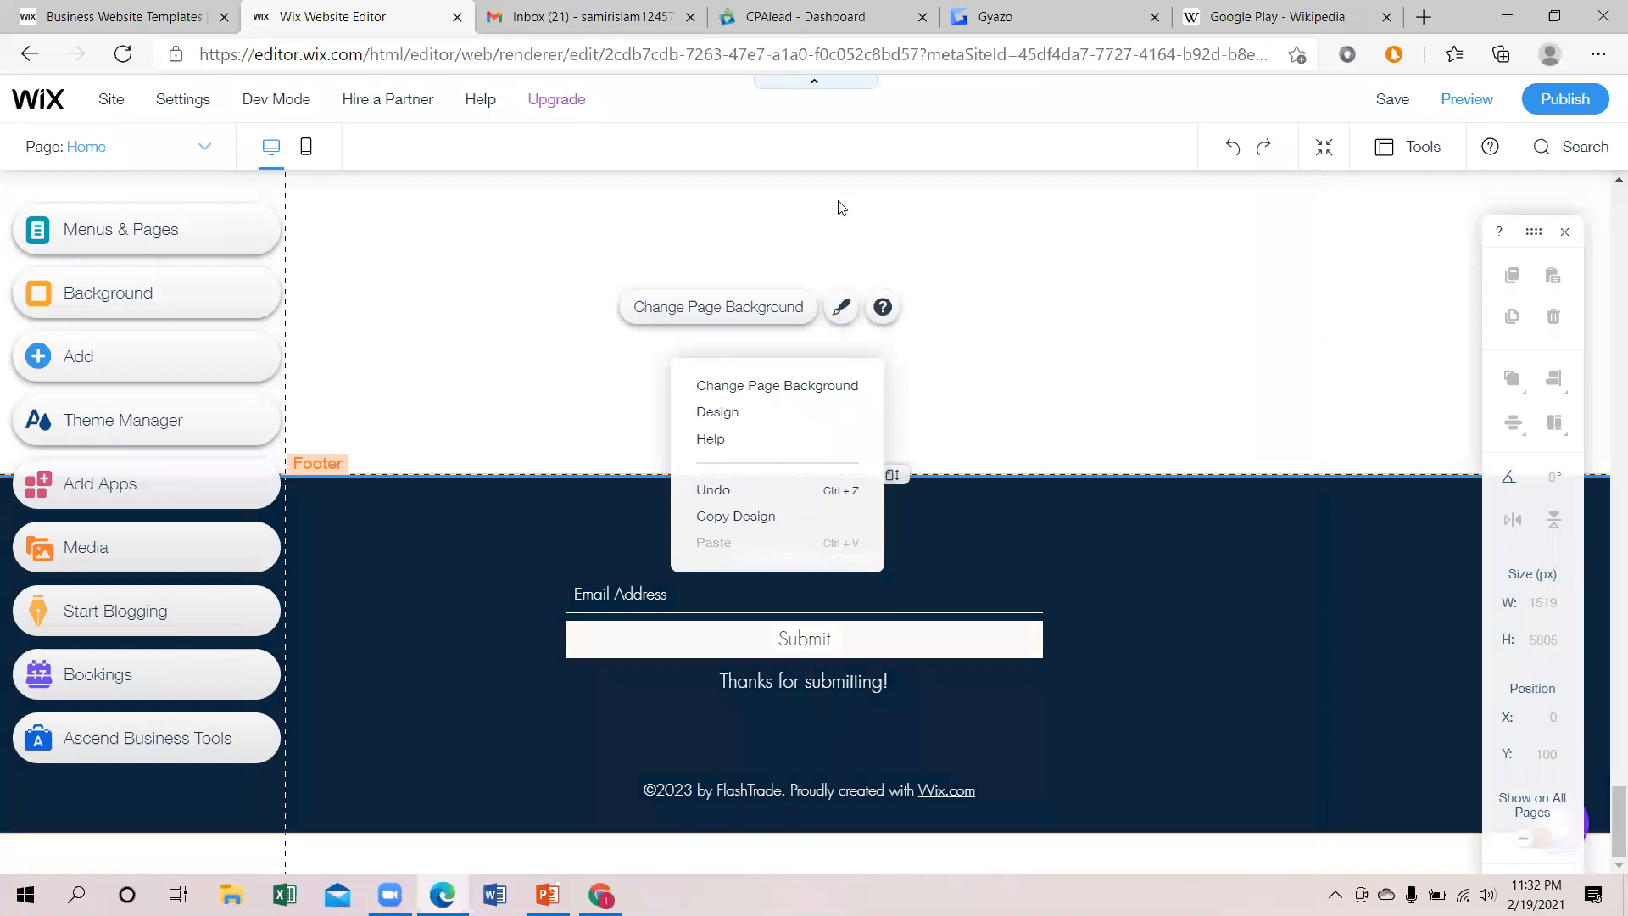
left_click(729, 421)
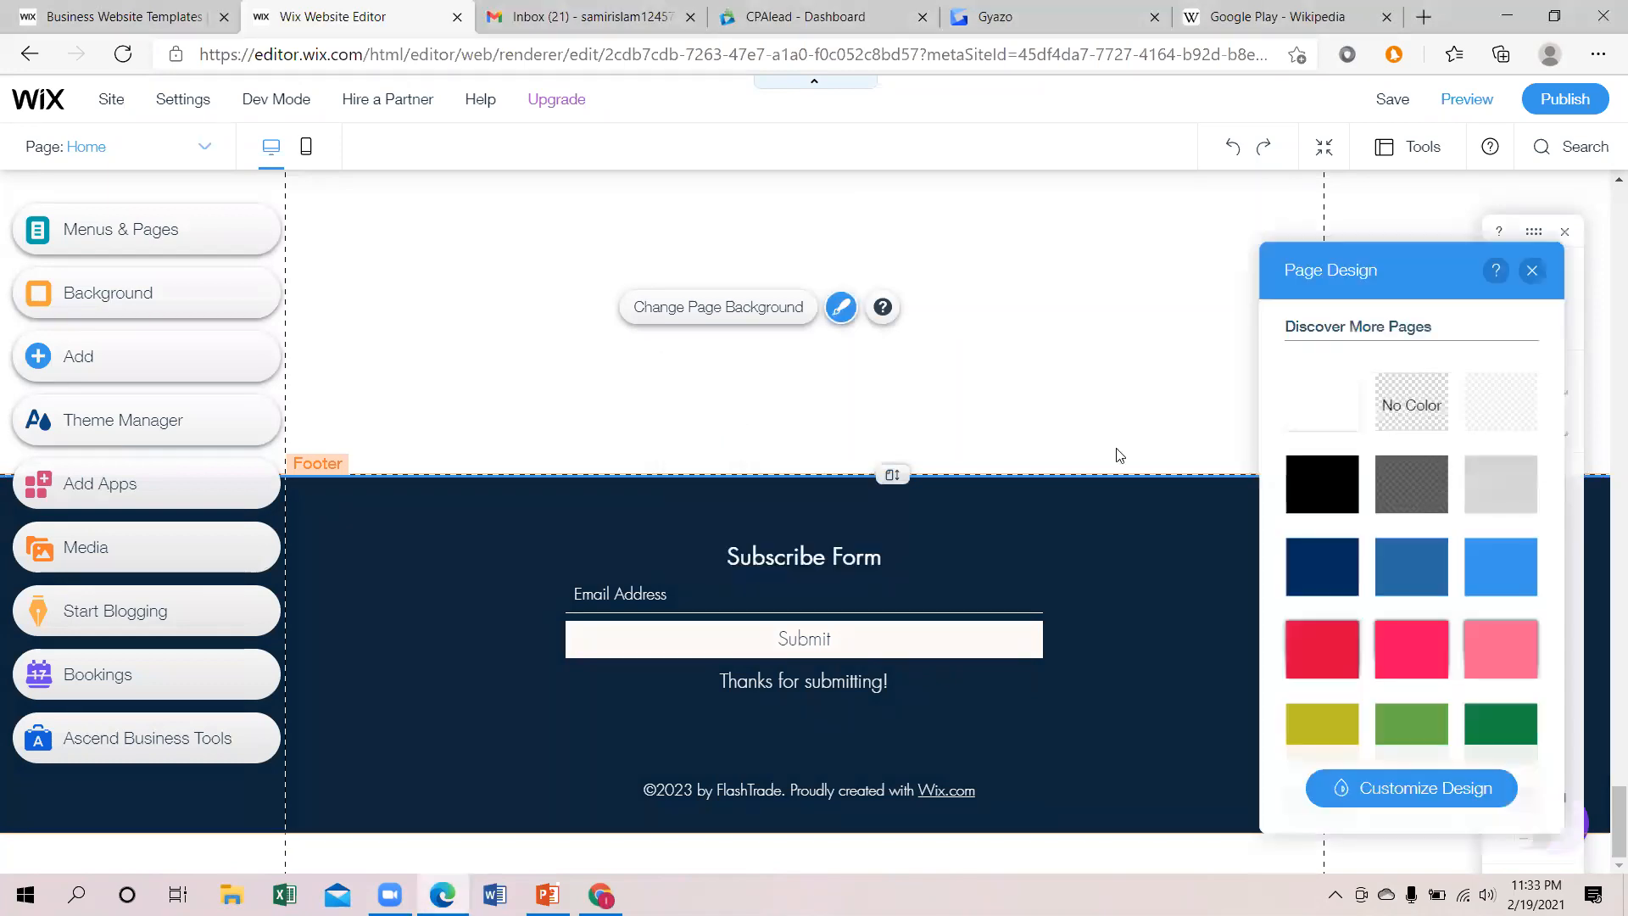
left_click(1399, 788)
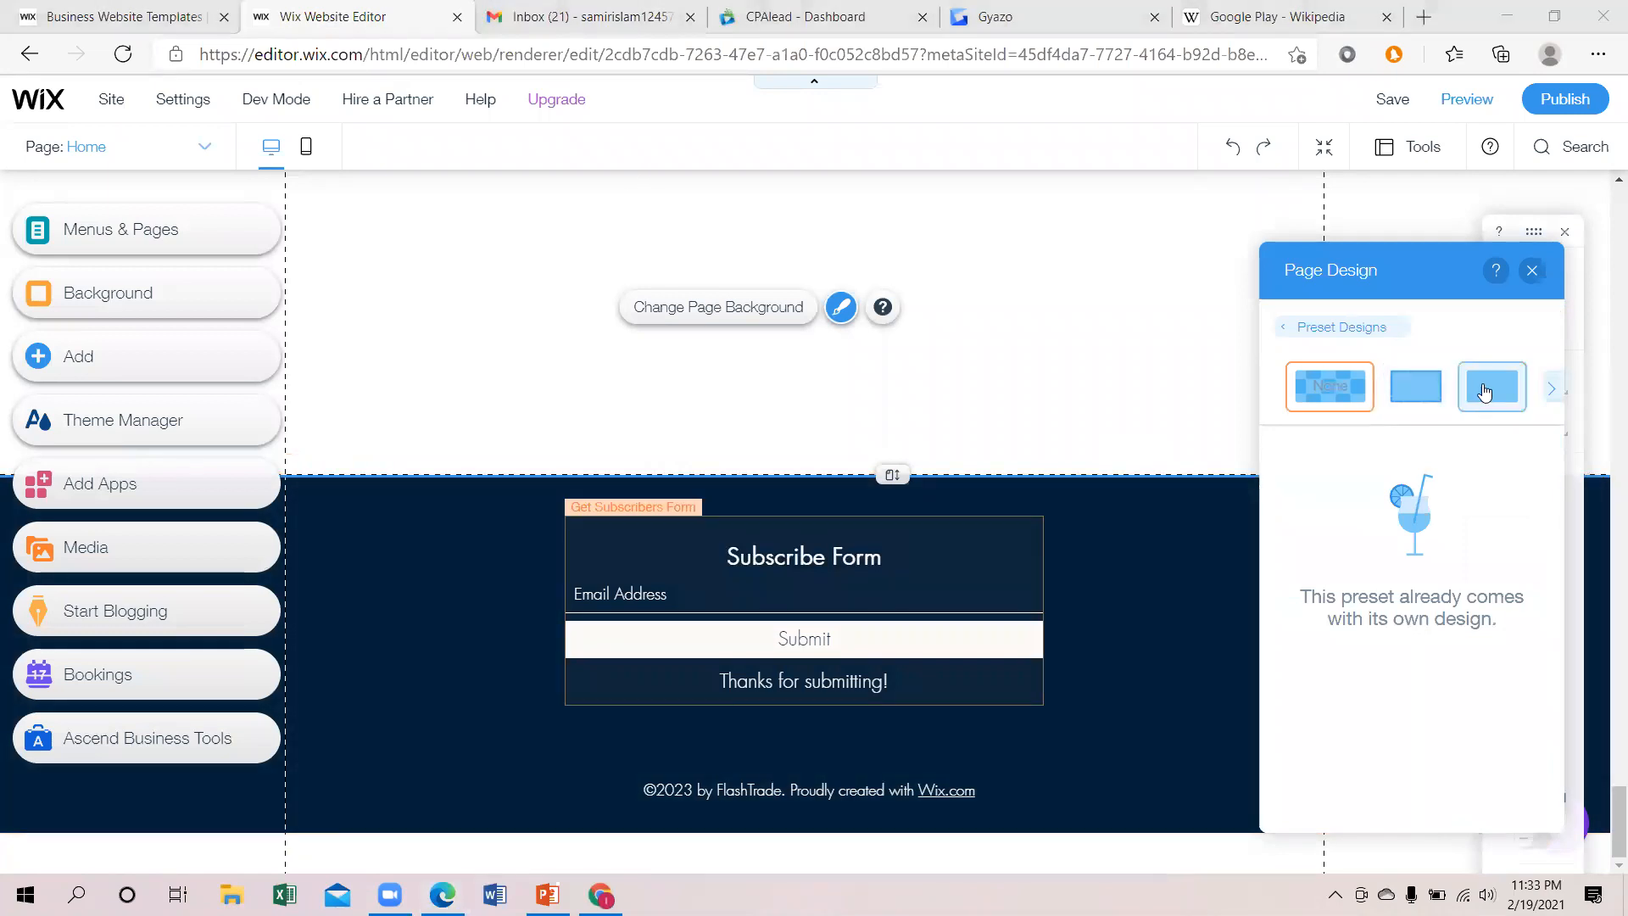
left_click(1552, 395)
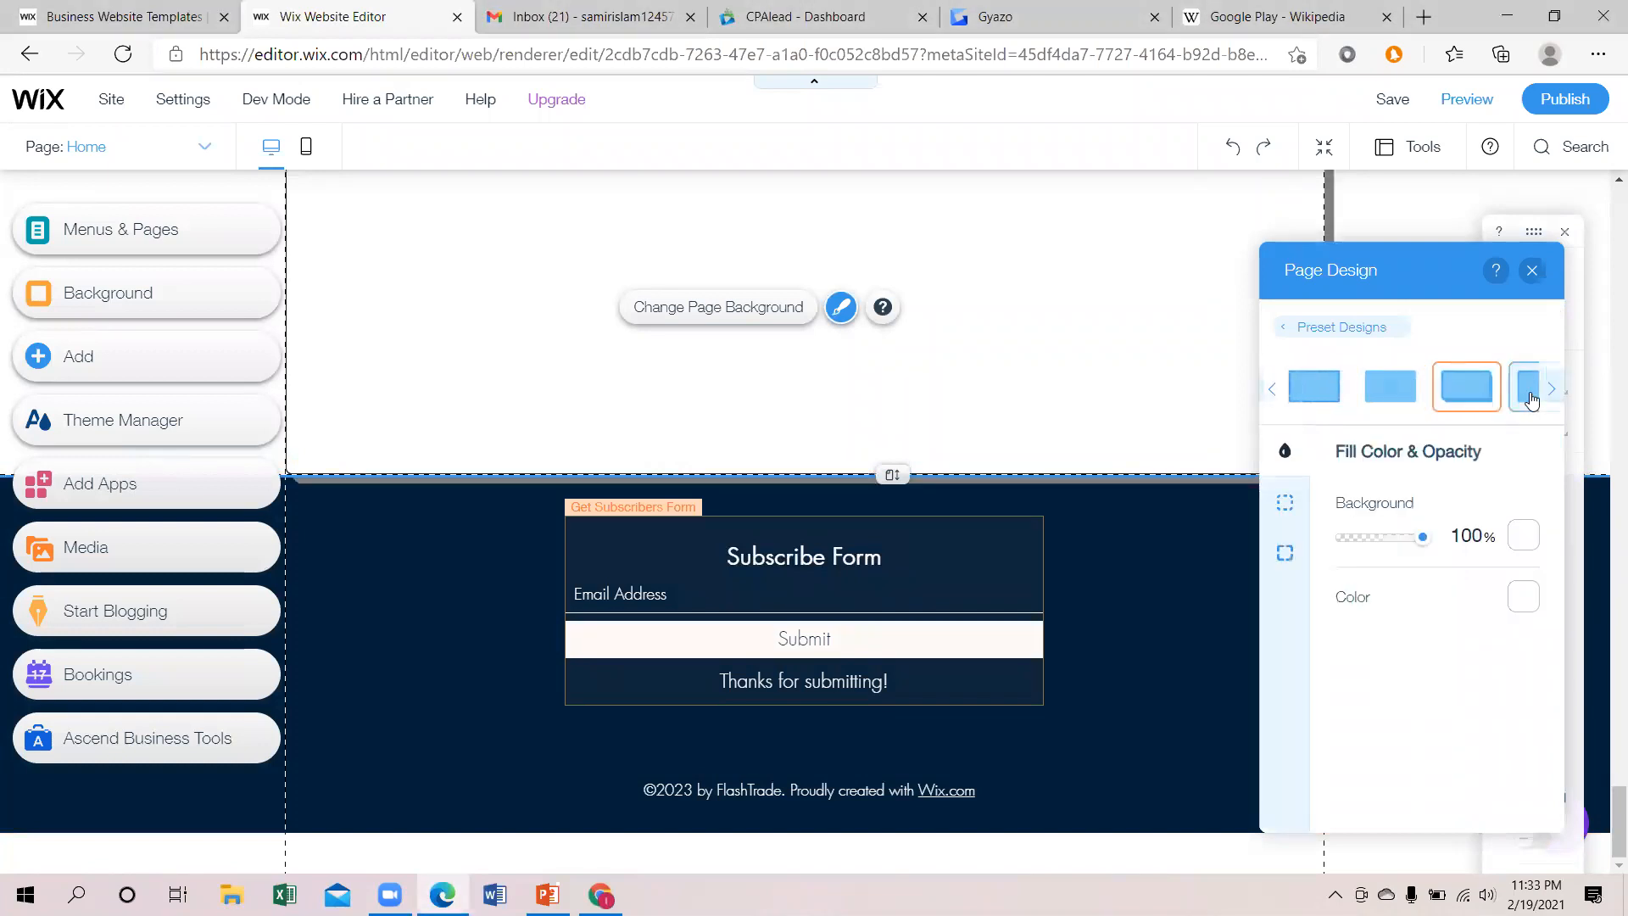
left_click(1314, 387)
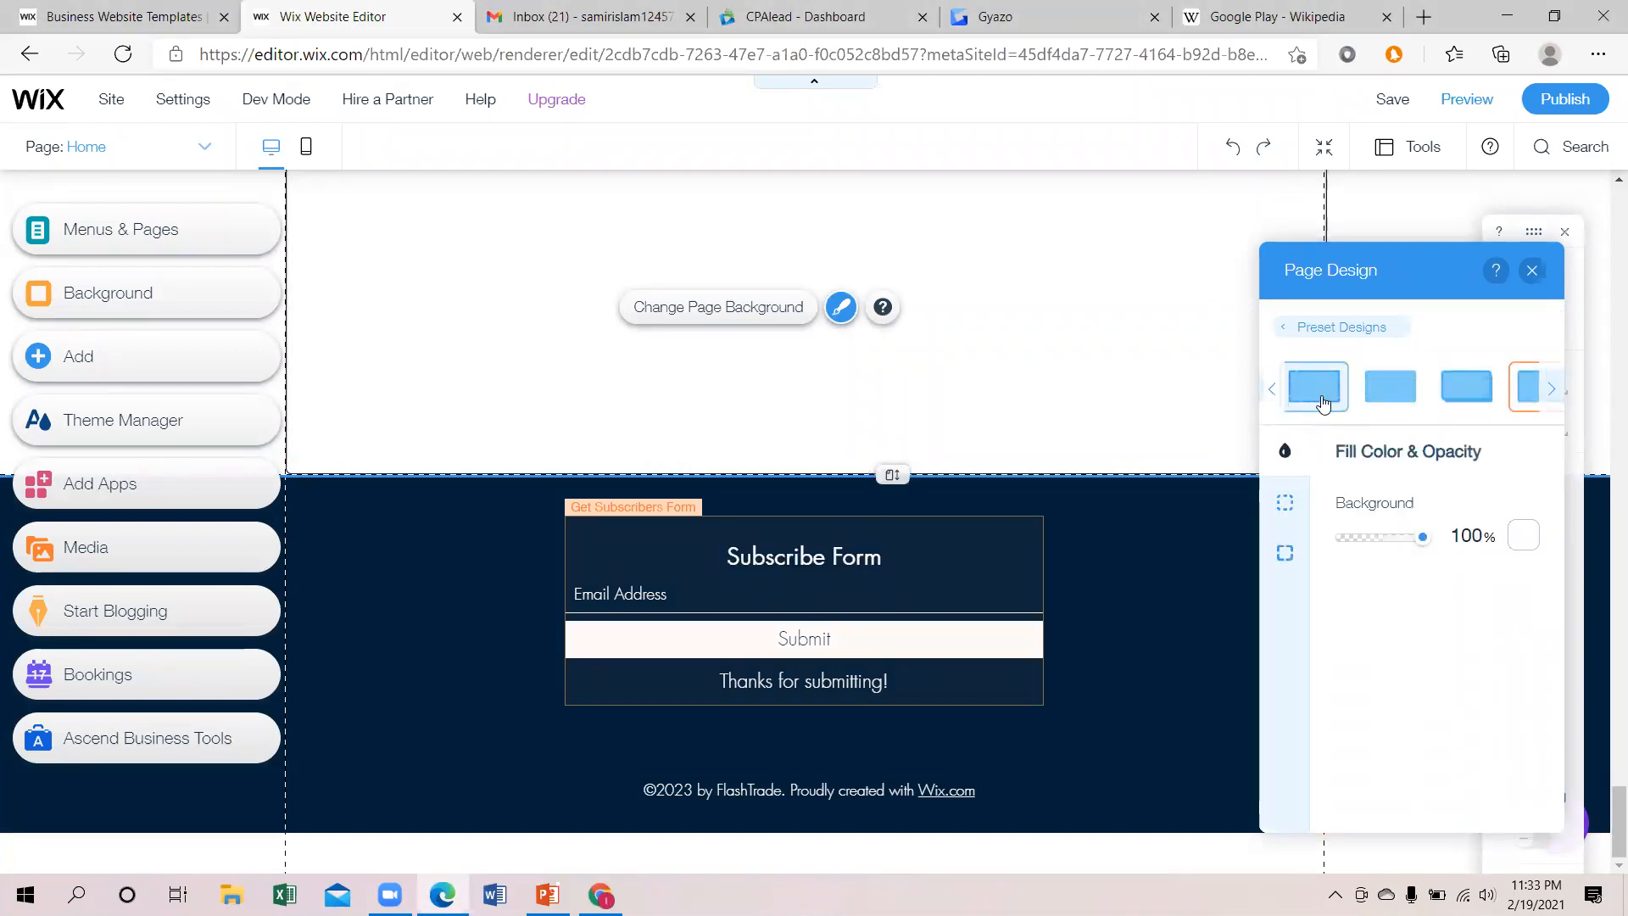
left_click(1532, 273)
scroll(1221, 393, "up", 5)
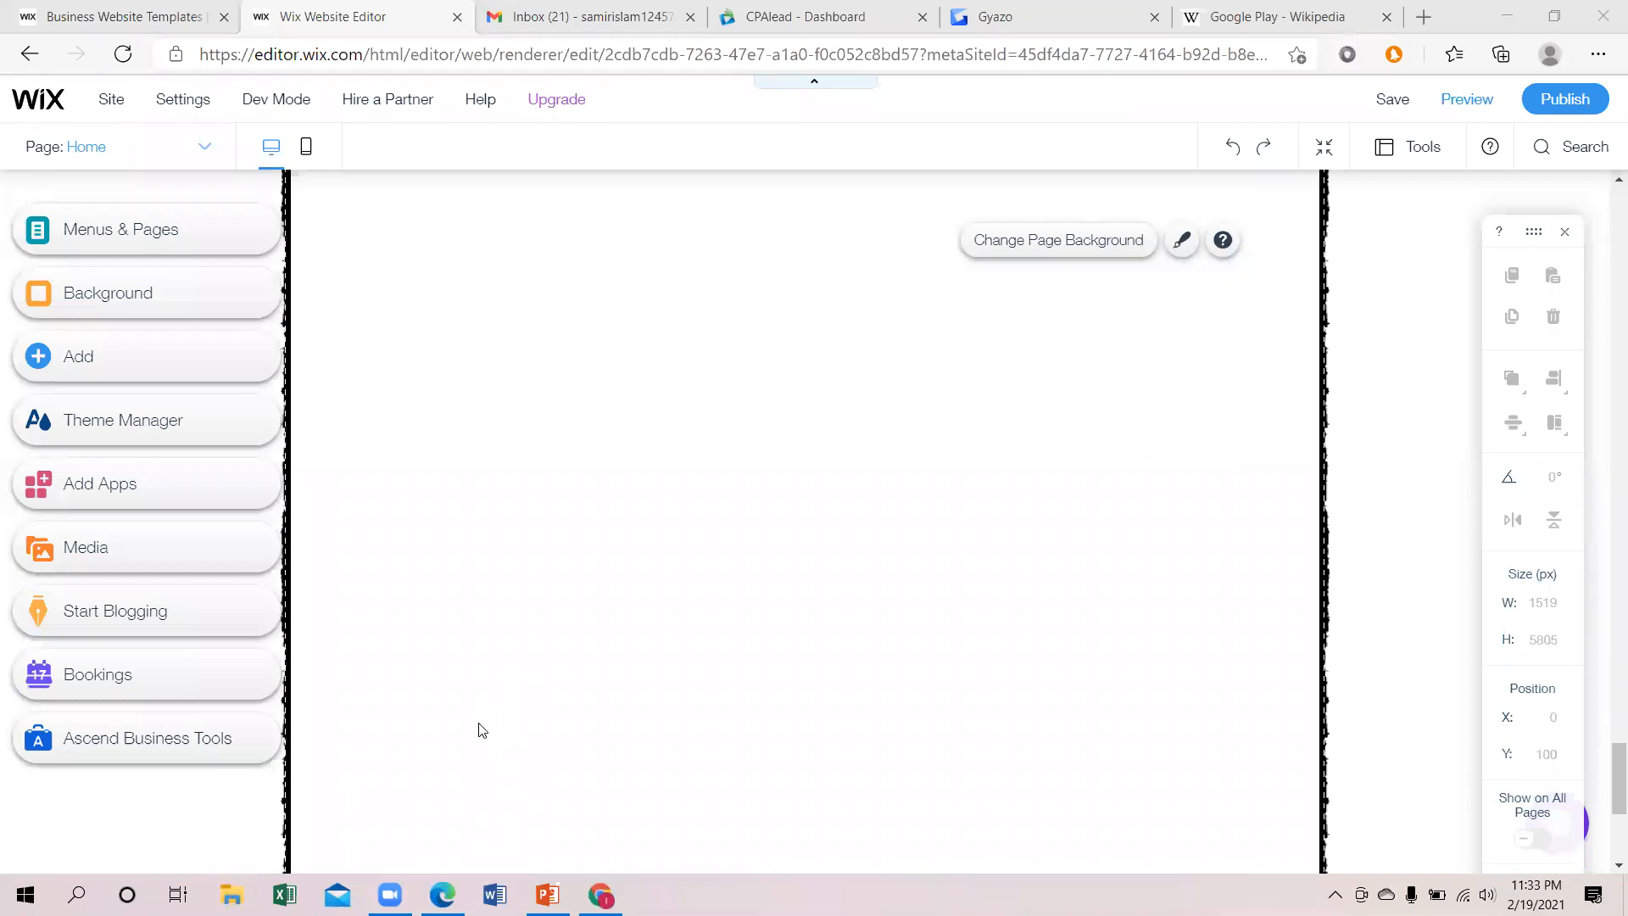
scroll(407, 729, "up", 8)
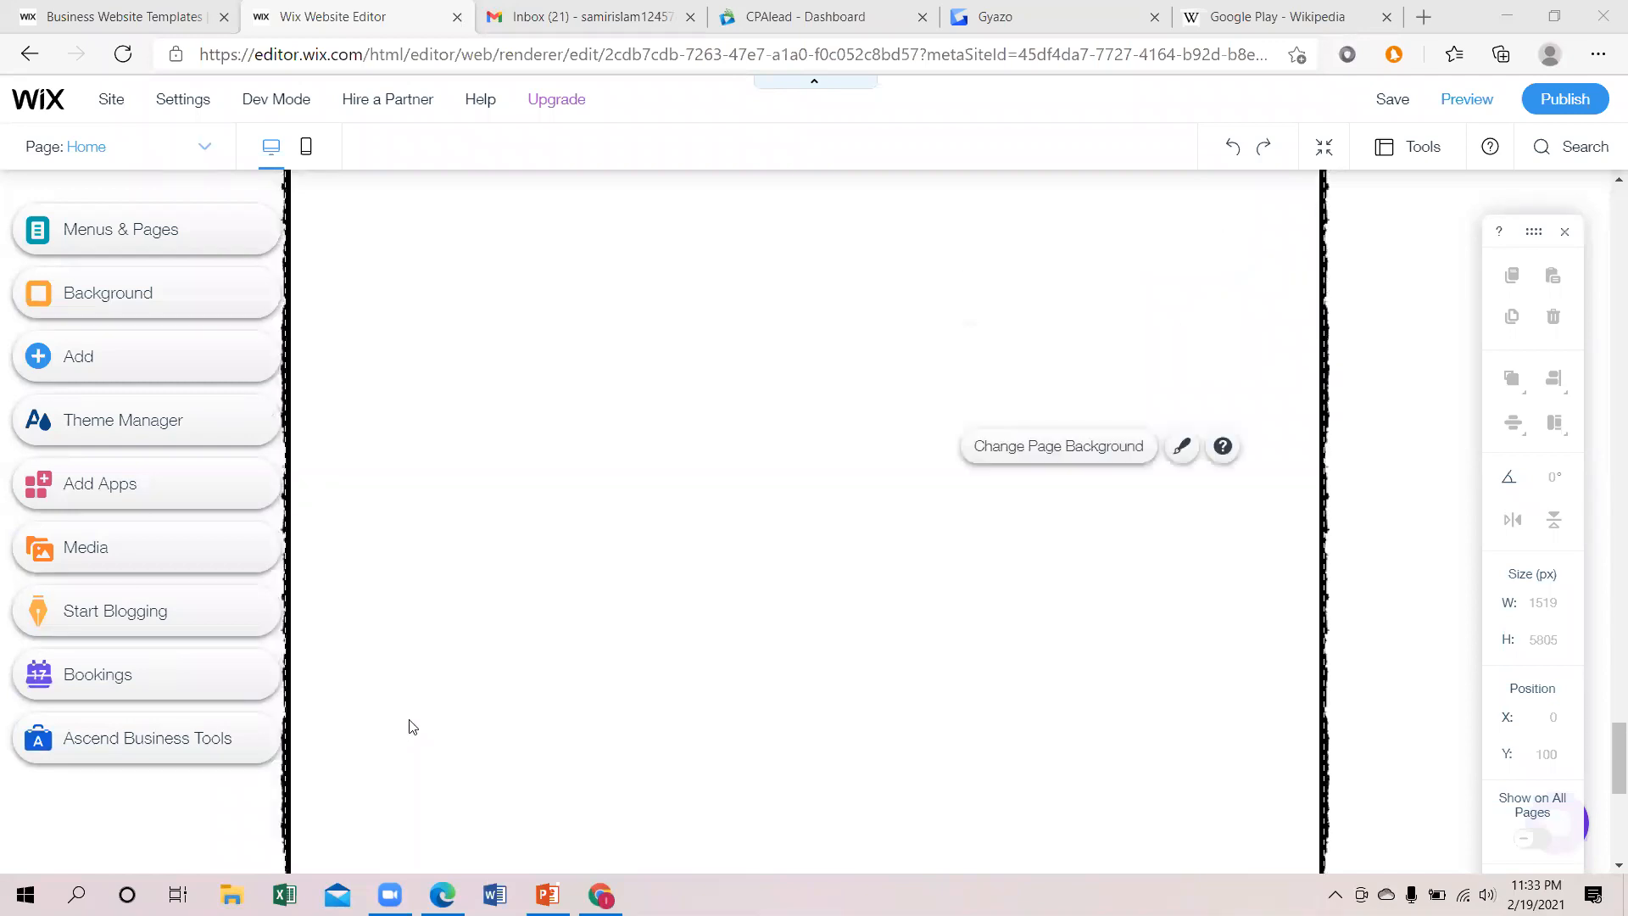
left_click(82, 294)
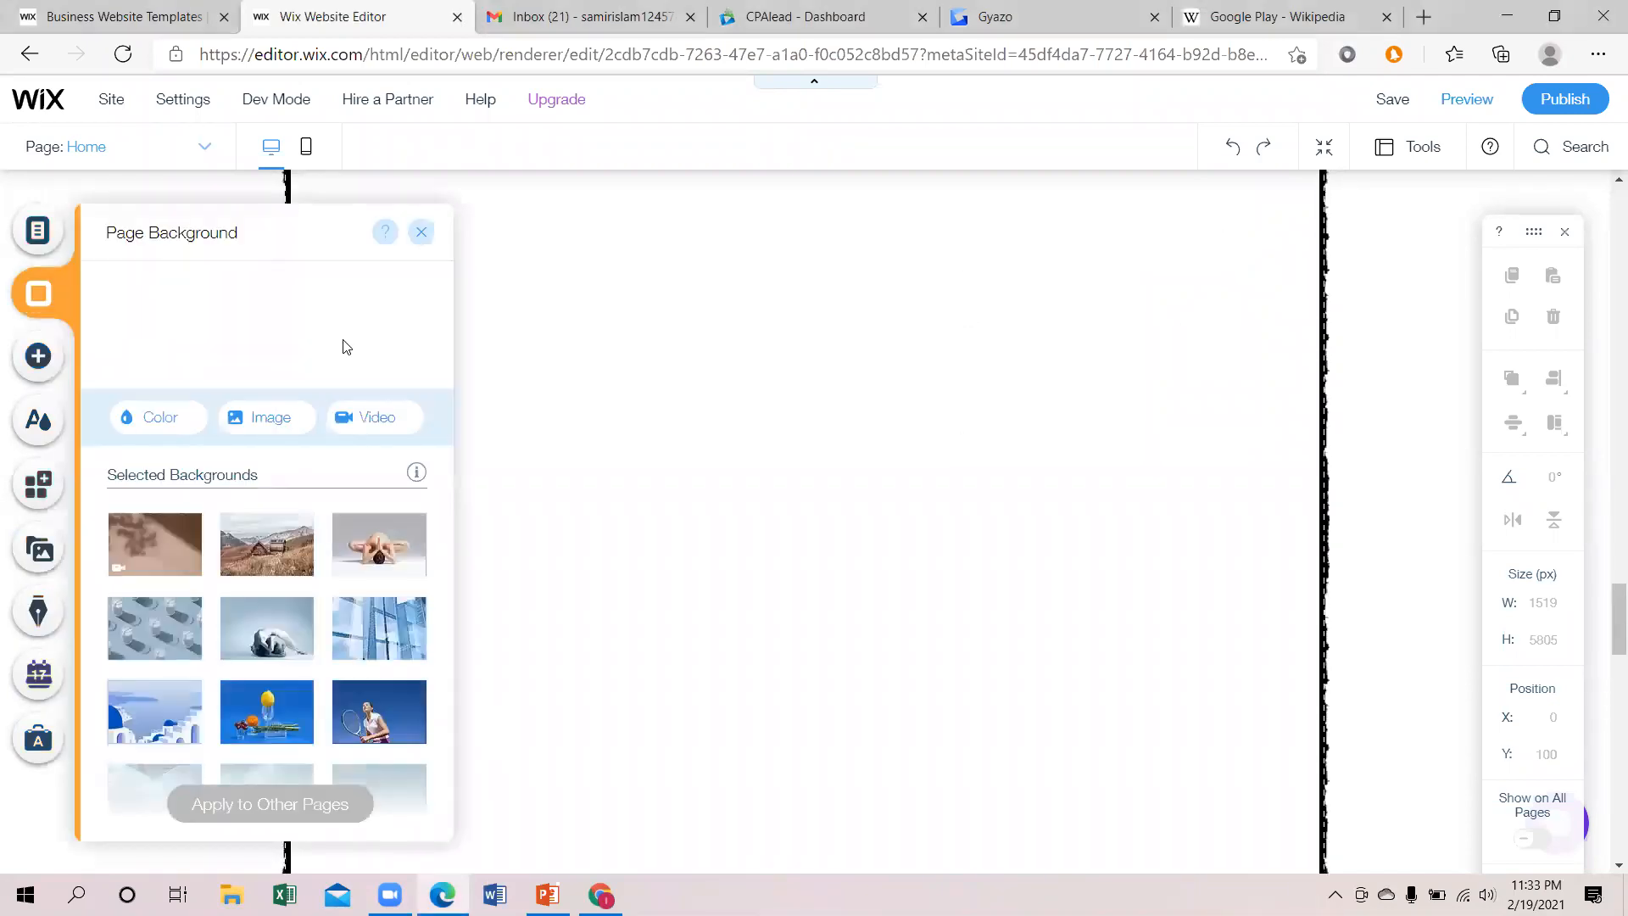
left_click(422, 236)
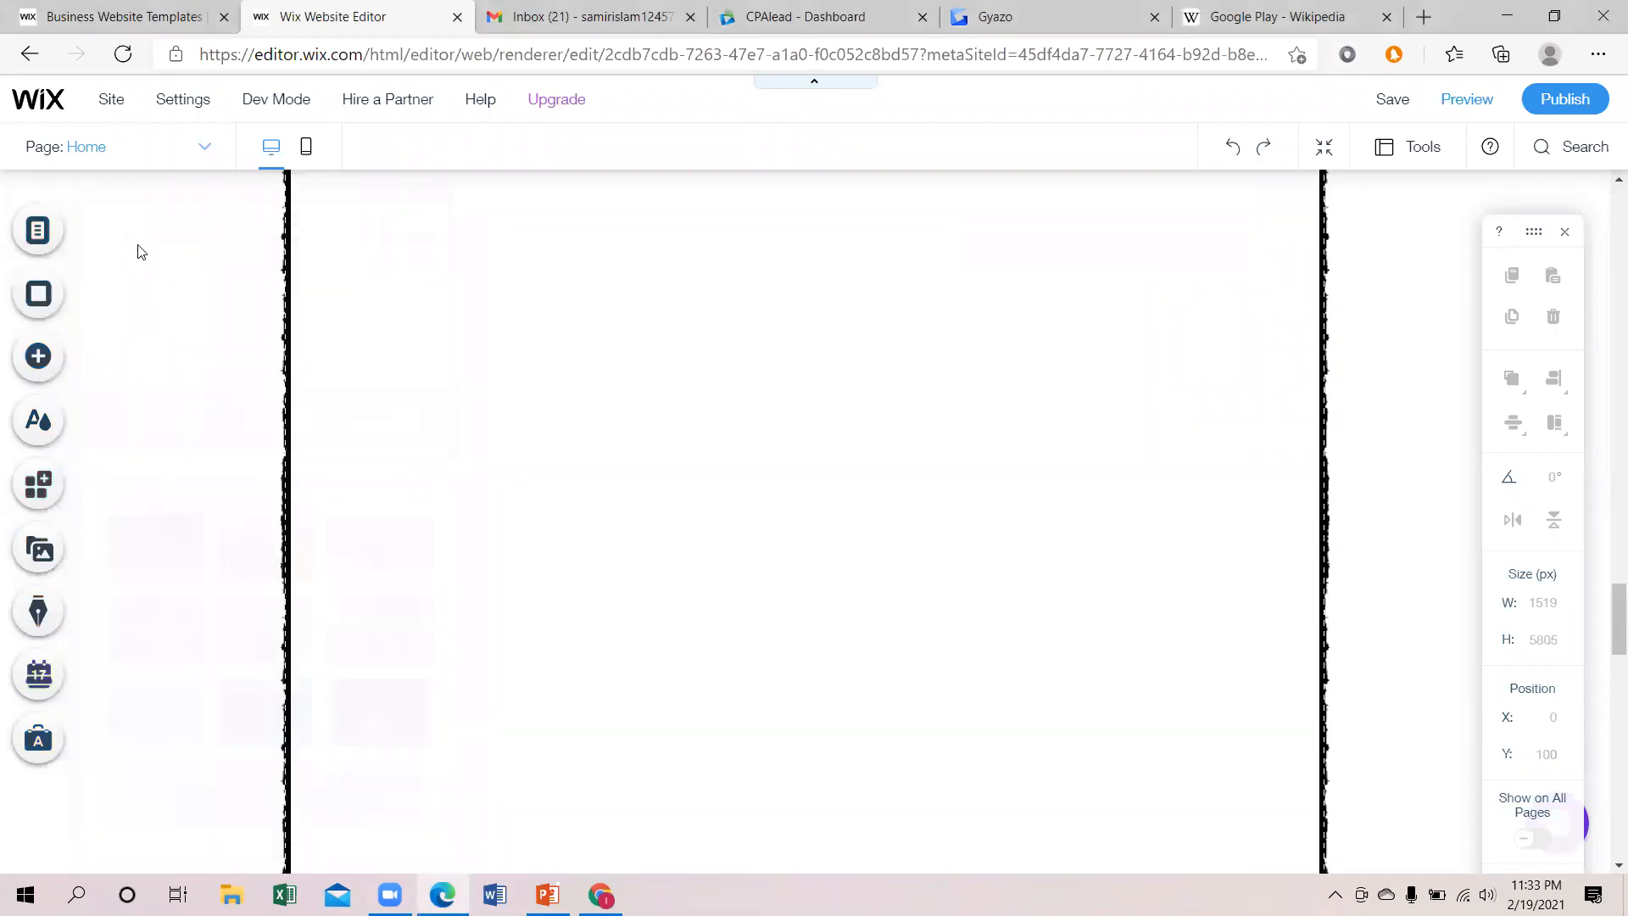
left_click(34, 234)
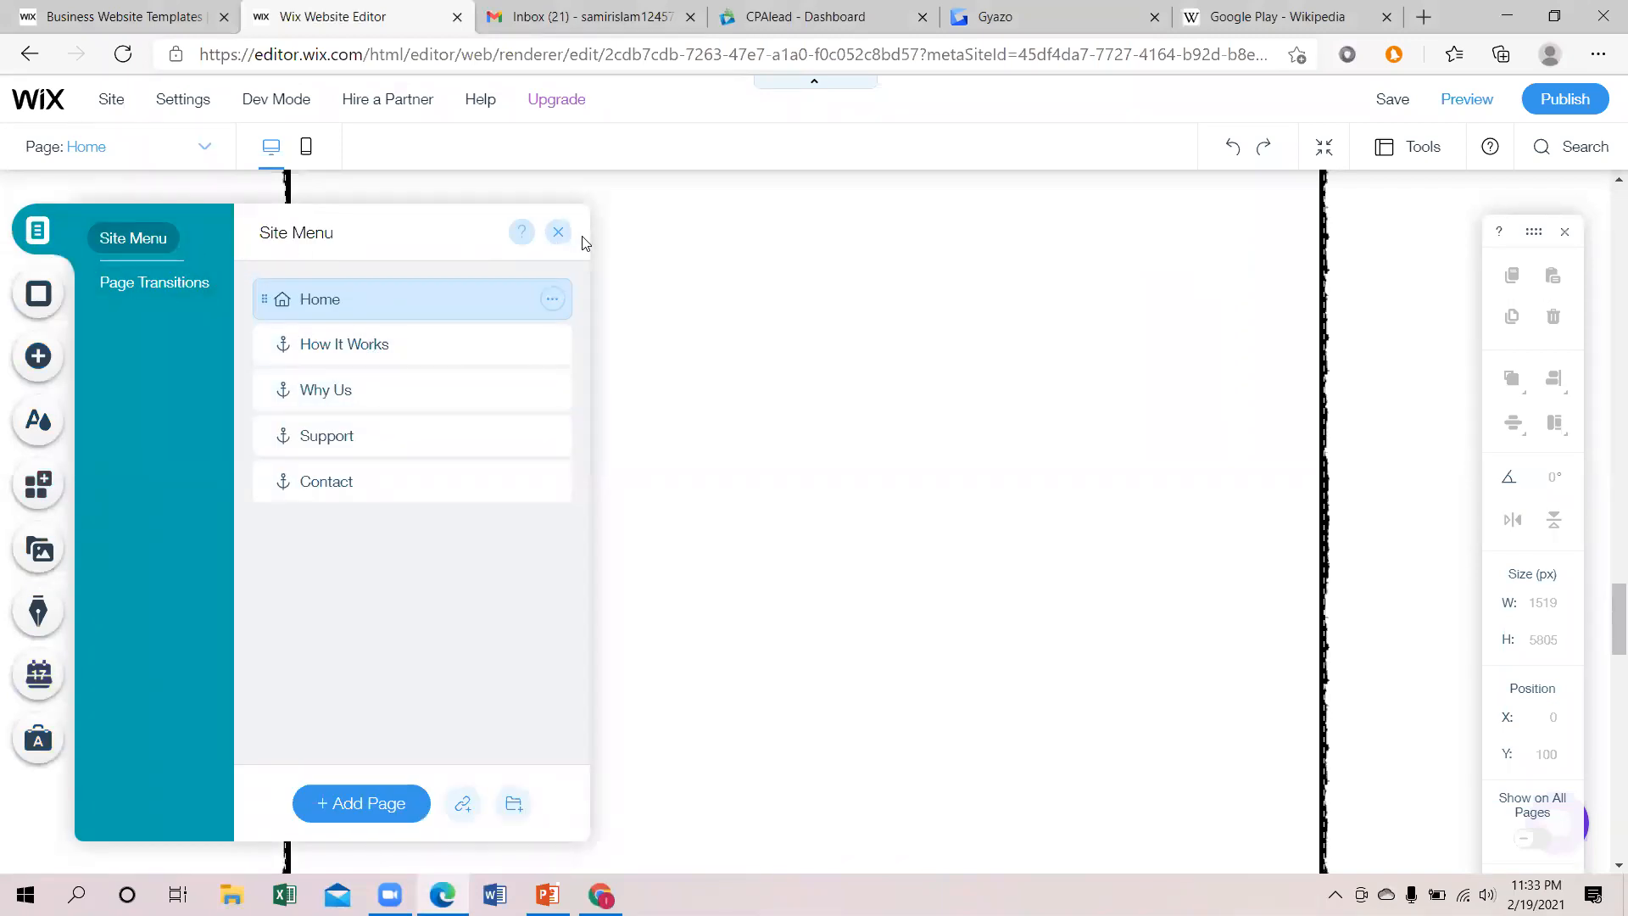
left_click(561, 233)
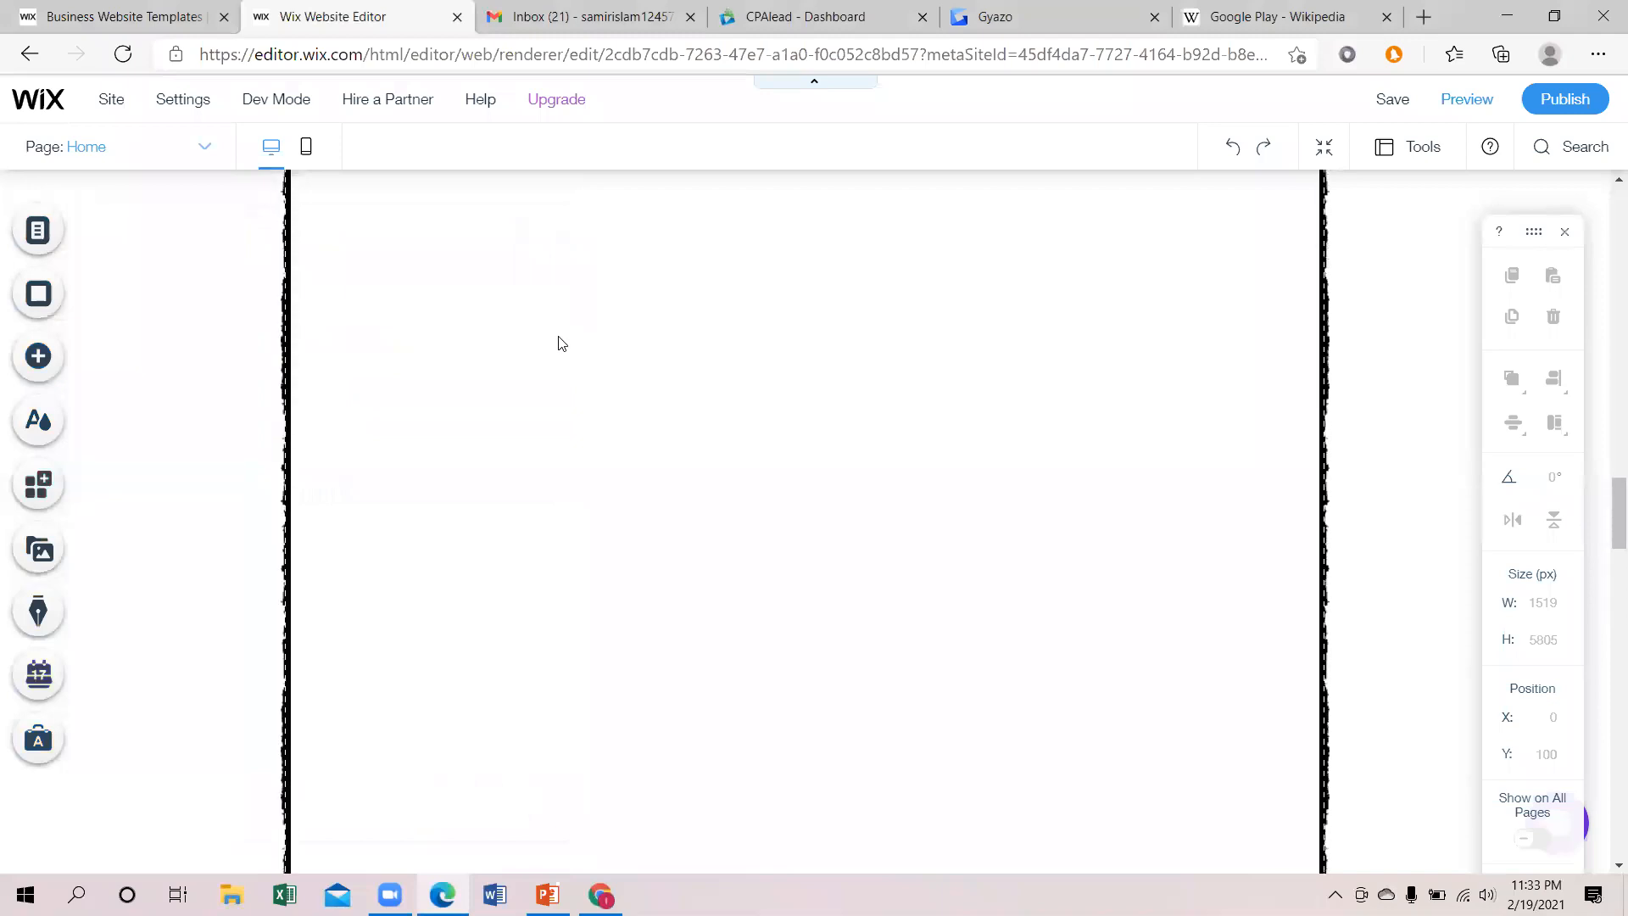
scroll(556, 343, "up", 20)
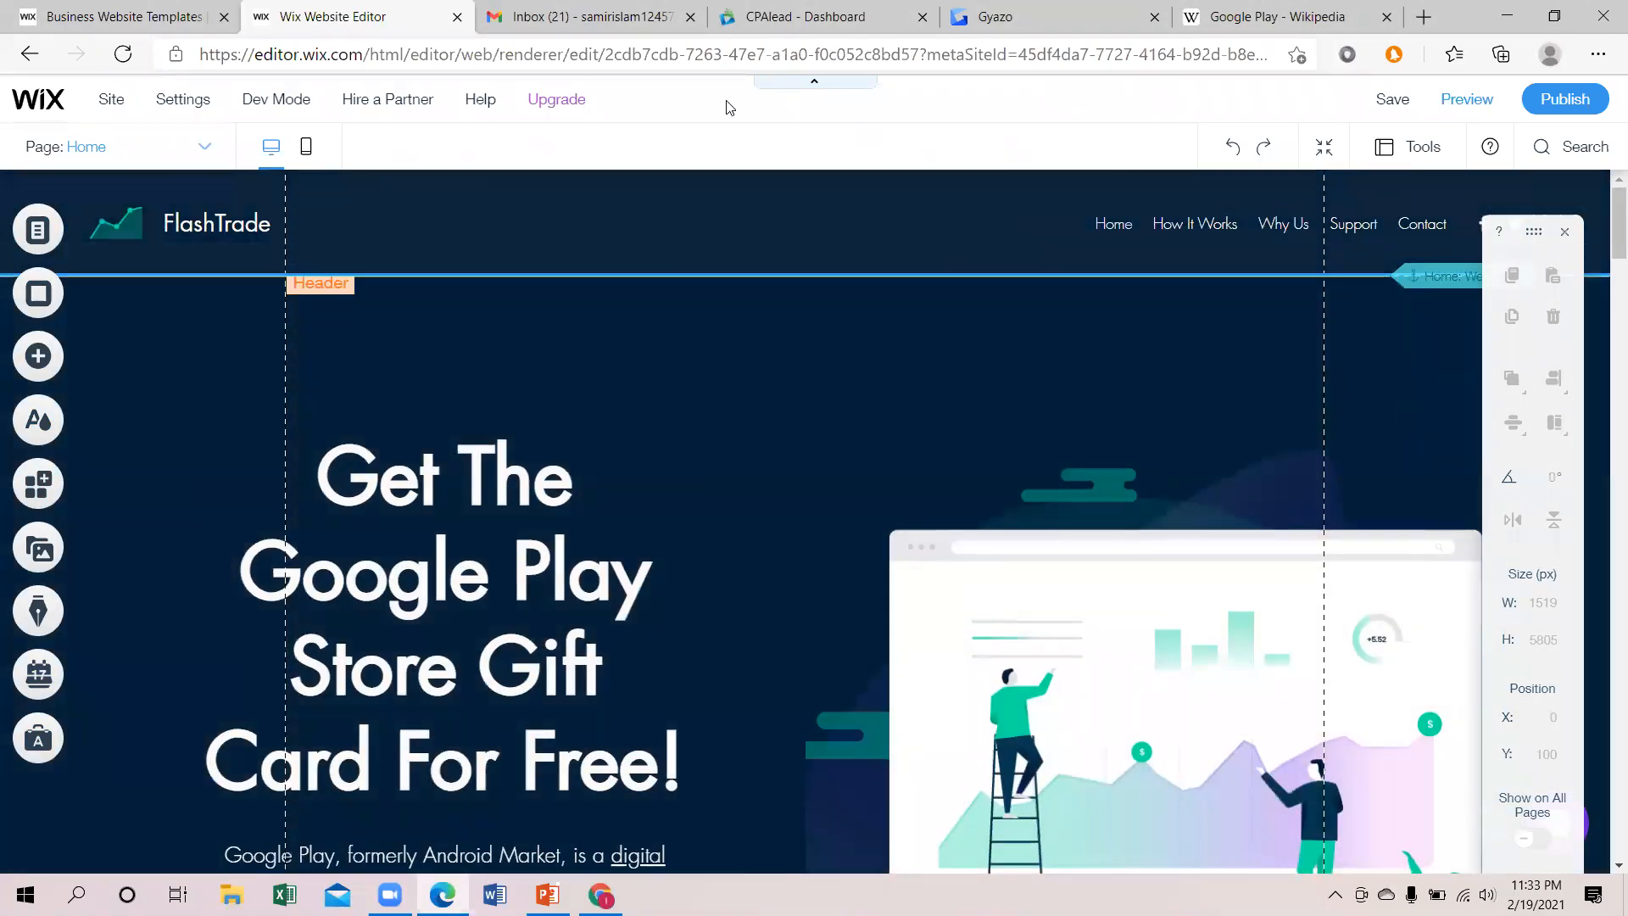
left_click(817, 89)
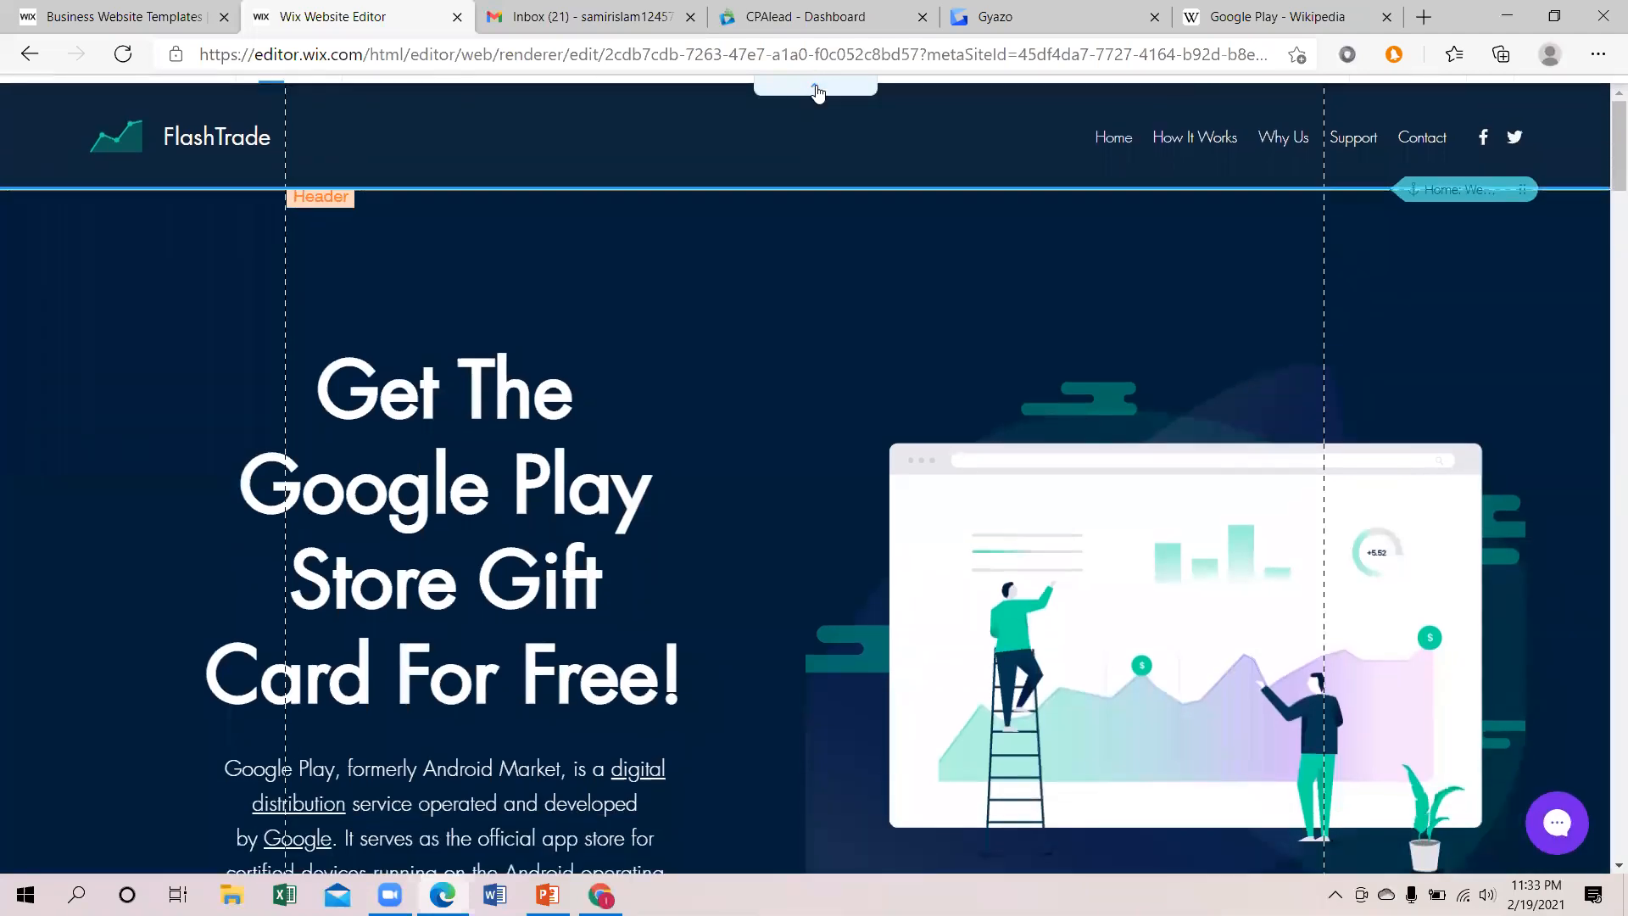
left_click(817, 87)
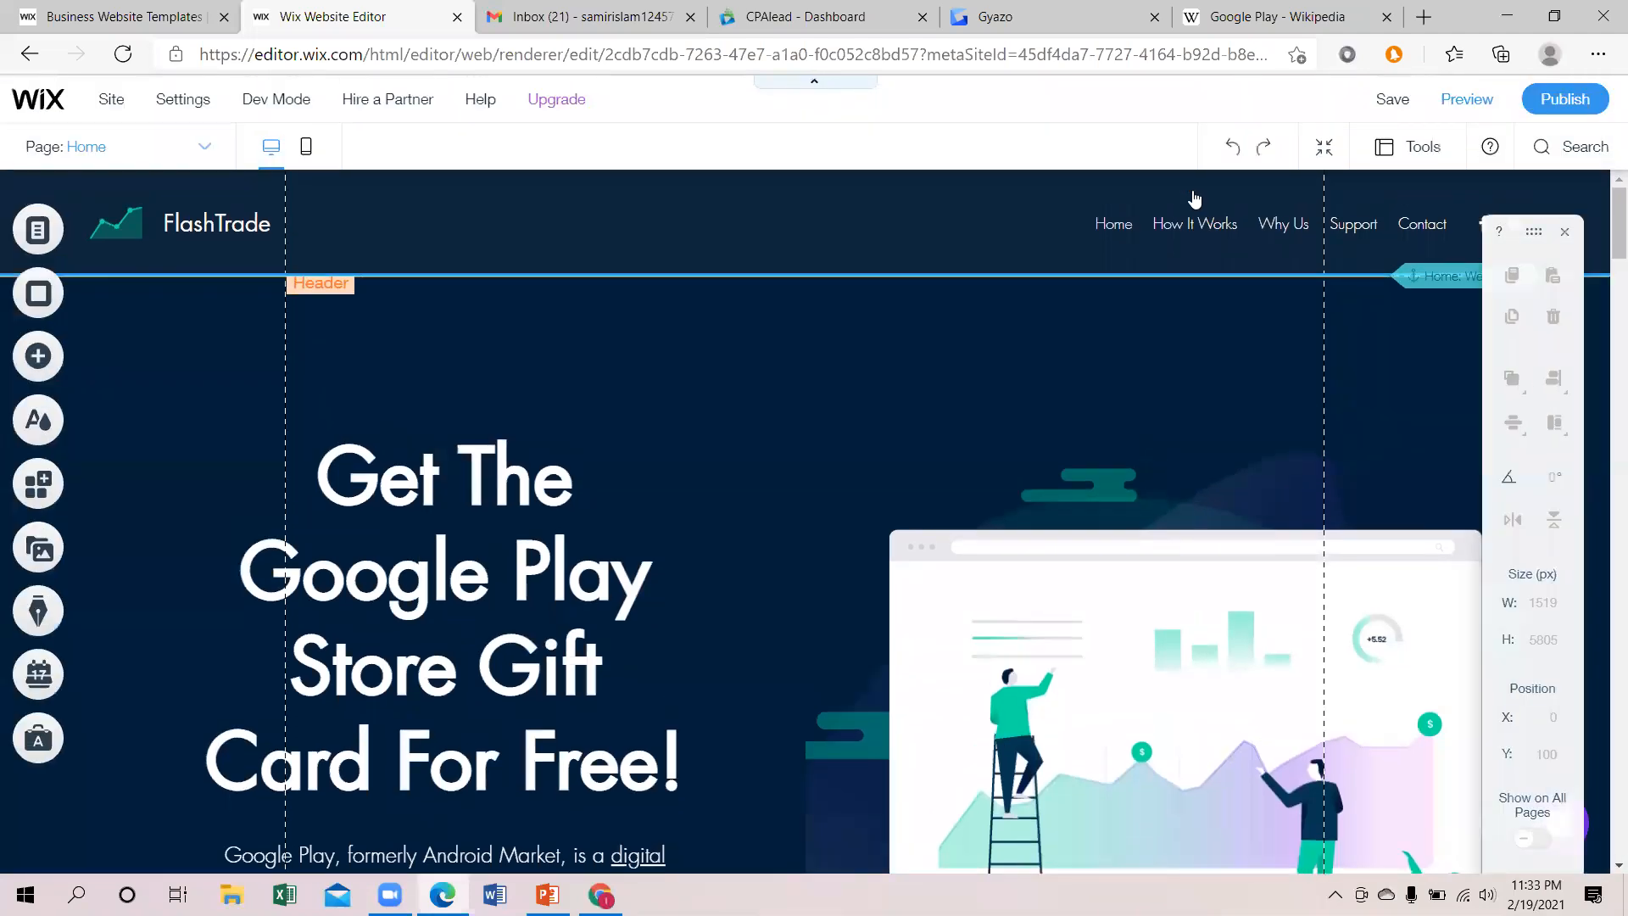
scroll(672, 465, "down", 15)
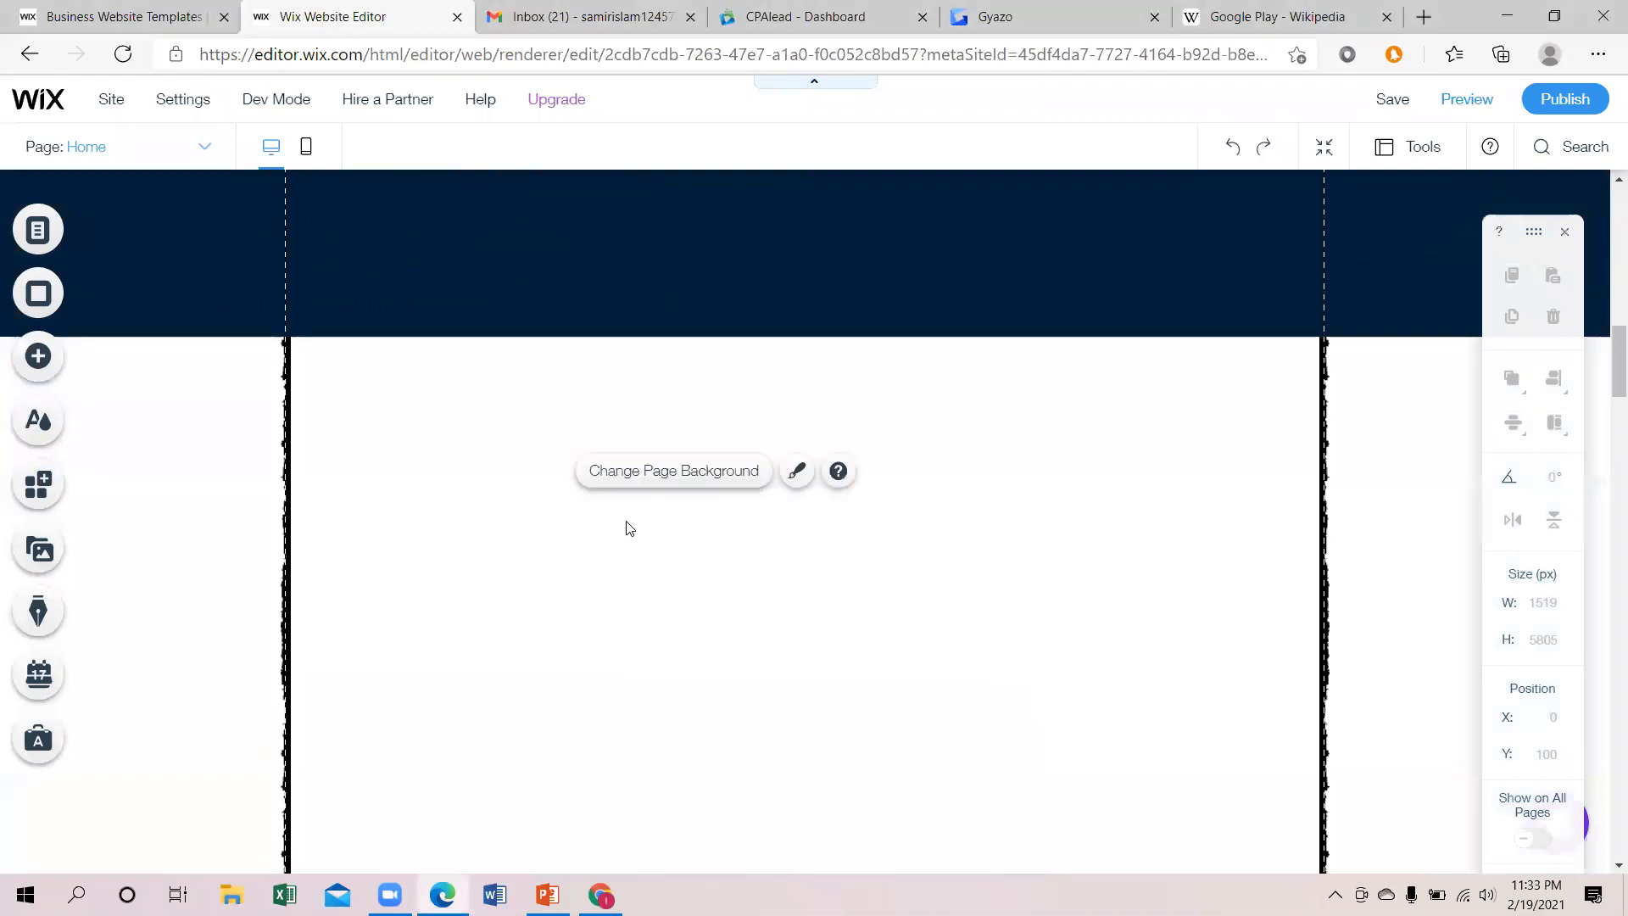
right_click(607, 534)
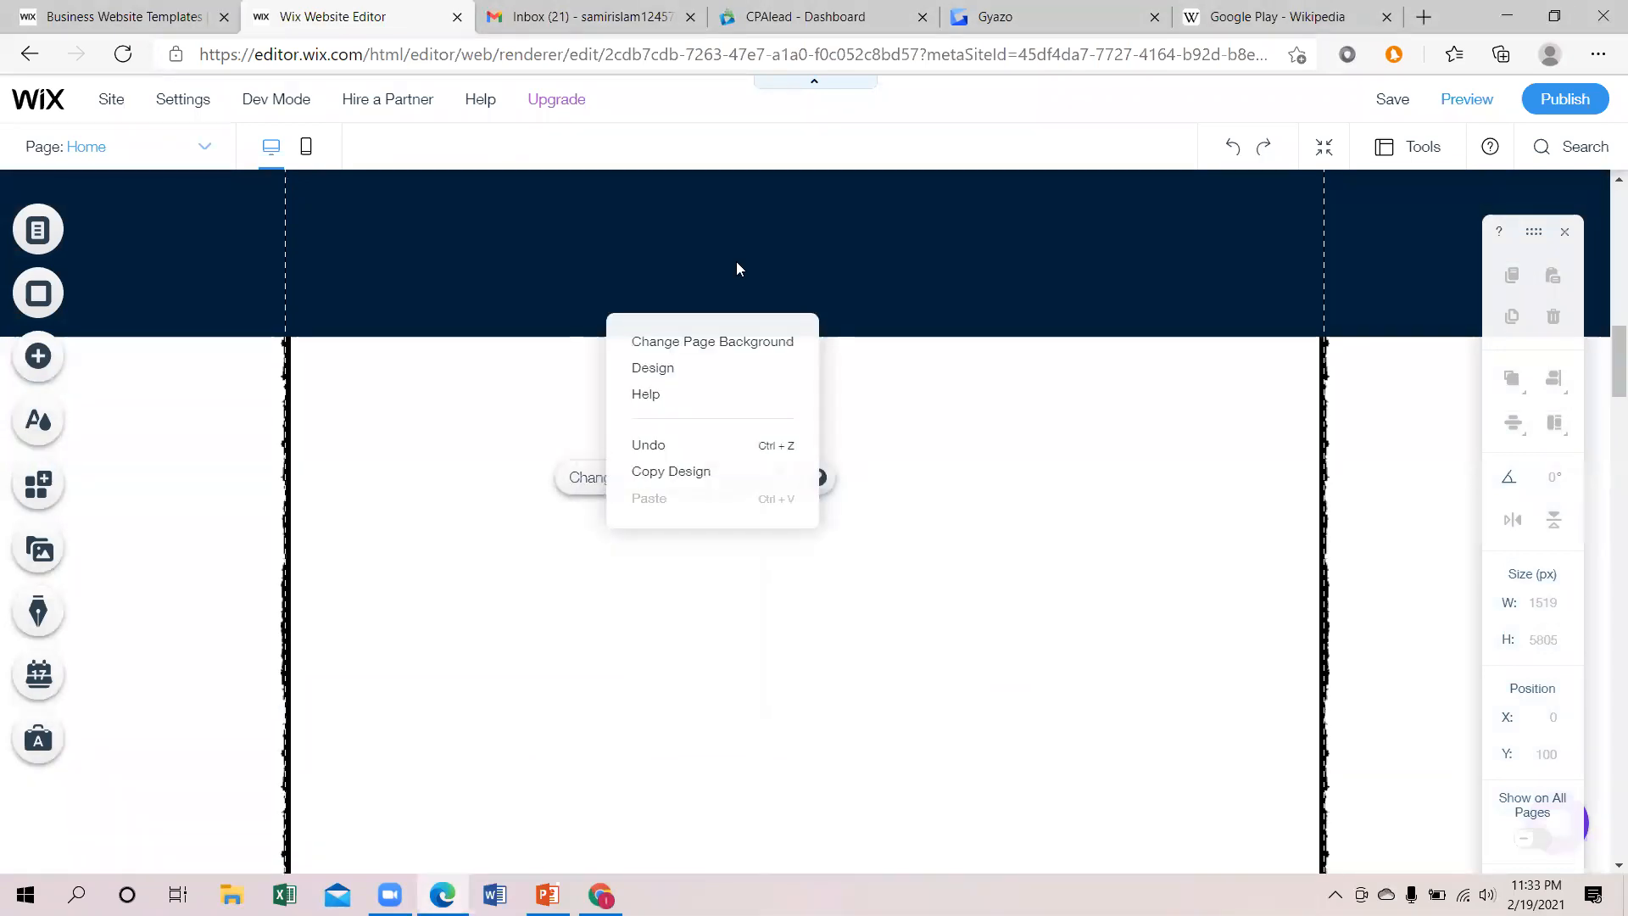
left_click(720, 354)
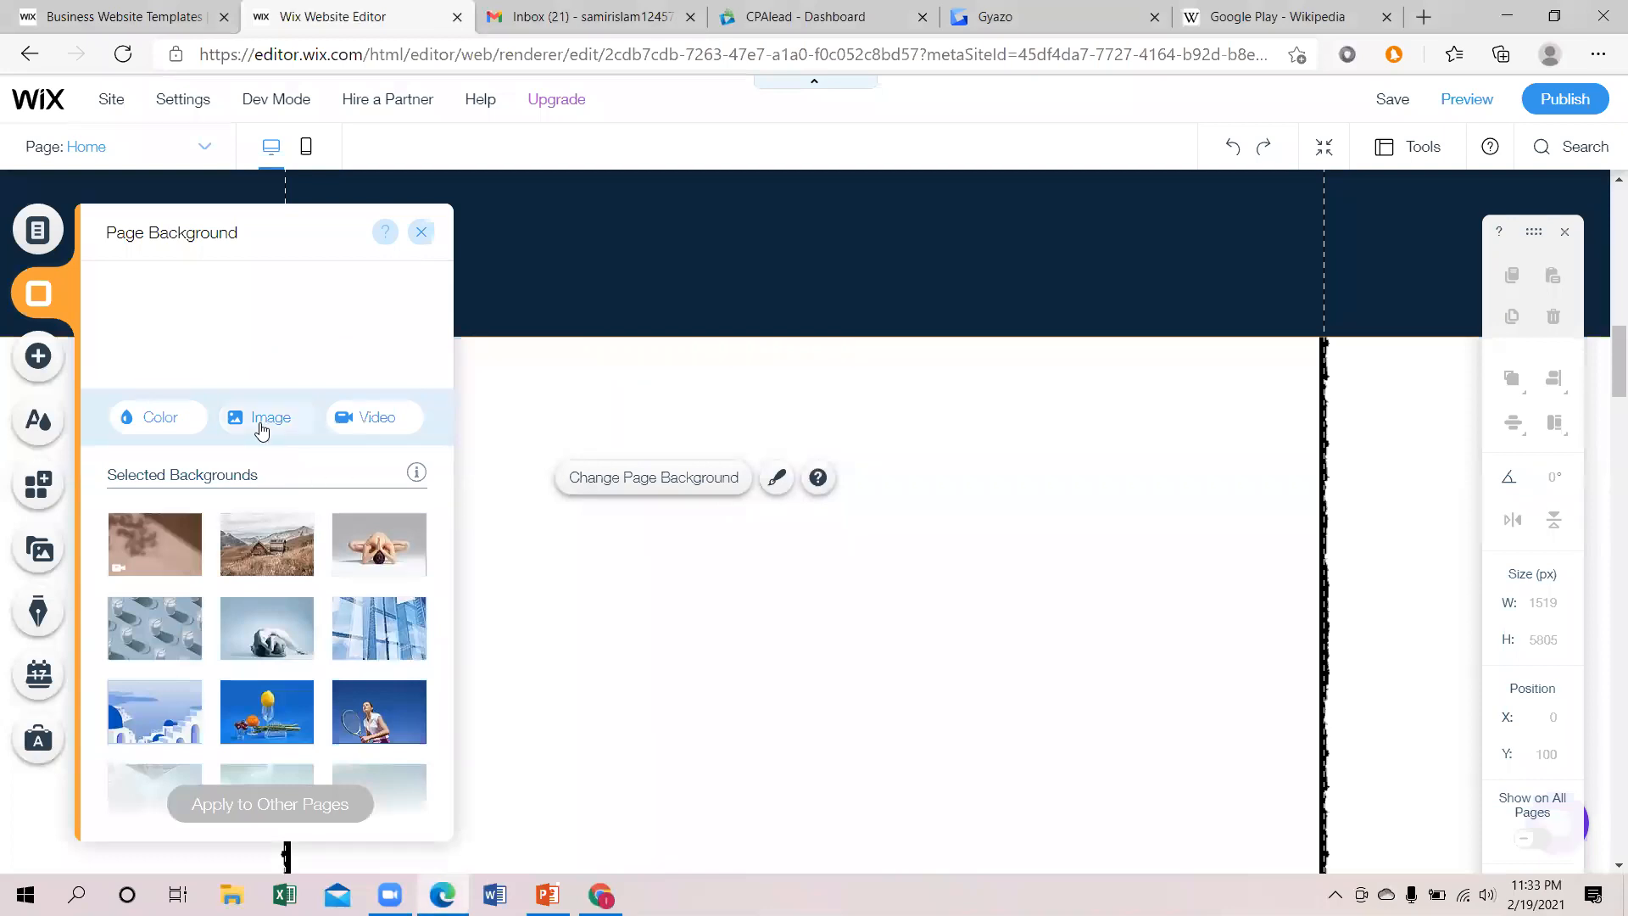
scroll(270, 500, "down", 5)
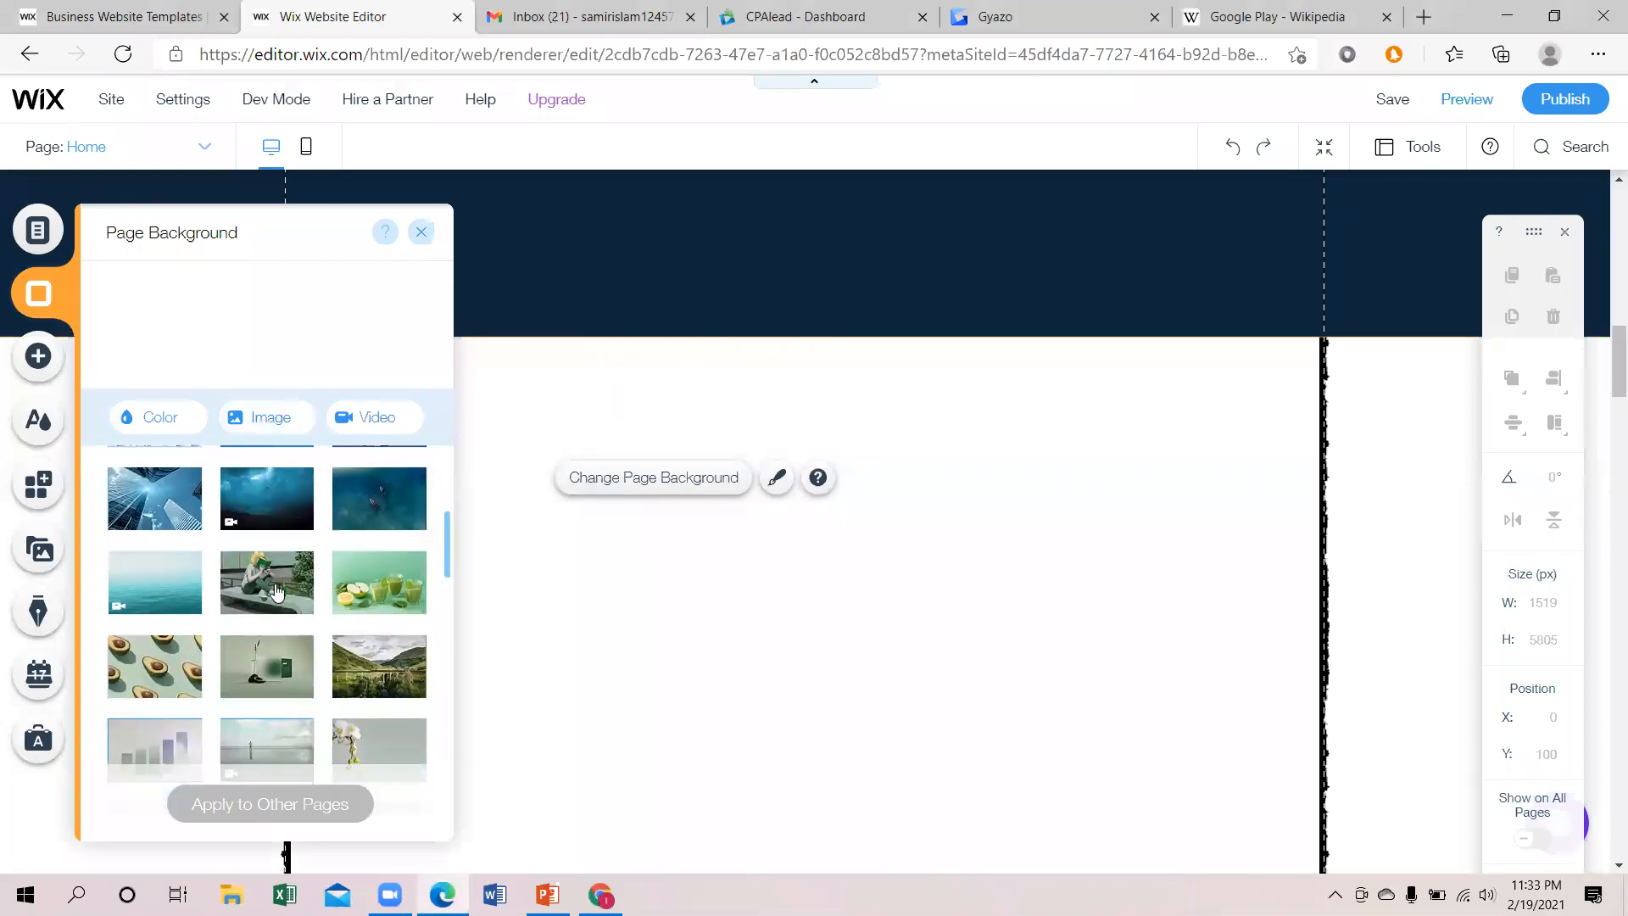
scroll(276, 592, "down", 5)
scroll(276, 591, "up", 7)
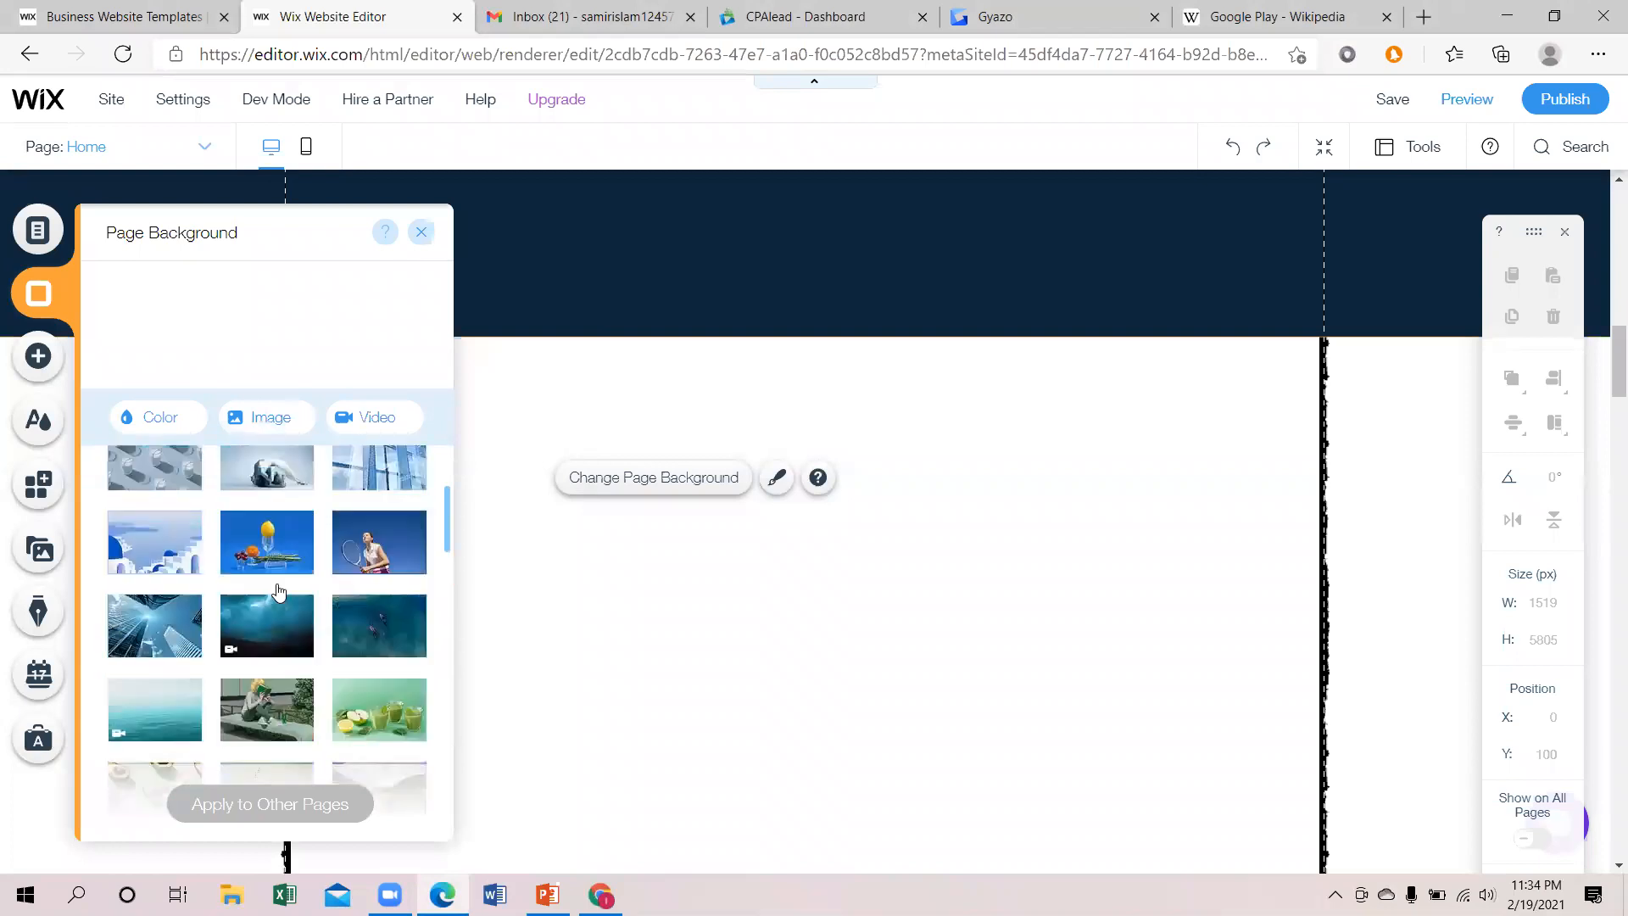
scroll(280, 591, "up", 3)
Step: Open Strip Layouts for the dark strip, showing Center content alignment selected
left_click(421, 232)
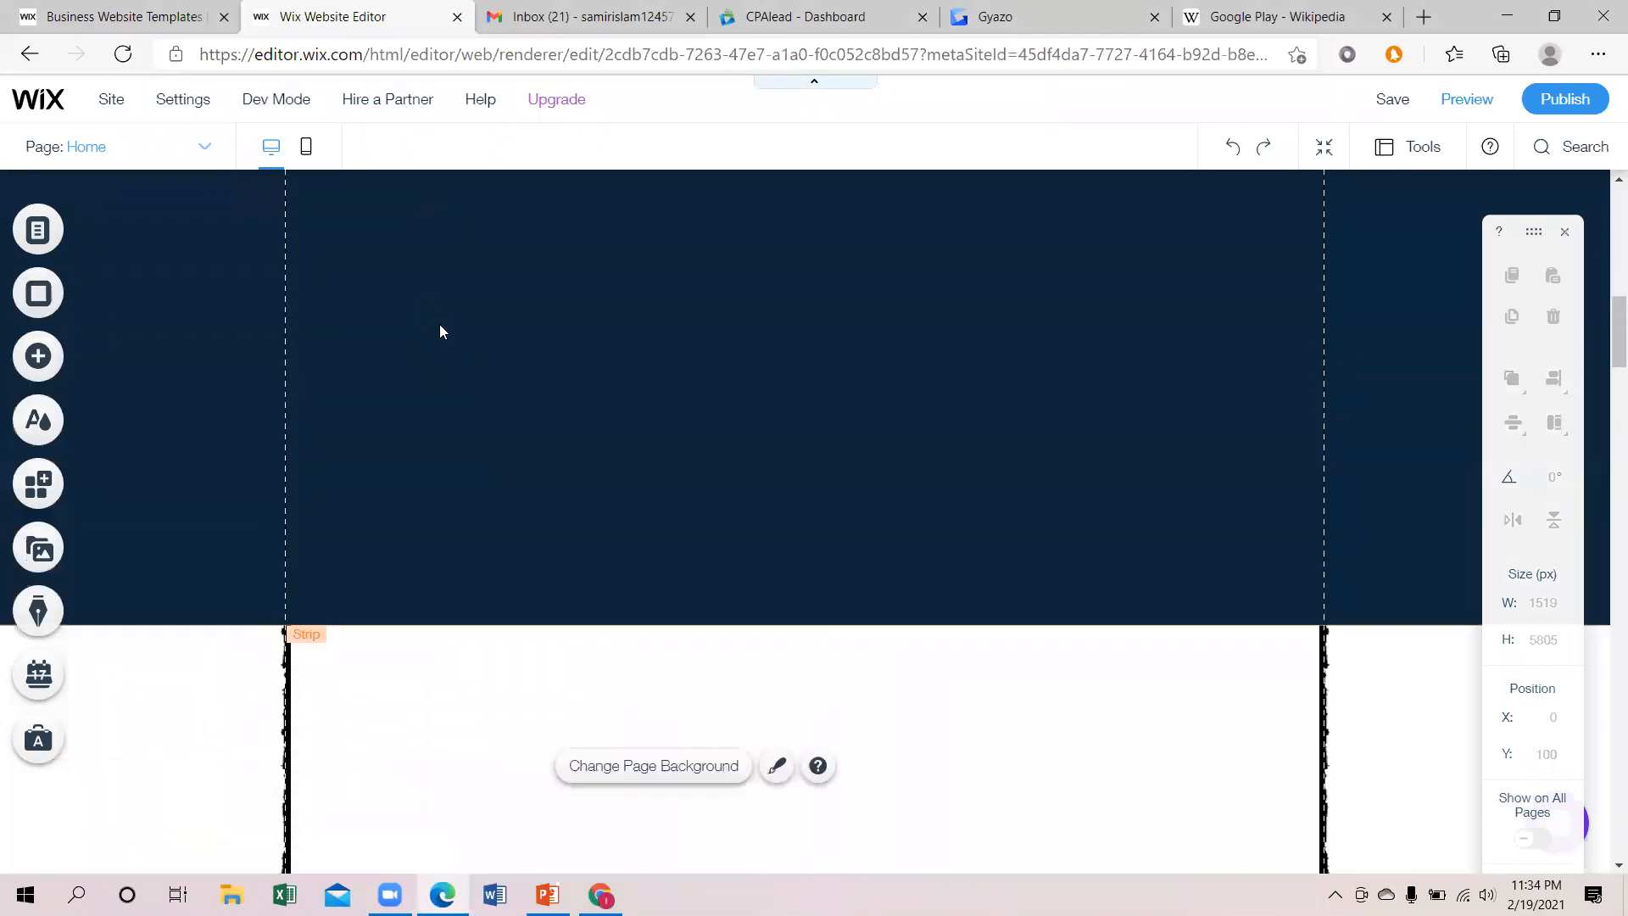
right_click(439, 329)
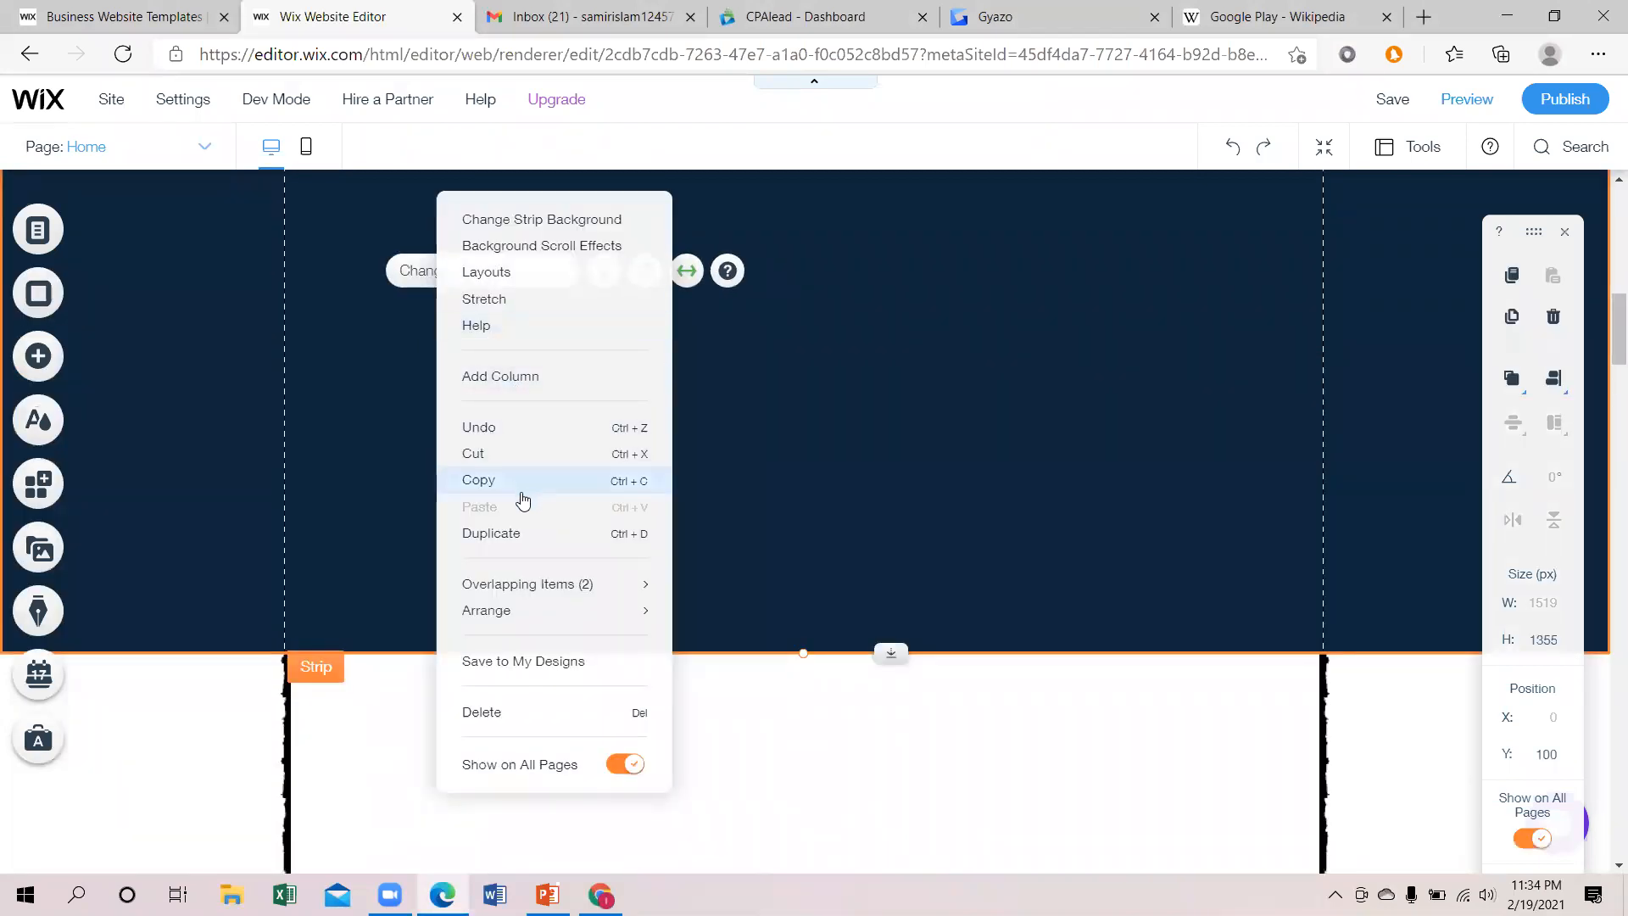
mouse_move(547, 616)
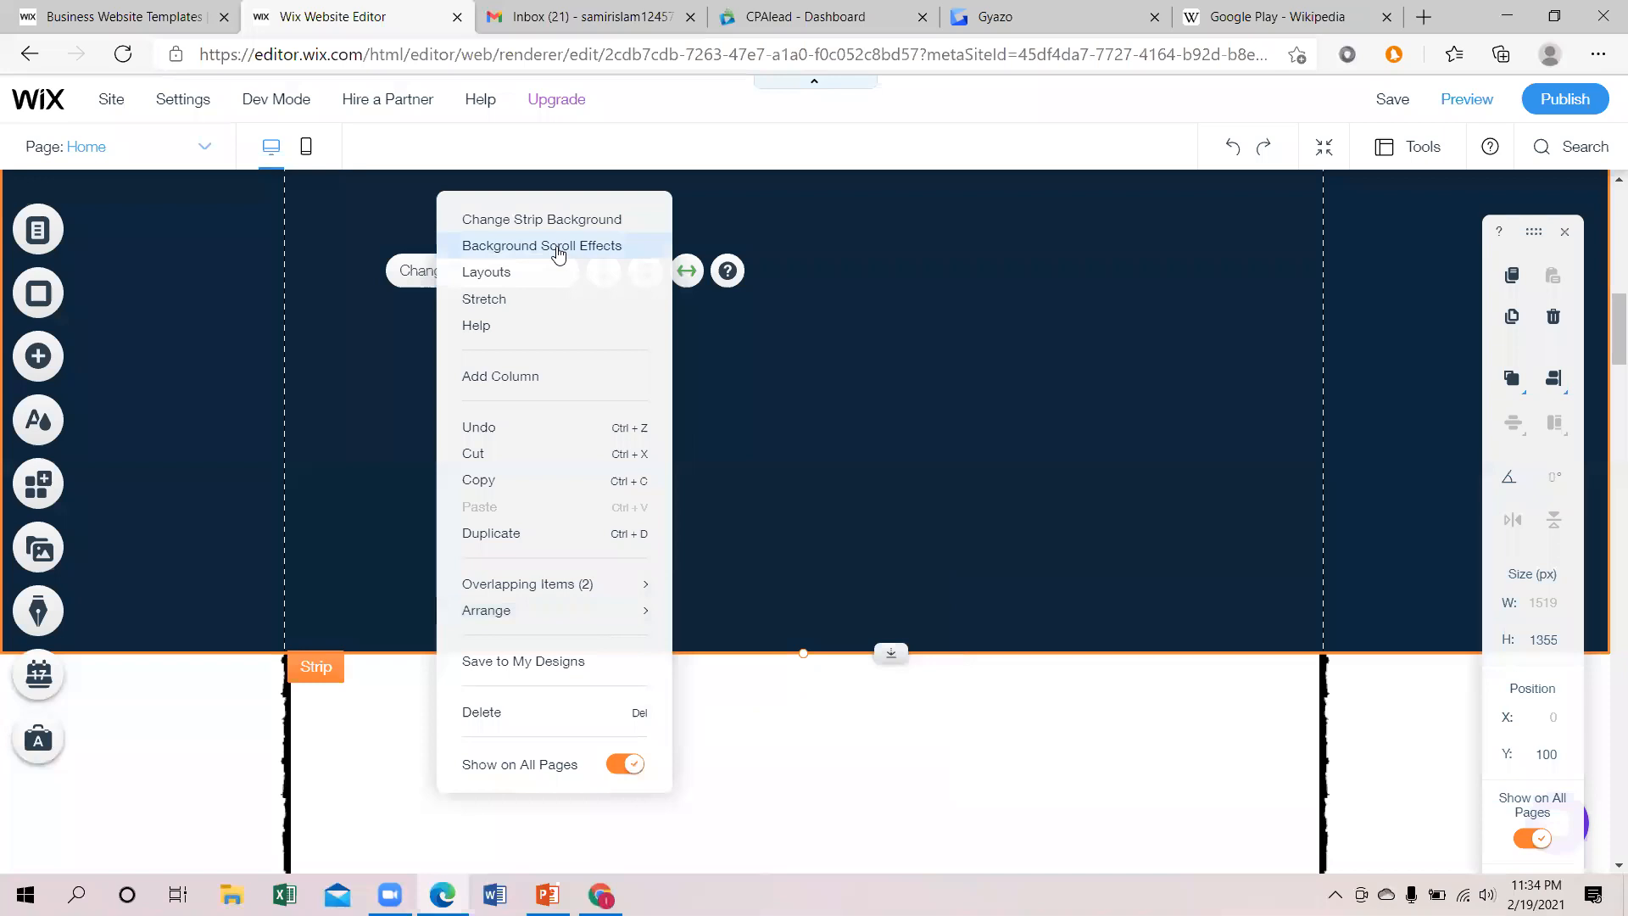
left_click(538, 278)
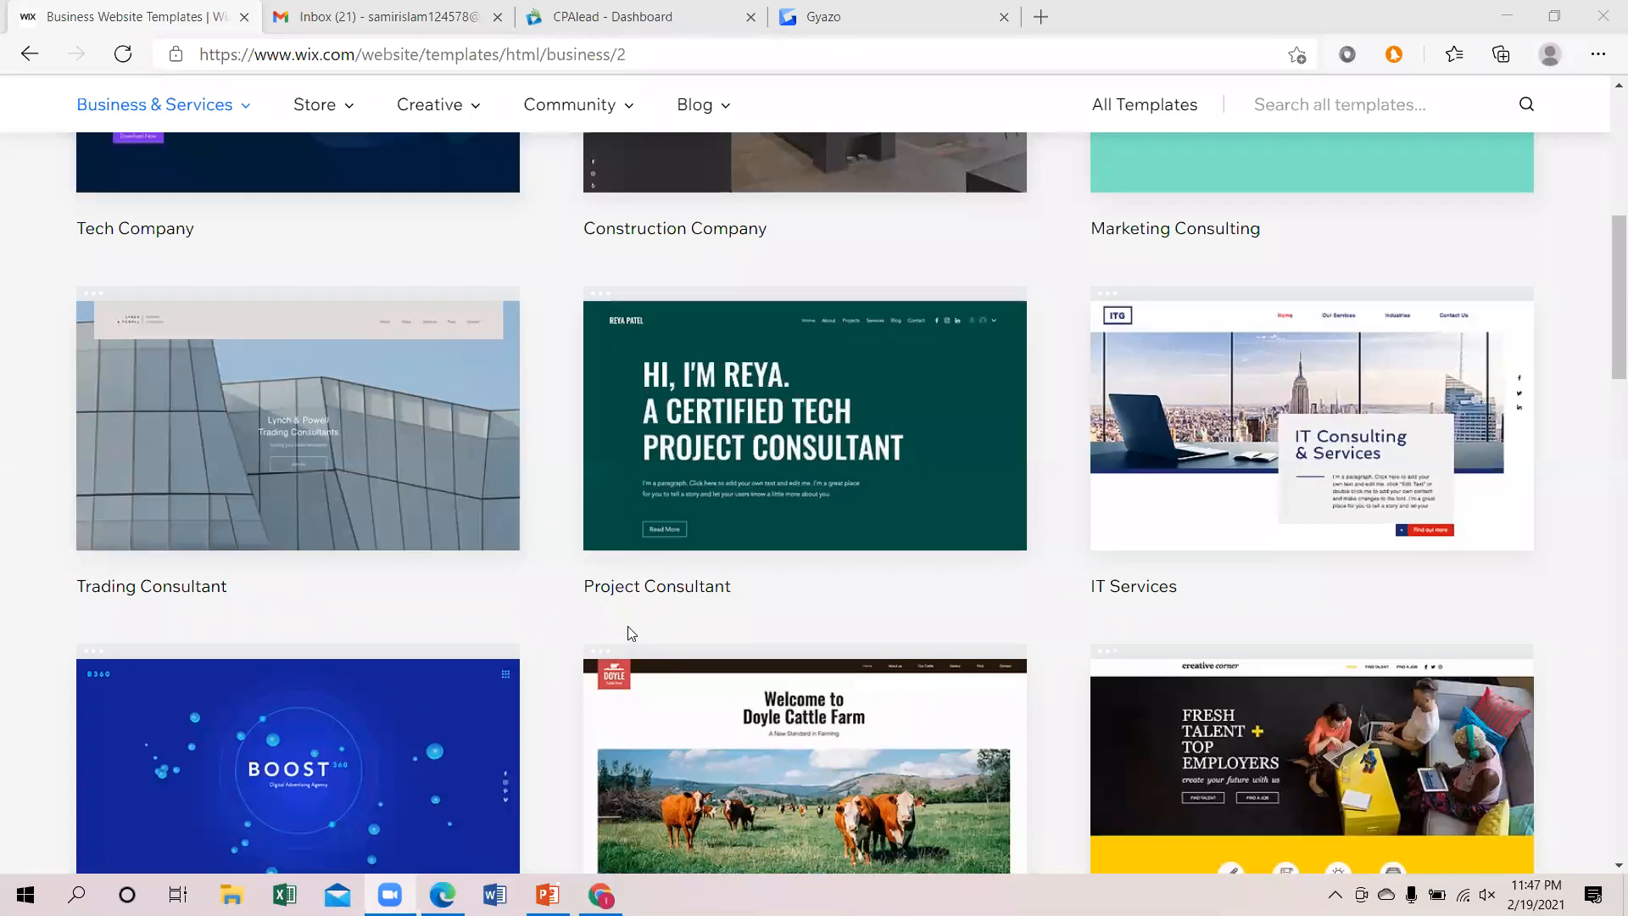
Step: Start editing the Marketing Consulting template from page 2 of the Business Website Templates gallery
scroll(447, 543, "down", 7)
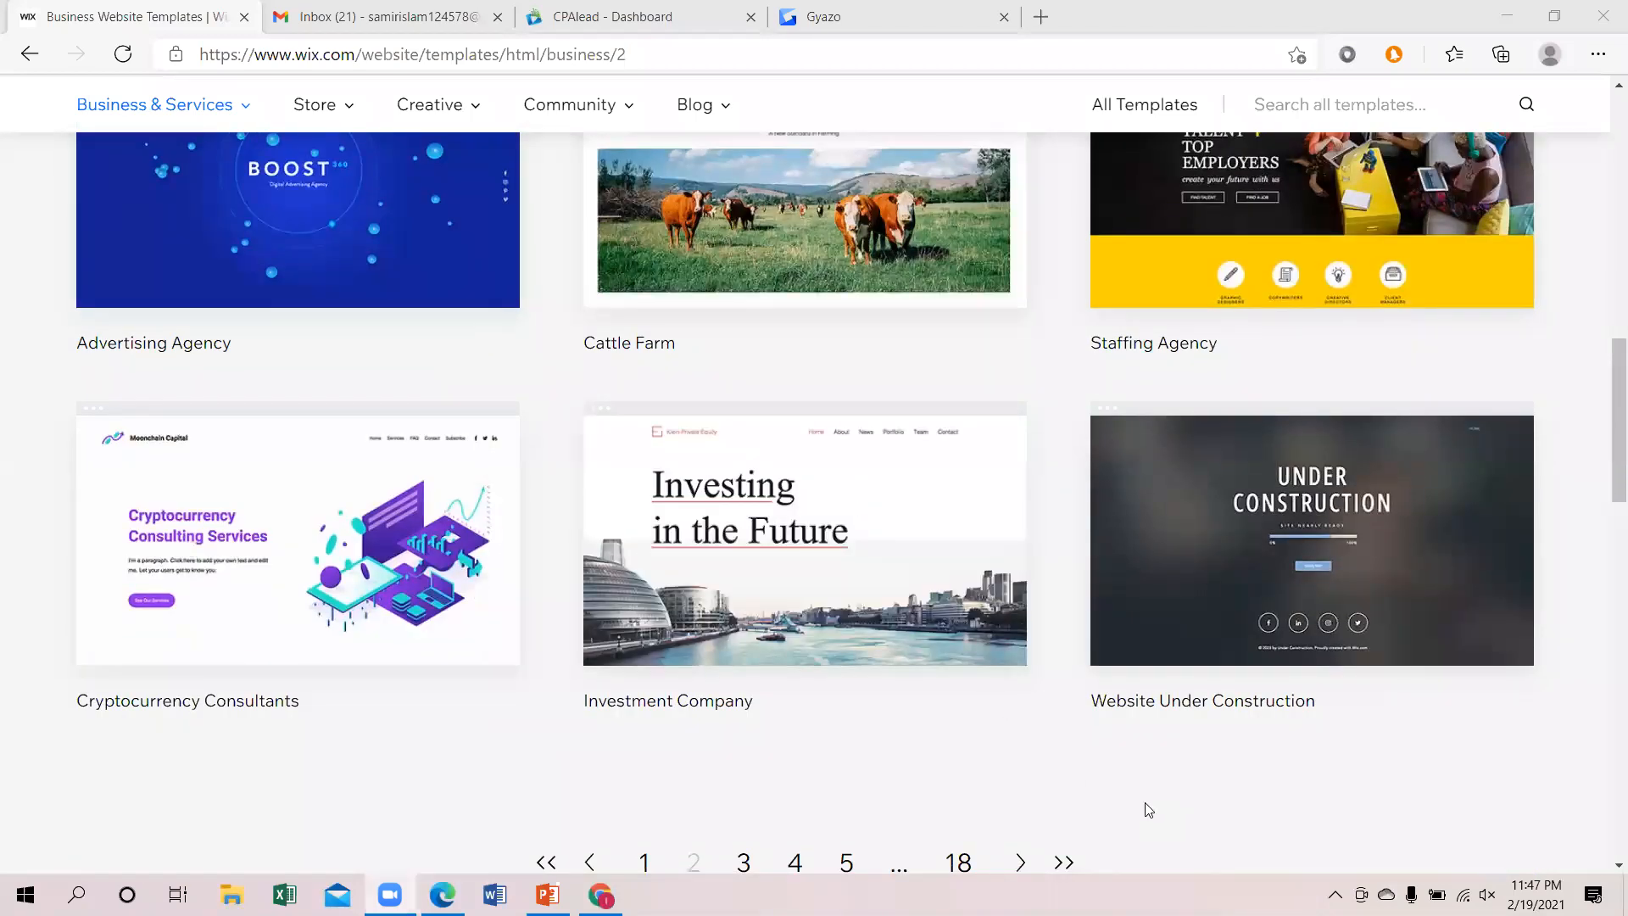
scroll(1145, 806, "down", 4)
scroll(1144, 802, "up", 3)
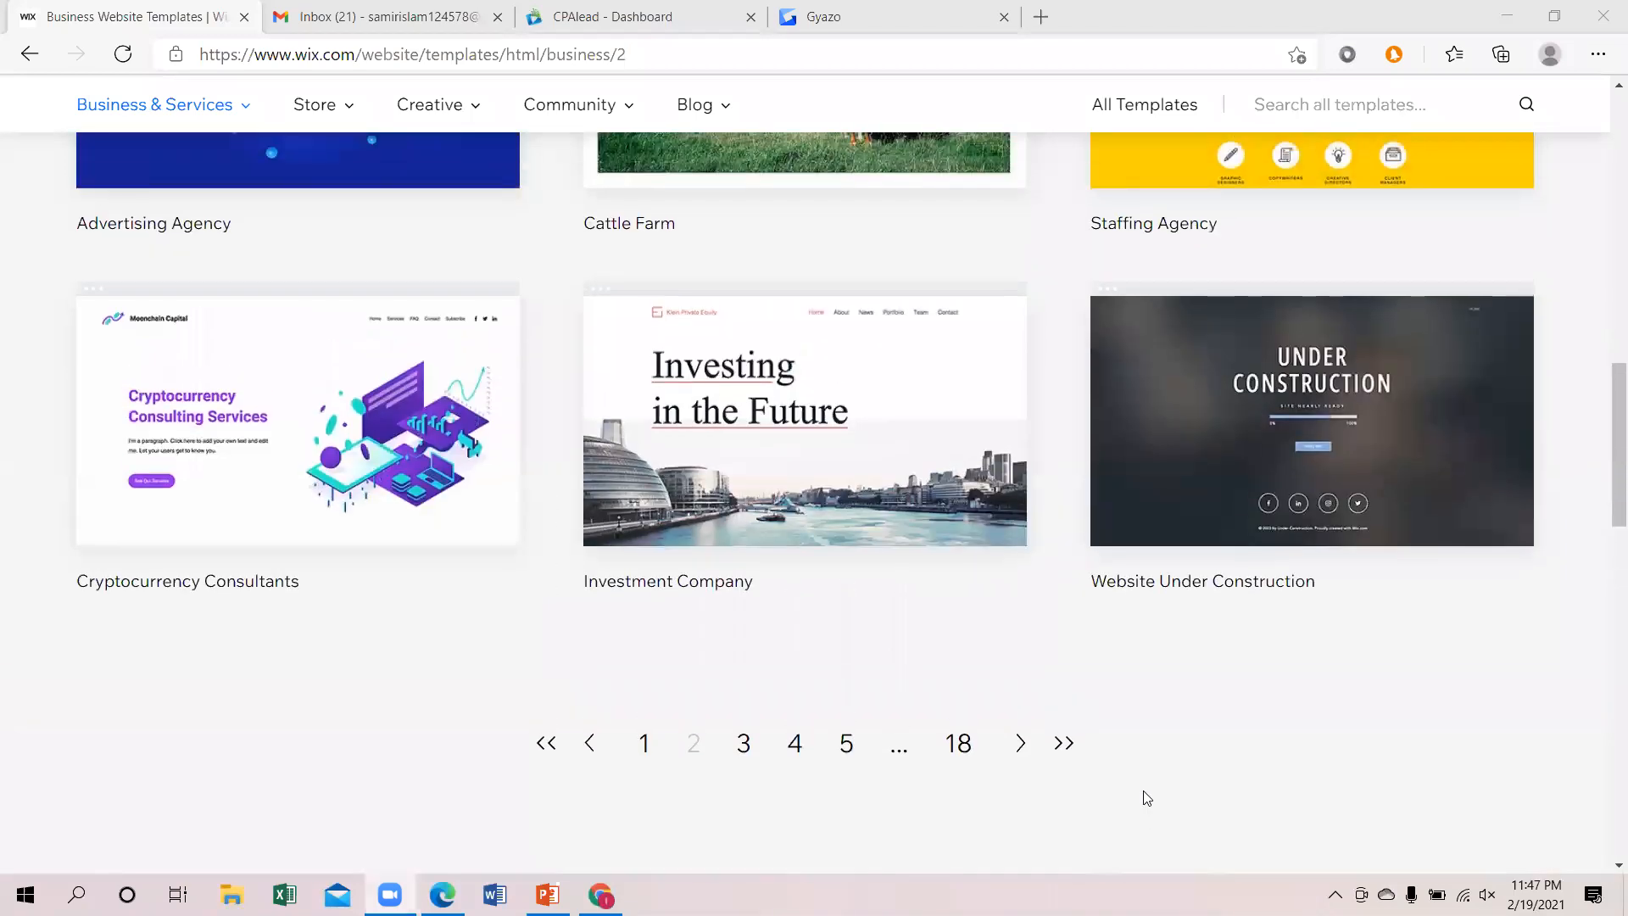
scroll(1487, 594, "up", 11)
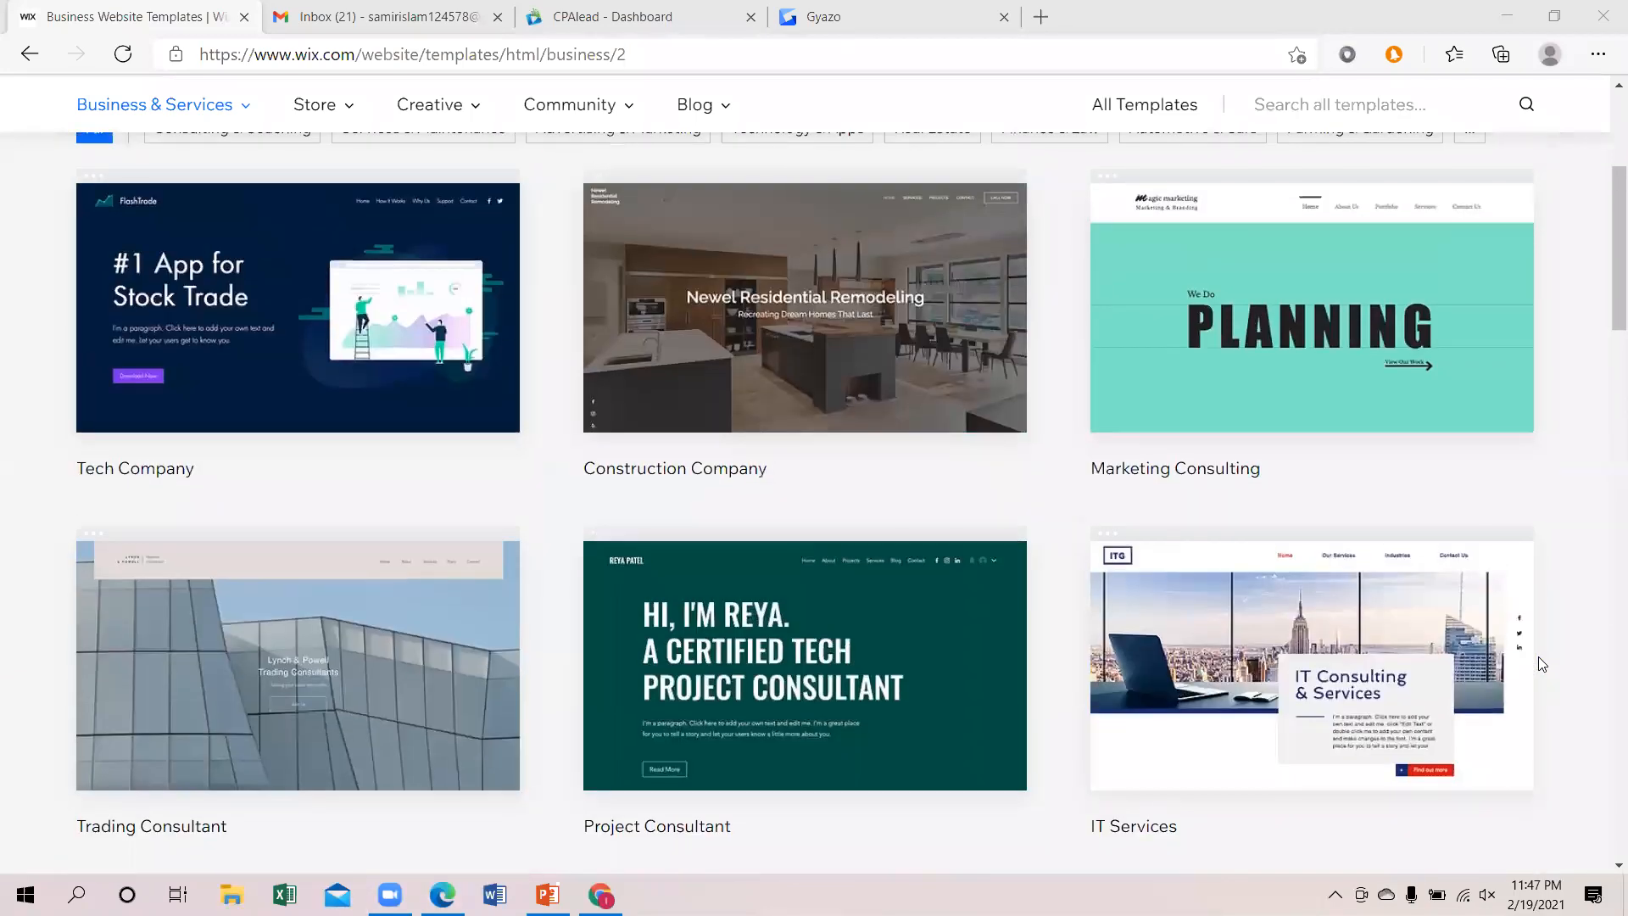
scroll(1540, 656, "up", 1)
scroll(1540, 656, "down", 1)
mouse_move(1428, 691)
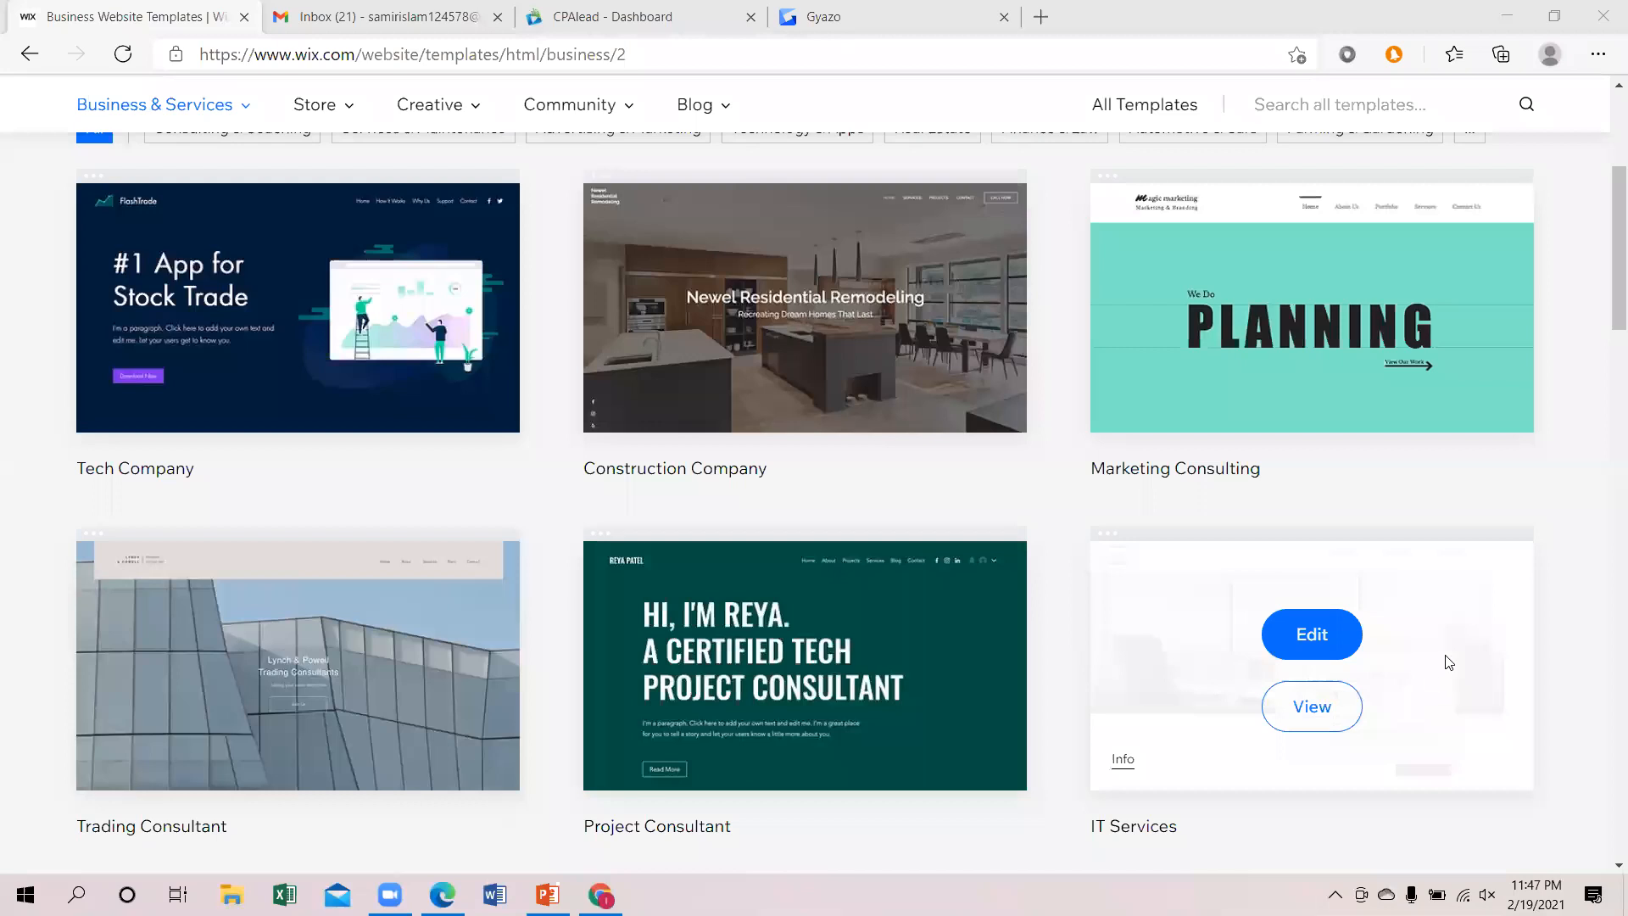
scroll(1451, 630, "up", 3)
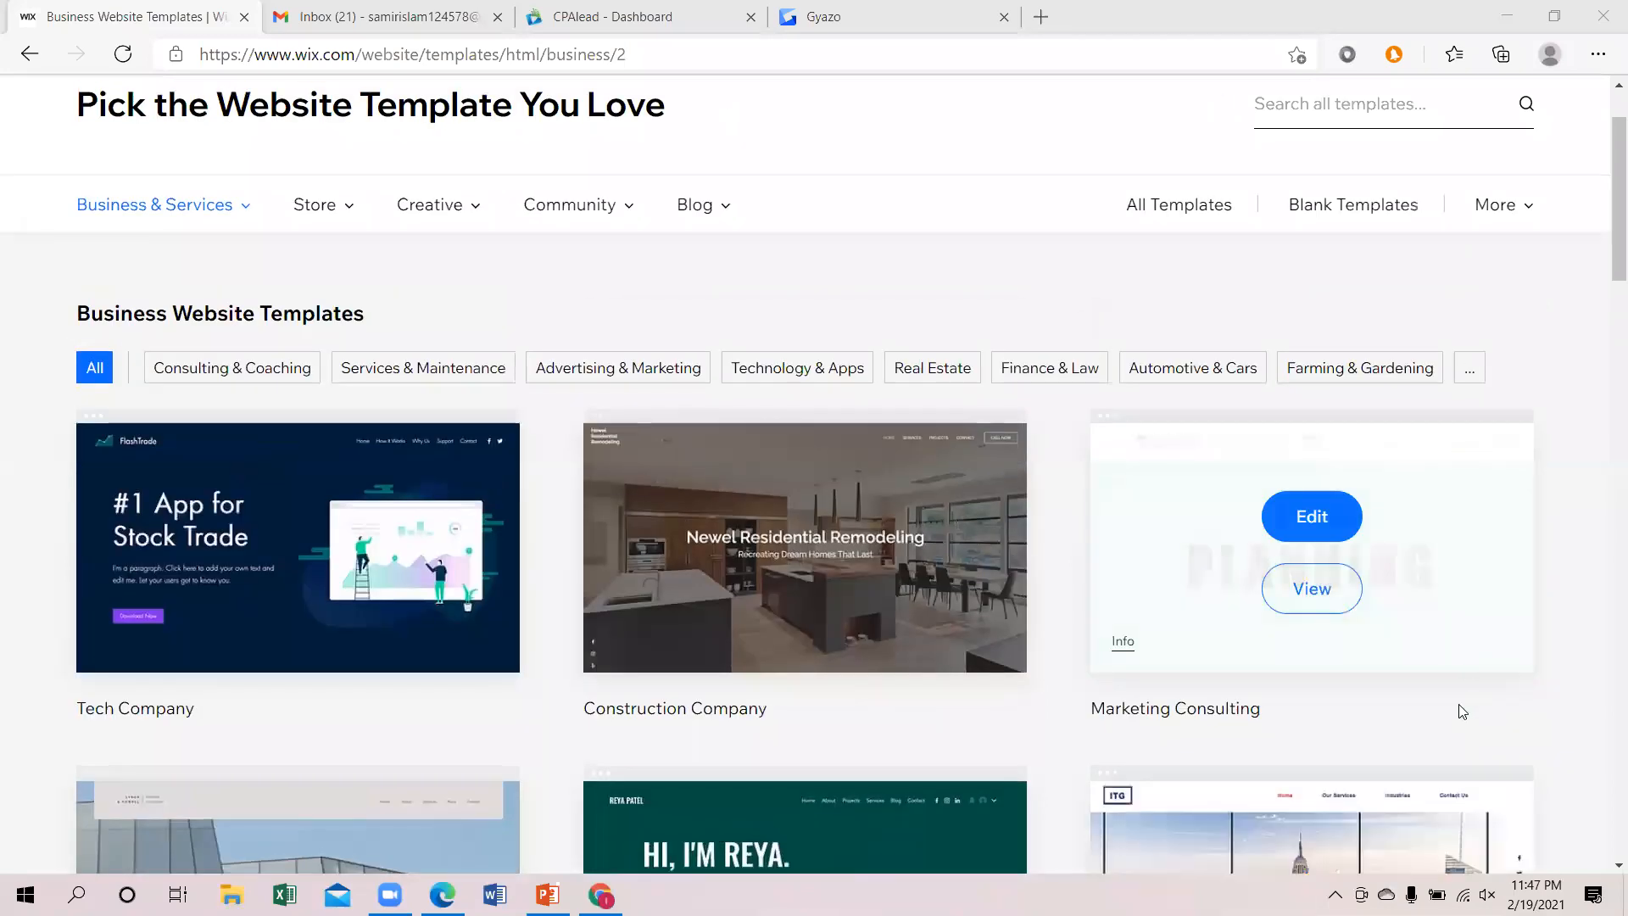
left_click(1312, 517)
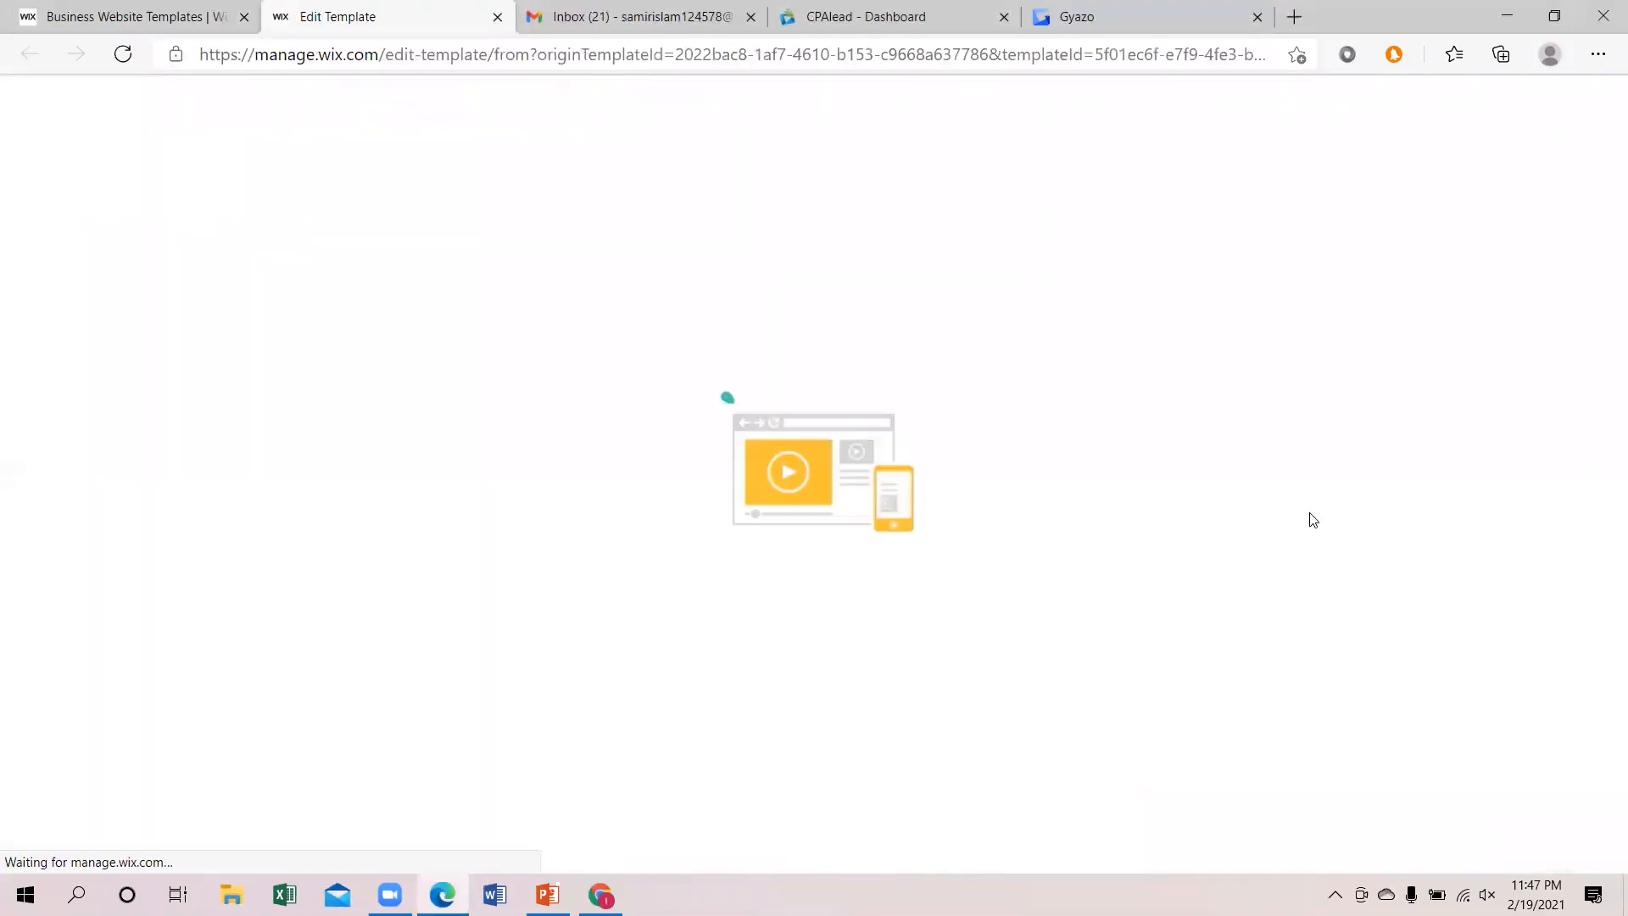
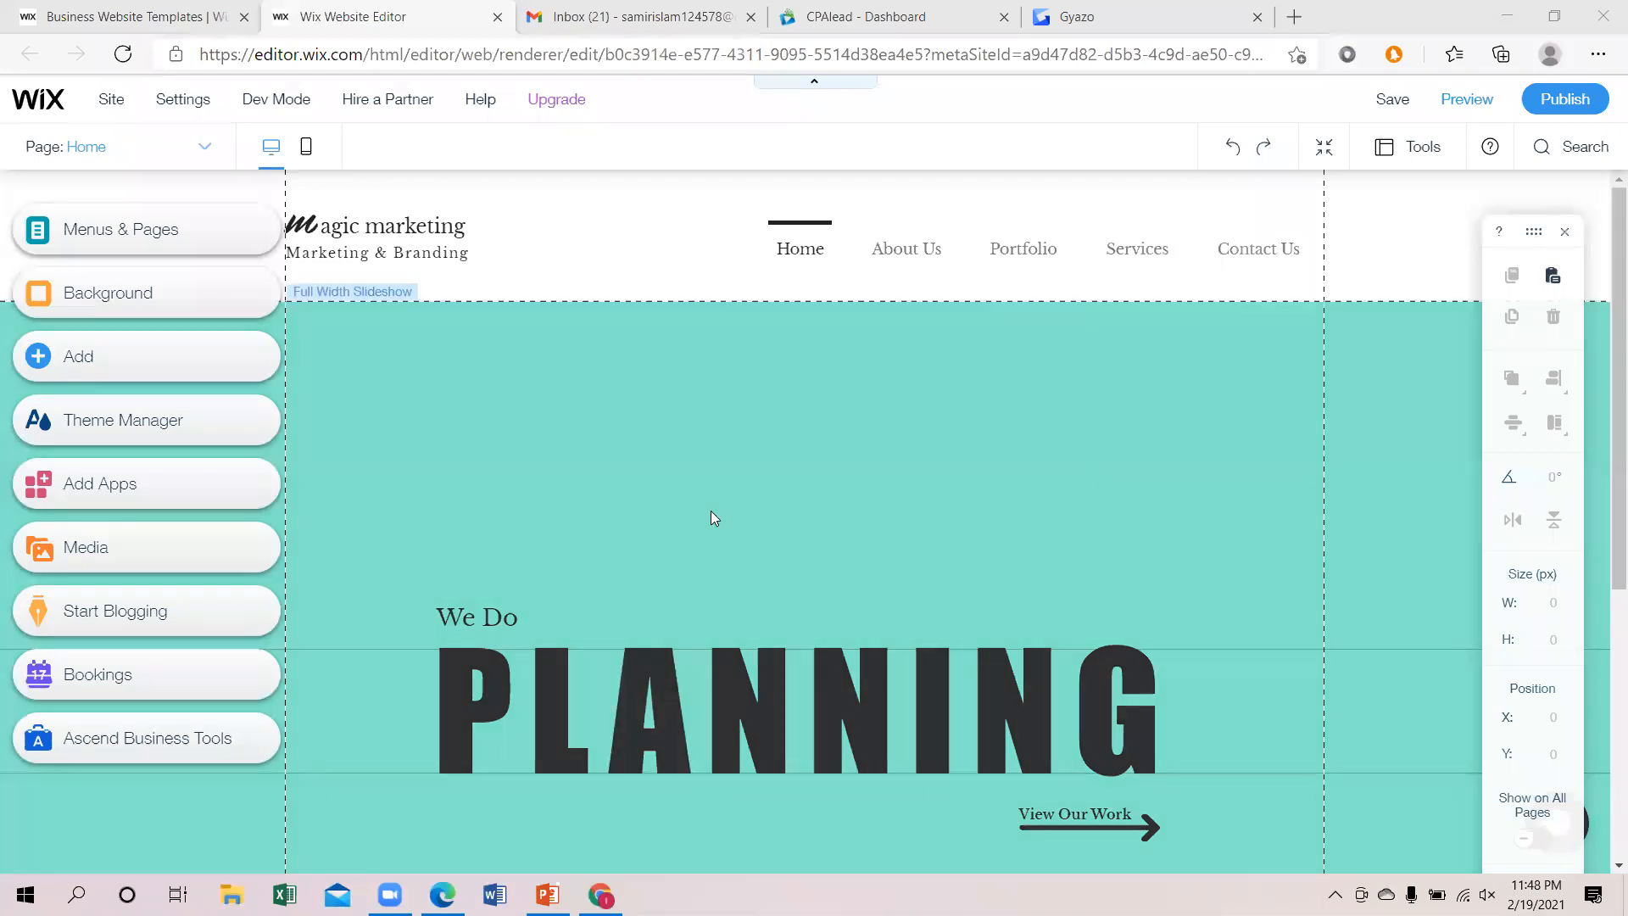
Step: Look over the Magic Marketing template, then return to the Business Website Templates gallery
scroll(769, 406, "down", 5)
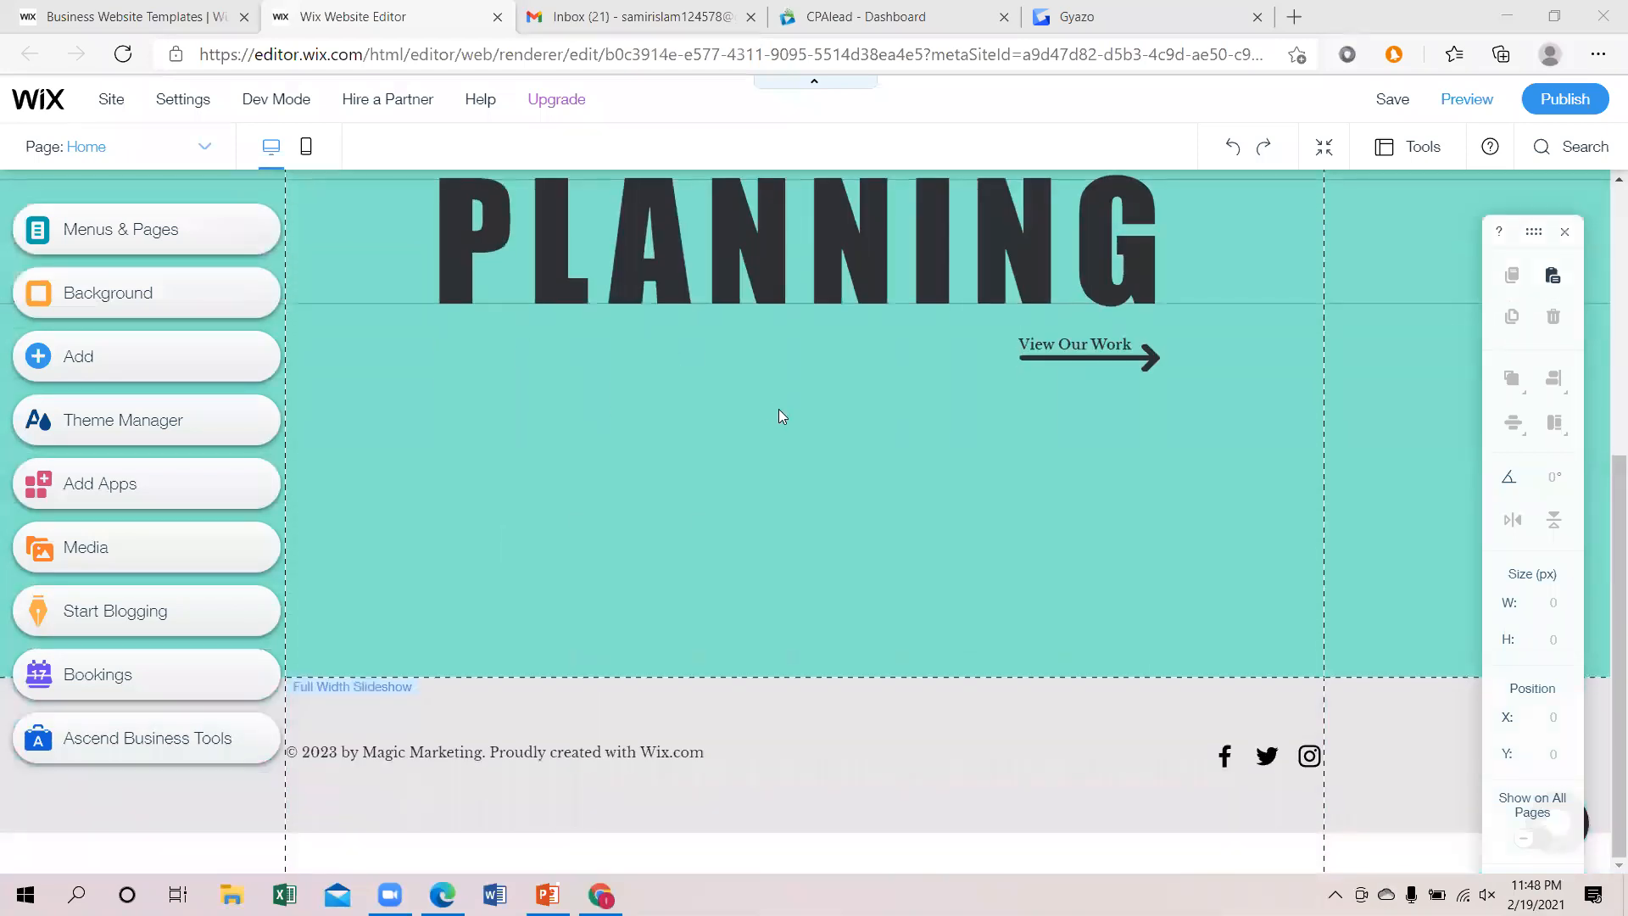
scroll(900, 525, "up", 5)
scroll(900, 526, "down", 5)
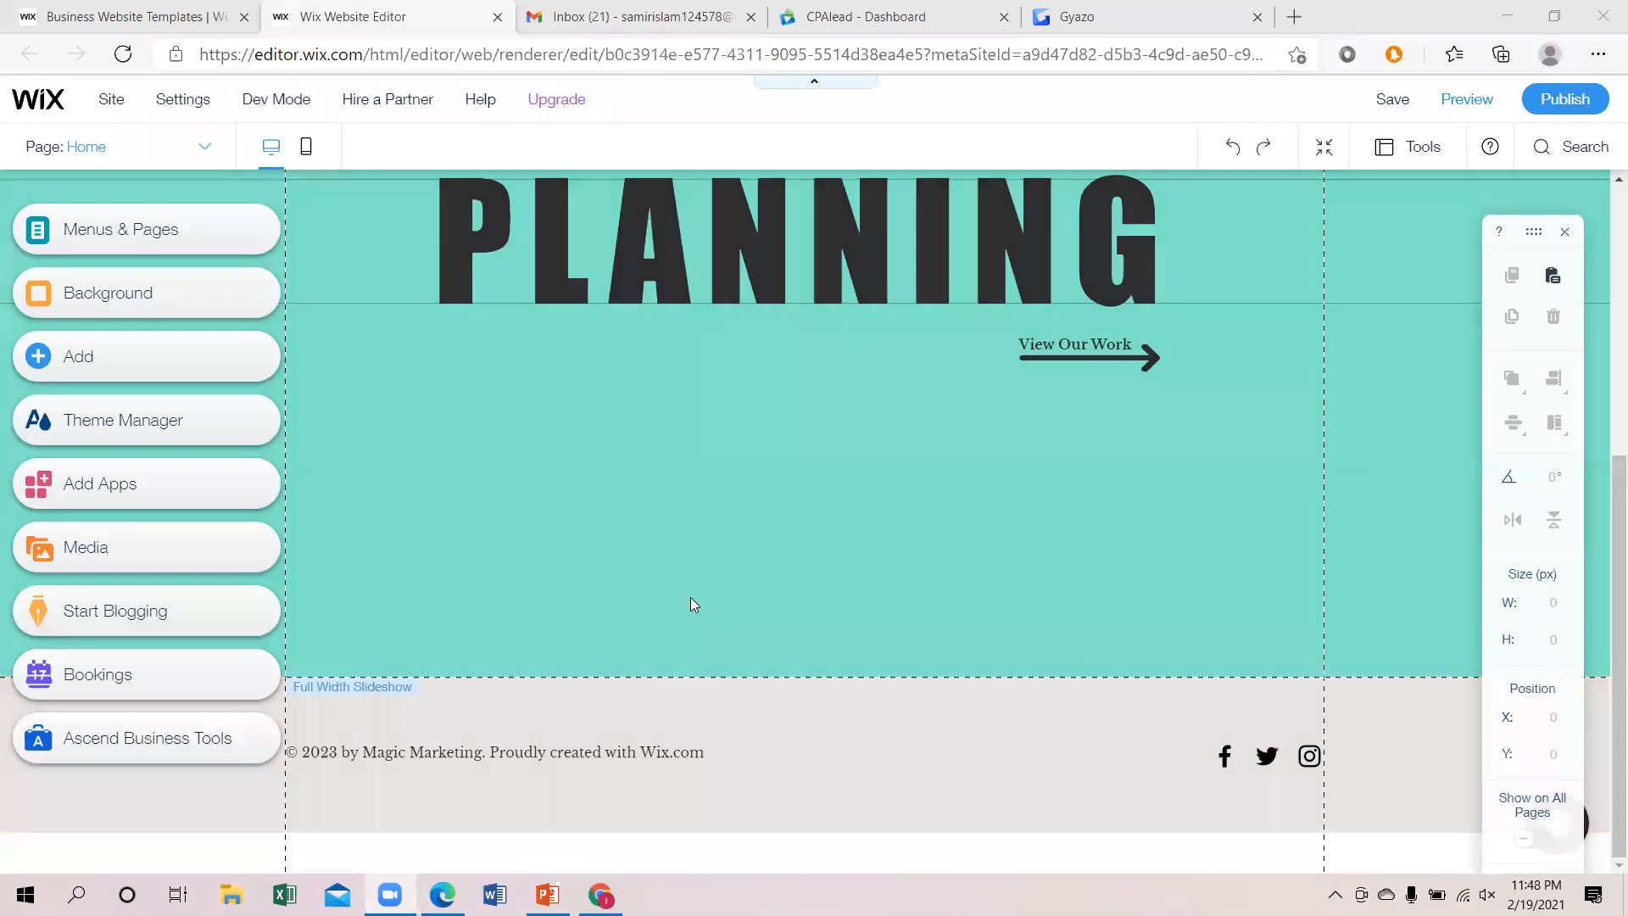
scroll(691, 597, "up", 4)
scroll(690, 597, "up", 2)
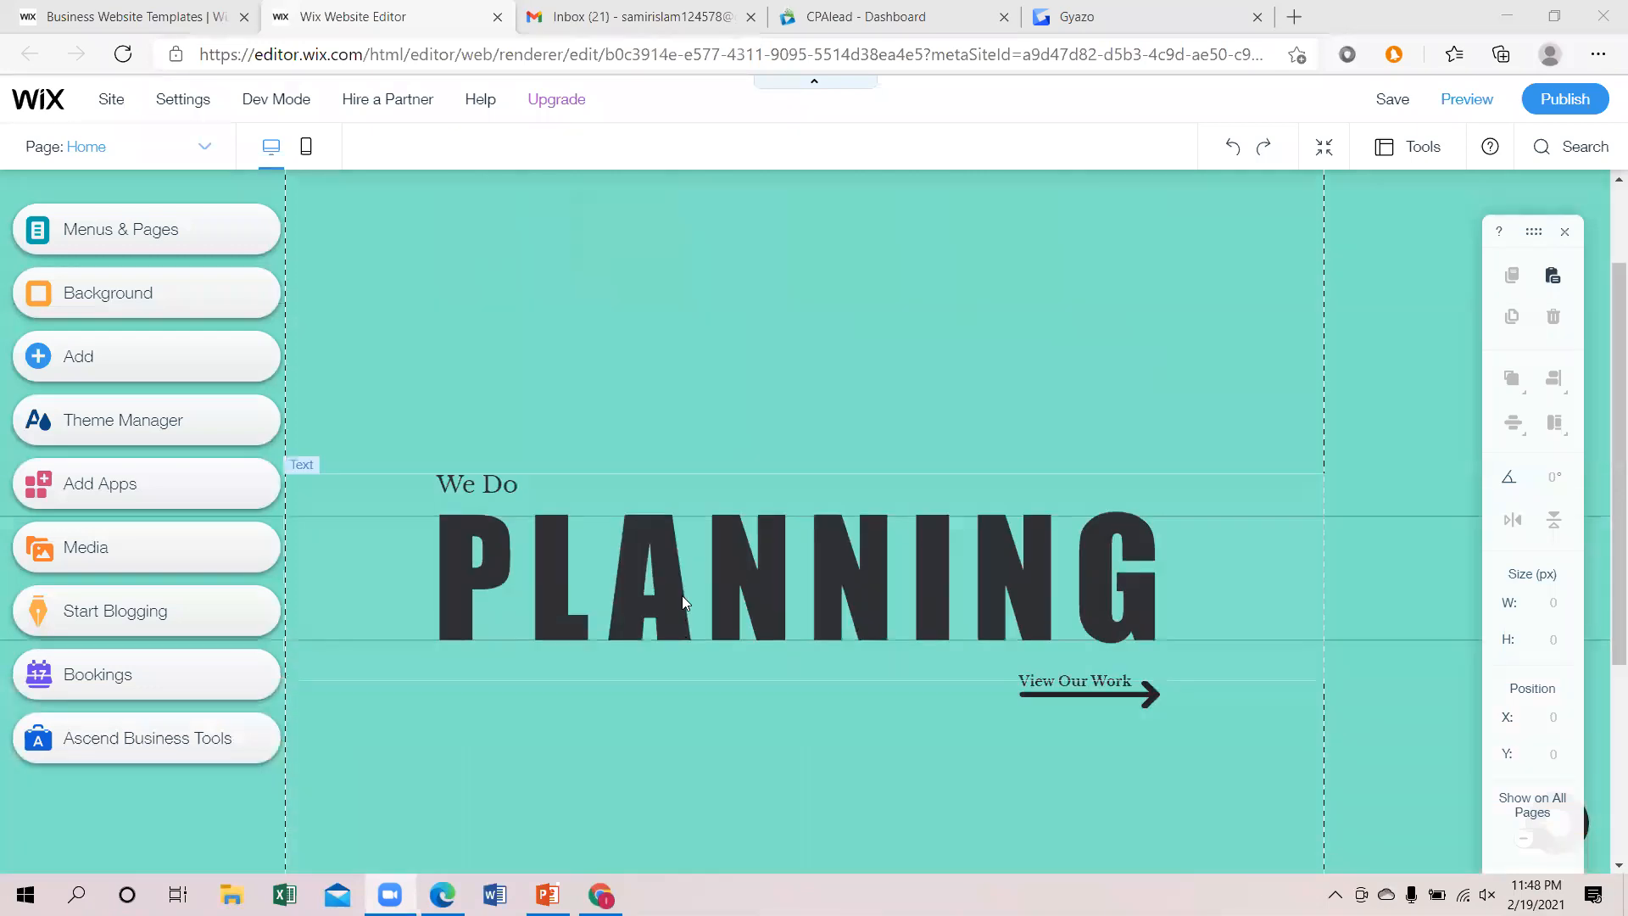
scroll(827, 669, "down", 3)
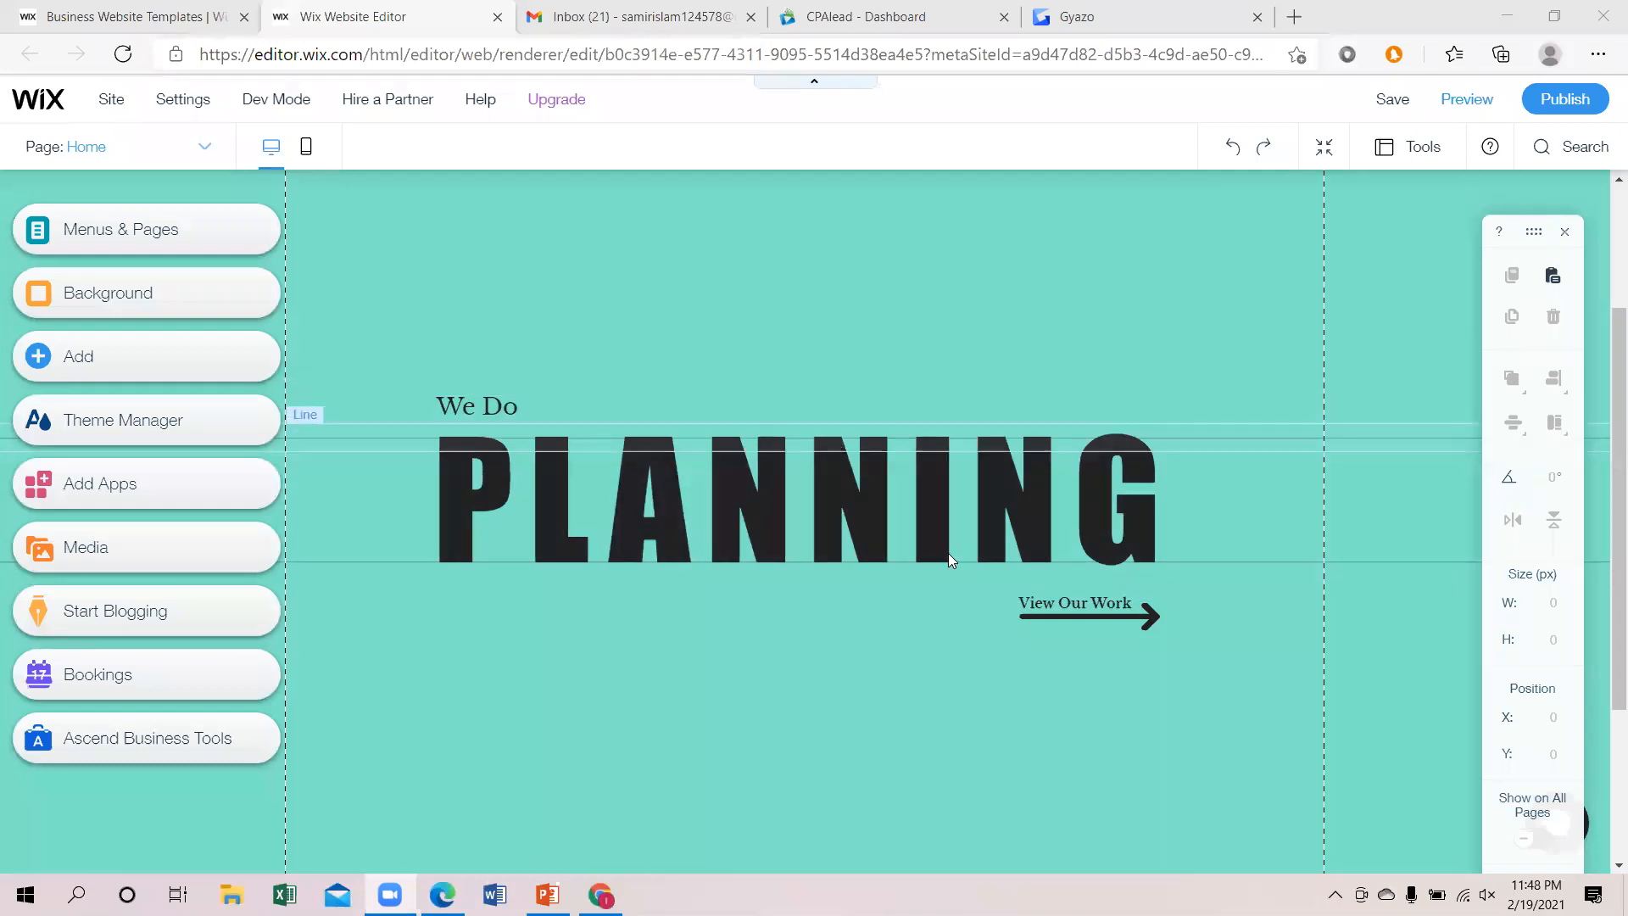
scroll(1019, 676, "down", 1)
scroll(1019, 676, "down", 2)
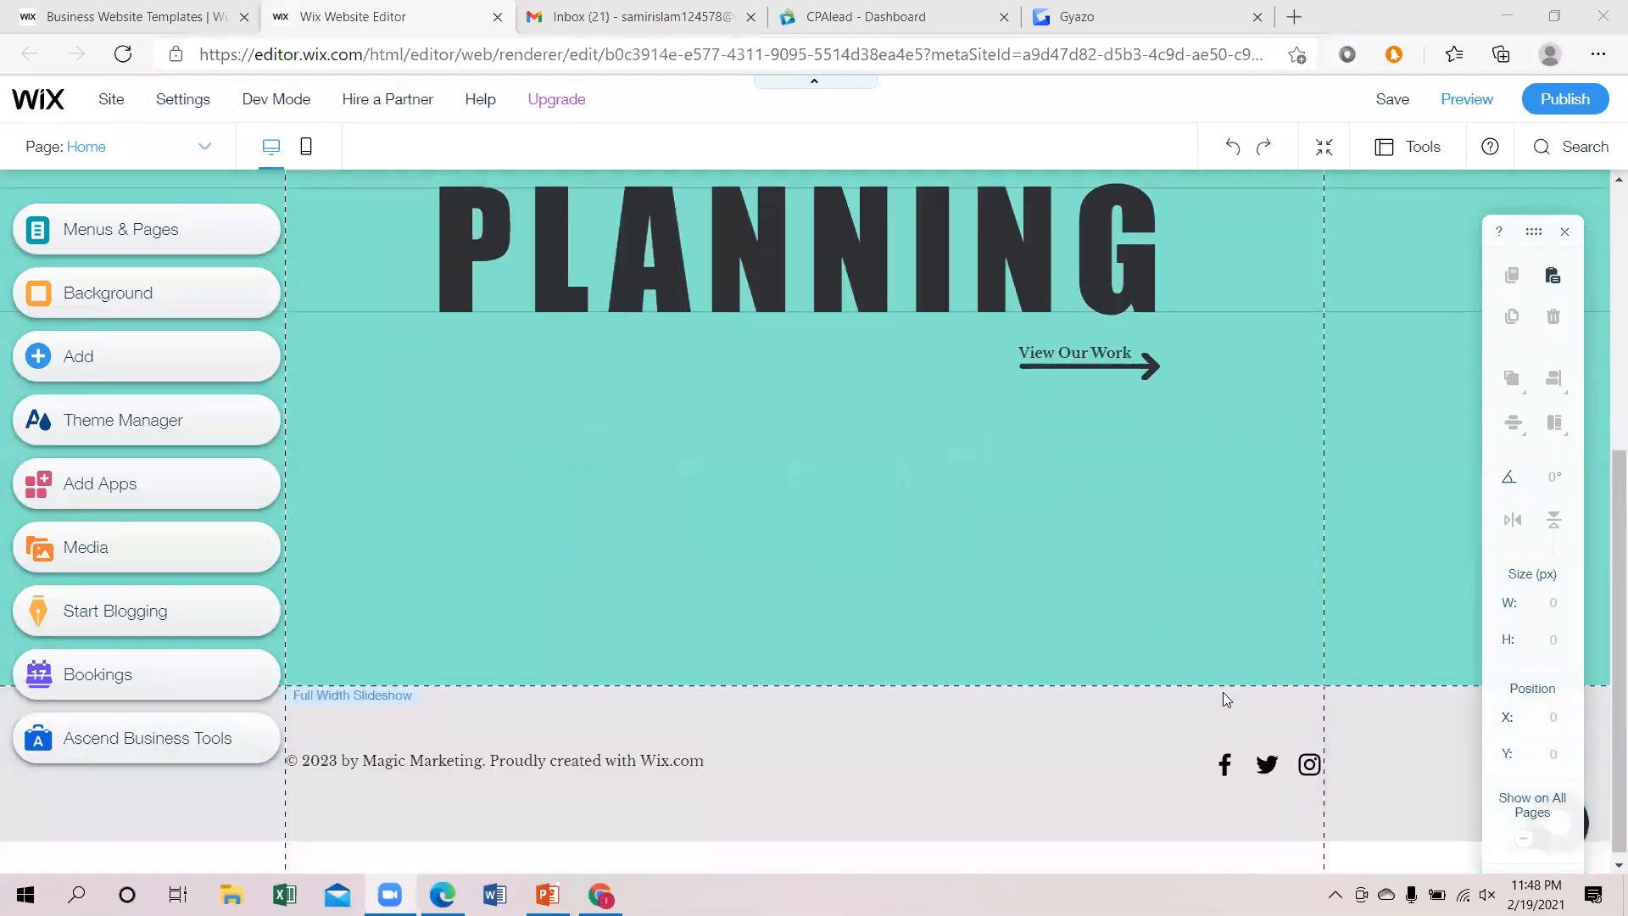
scroll(916, 700, "up", 6)
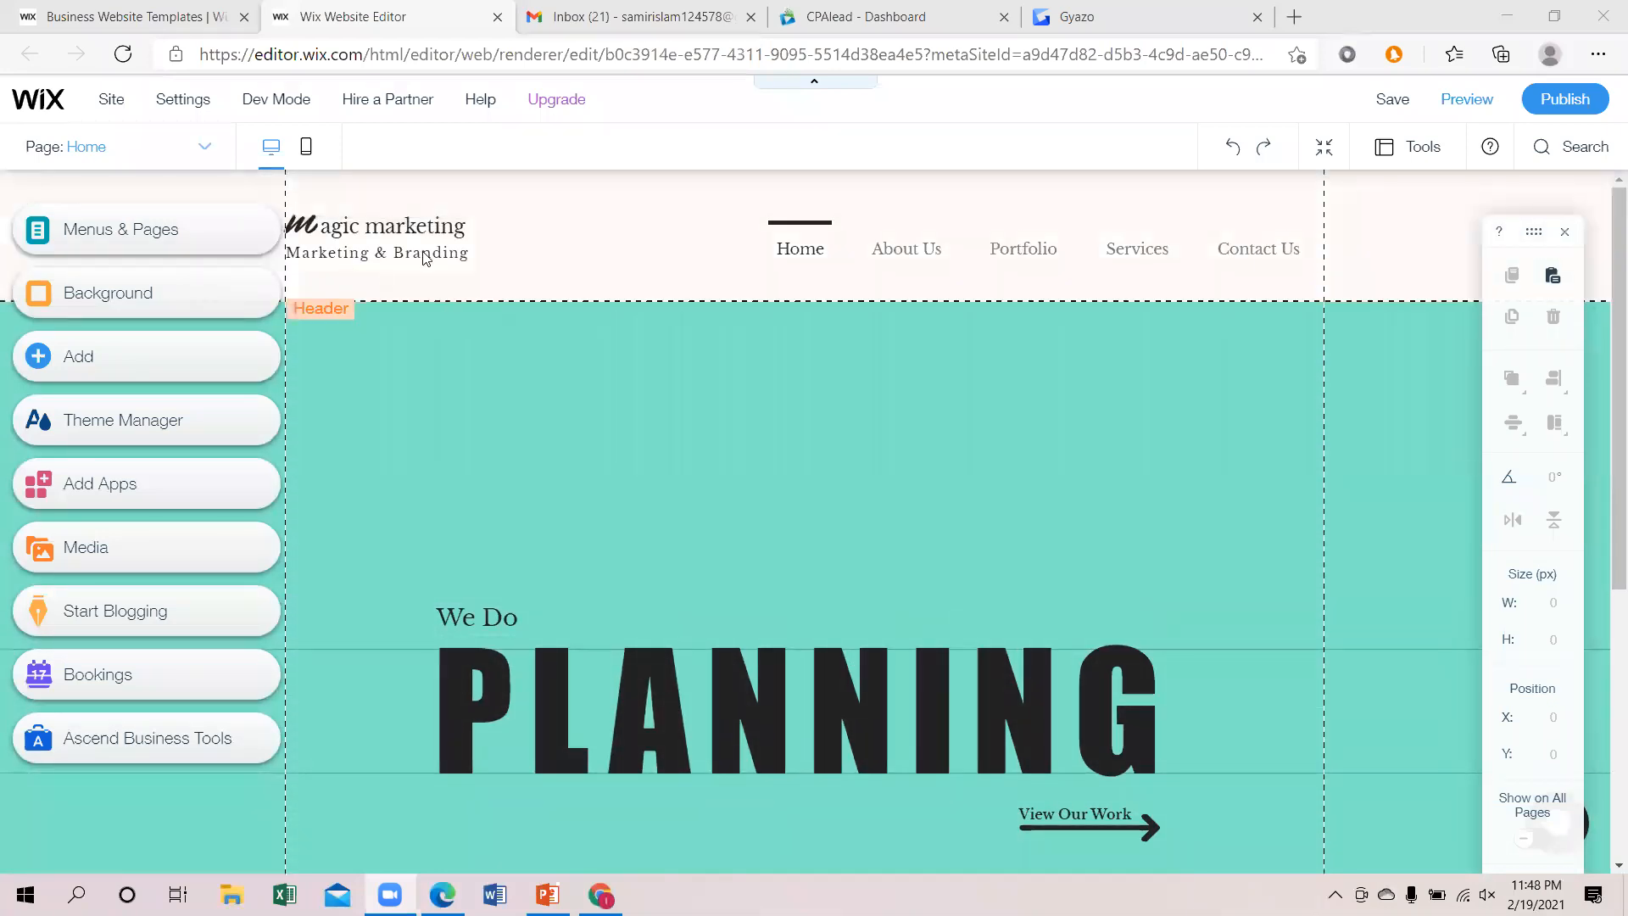
left_click(150, 10)
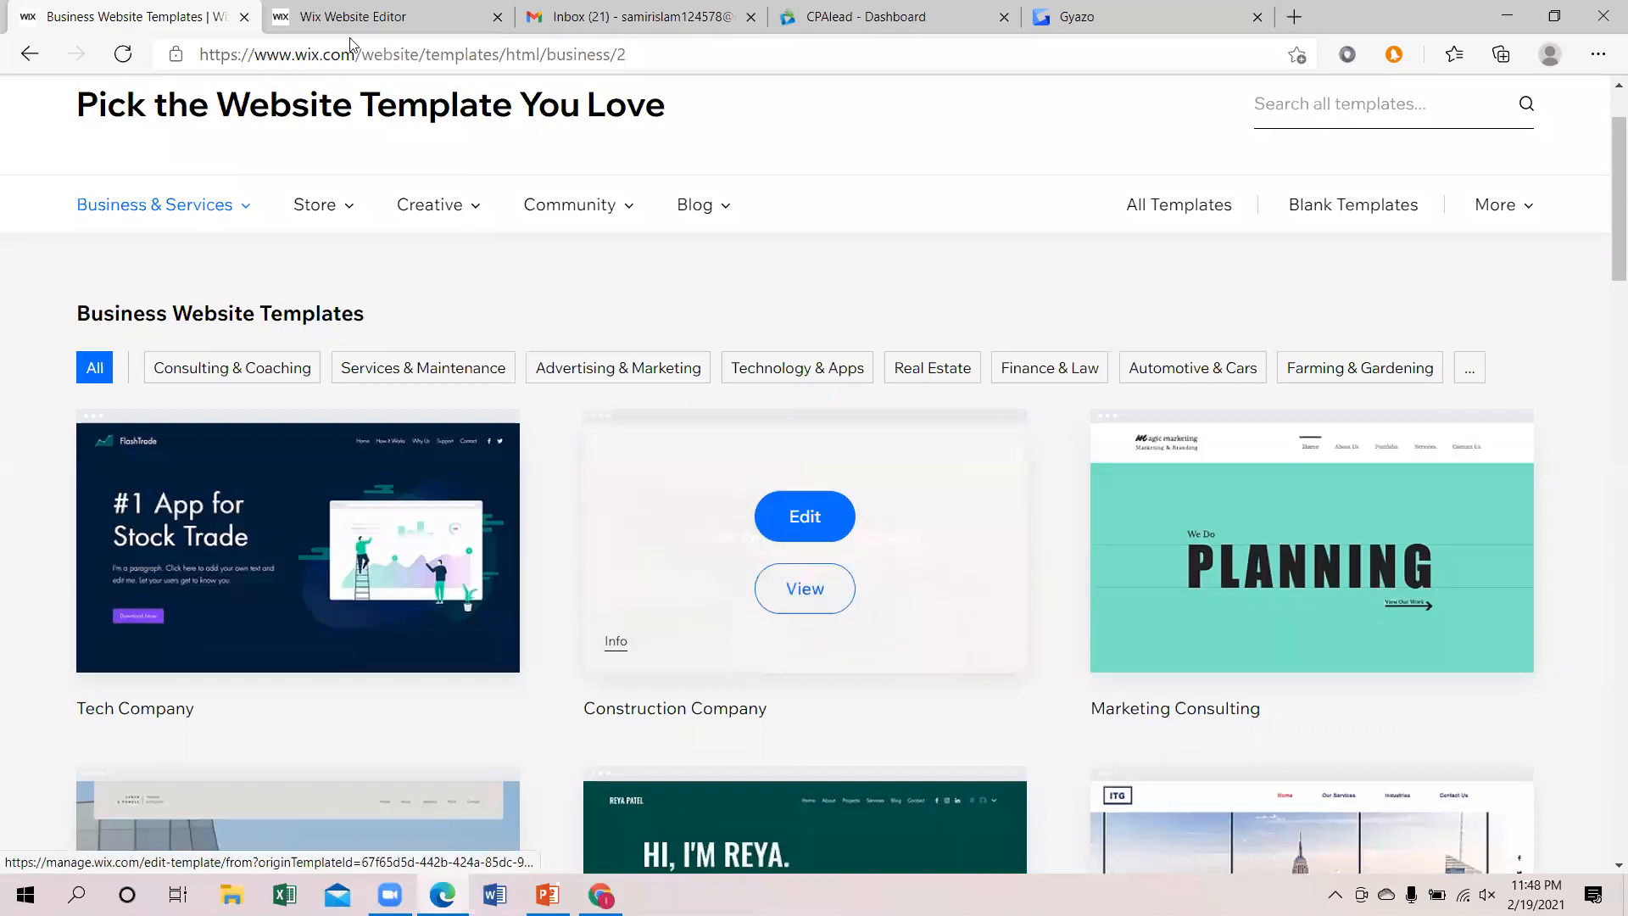
Step: Edit the Construction Company template, loading the Newel Residential Remodeling home page
left_click(806, 520)
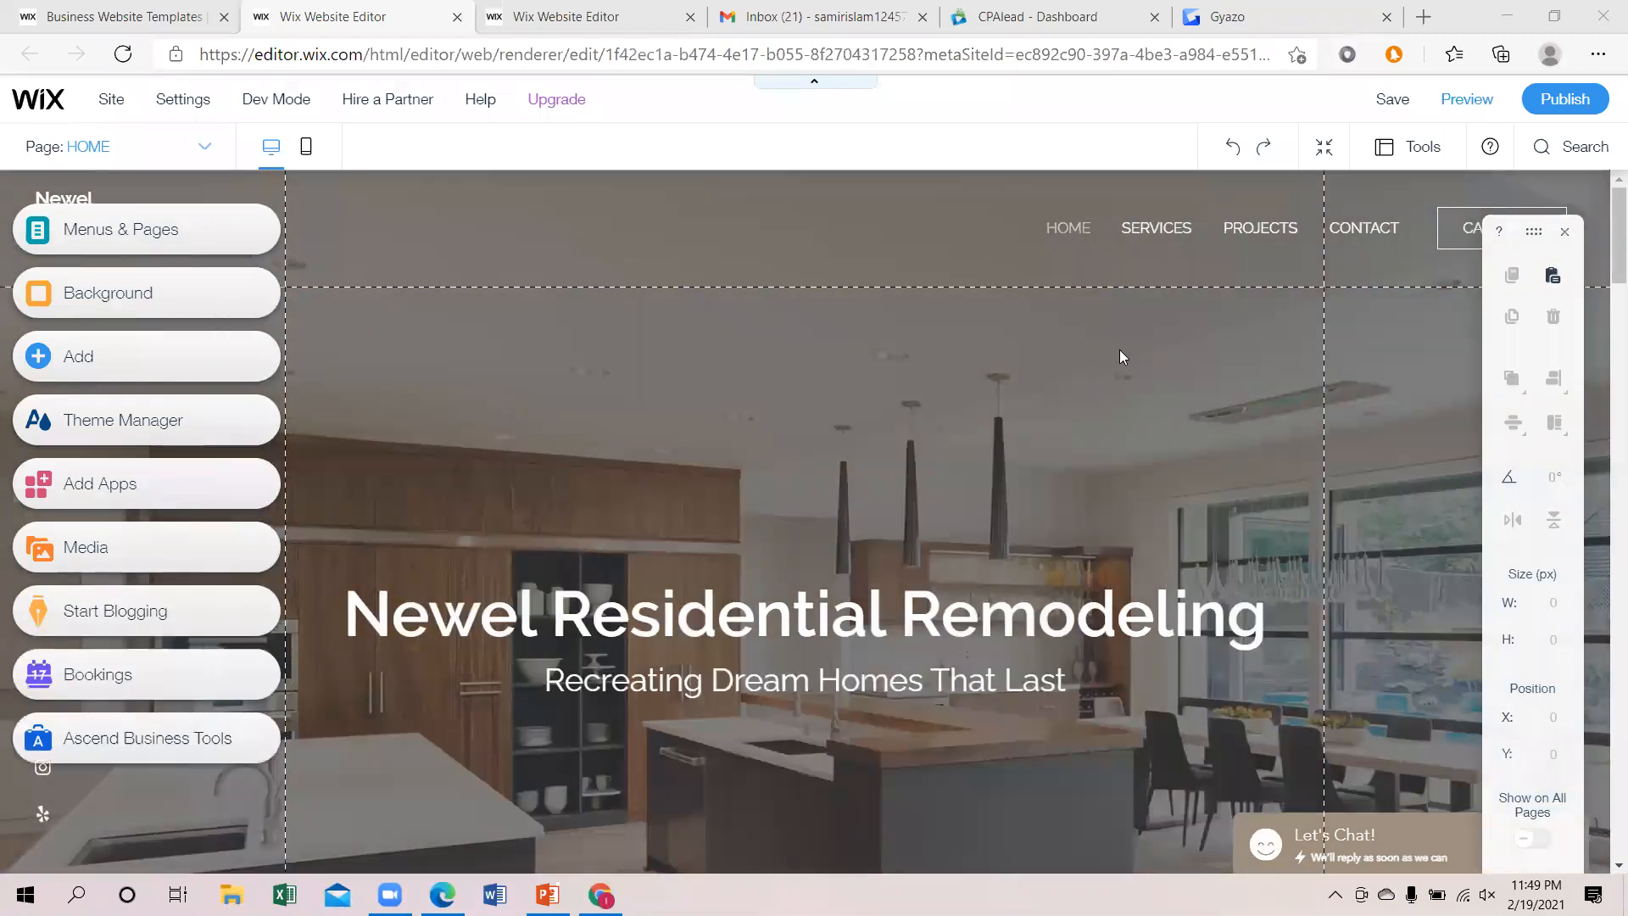
Step: Switch the Newel home page to Zoom Out & Reorder view to see every section
scroll(874, 375, "down", 5)
scroll(877, 386, "down", 20)
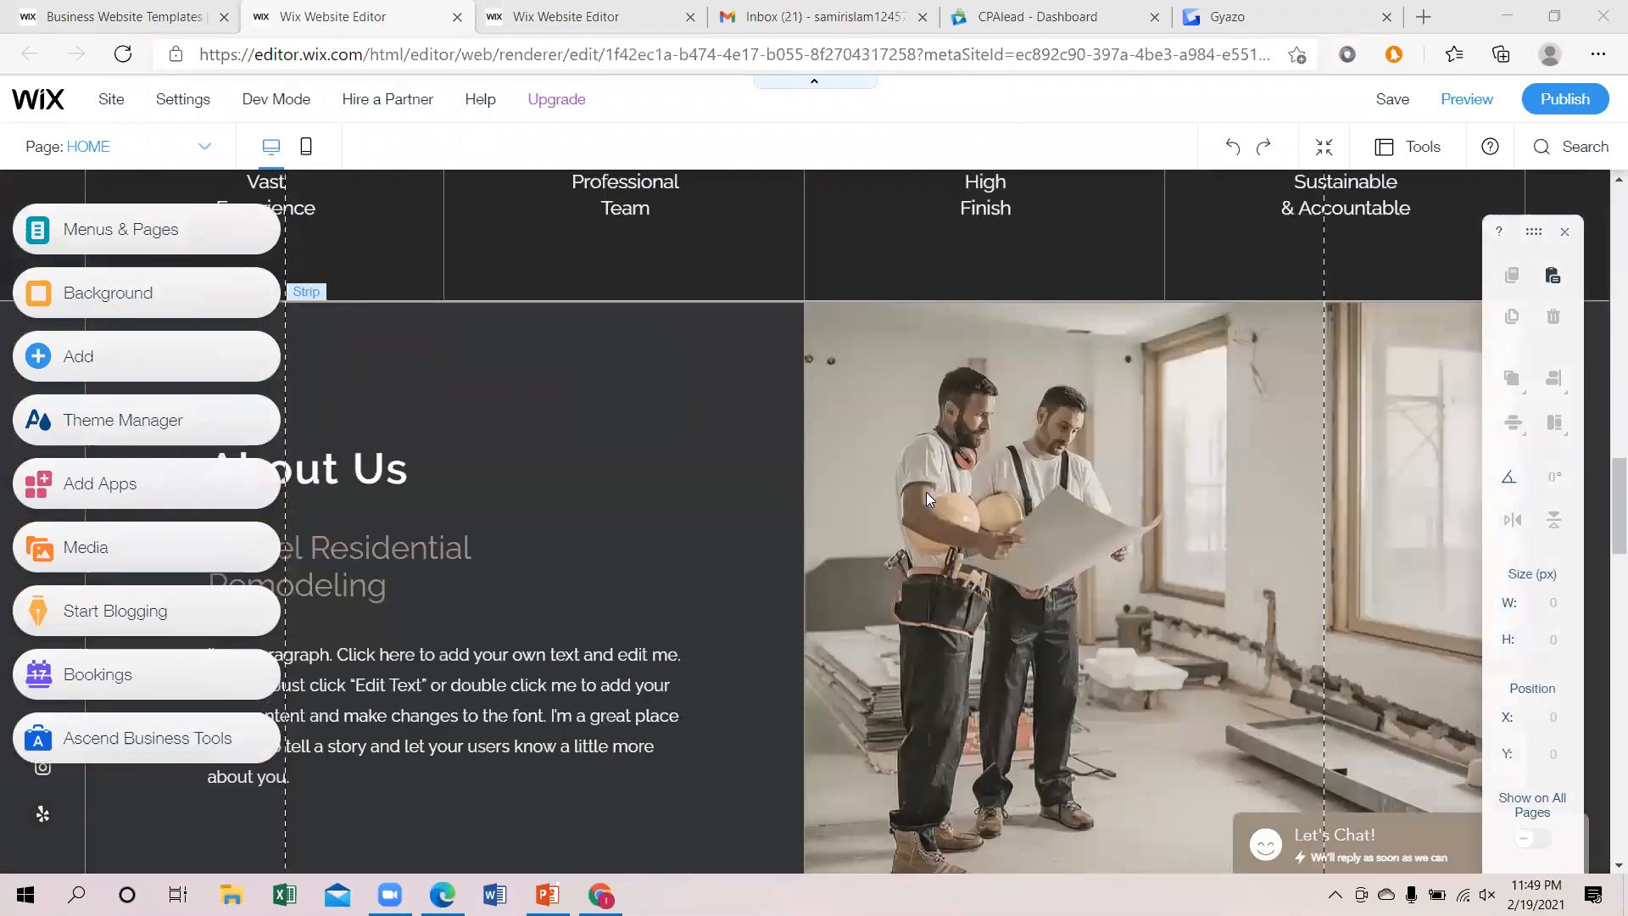
scroll(926, 492, "down", 5)
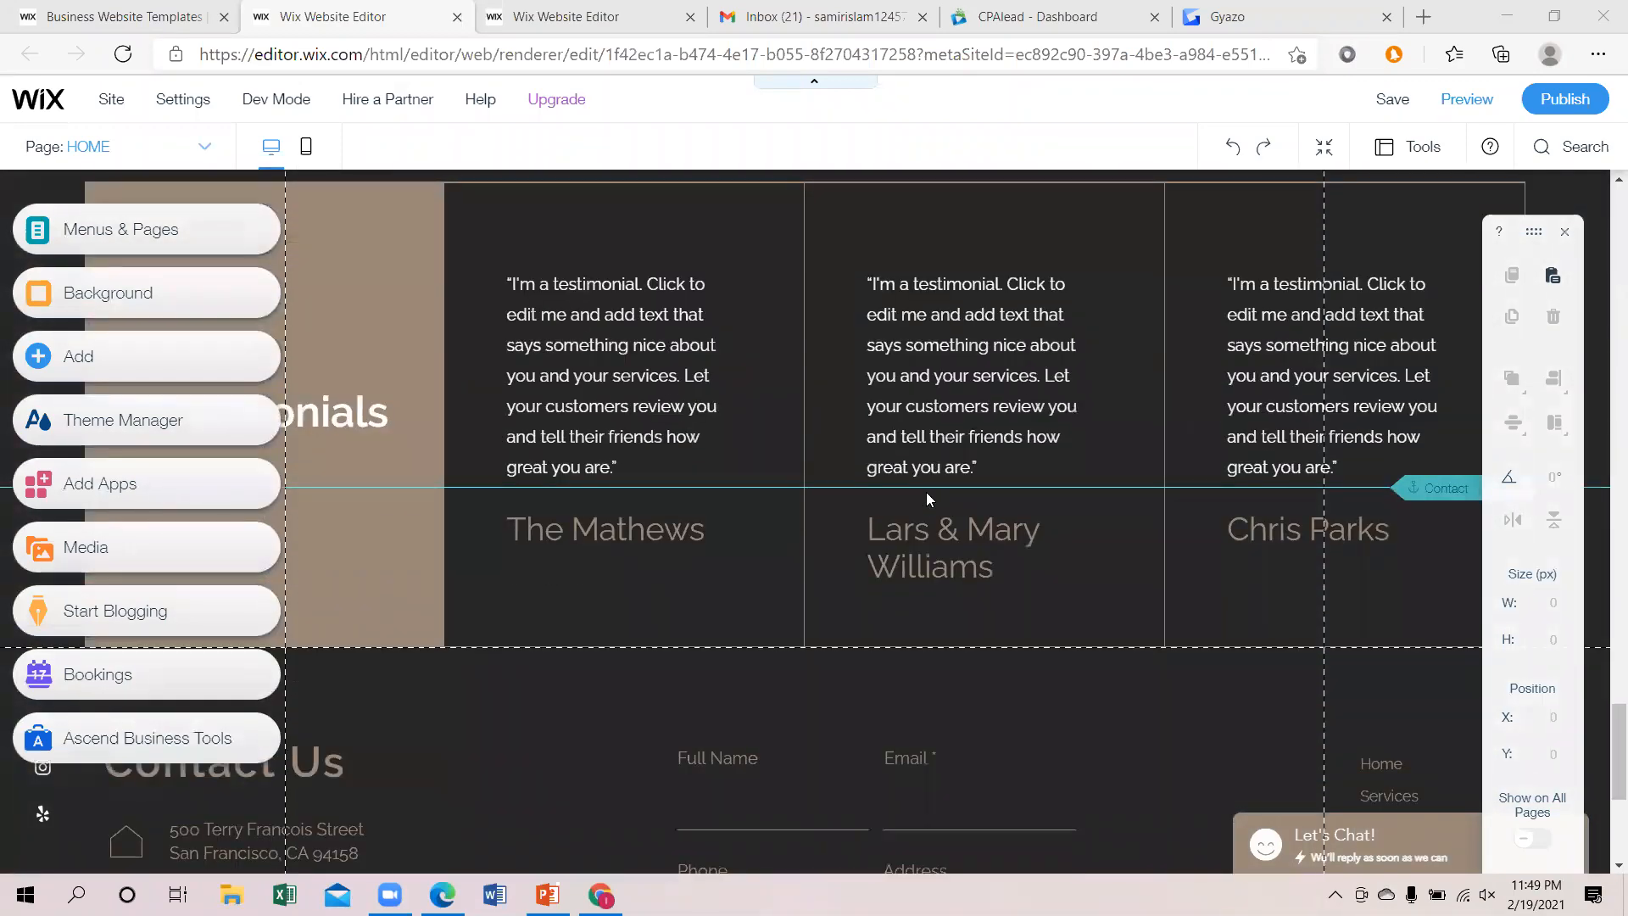
scroll(927, 494, "up", 6)
scroll(927, 493, "up", 20)
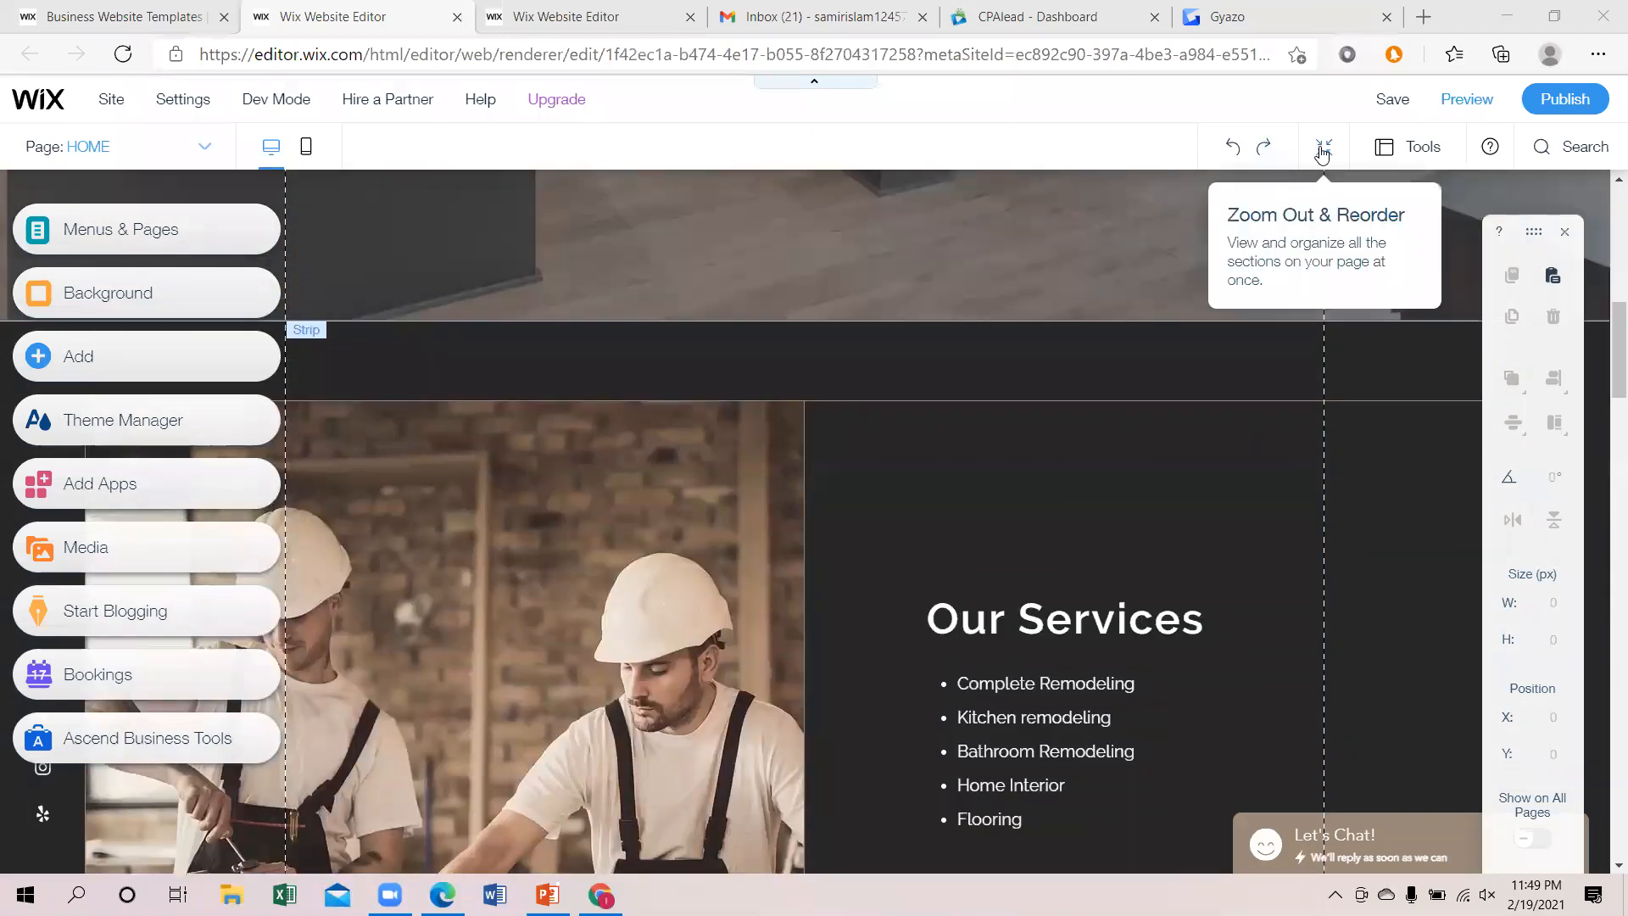
left_click(1323, 153)
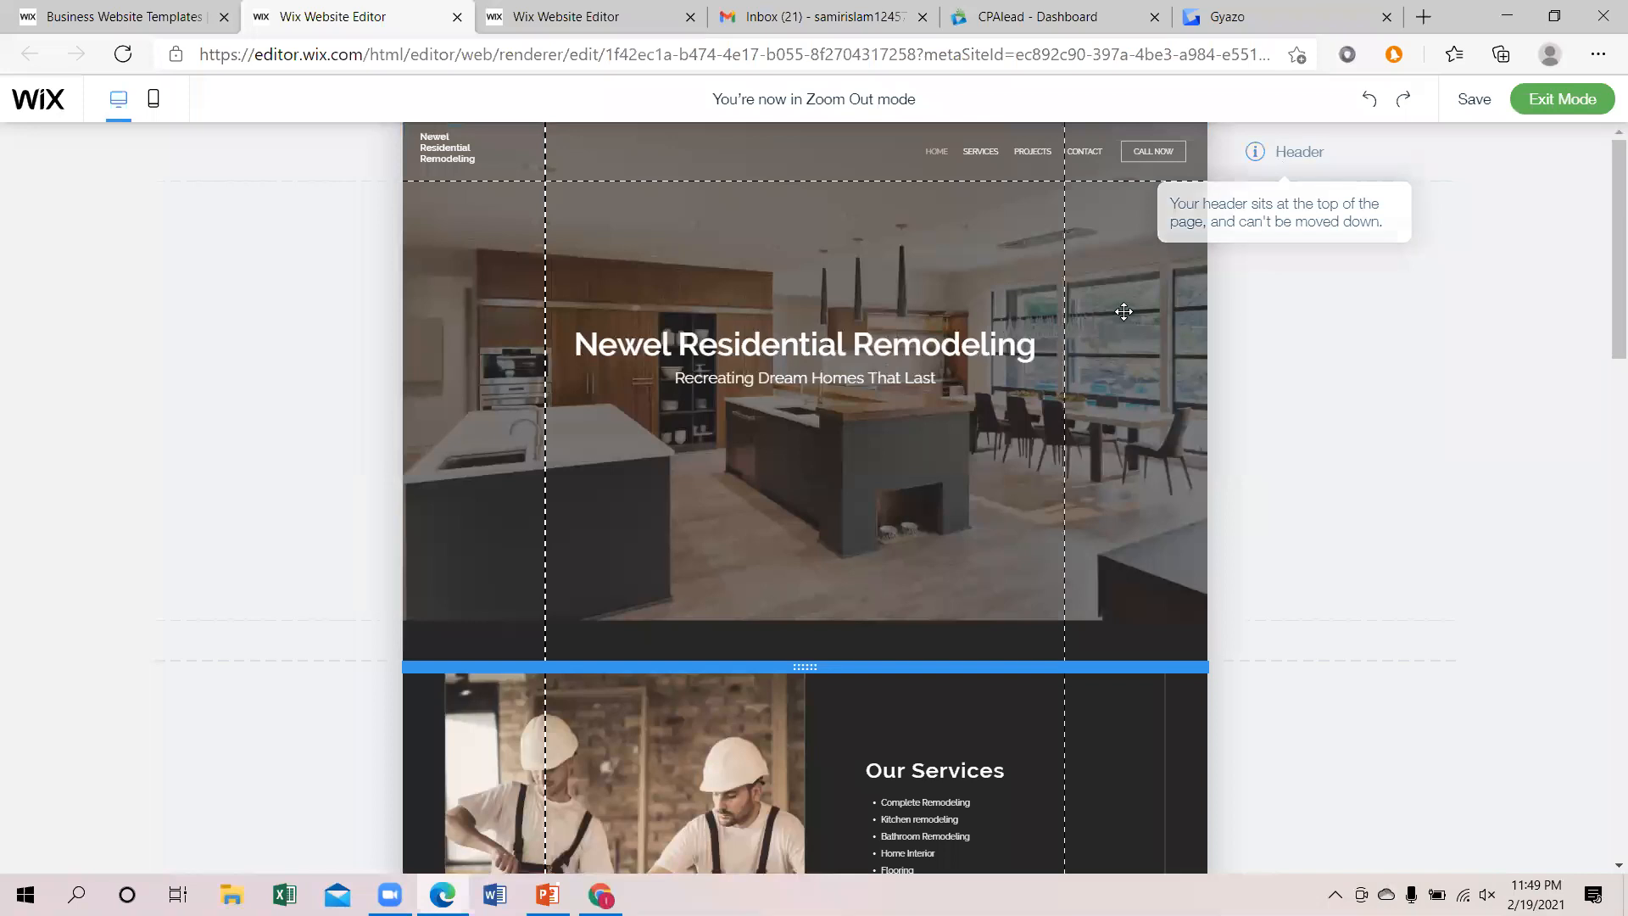
scroll(1044, 543, "down", 3)
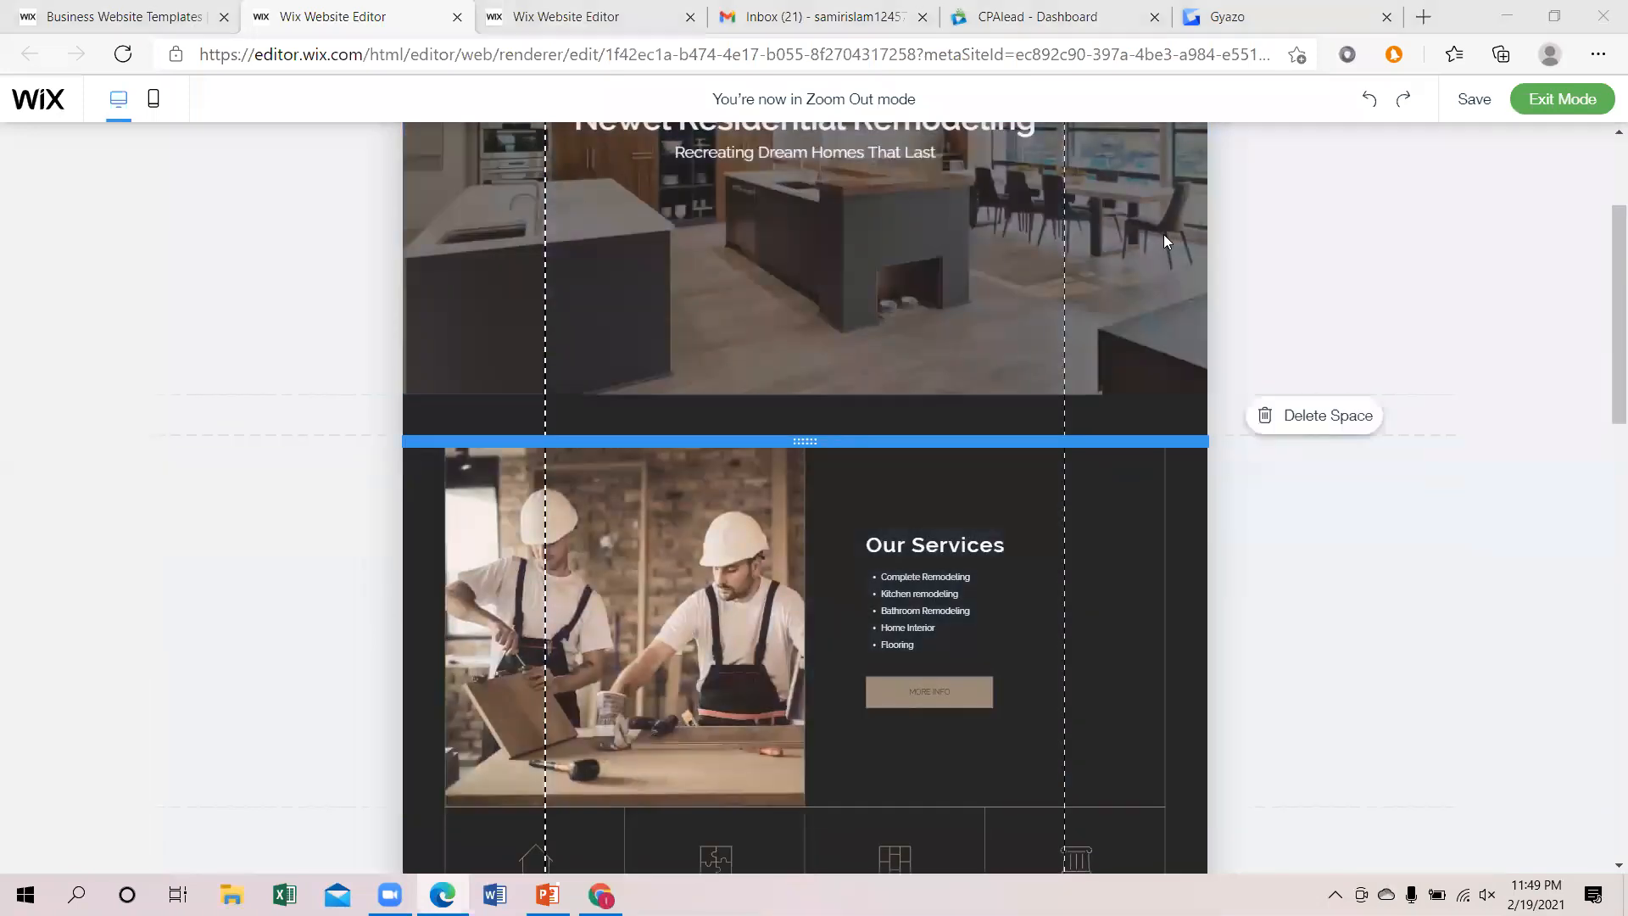
scroll(851, 539, "down", 12)
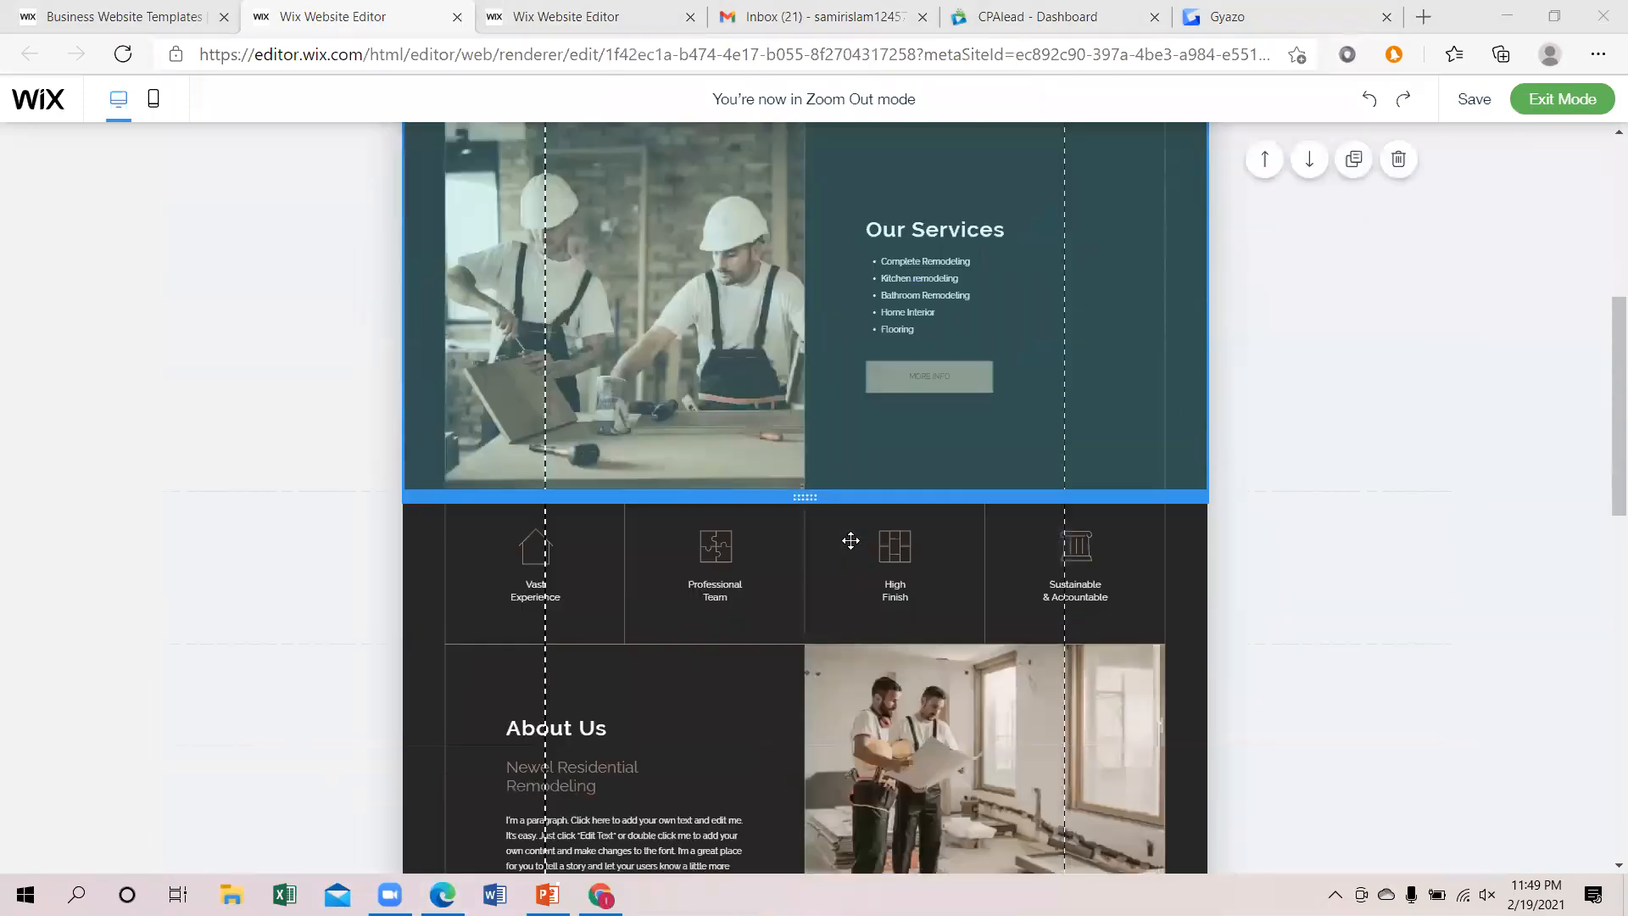
scroll(862, 575, "down", 1)
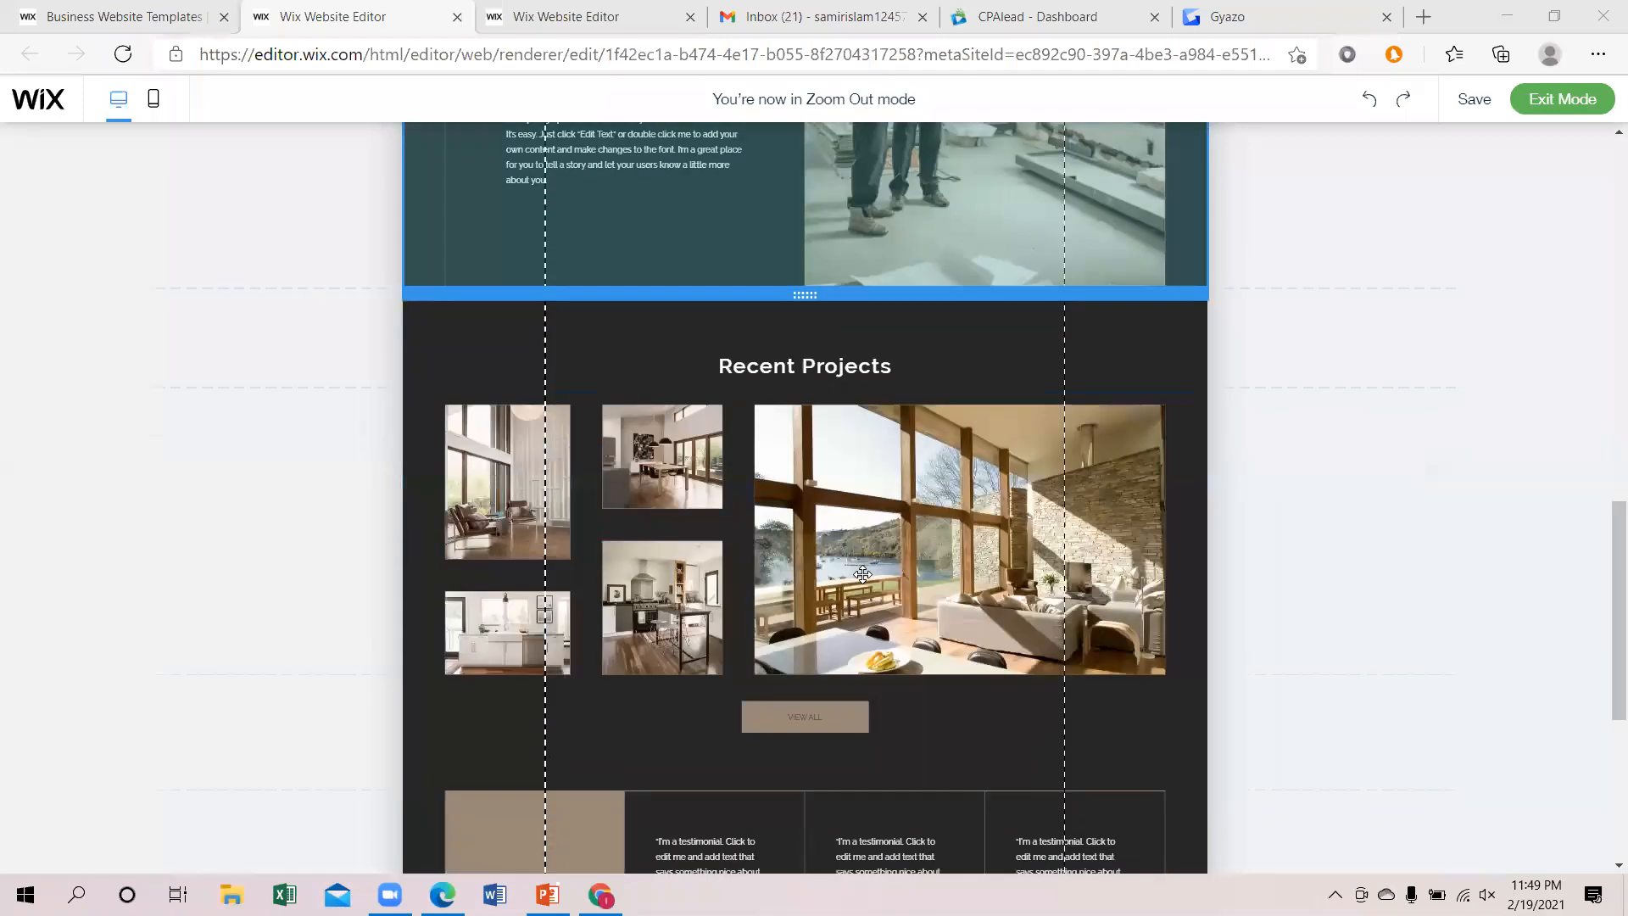
scroll(874, 624, "down", 6)
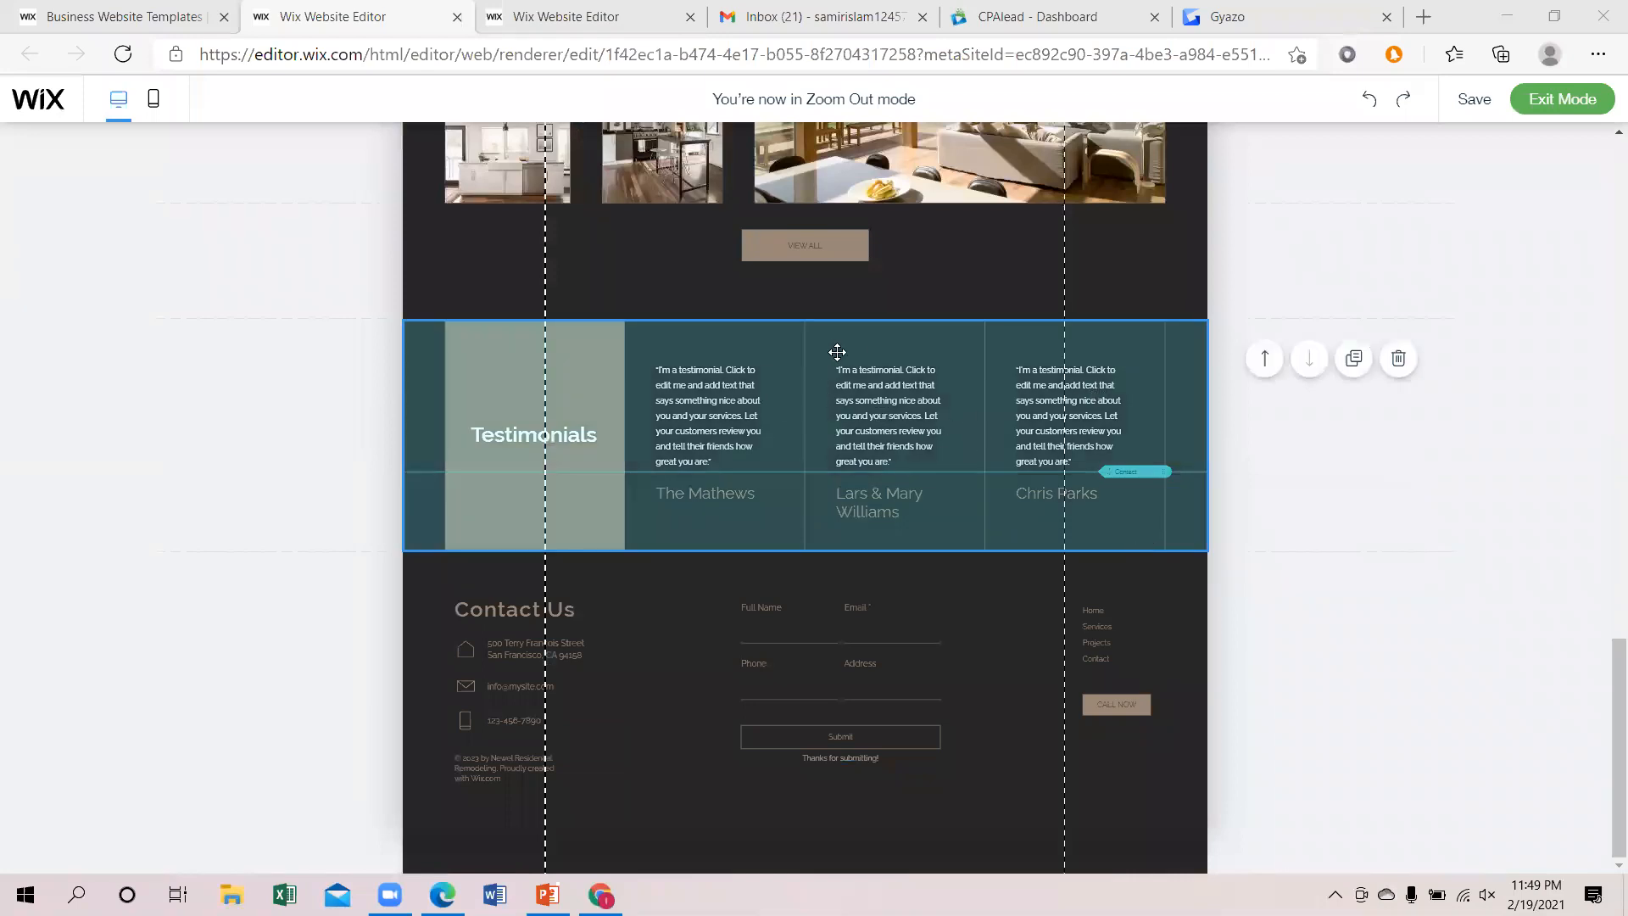
Step: Delete the Testimonials, Recent Projects gallery, About Us and Our Services sections
left_click(1399, 358)
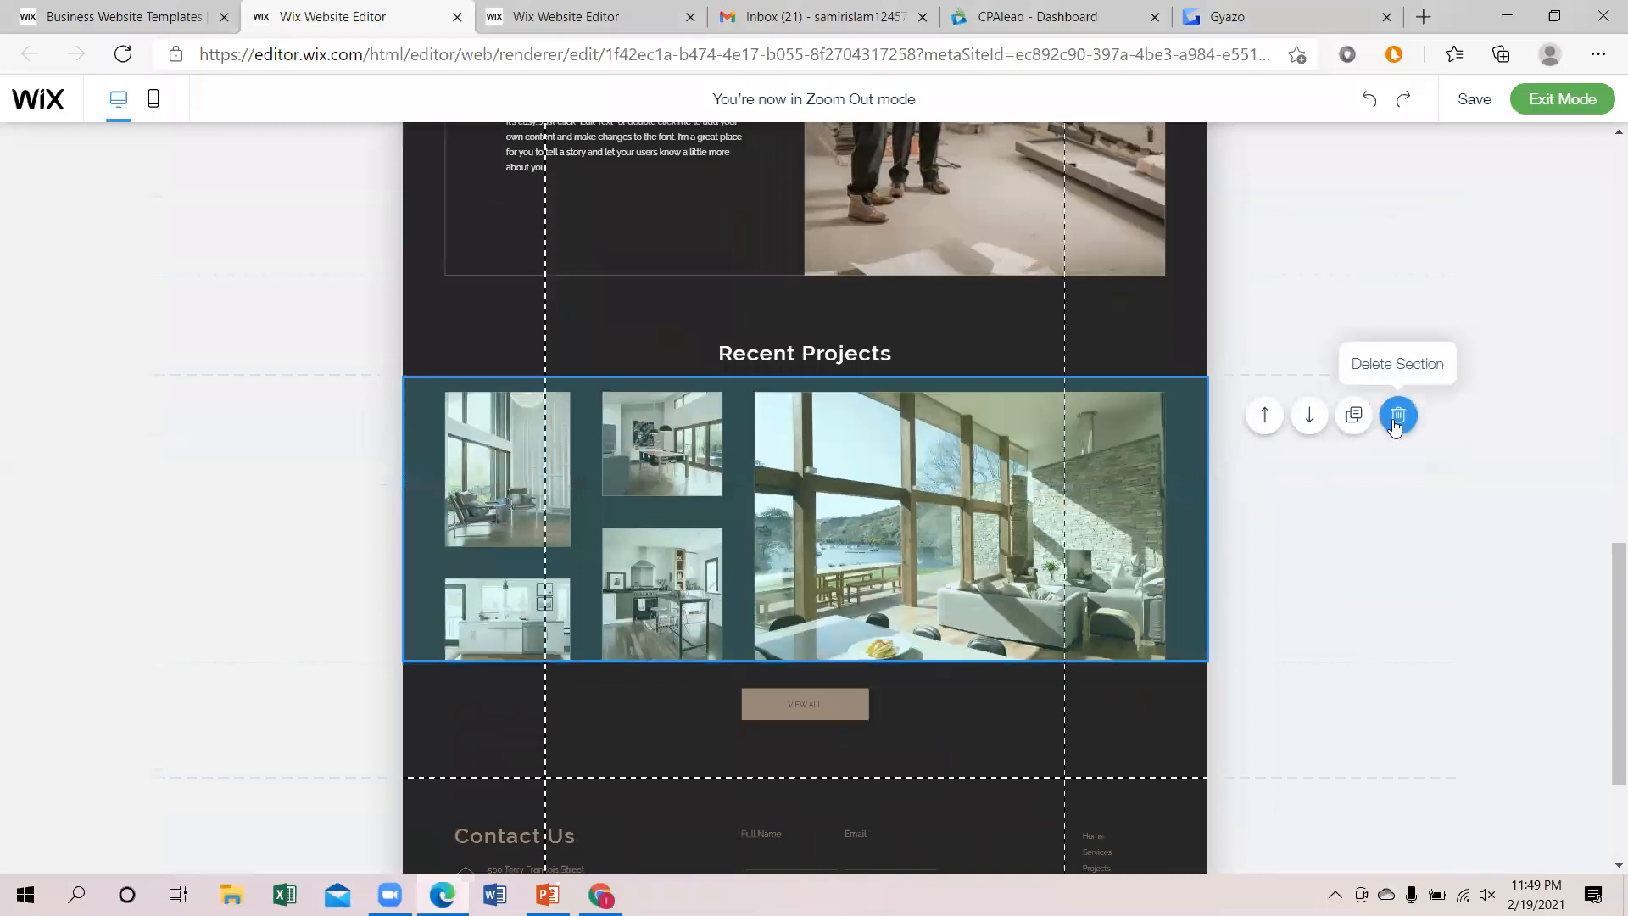
left_click(1397, 416)
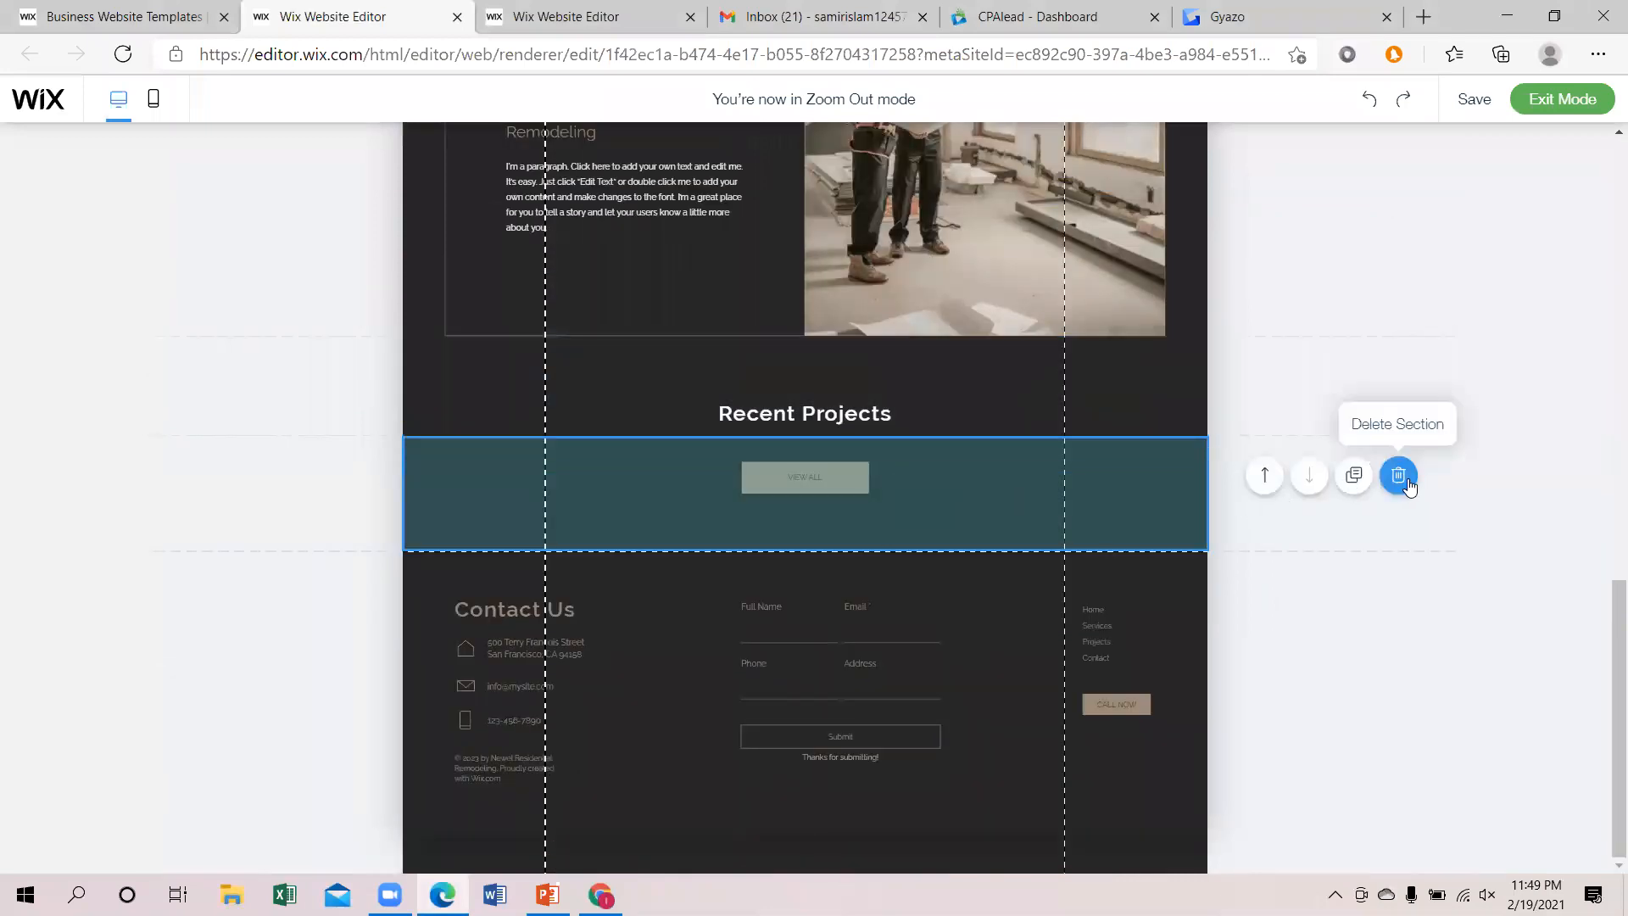
scroll(1155, 478, "up", 4)
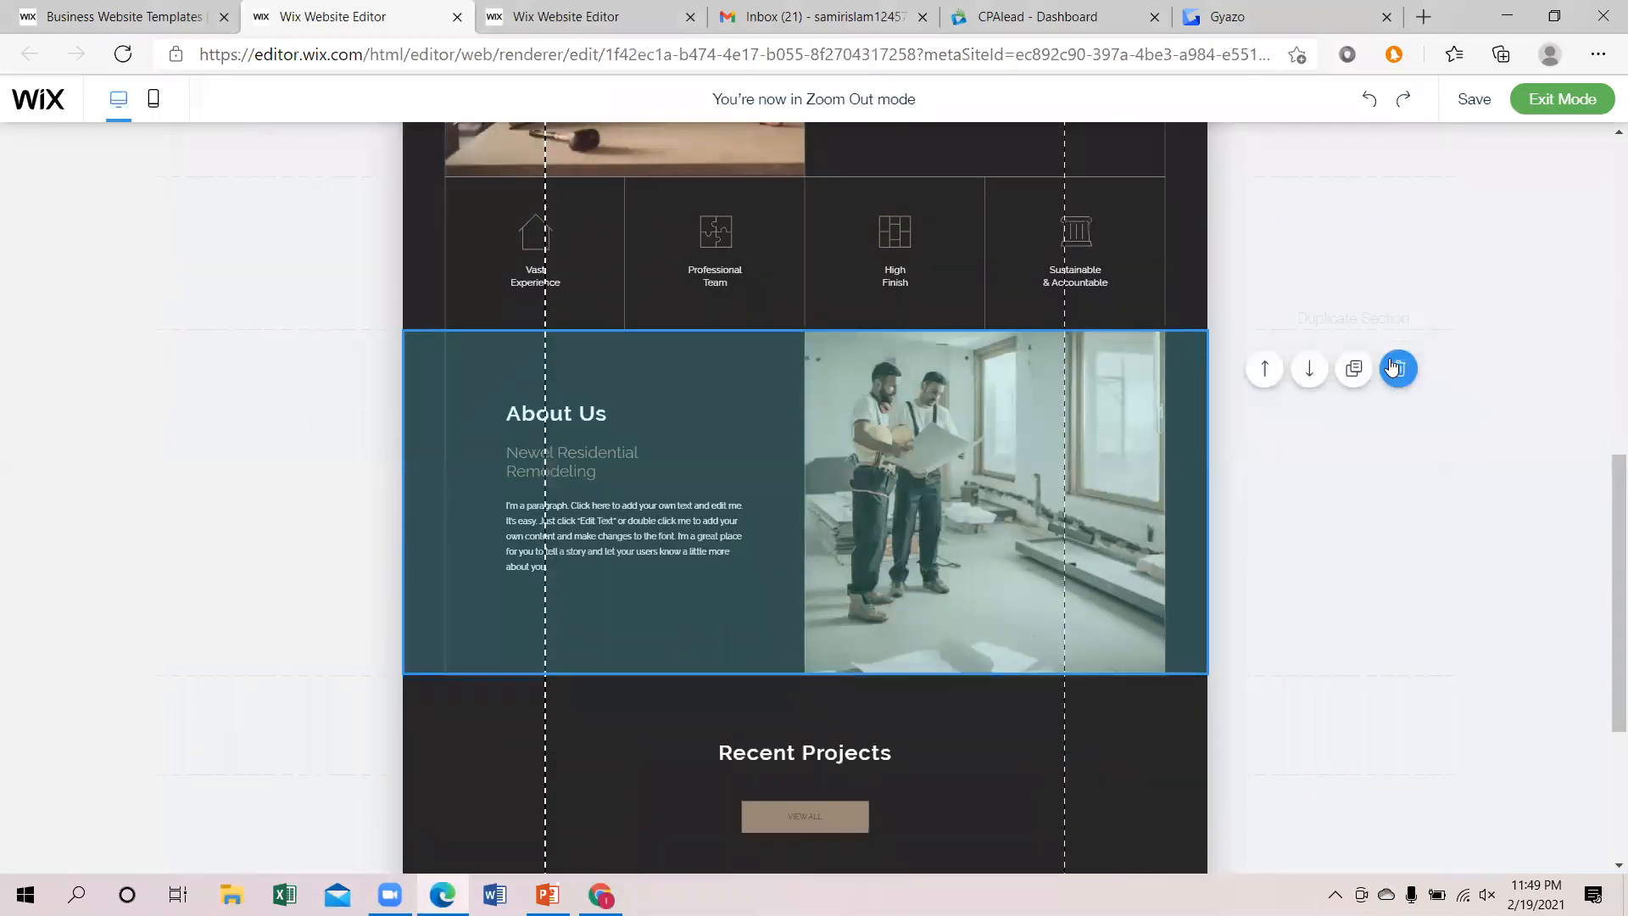
left_click(1395, 370)
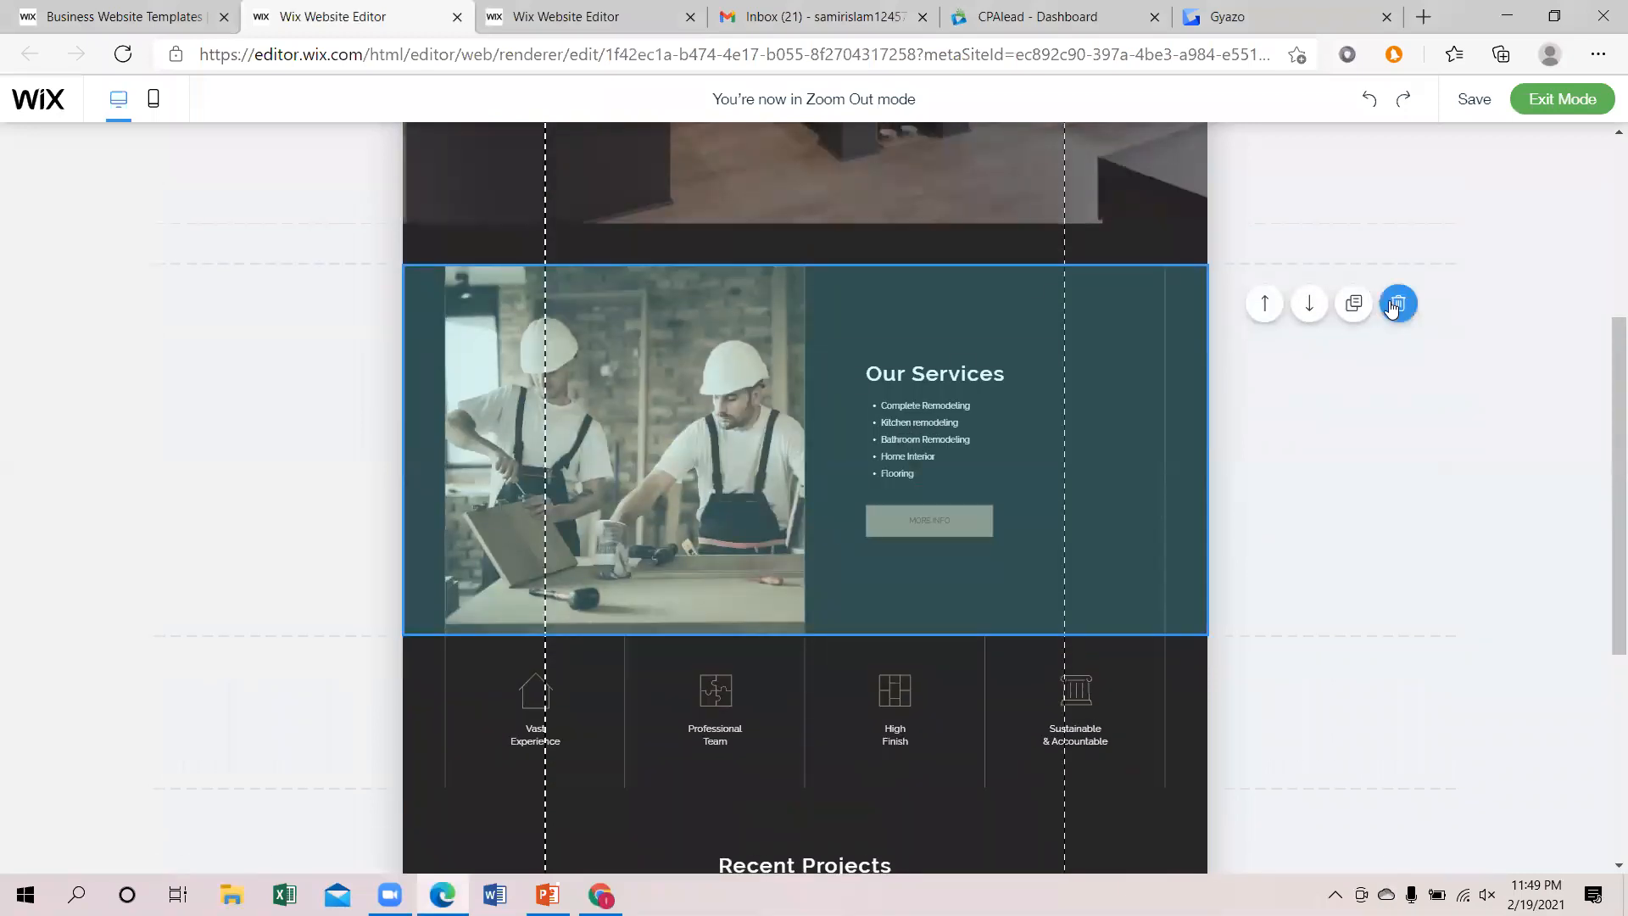
left_click(1399, 303)
Step: Delete the feature icons row, the Recent Projects heading and the View All section
scroll(1065, 465, "up", 3)
scroll(1065, 465, "down", 3)
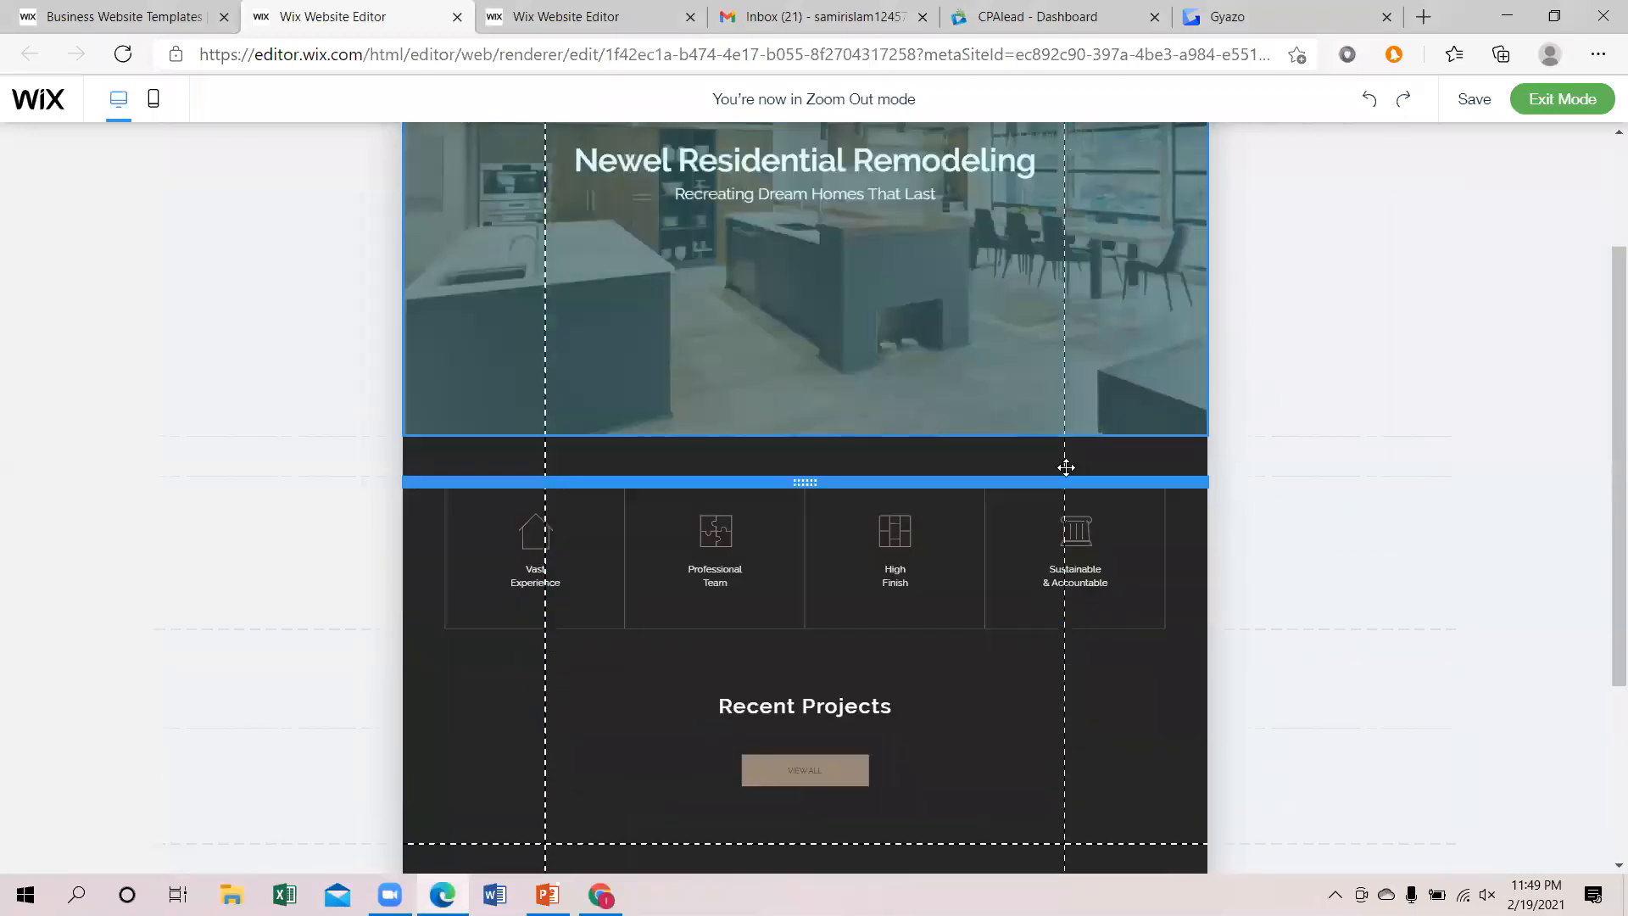
left_click(1398, 474)
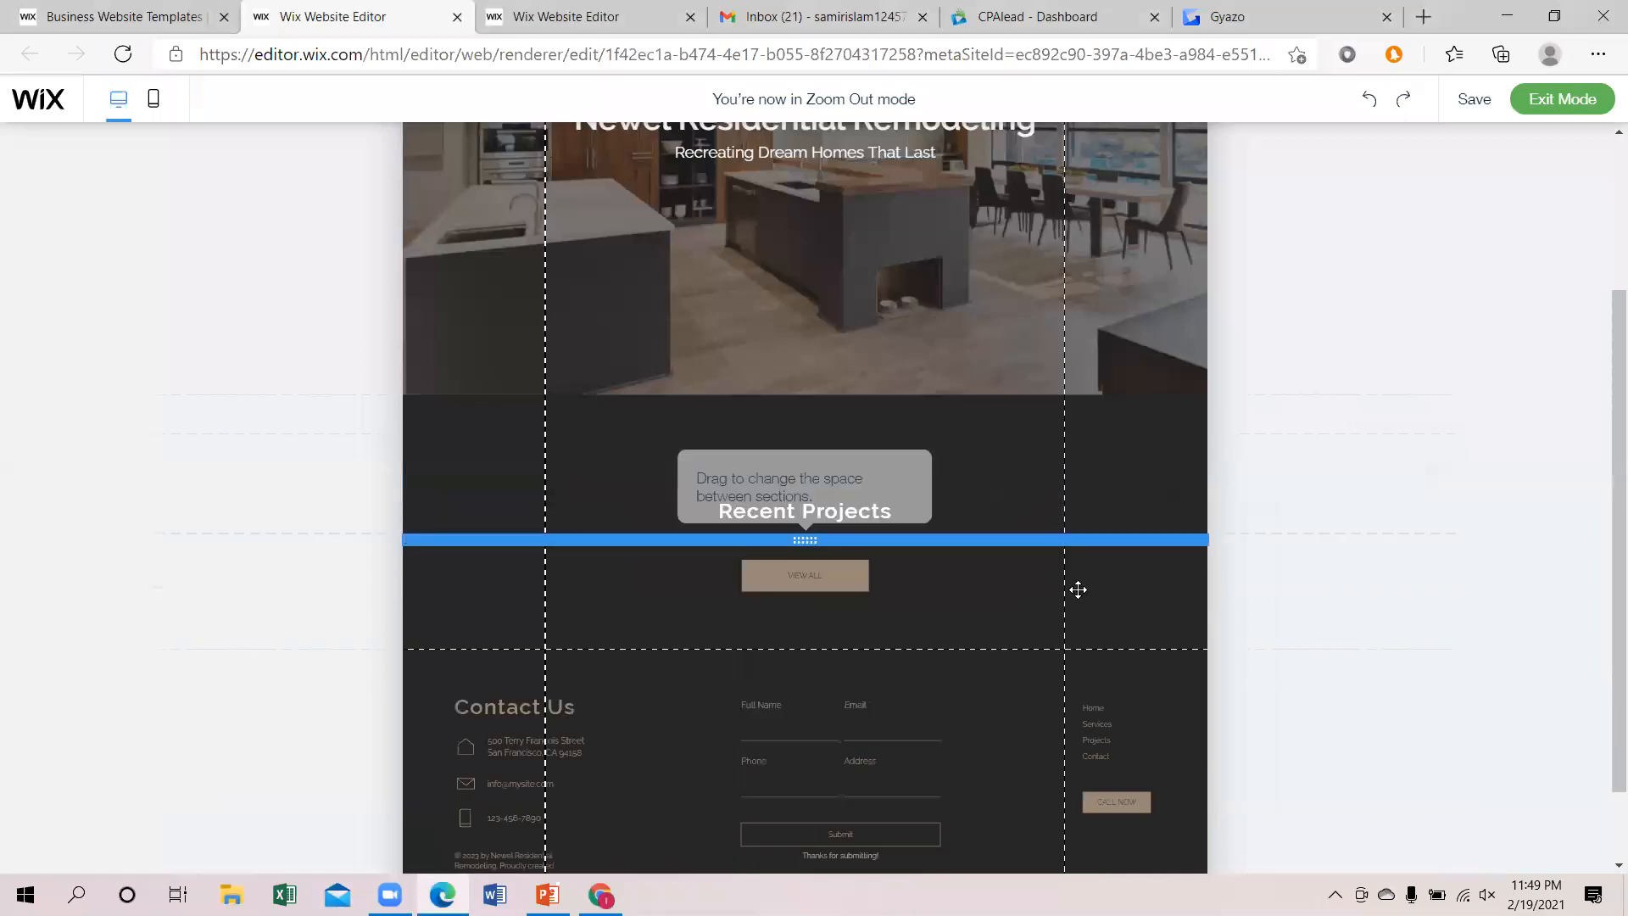
left_click(953, 482)
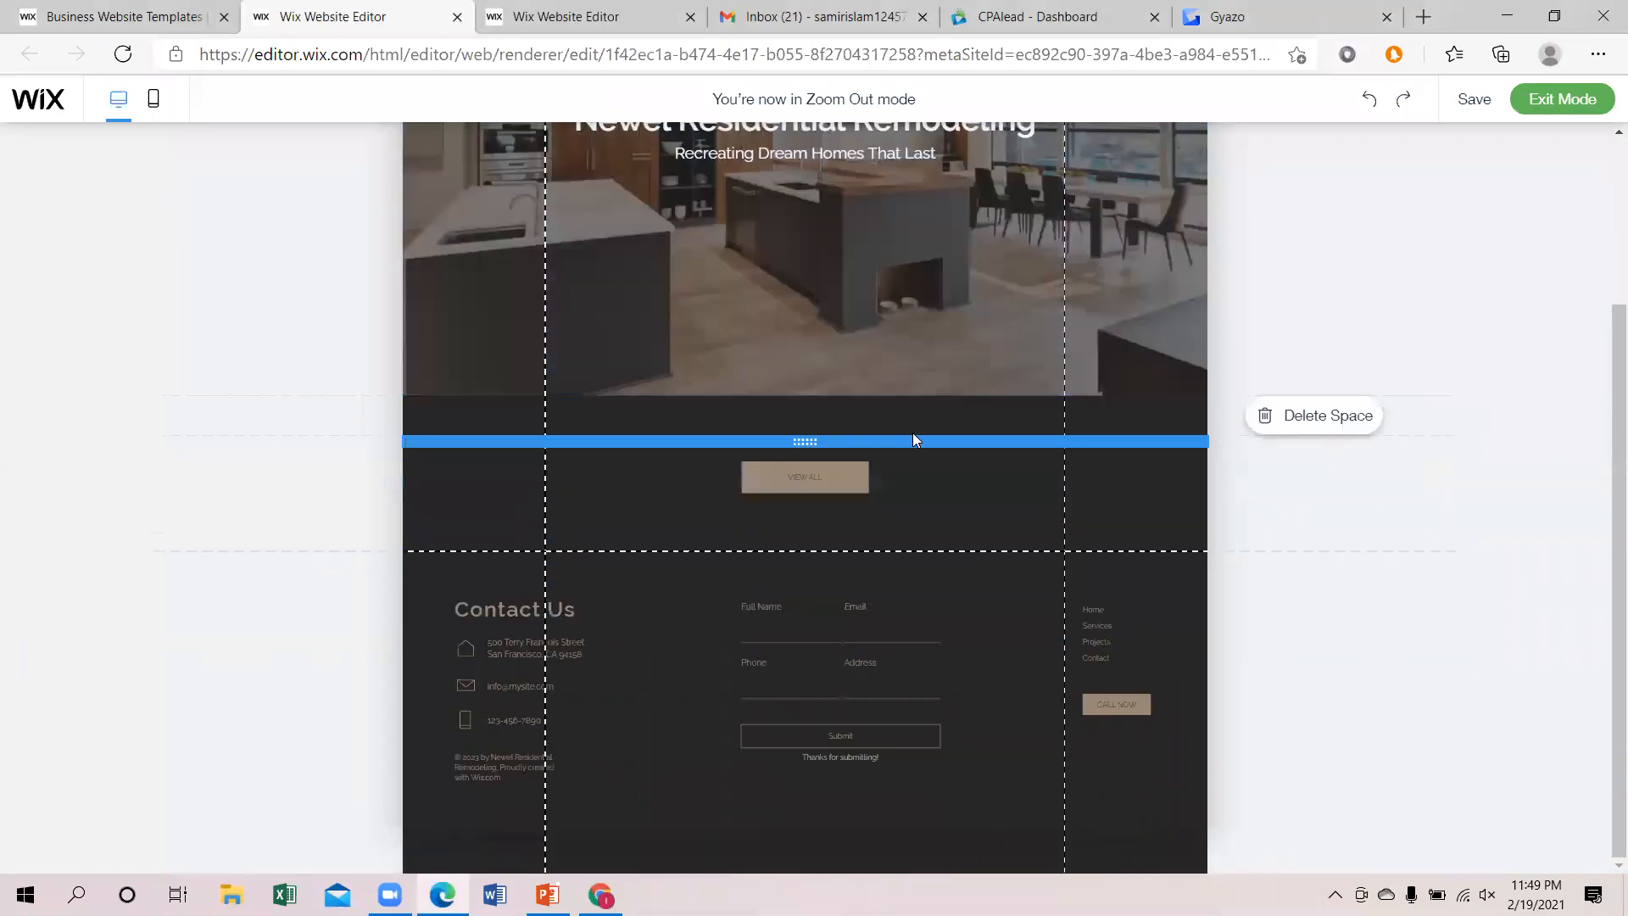
left_click(1398, 474)
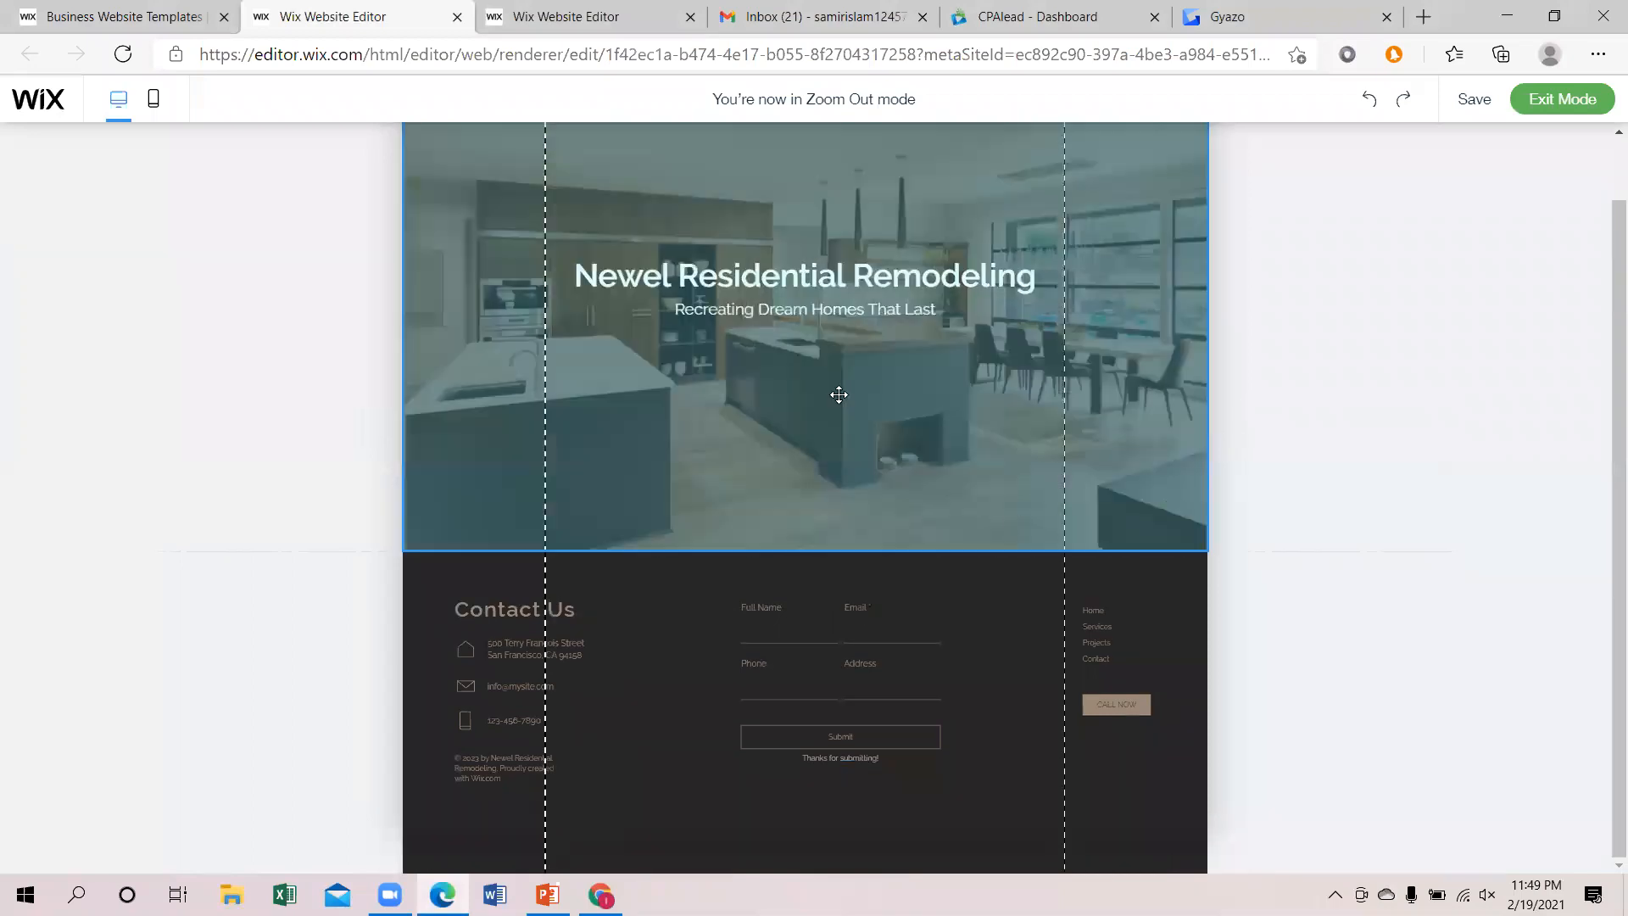
scroll(981, 369, "down", 2)
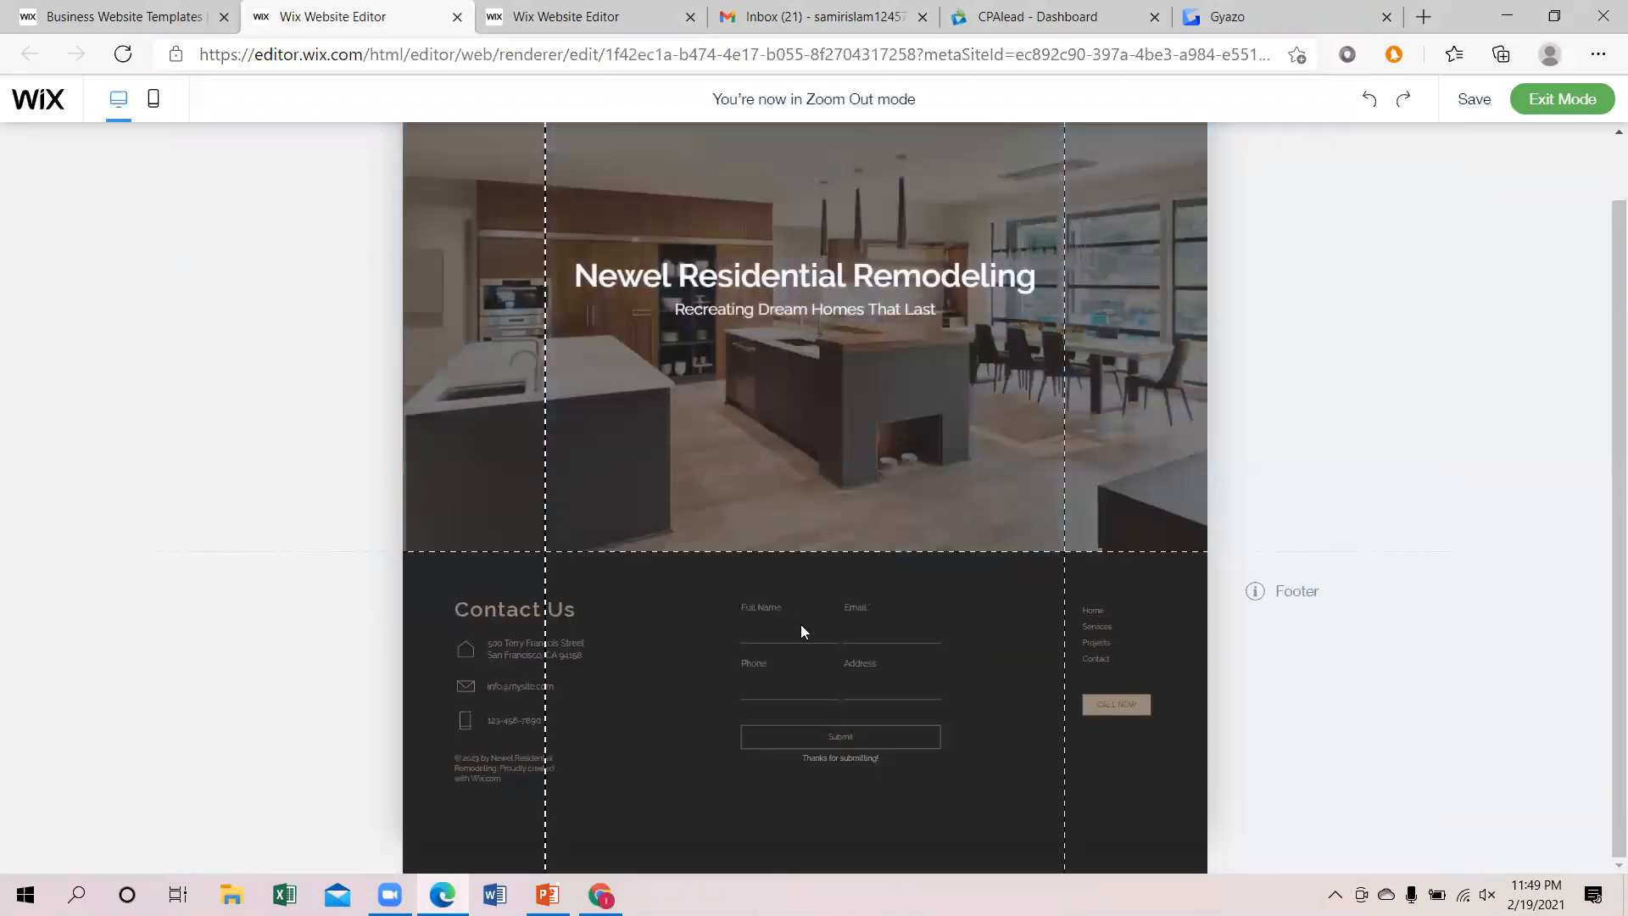
scroll(1073, 474, "up", 1)
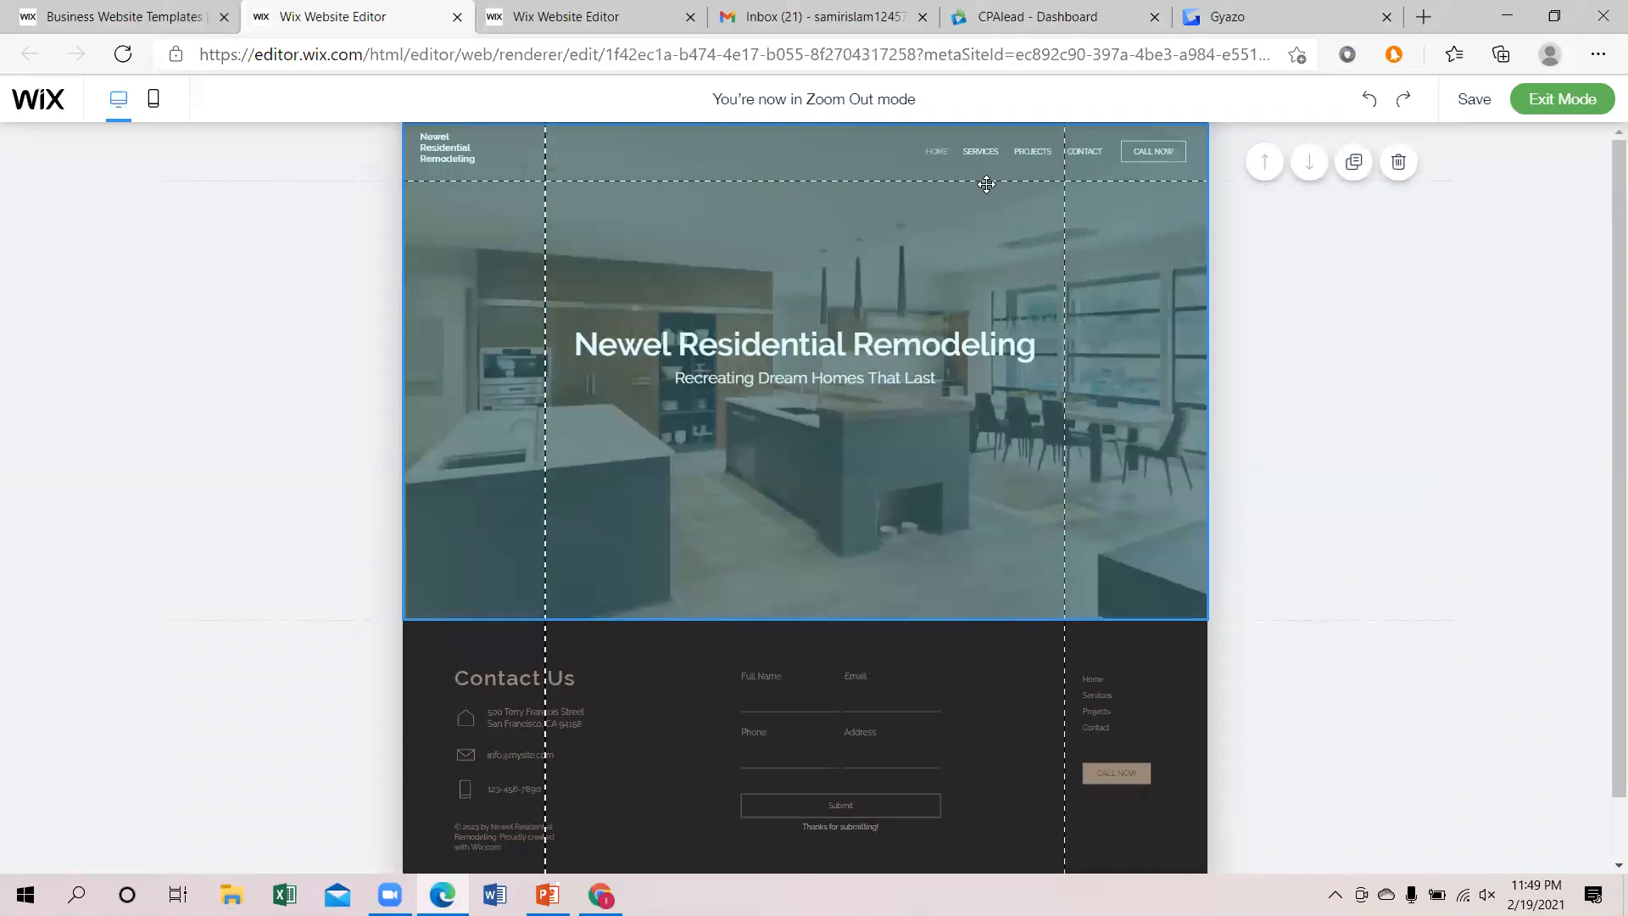
Step: Leave the zoomed-out section view and return to normal editing
left_click(1551, 116)
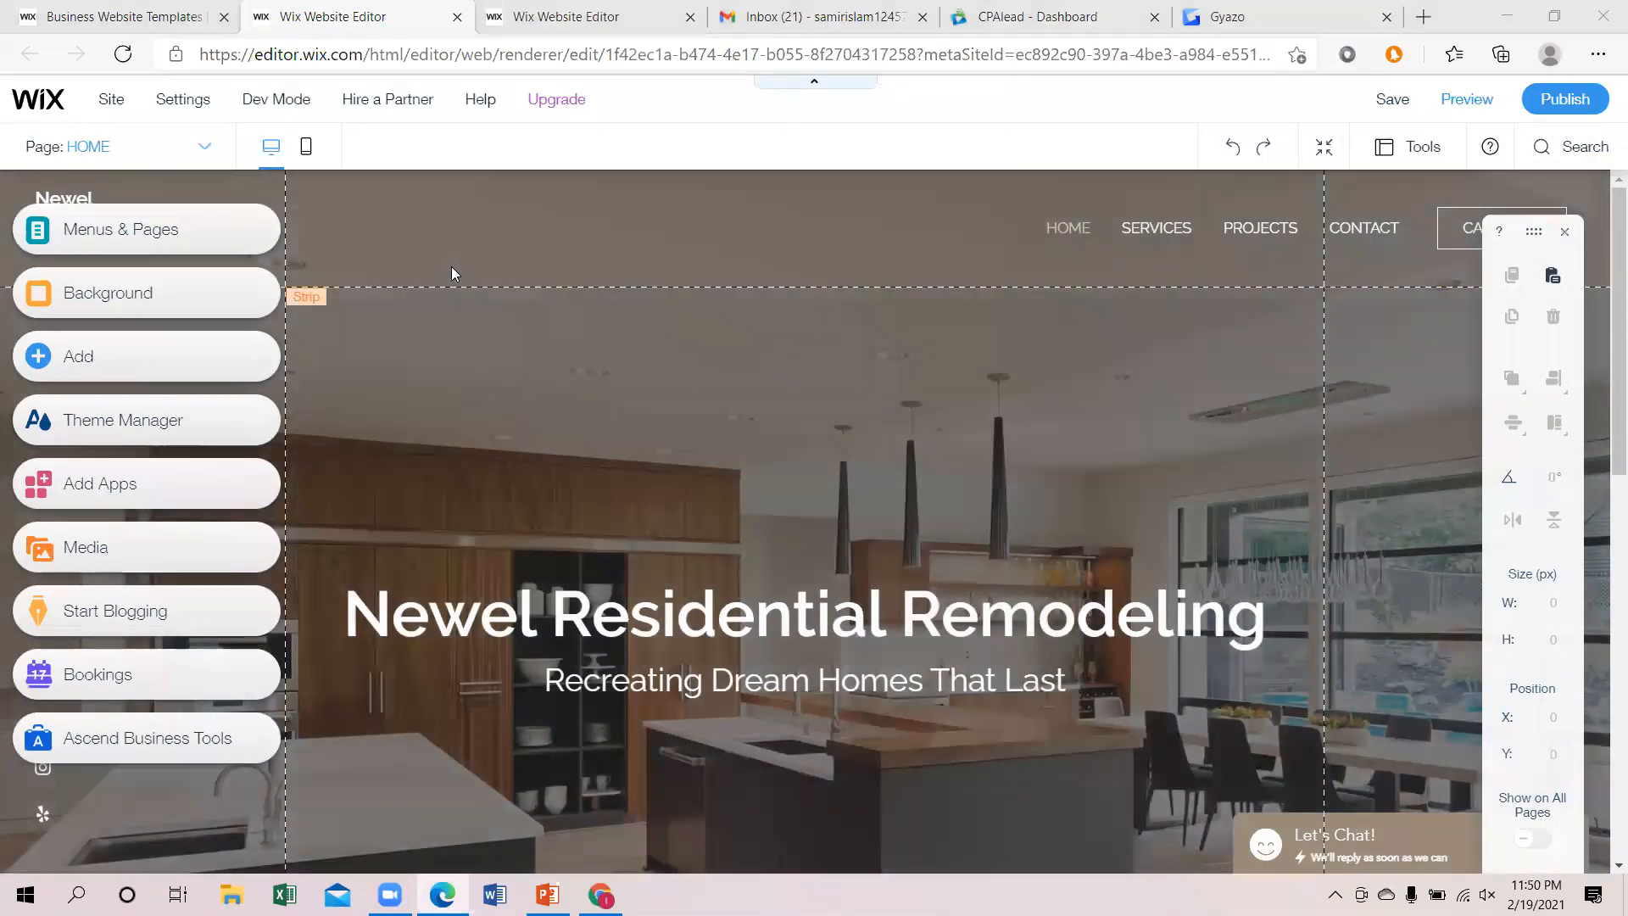
scroll(1010, 385, "down", 4)
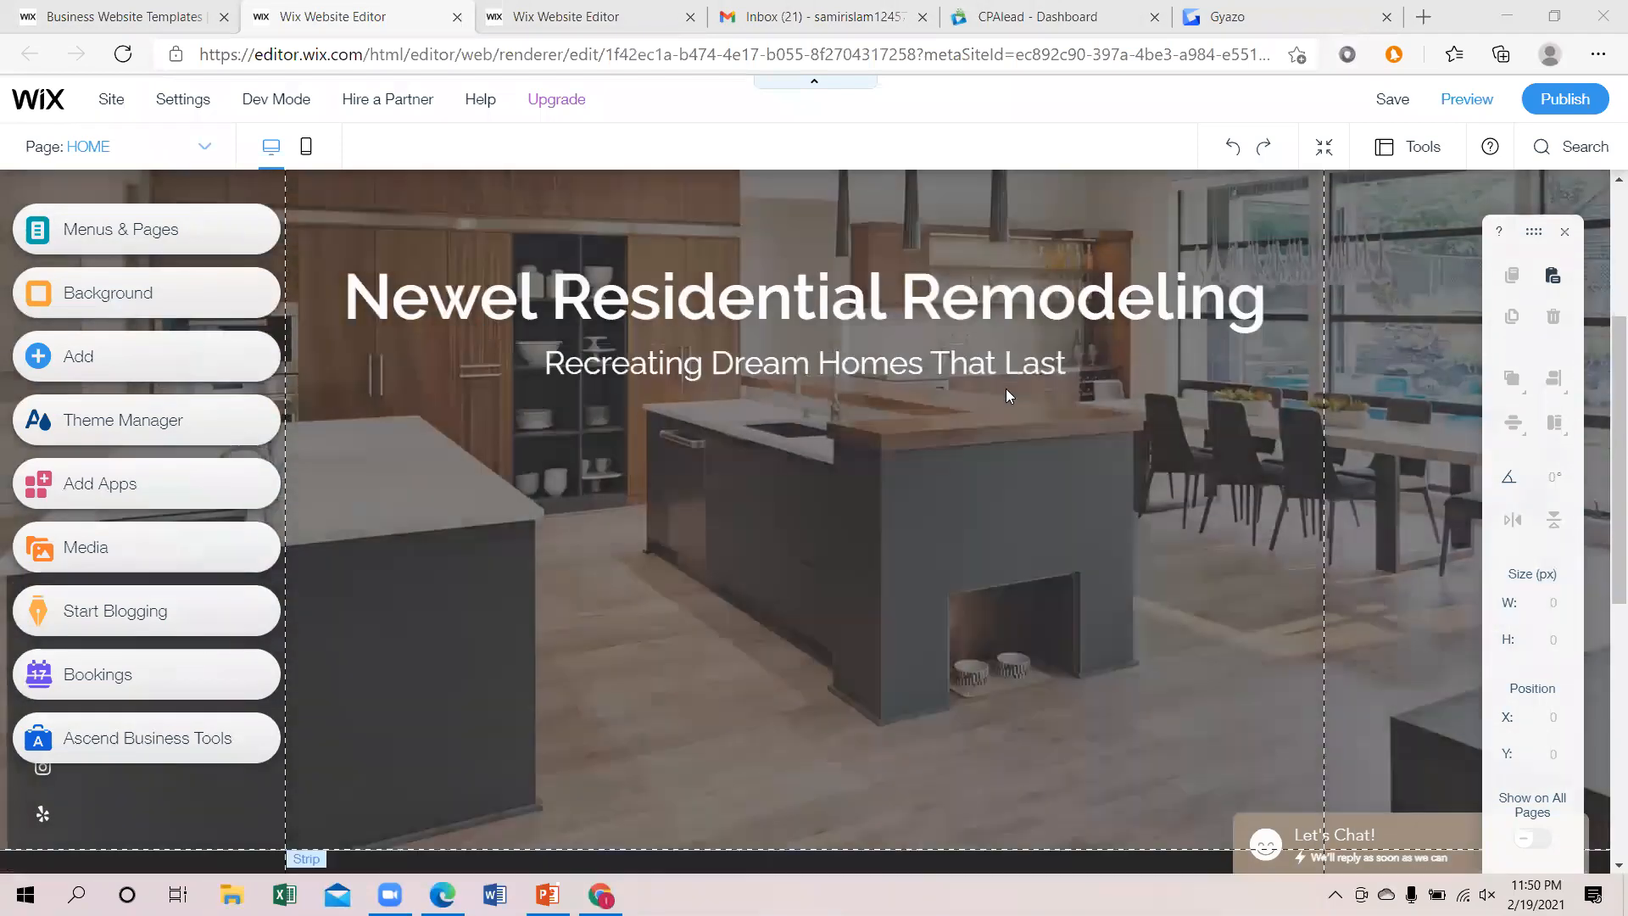
scroll(961, 399, "up", 4)
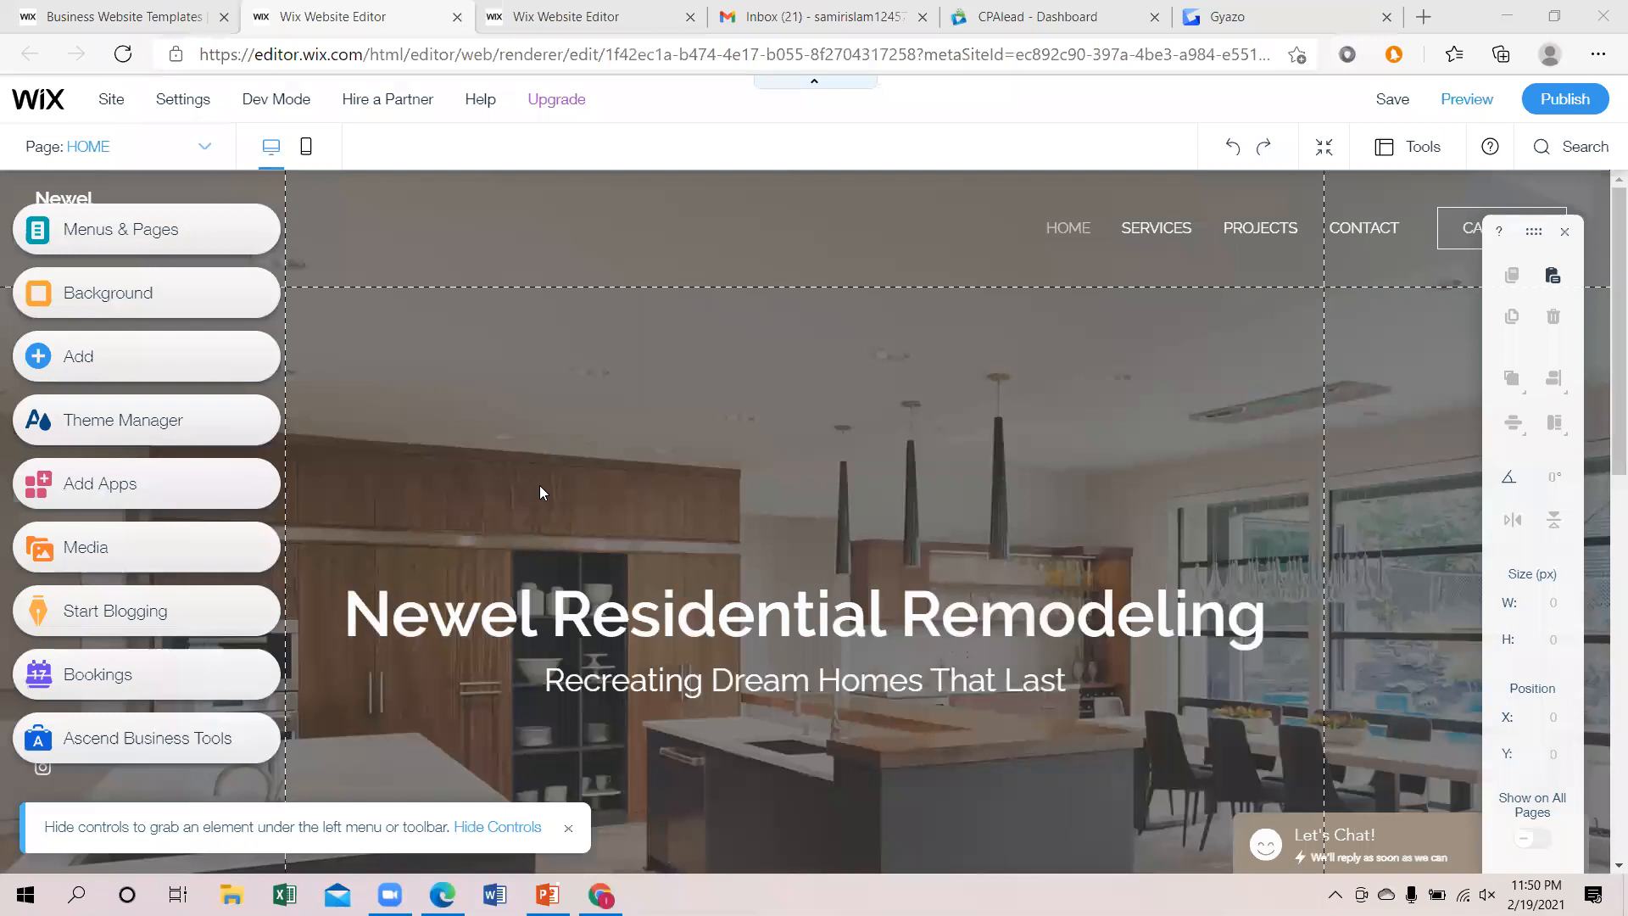
Step: Change the hero heading to 'Get The Free Google Play Store Gift Card.'
double_click(730, 629)
type("Get The ")
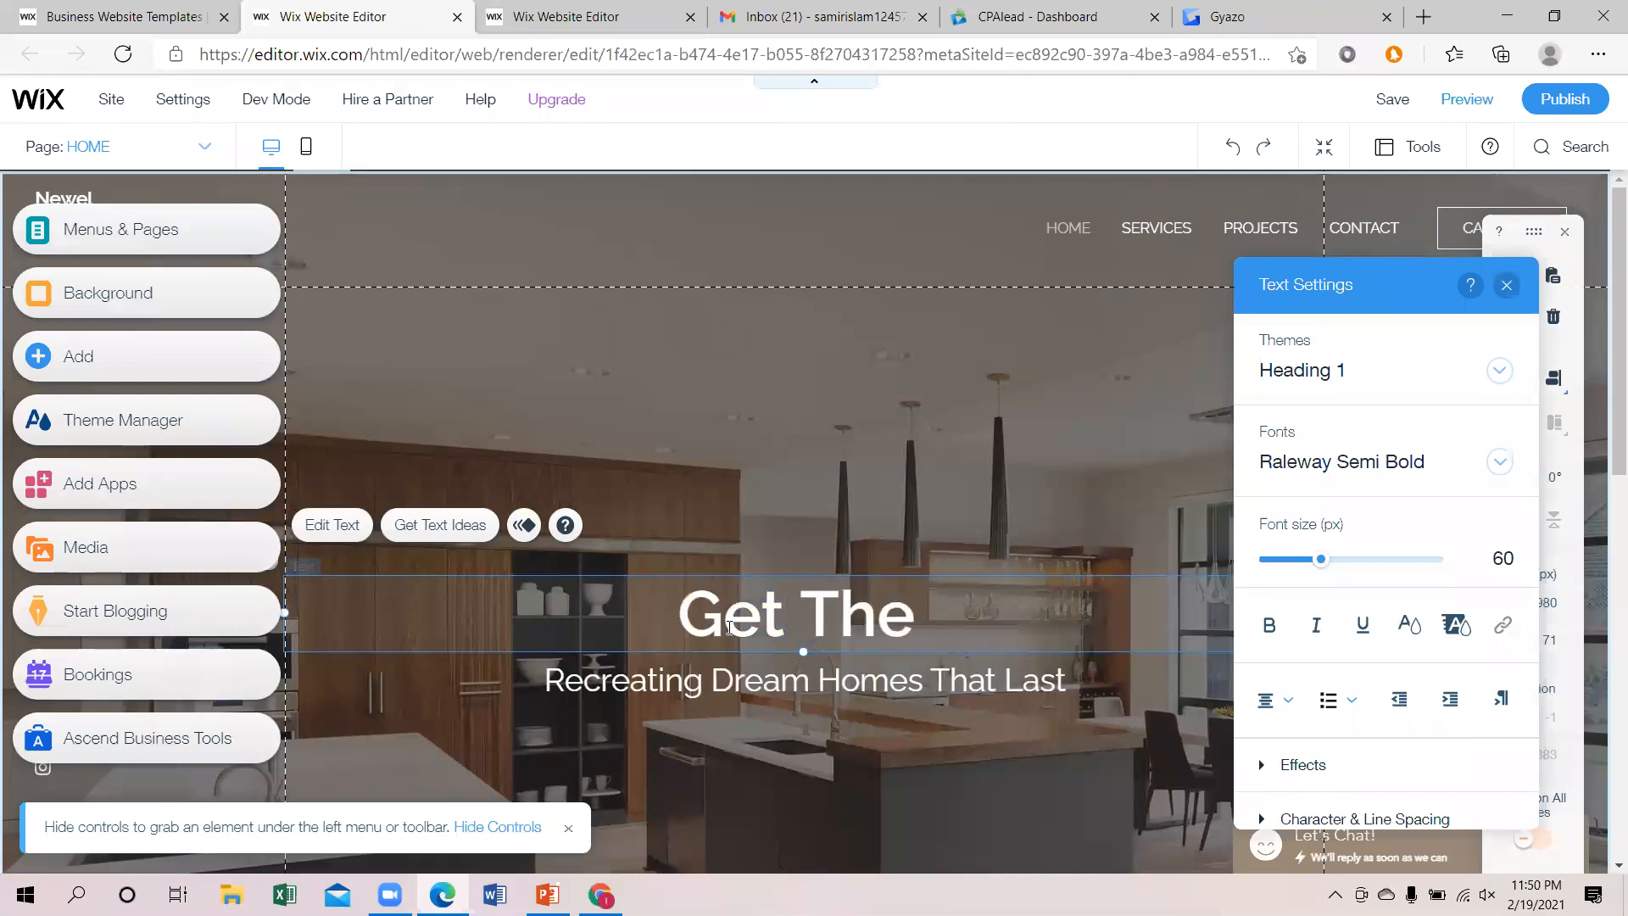
type("Free ")
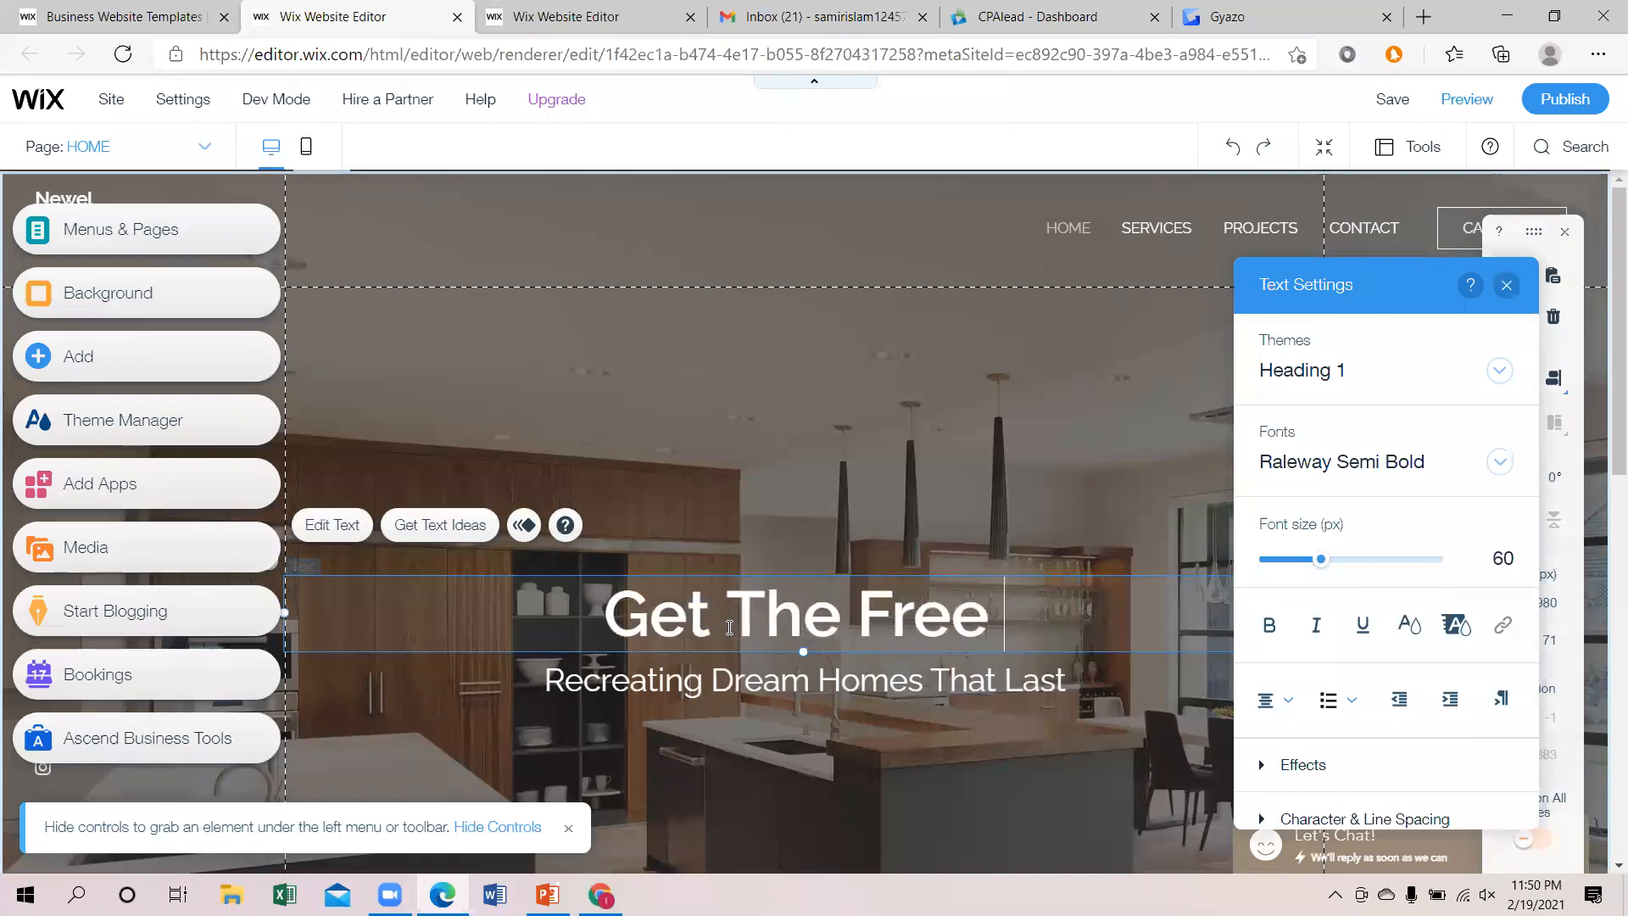
type("Google")
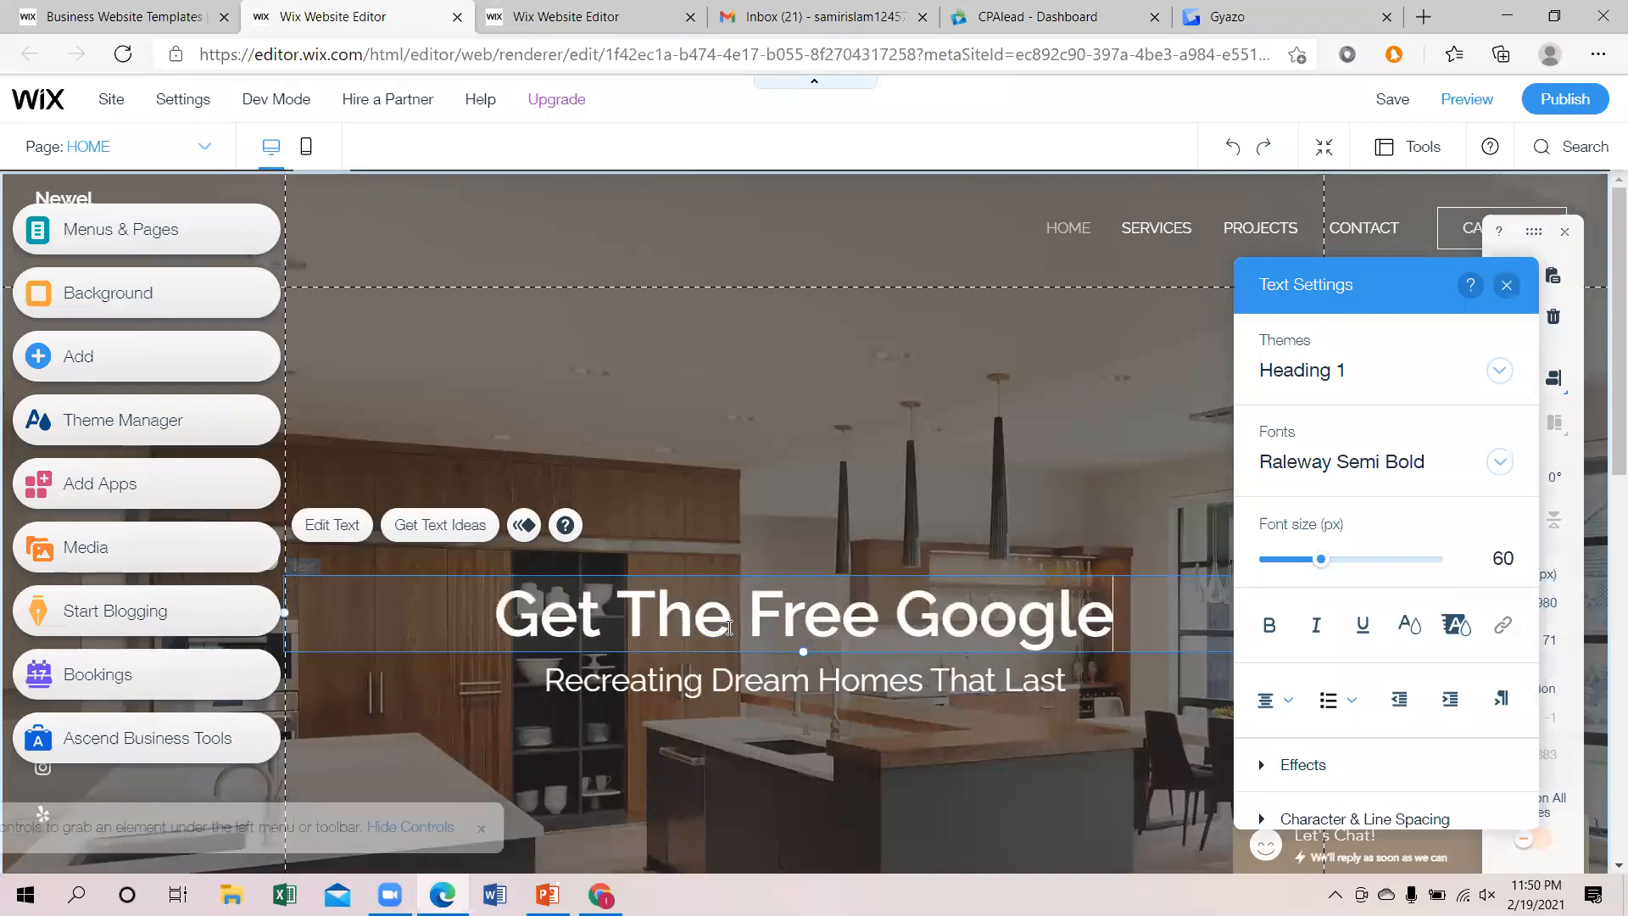
type(" Play St")
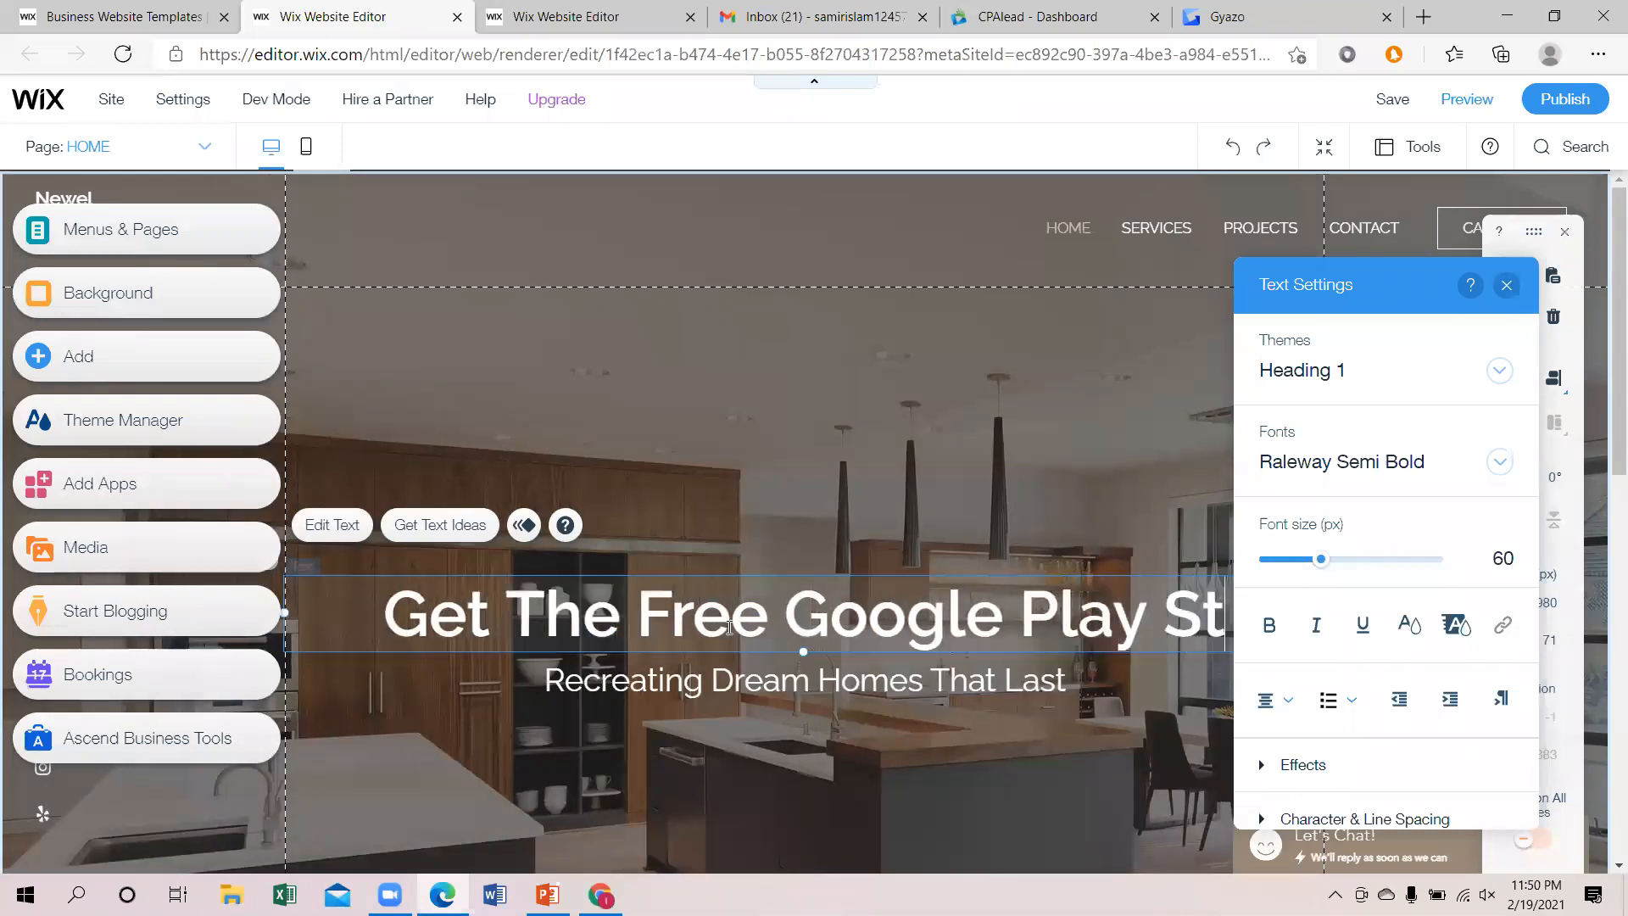
type("ore Gift")
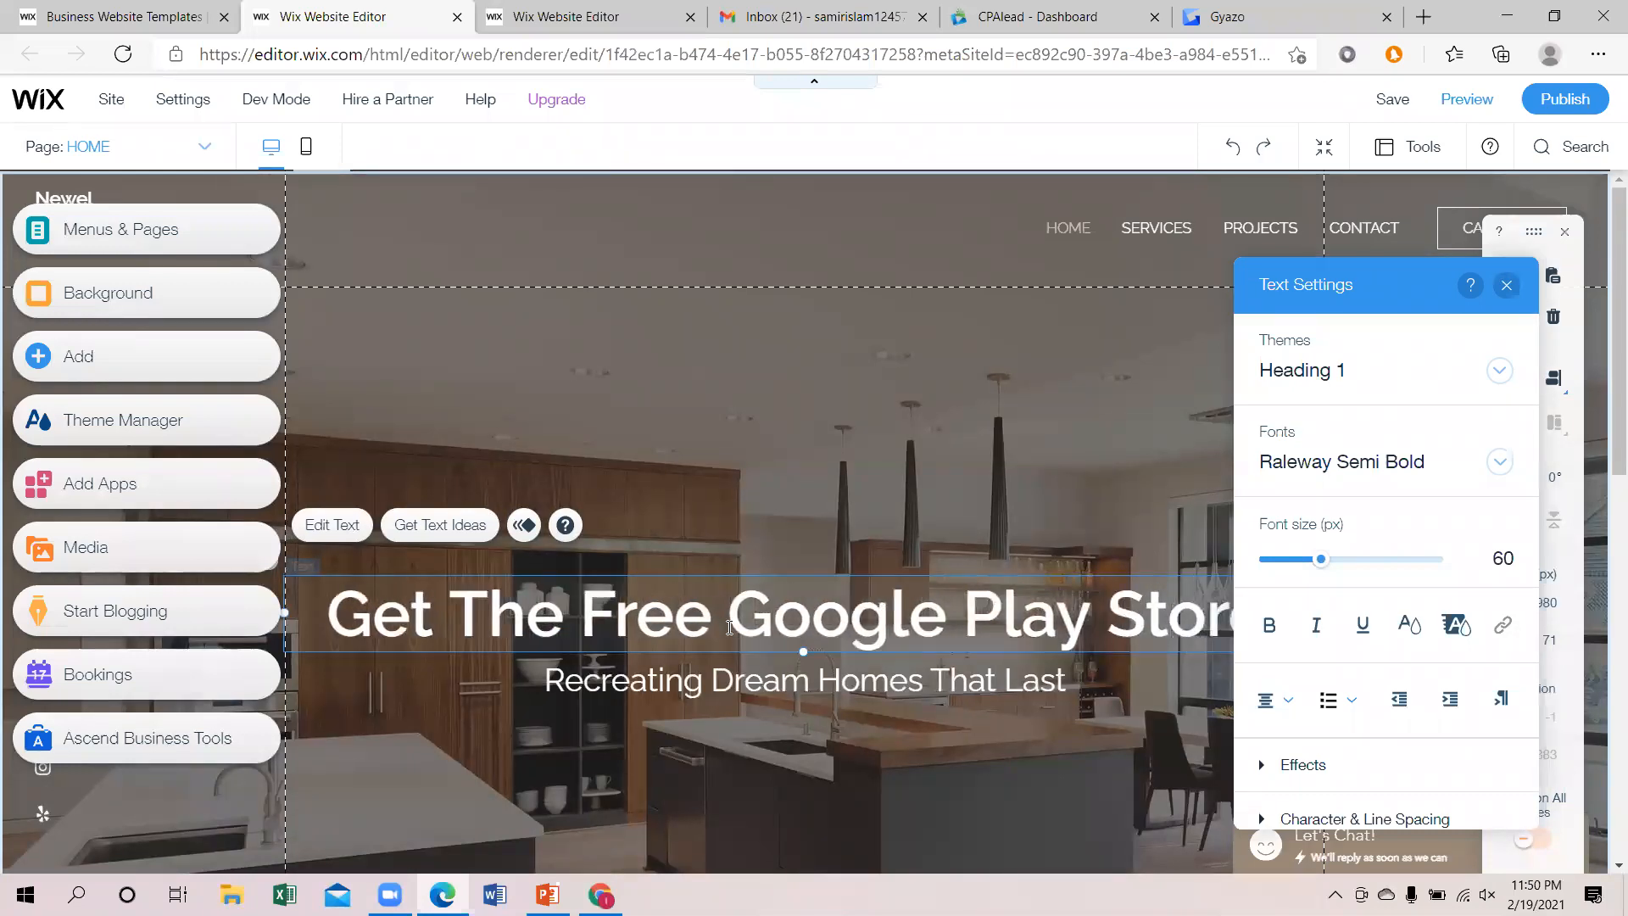
type(" Card W")
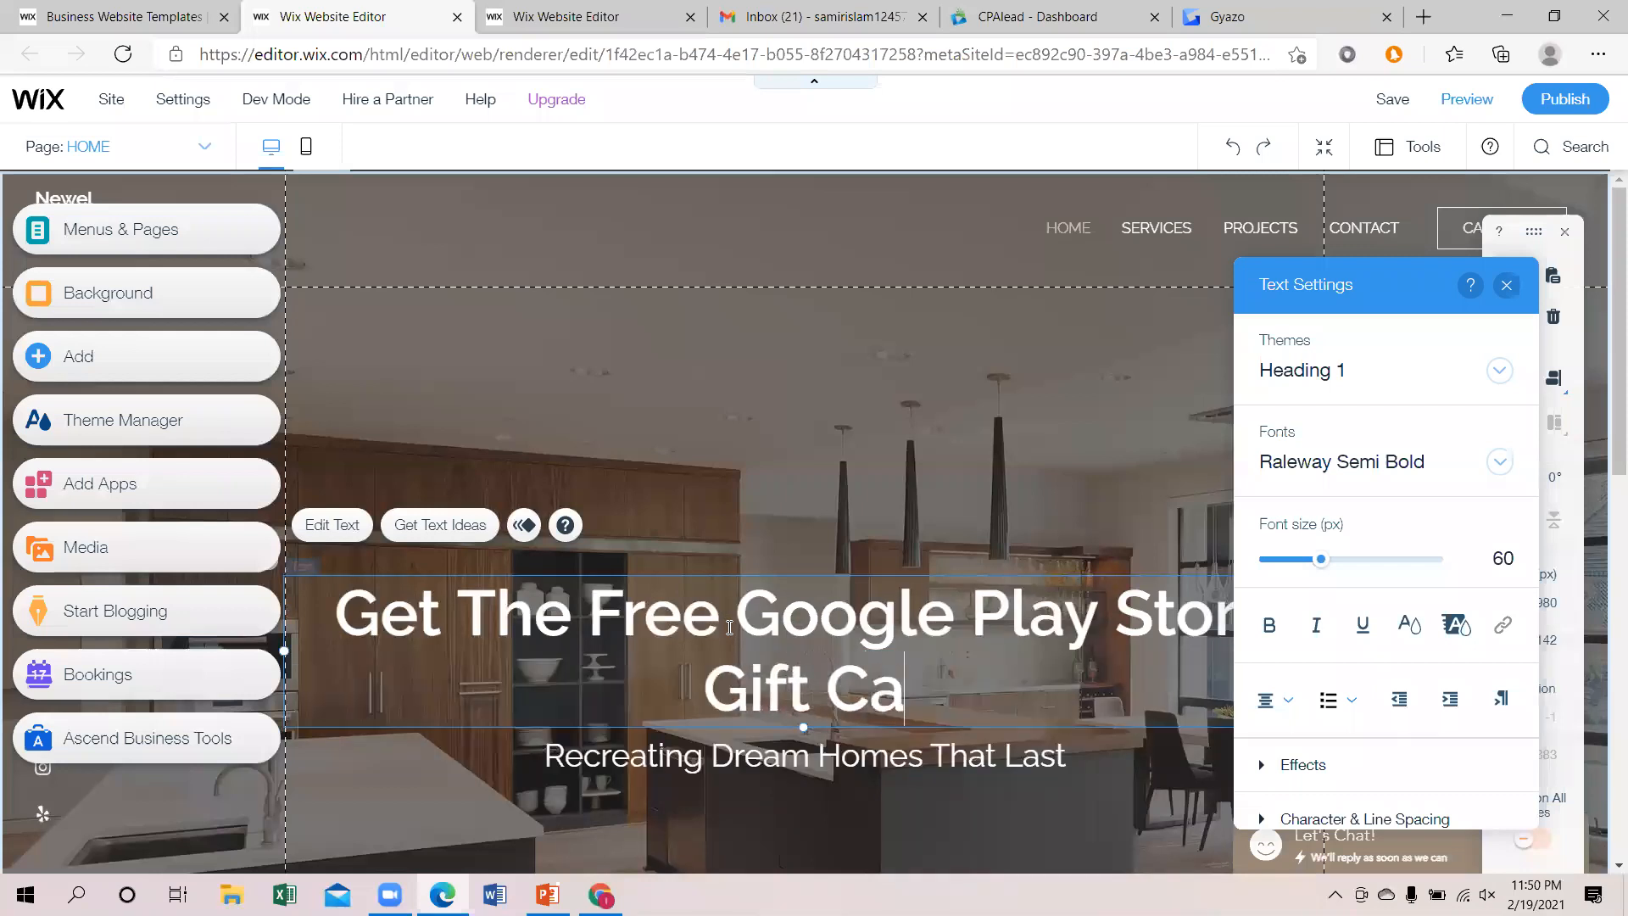
key("BackSpace")
key("BackSpace")
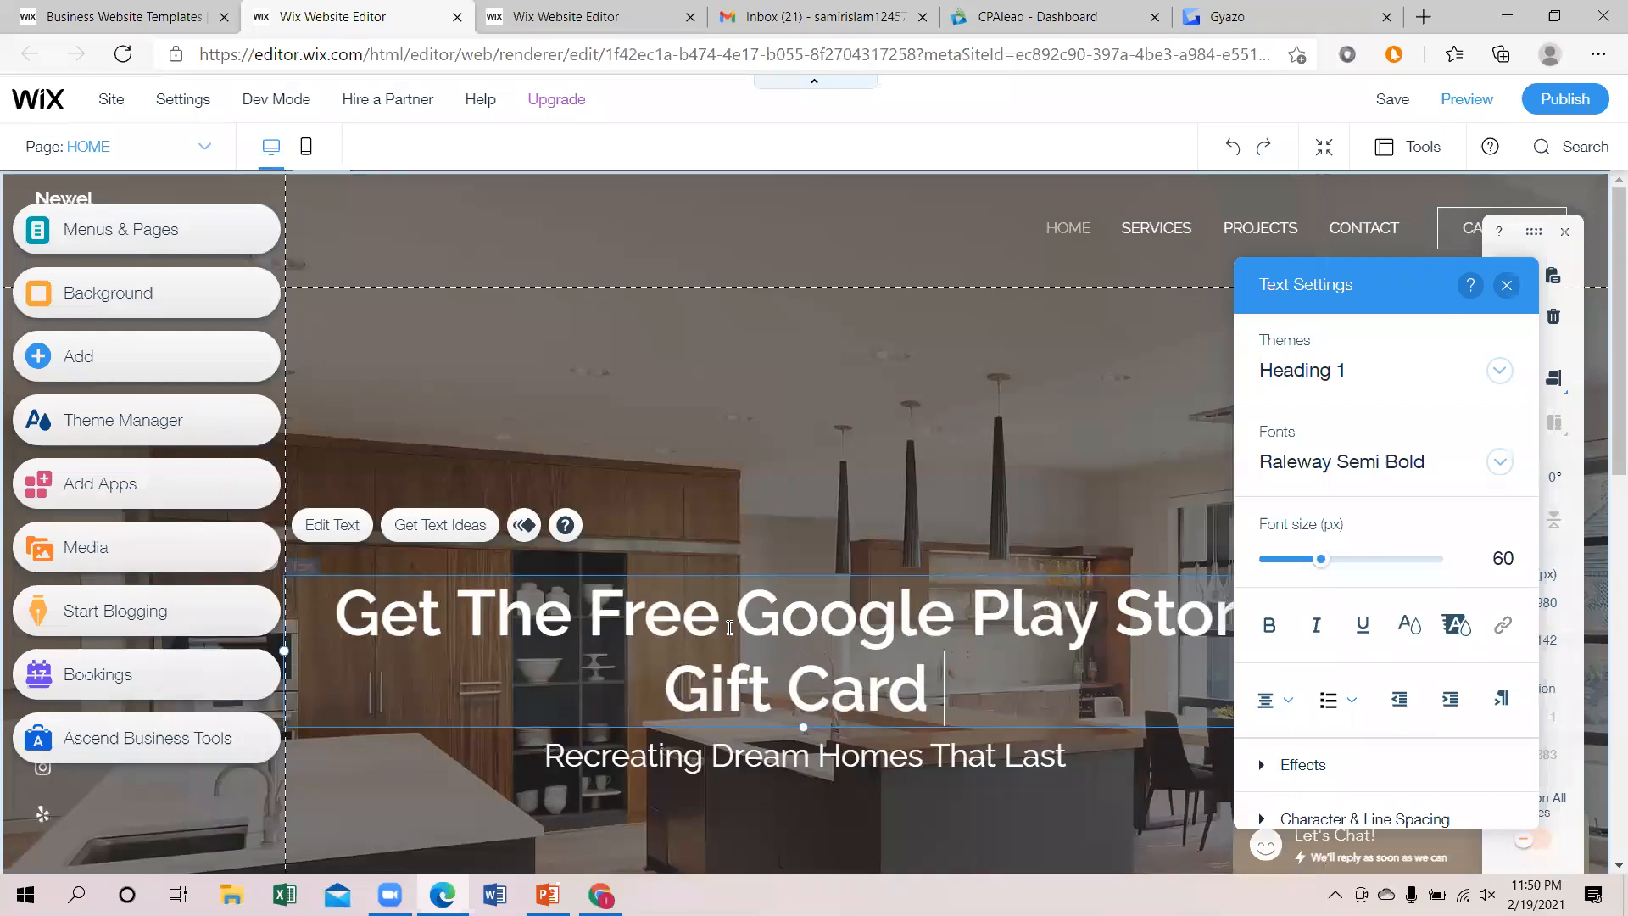
type(".")
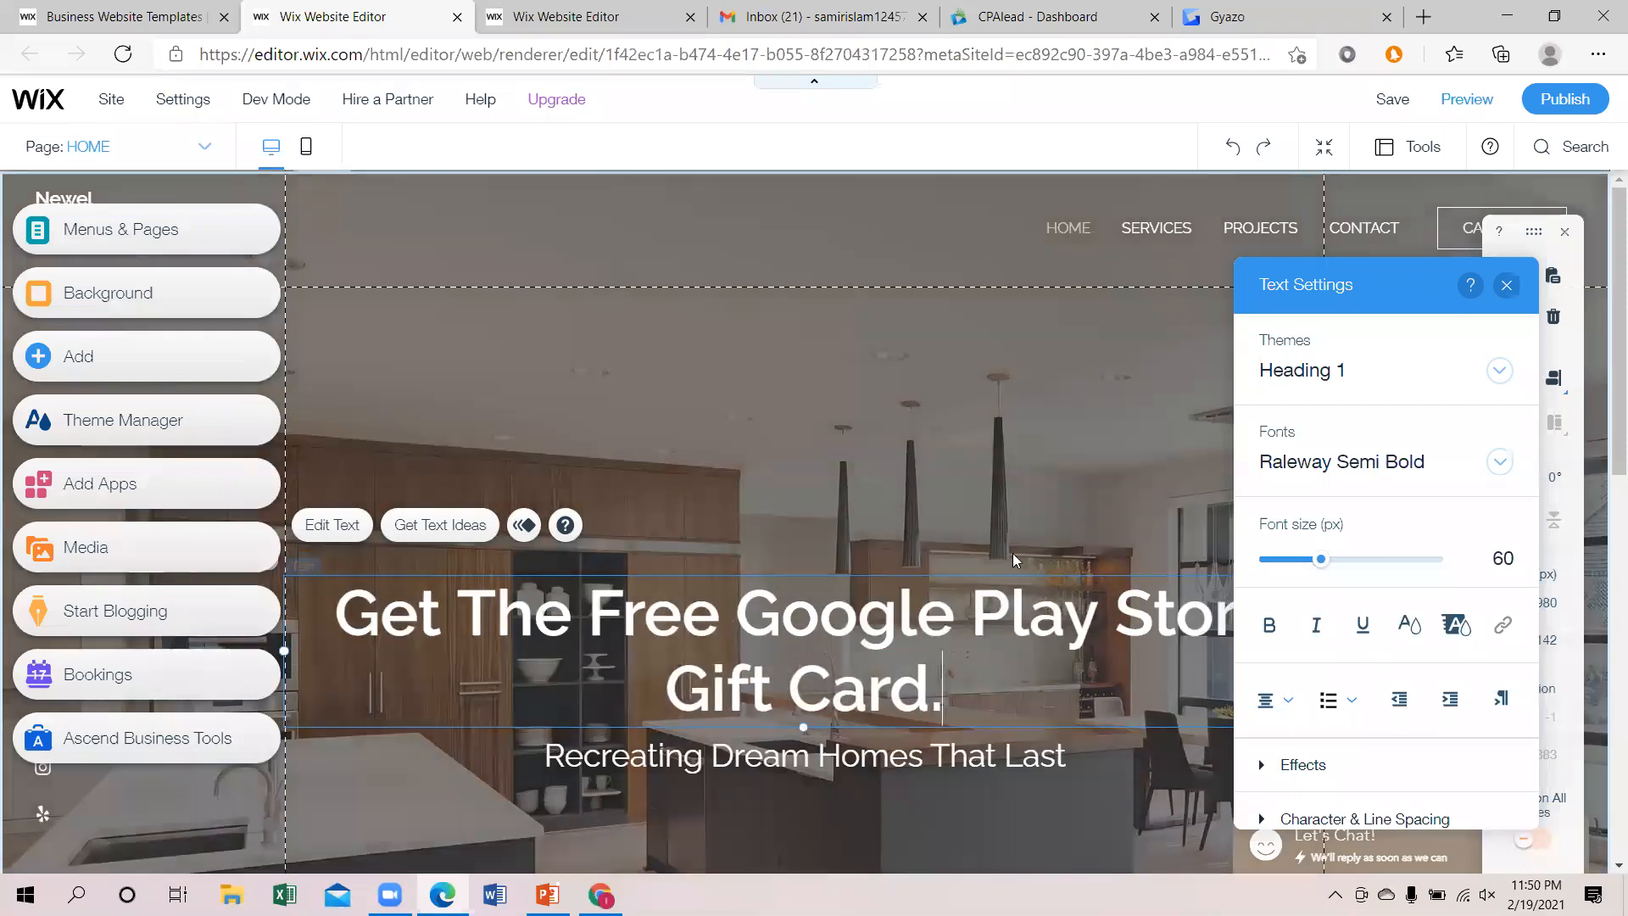
scroll(879, 580, "down", 3)
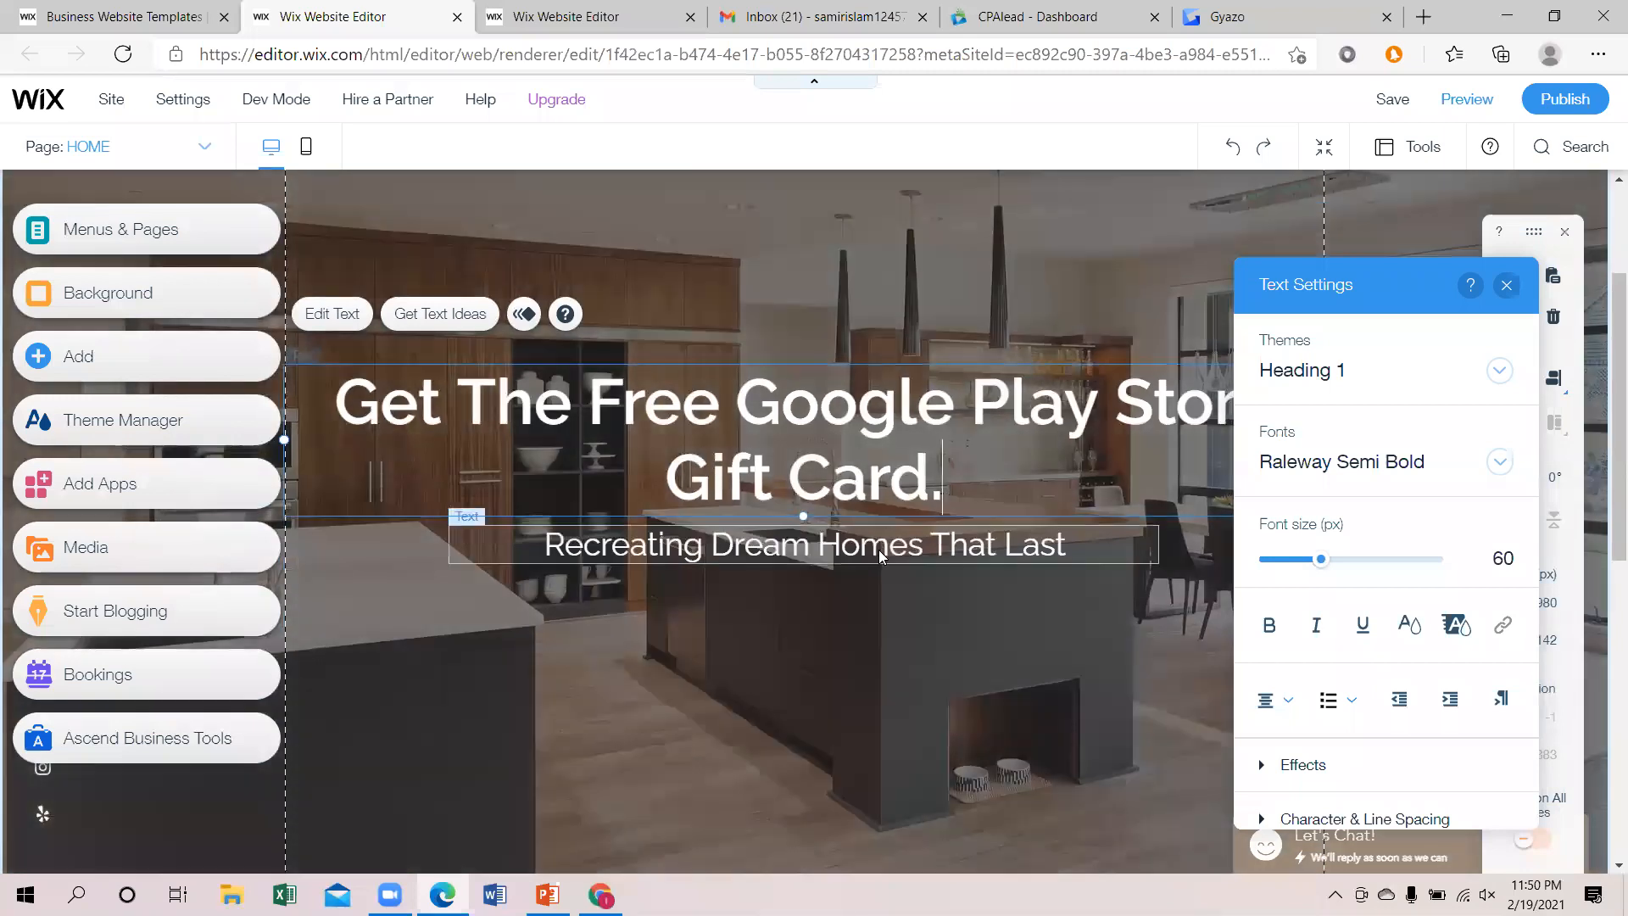
left_click(879, 555)
left_click(1051, 17)
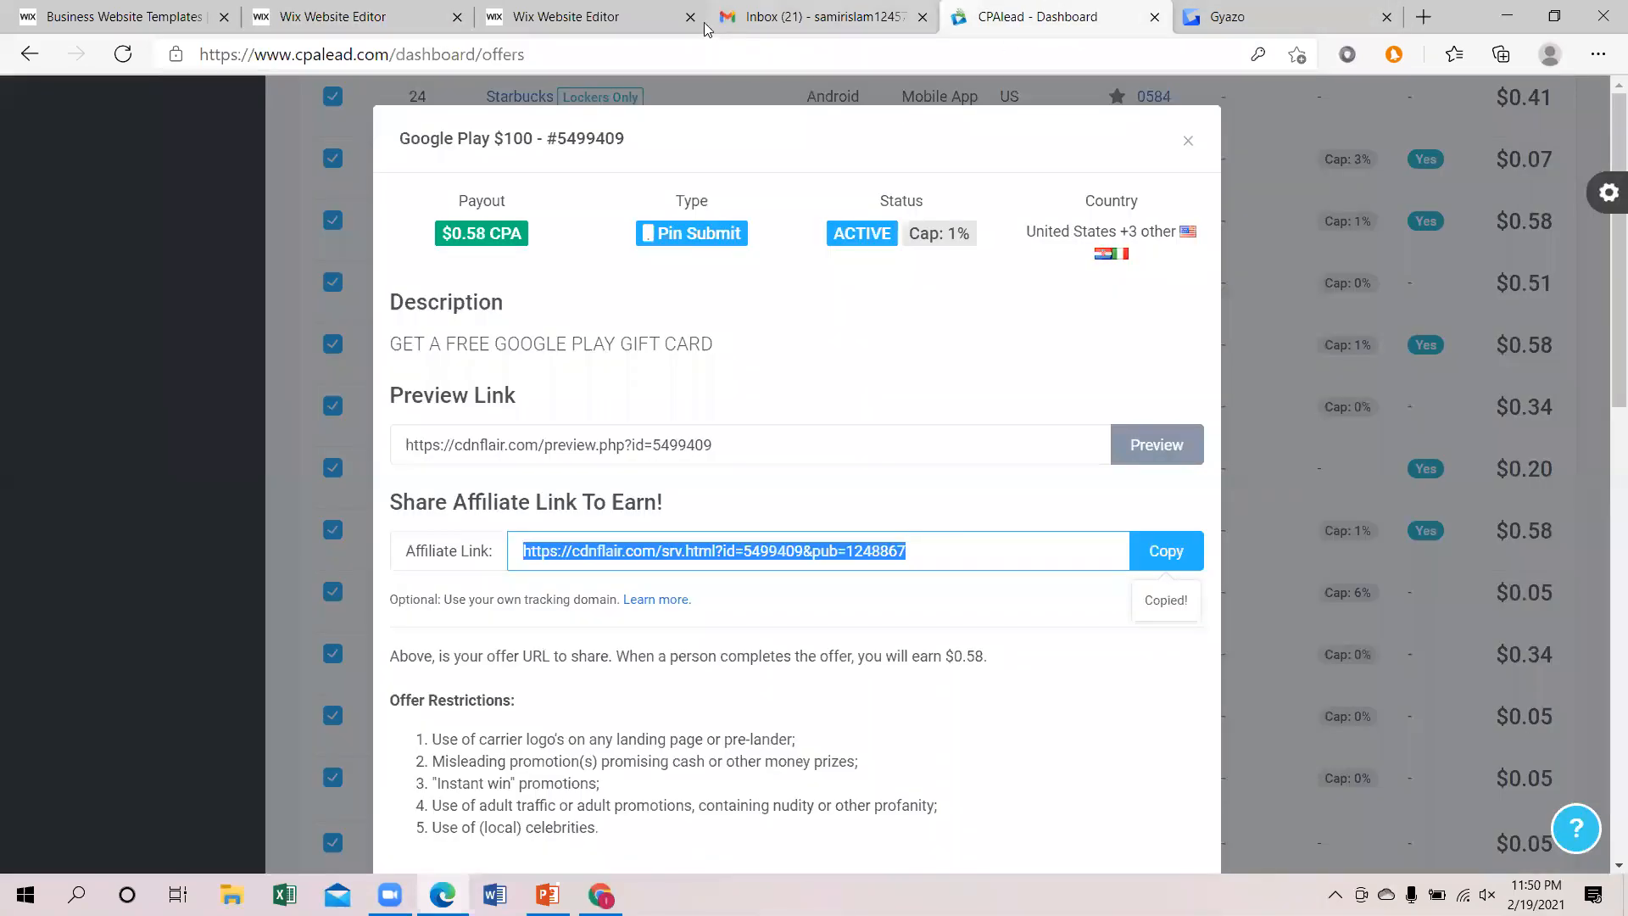
Step: Search Google for 'google play store' and copy Google Play's description sentence
left_click(1227, 17)
left_click(990, 48)
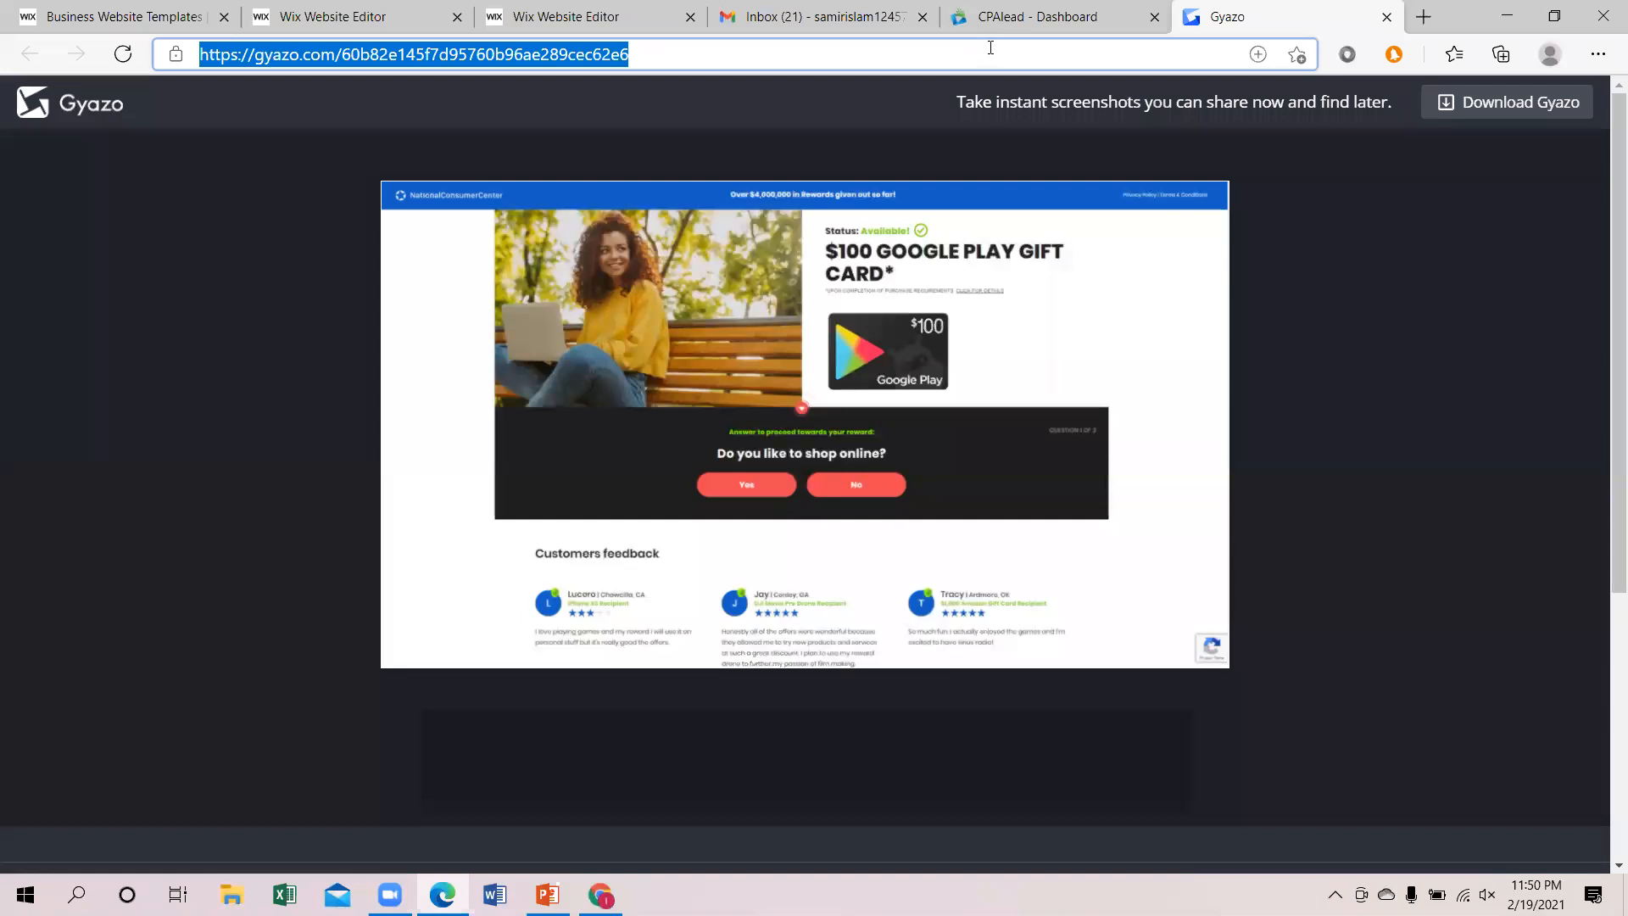
type("g")
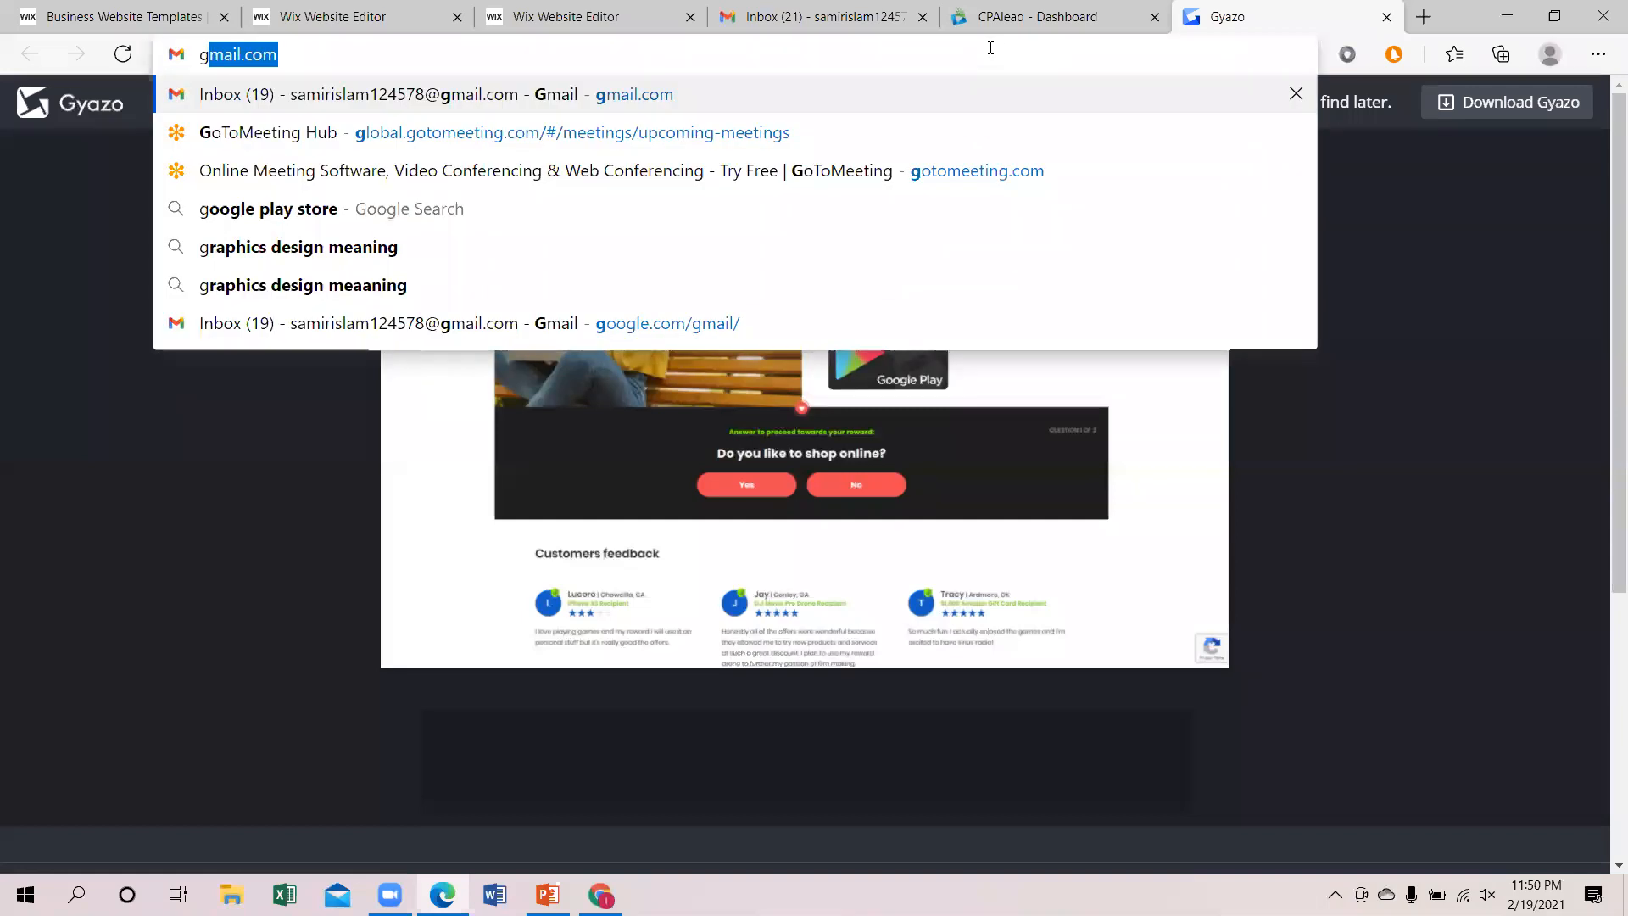
key("Down")
key("Down")
key("Down")
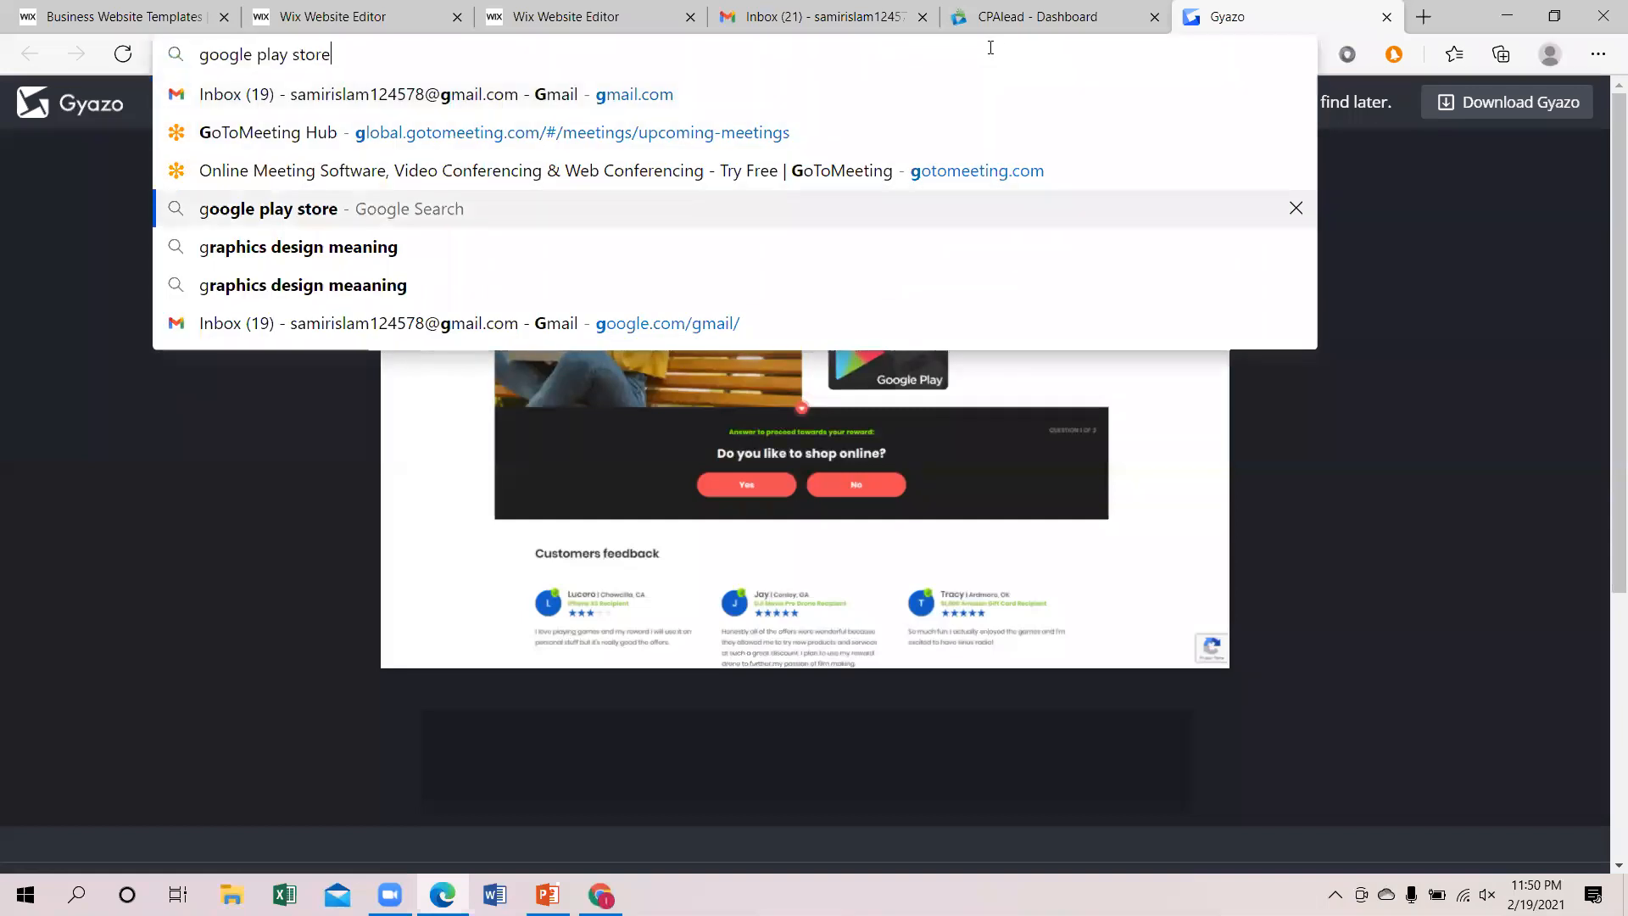
key("Return")
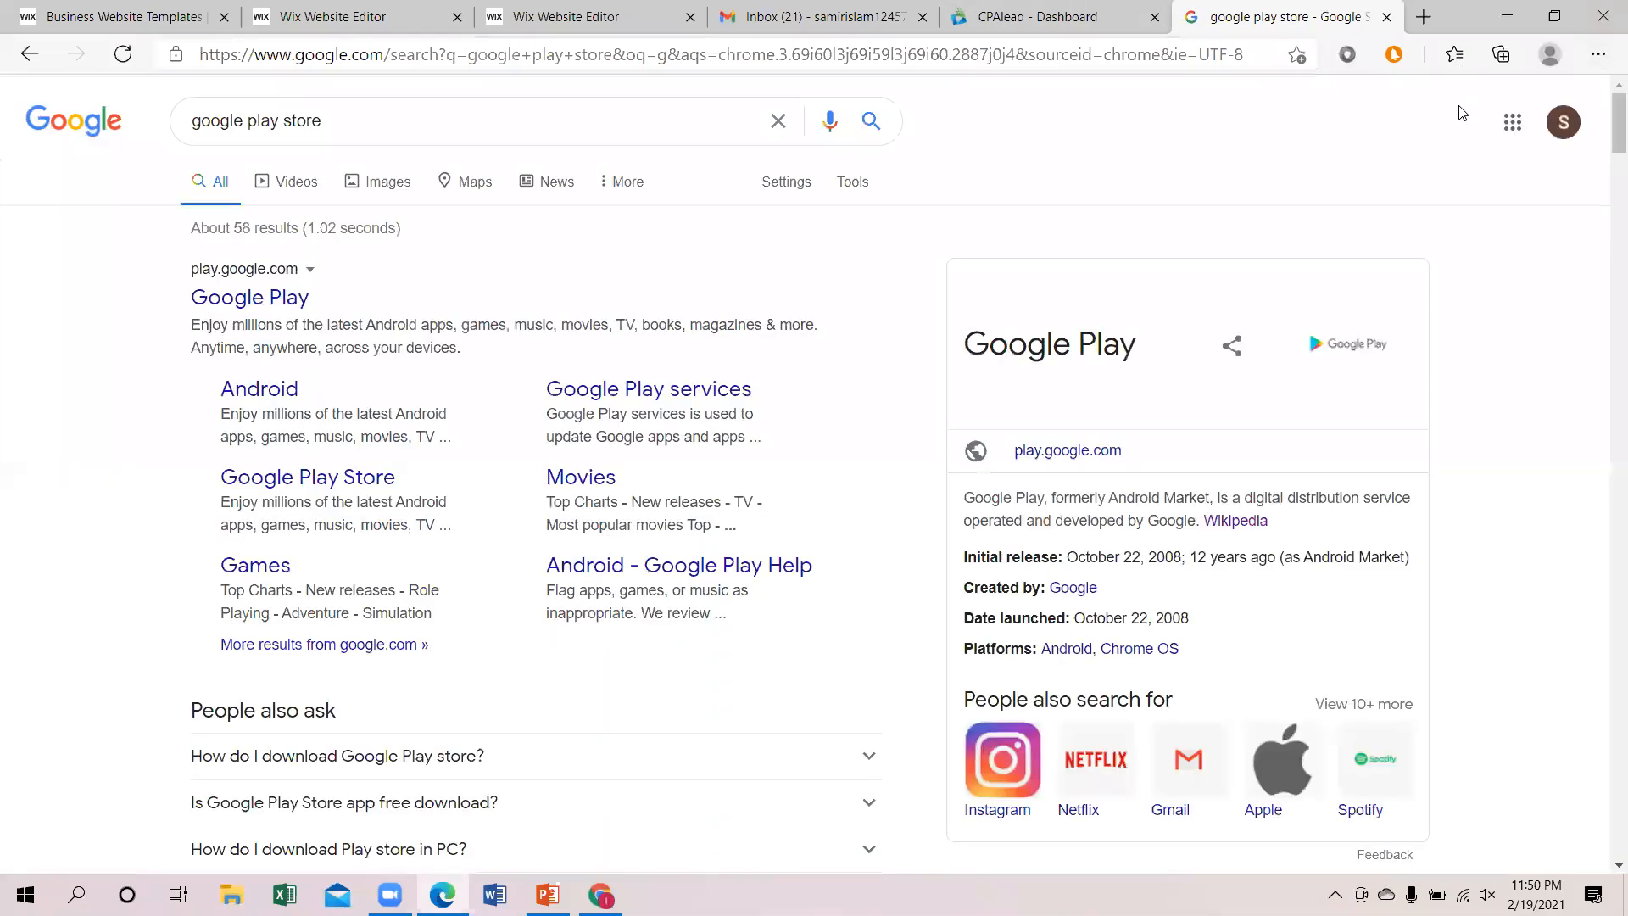
scroll(1230, 298, "down", 2)
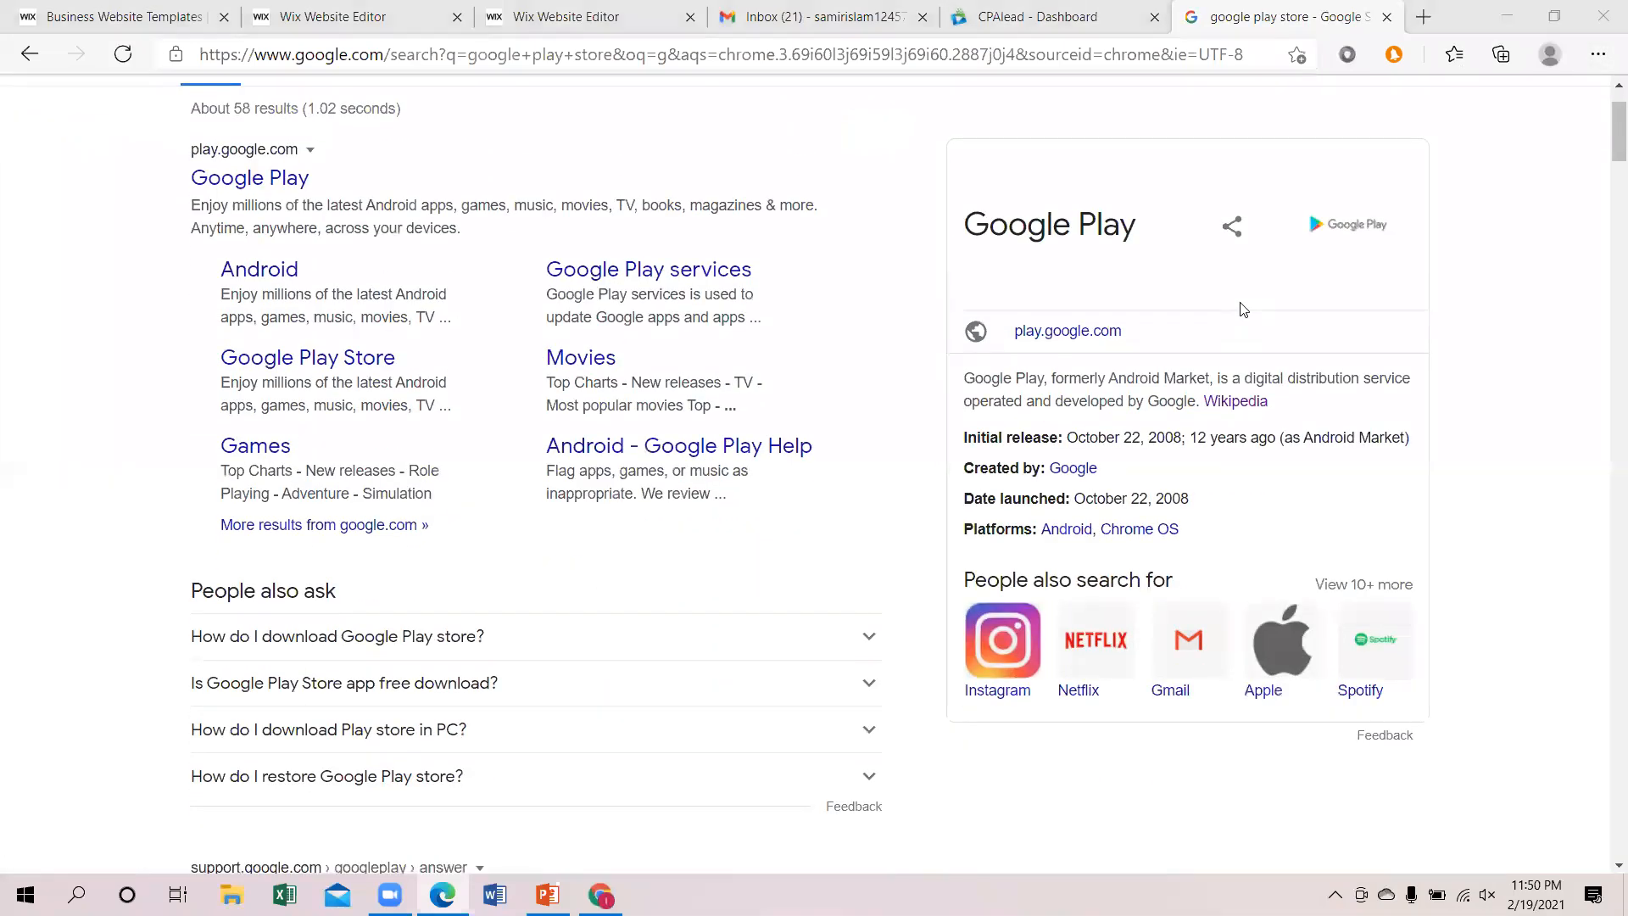
left_click_drag(1201, 409, 957, 382)
key("ctrl+c")
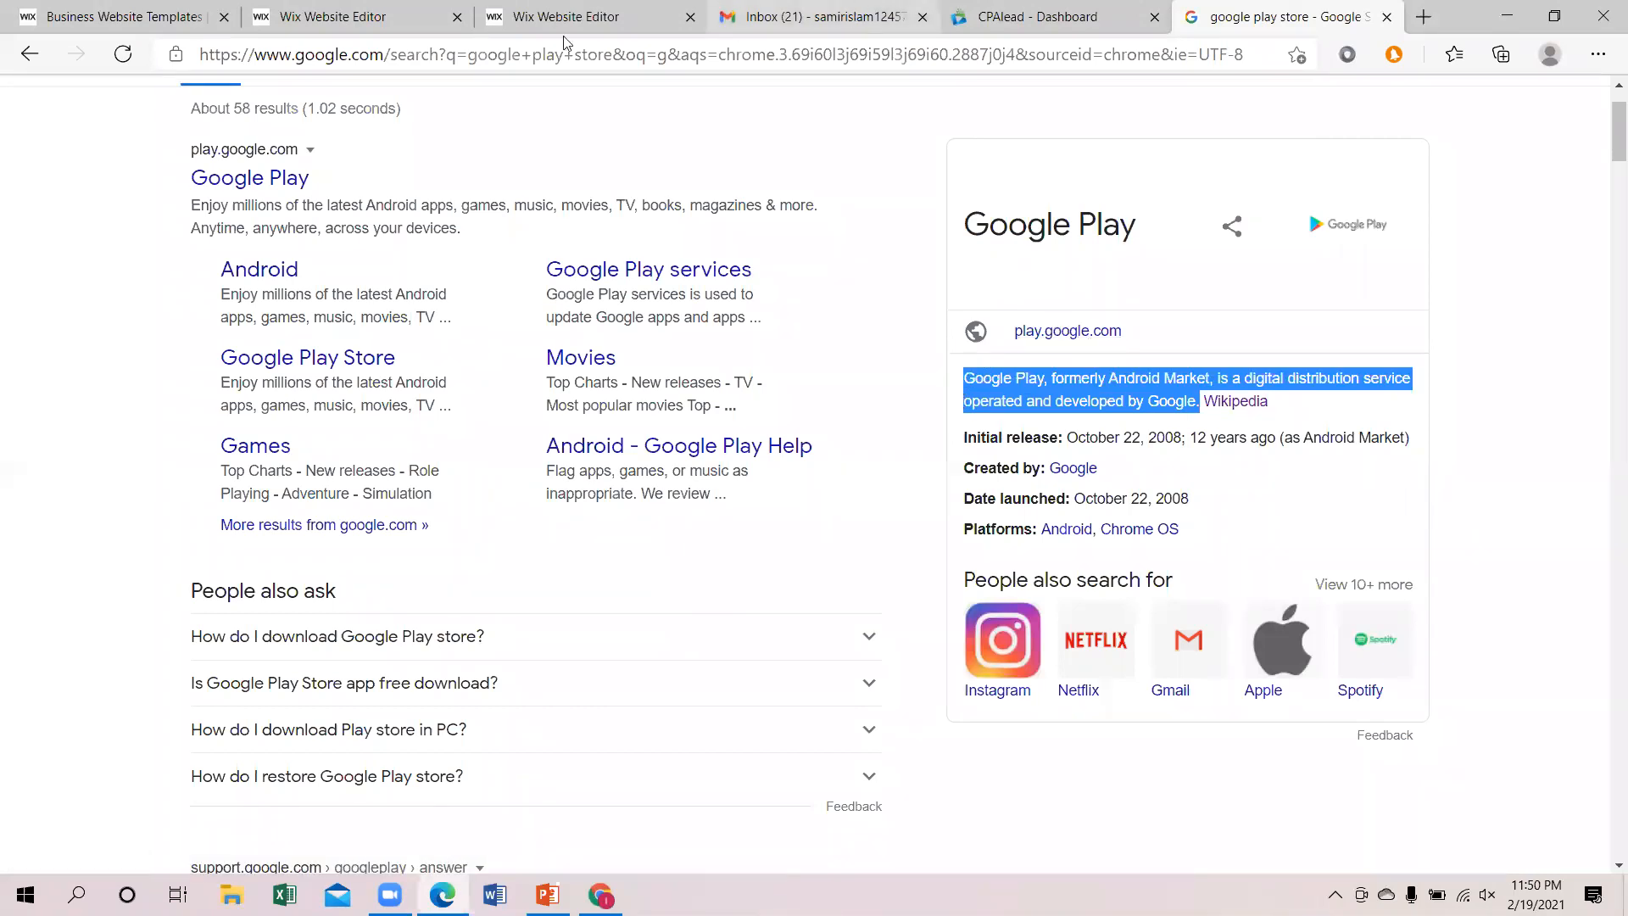
left_click(543, 17)
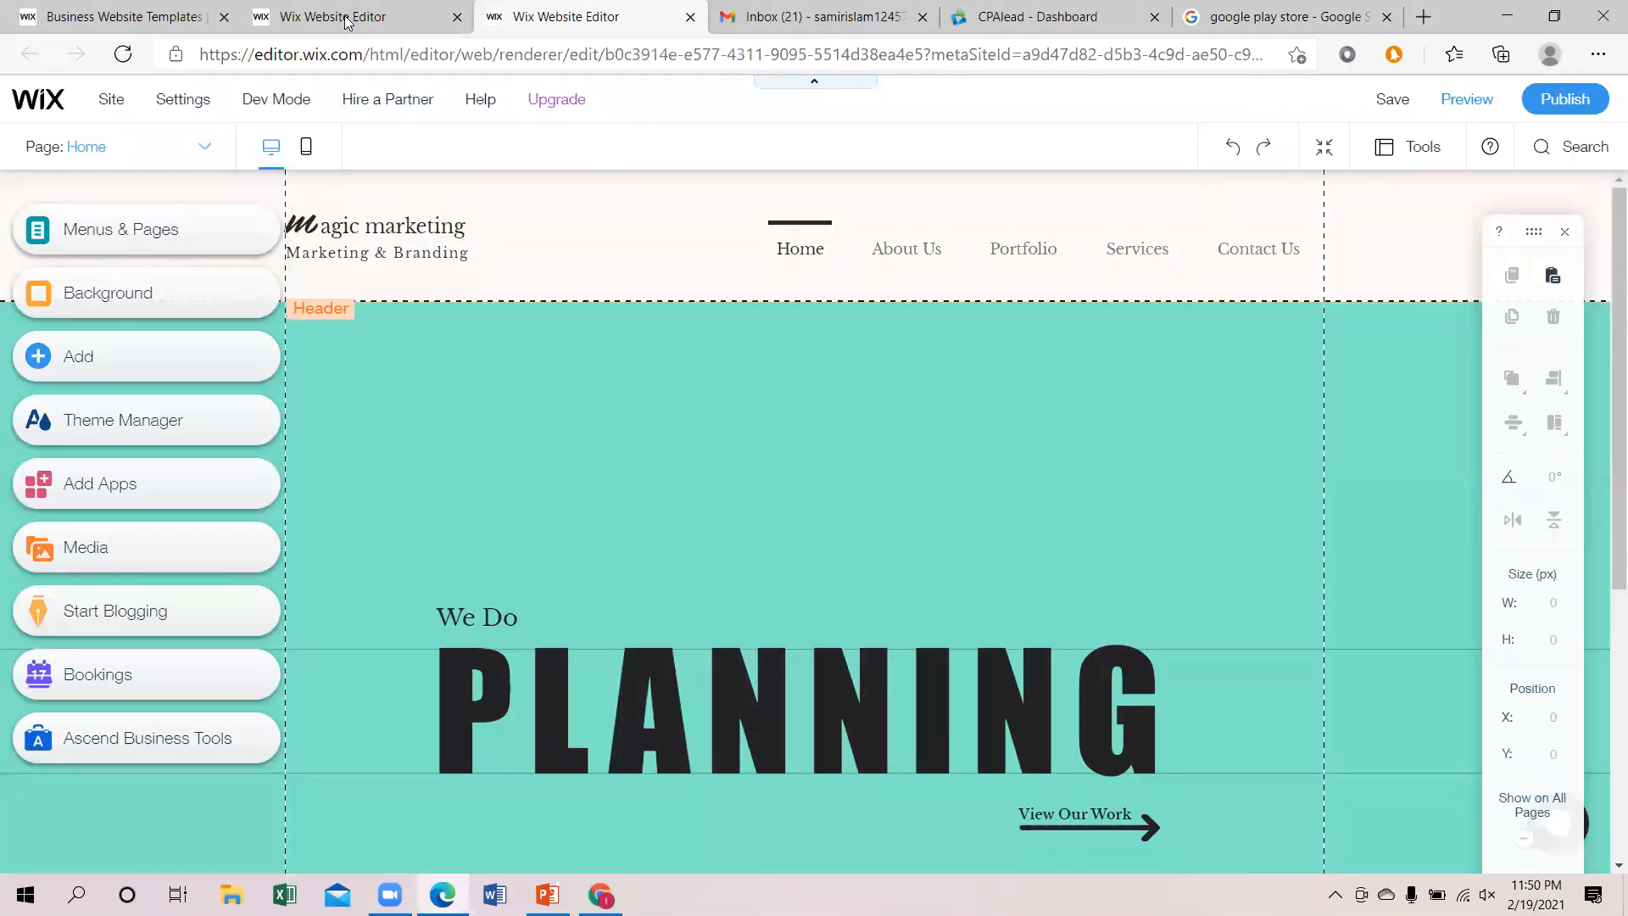
Step: Replace the hero subtitle with the Google Play description, ending 'Offering a Free Gift Card, Click The button Below.'
left_click(357, 17)
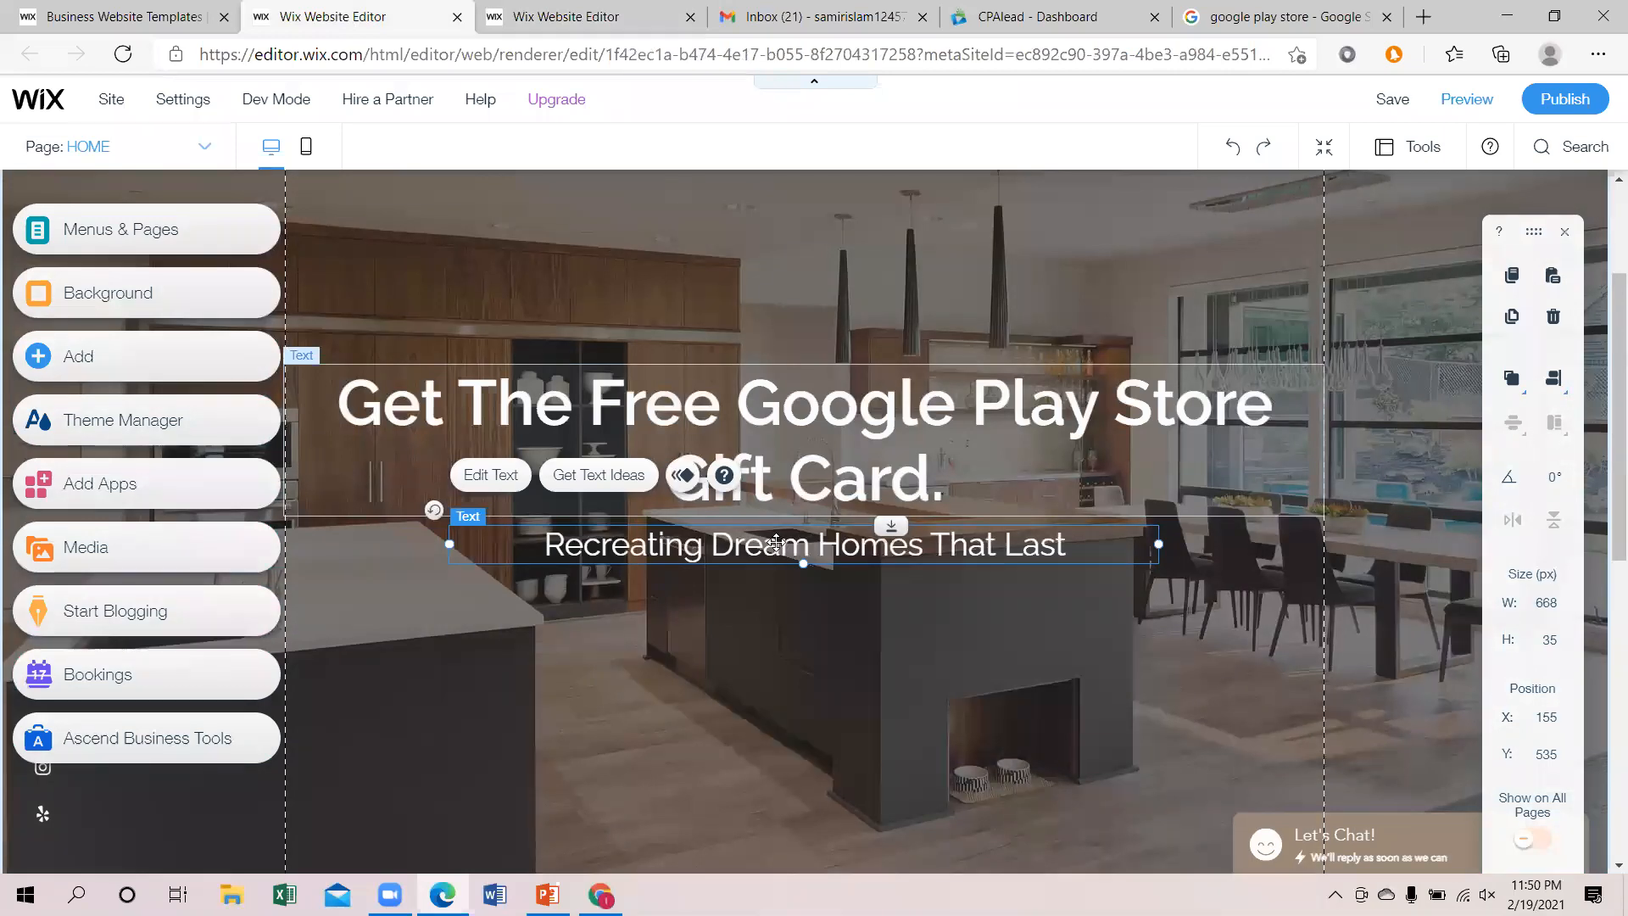
double_click(776, 543)
key("ctrl+v")
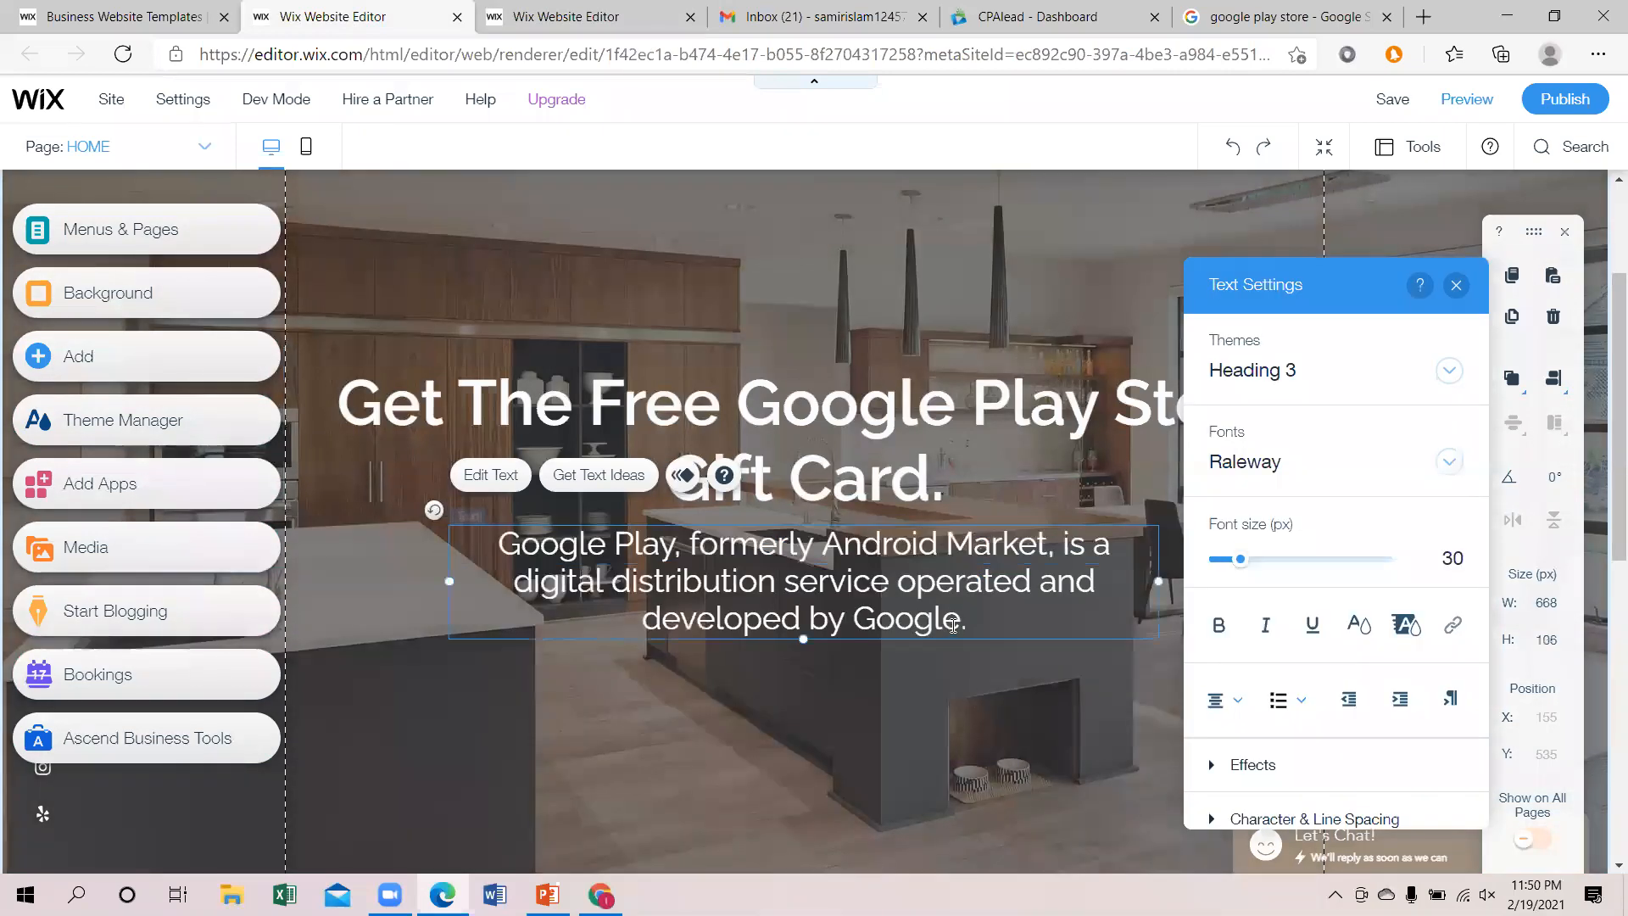
type("Google")
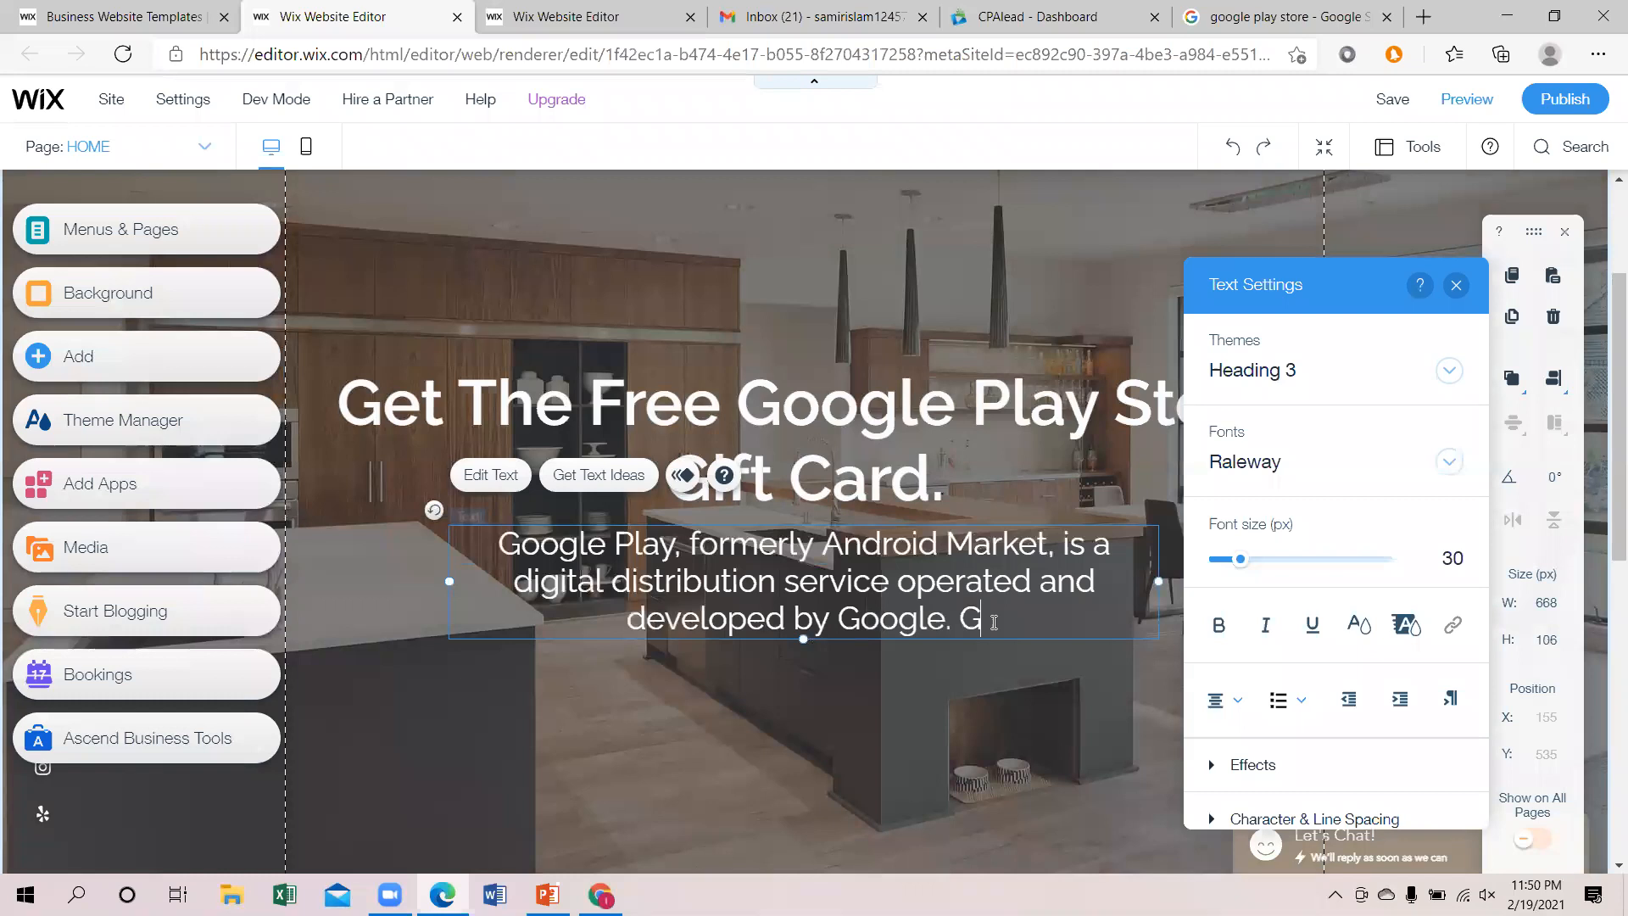
type(" Pla")
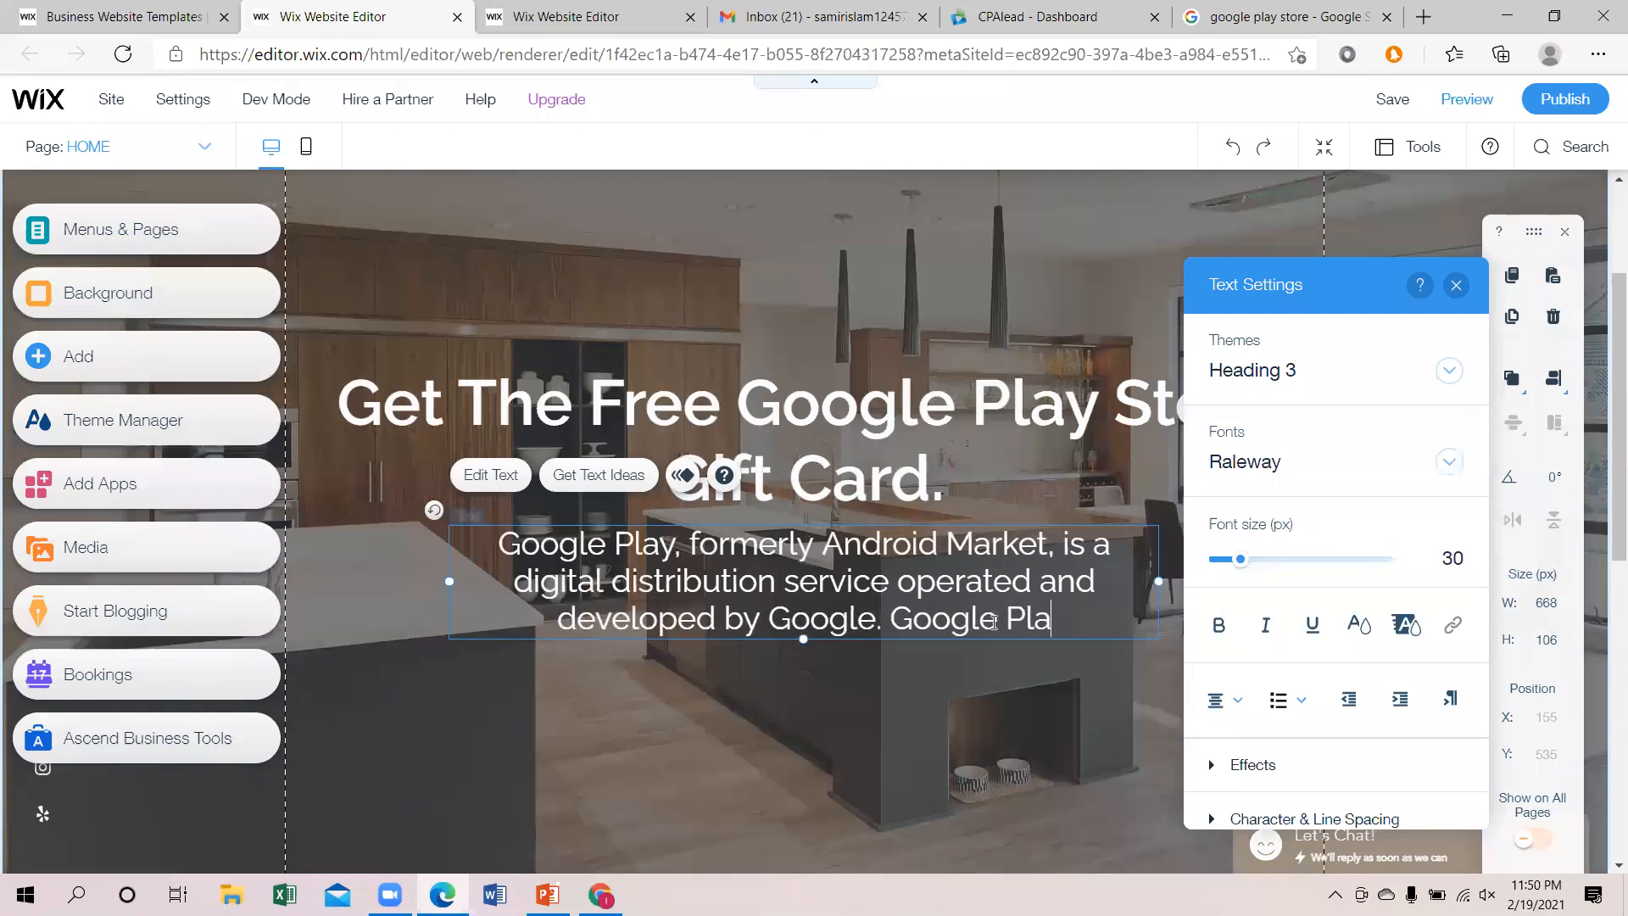
type("y Store ")
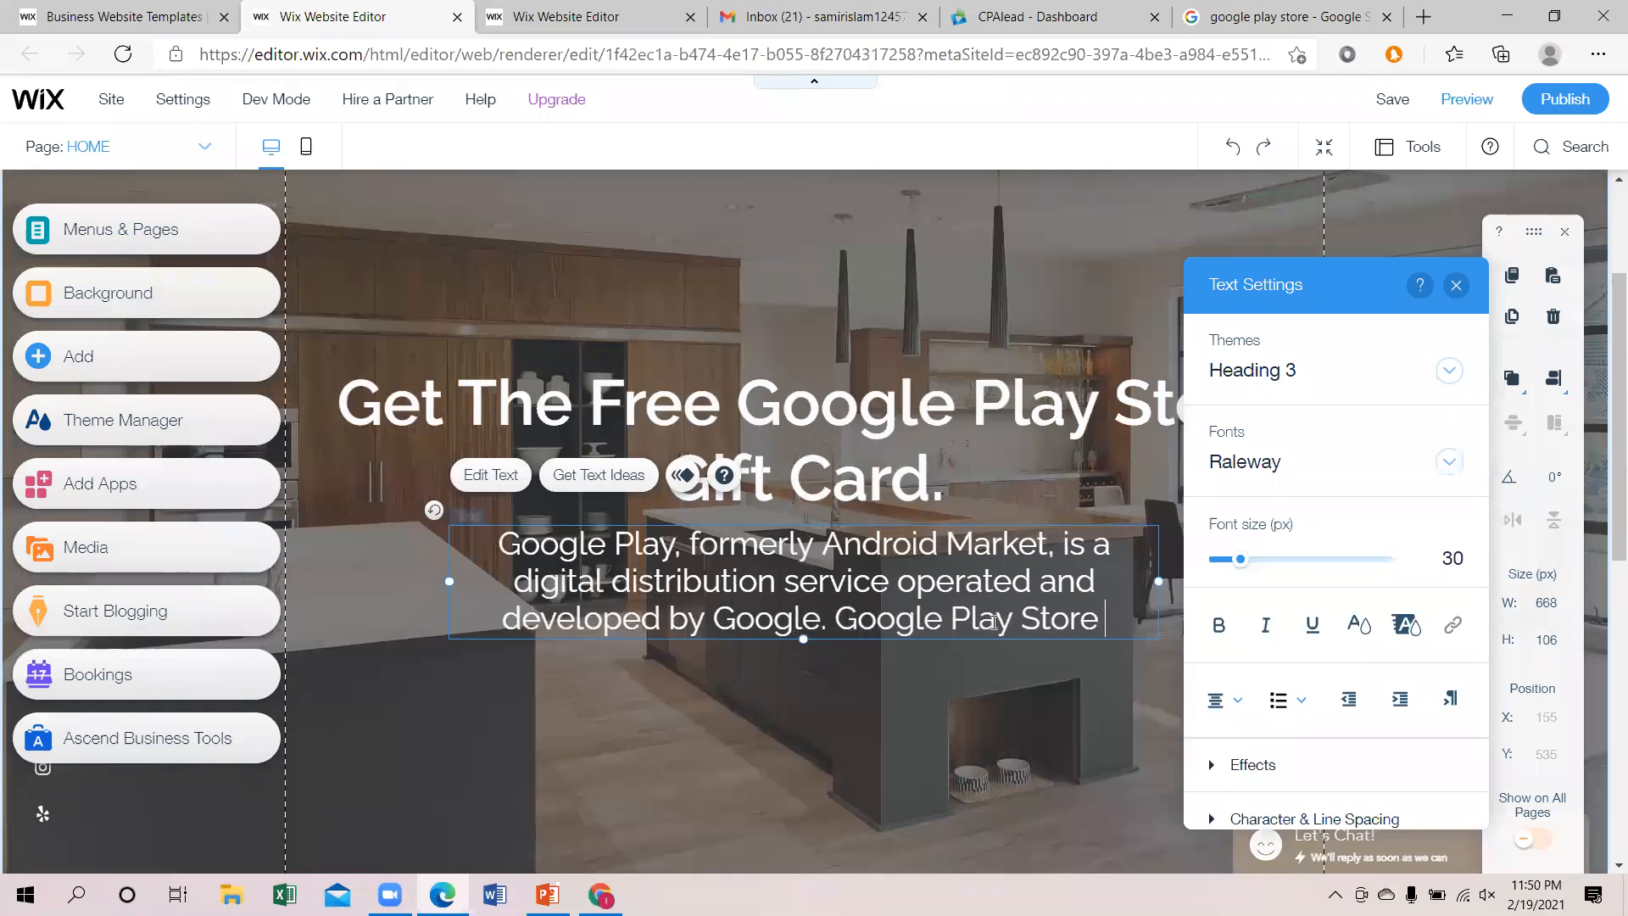
type("is Offering a Free Gift")
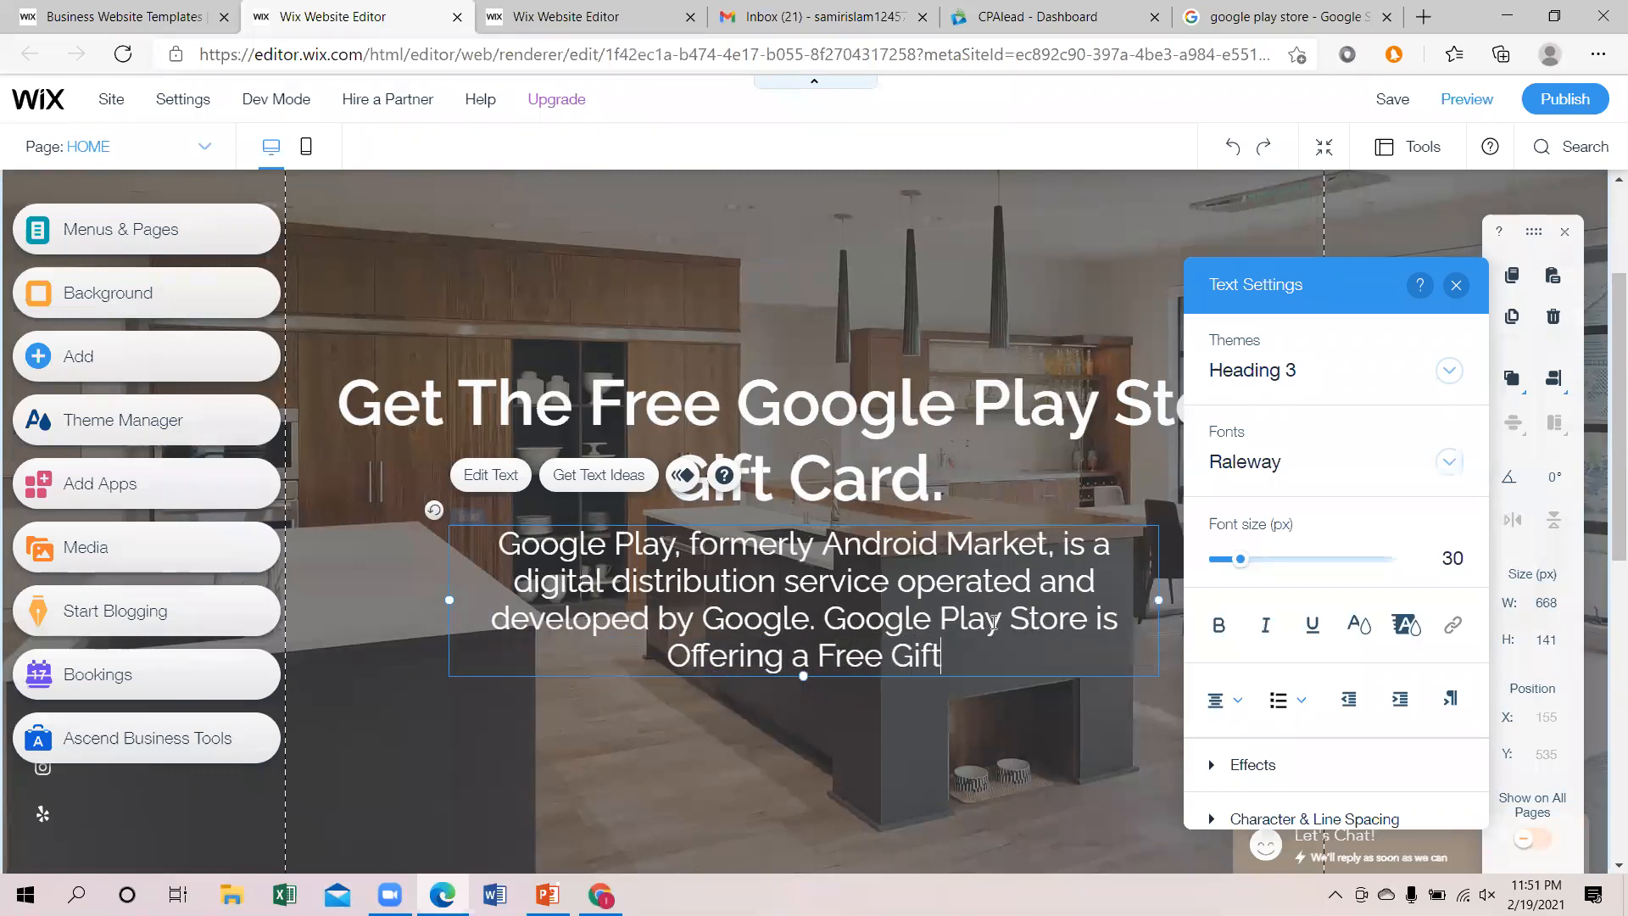
type("Sa")
key("BackSpace")
type("o")
key("BackSpace")
key("BackSpace")
key("BackSpace")
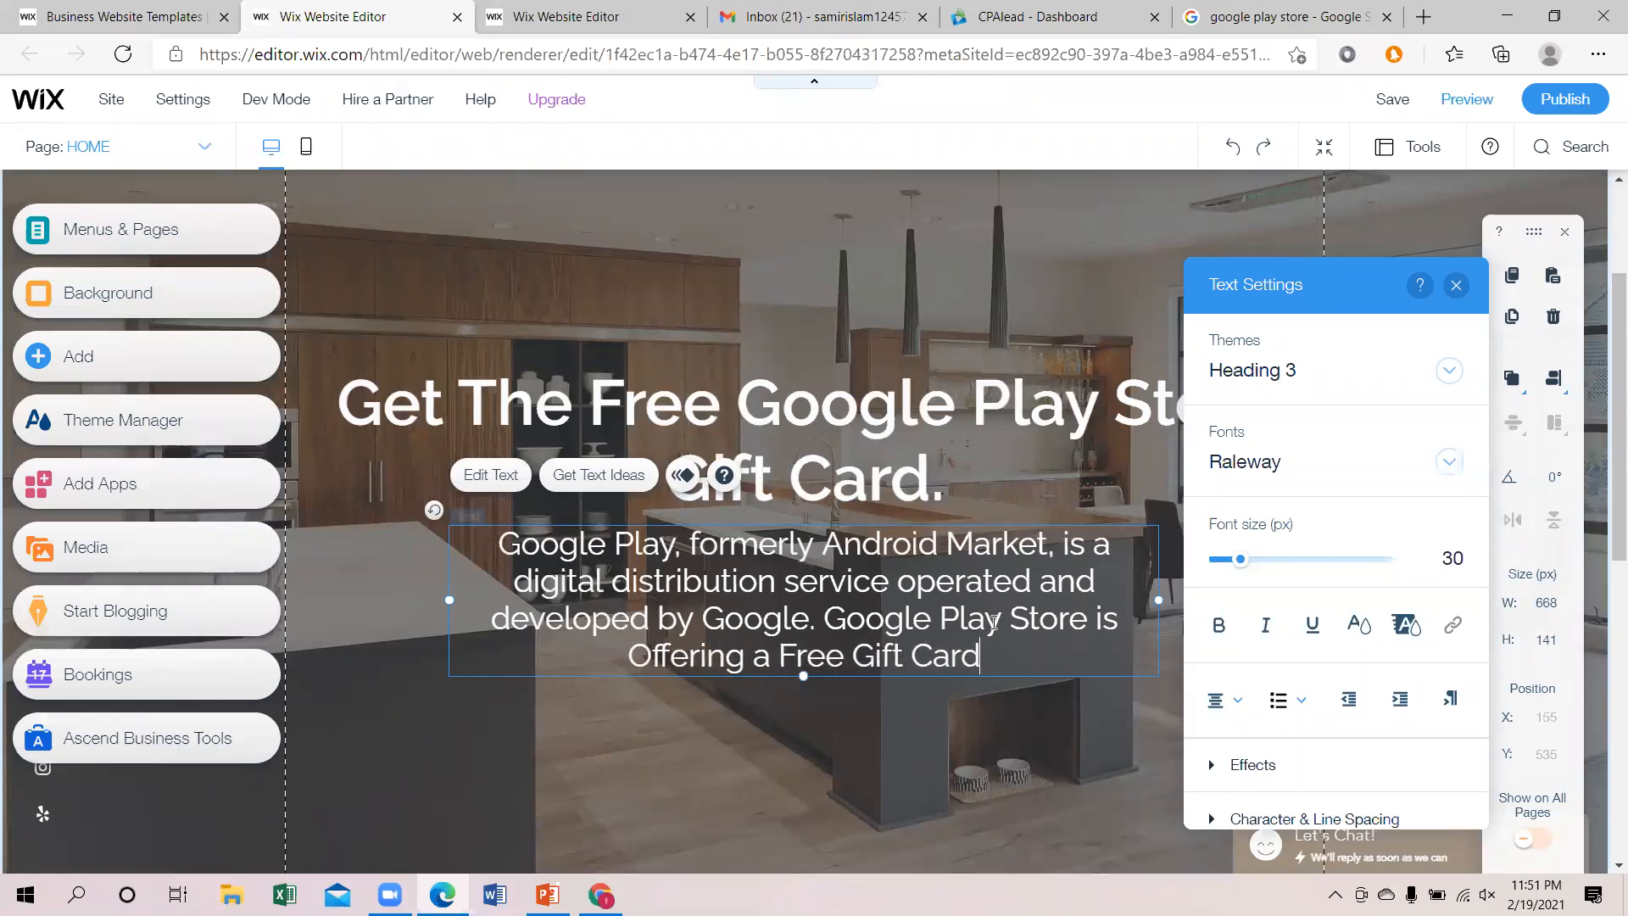
type(", ")
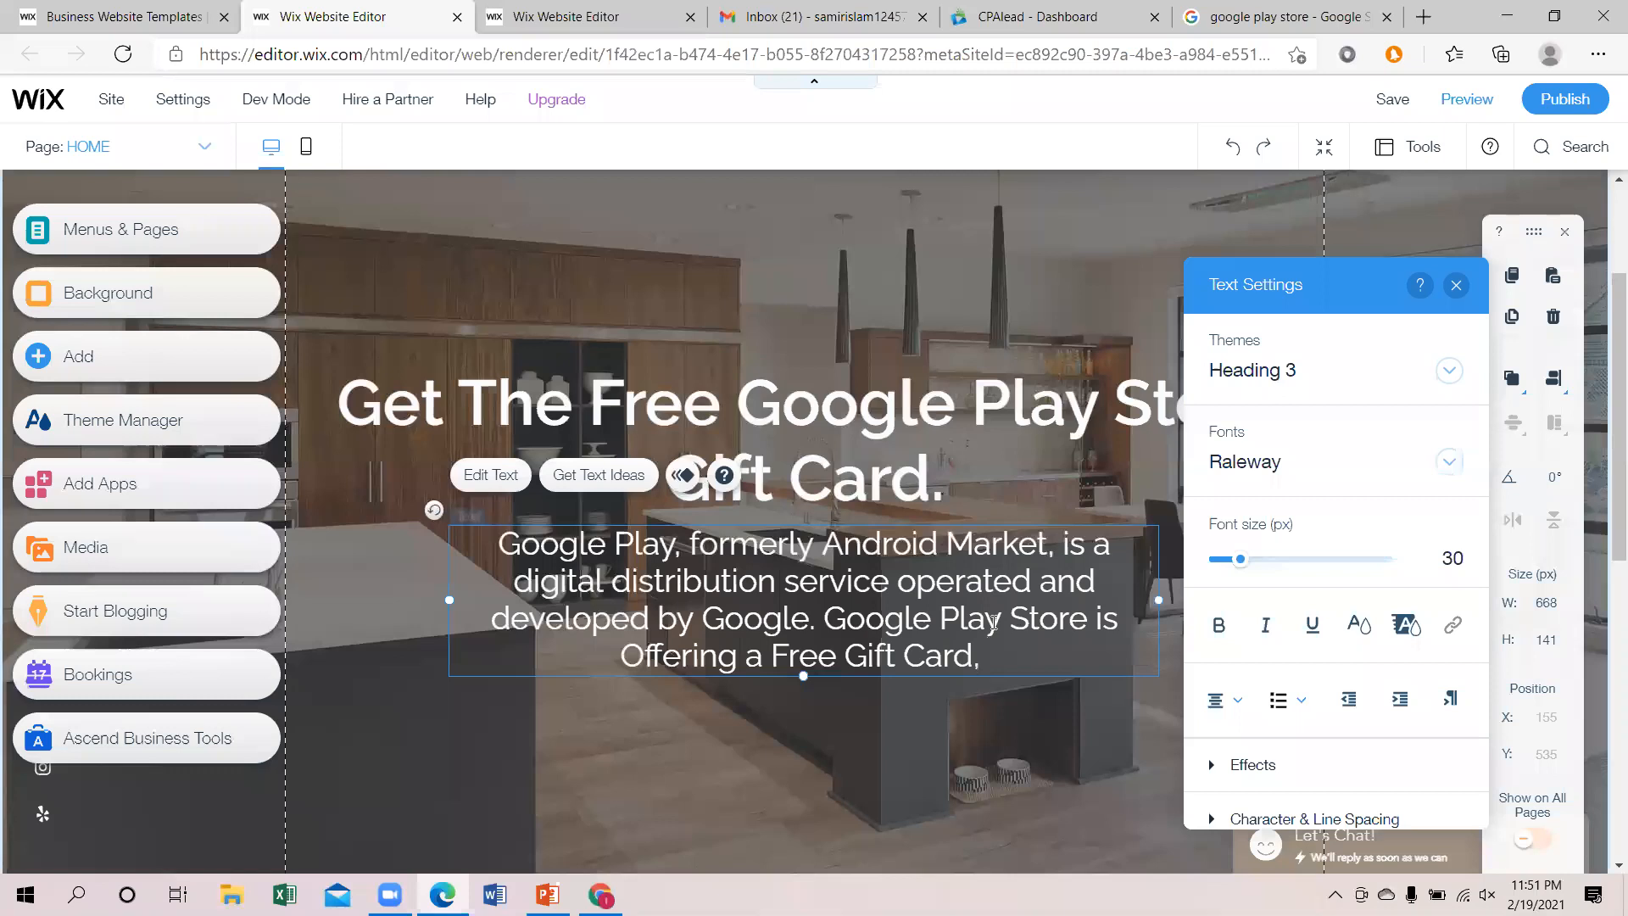
type("Click ")
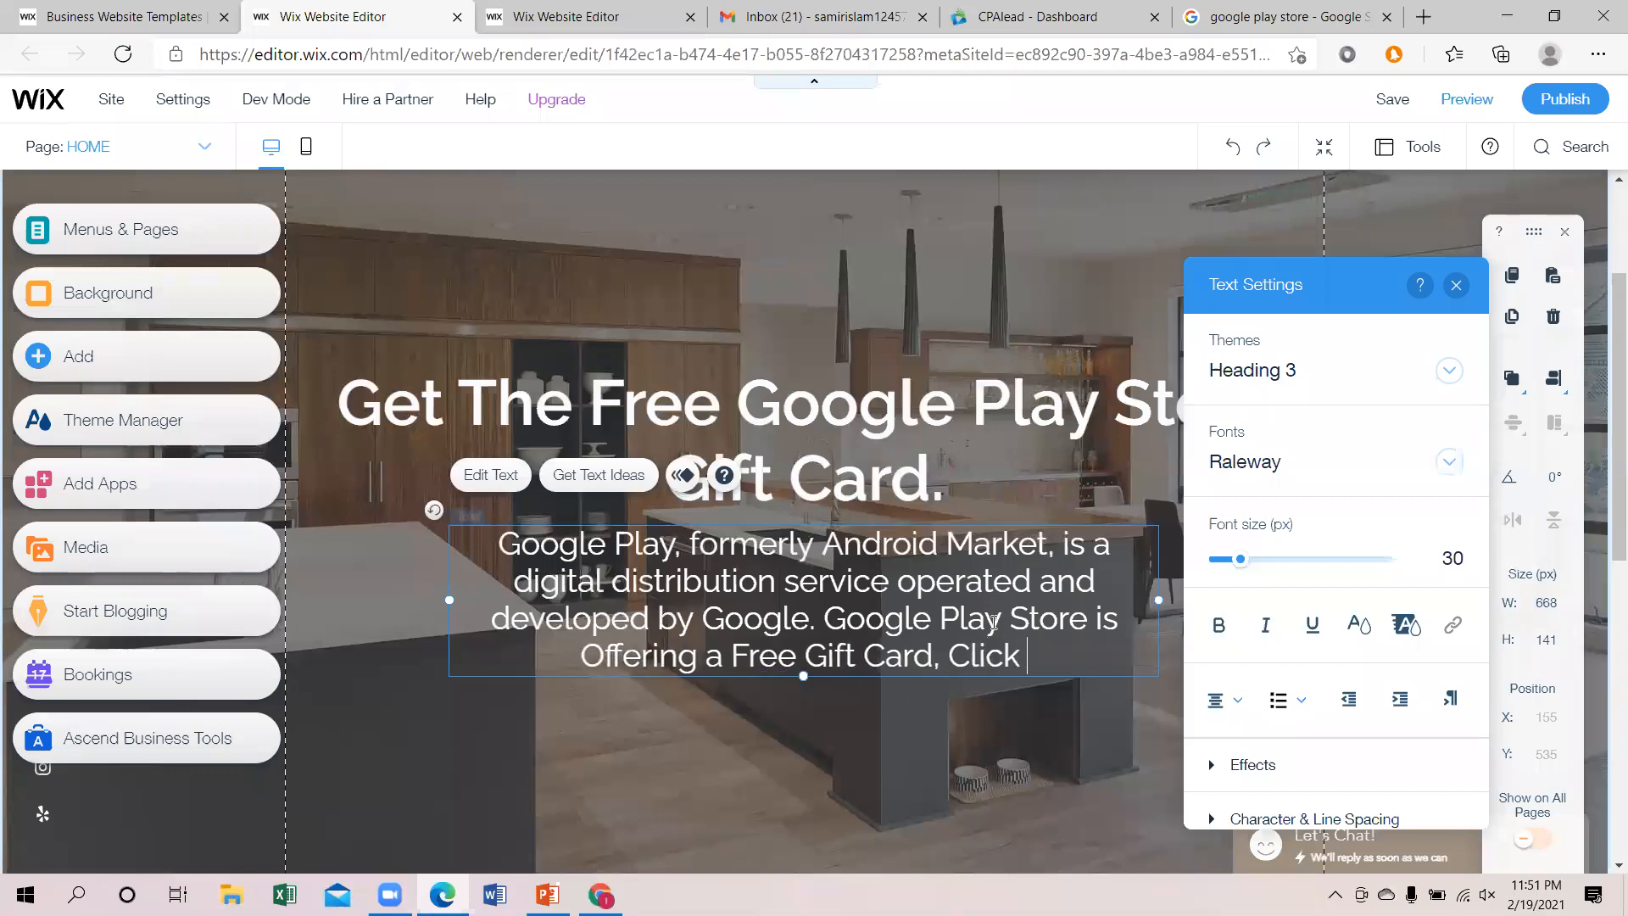
type("The butt")
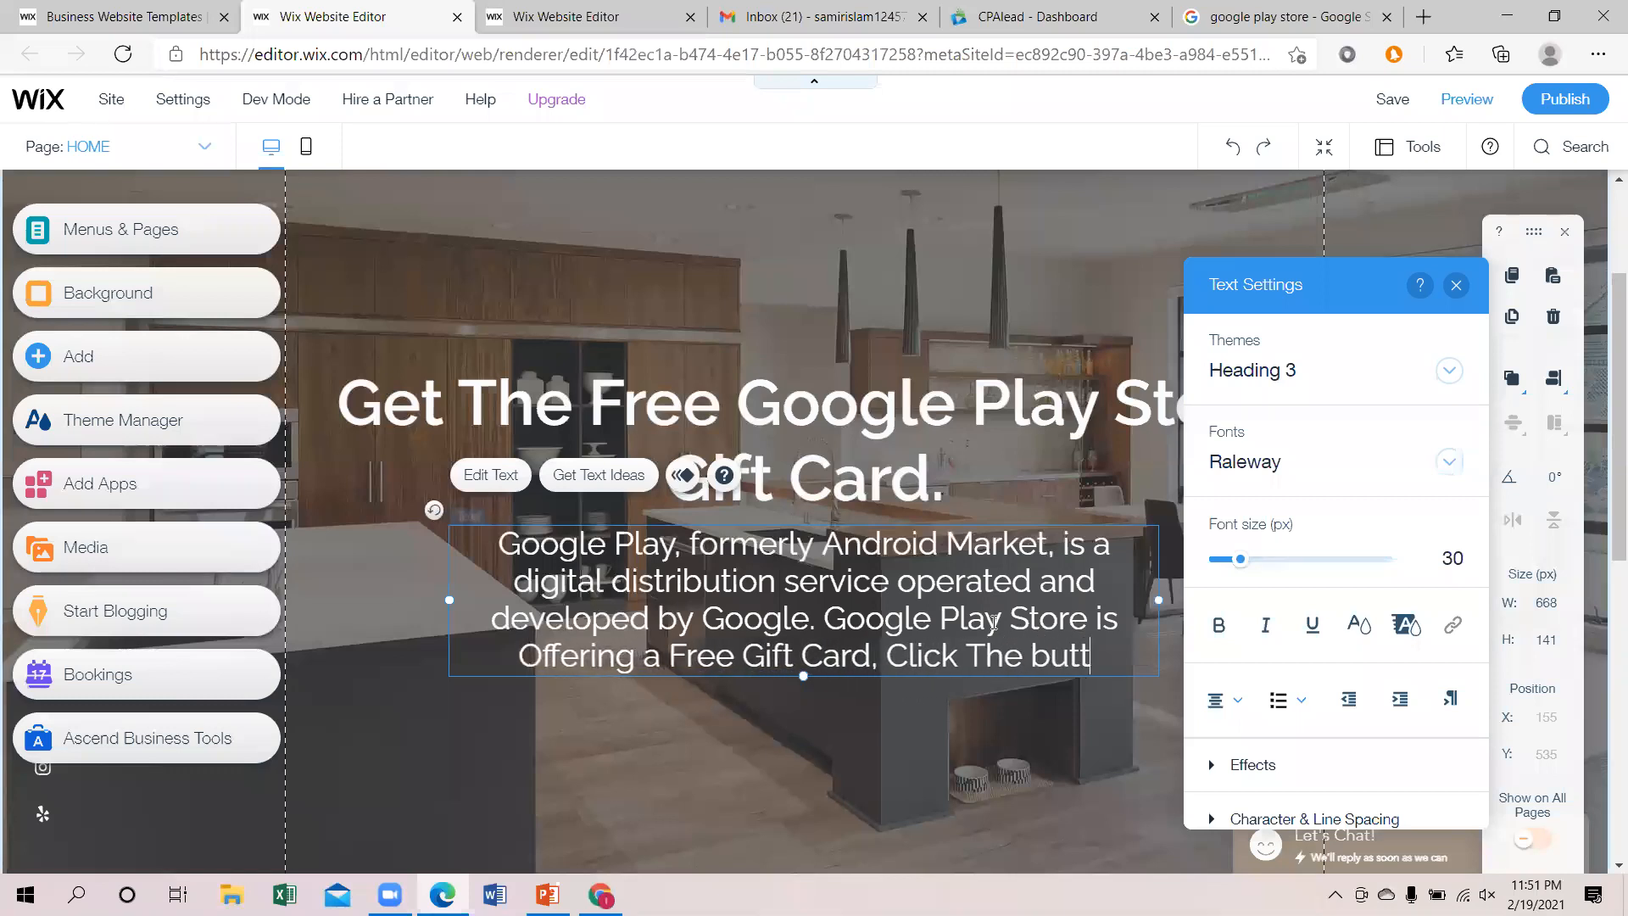
type("on Below.")
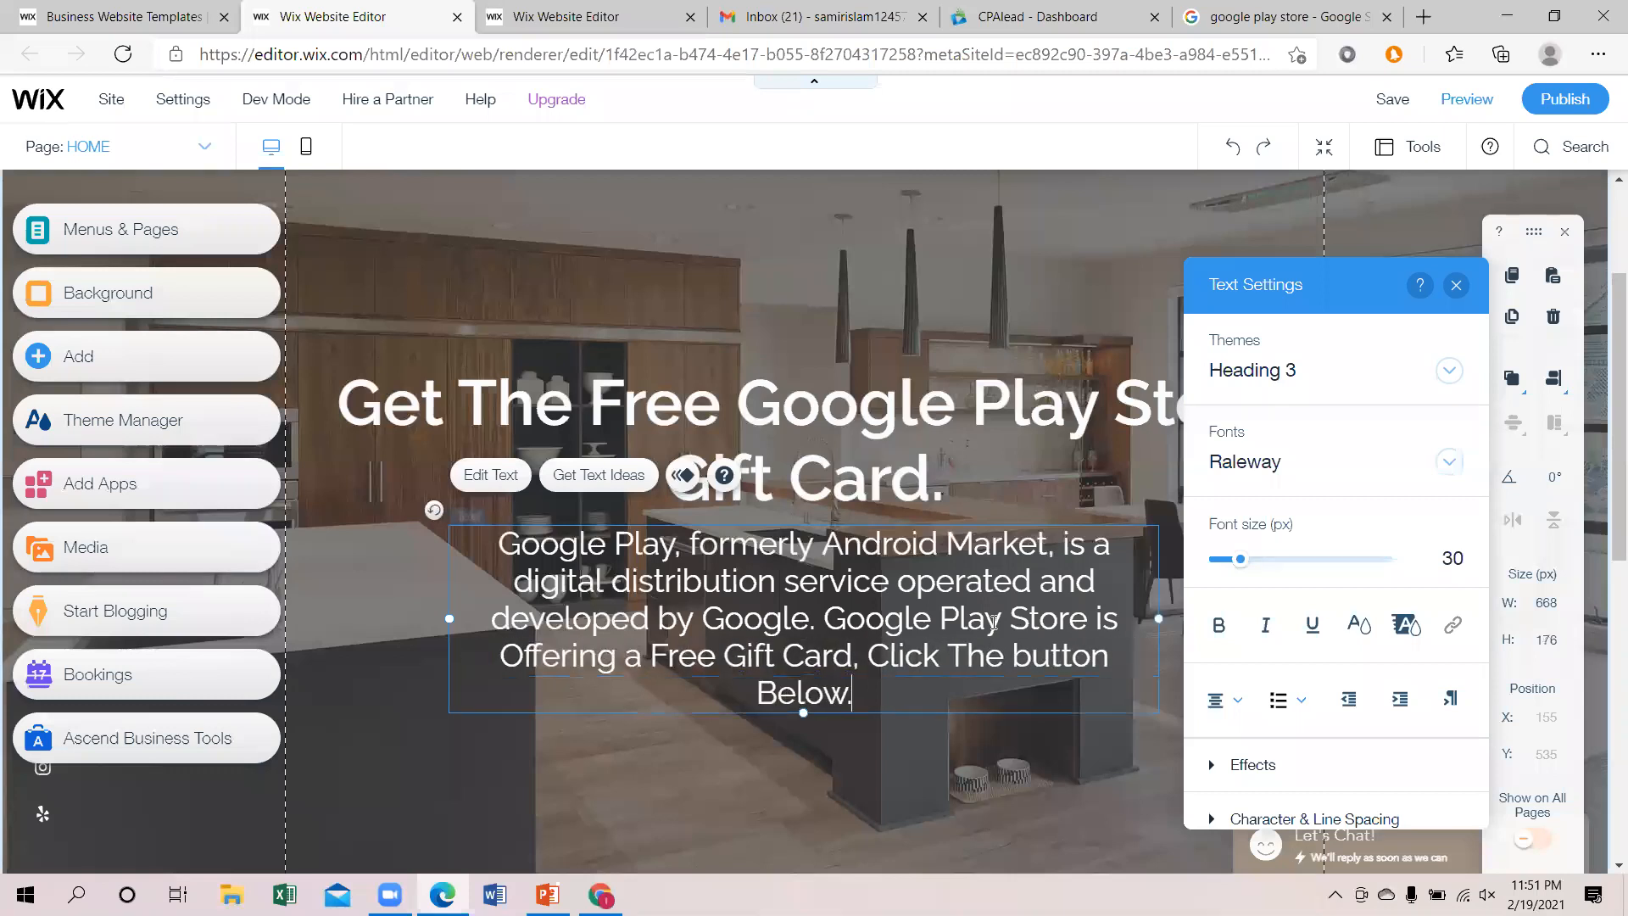
scroll(987, 676, "down", 2)
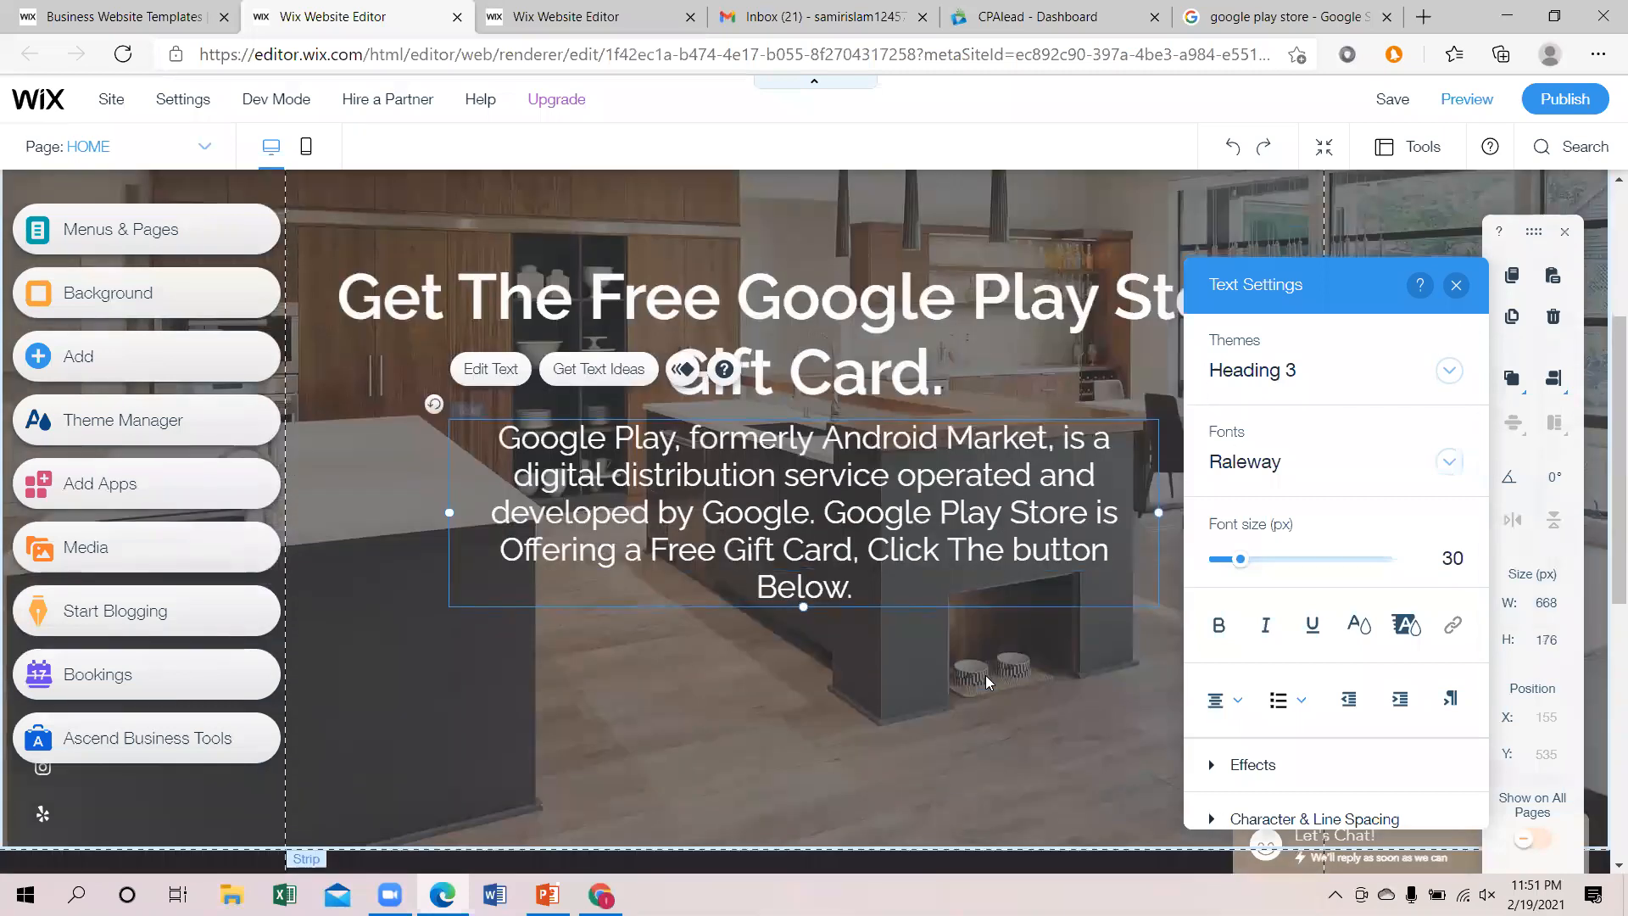
left_click(897, 676)
scroll(623, 572, "up", 1)
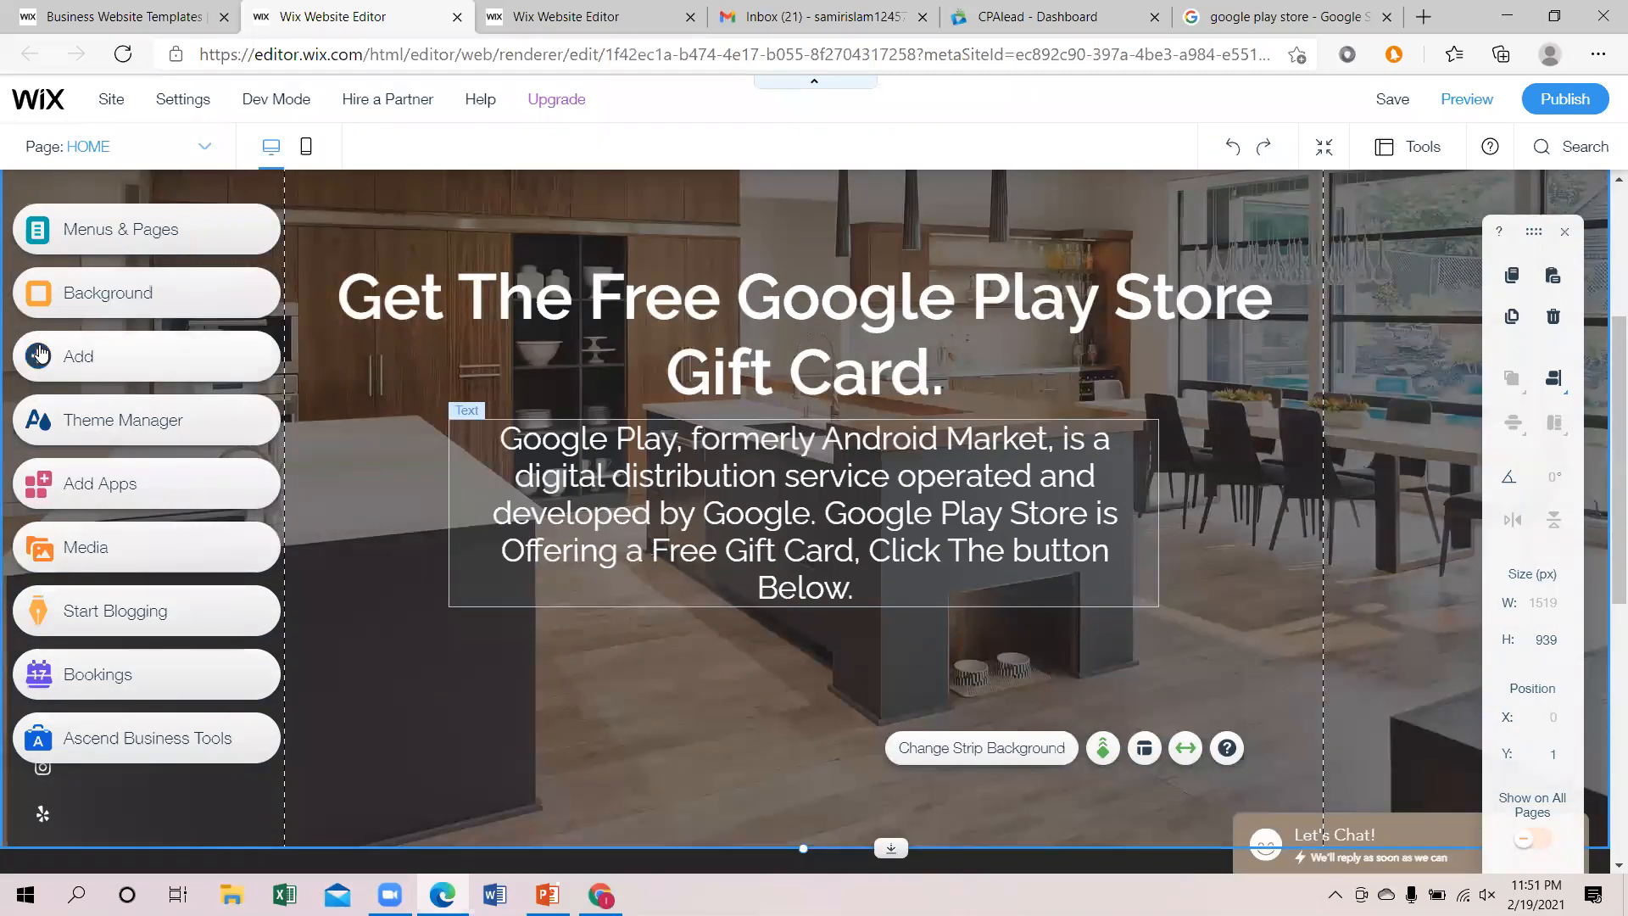
Step: Add a plain themed button and place it below the description text
left_click(40, 352)
left_click(135, 352)
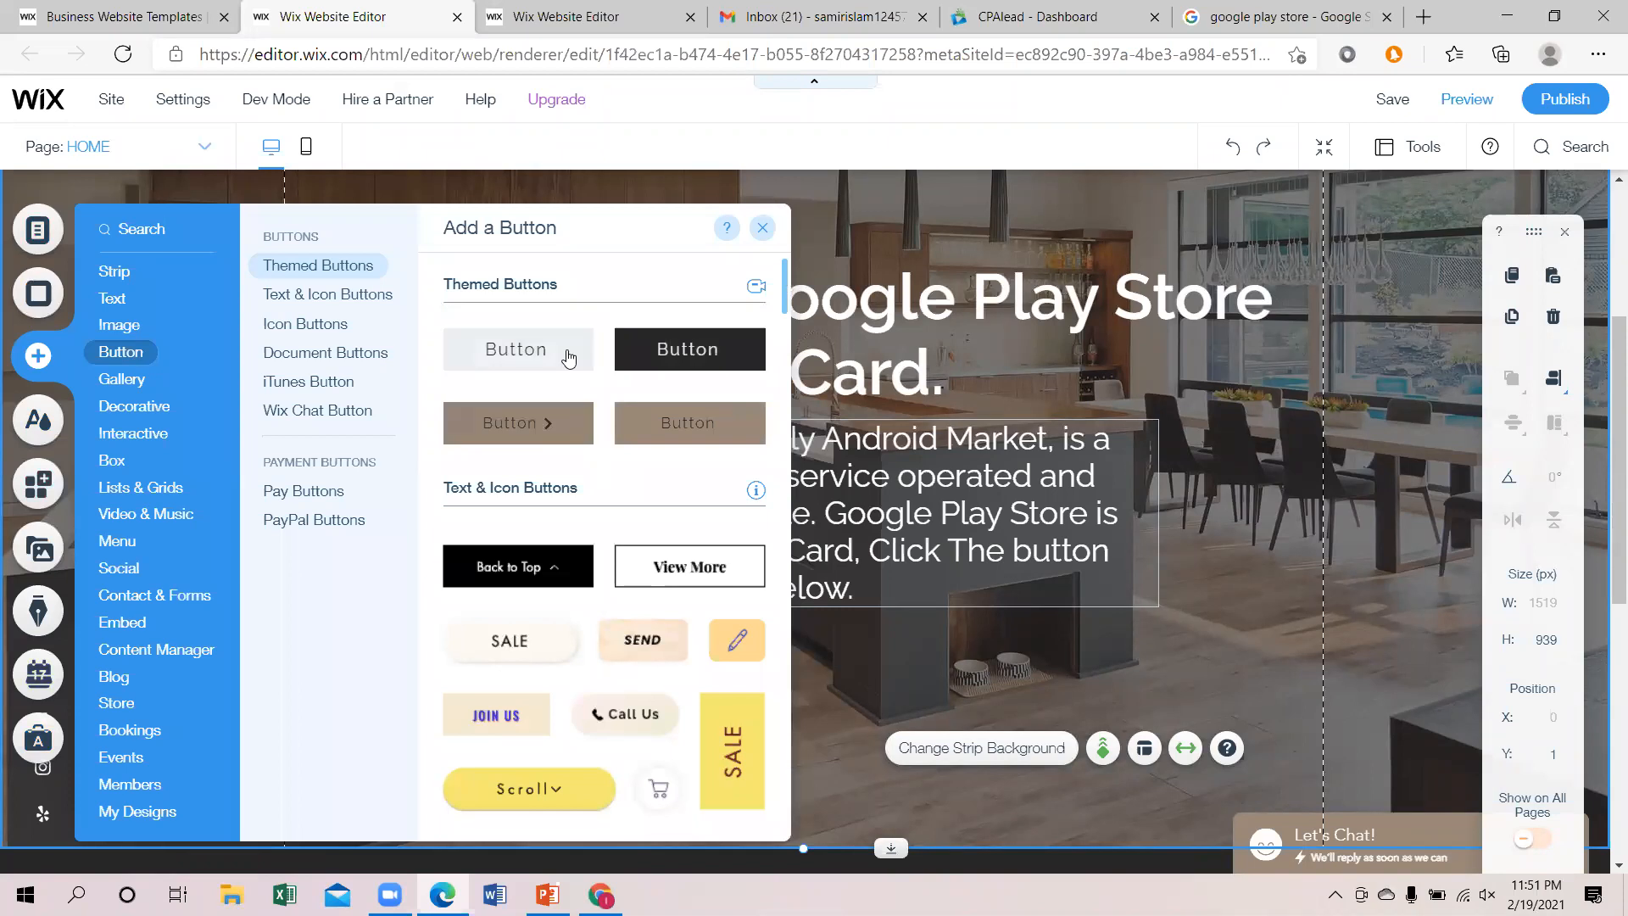
left_click(559, 354)
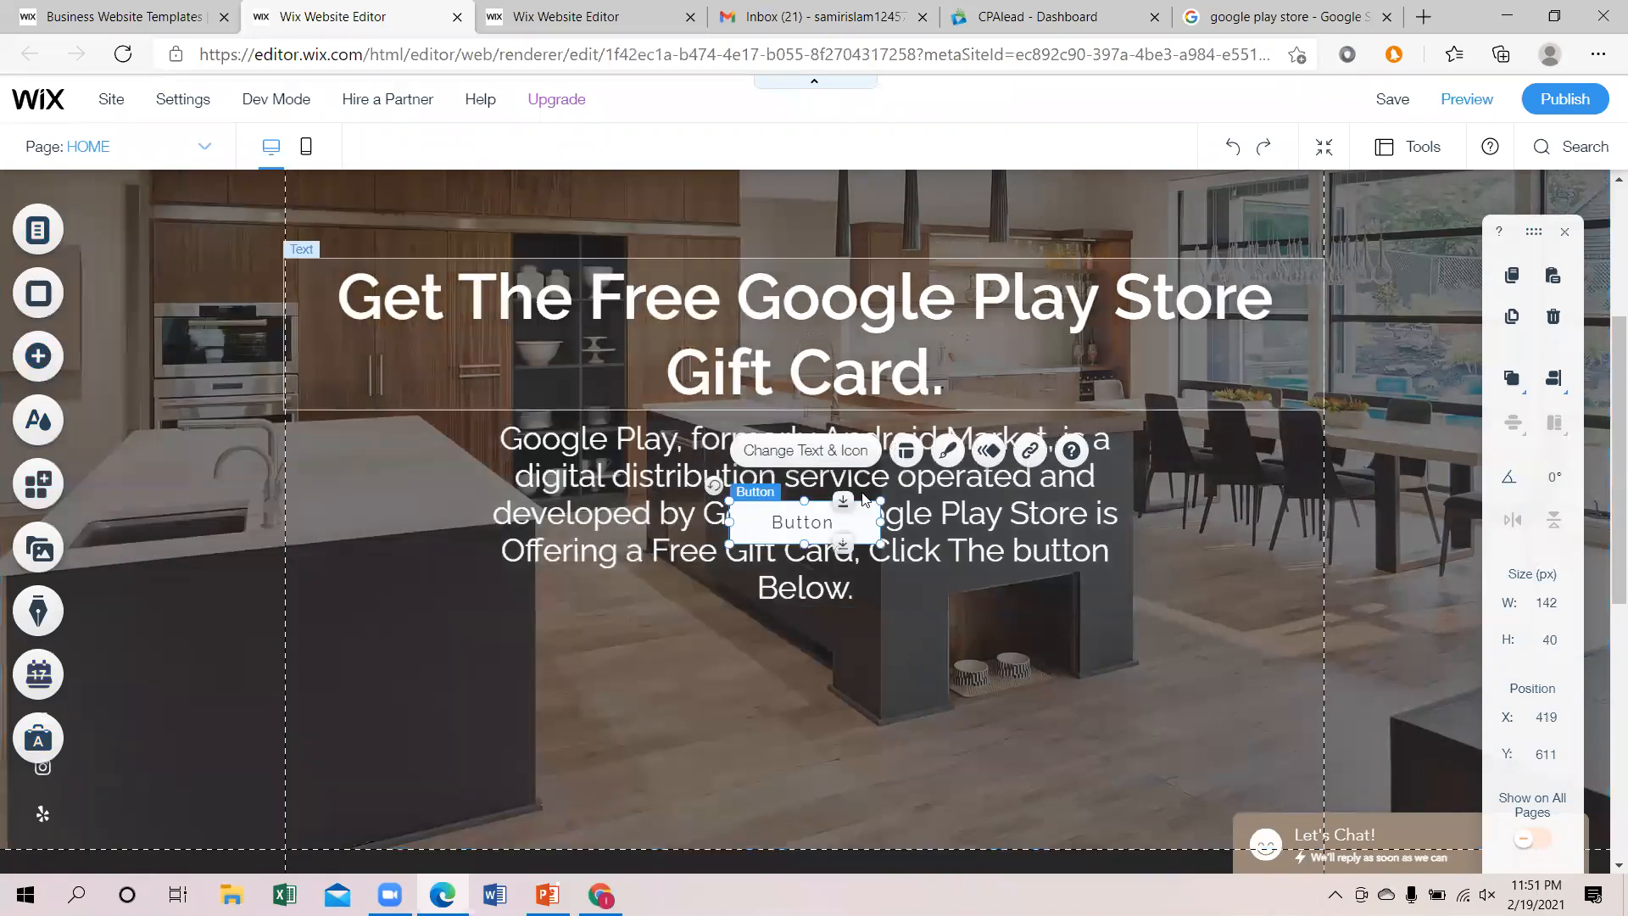
left_click_drag(794, 528, 794, 697)
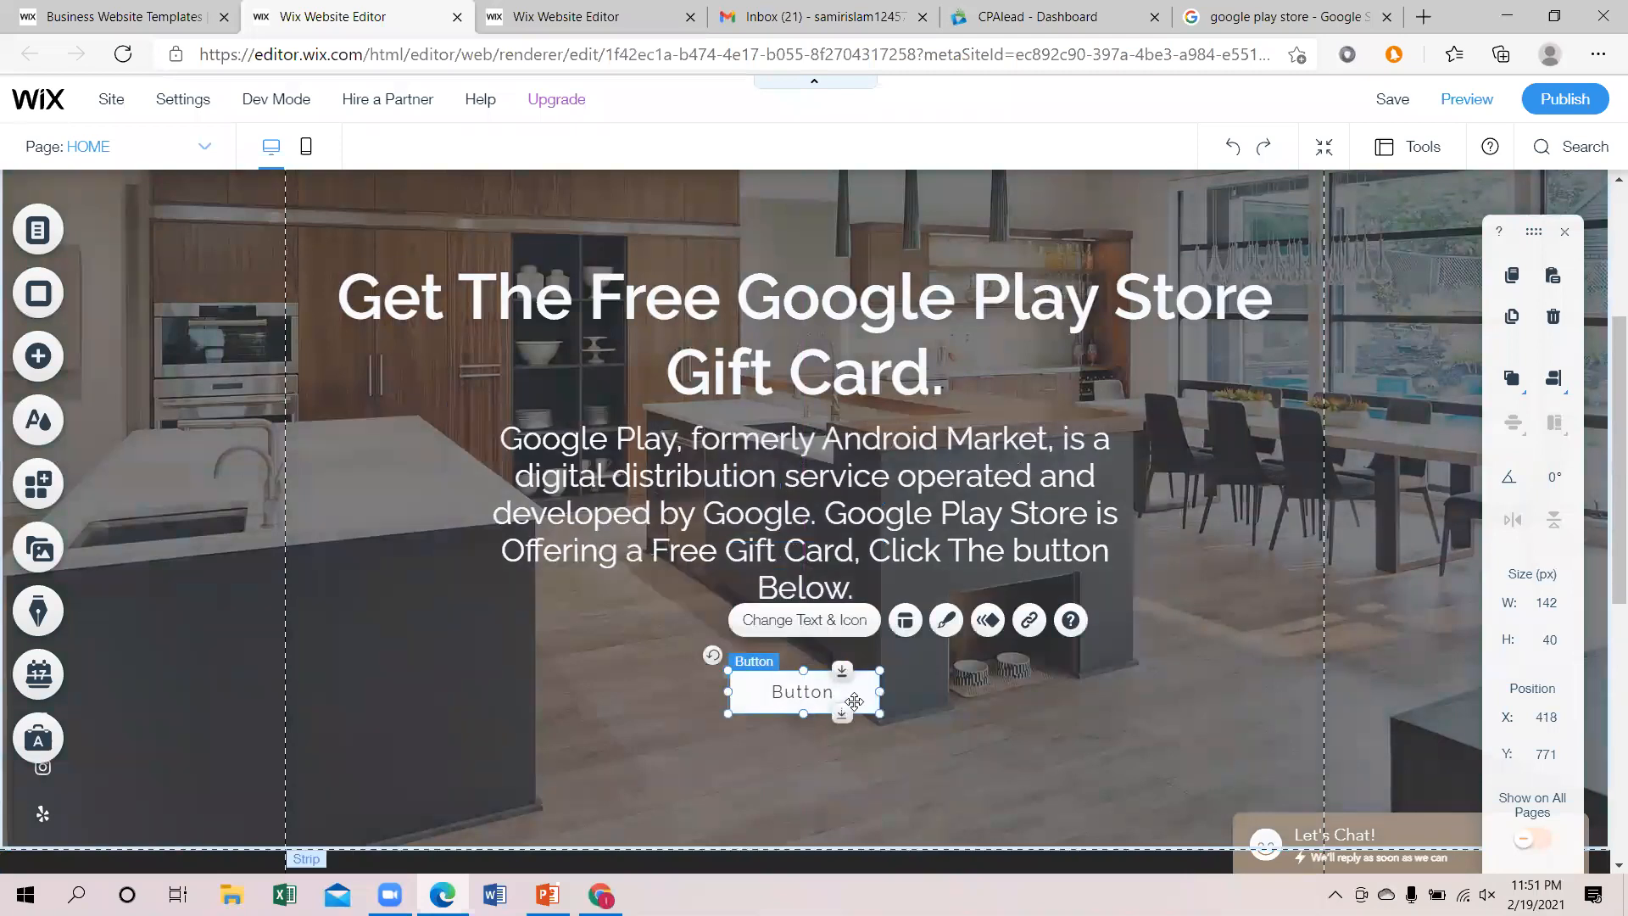
Step: Apply the SALE style preset to the new button
left_click(946, 625)
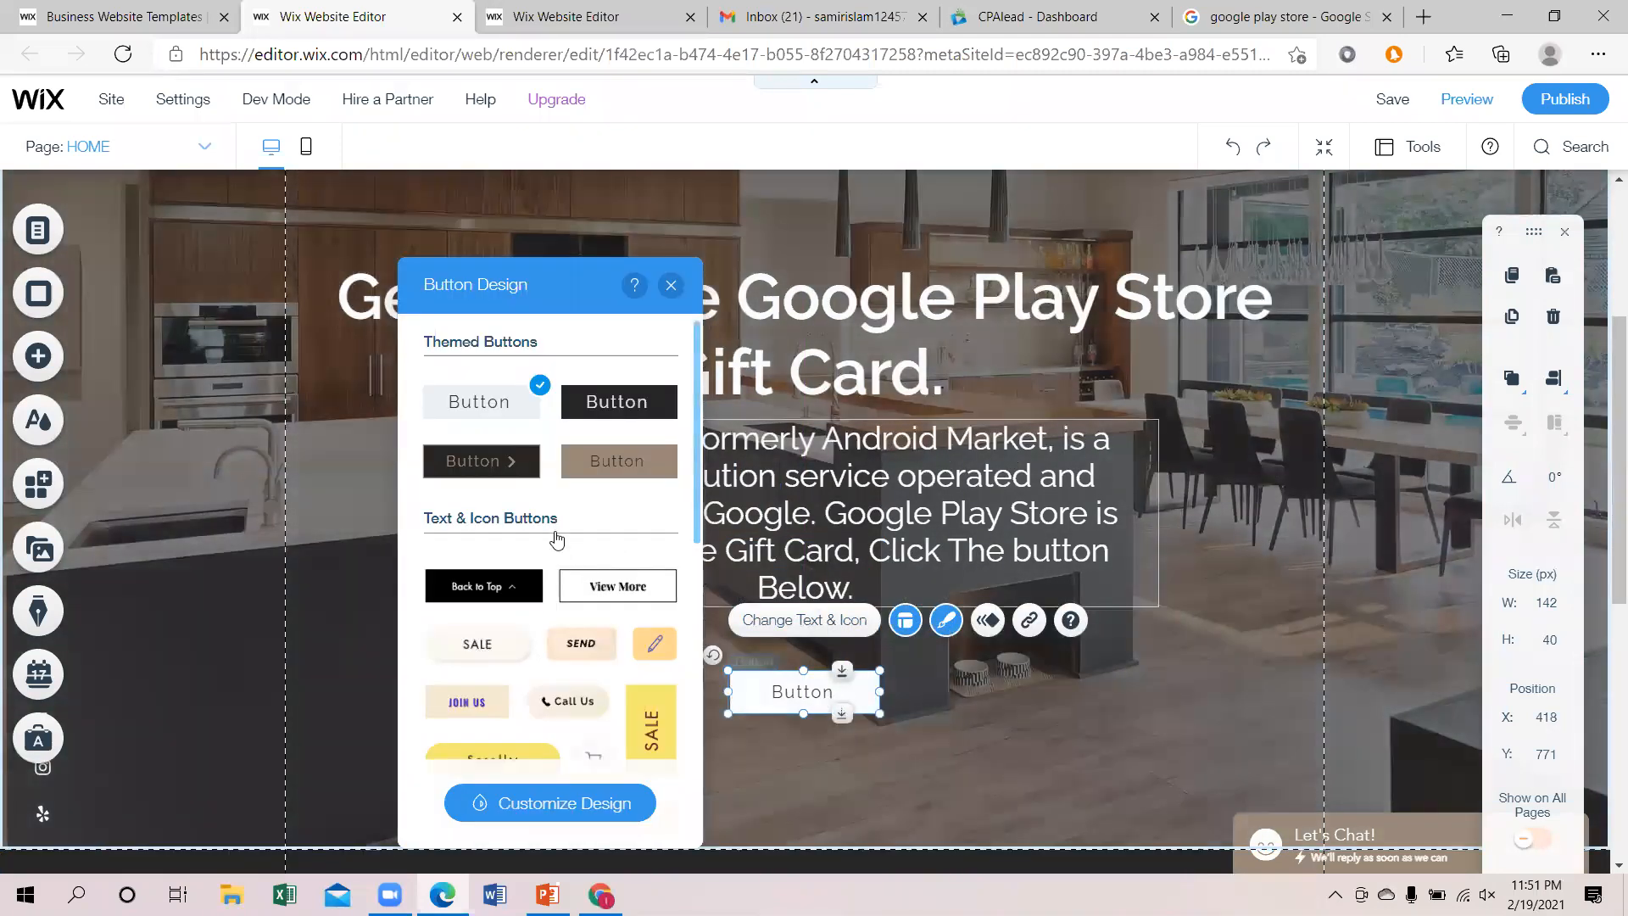
left_click(477, 647)
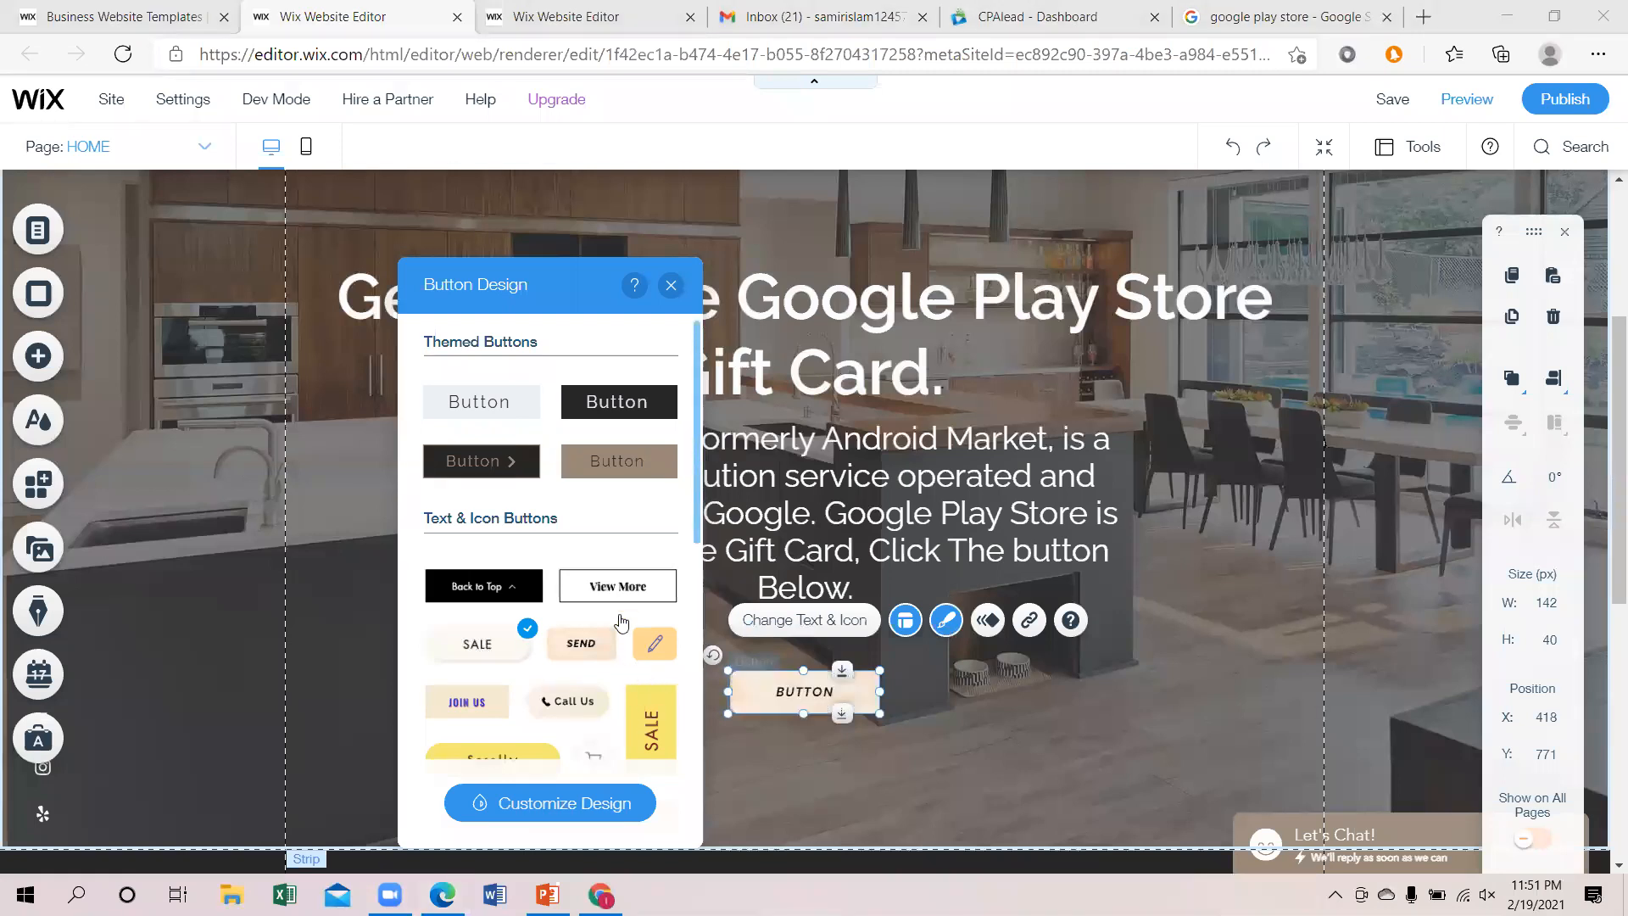
scroll(557, 721, "down", 4)
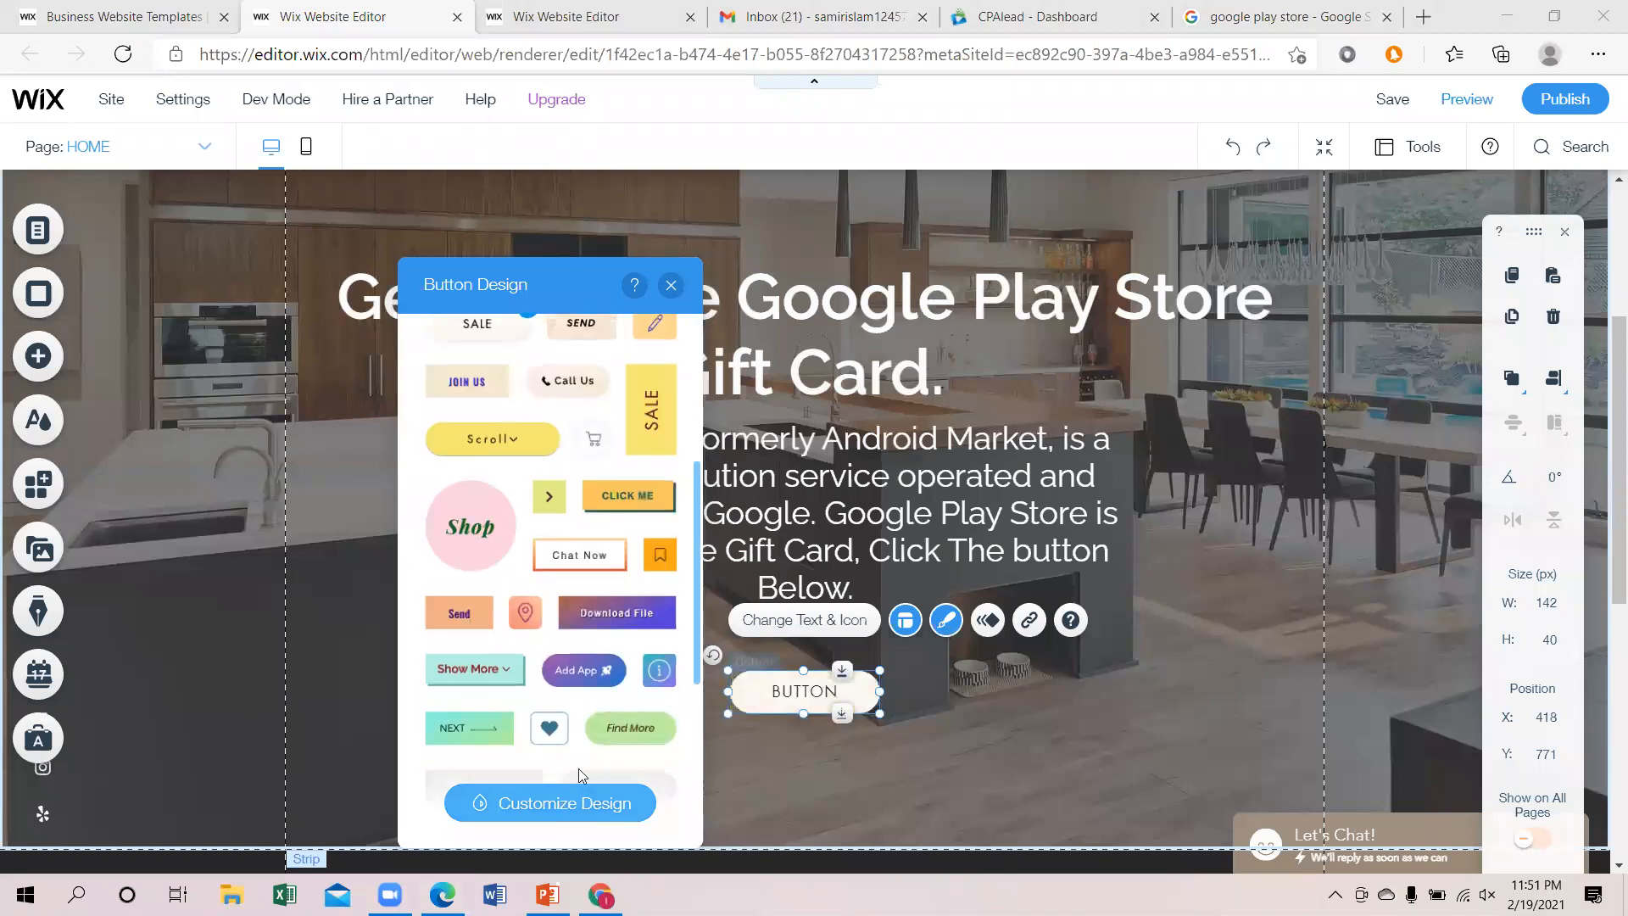
left_click(946, 760)
left_click(804, 692)
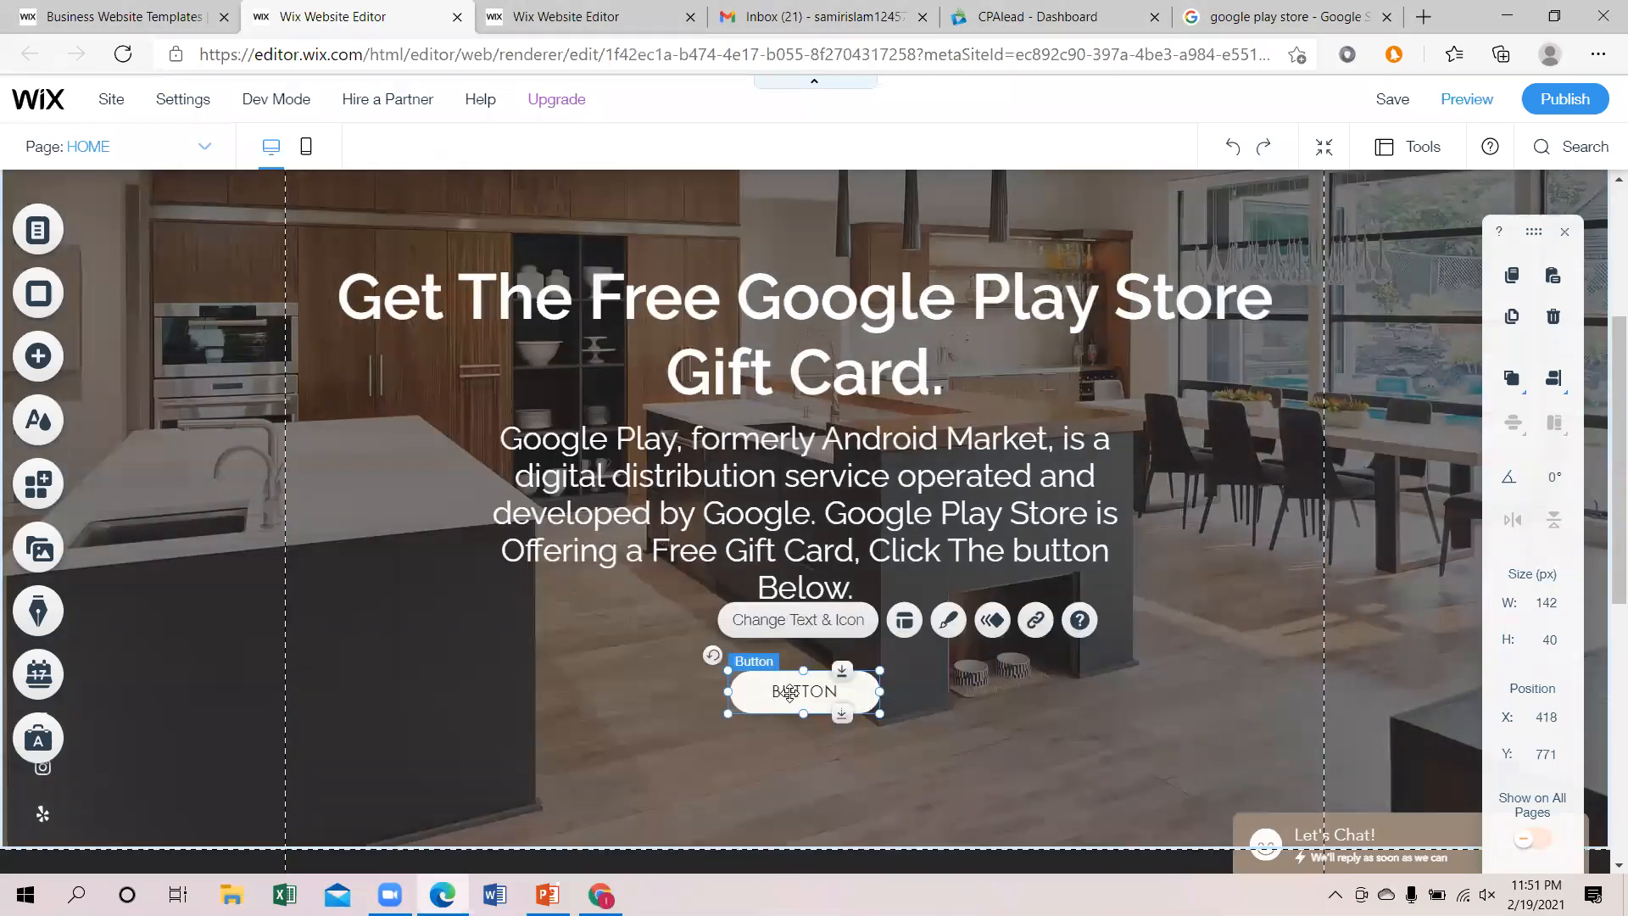
Step: Change the button label to 'Apply Now'
left_click(842, 624)
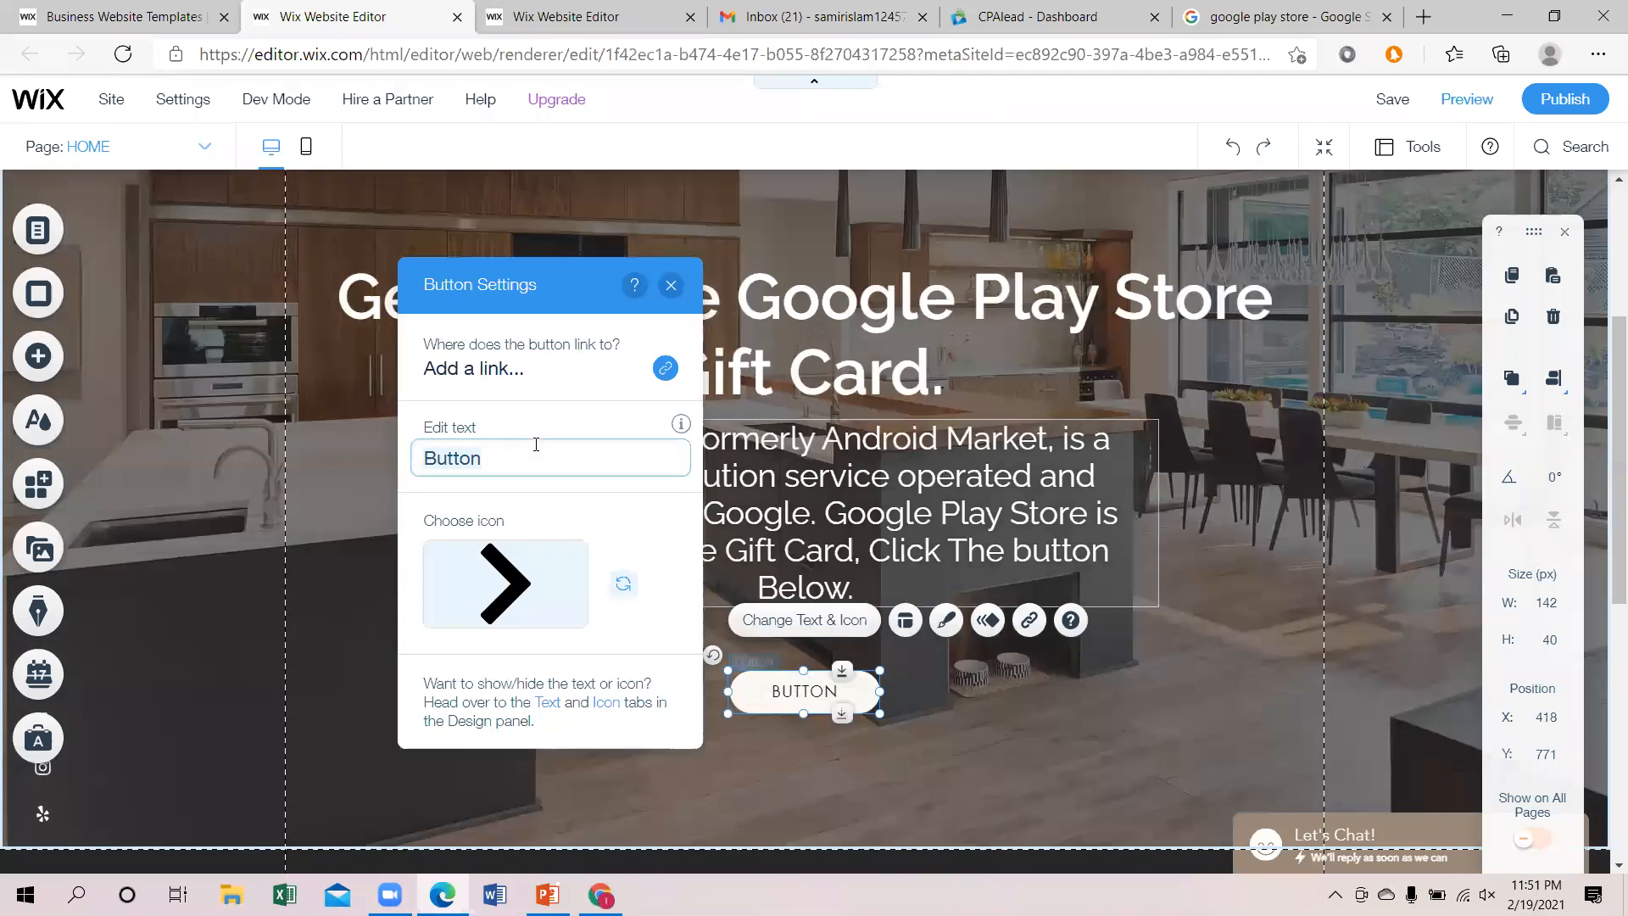
type("App")
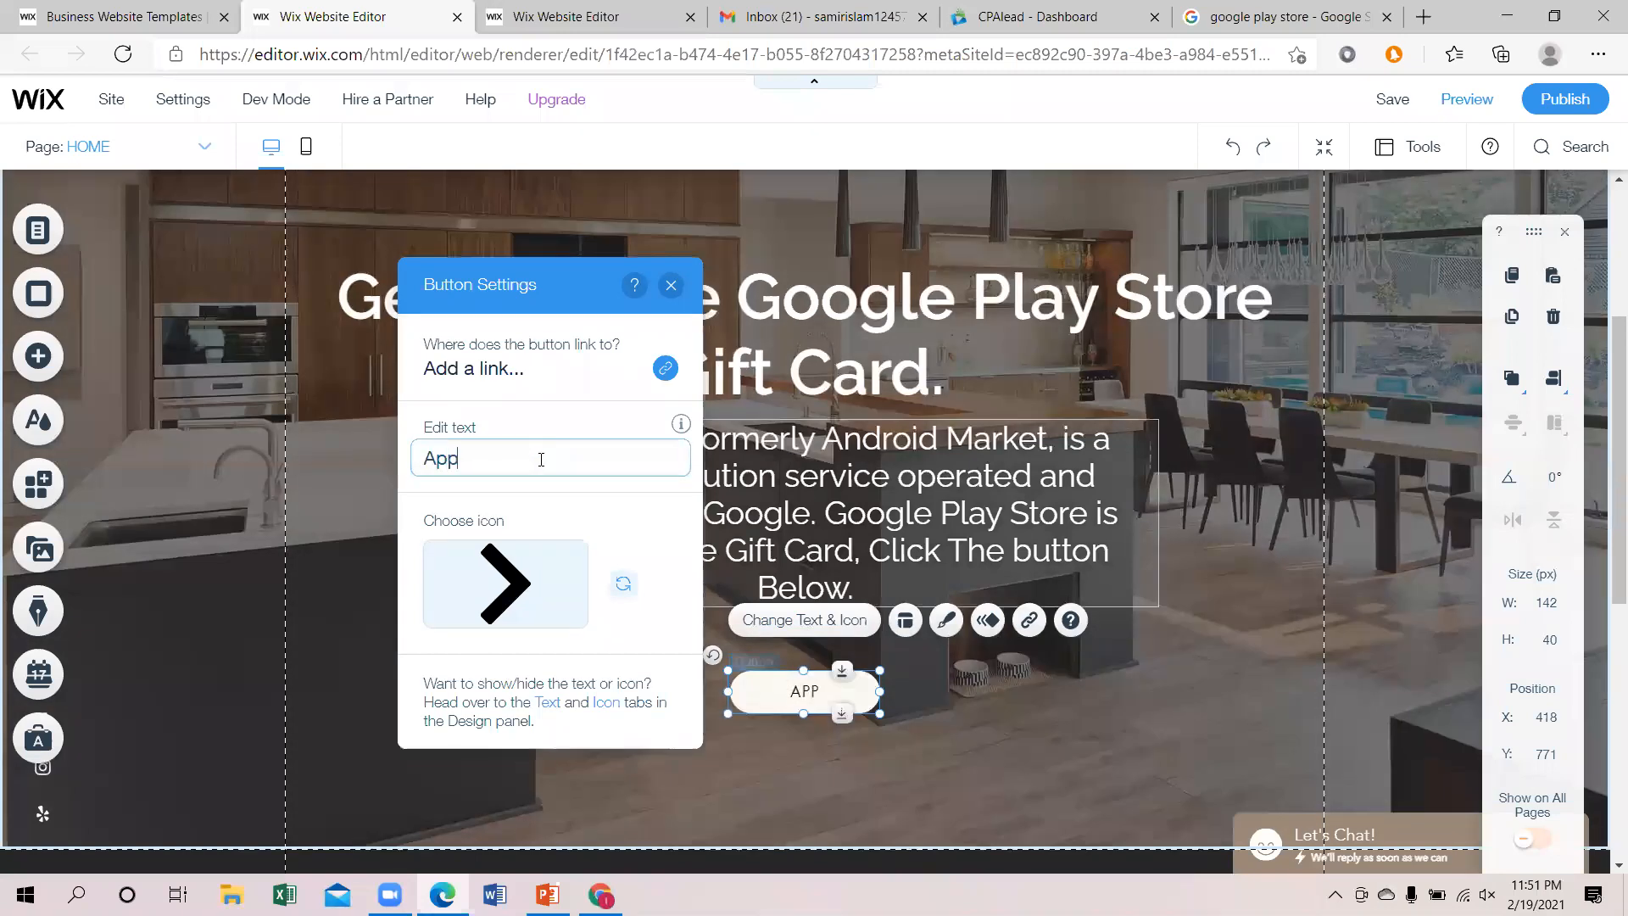
type("ly Now")
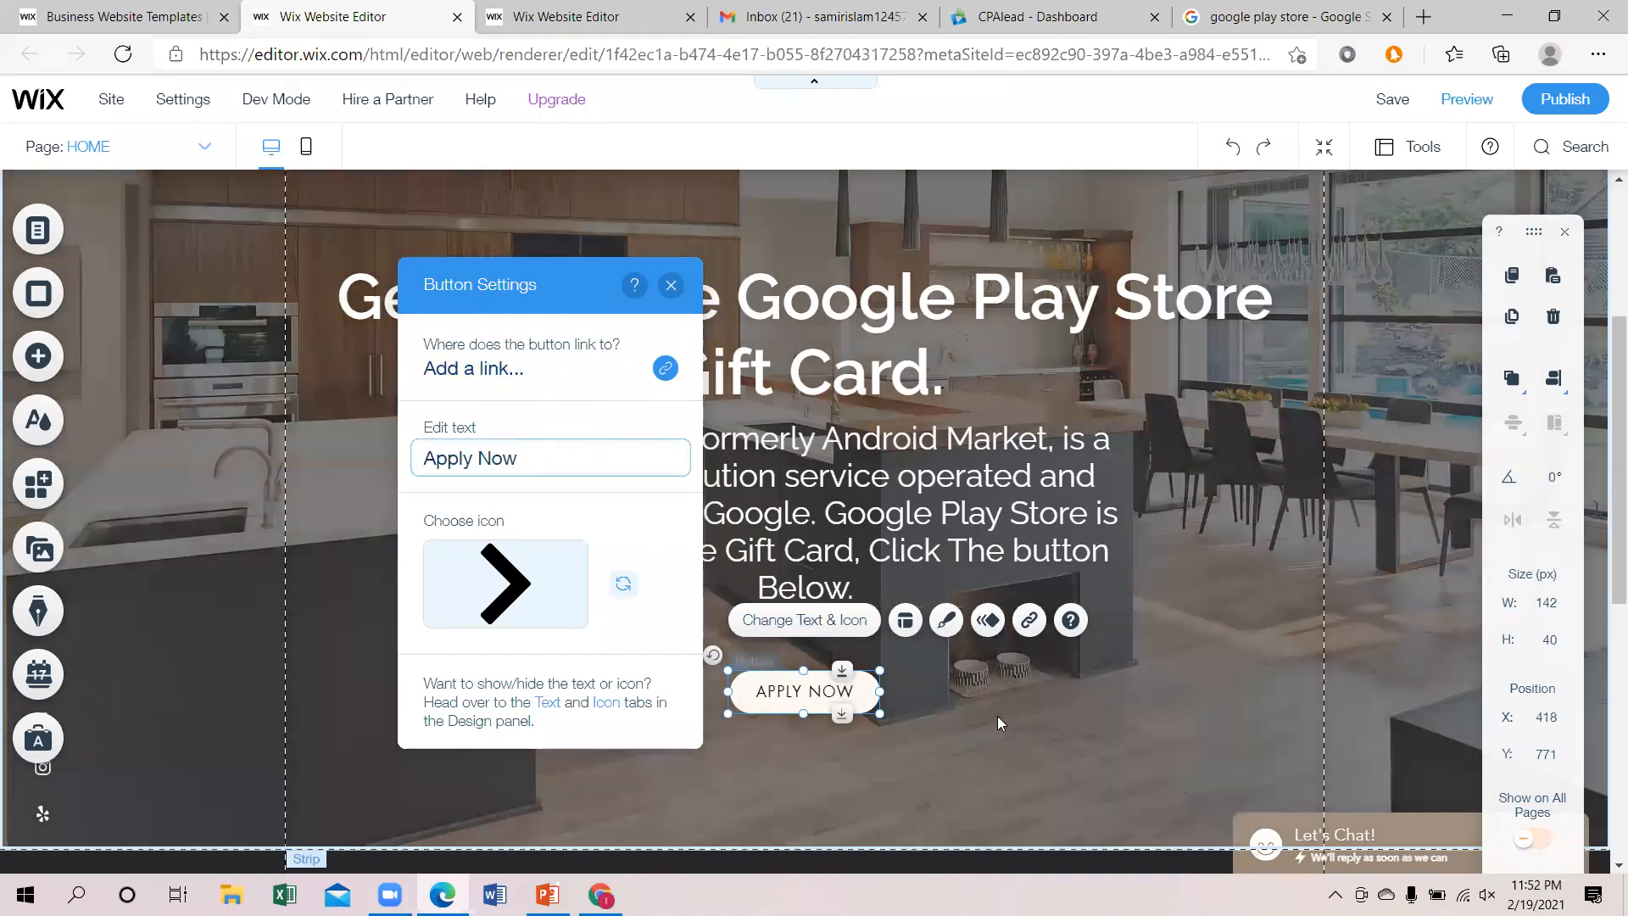
left_click(997, 715)
left_click(856, 683)
Step: Link the button to the copied CPAlead affiliate web address
left_click(1042, 620)
left_click(1031, 17)
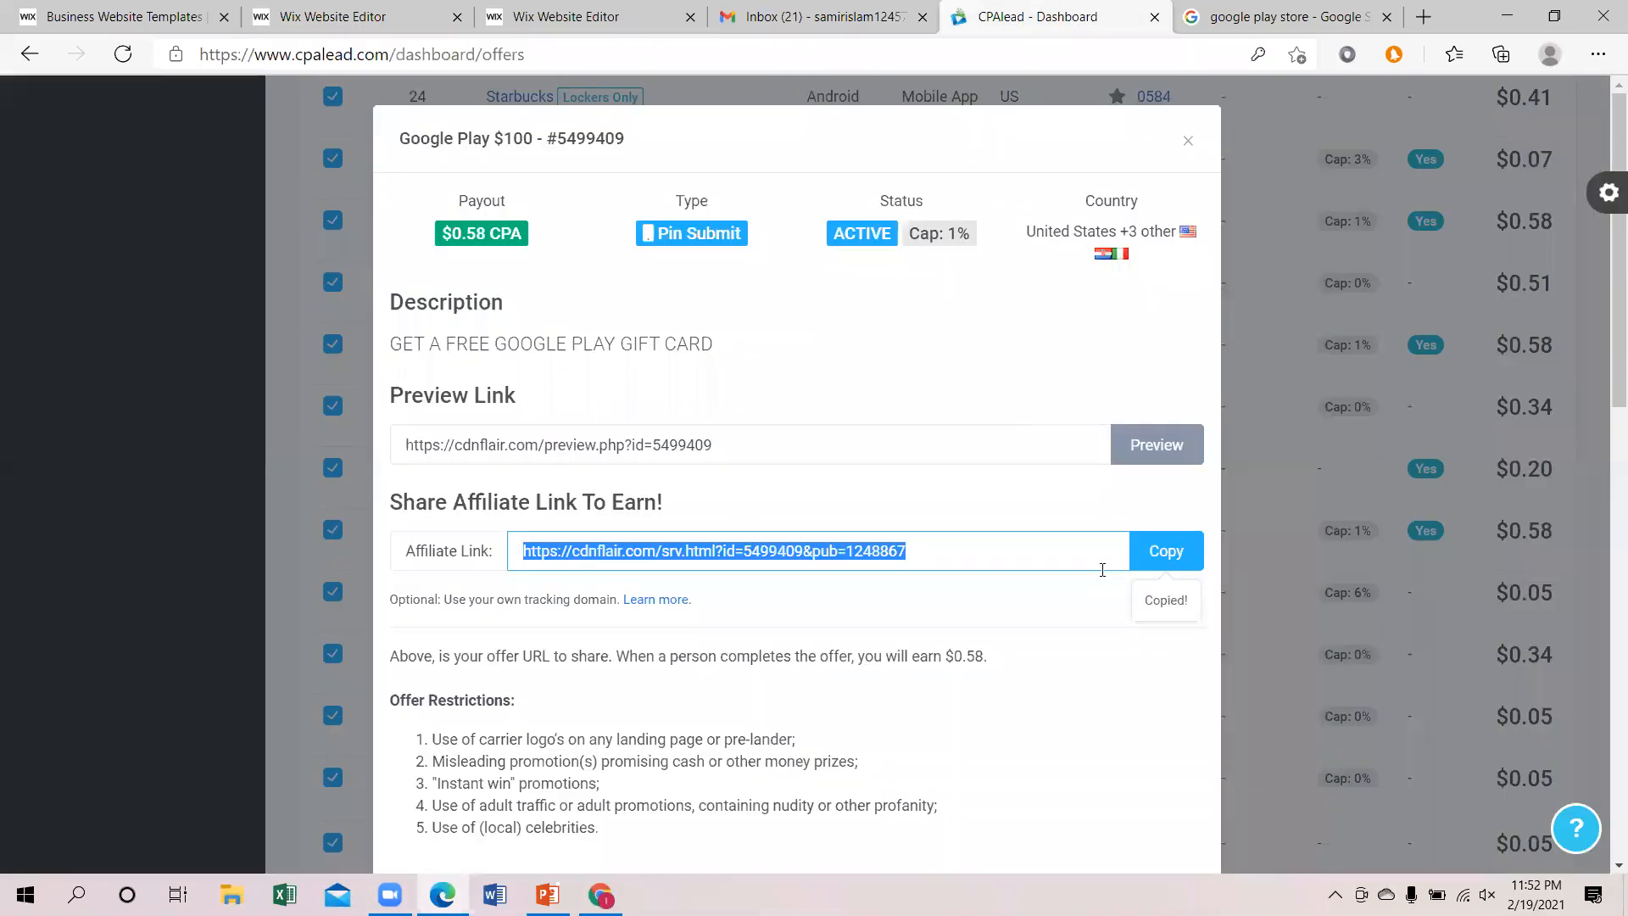
left_click(342, 23)
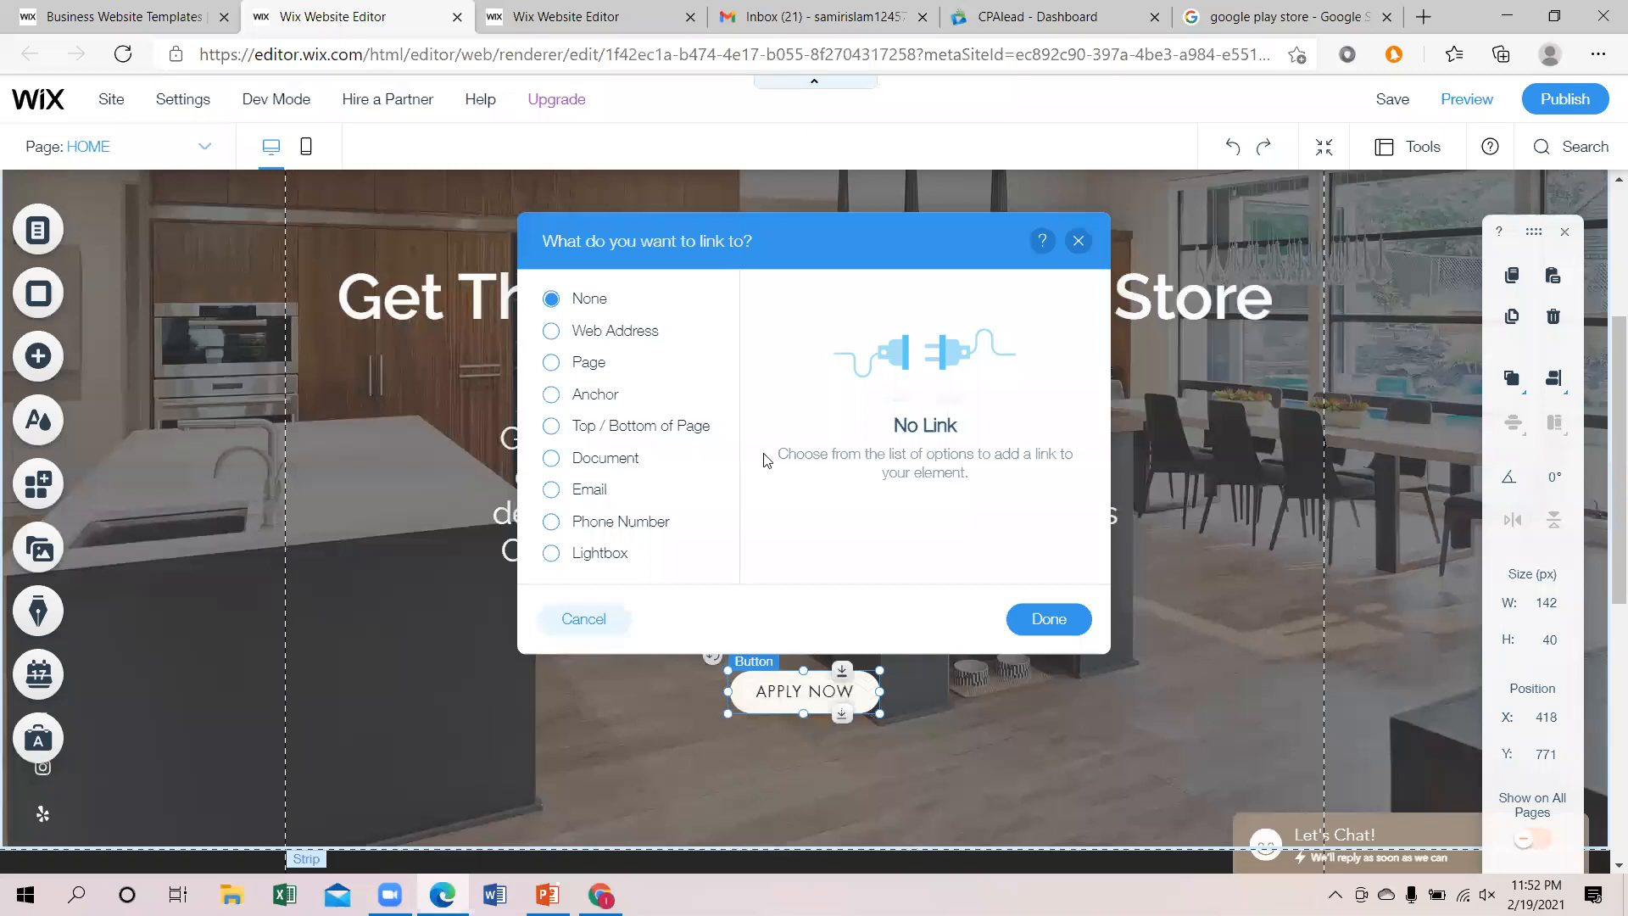
left_click(605, 334)
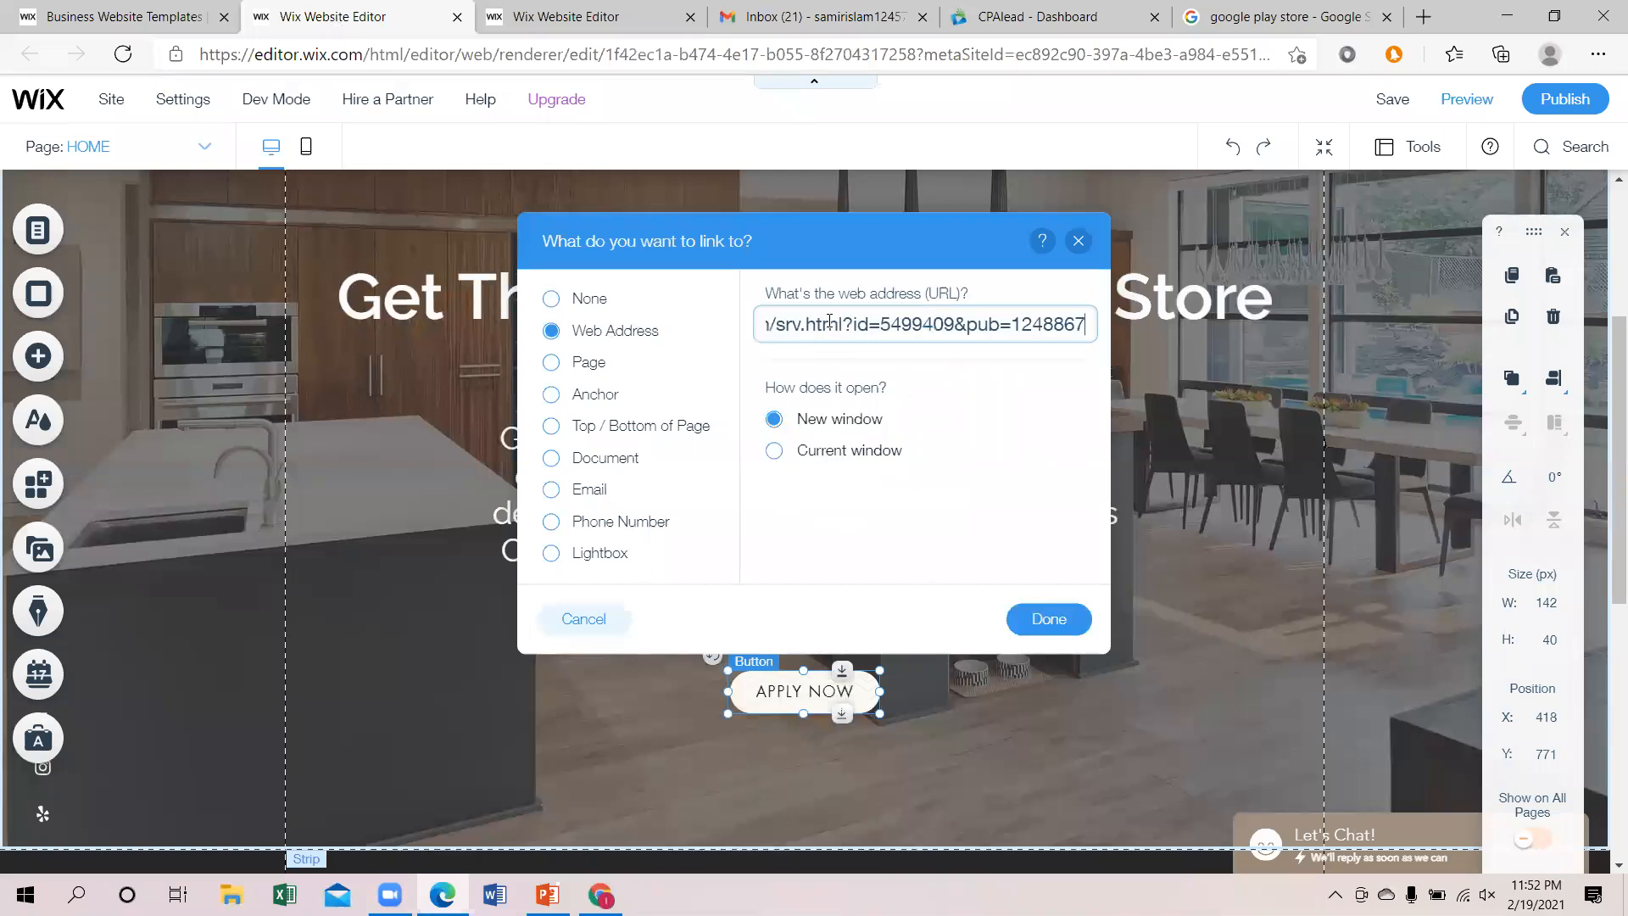
left_click(1049, 618)
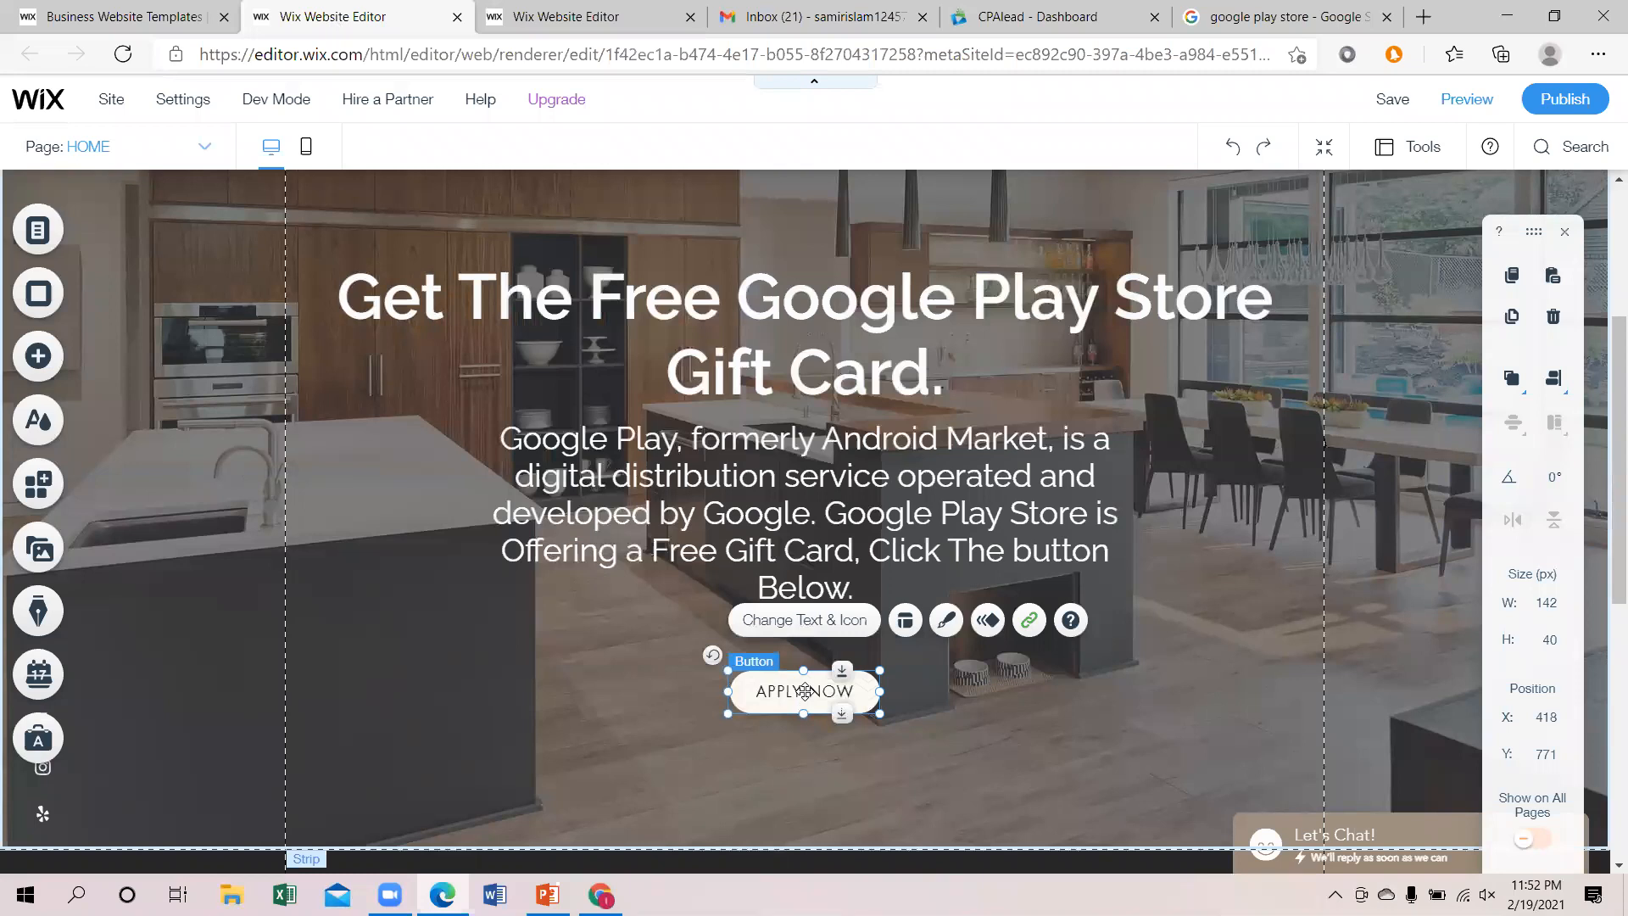
Step: Open the button's save-design and style-preset options, closing both without changes
right_click(805, 689)
left_click(848, 688)
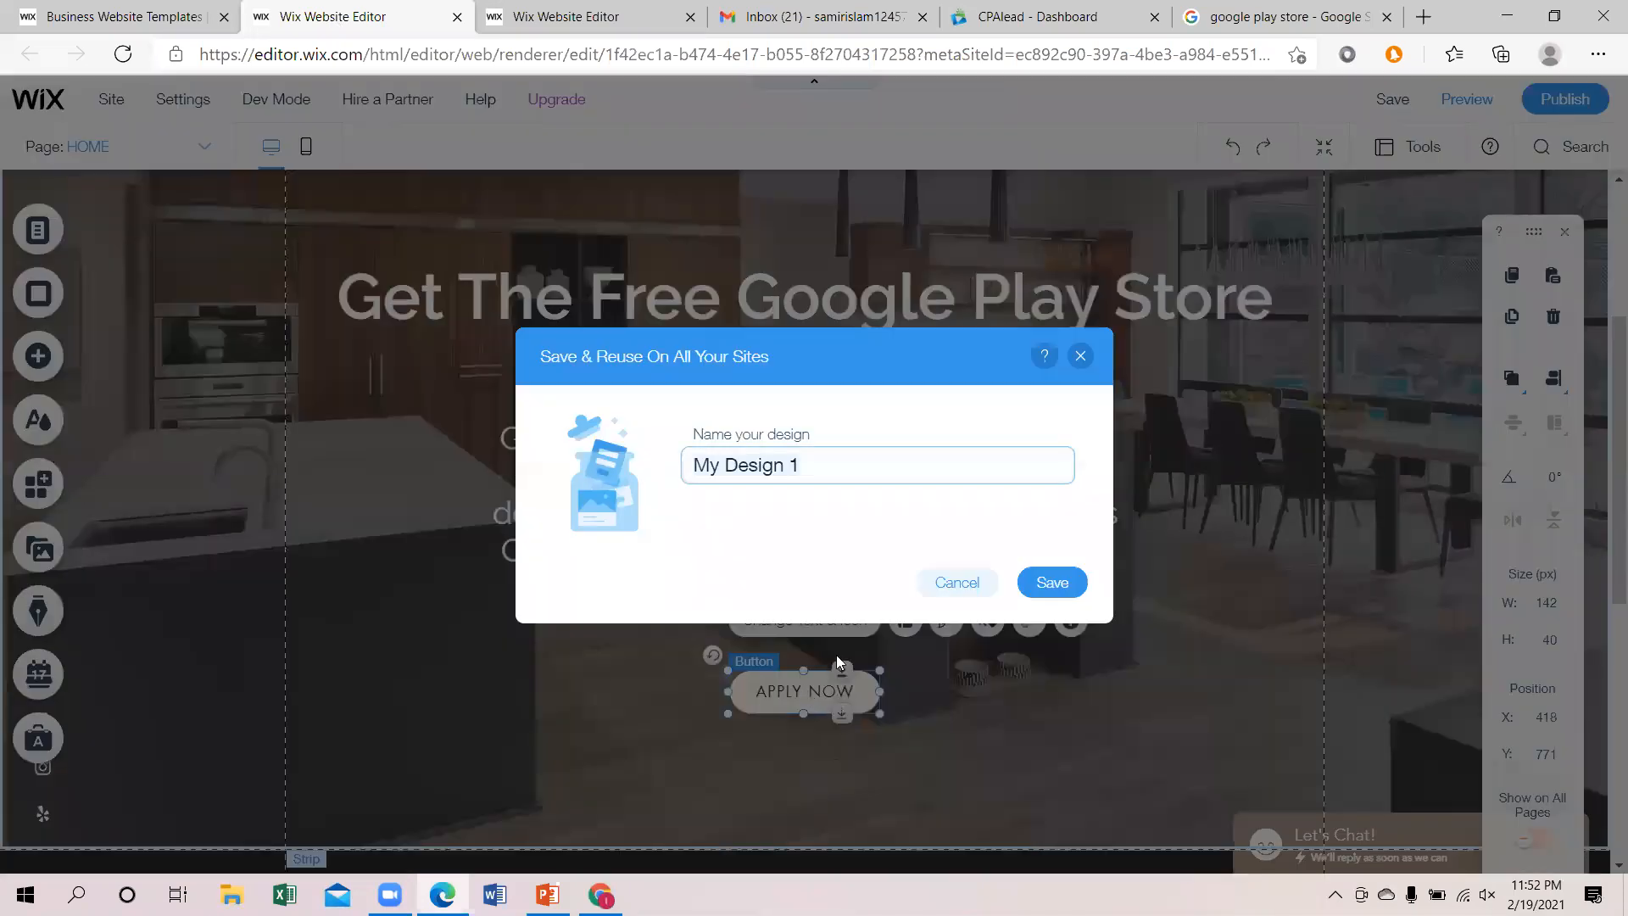
left_click(959, 583)
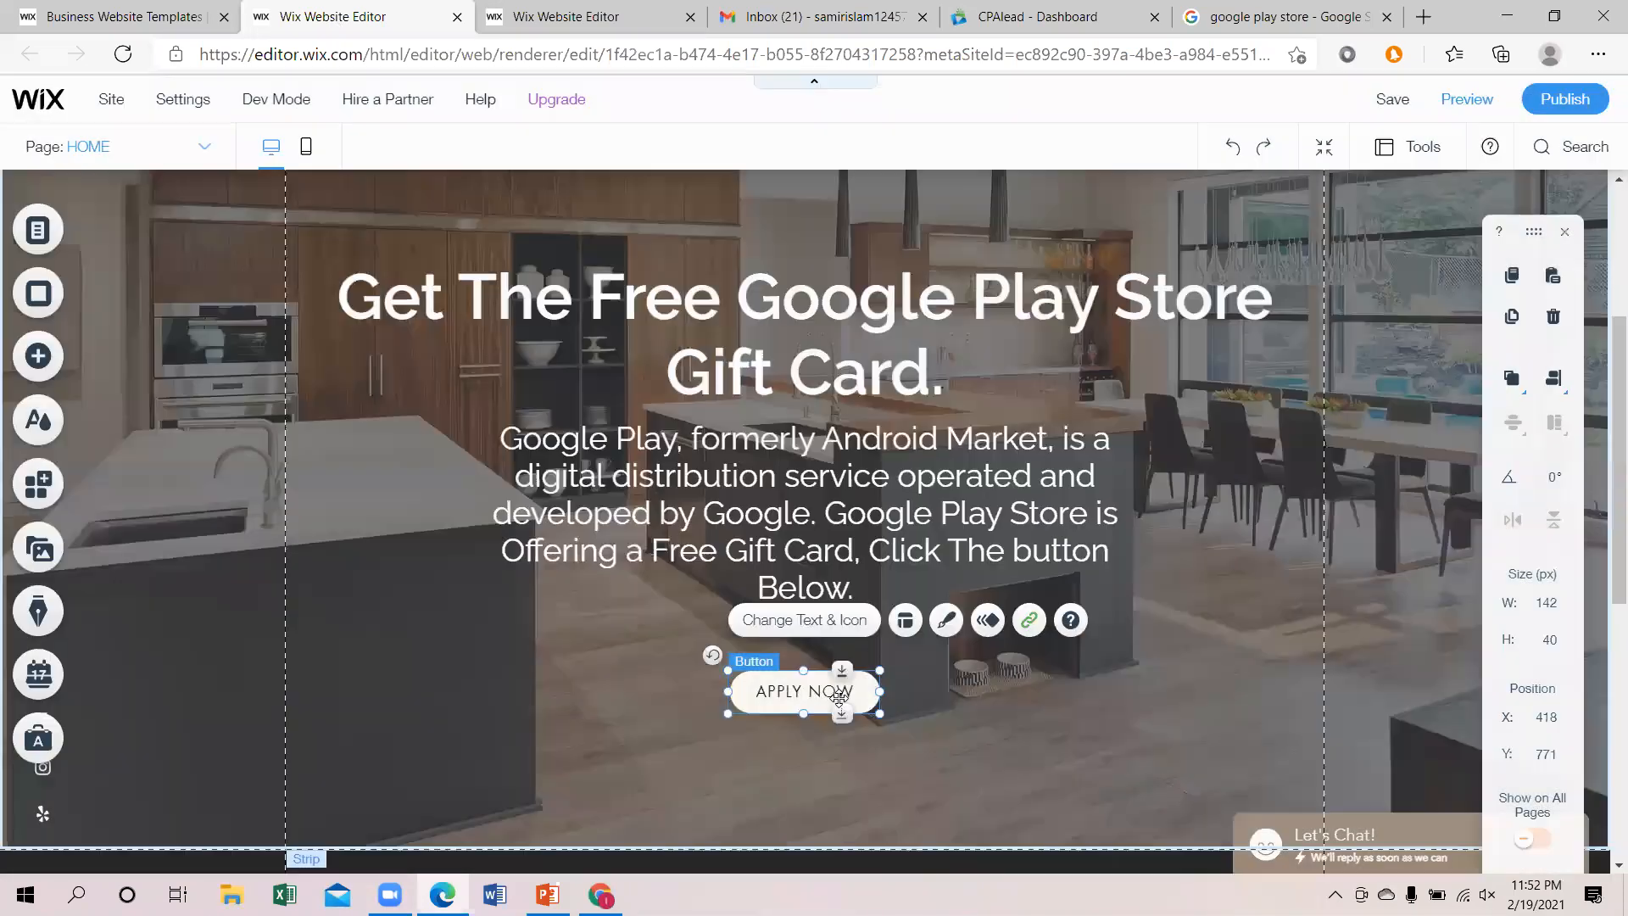
left_click(948, 620)
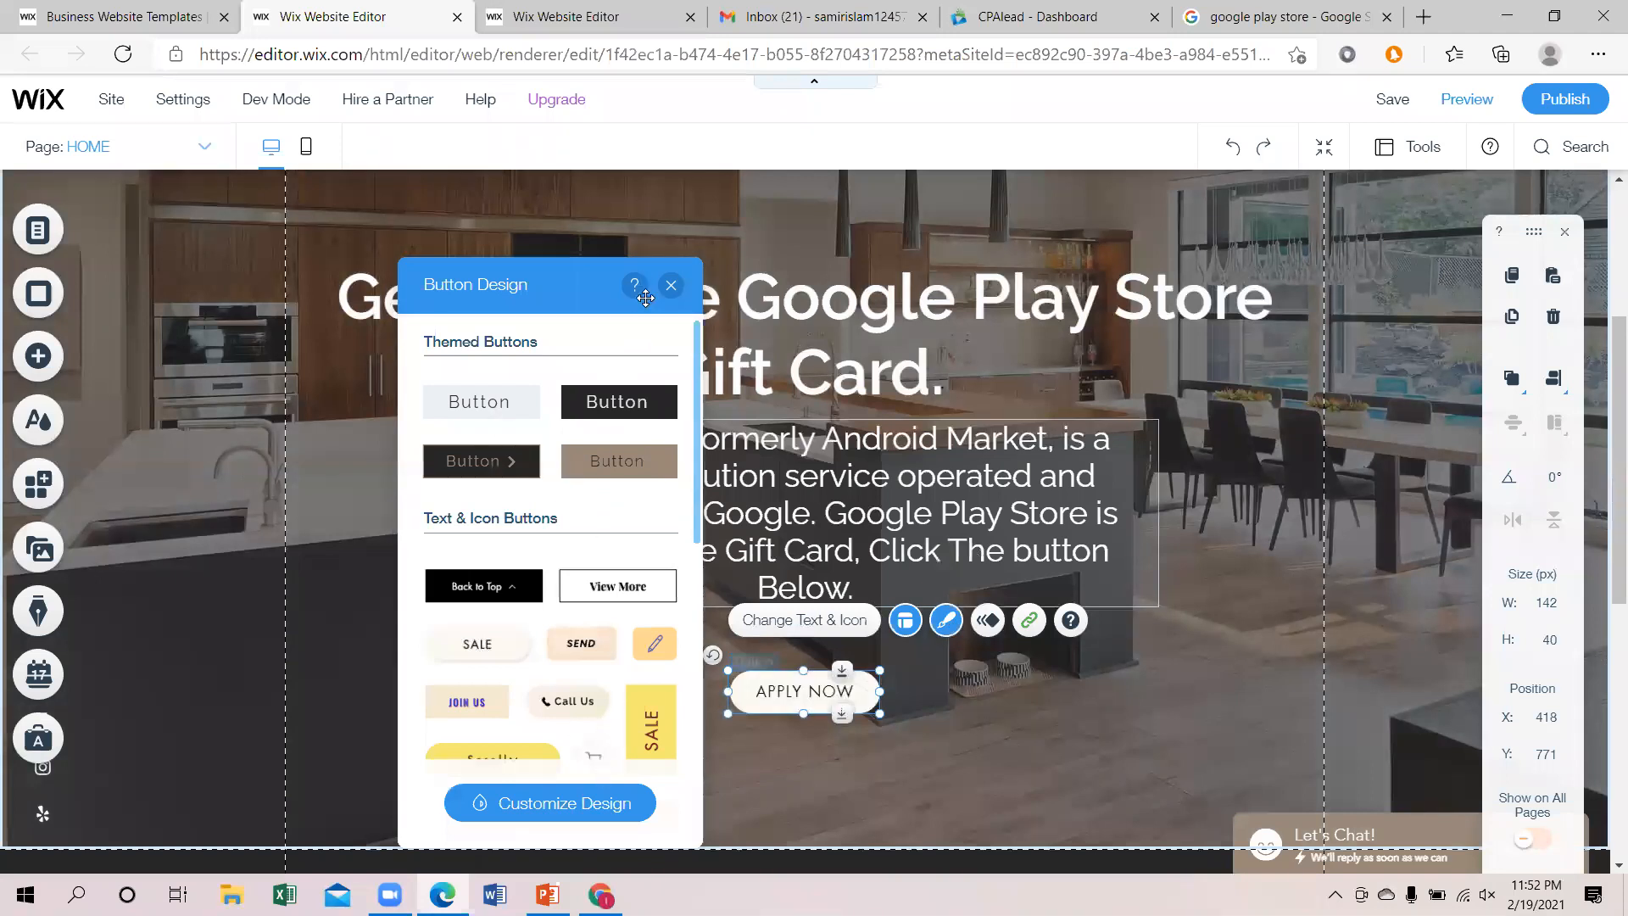
left_click(669, 286)
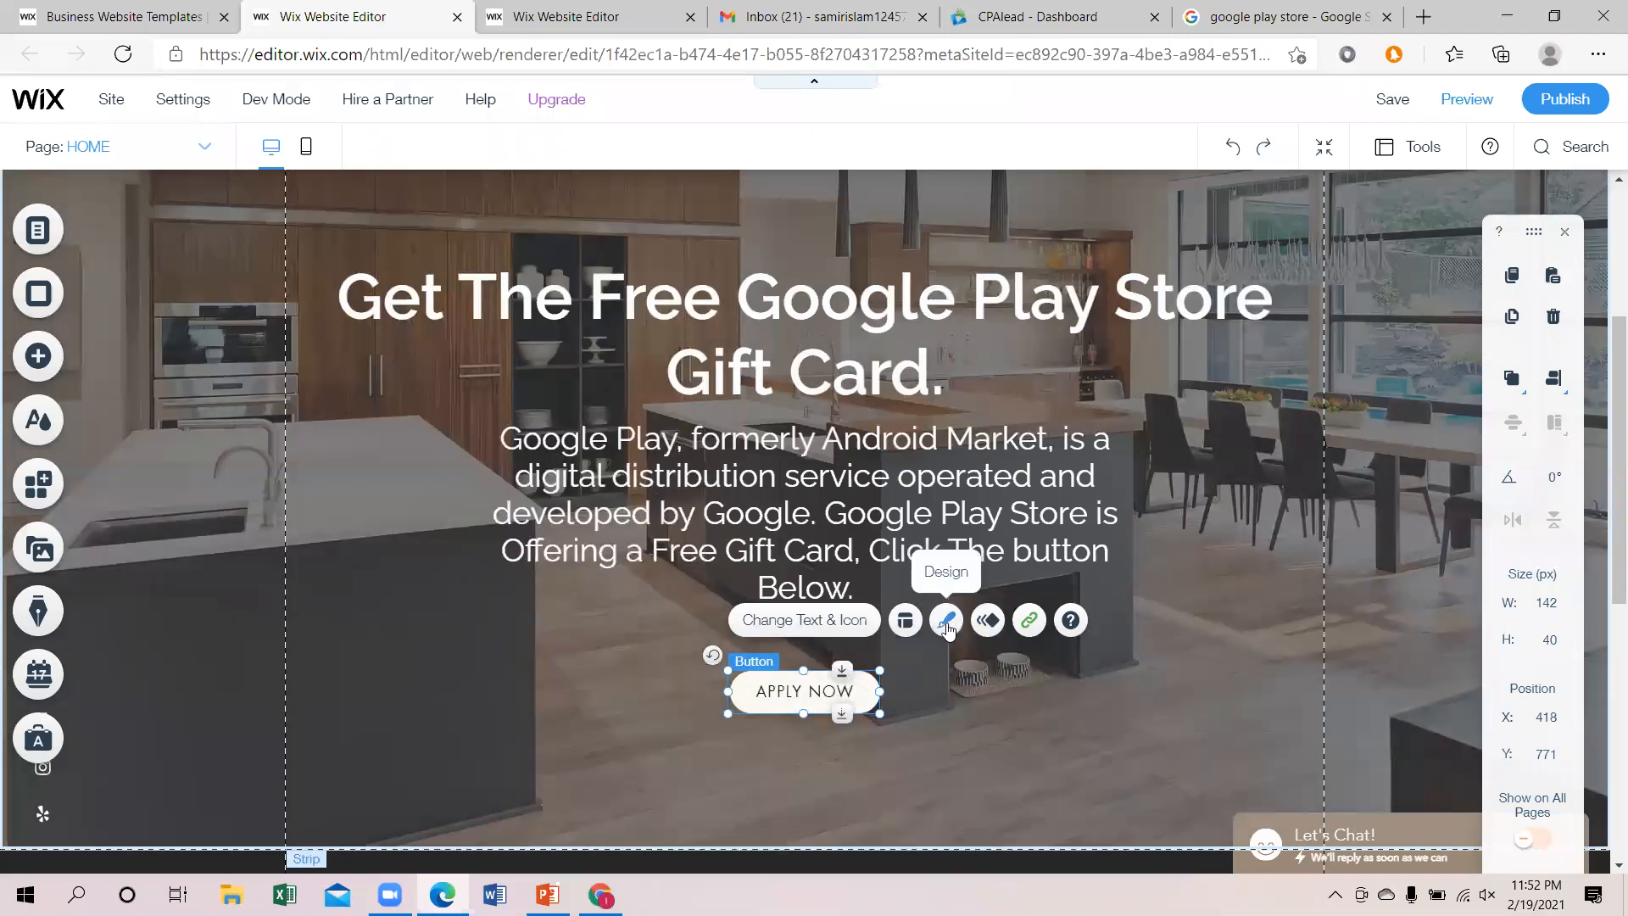
Step: Give the APPLY NOW button a red solid fill
left_click(915, 623)
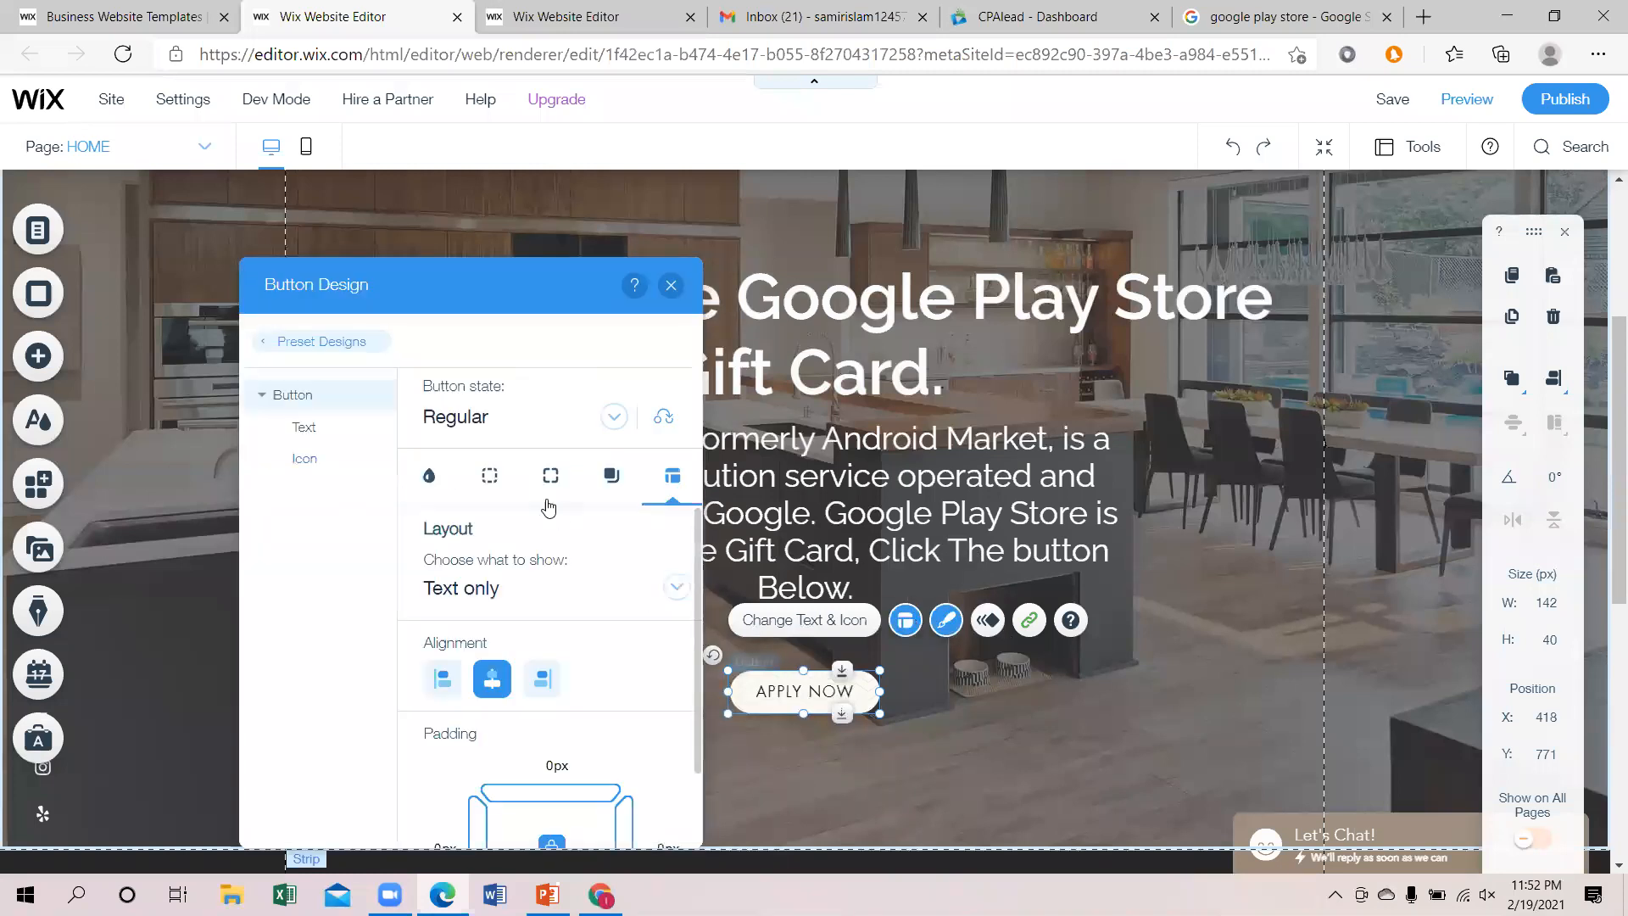
scroll(617, 546, "down", 1)
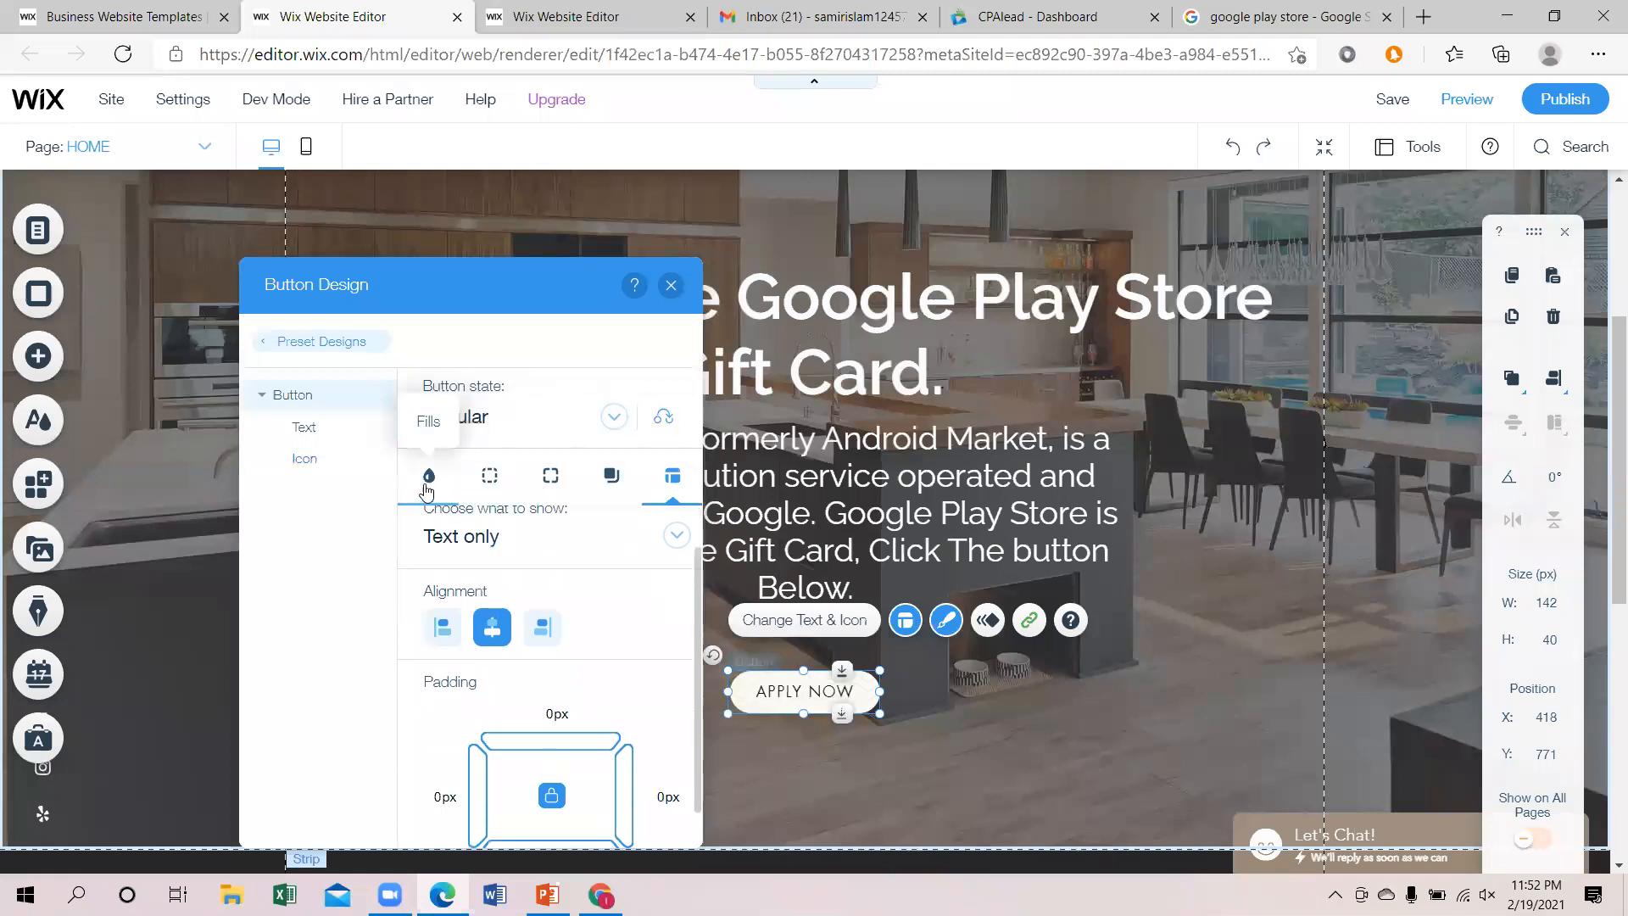
left_click(429, 481)
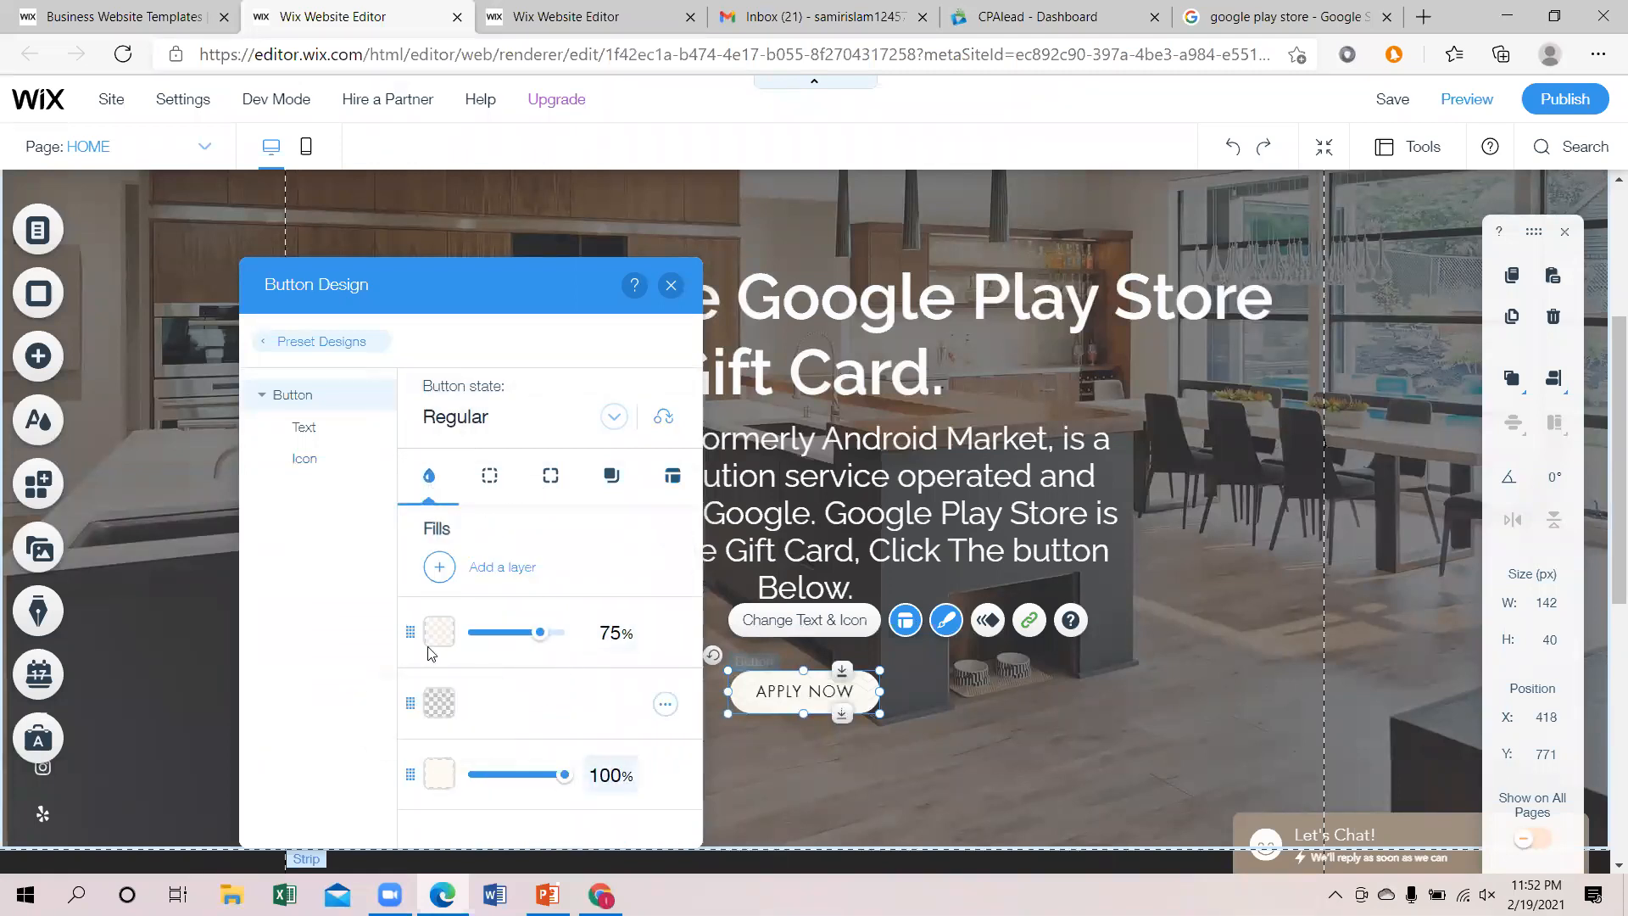
left_click(444, 785)
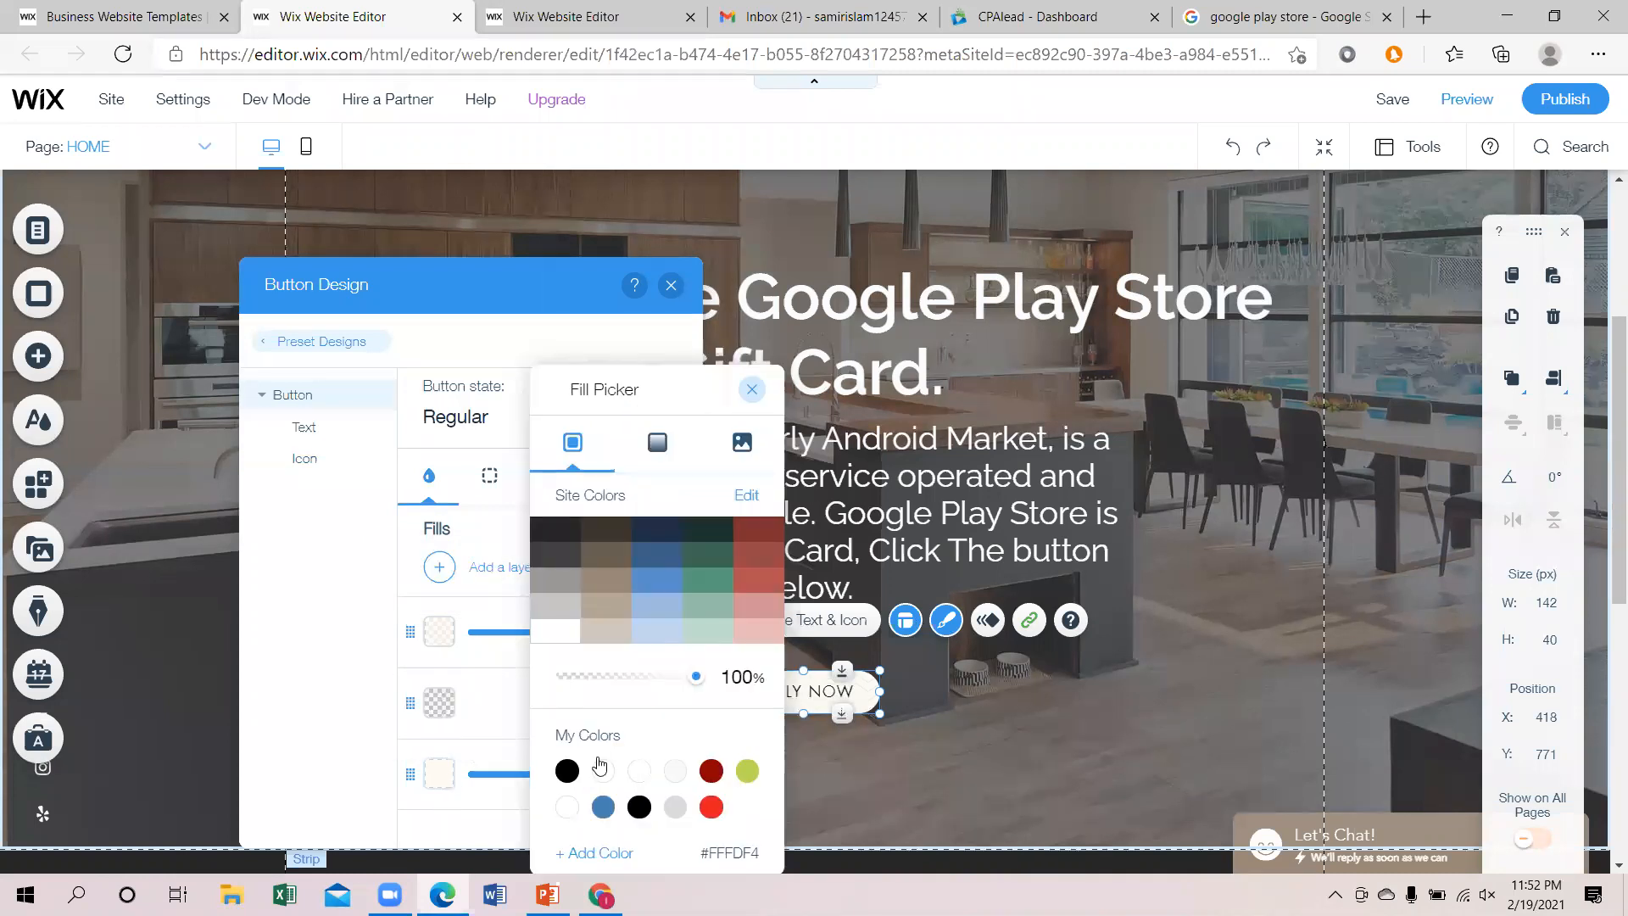
left_click(712, 808)
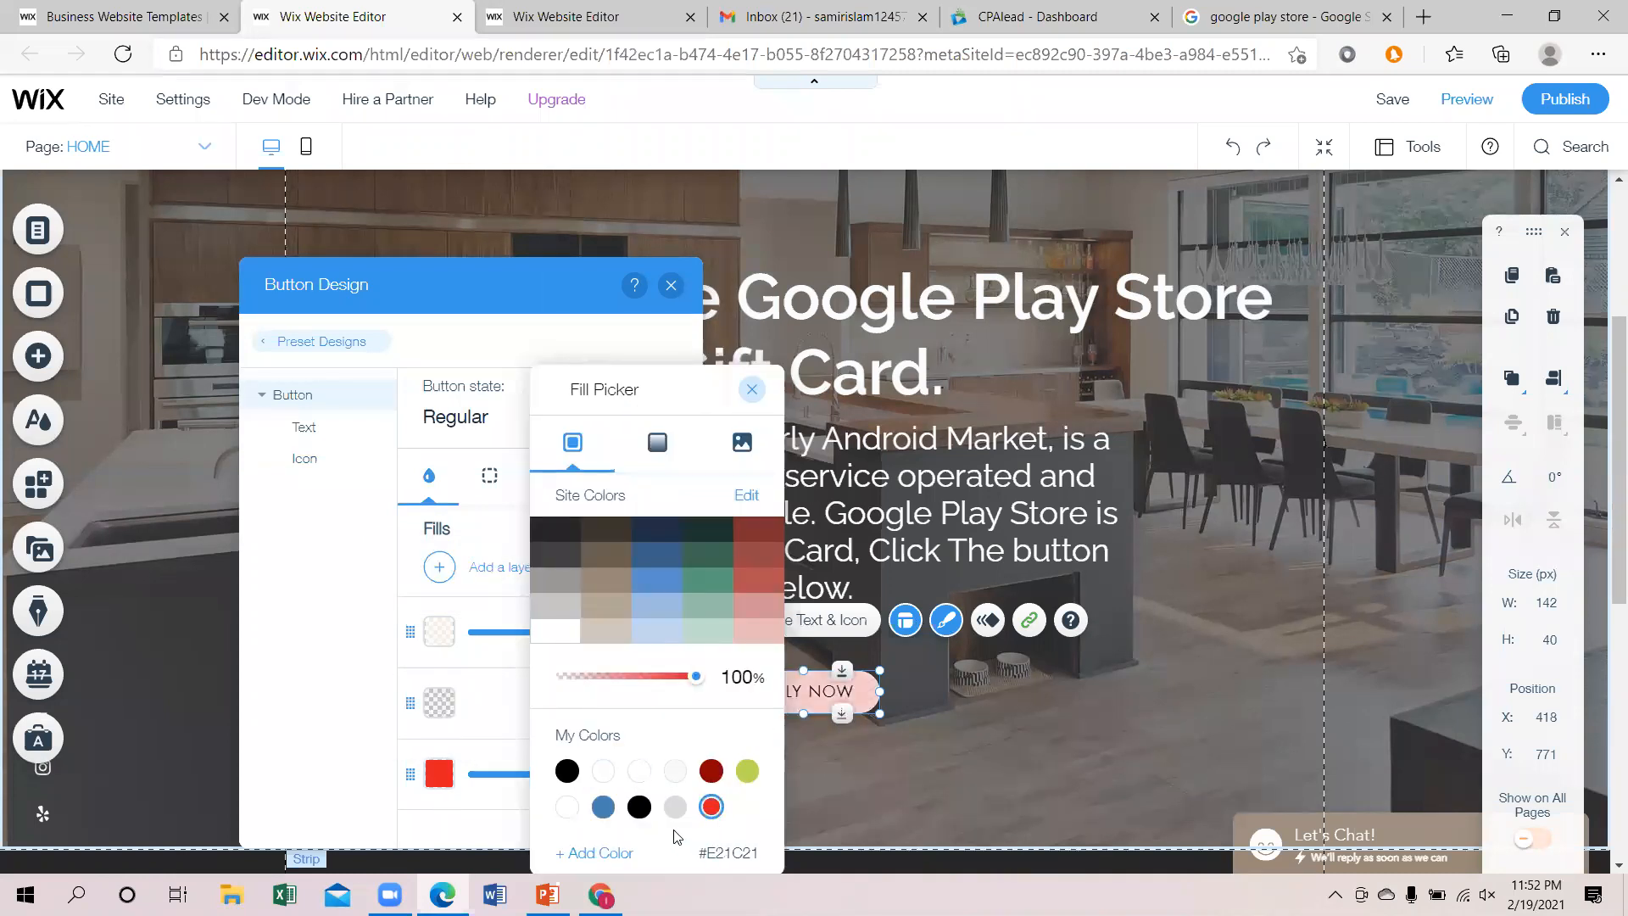
left_click(754, 391)
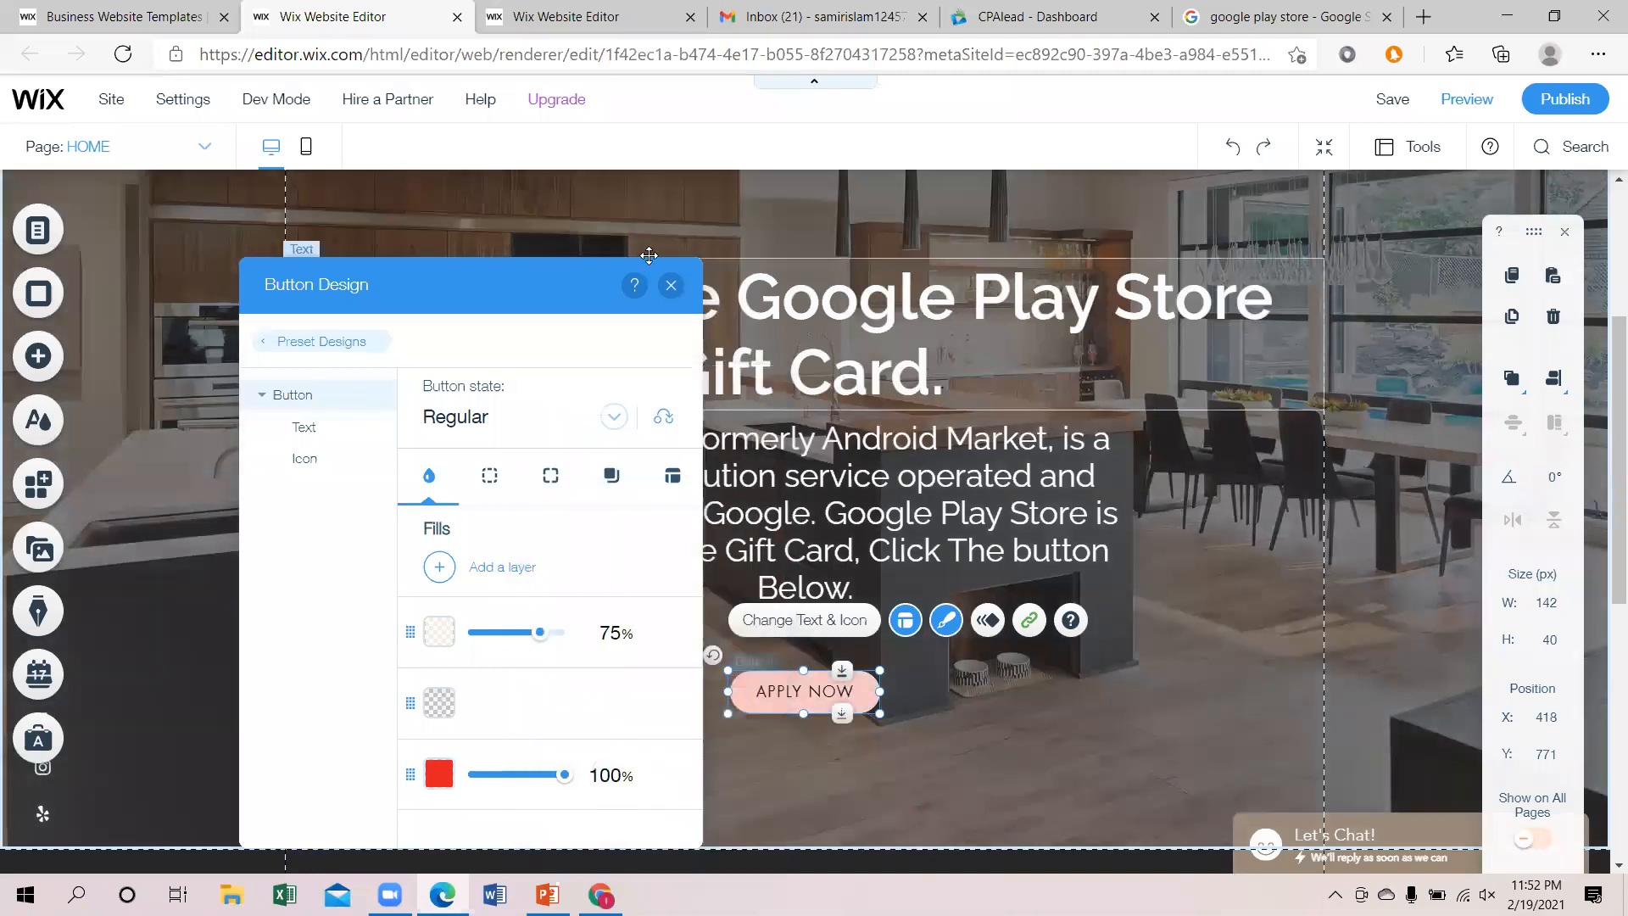
left_click(671, 285)
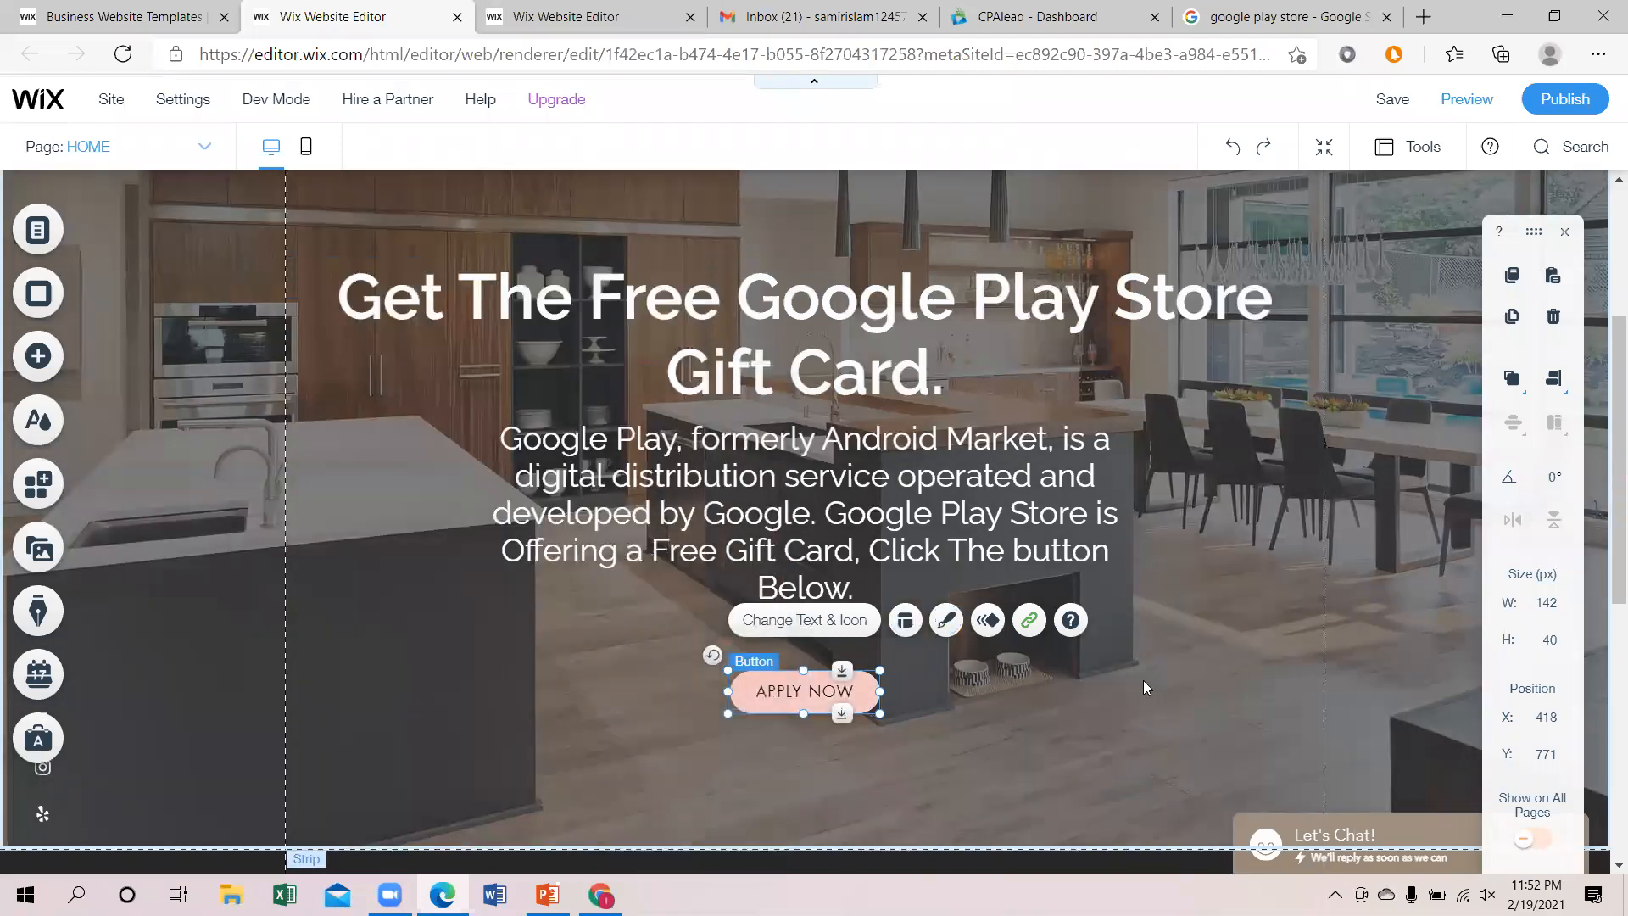
Step: Move the headline up near the hero's top and the description text back down
left_click(1332, 712)
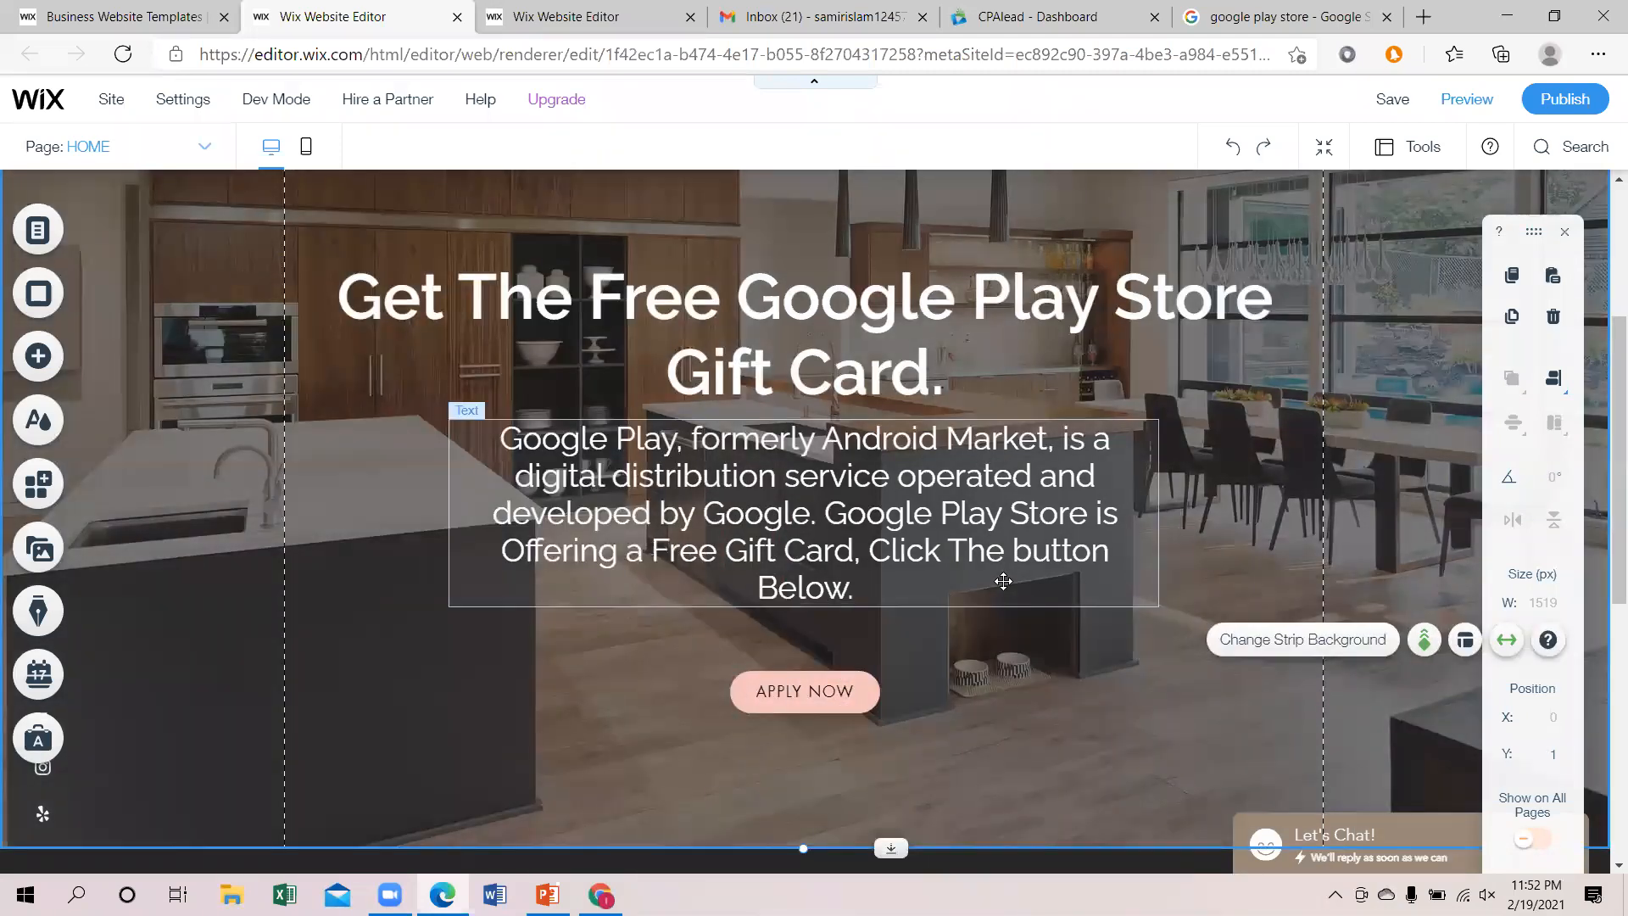
scroll(1003, 585, "up", 3)
scroll(1004, 581, "down", 1)
scroll(814, 657, "up", 2)
left_click_drag(870, 592, 873, 355)
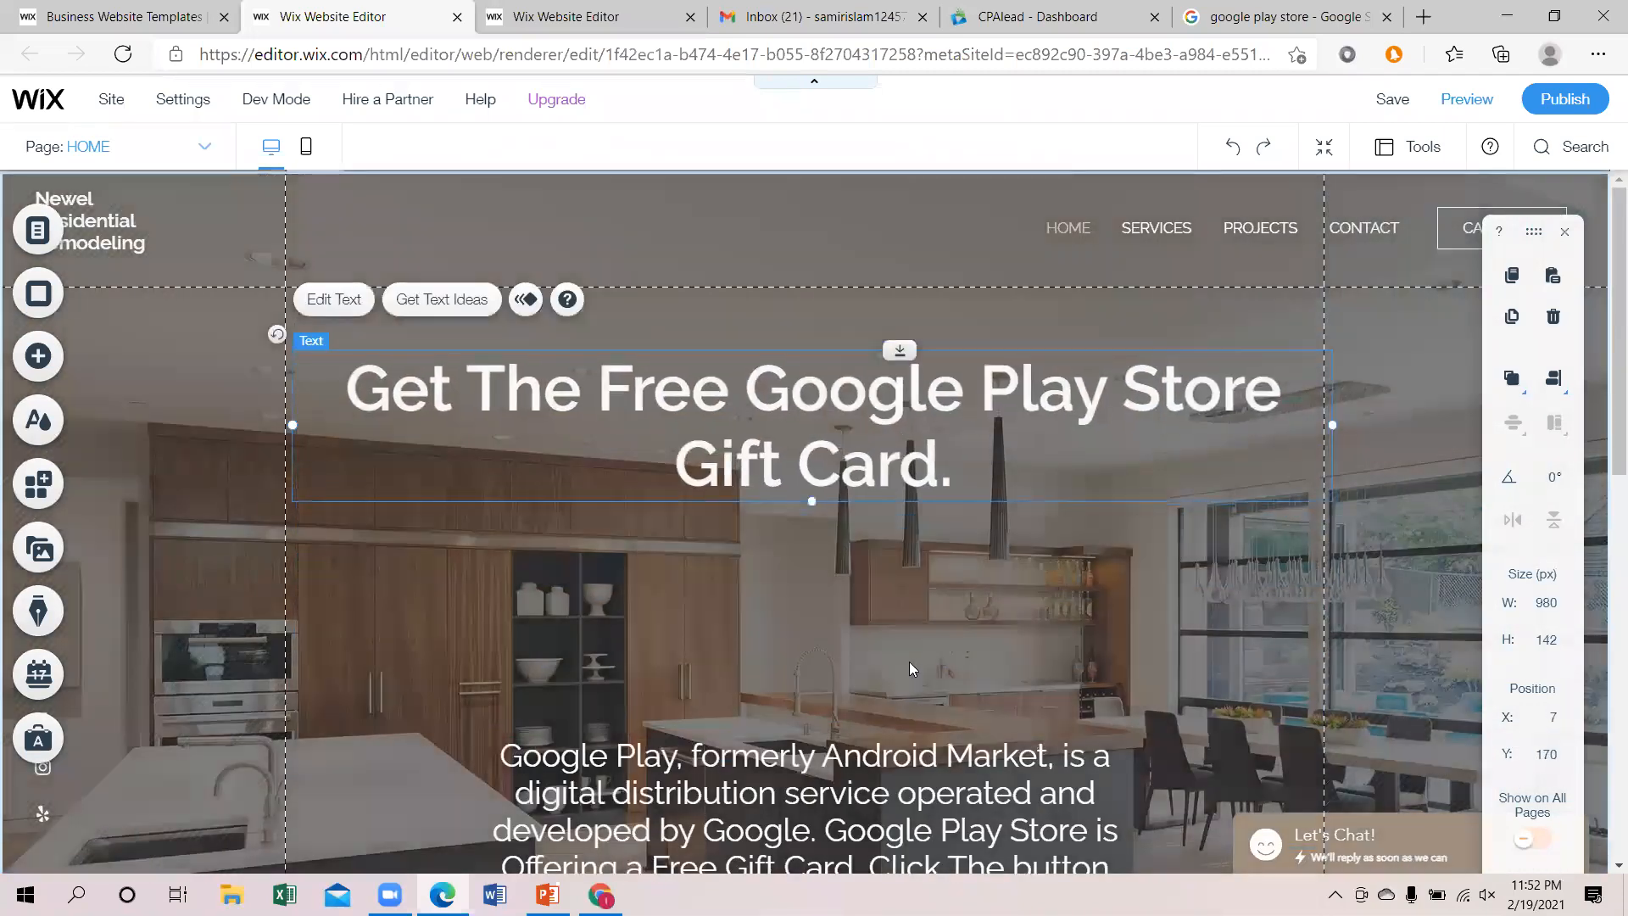
left_click(909, 662)
left_click_drag(886, 793, 835, 796)
scroll(854, 670, "down", 3)
left_click_drag(842, 592, 842, 678)
left_click(841, 774)
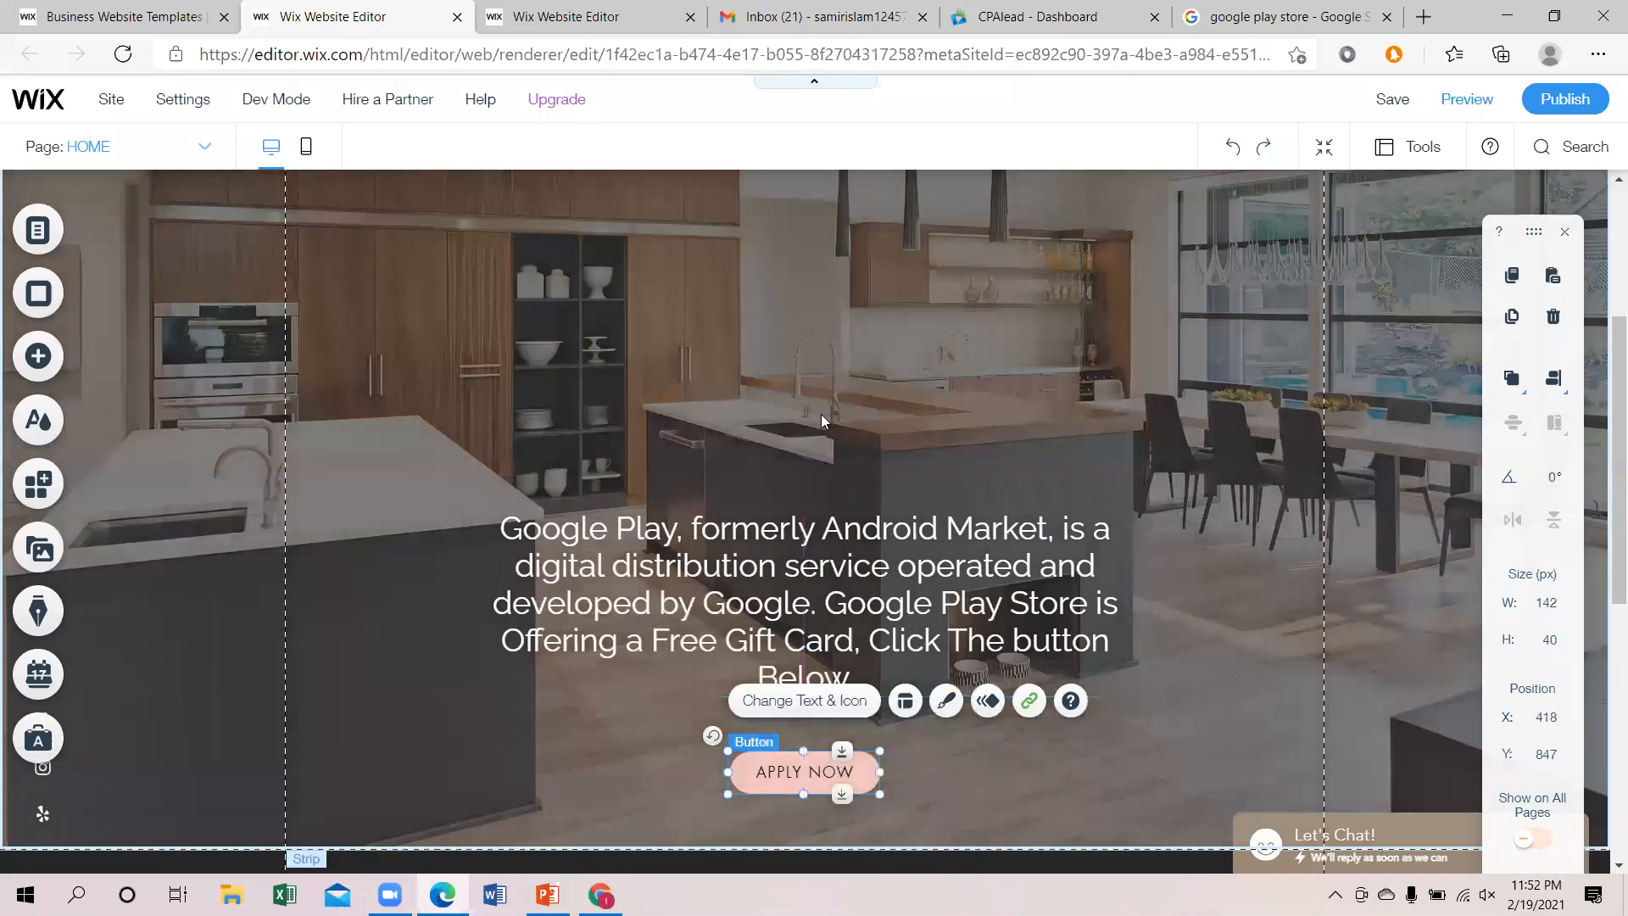
left_click(821, 414)
scroll(821, 413, "up", 3)
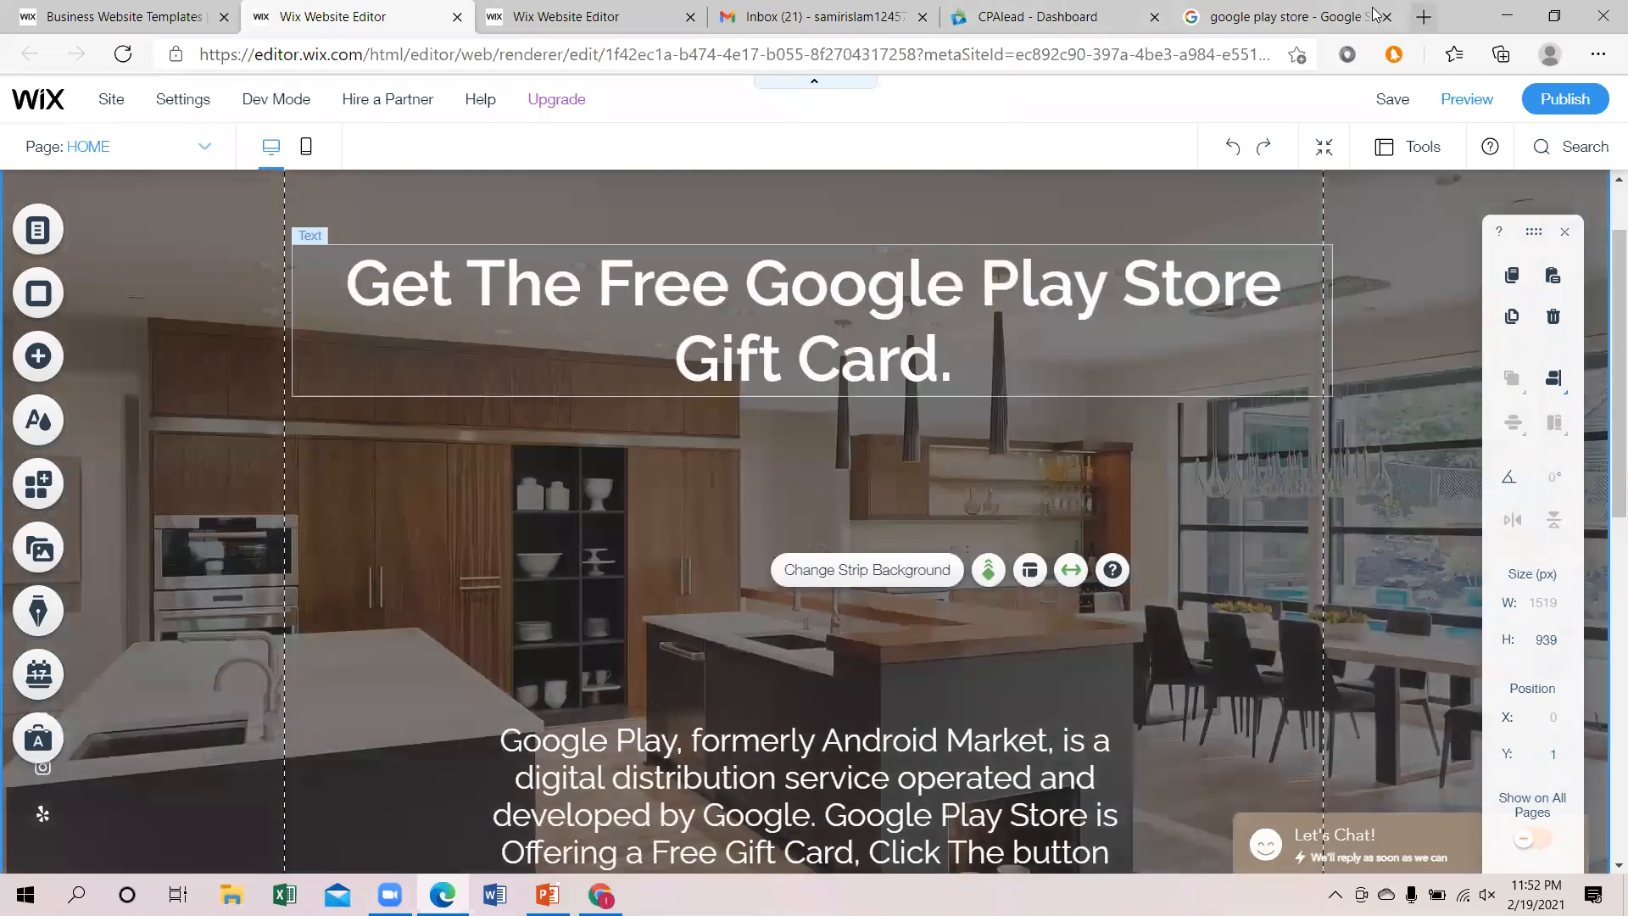
Step: Search Google in a new tab for 'e-gift card google play store $100'
left_click(1424, 19)
type("google ")
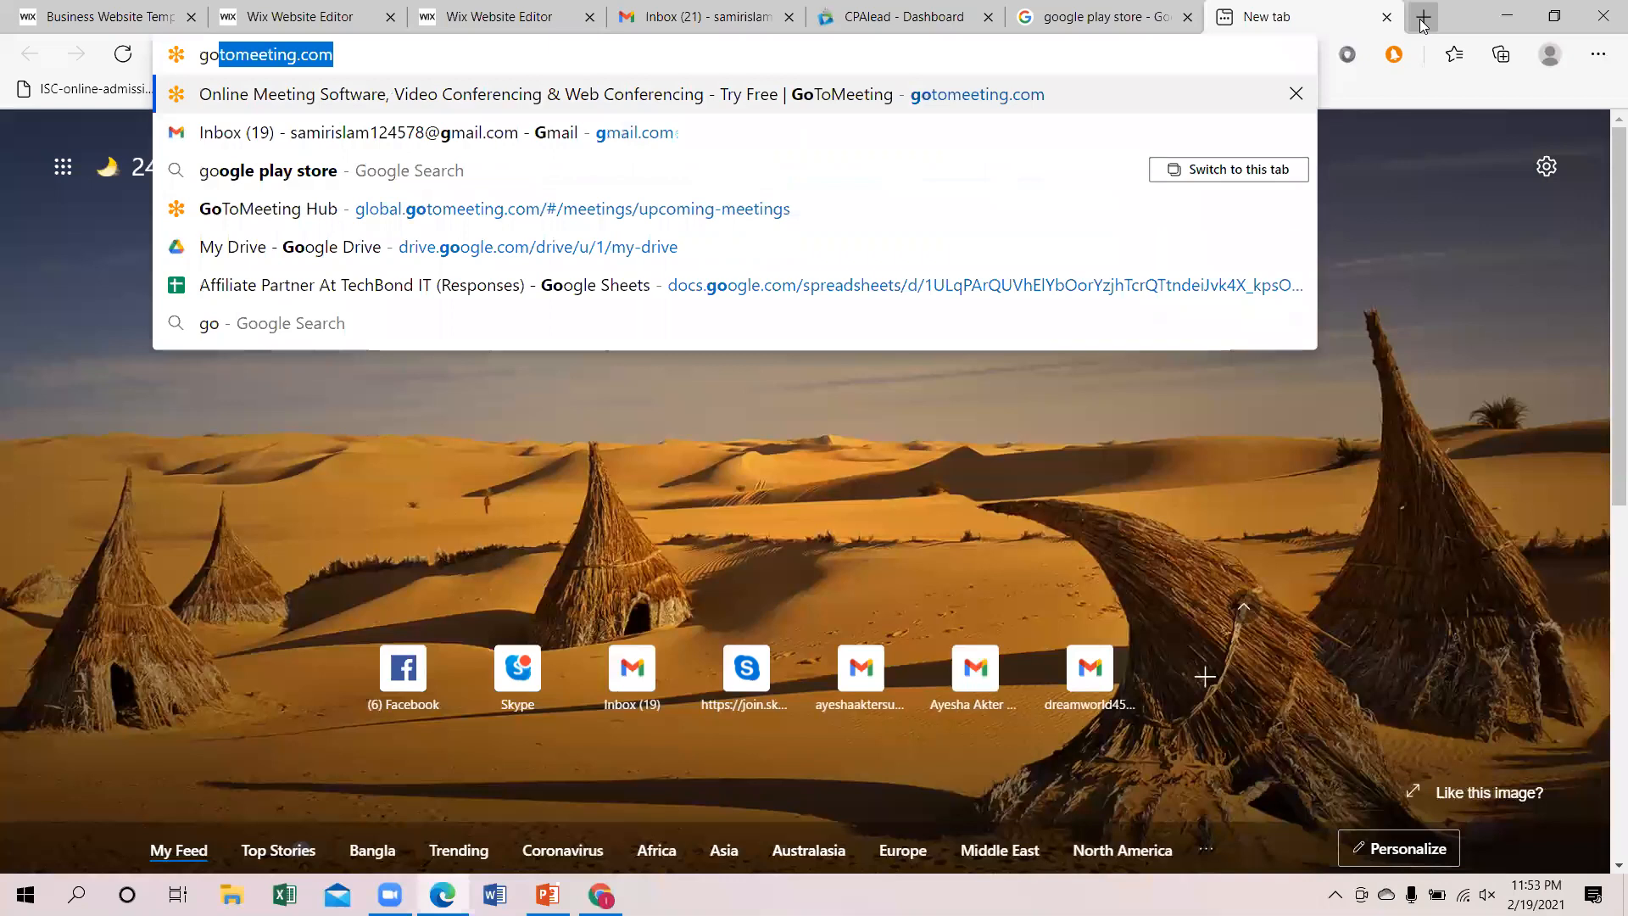
type("play sto")
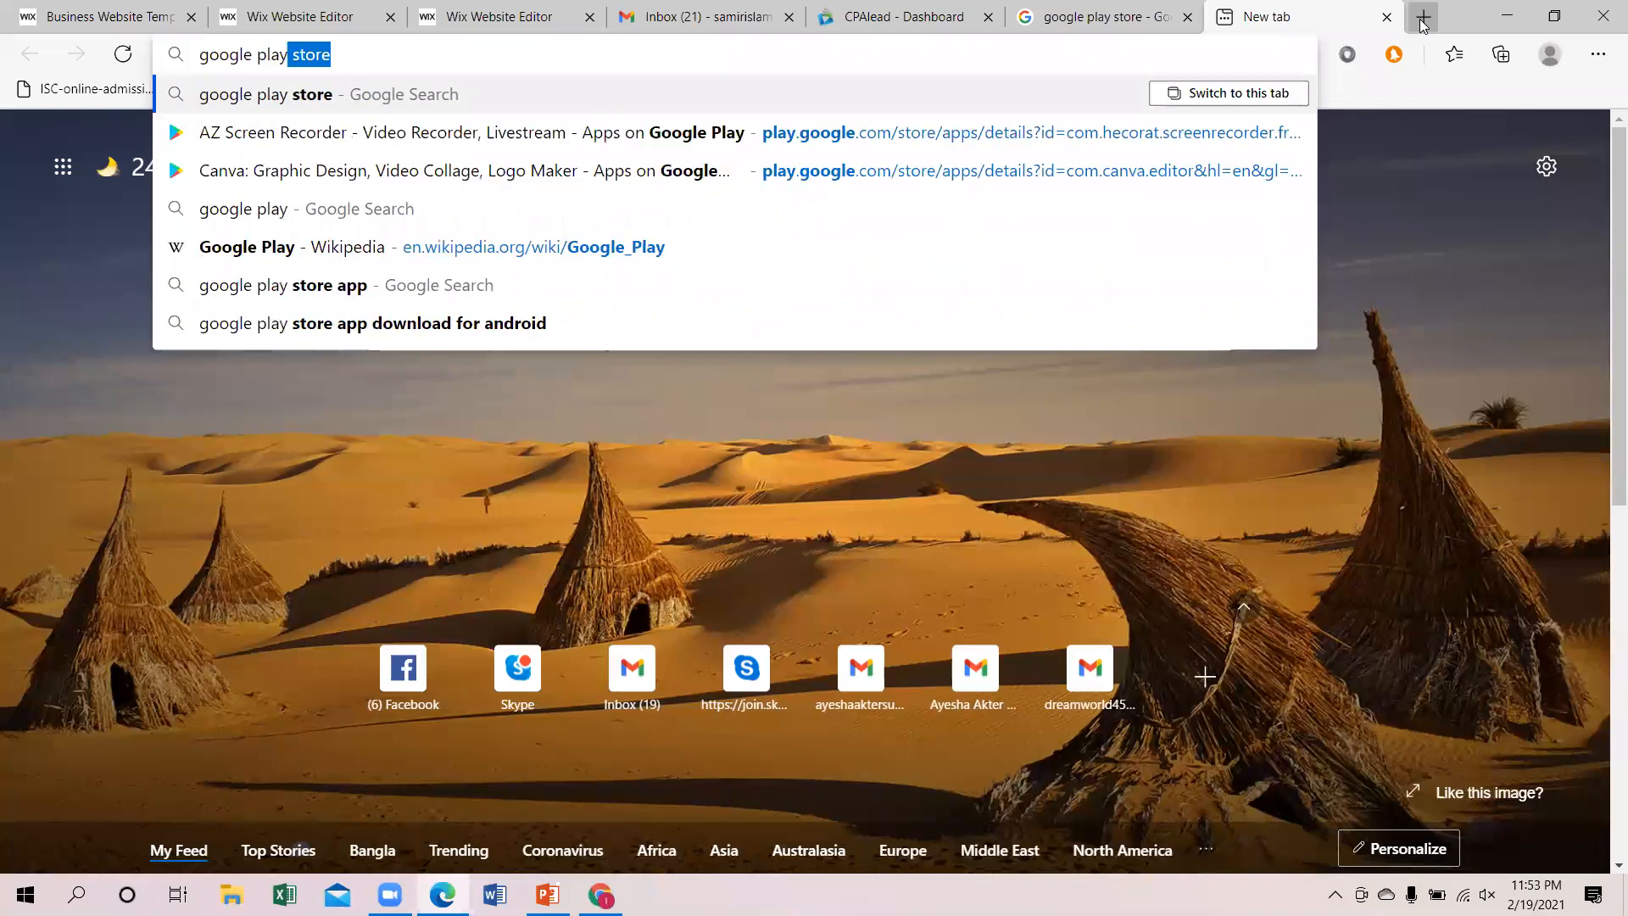
type("re ")
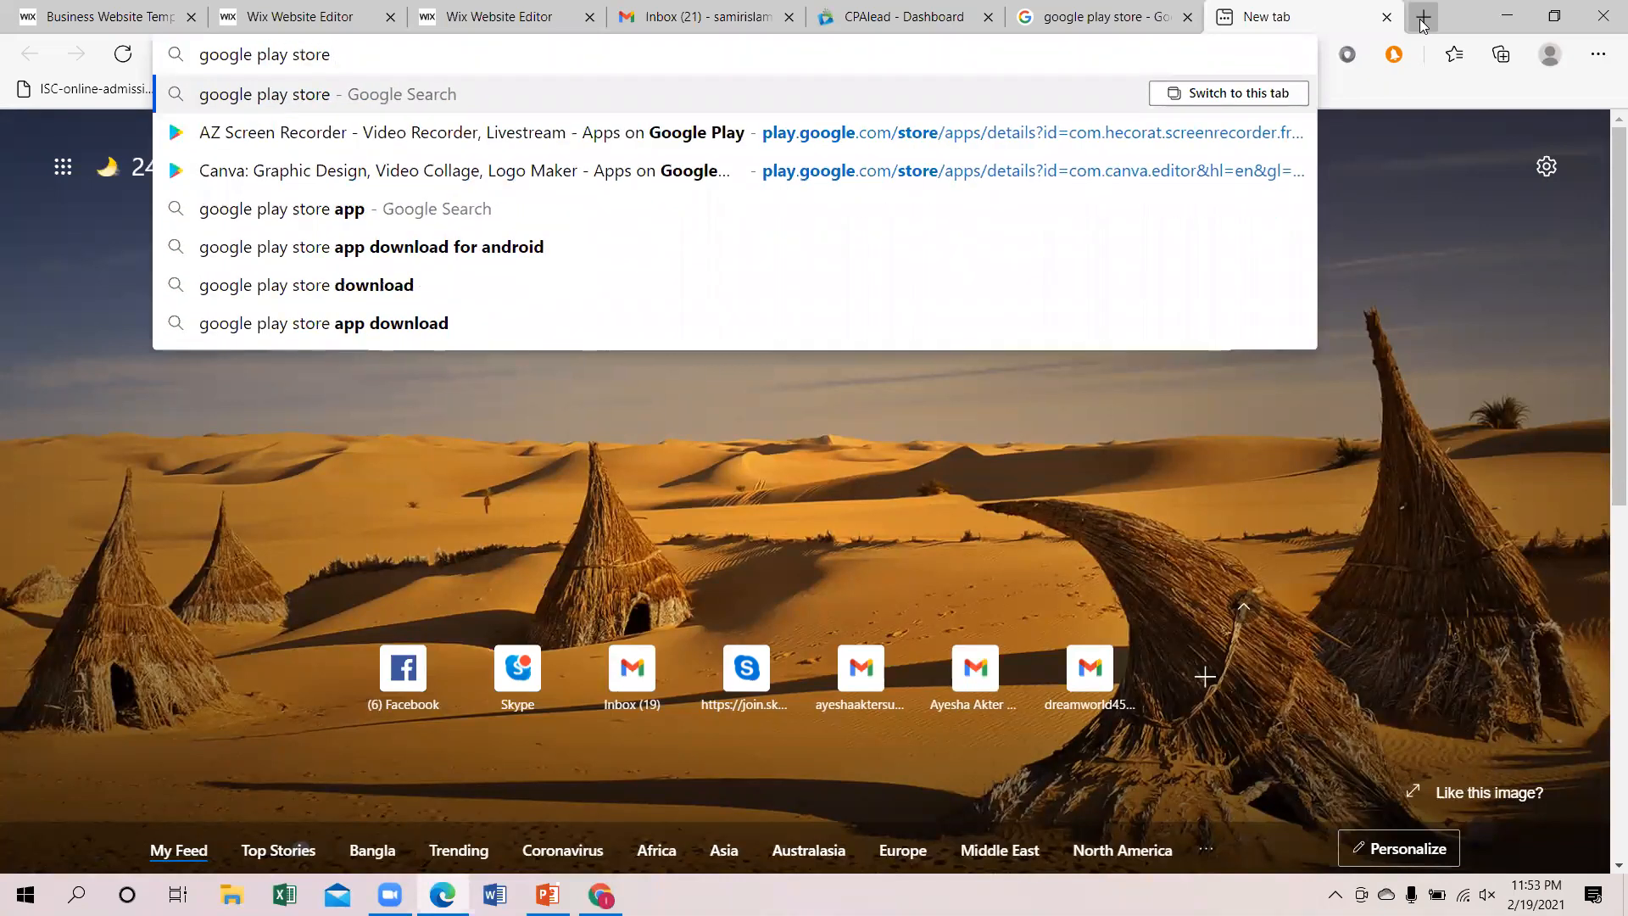
type("$100")
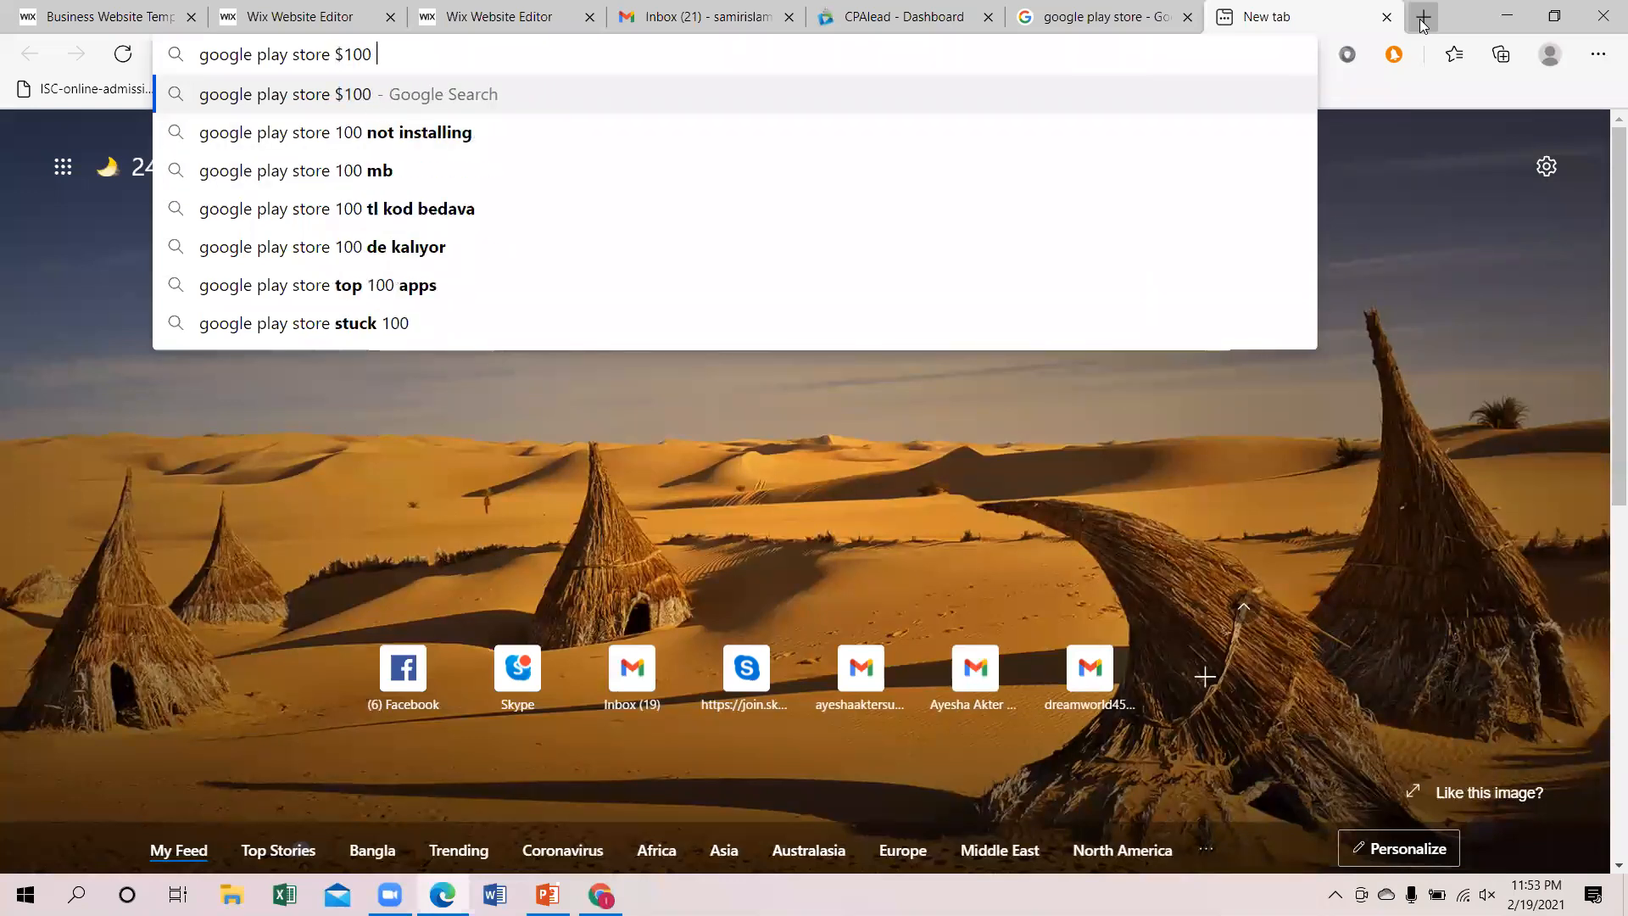
type(" g")
key("BackSpace")
type("g")
key("Down")
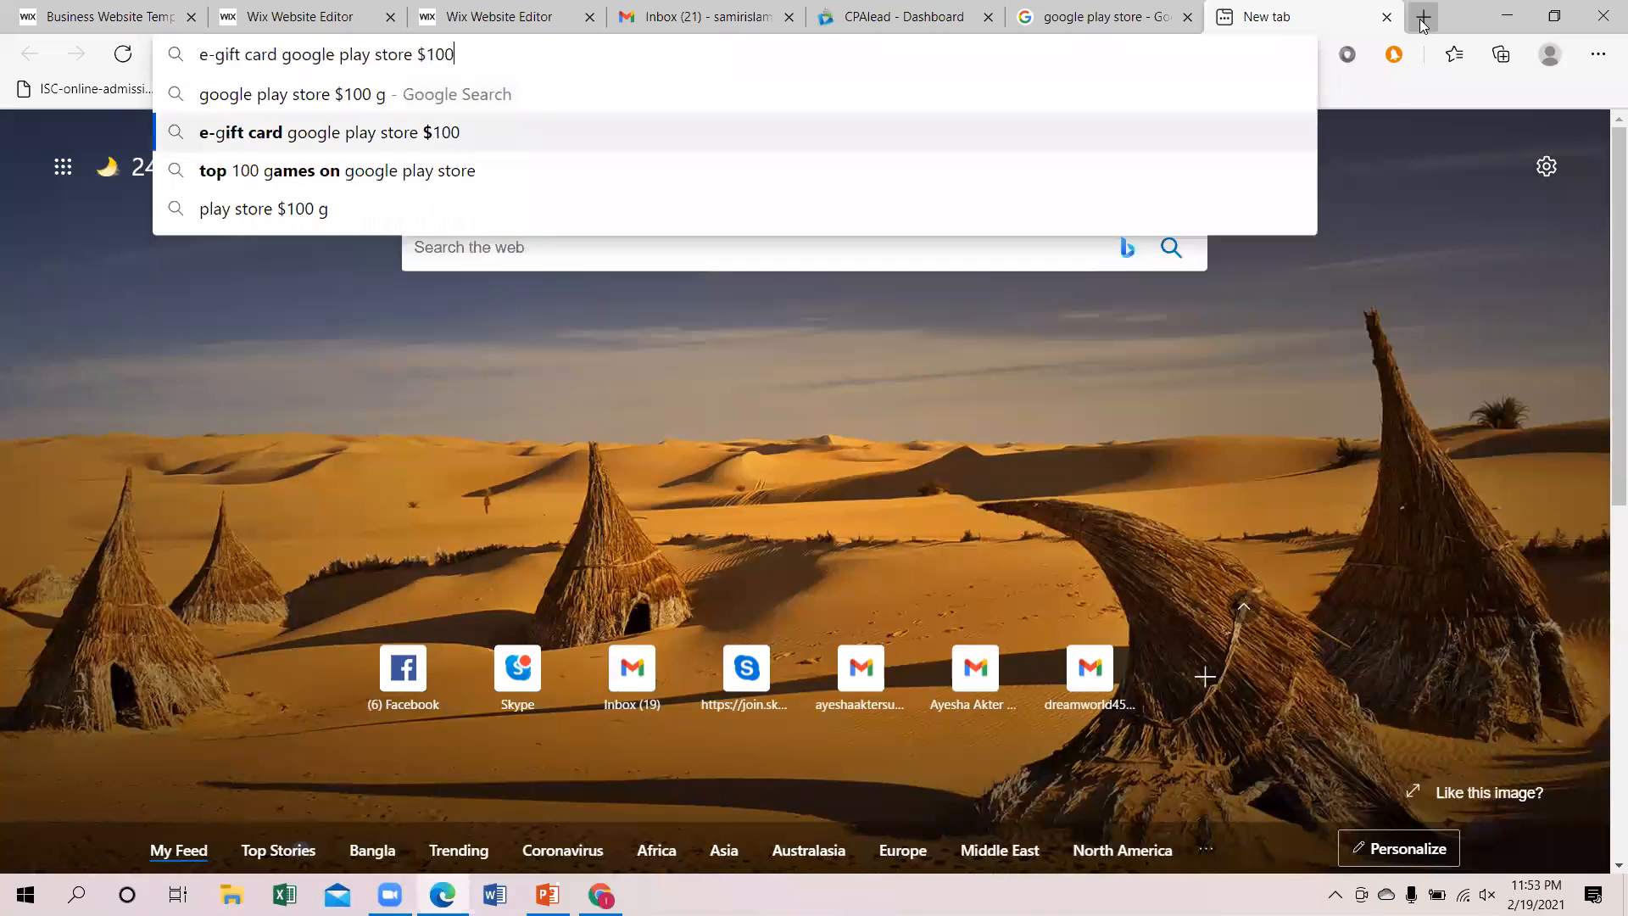
key("Return")
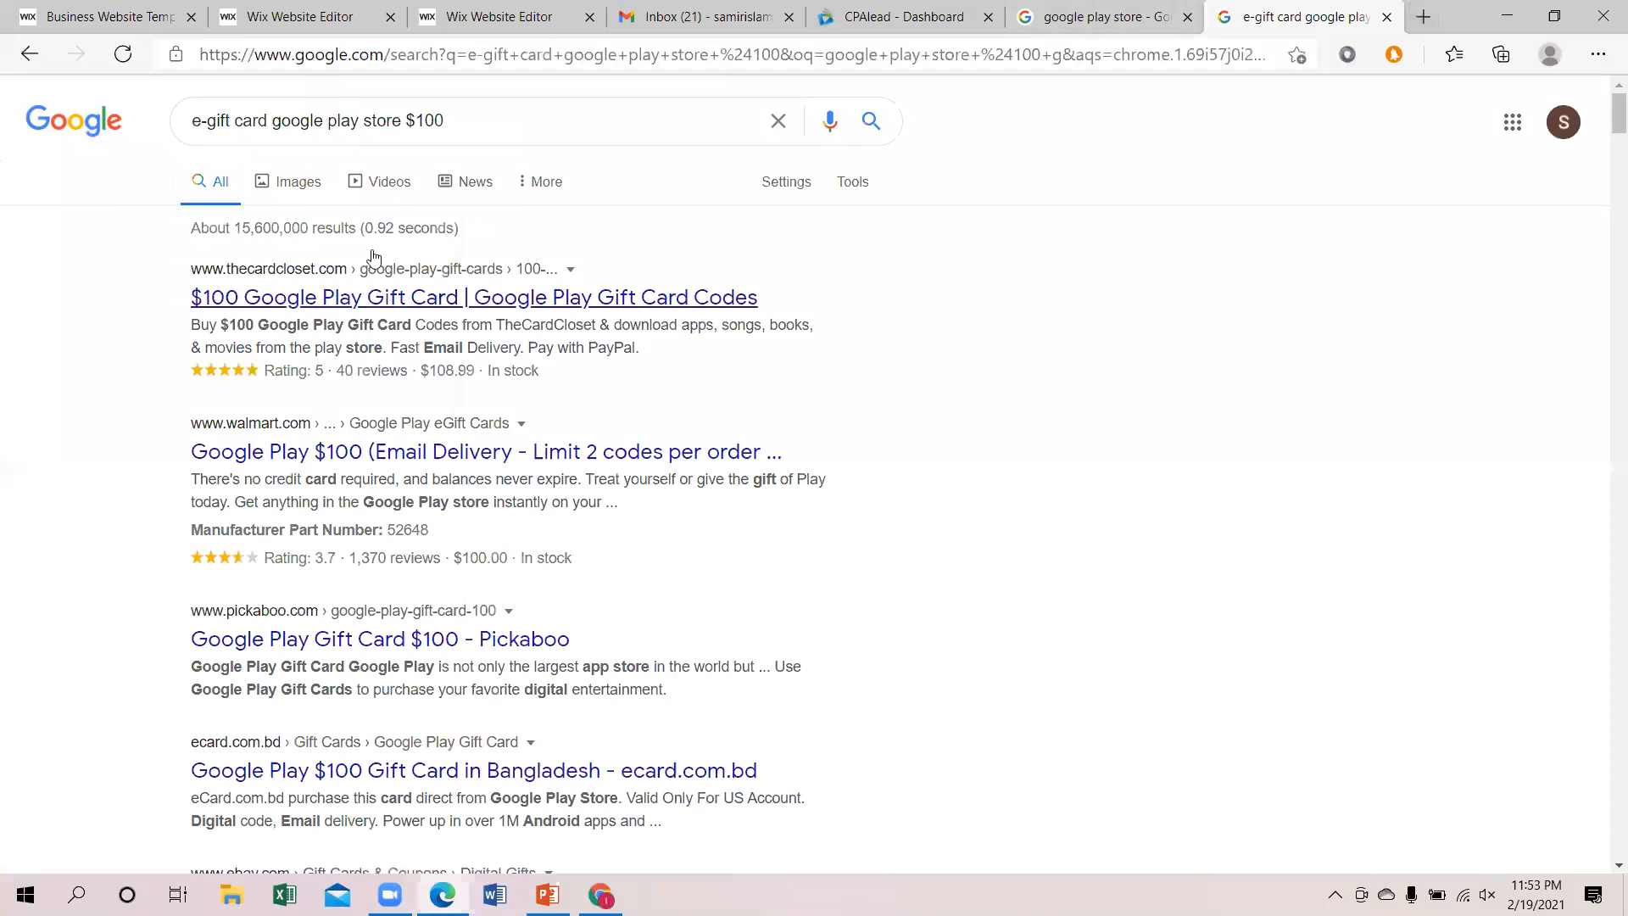
Step: Save the first $100 Google Play gift card image result as a PNG file
left_click(284, 184)
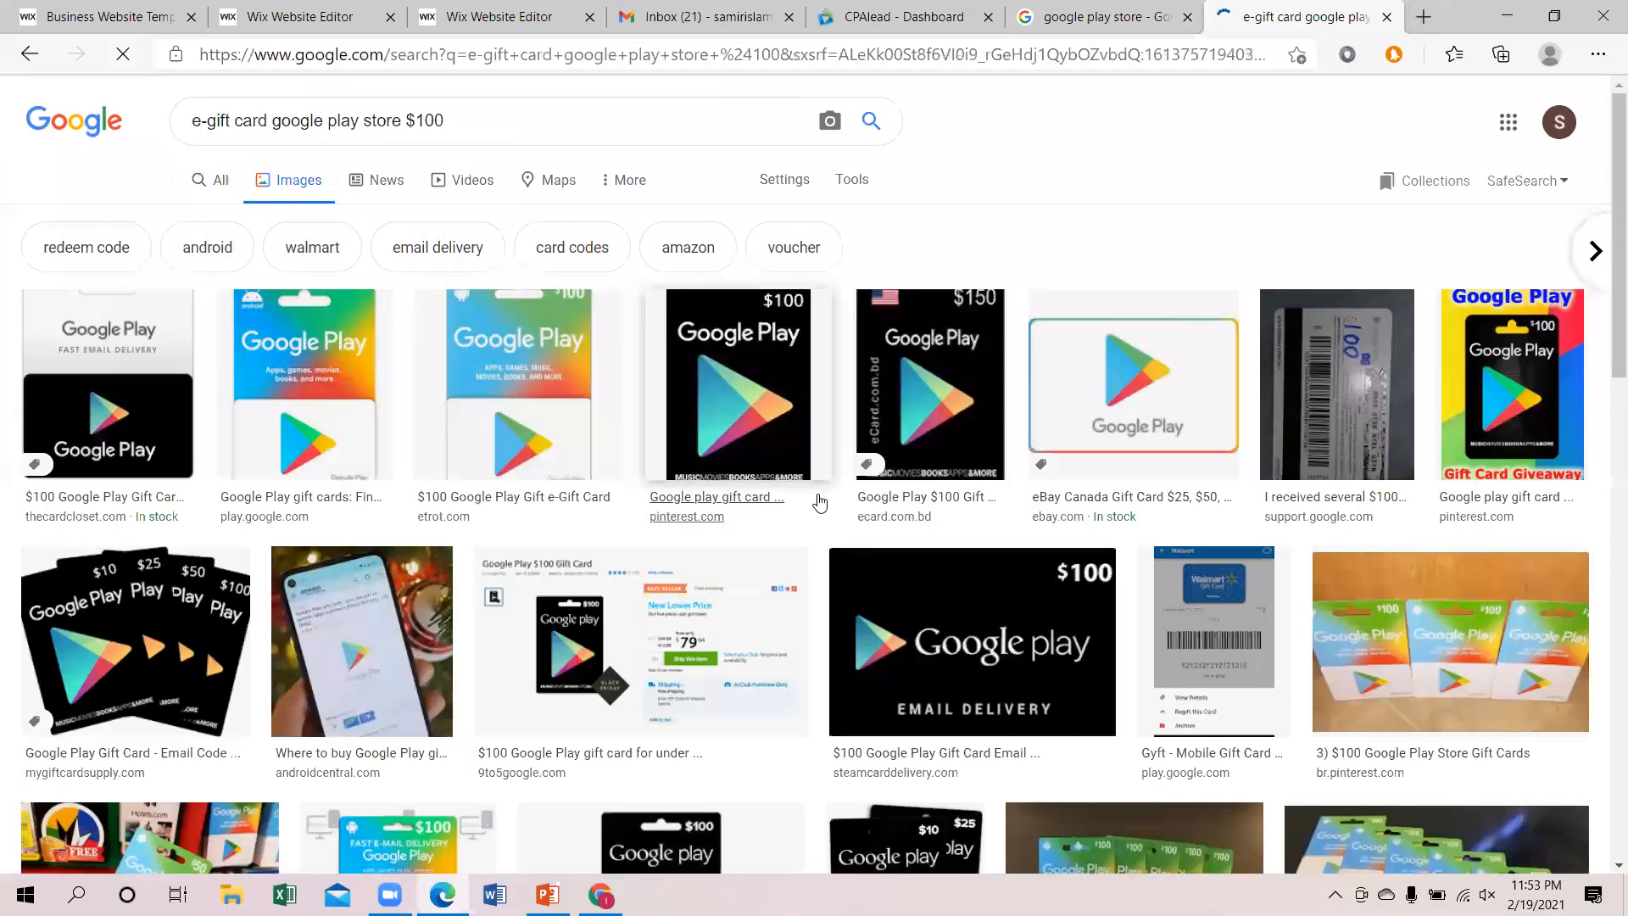
left_click(129, 424)
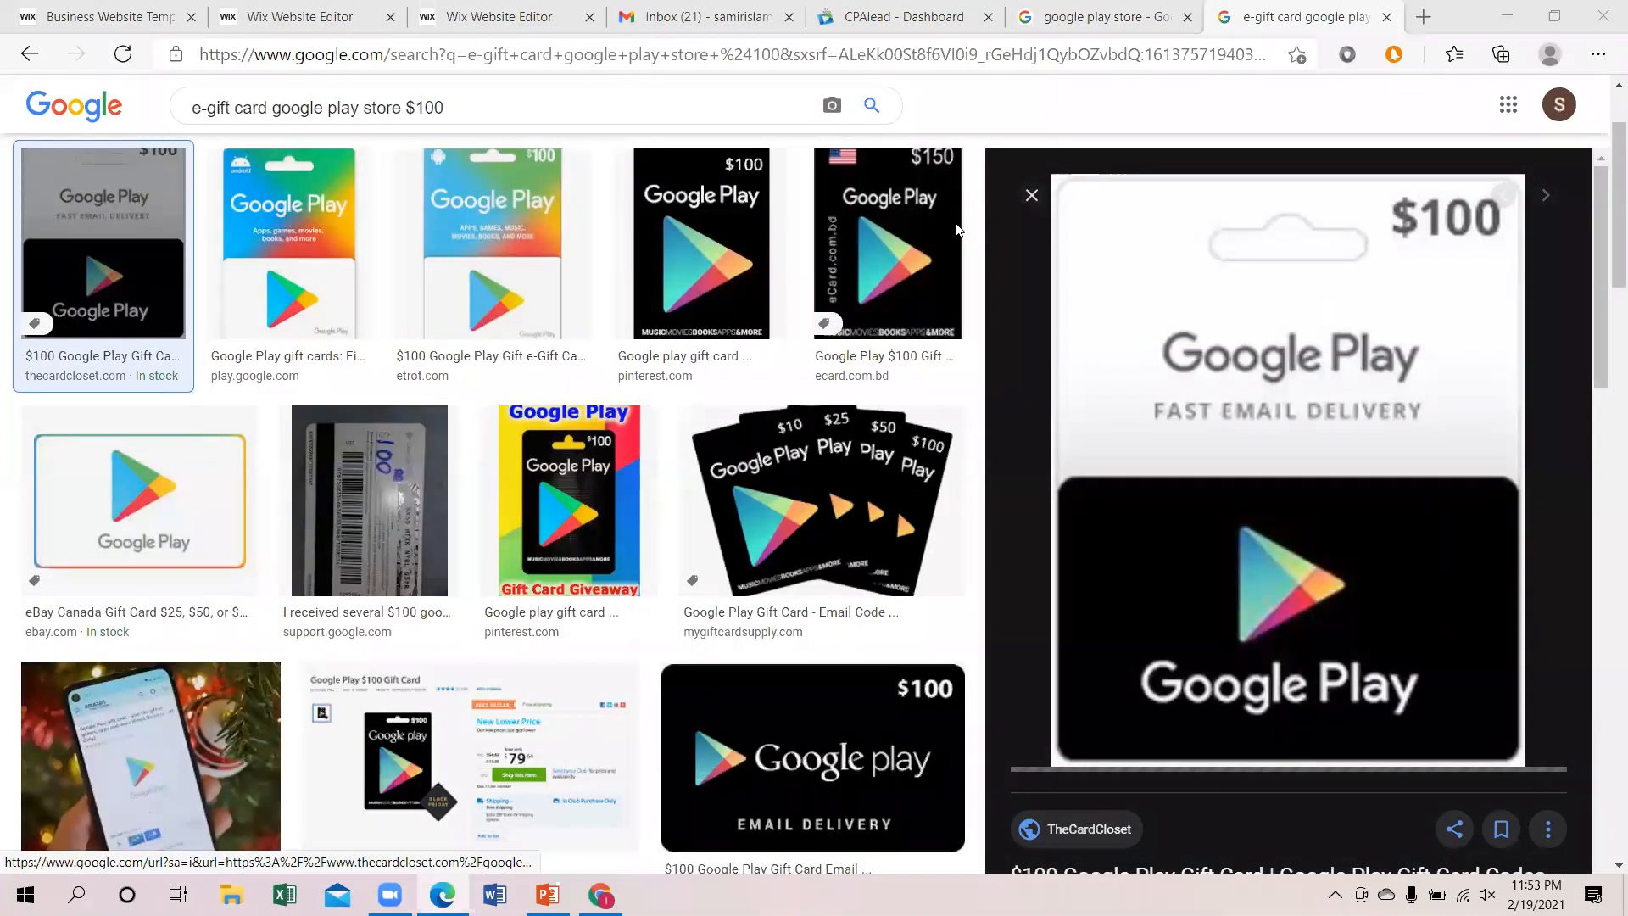
scroll(956, 229, "up", 2)
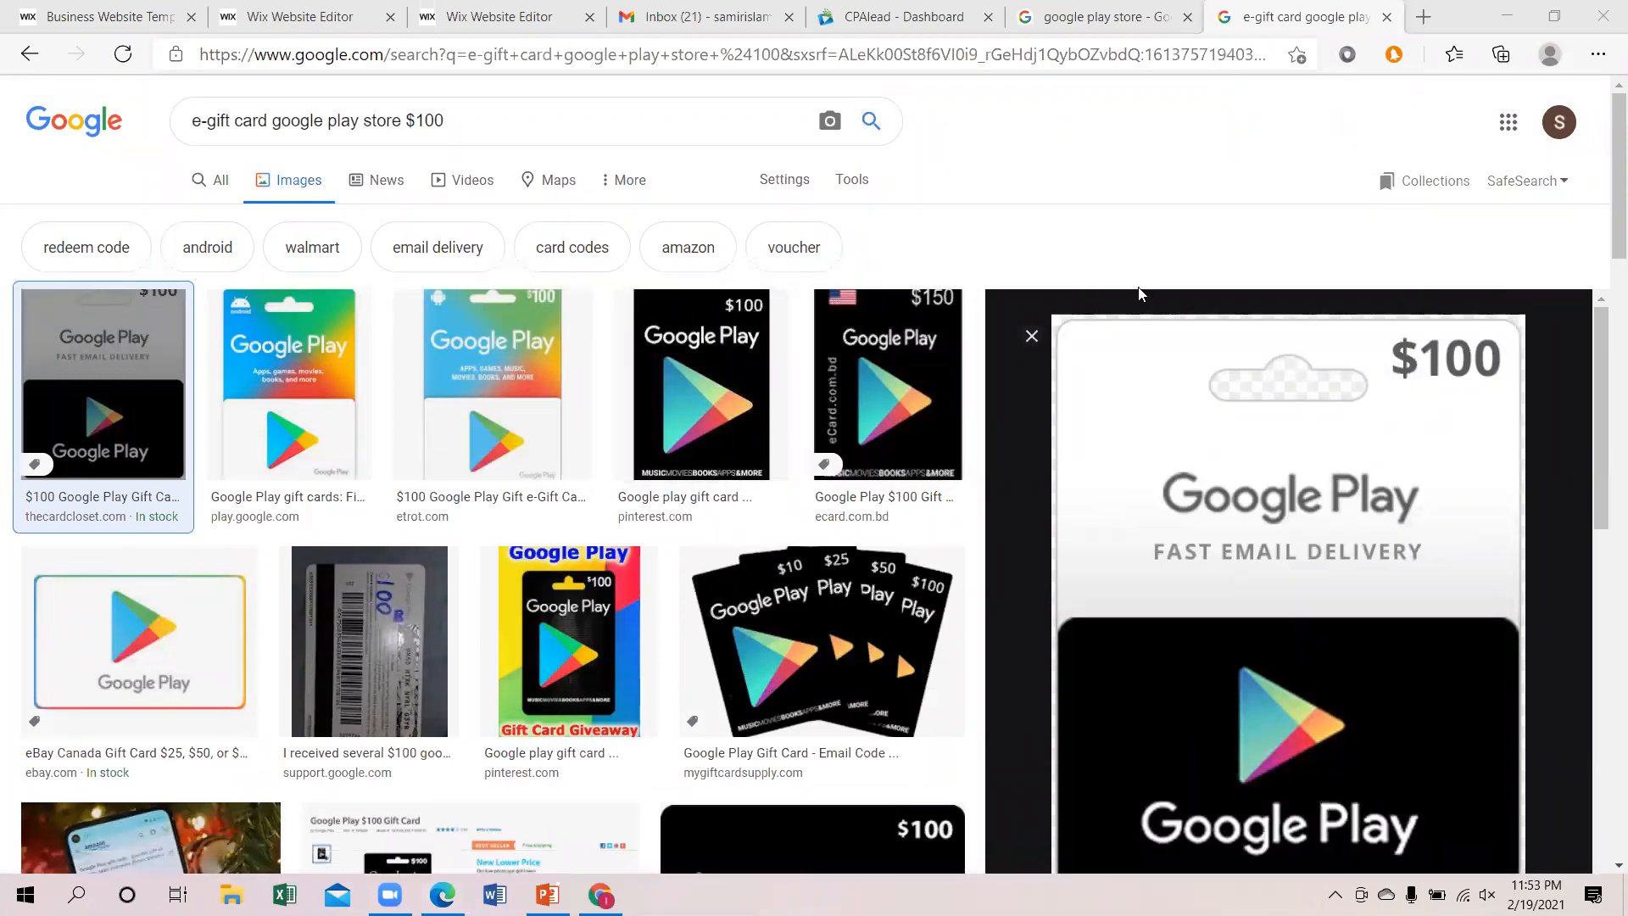
right_click(1332, 514)
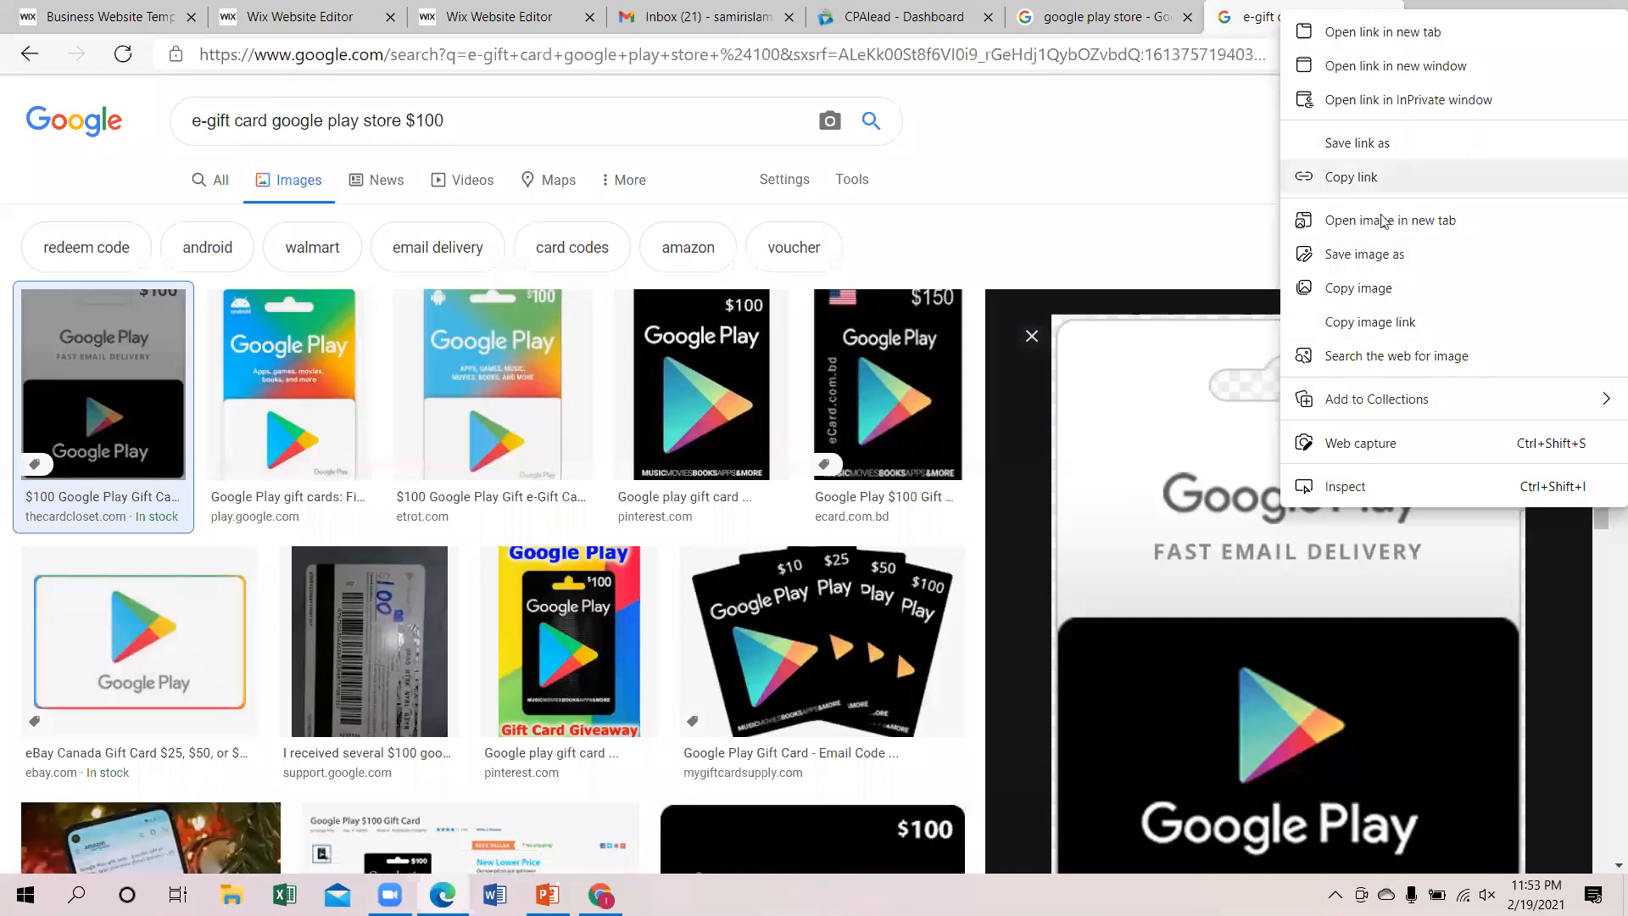
left_click(1394, 253)
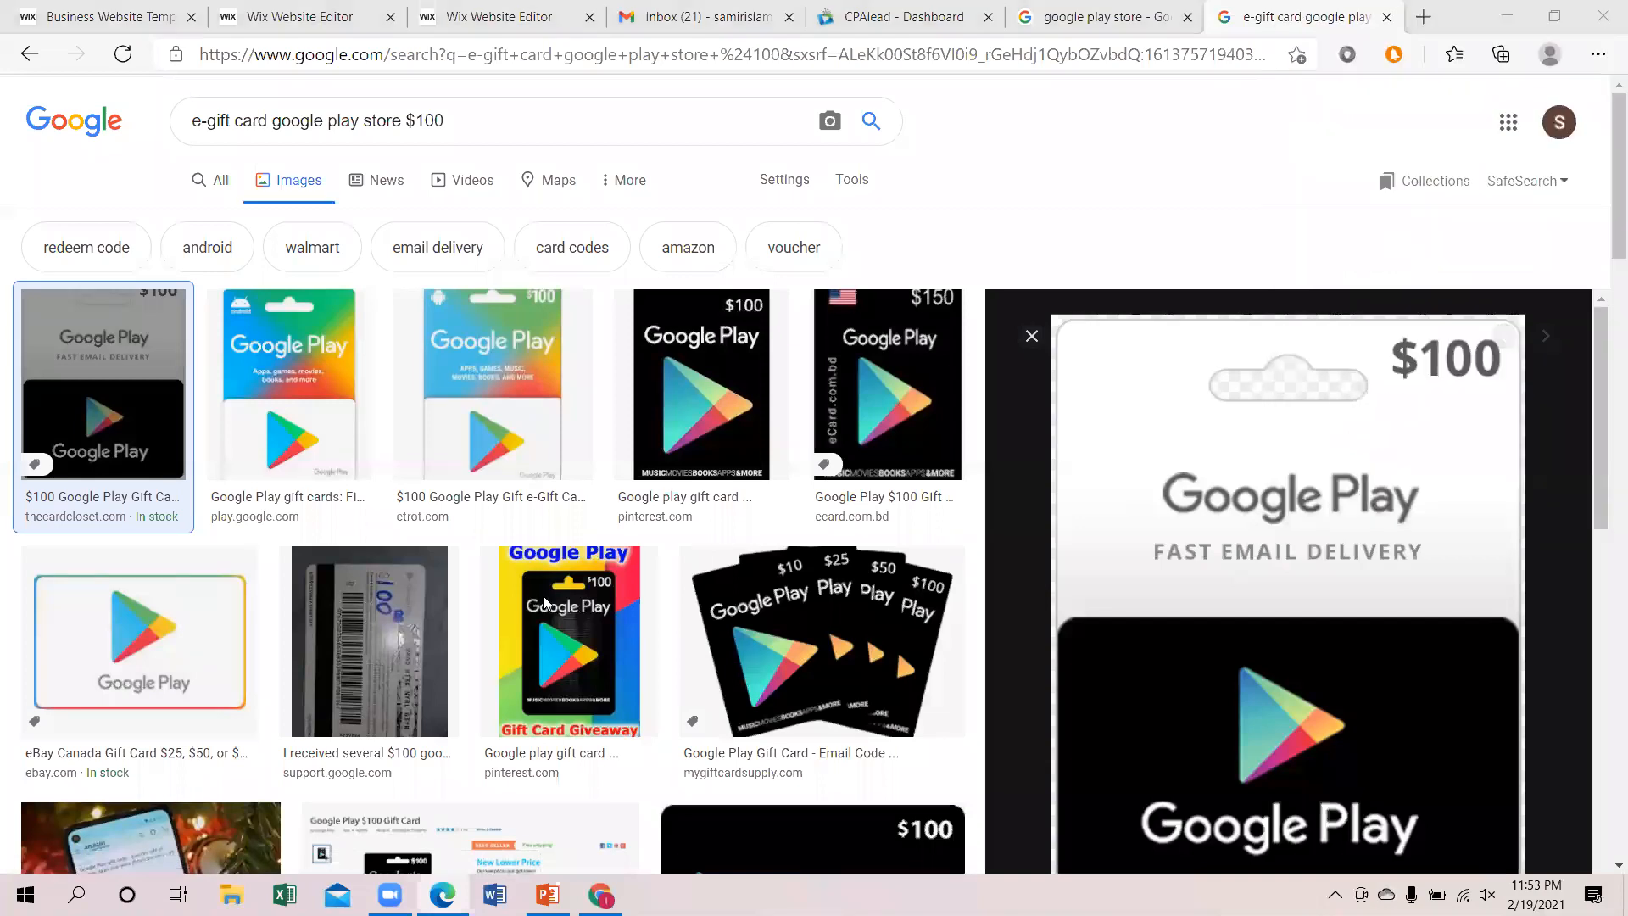
left_click(664, 615)
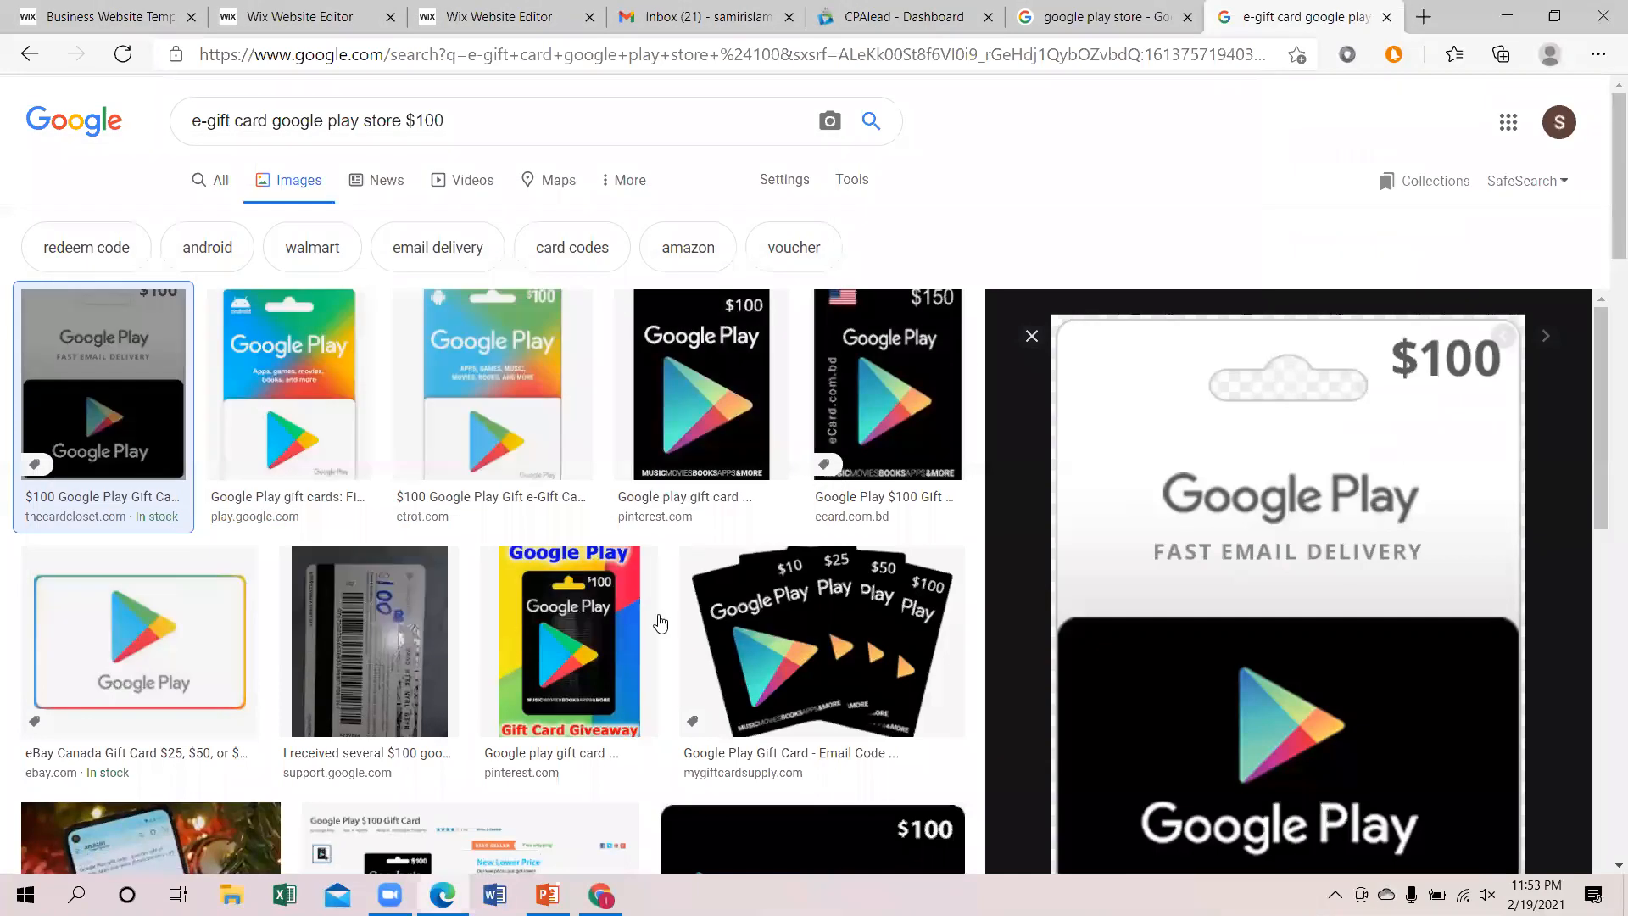
left_click(305, 16)
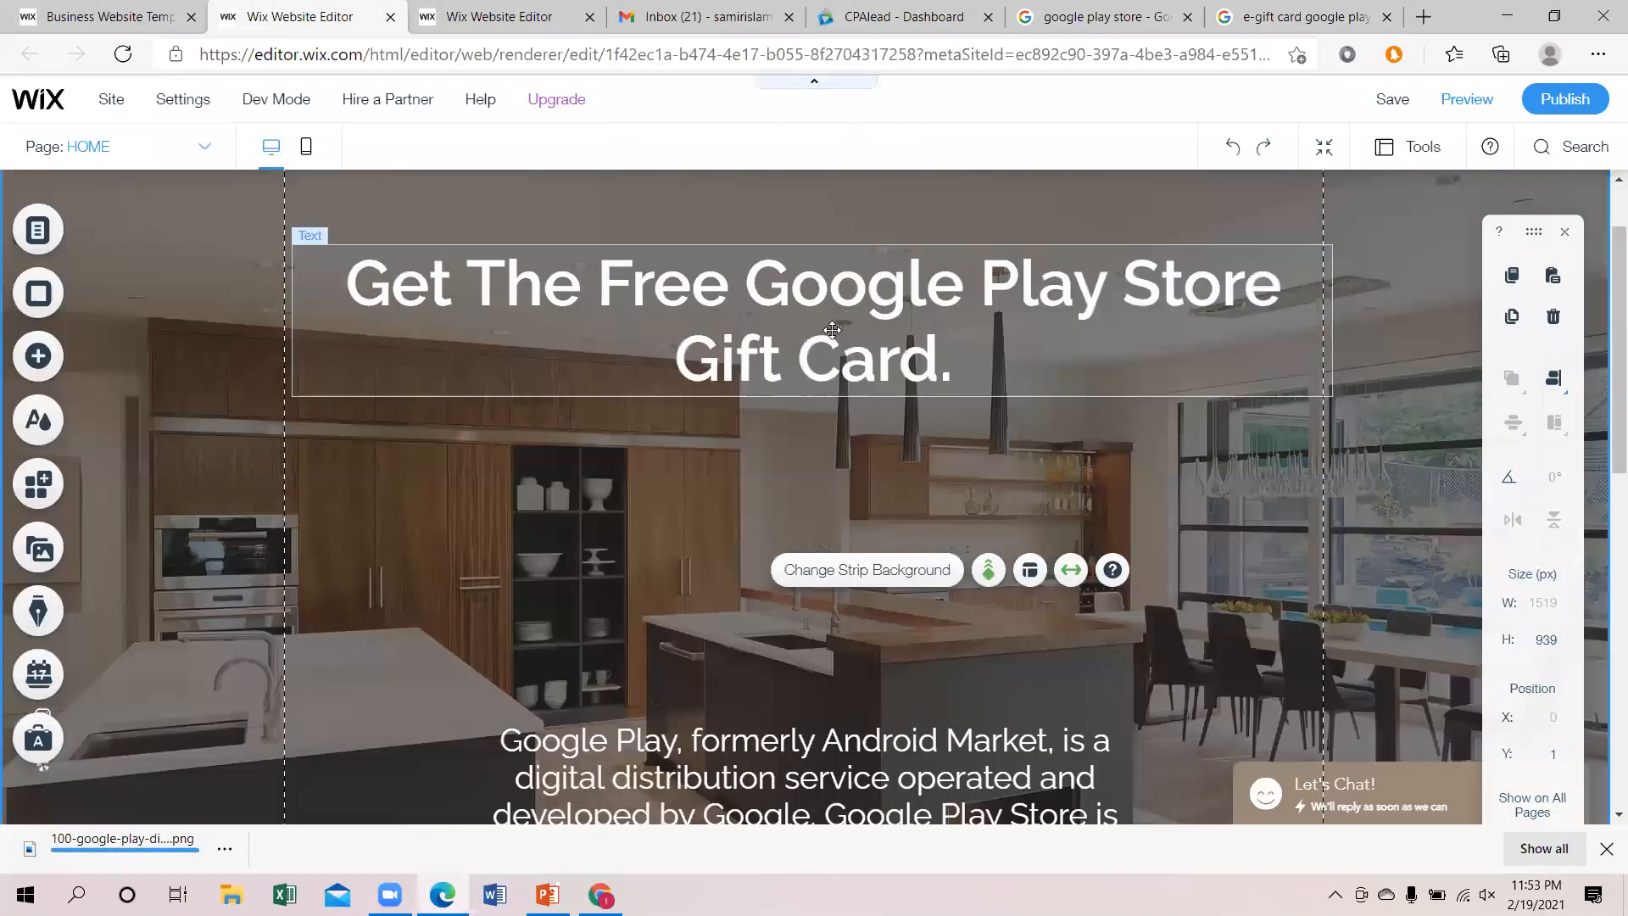
Step: Upload the gift-card PNG from Downloads to My Image Uploads and add it to the page
left_click(37, 357)
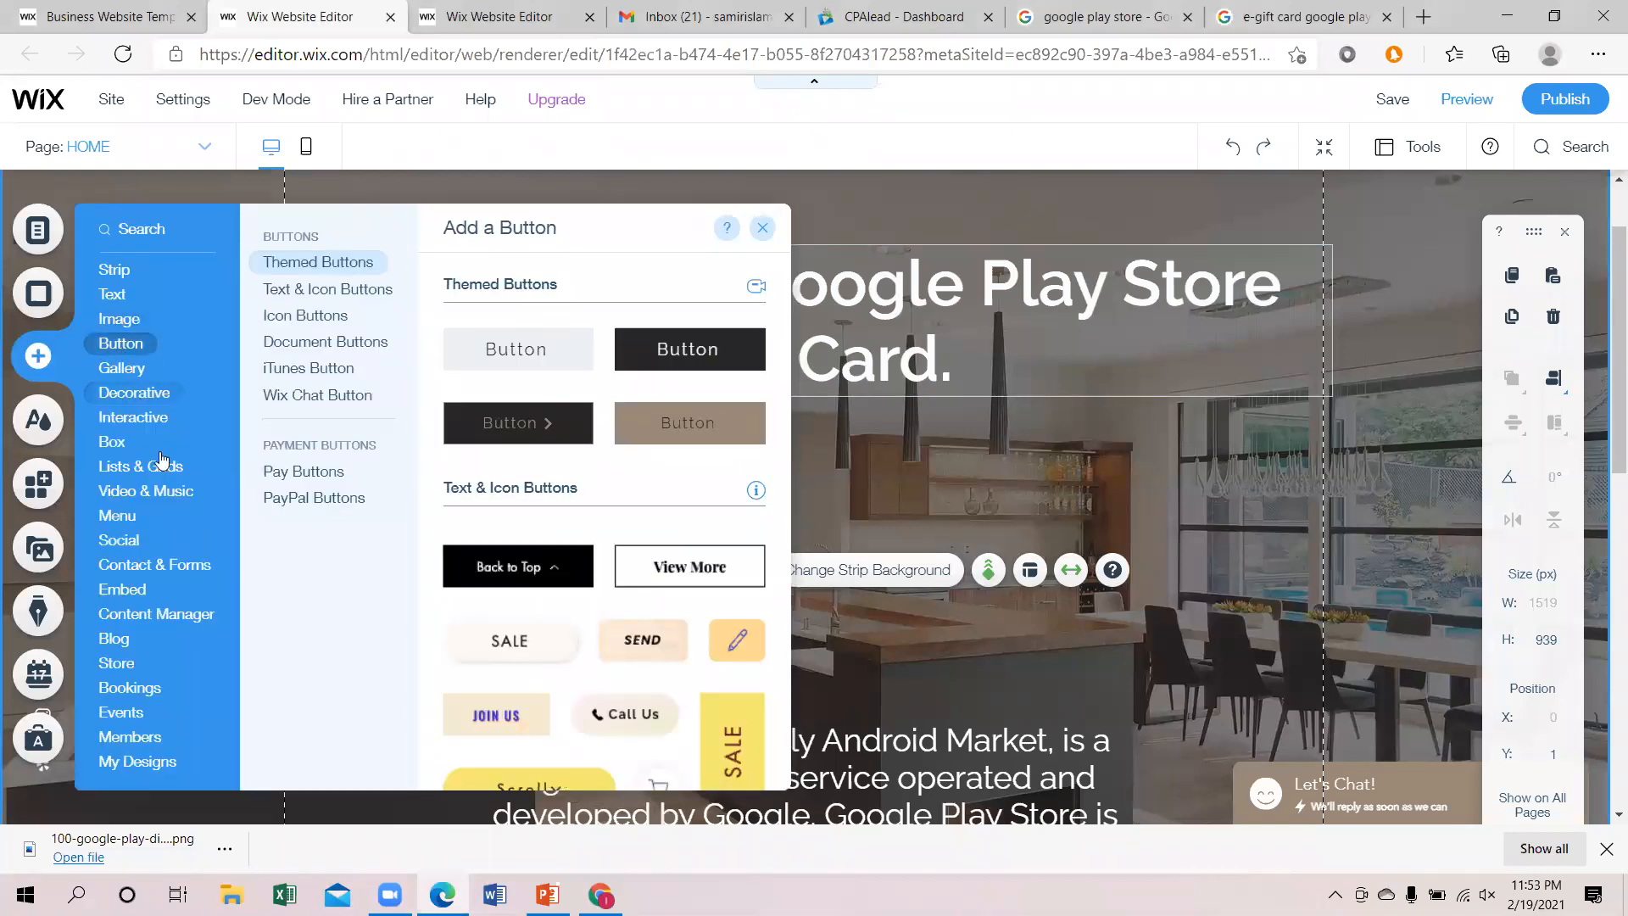
mouse_move(134, 326)
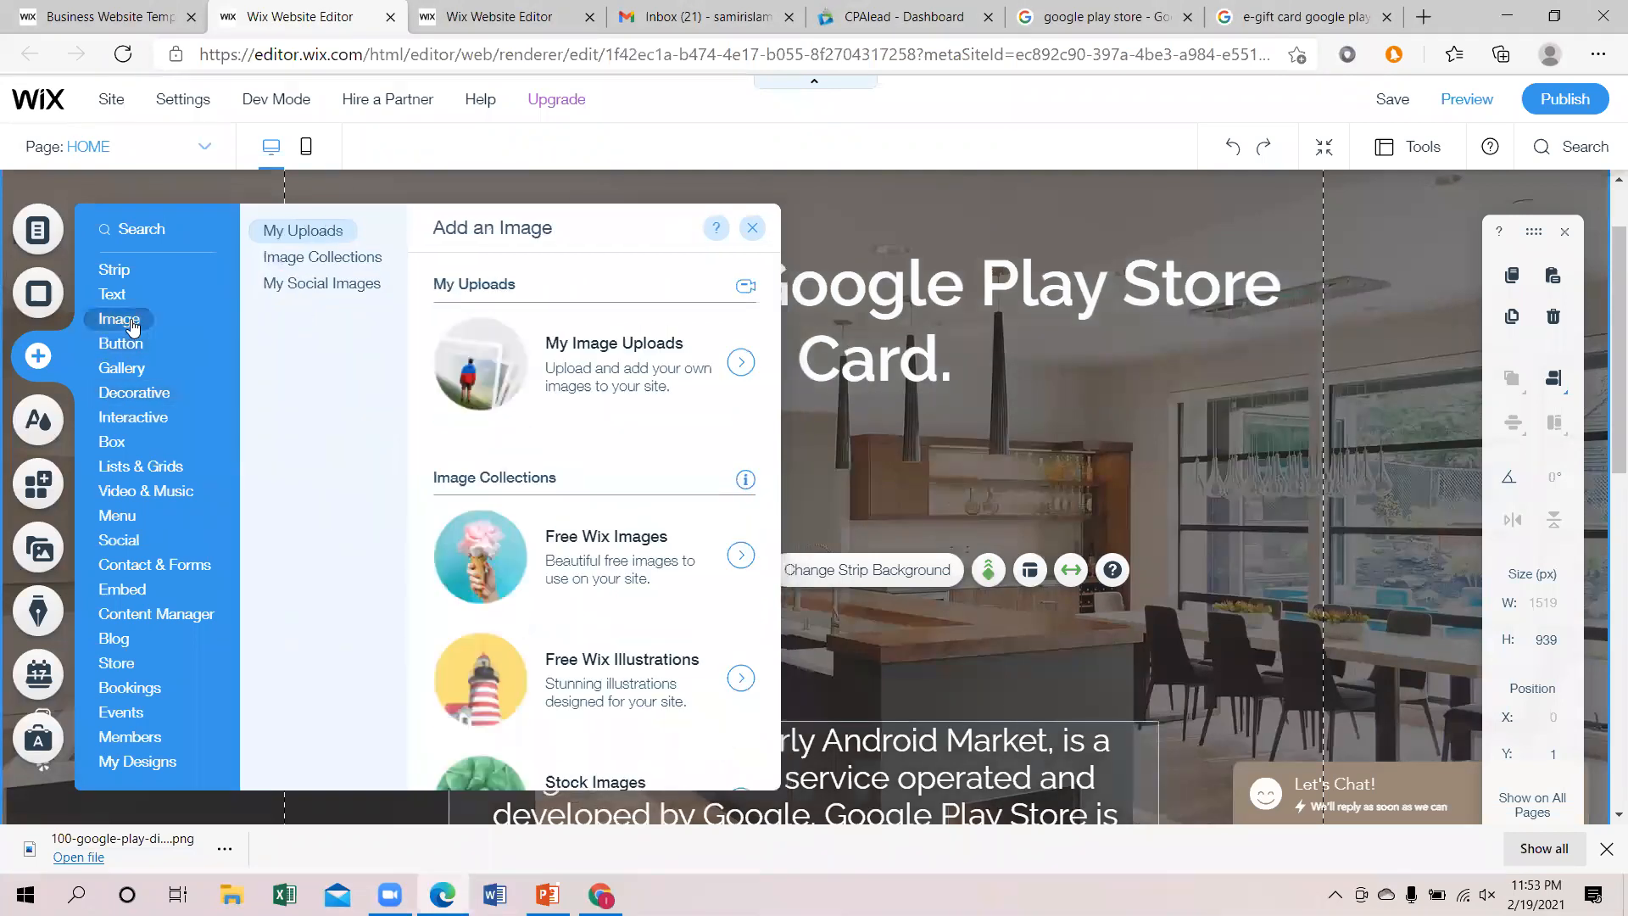
left_click(523, 352)
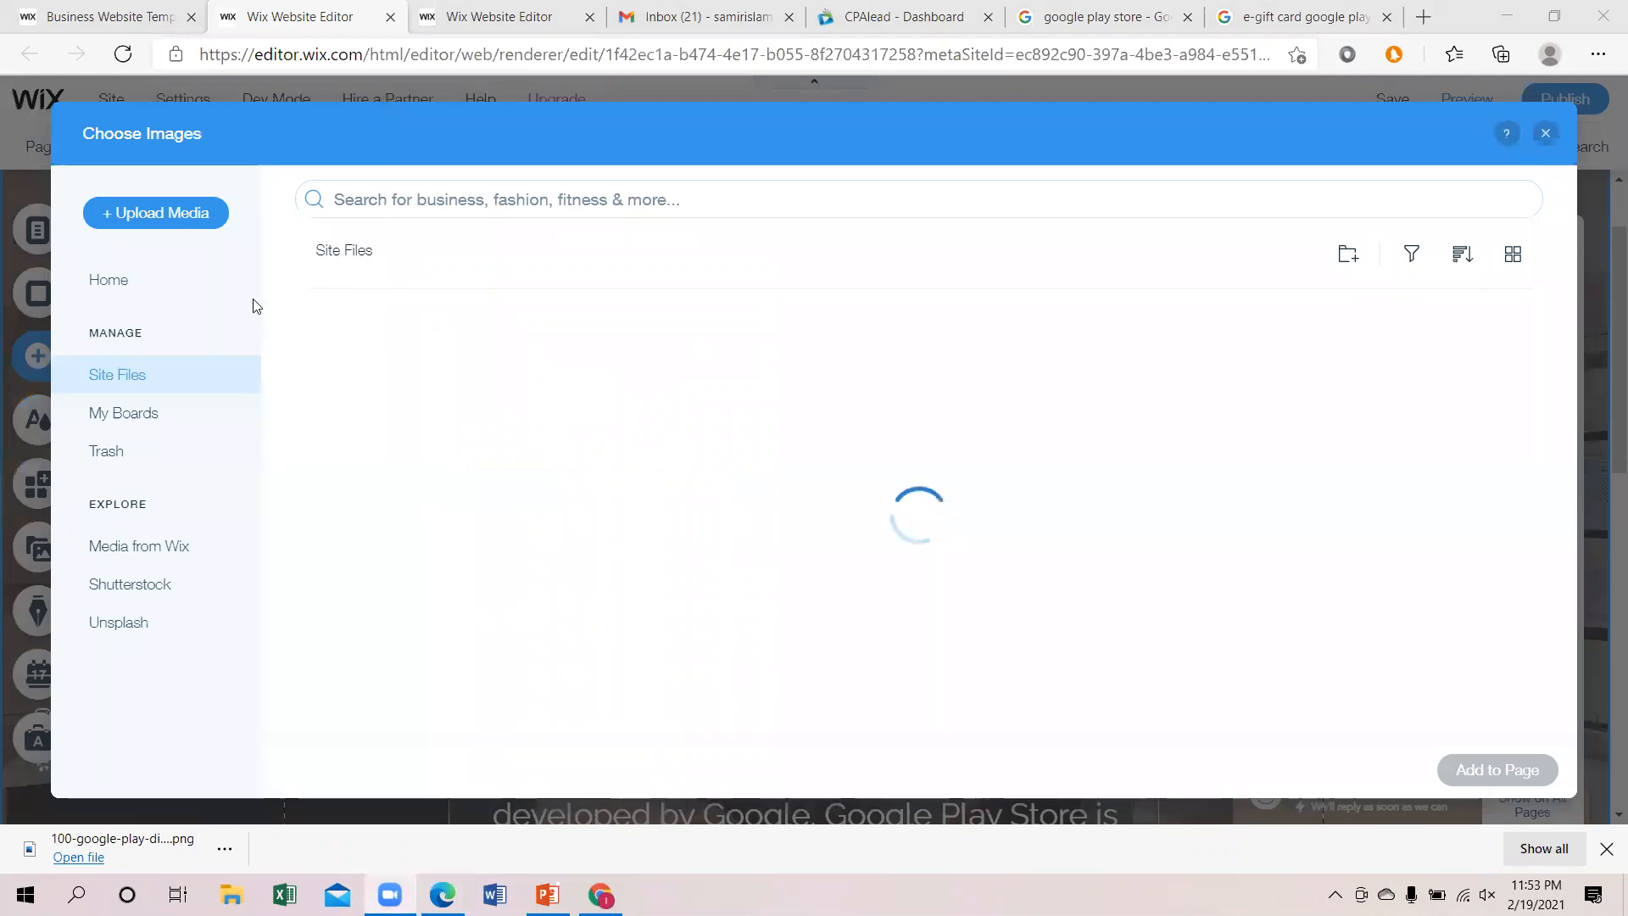
left_click(178, 217)
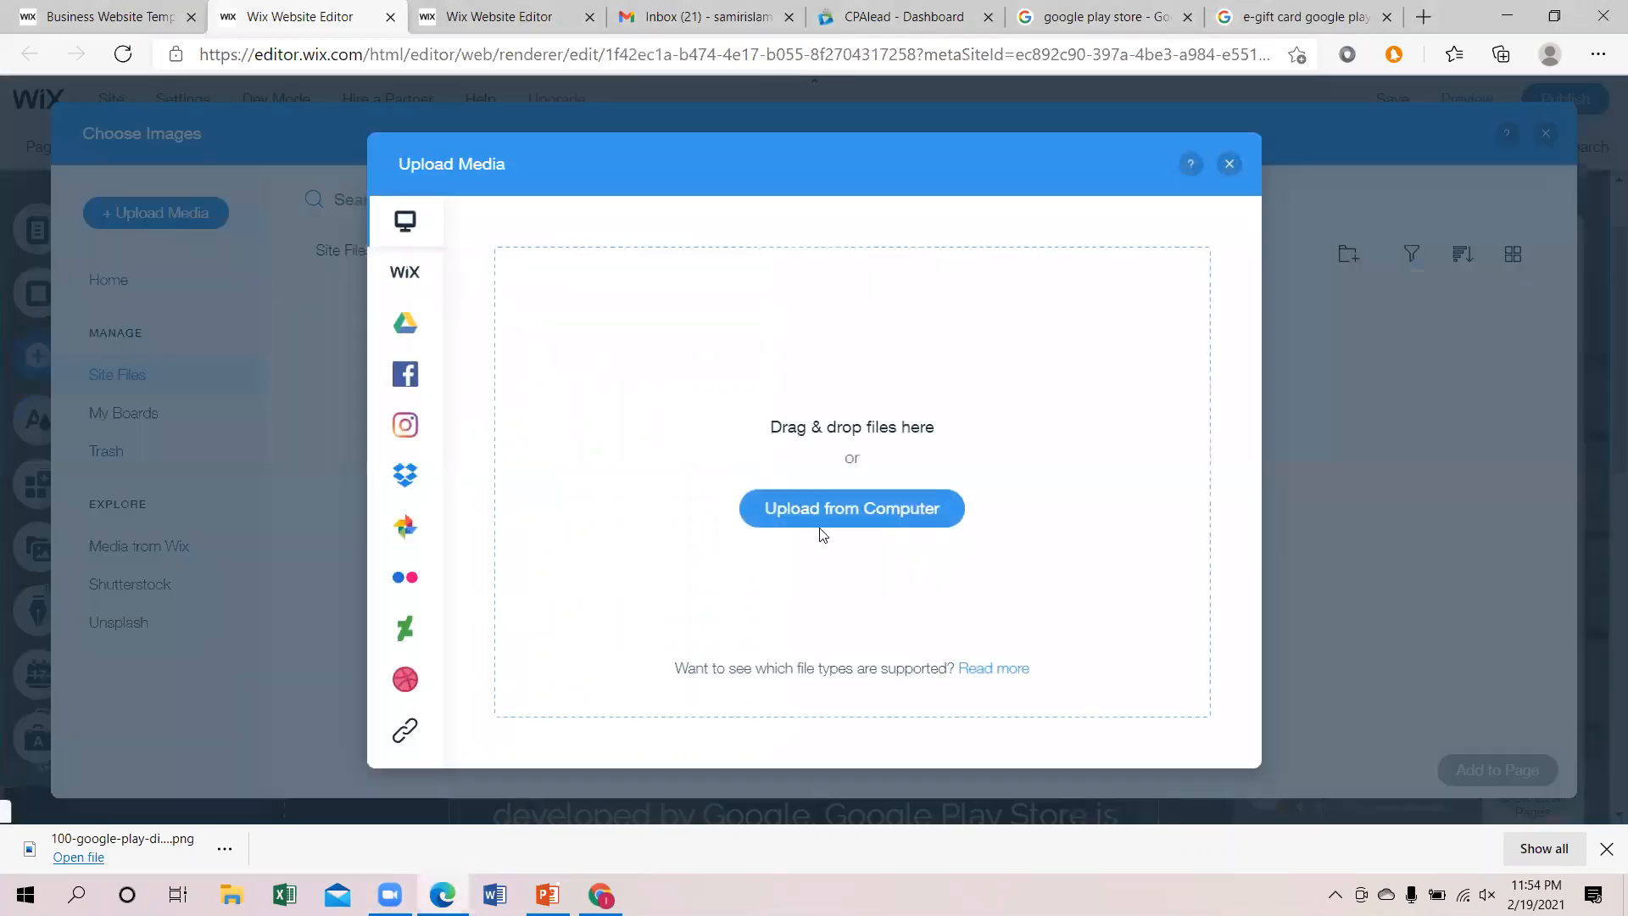
left_click(828, 510)
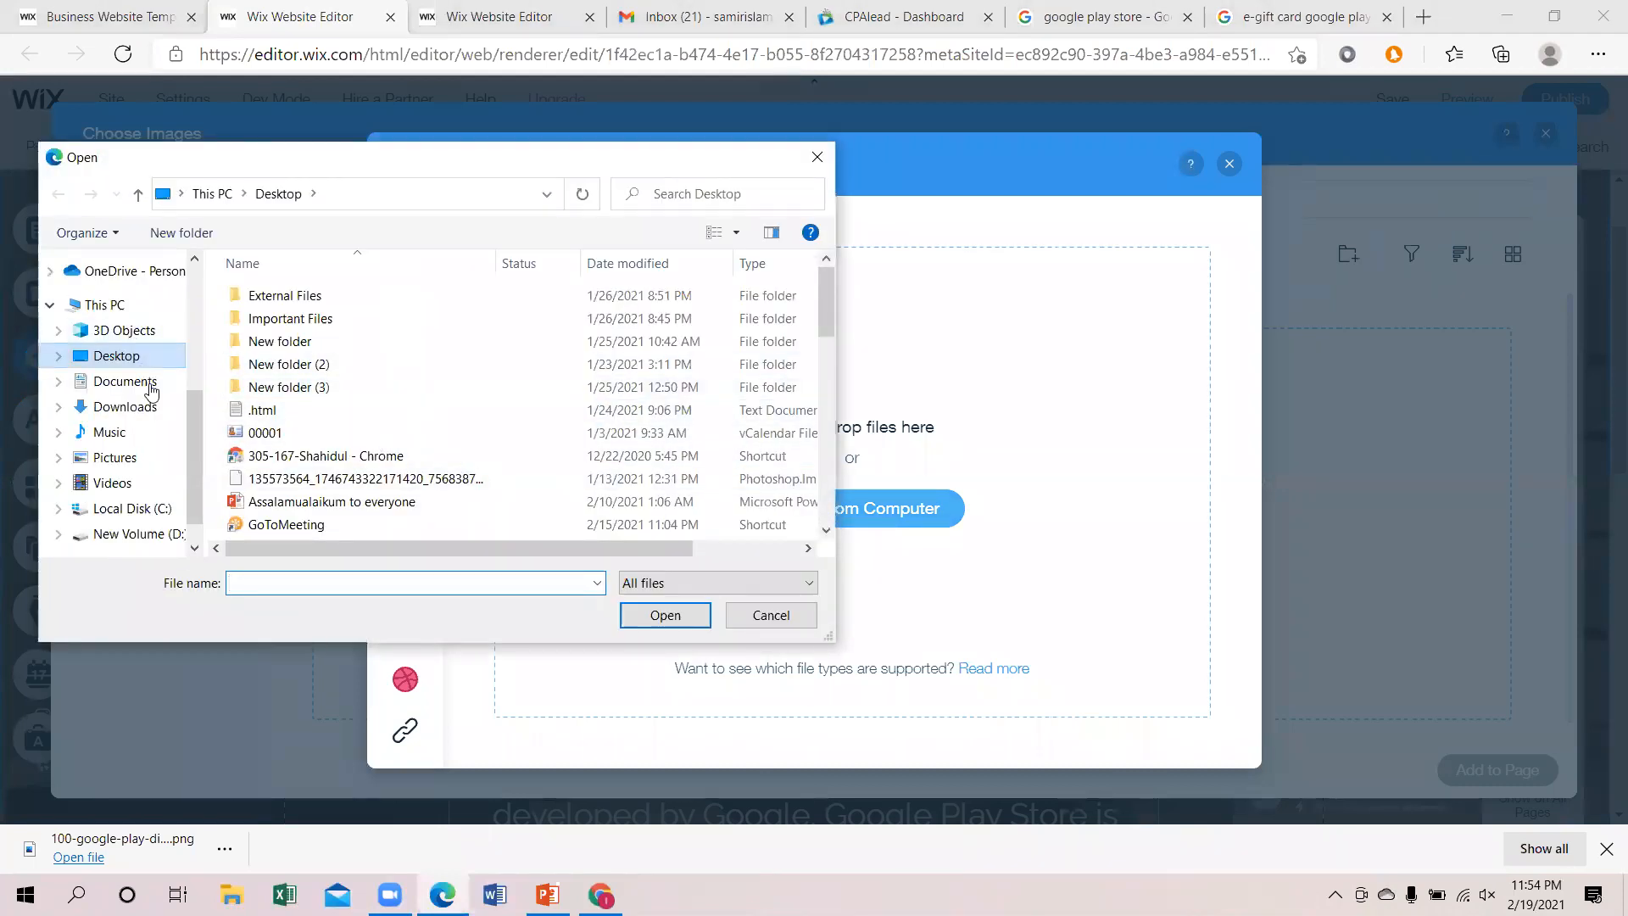
left_click(144, 409)
double_click(355, 320)
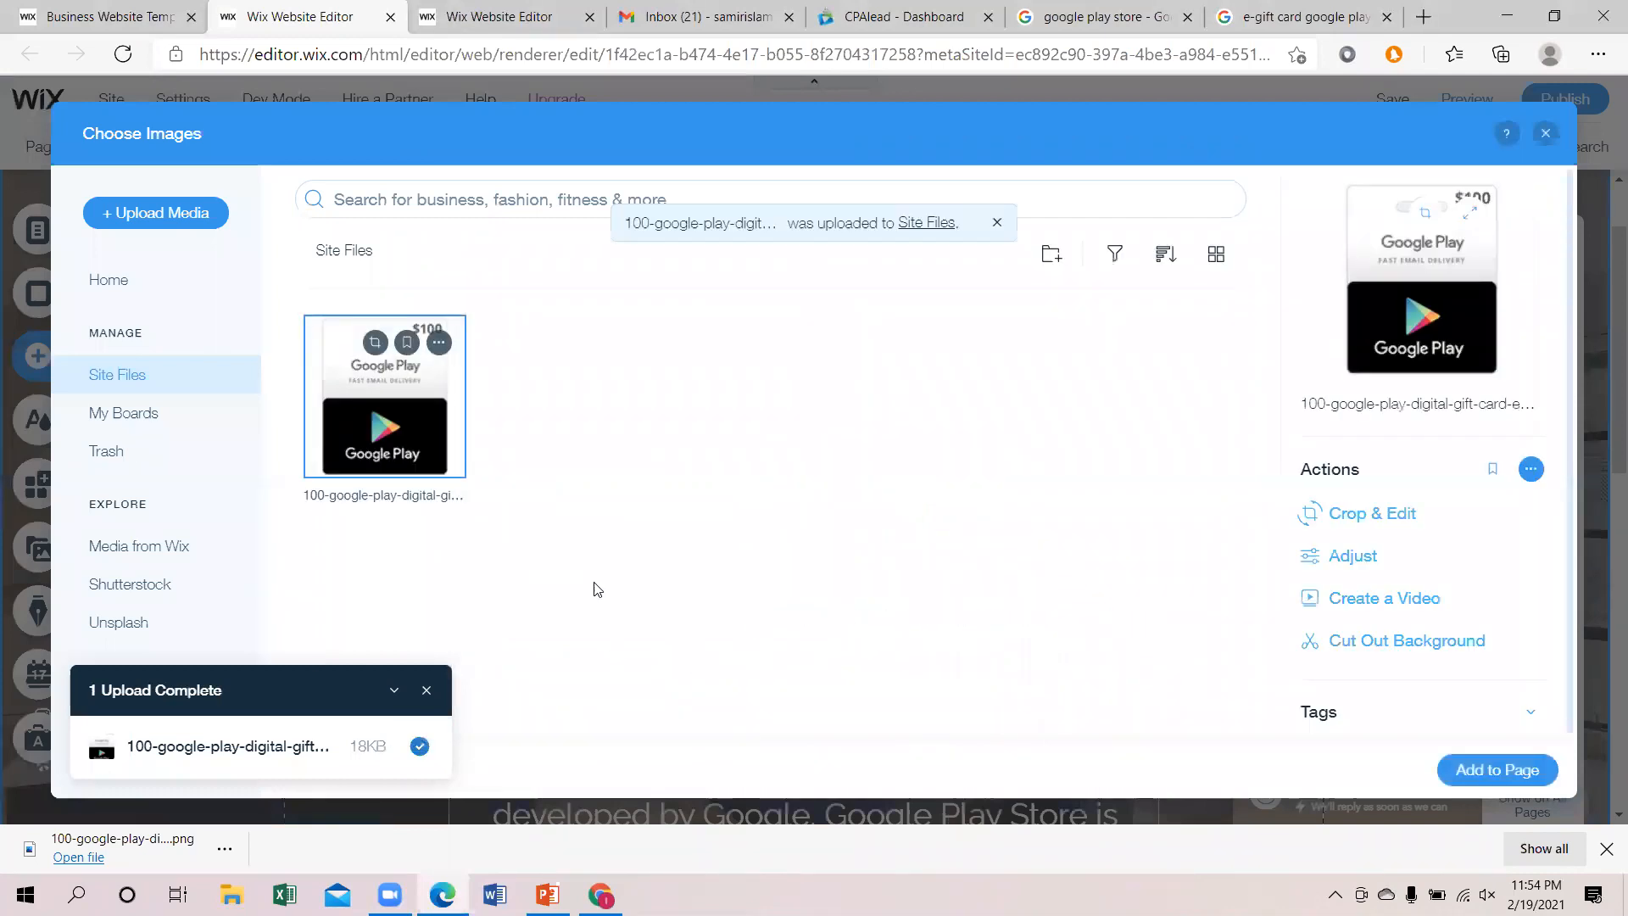
left_click(1498, 779)
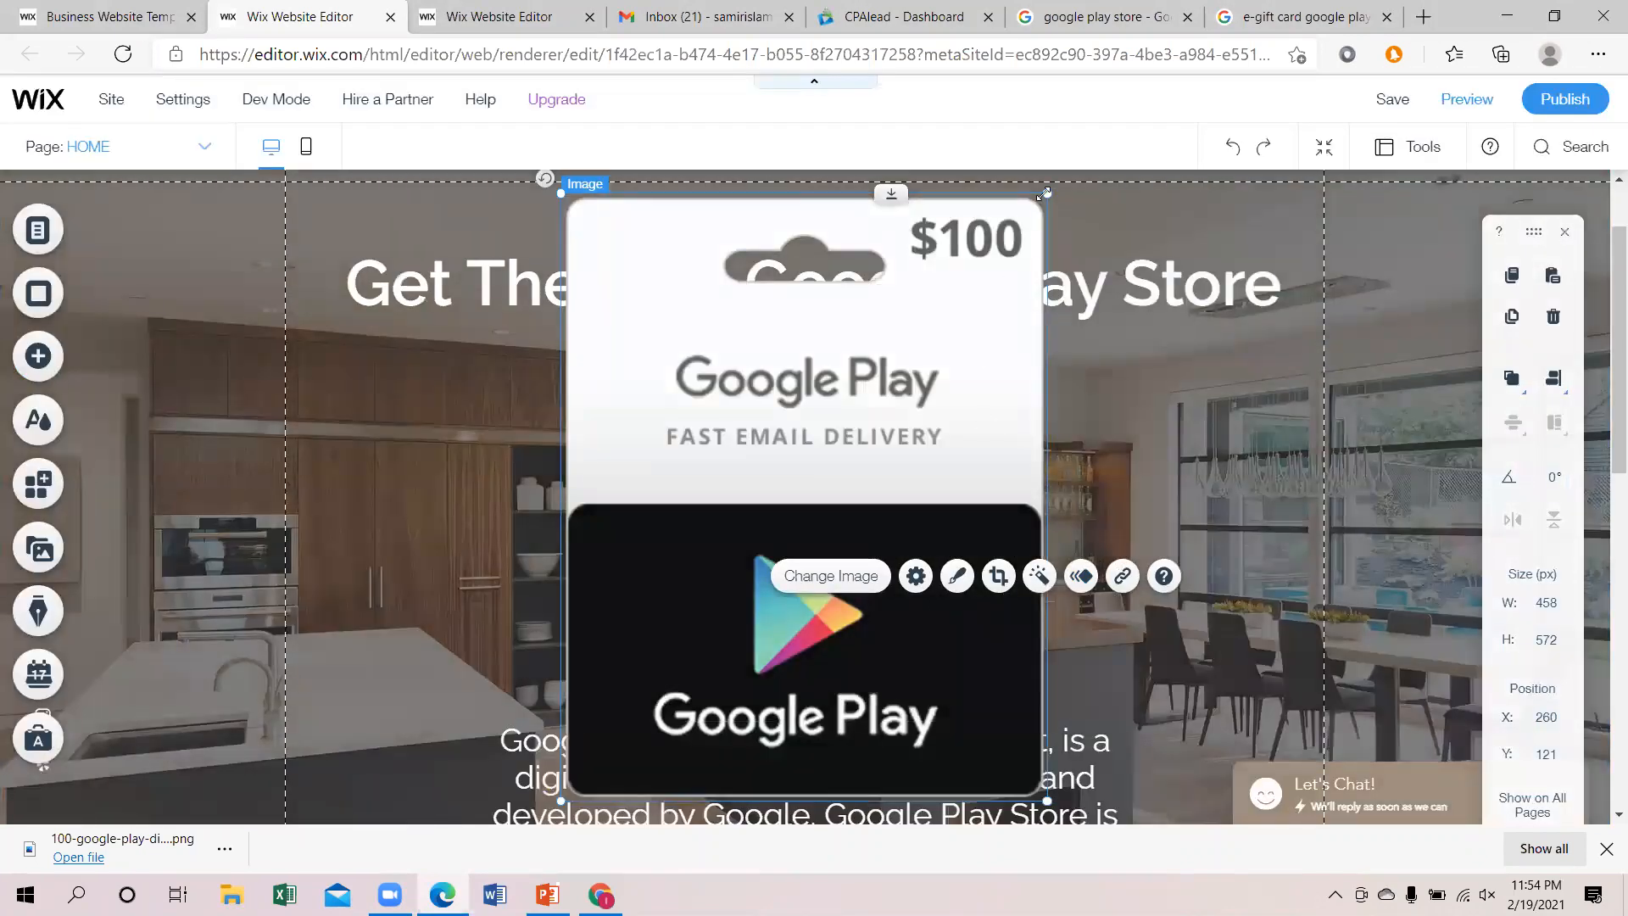
Step: Resize the gift-card image to 213×266 and centre it beneath the headline
left_click_drag(1045, 193, 840, 453)
left_click_drag(790, 637, 894, 578)
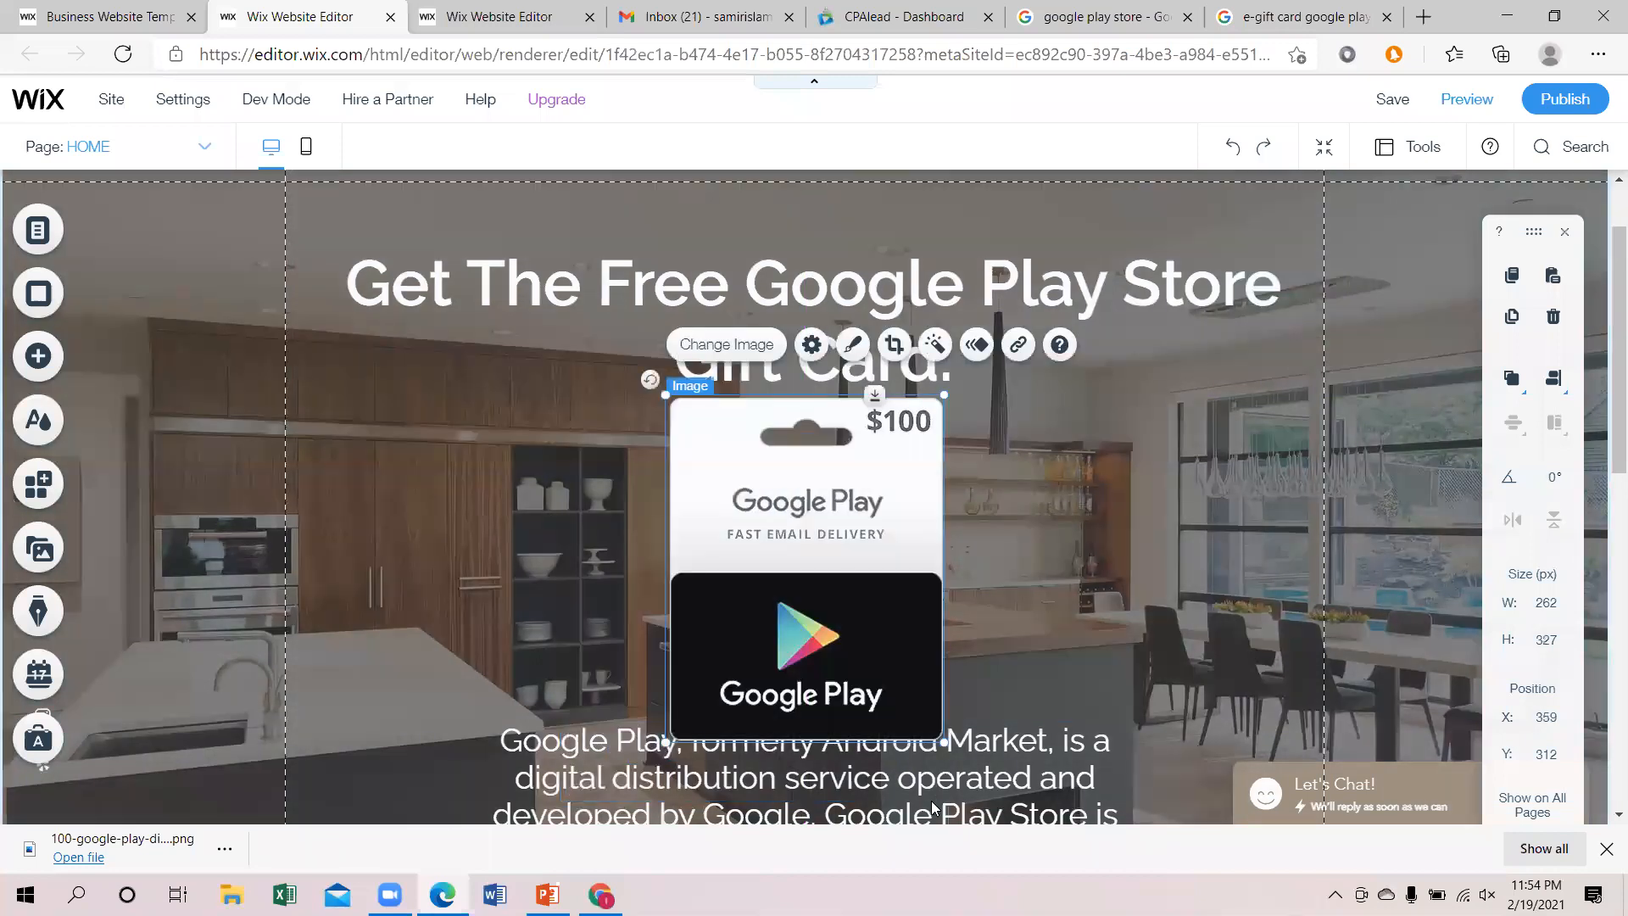
left_click_drag(943, 742, 893, 678)
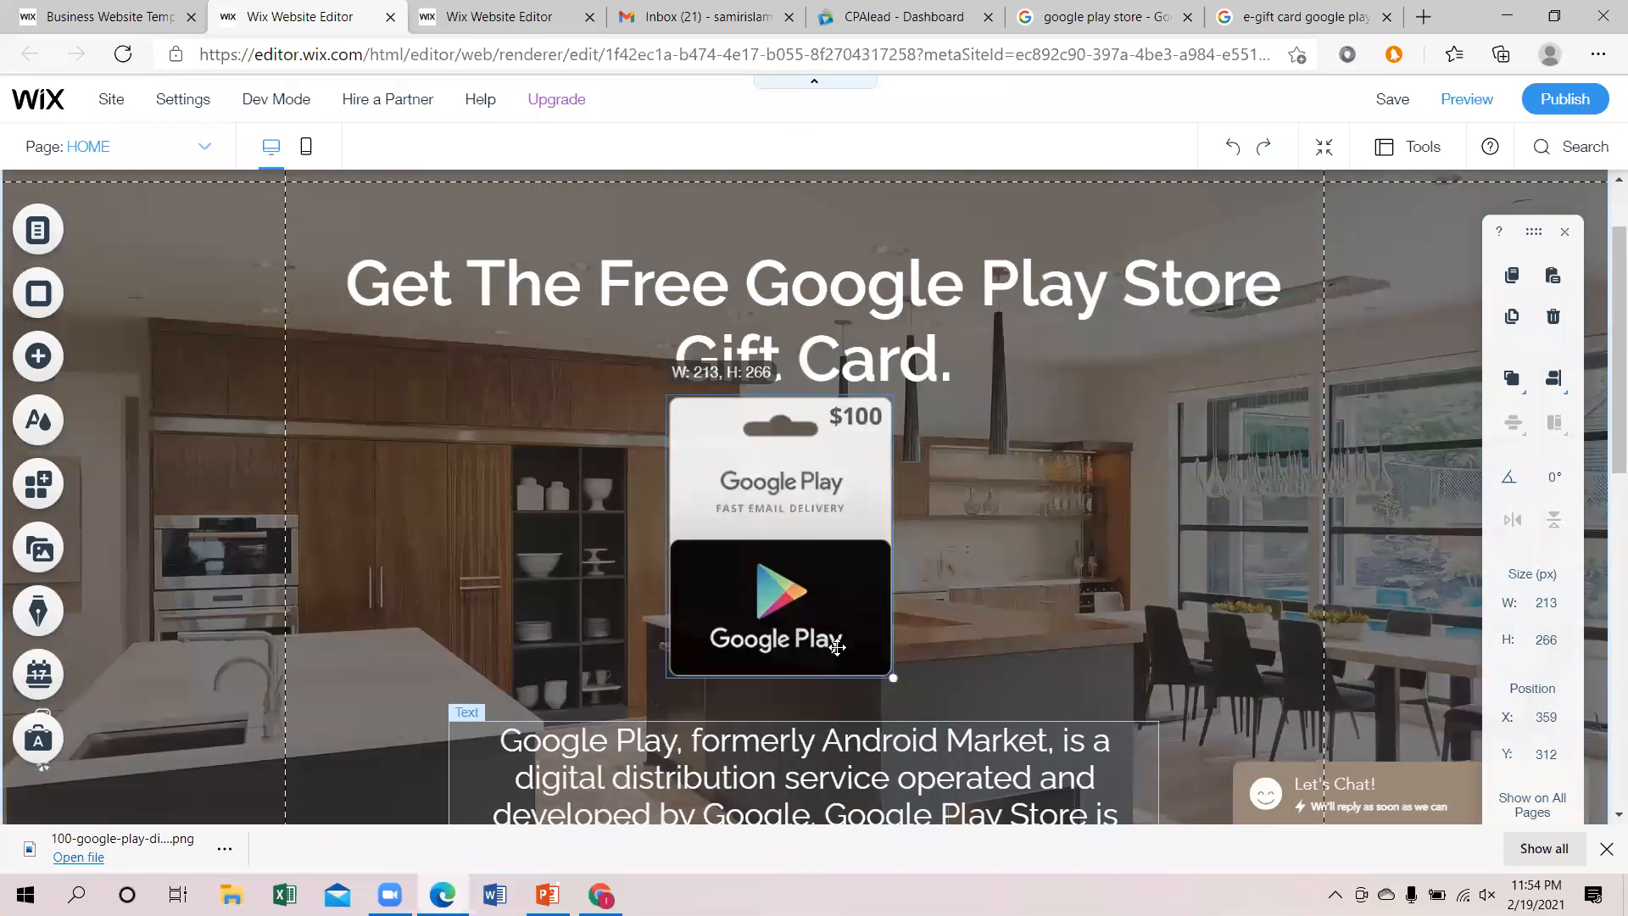
left_click_drag(776, 581, 809, 607)
Step: Finish placing the gift-card image below the headline and deselect it
left_click(255, 585)
left_click(276, 574)
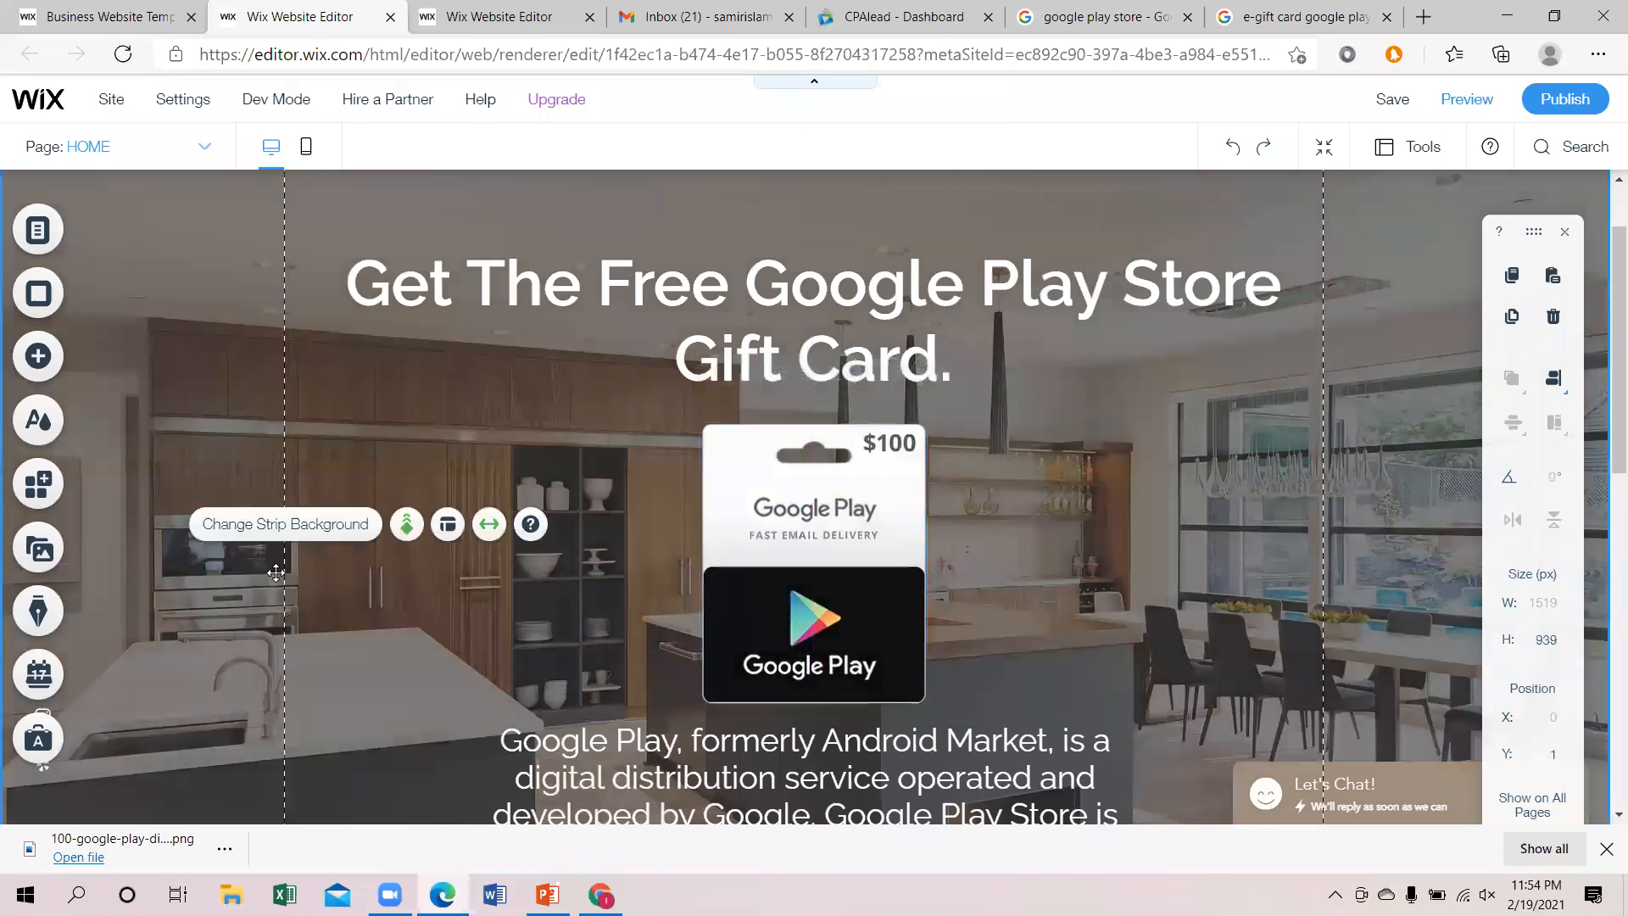
scroll(275, 573, "up", 1)
scroll(513, 347, "down", 1)
scroll(424, 339, "up", 1)
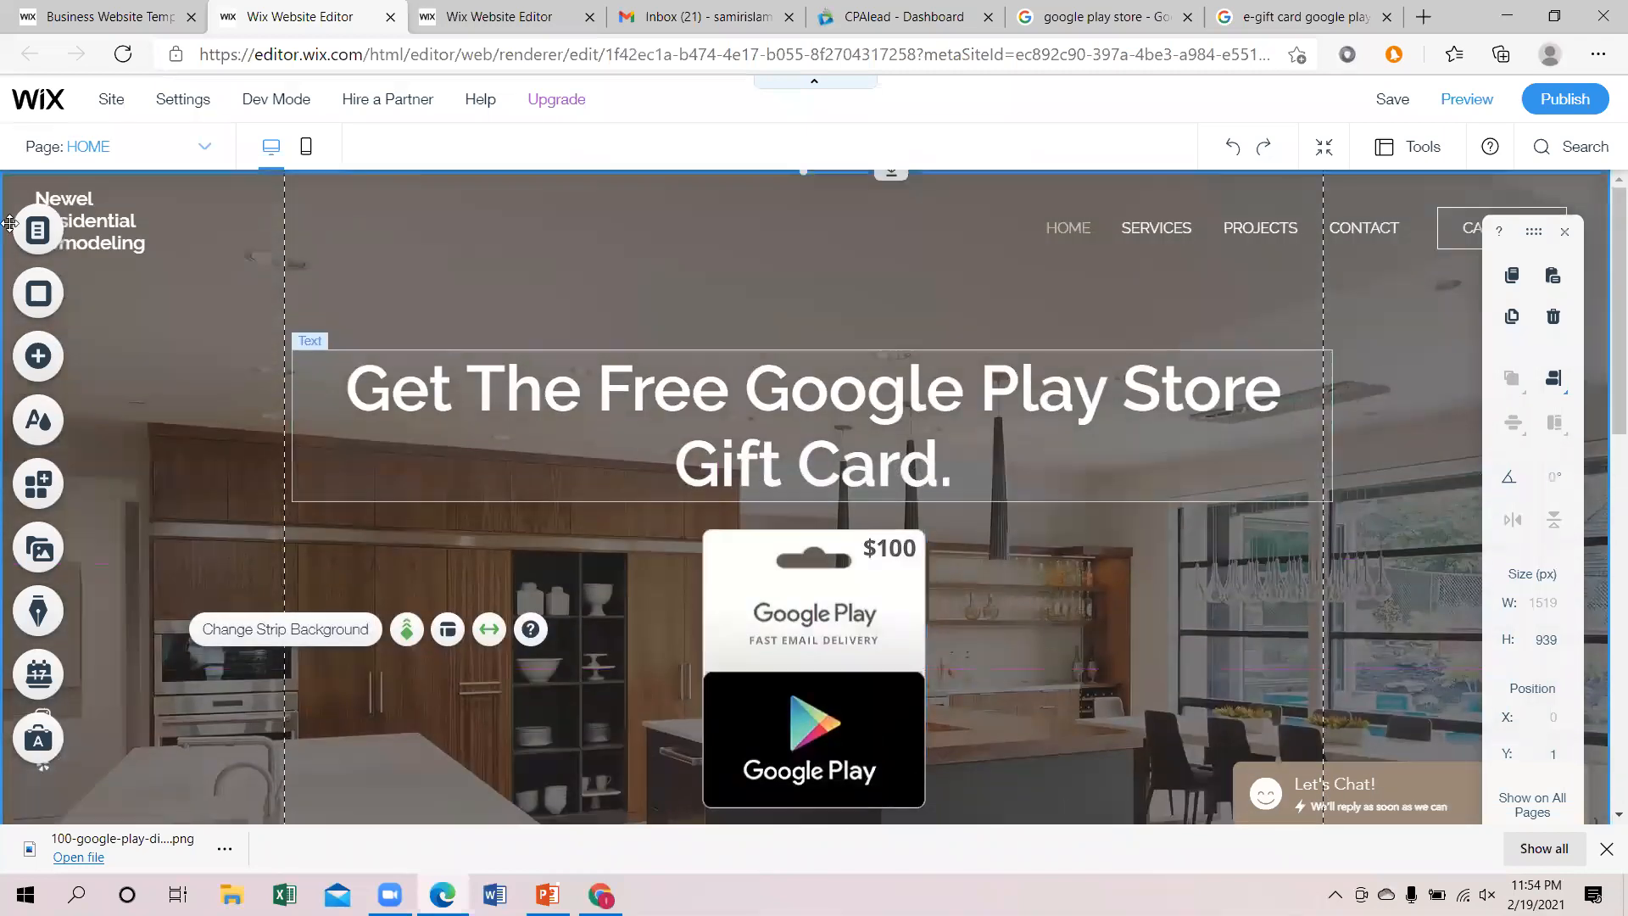
Step: Edit the header site name to begin with 'Google Play' on its own line
left_click(122, 225)
left_click(115, 225)
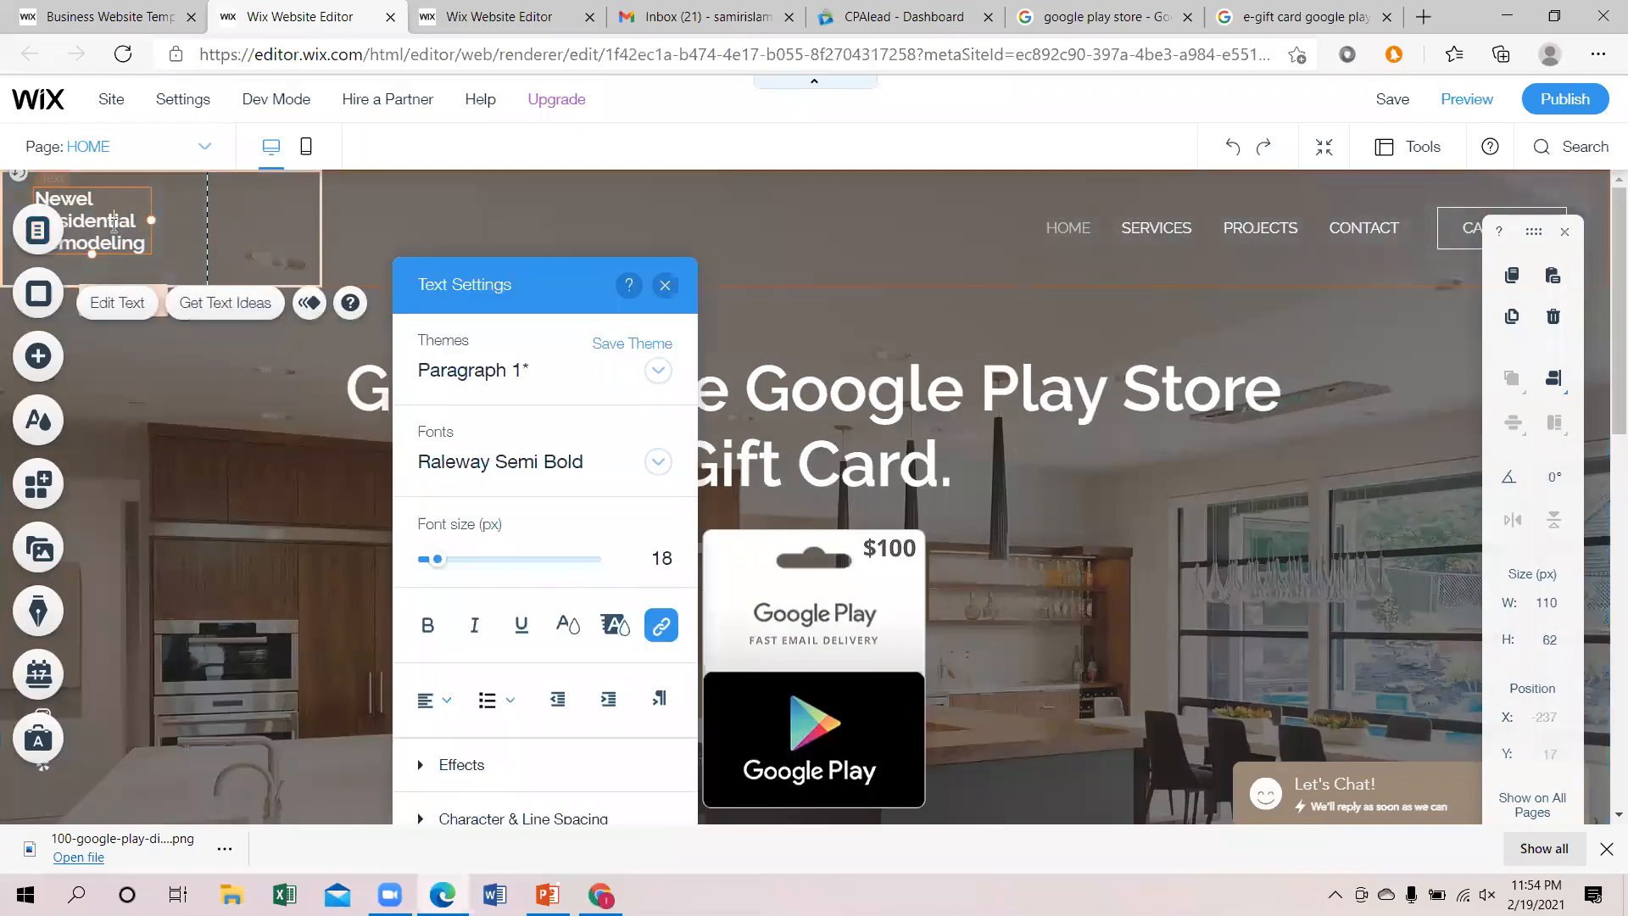
type("Goog")
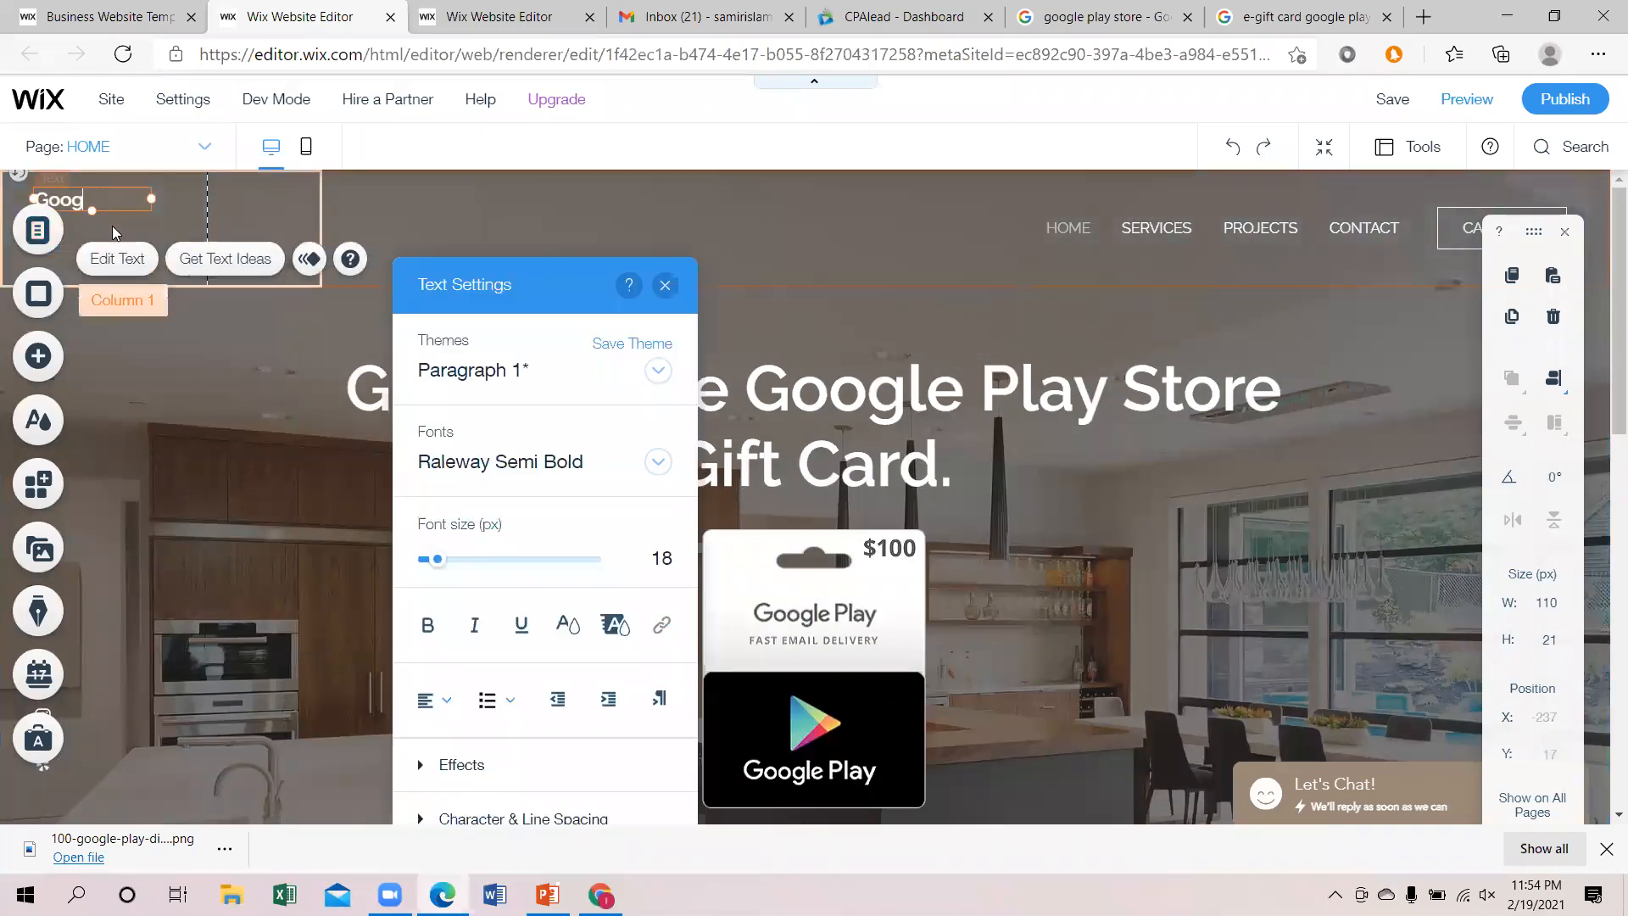
type("le Play")
key("Return")
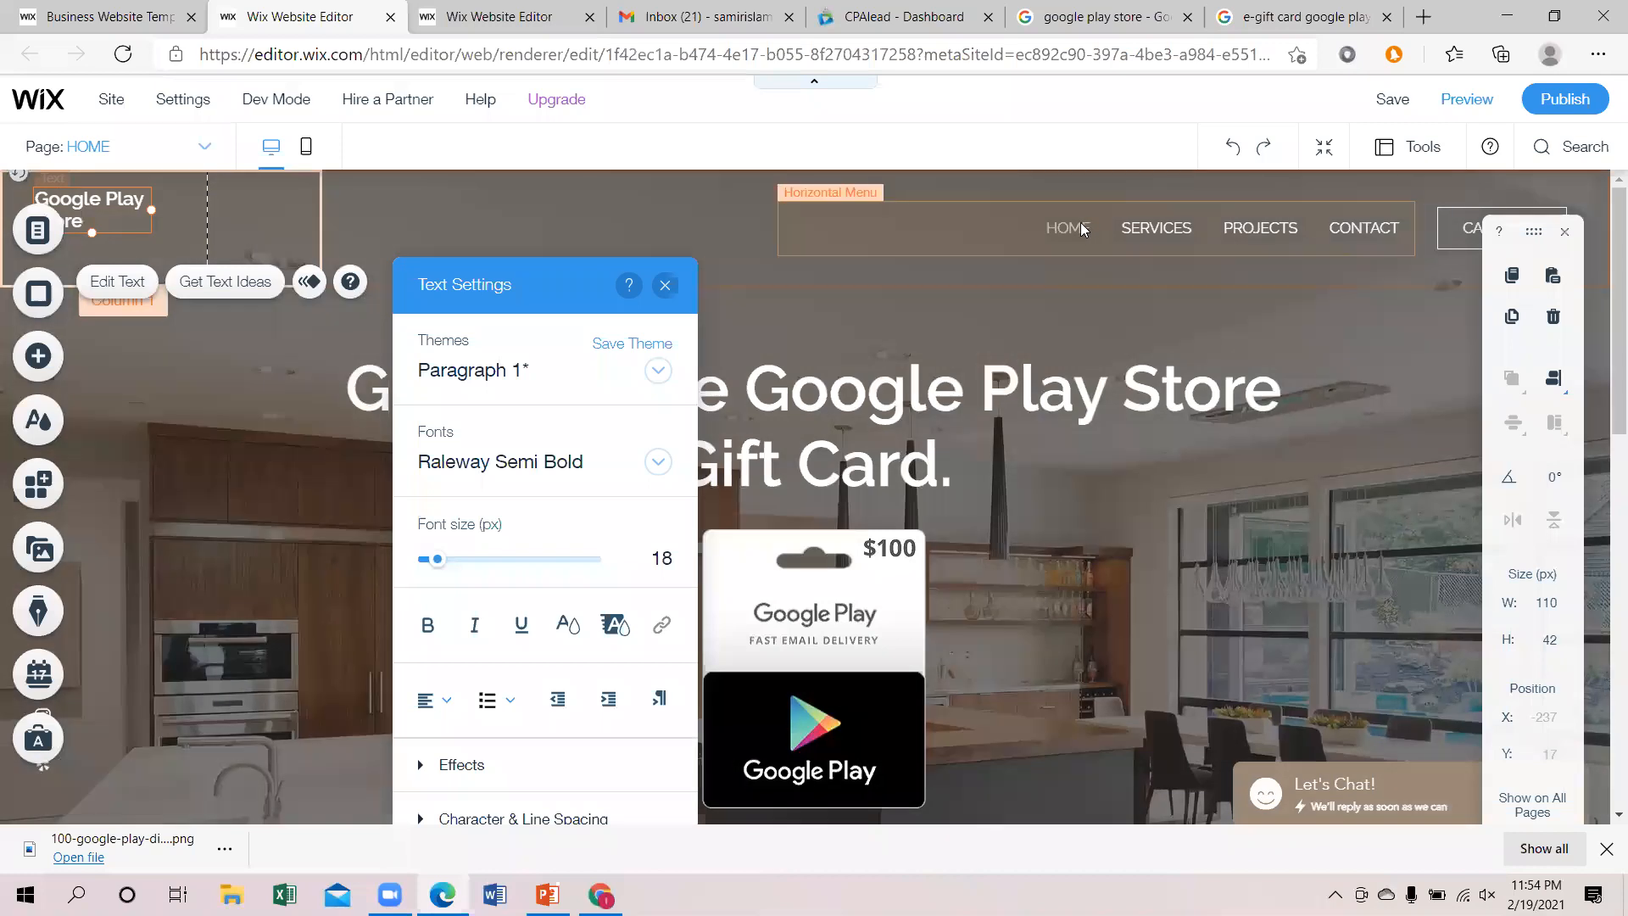
left_click(976, 221)
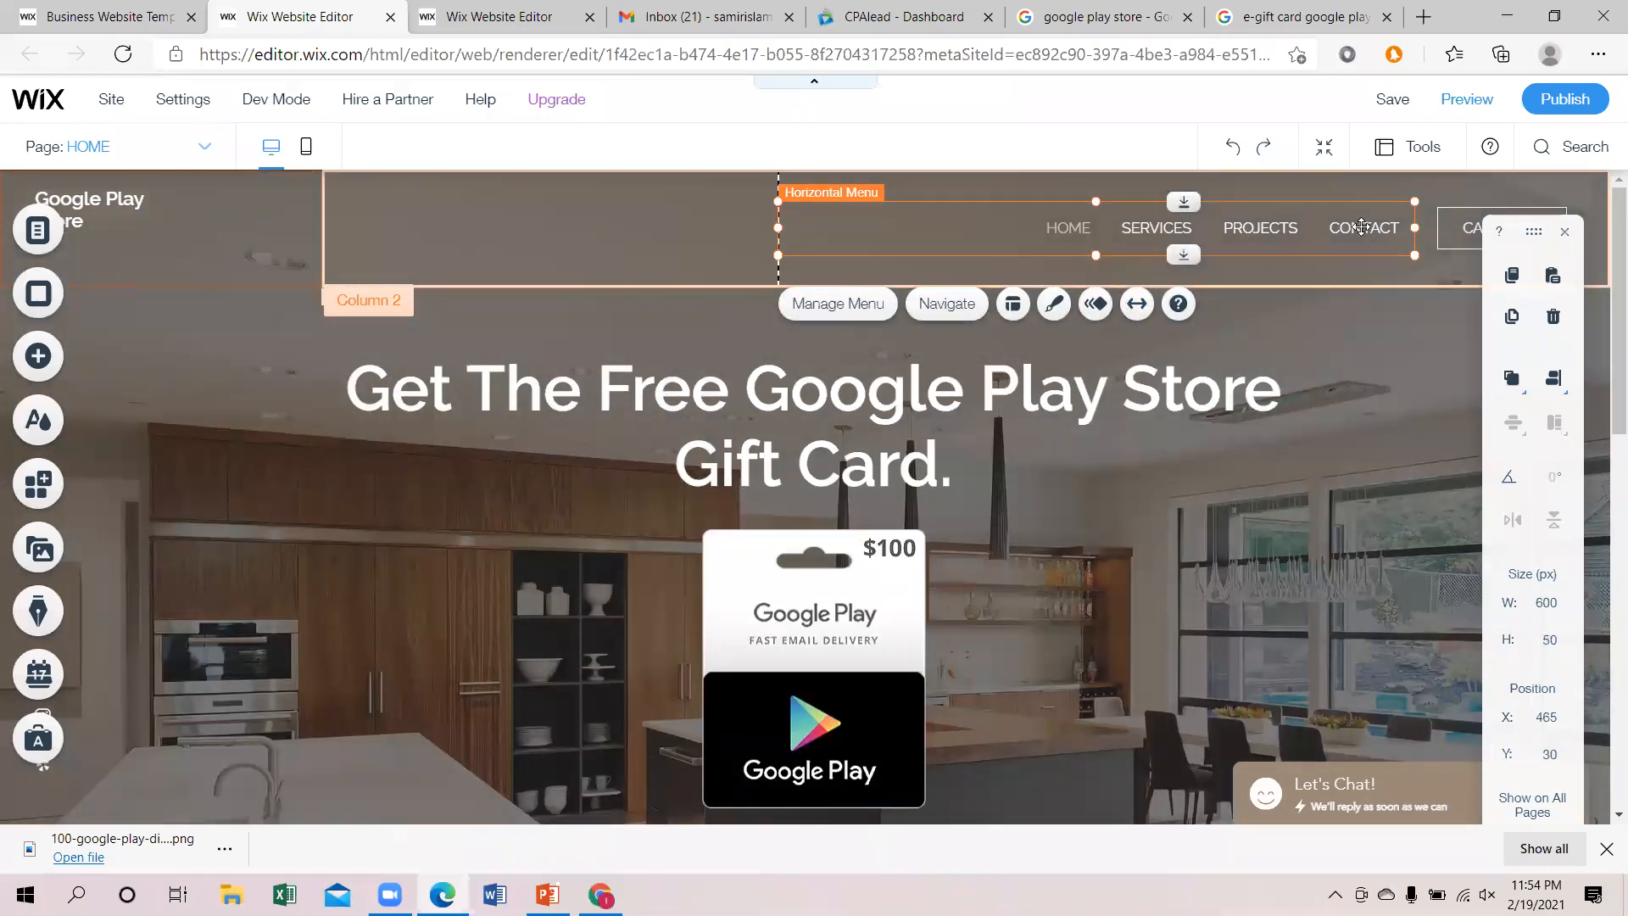
scroll(959, 466, "down", 3)
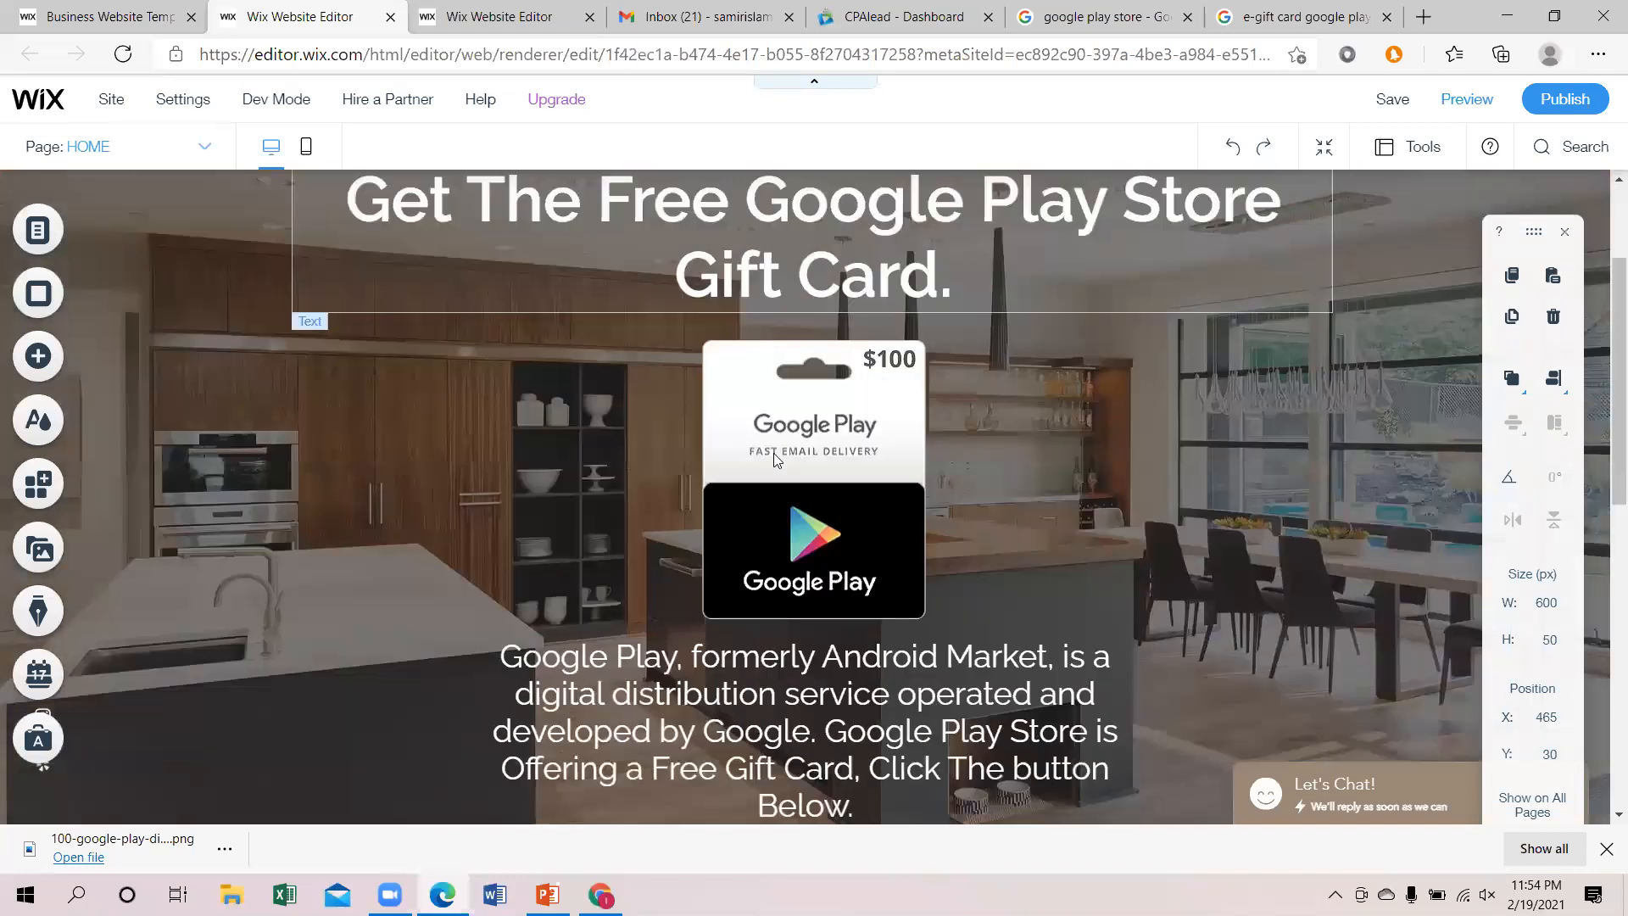
scroll(946, 404, "down", 8)
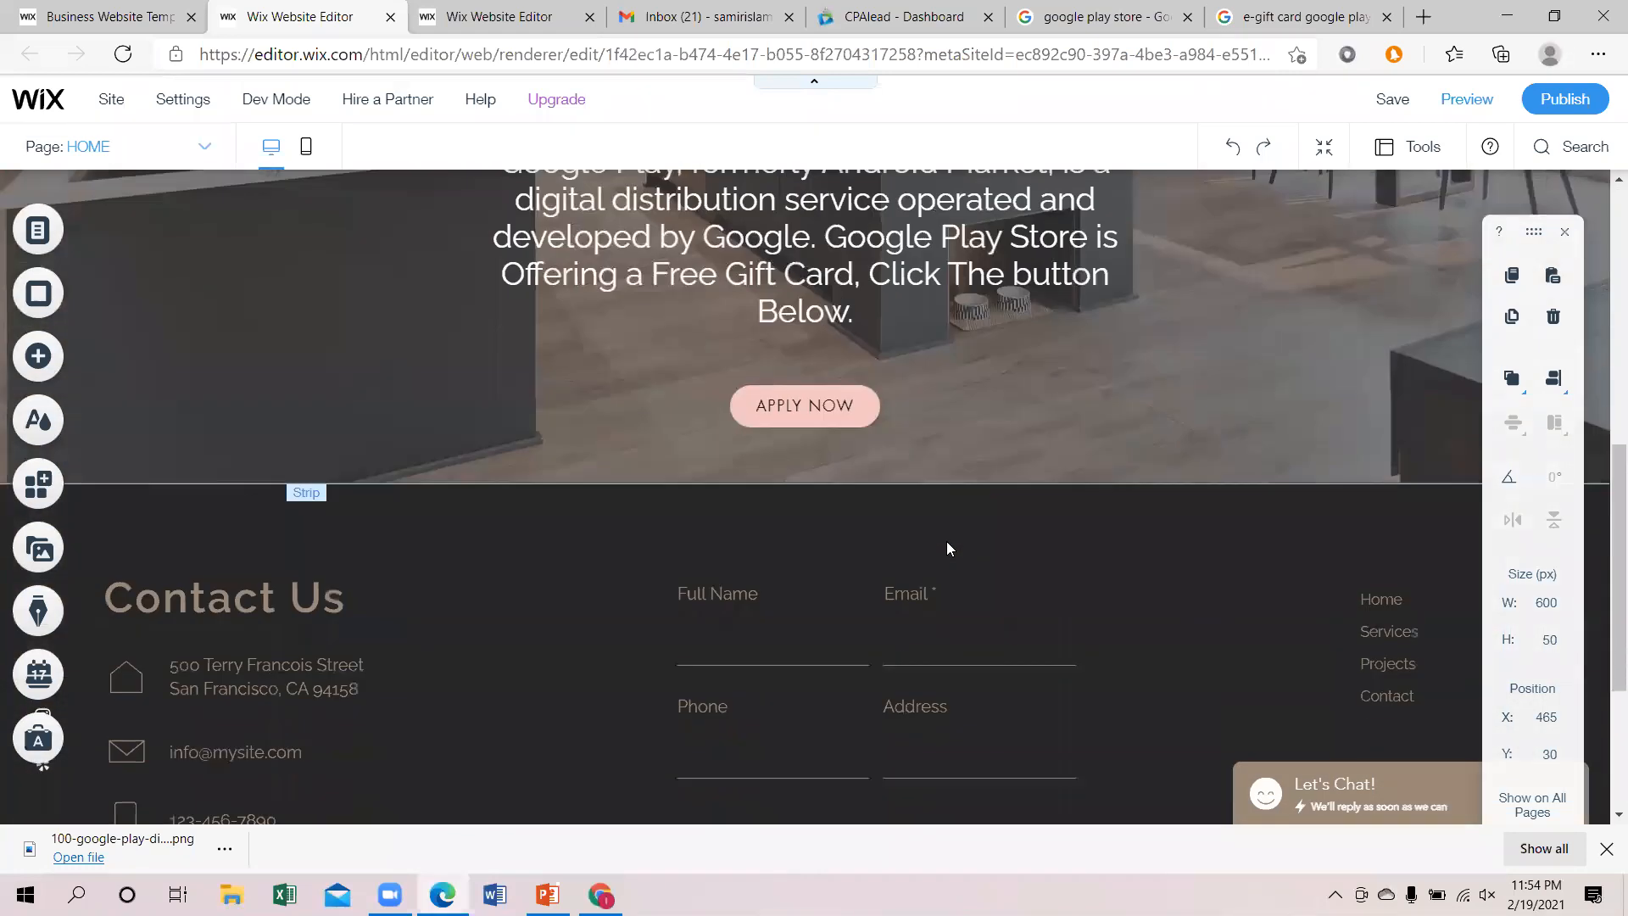
scroll(882, 654, "down", 2)
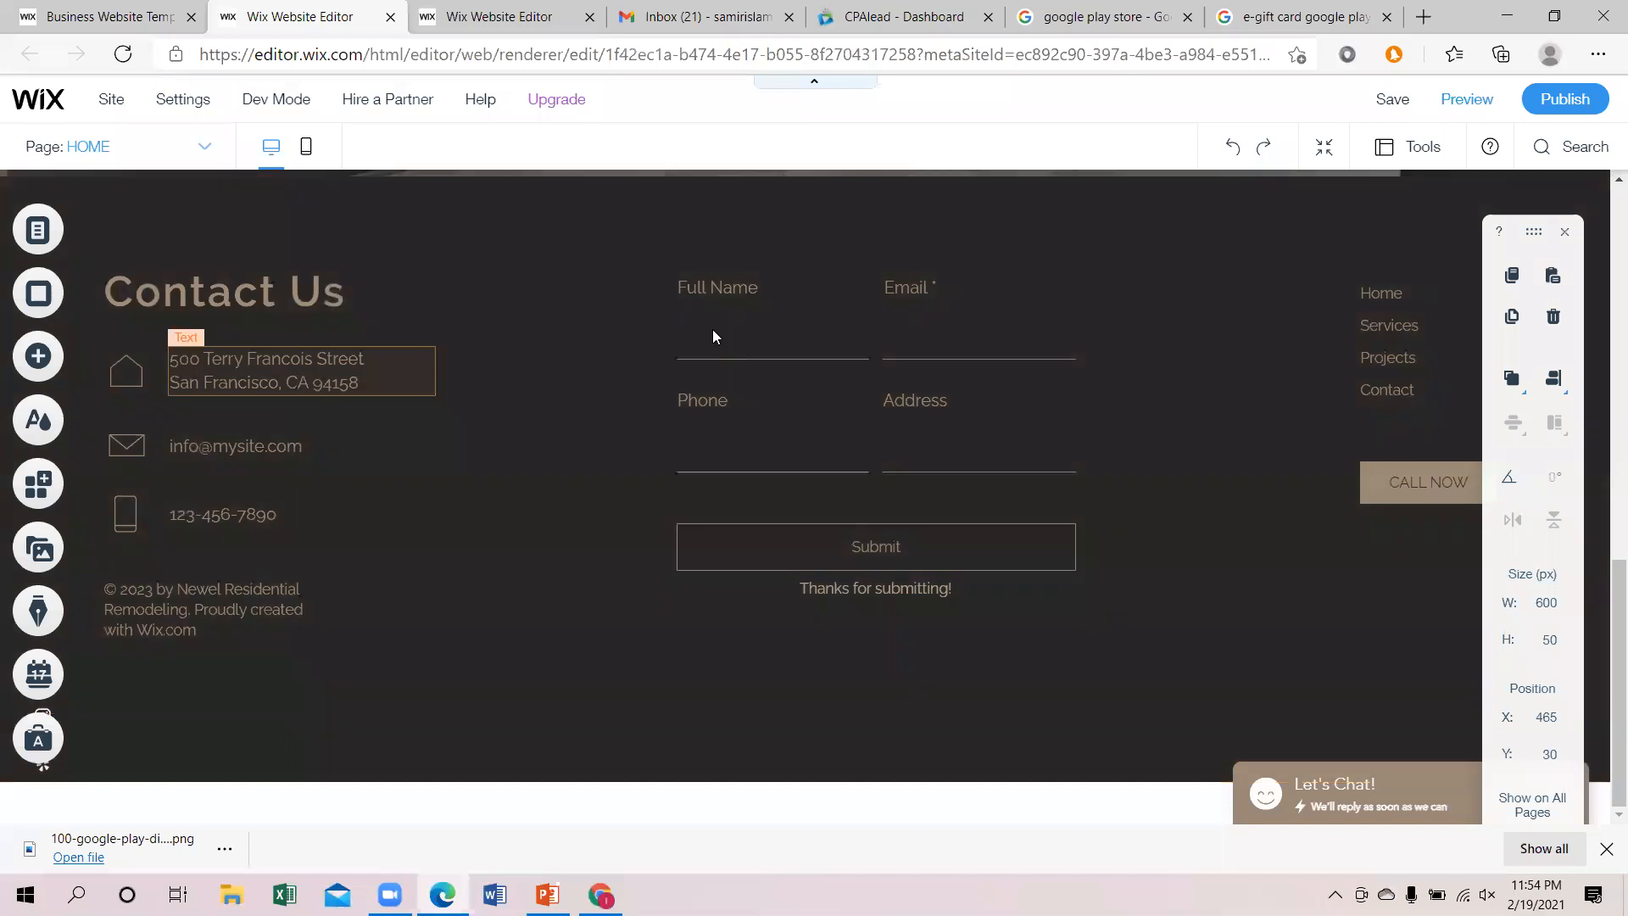
scroll(670, 712, "up", 8)
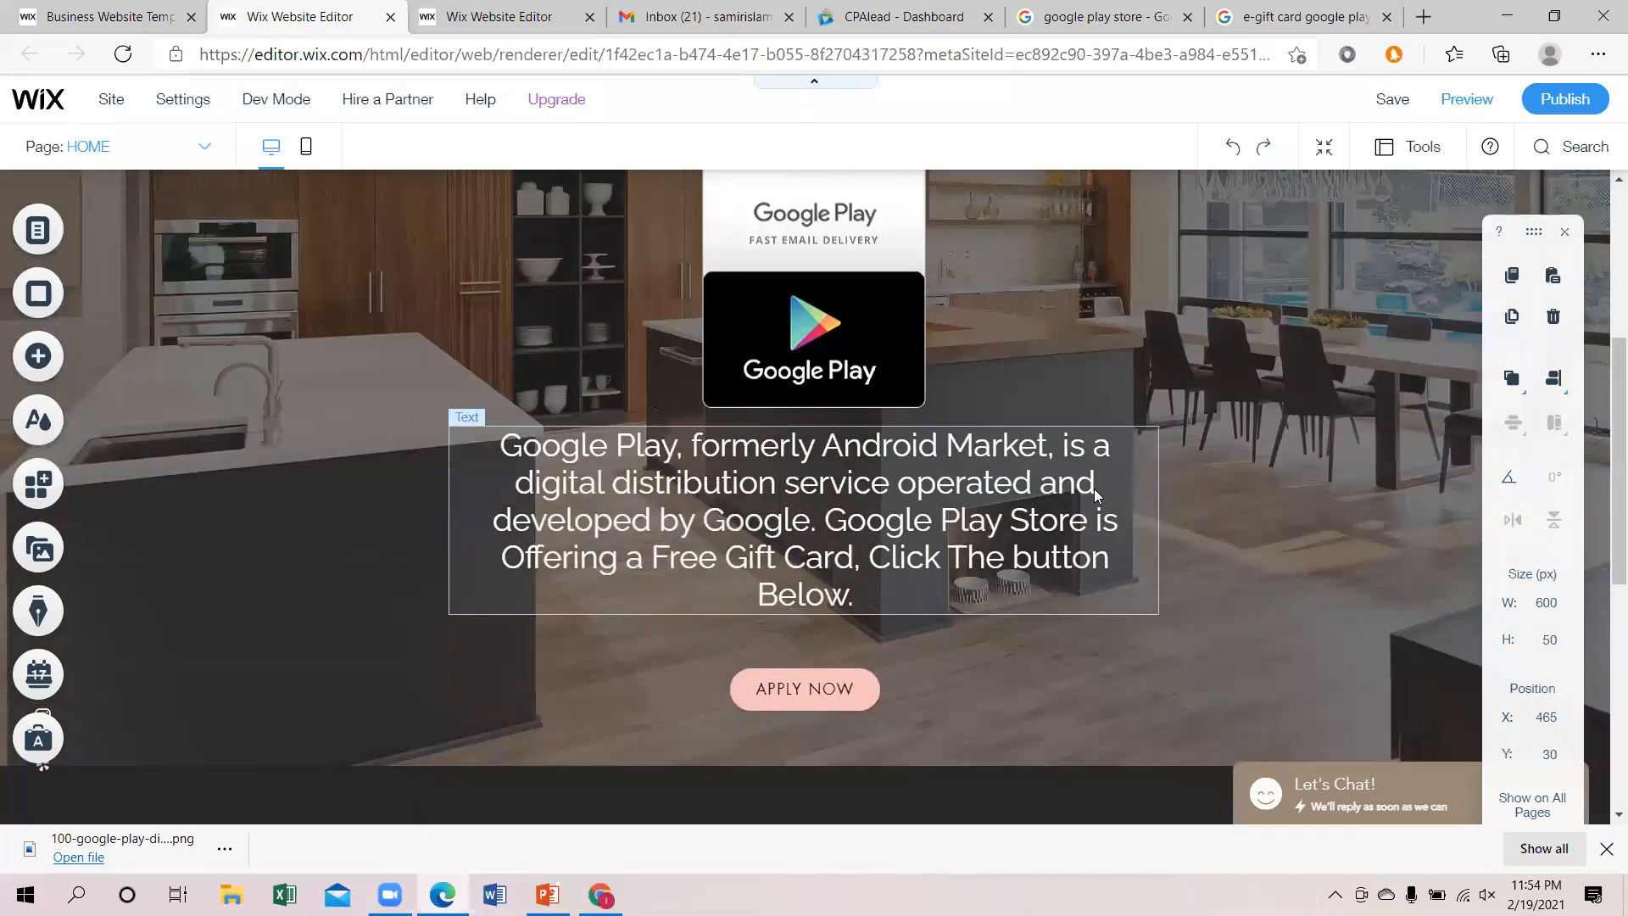
scroll(222, 478, "up", 3)
left_click(221, 476)
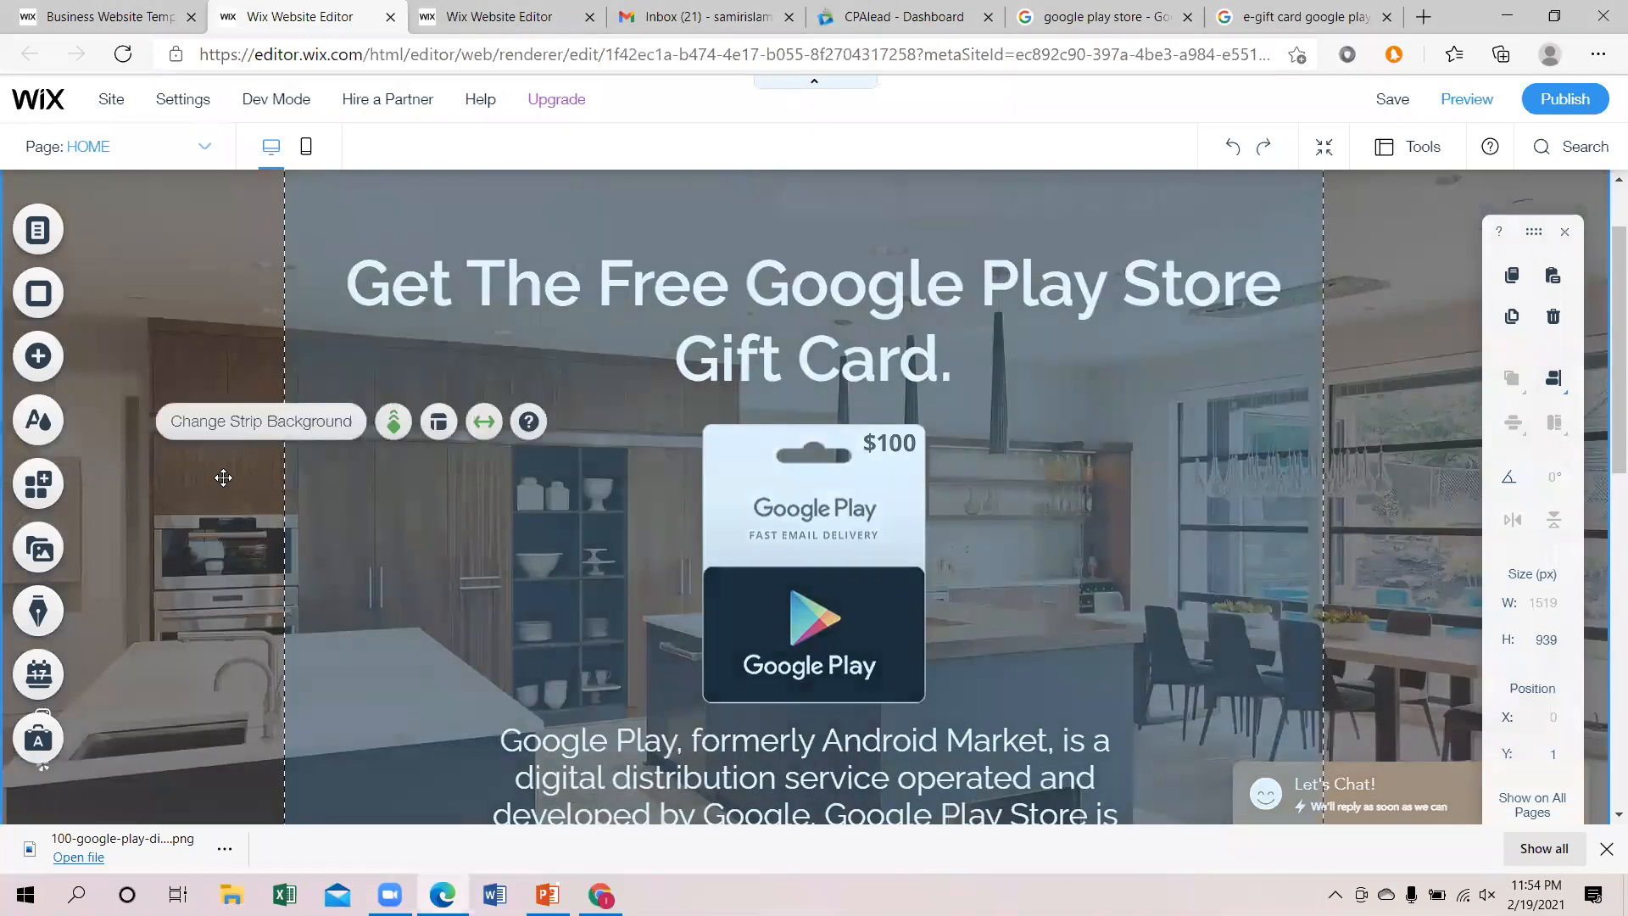
left_click(430, 421)
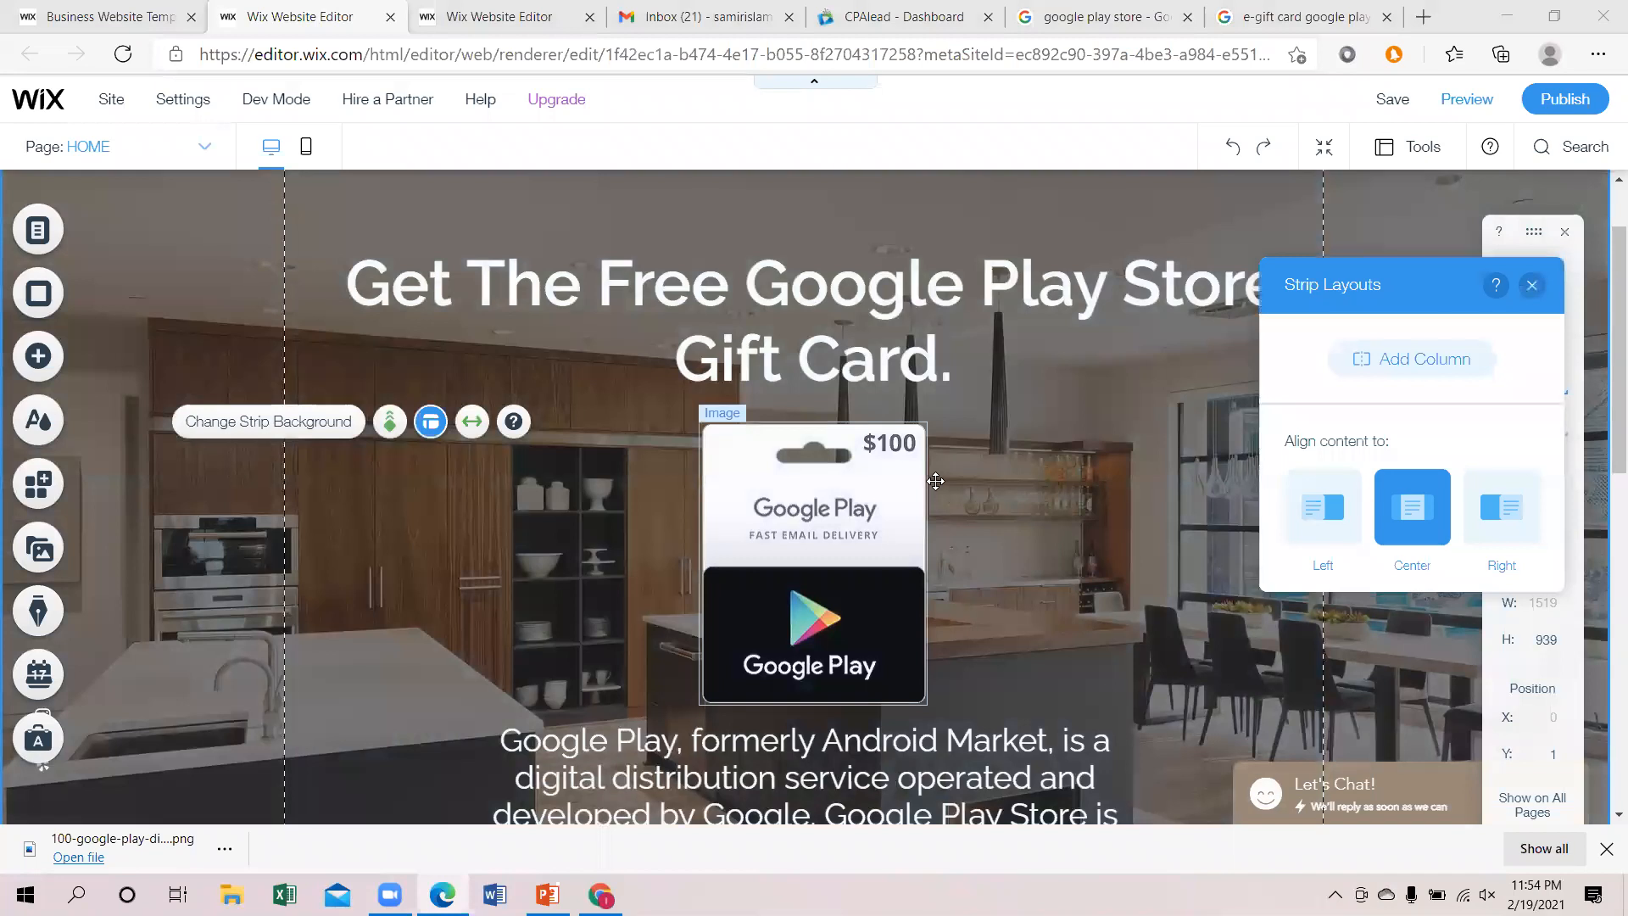
left_click(1333, 508)
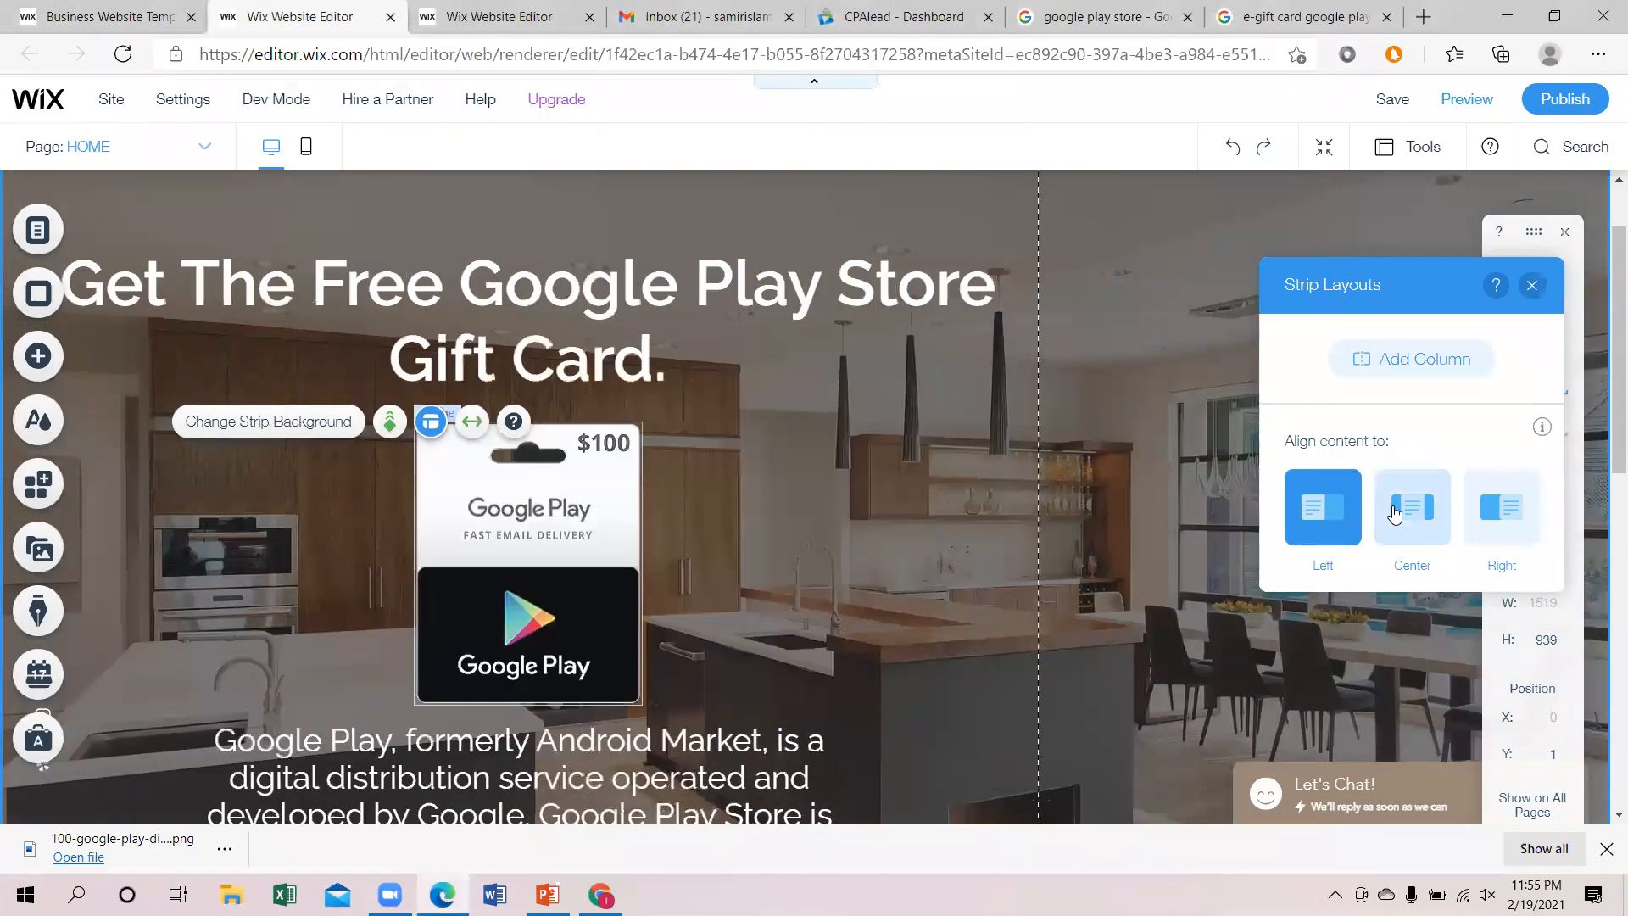
left_click(1395, 513)
left_click(1532, 285)
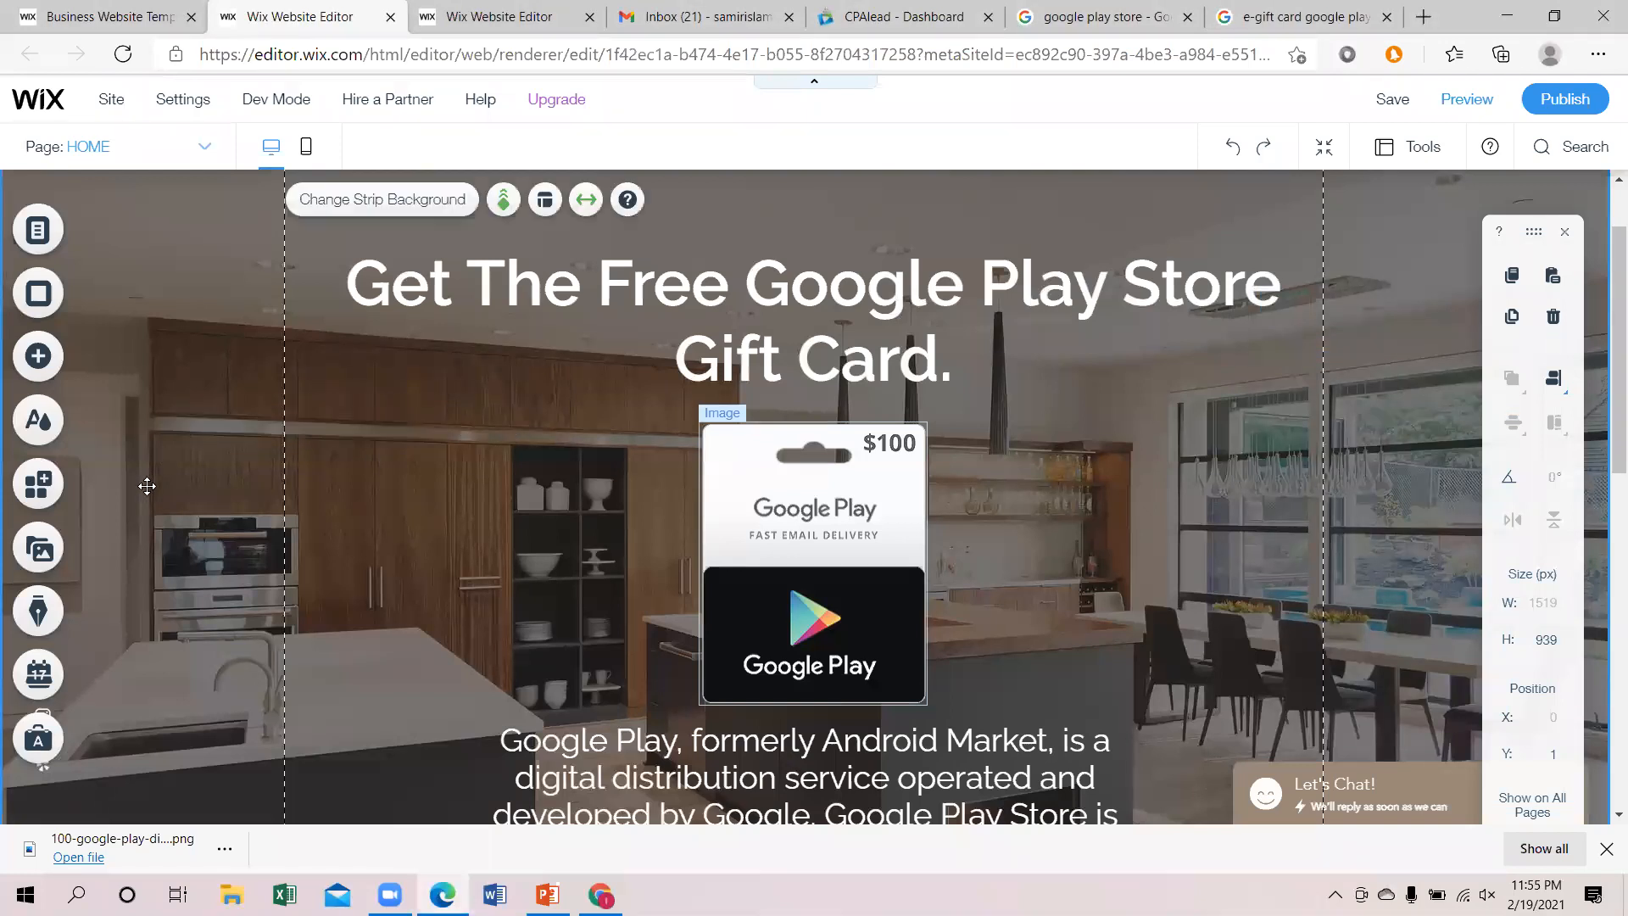
scroll(1043, 538, "up", 2)
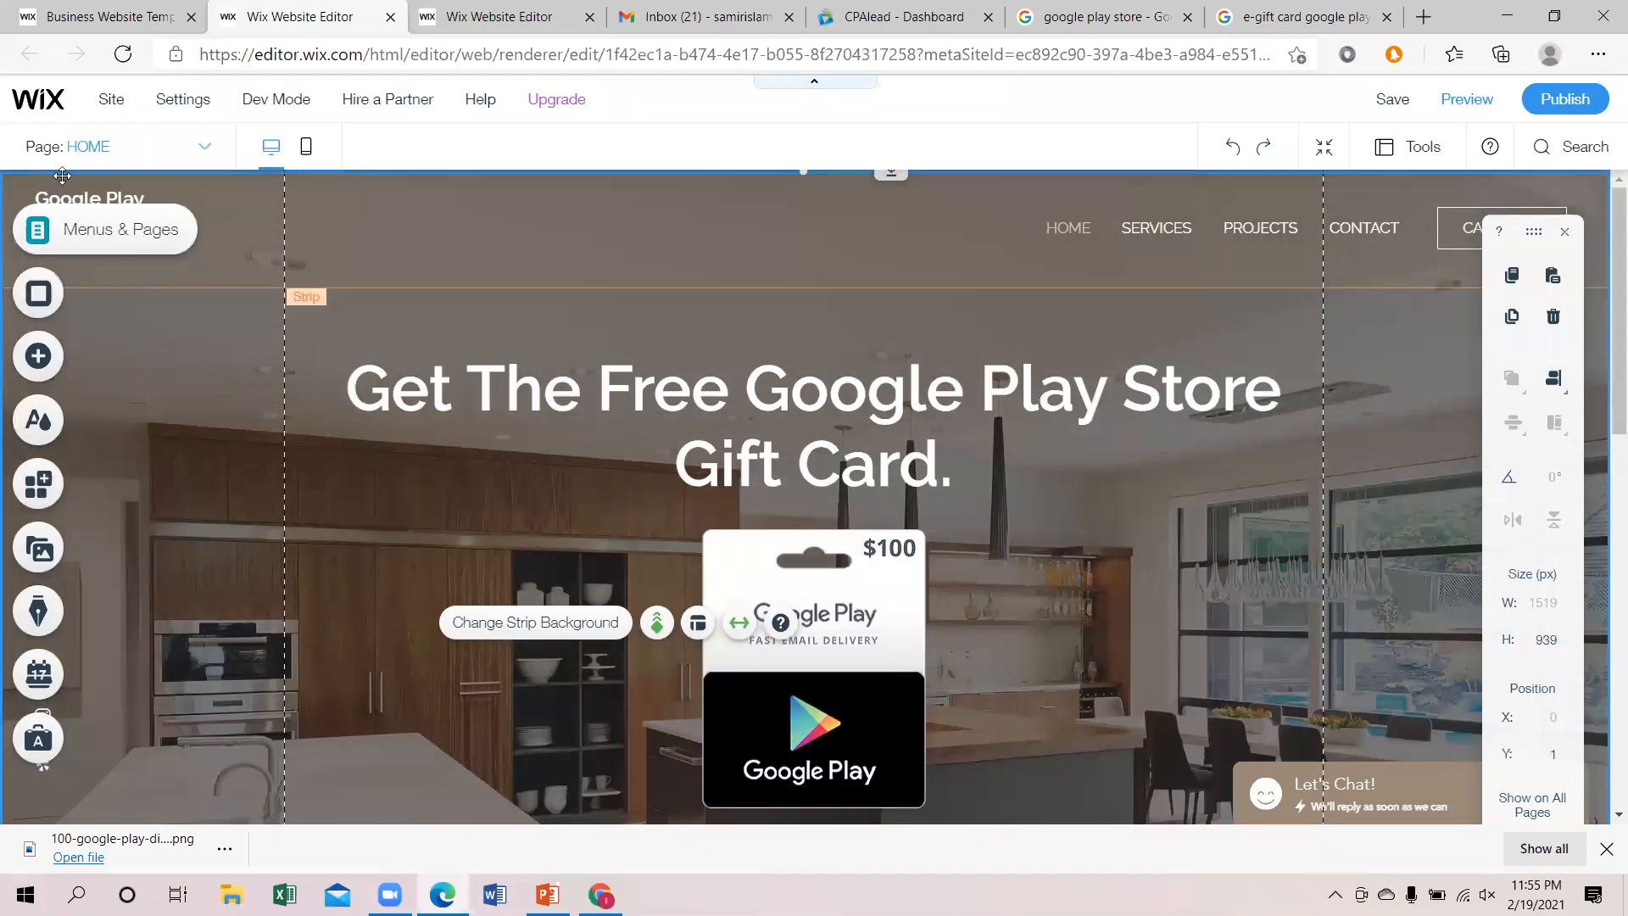
Step: Choose the Glass Buildings image as the page background
left_click(108, 153)
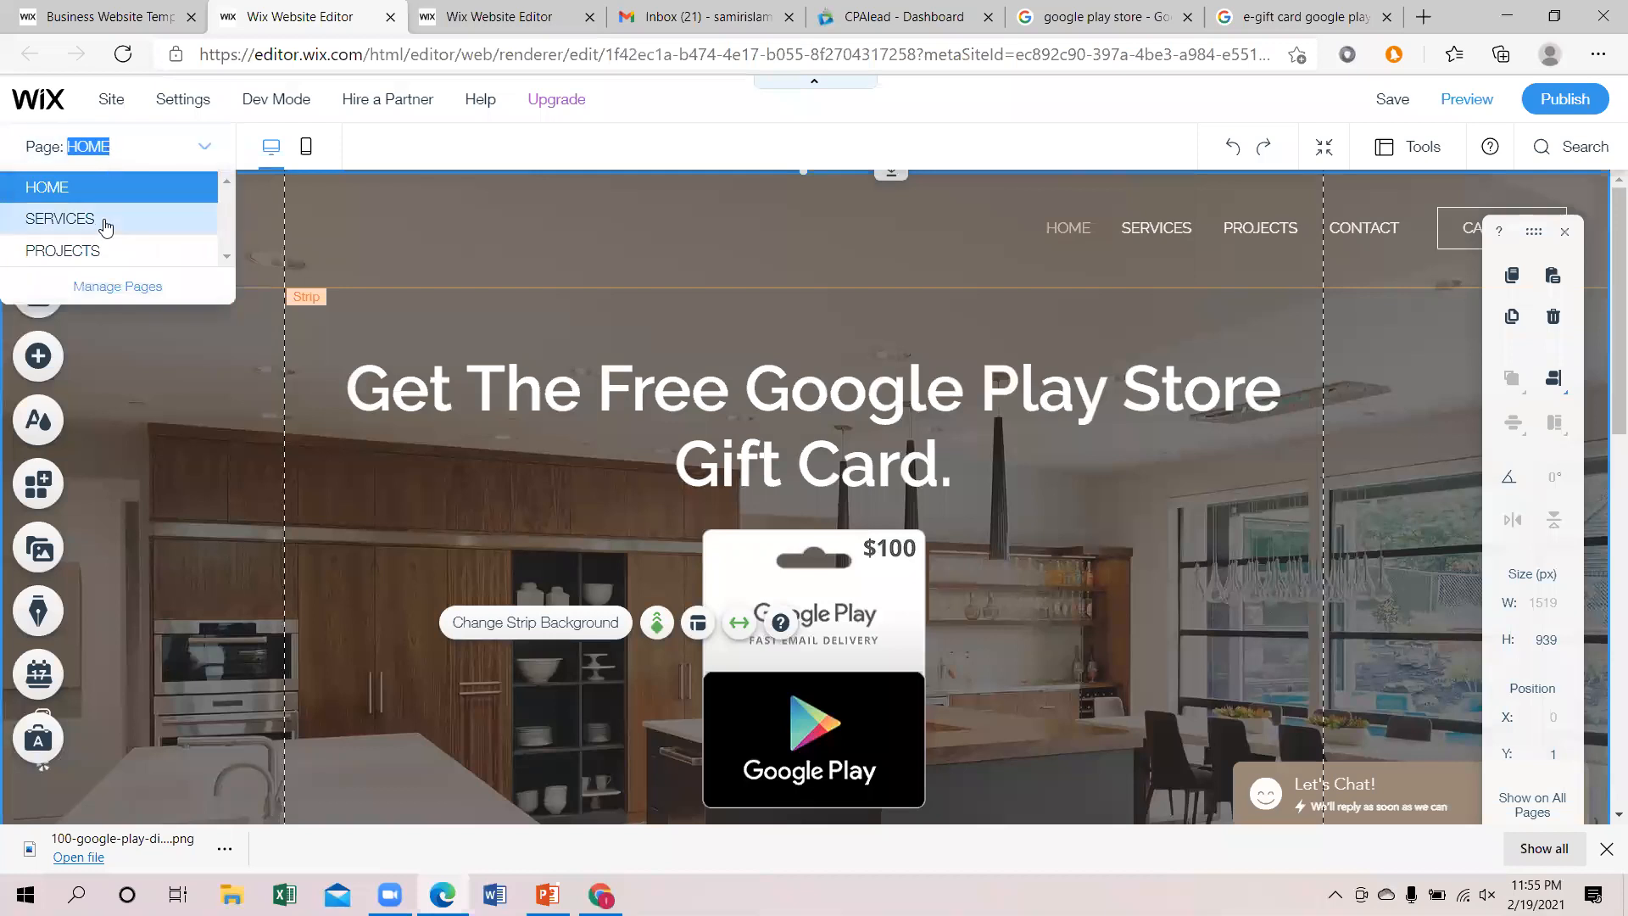
left_click(173, 143)
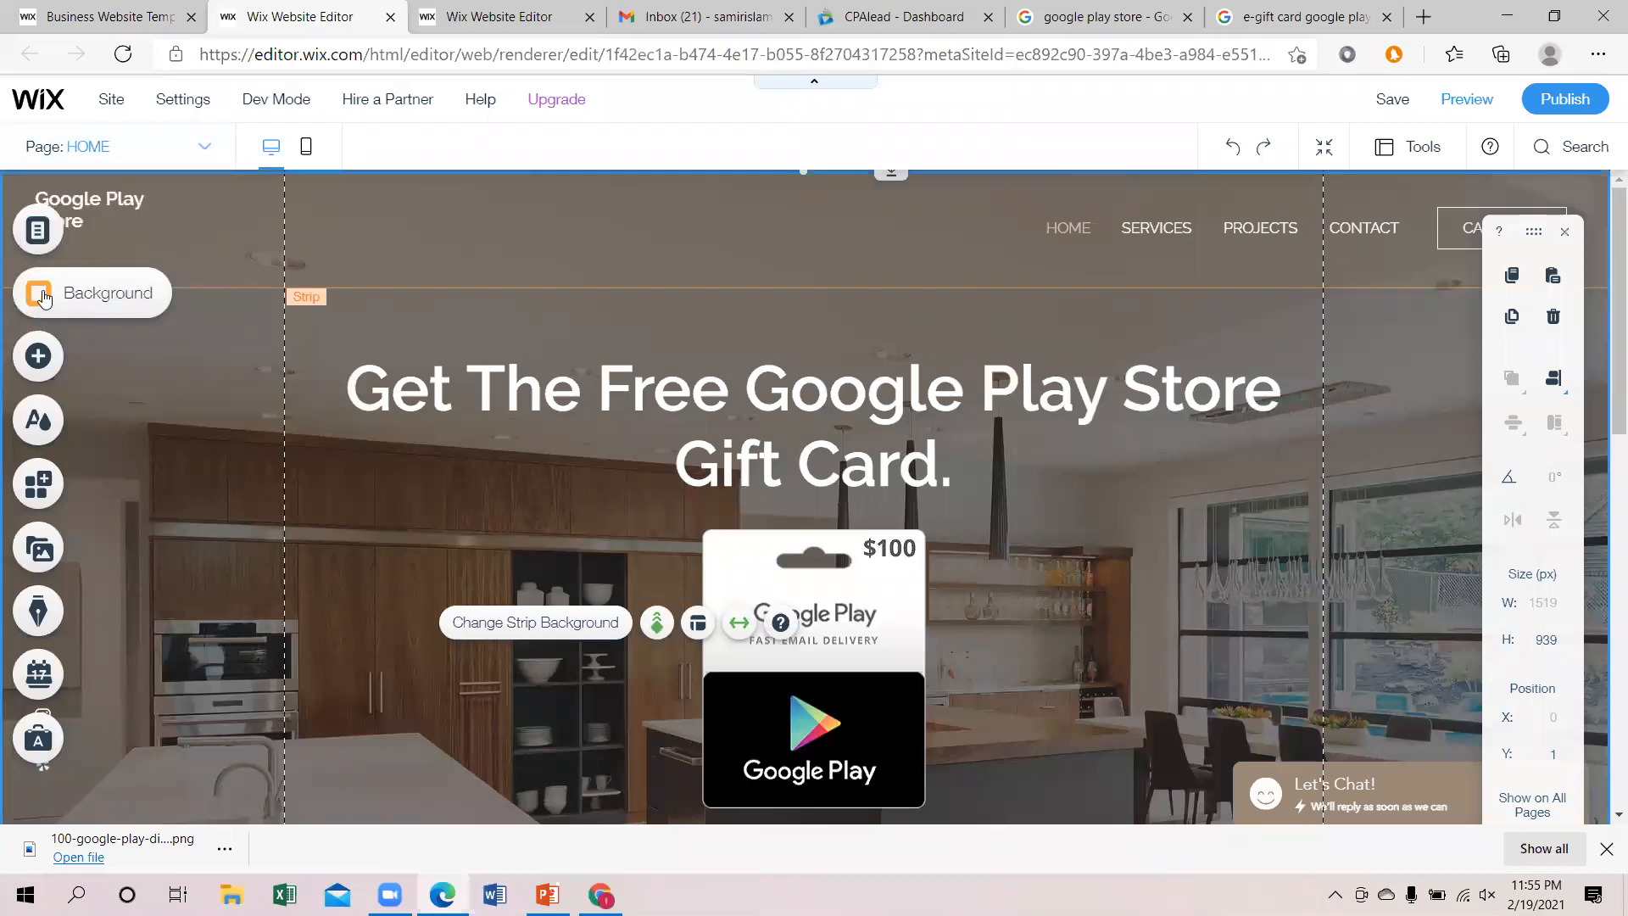
left_click(42, 296)
scroll(356, 599, "down", 3)
scroll(393, 580, "up", 2)
left_click(370, 522)
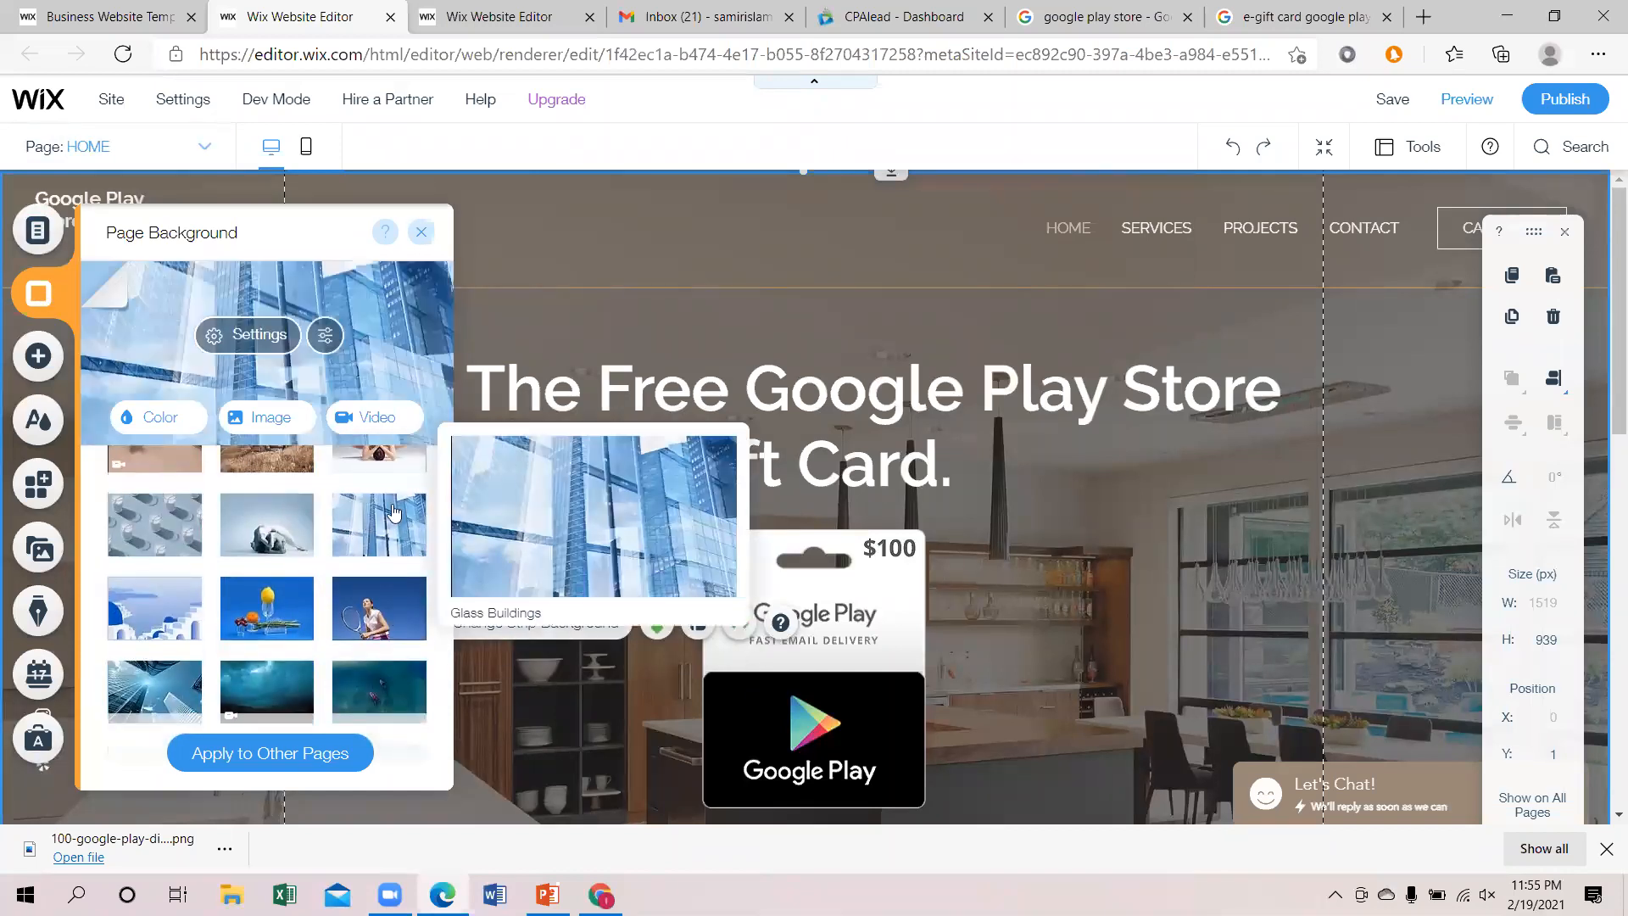
left_click(297, 755)
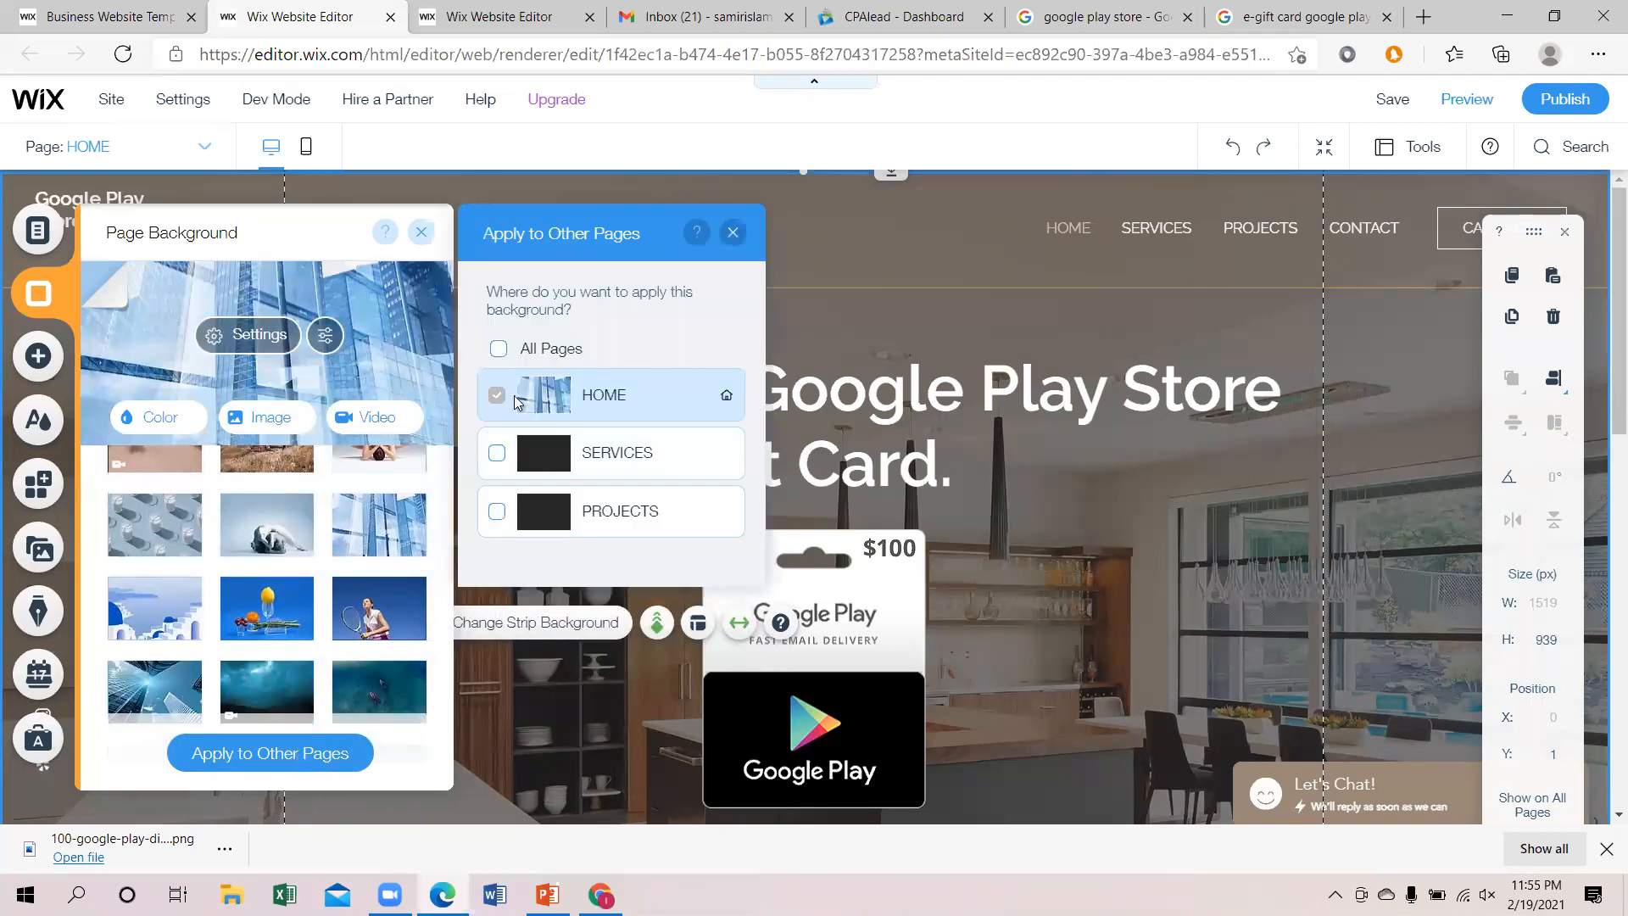
left_click(733, 232)
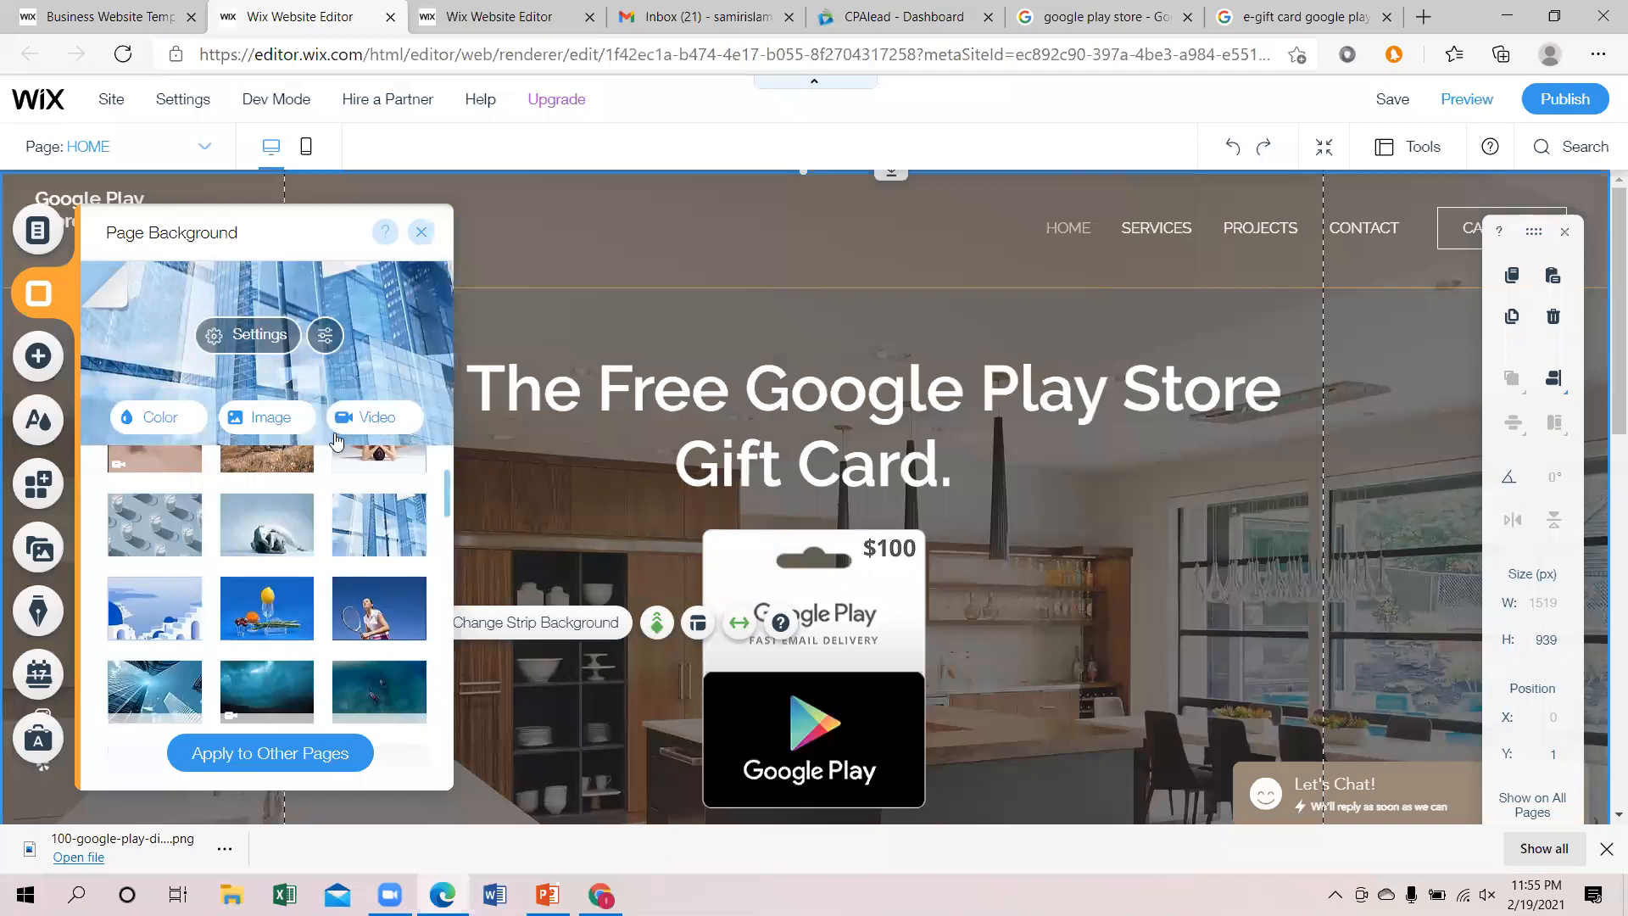
Step: Look through the background photo adjustments and image library without changing anything
left_click(324, 333)
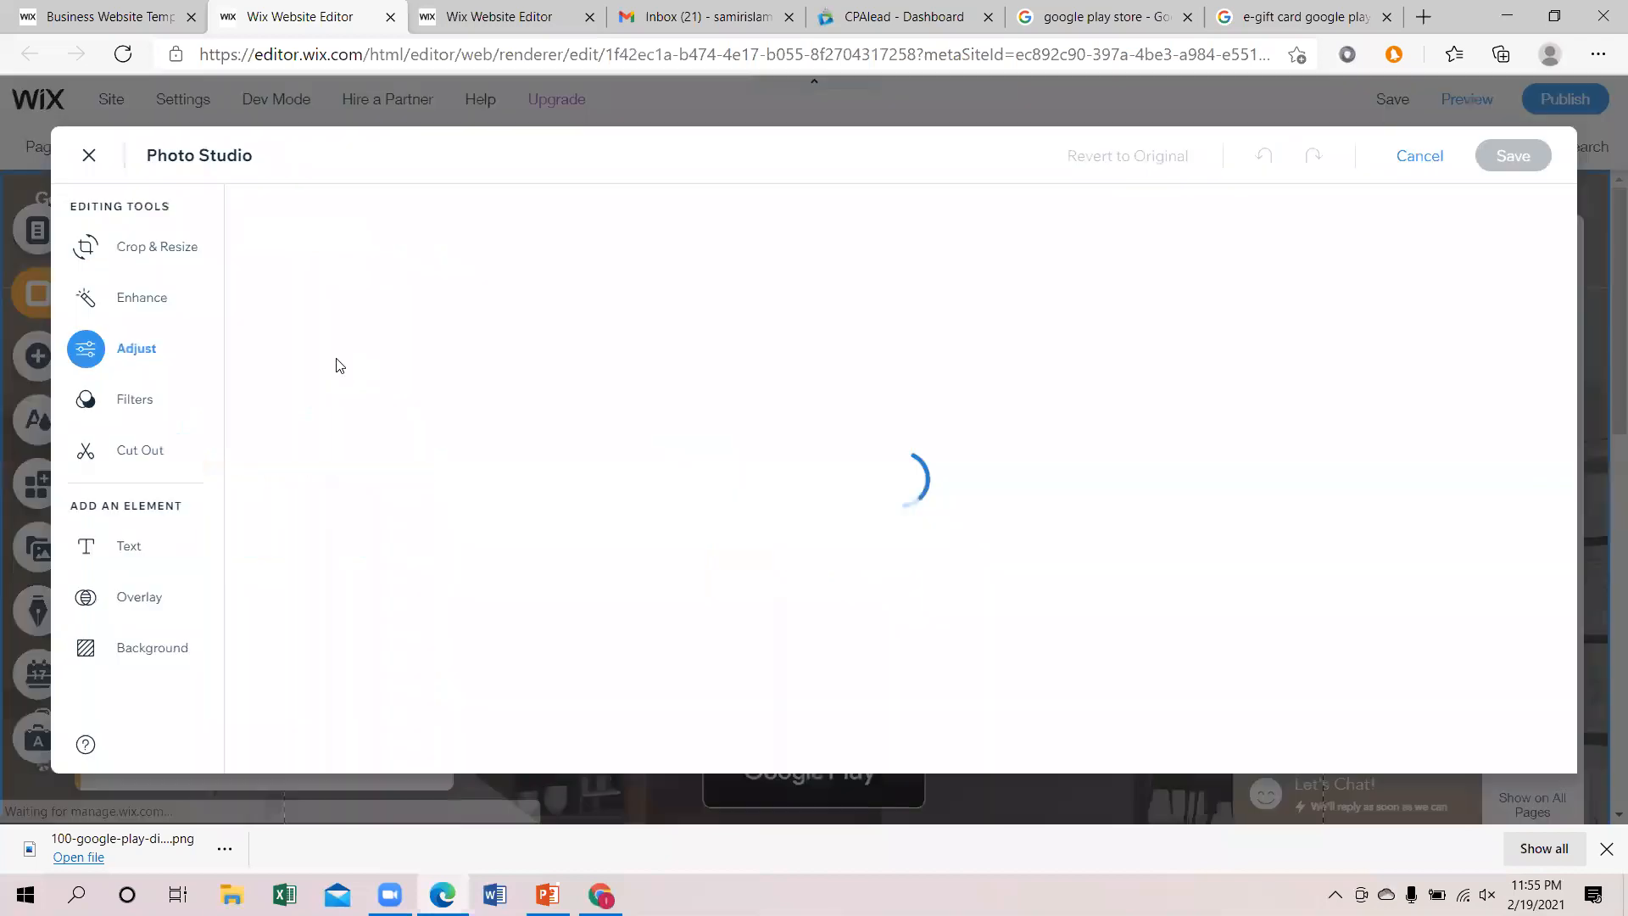
left_click(1406, 161)
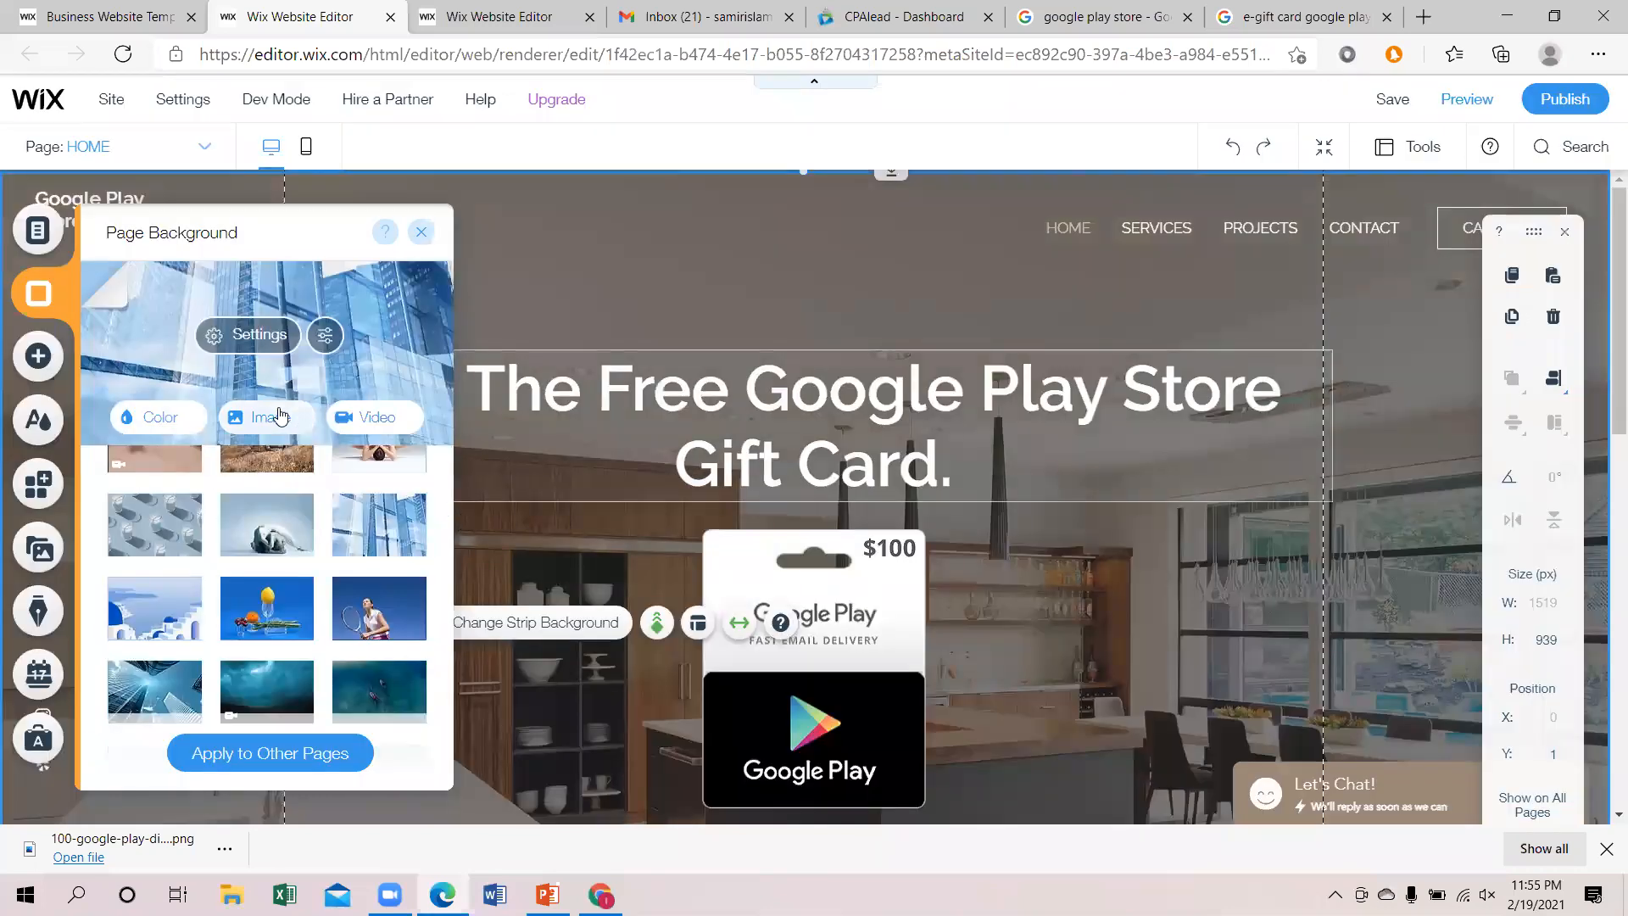
left_click(264, 416)
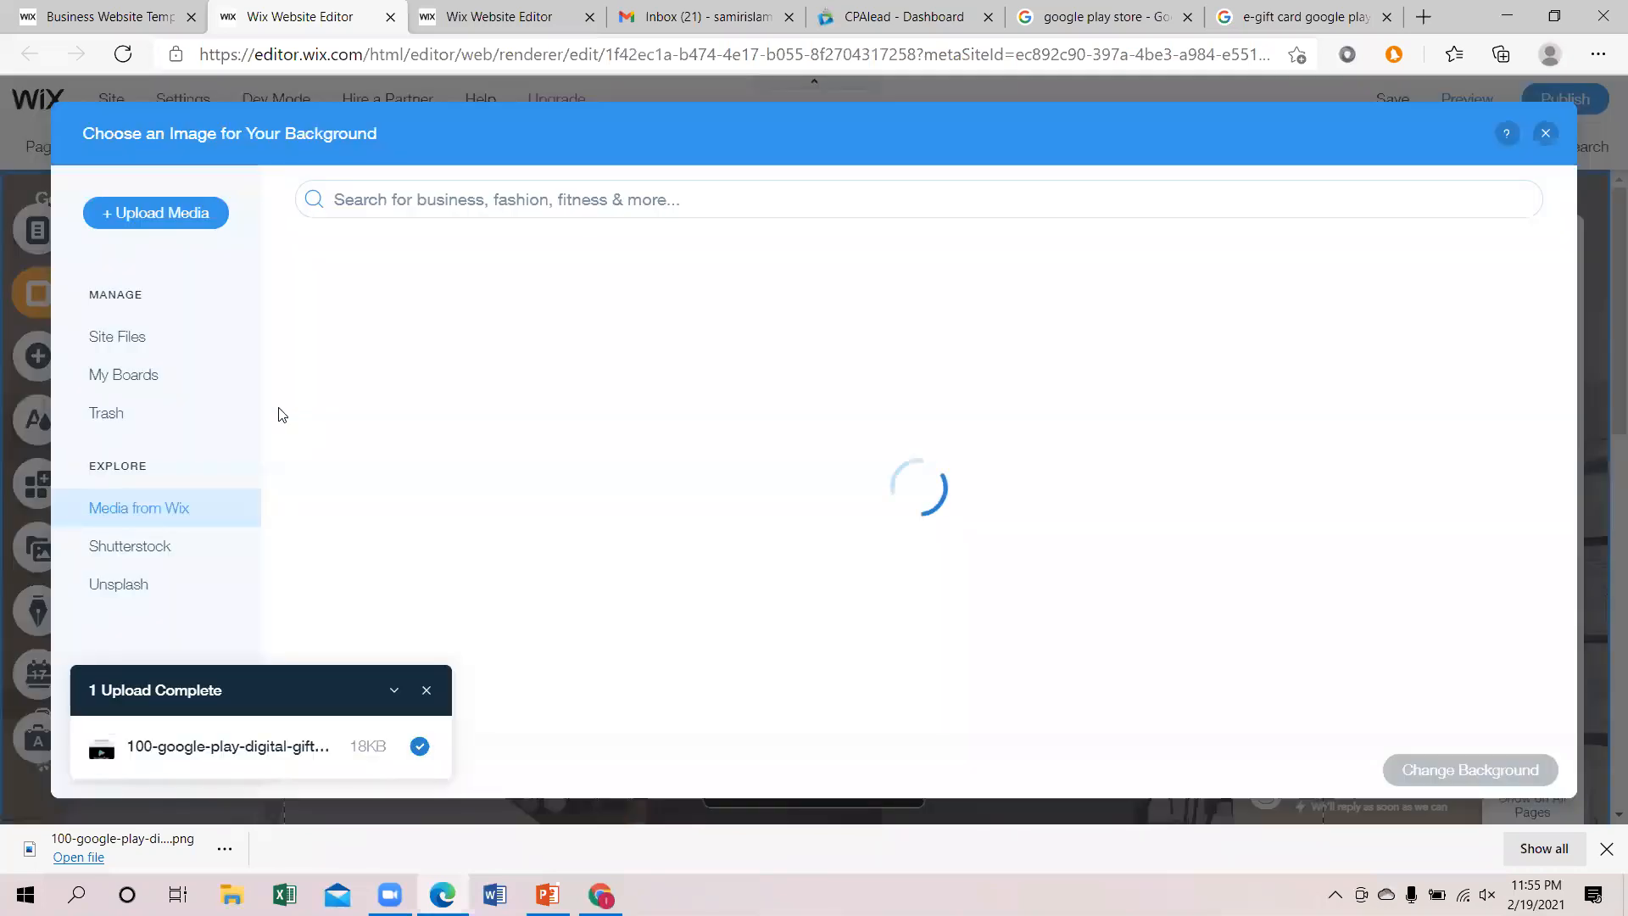
left_click(1548, 136)
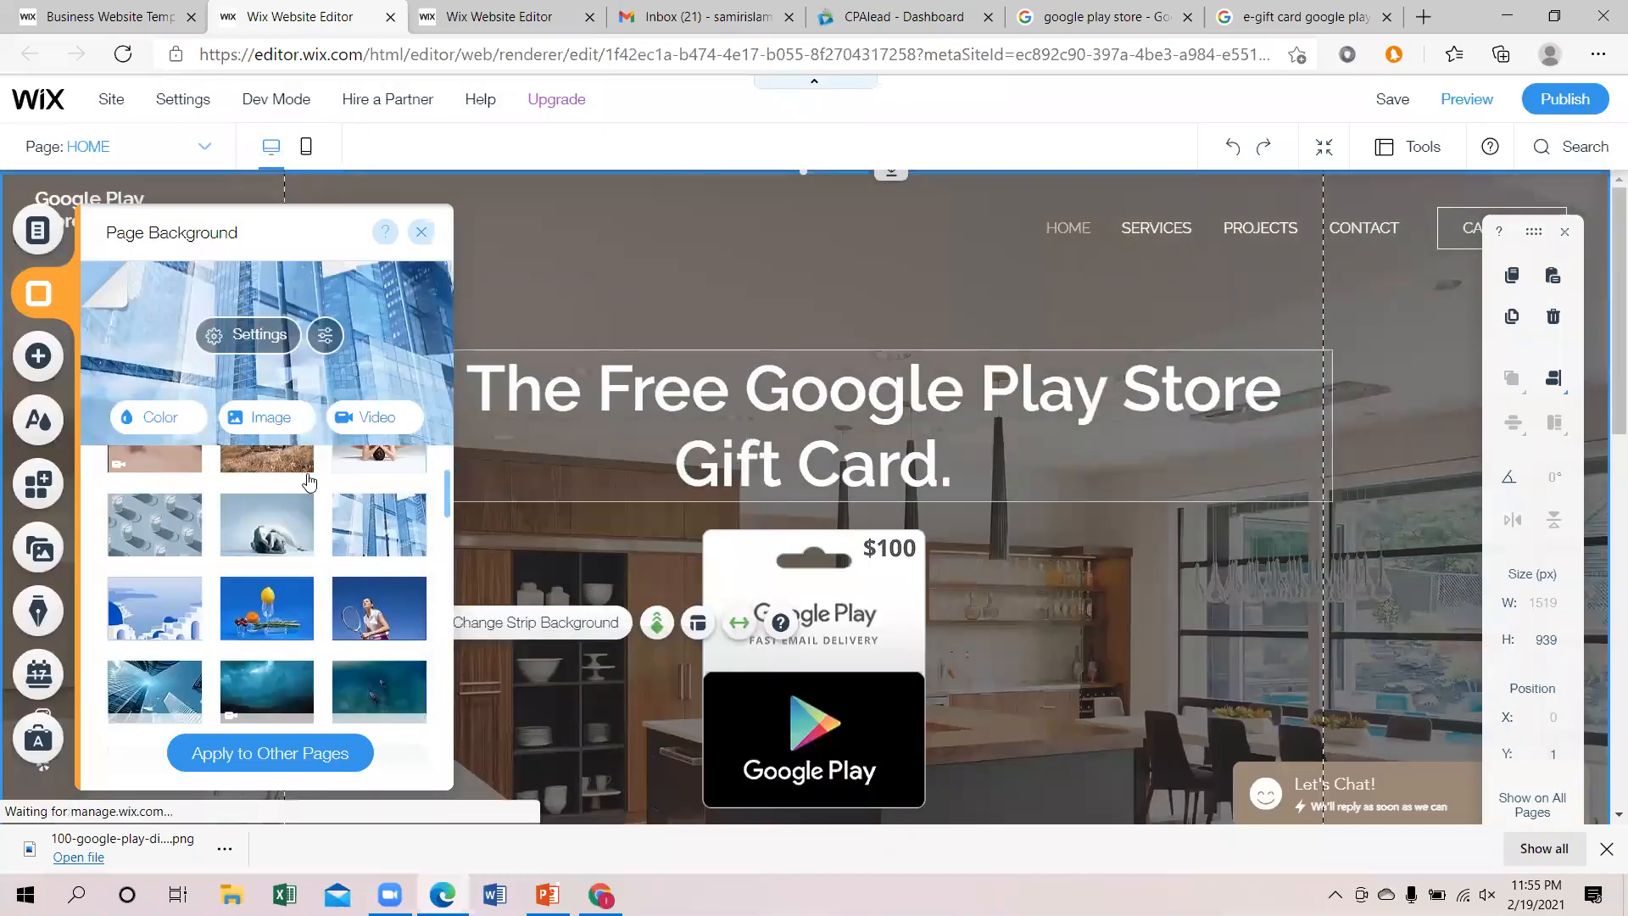
Step: Apply the Glass Buildings background to all pages and close the background settings
left_click(310, 759)
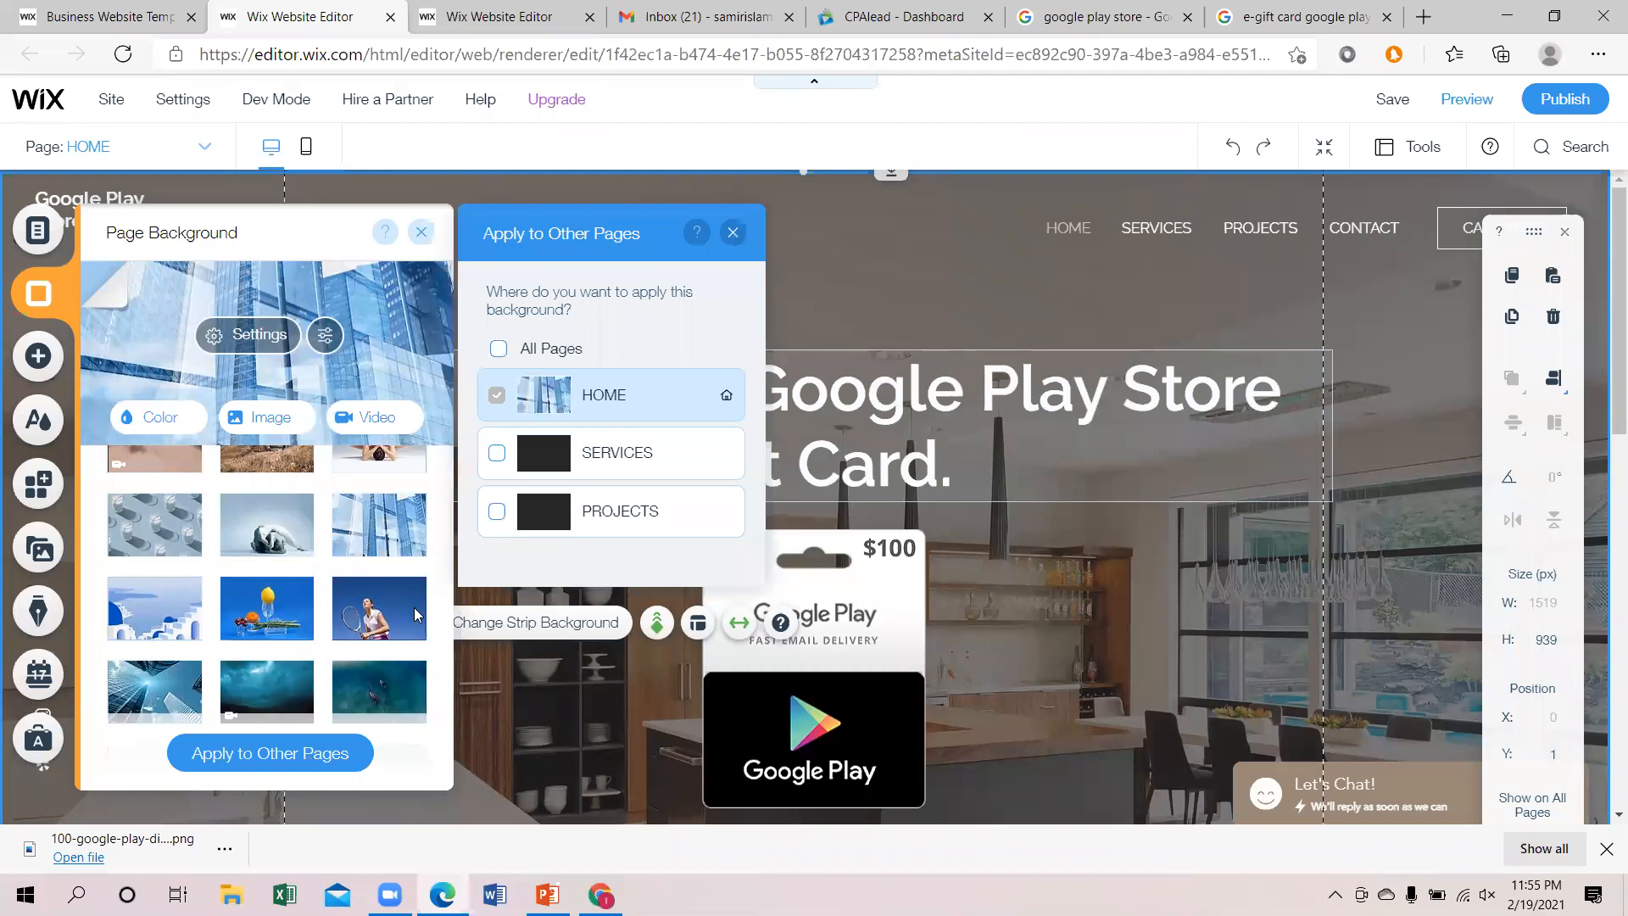
left_click(498, 349)
left_click(732, 234)
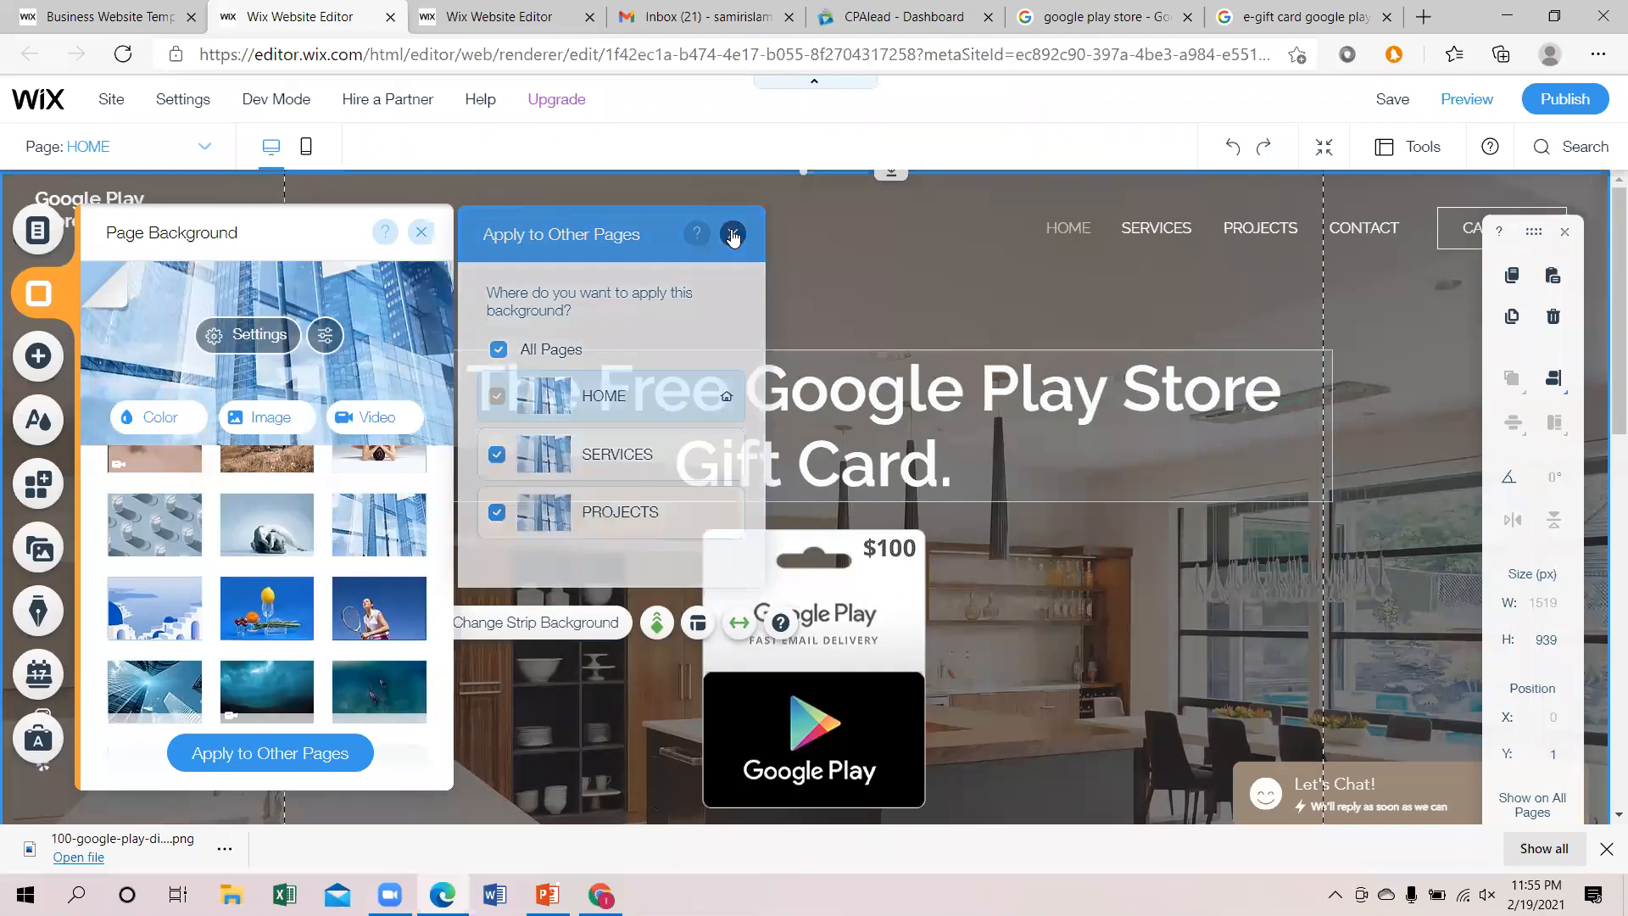
left_click(421, 232)
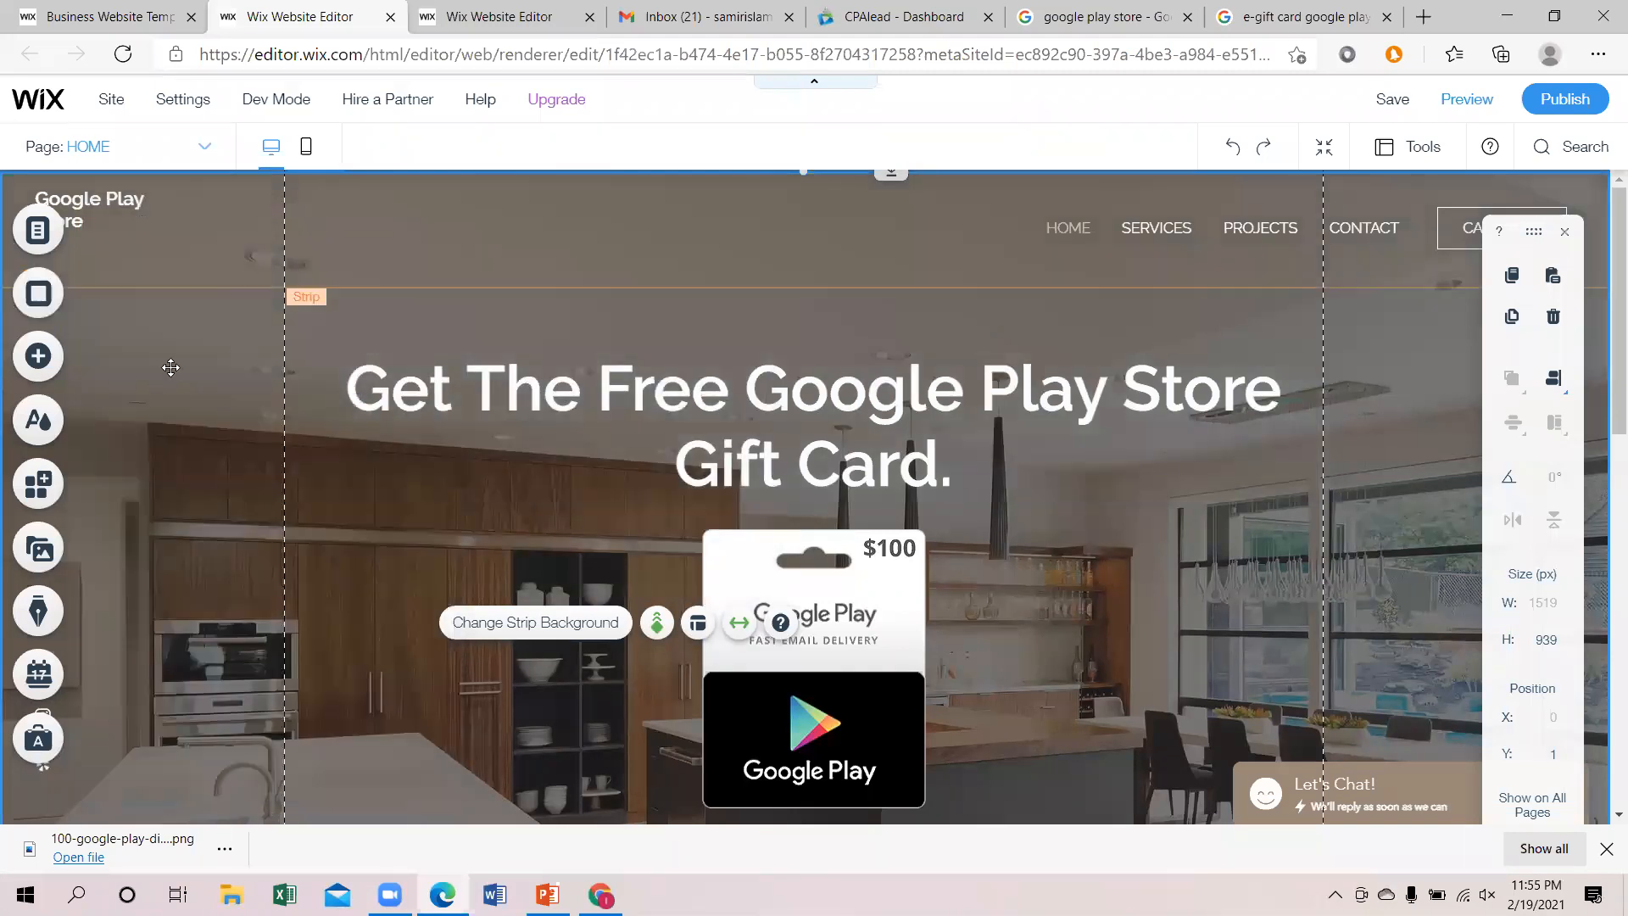
left_click(210, 471)
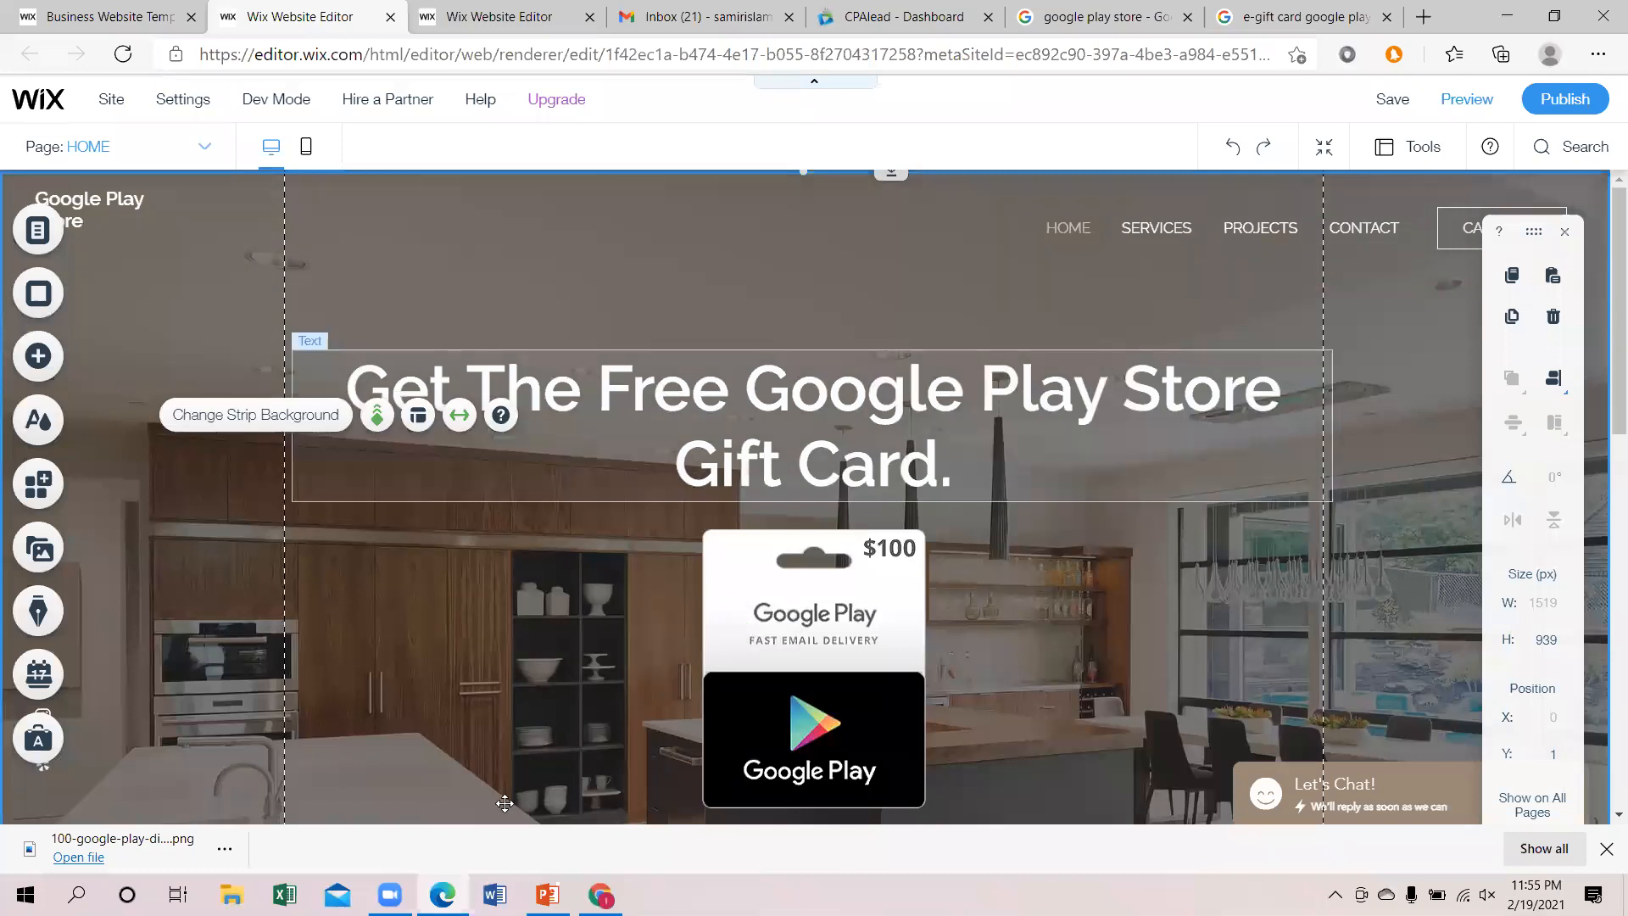
scroll(399, 604, "down", 4)
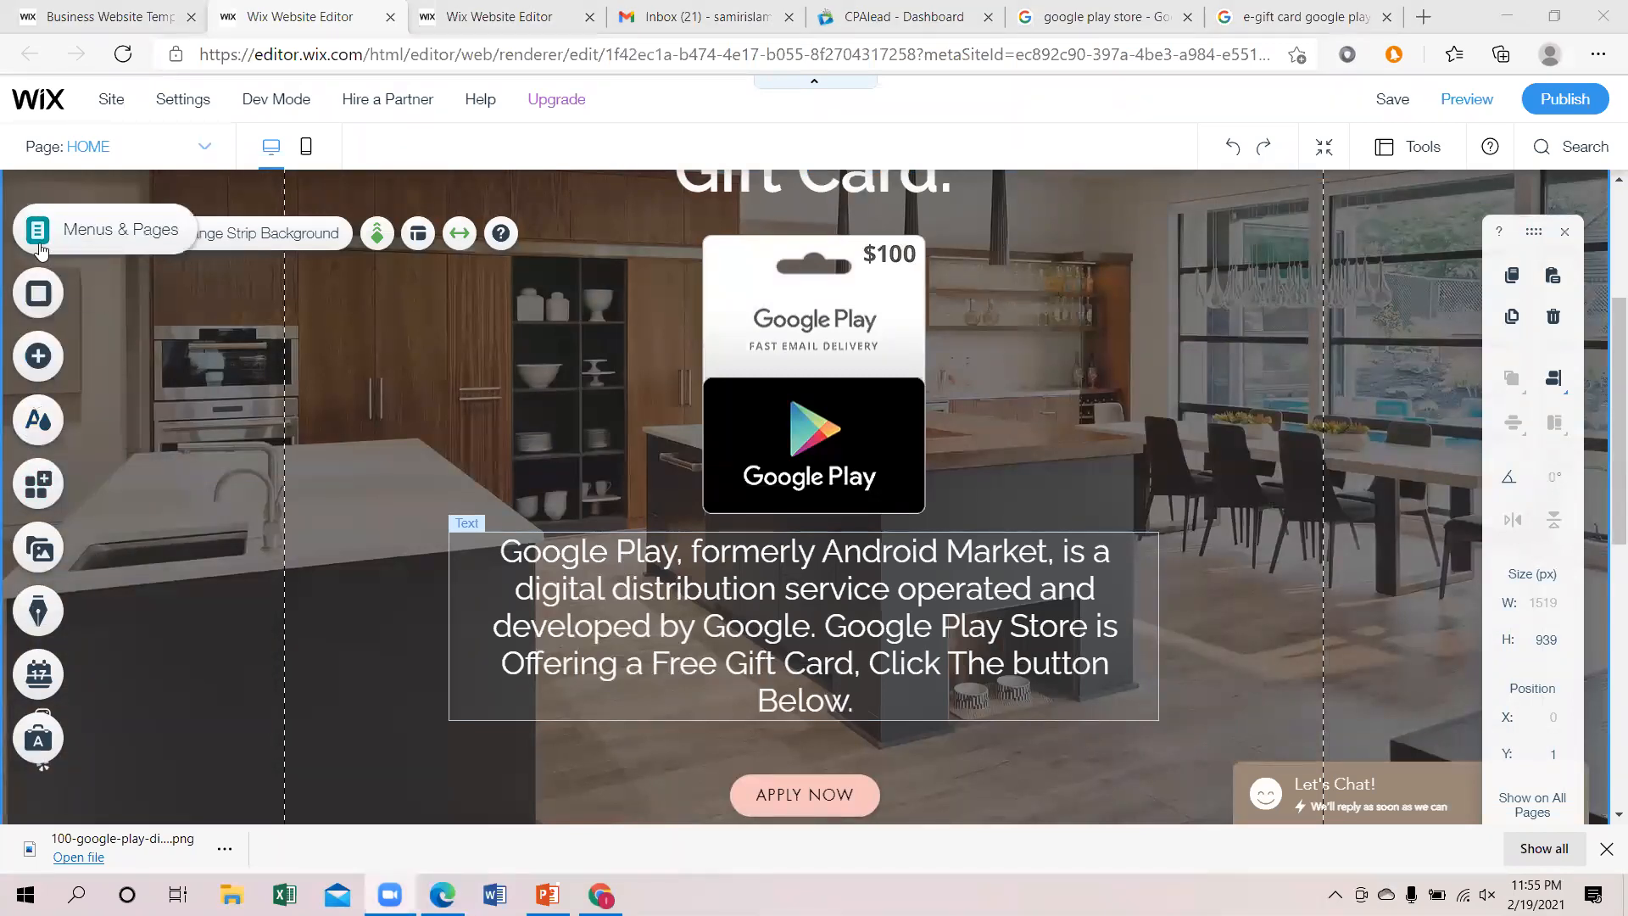
left_click(39, 421)
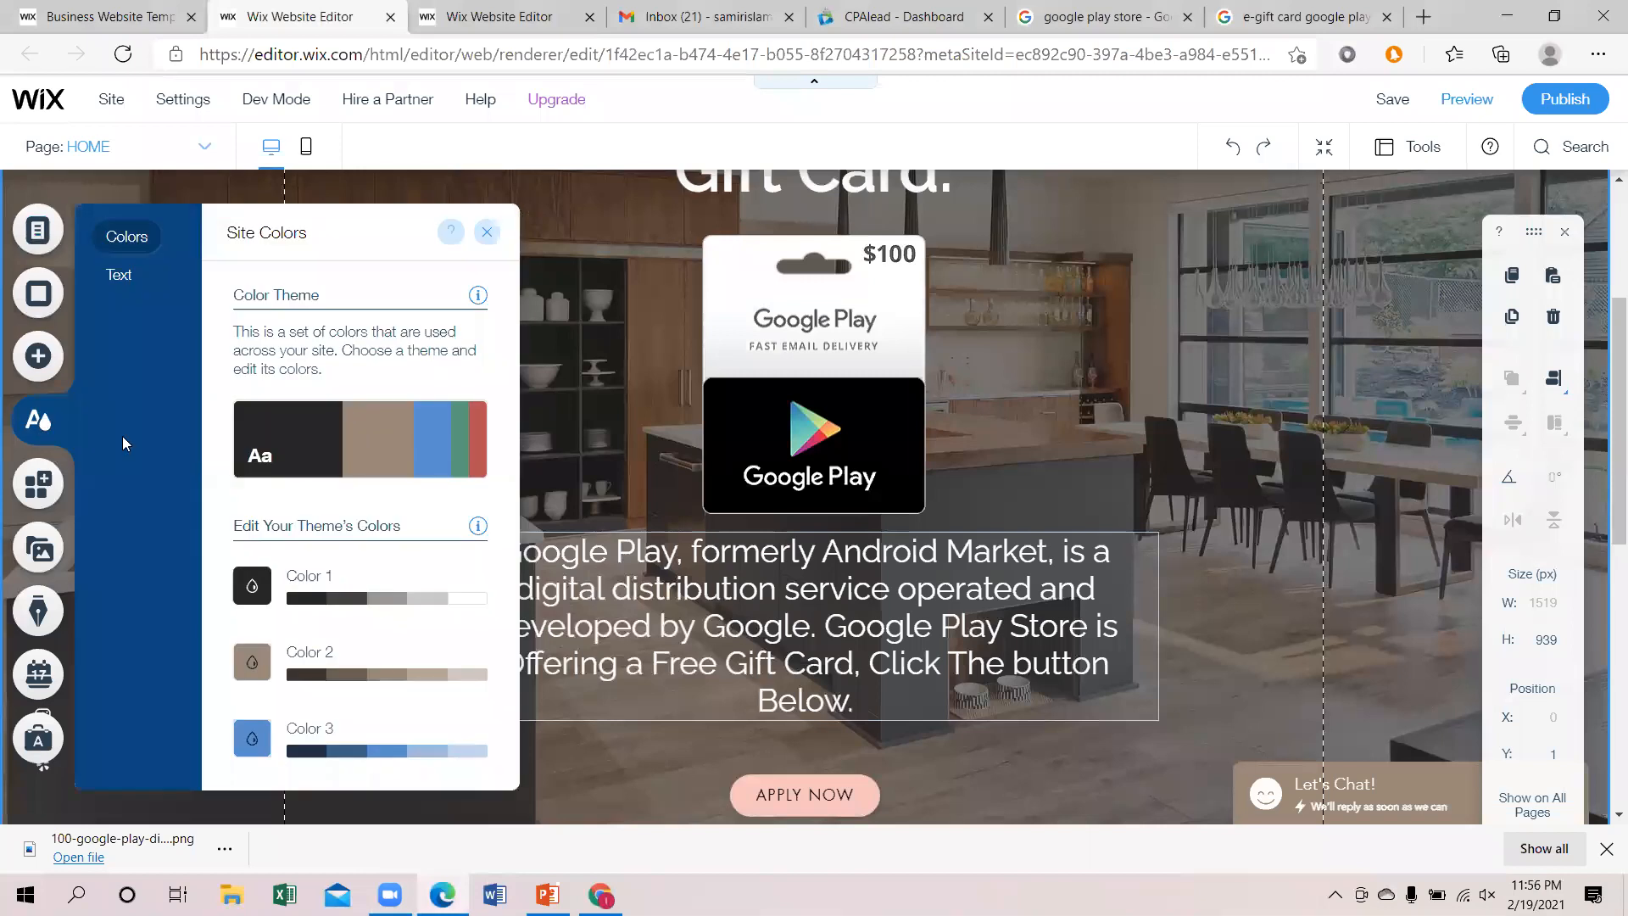
scroll(218, 479, "down", 2)
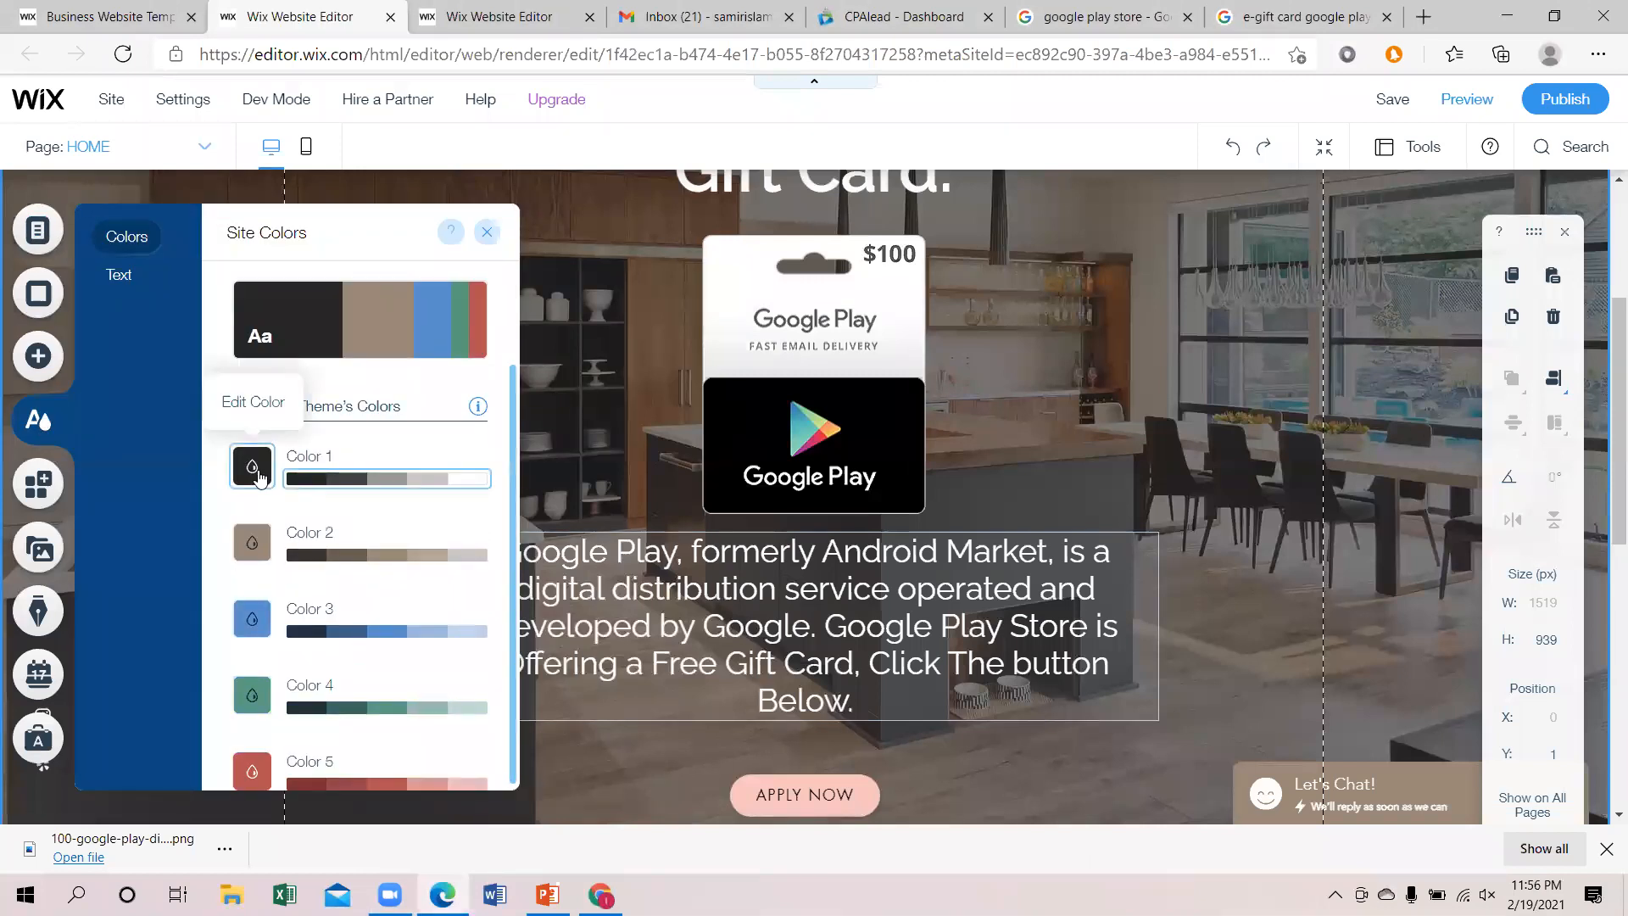
scroll(313, 425, "up", 2)
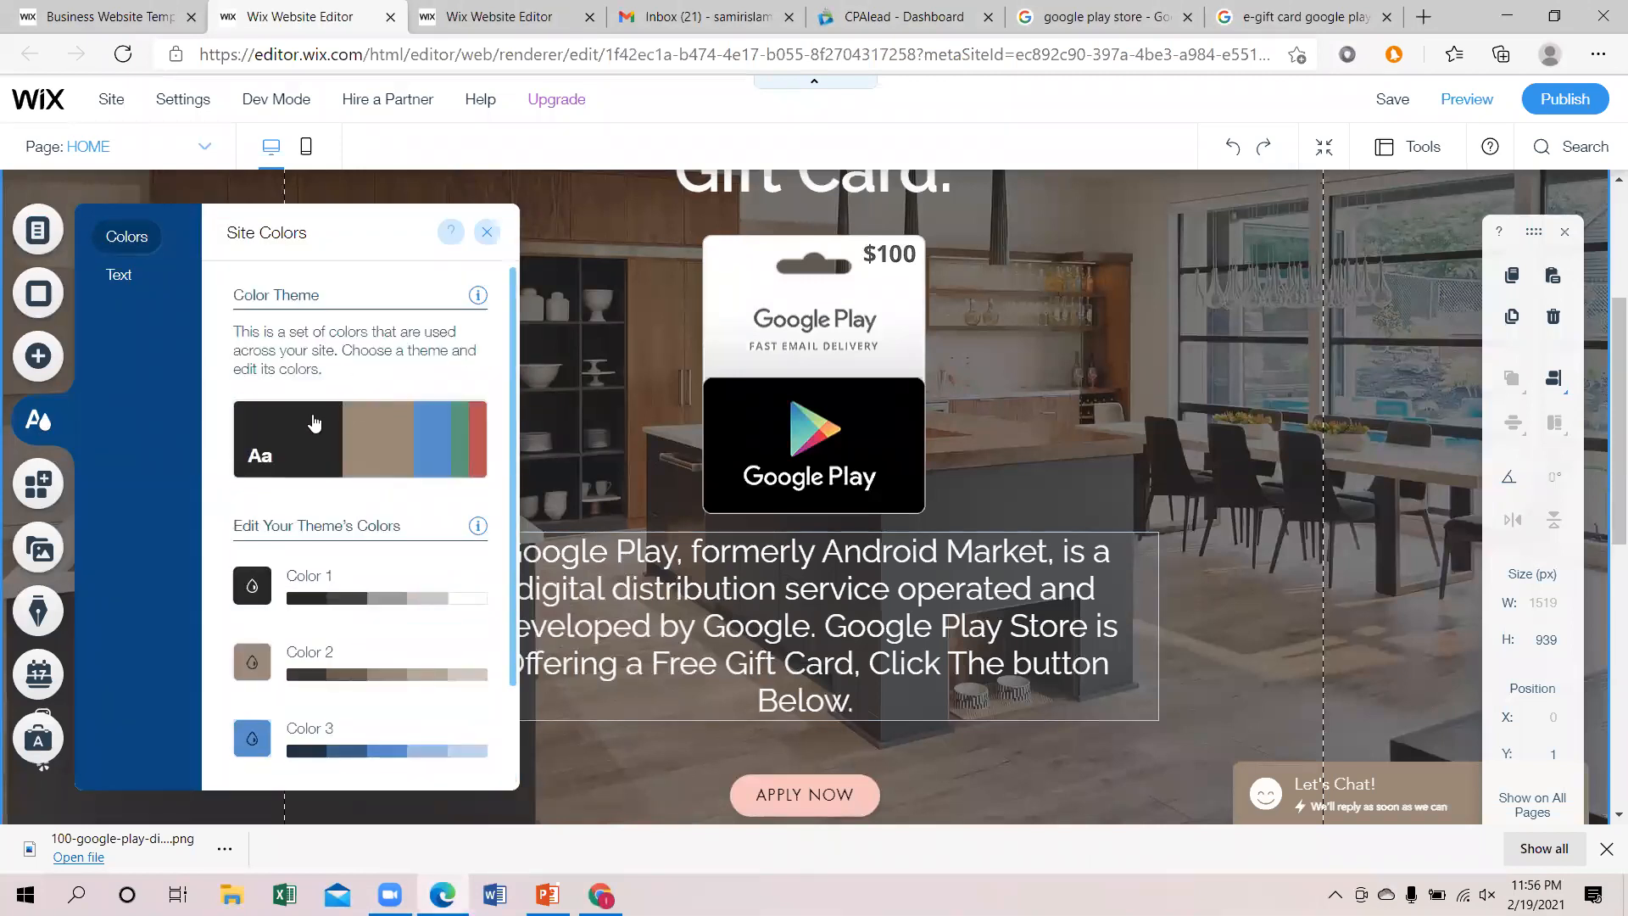
left_click(297, 459)
left_click(333, 572)
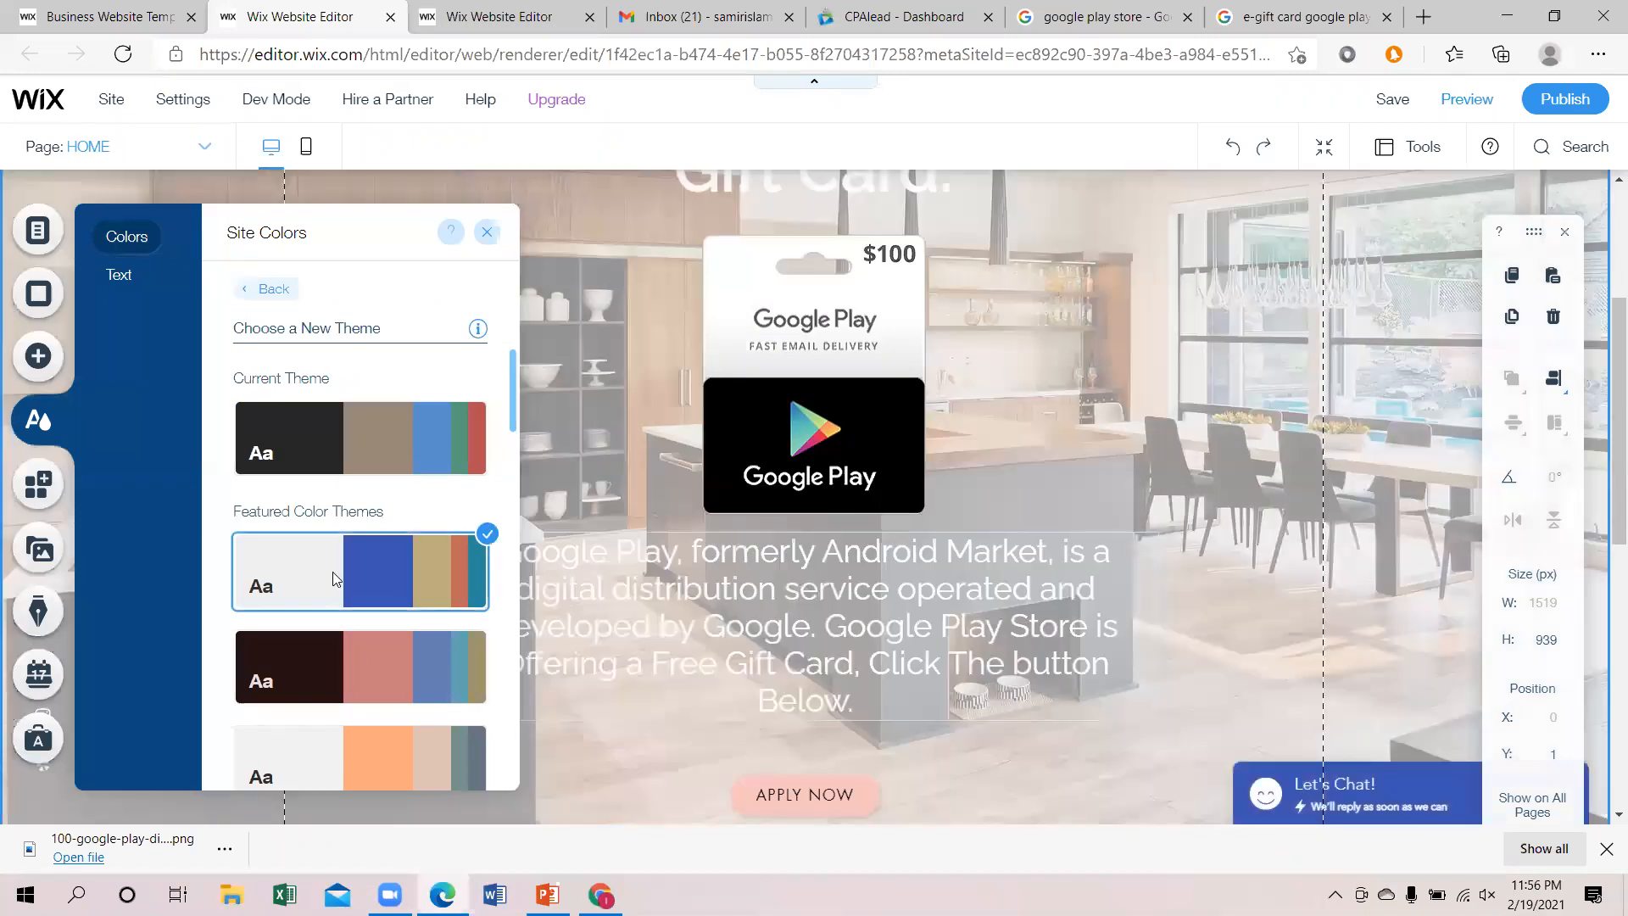
left_click(355, 657)
left_click(366, 744)
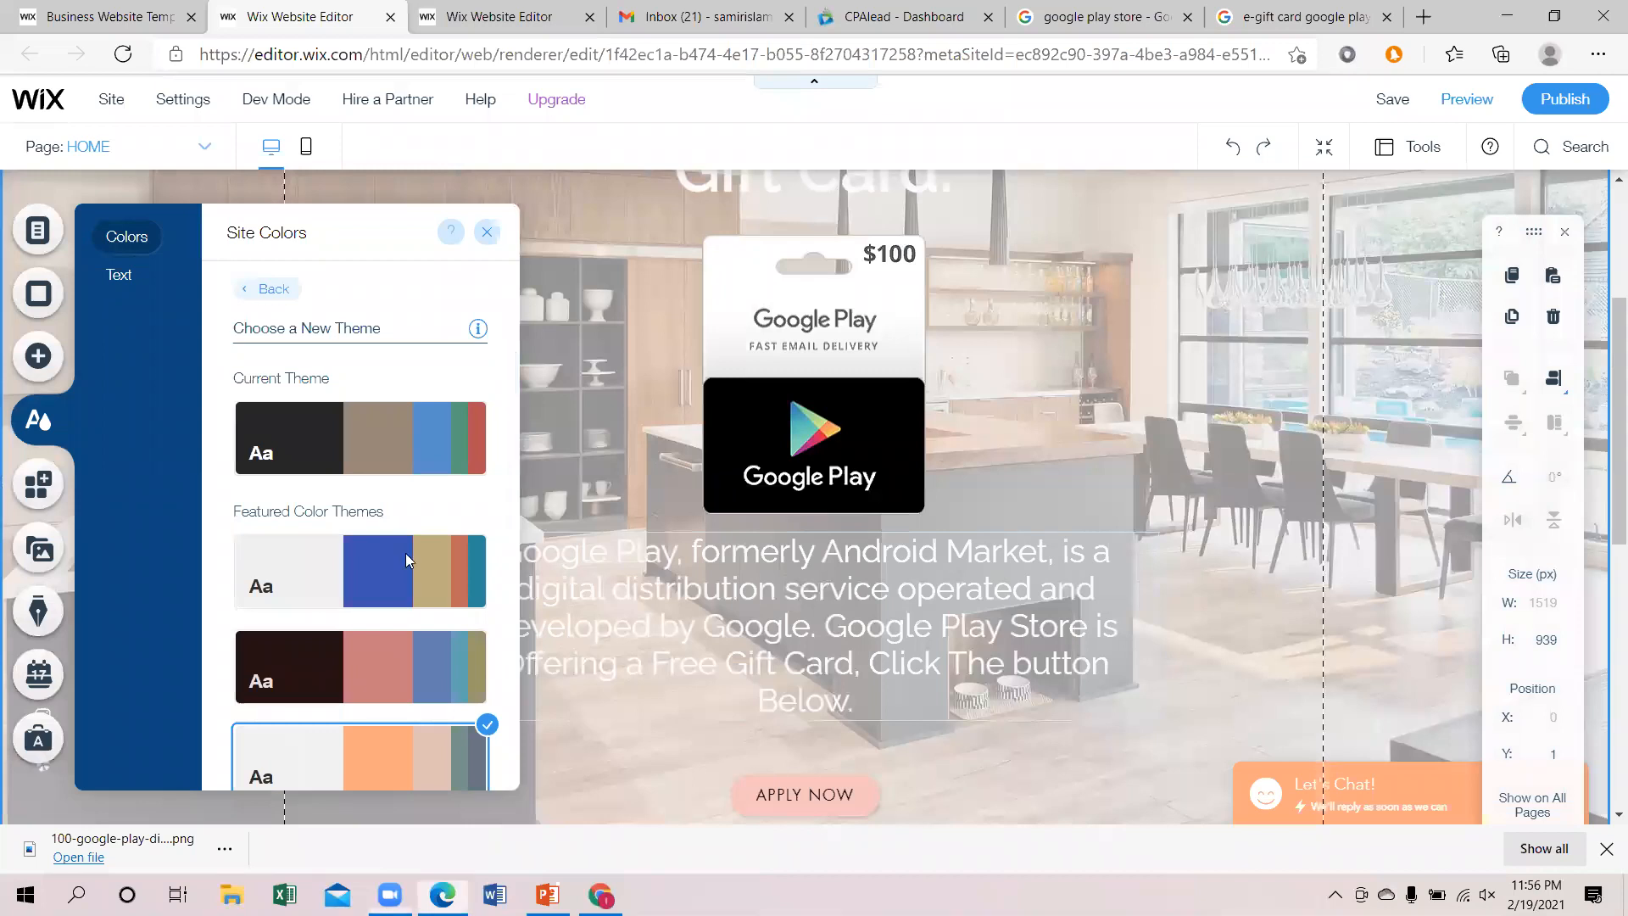
left_click(355, 426)
mouse_move(473, 334)
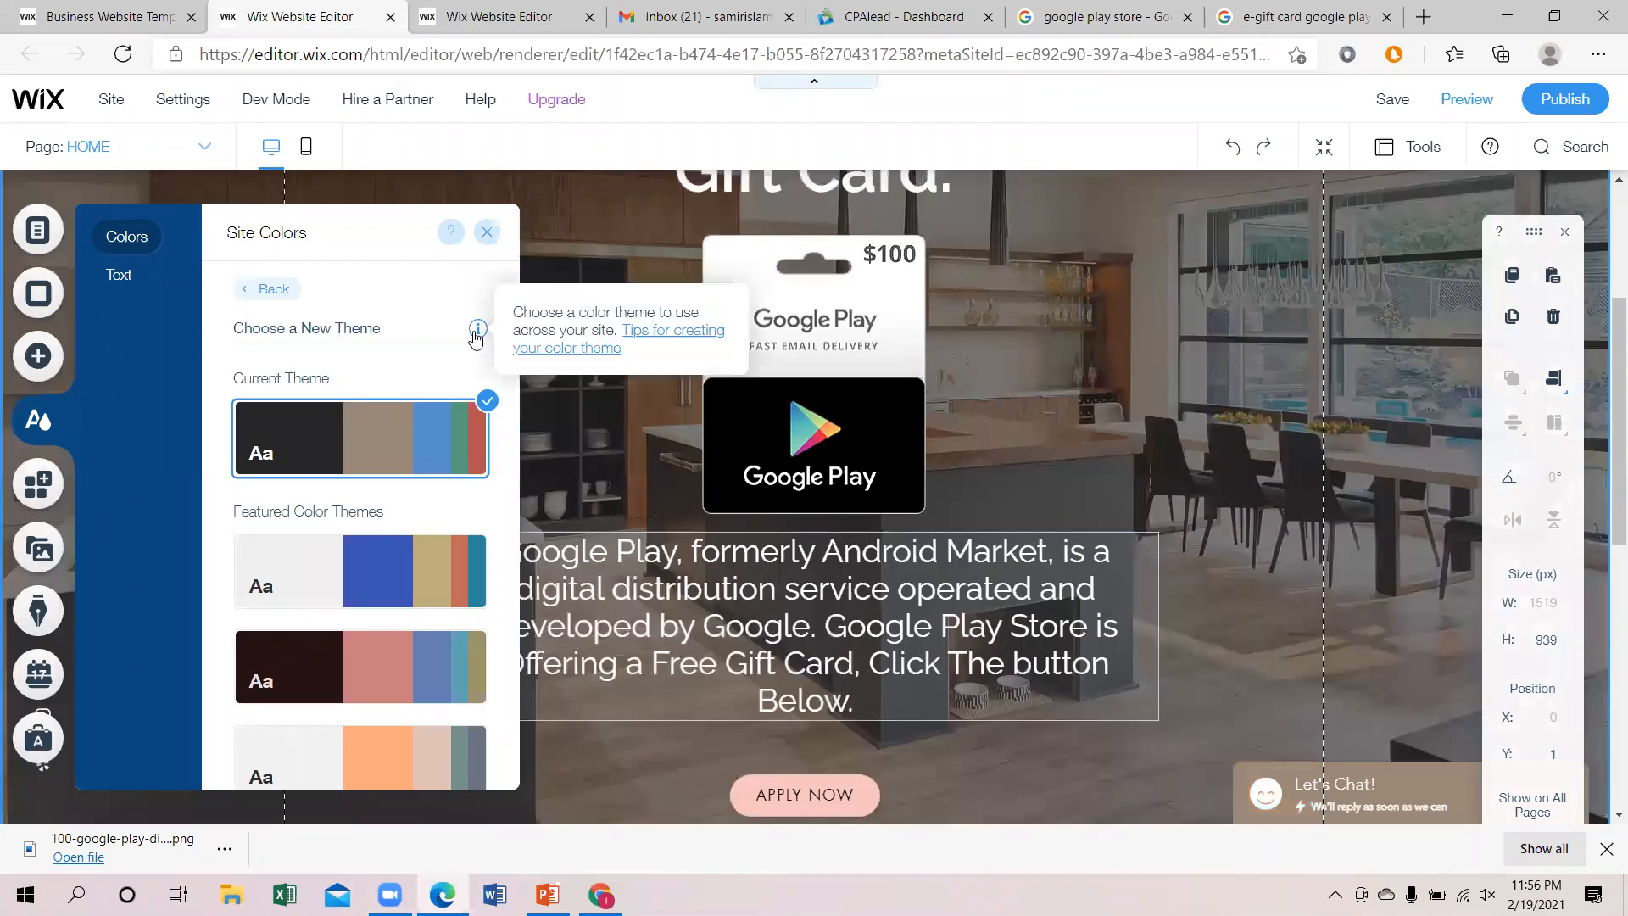
left_click(487, 233)
scroll(356, 500, "up", 4)
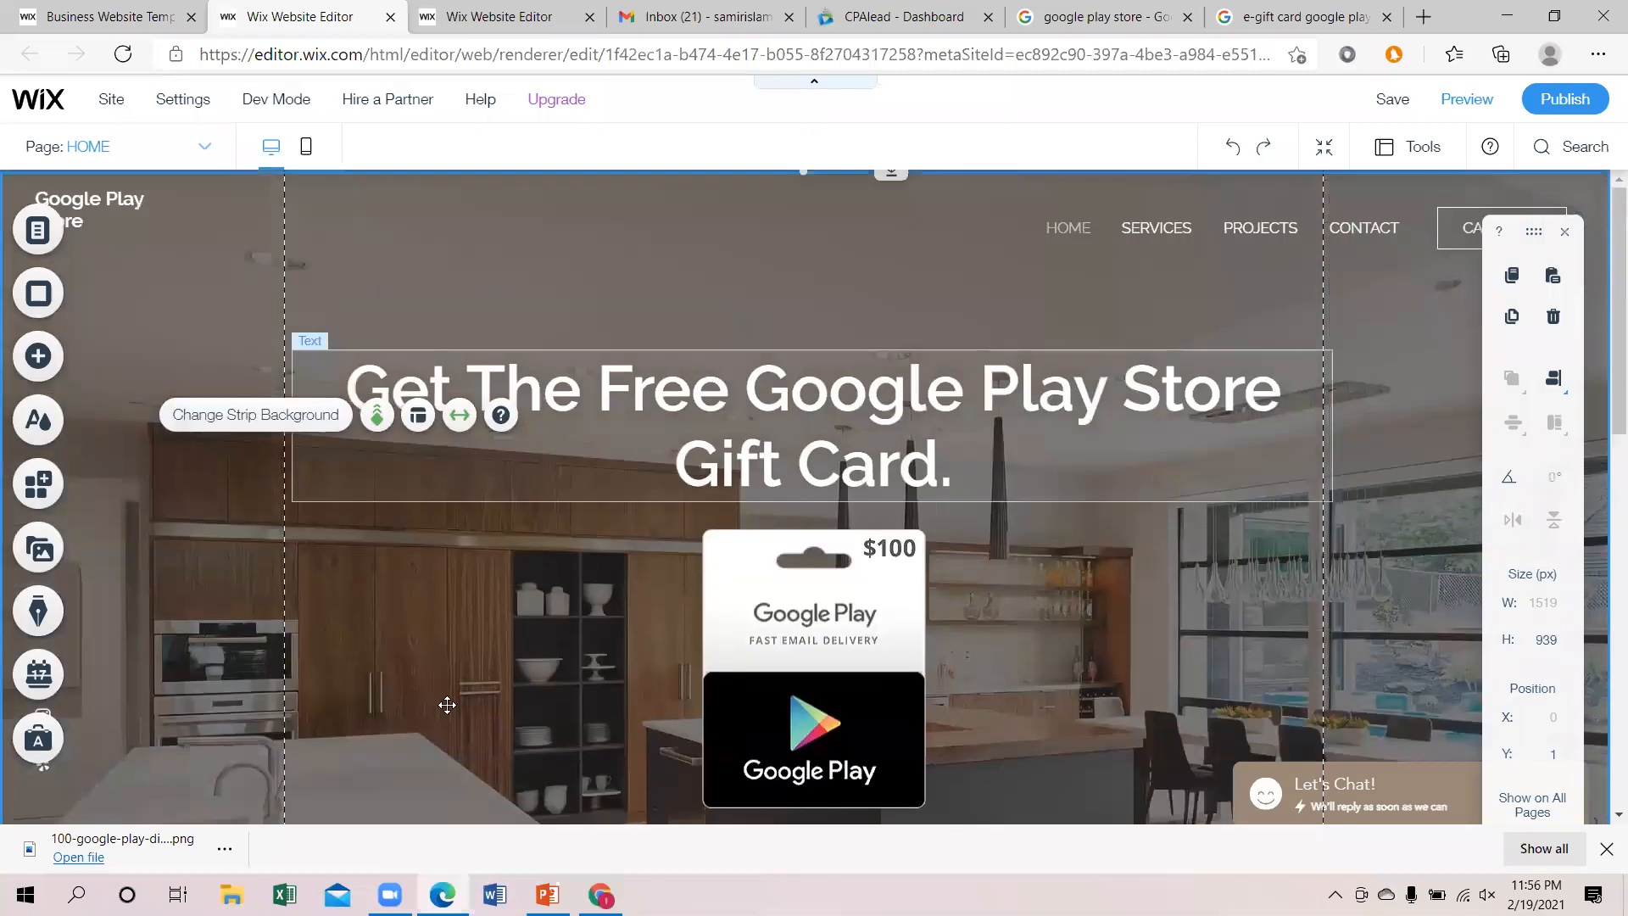
Step: Browse the Tools options, then switch to Zoom Out to see the hero and Contact Us footer
left_click(1422, 148)
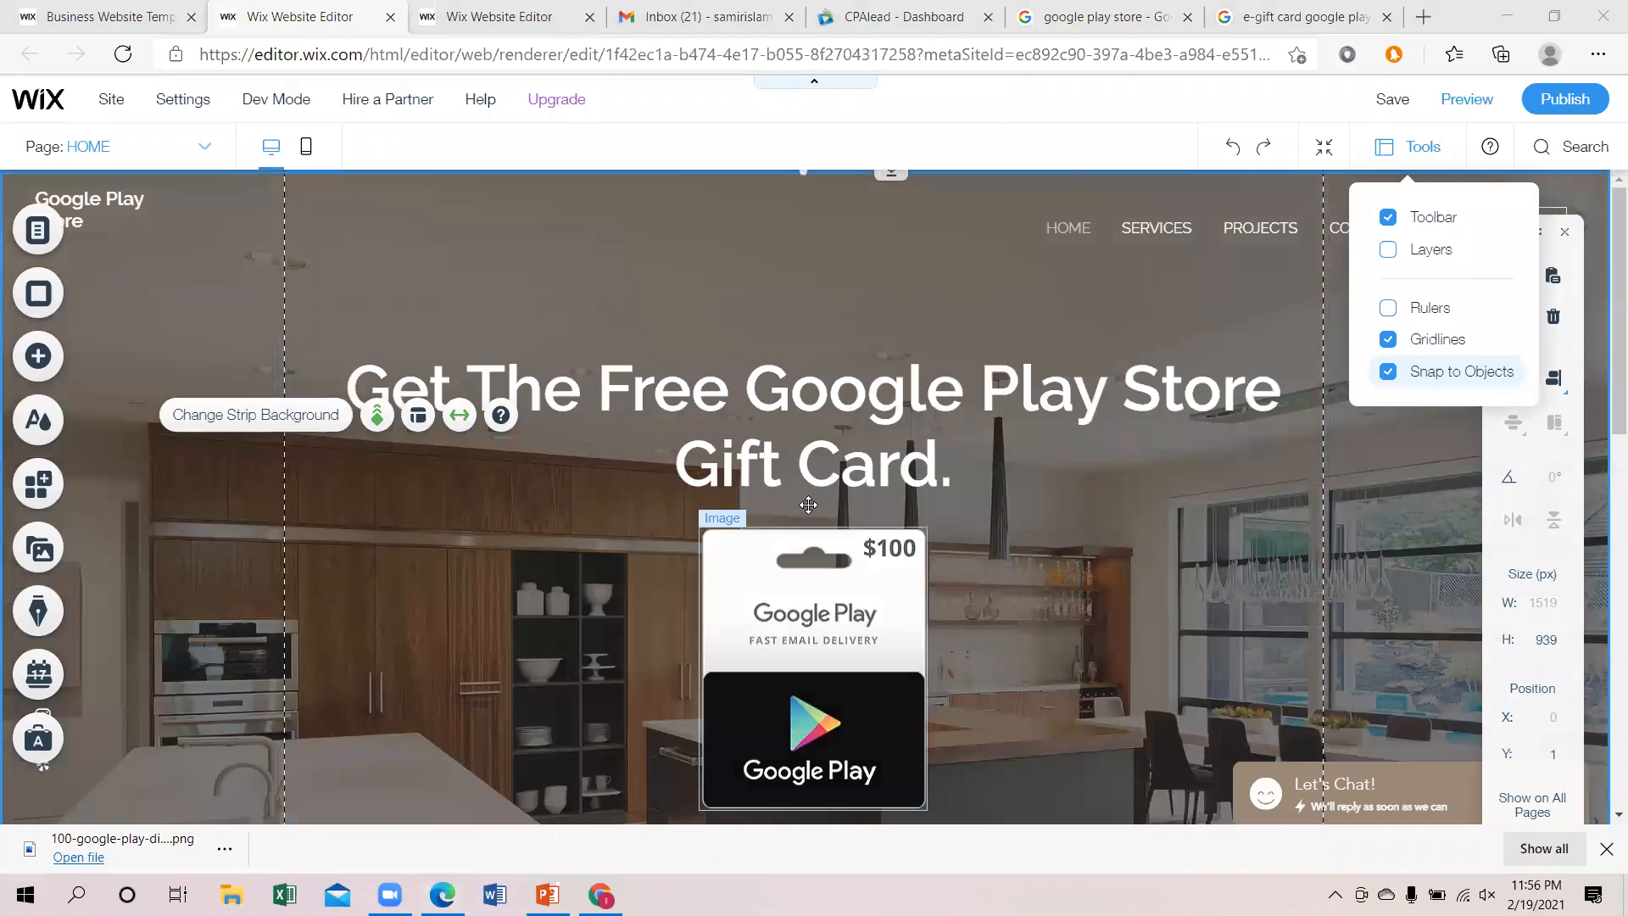
scroll(594, 679, "down", 4)
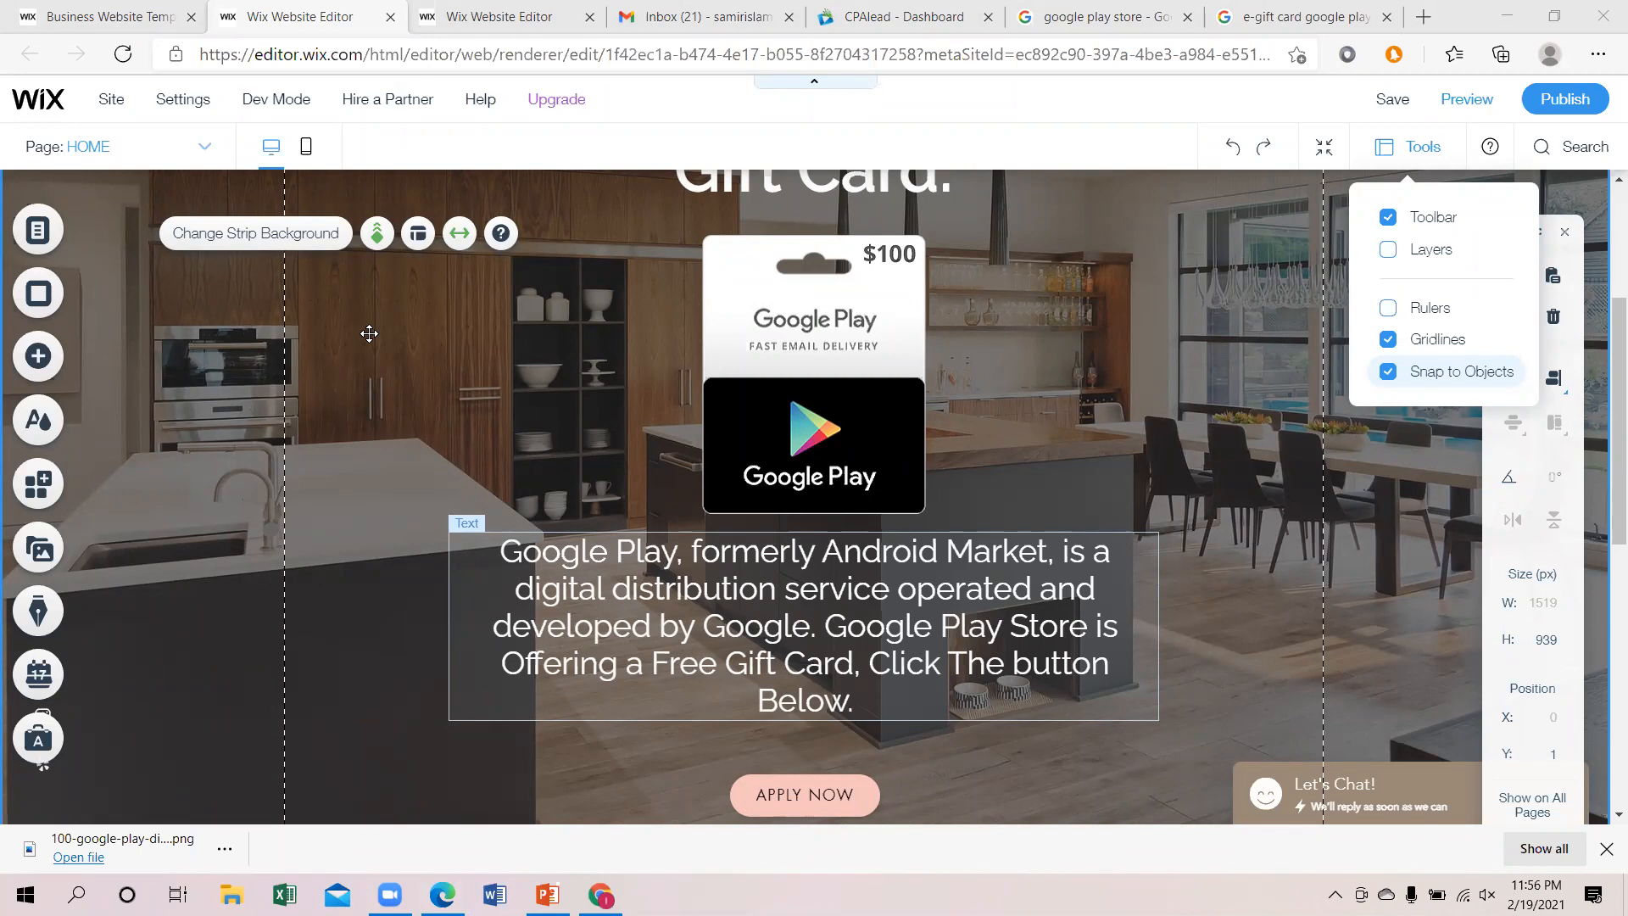
scroll(542, 594, "down", 2)
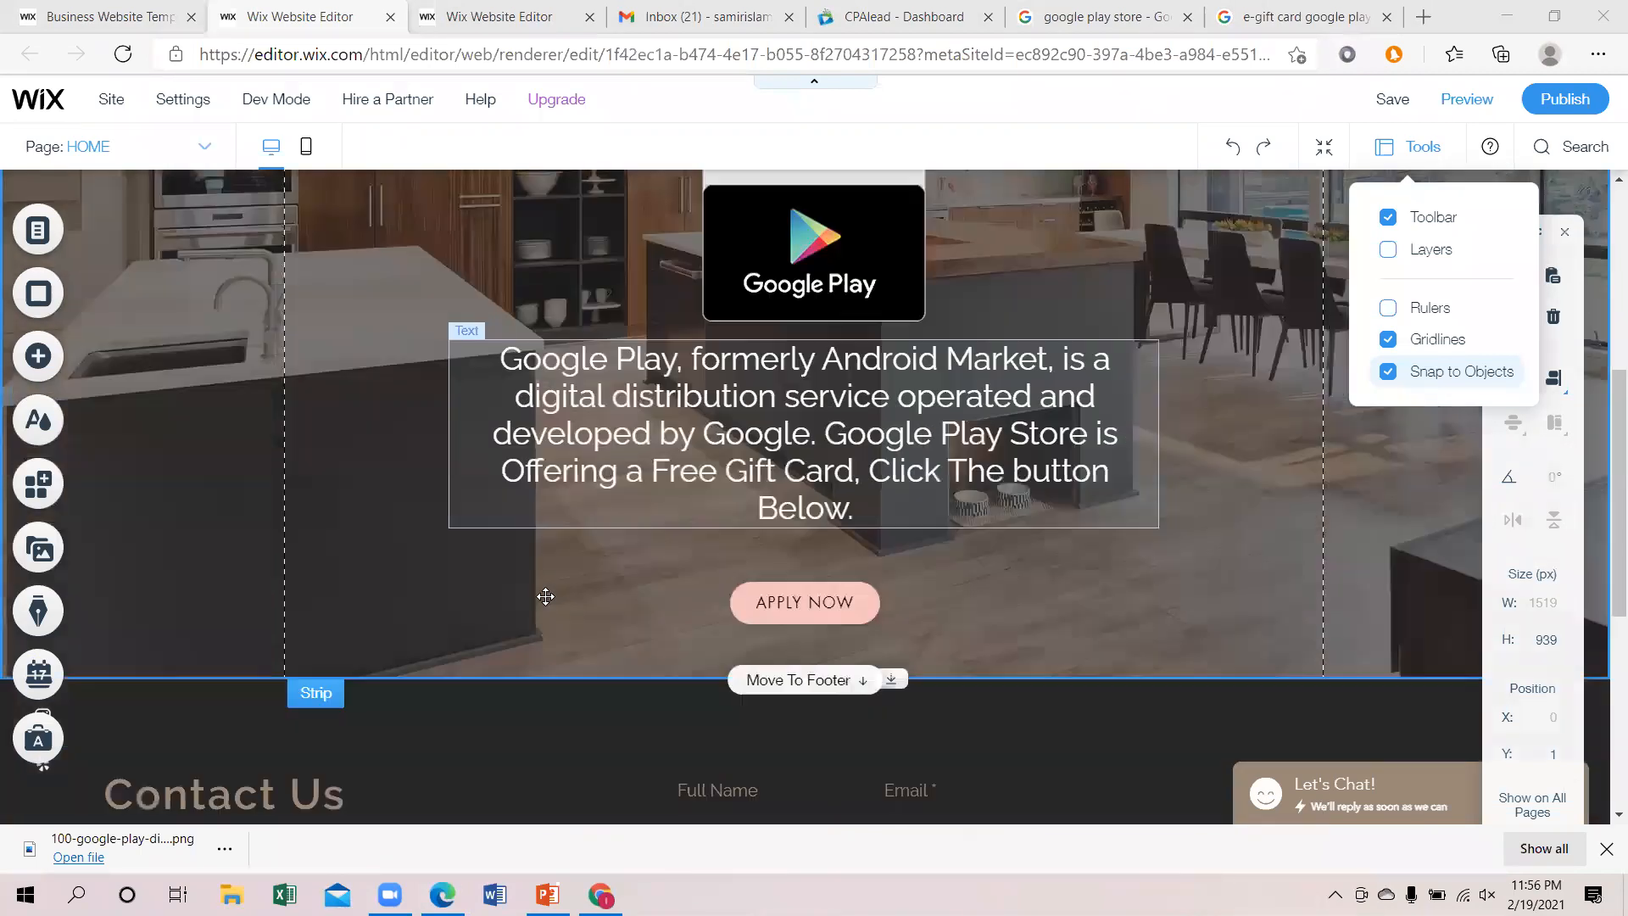
scroll(603, 636, "down", 2)
scroll(607, 639, "down", 3)
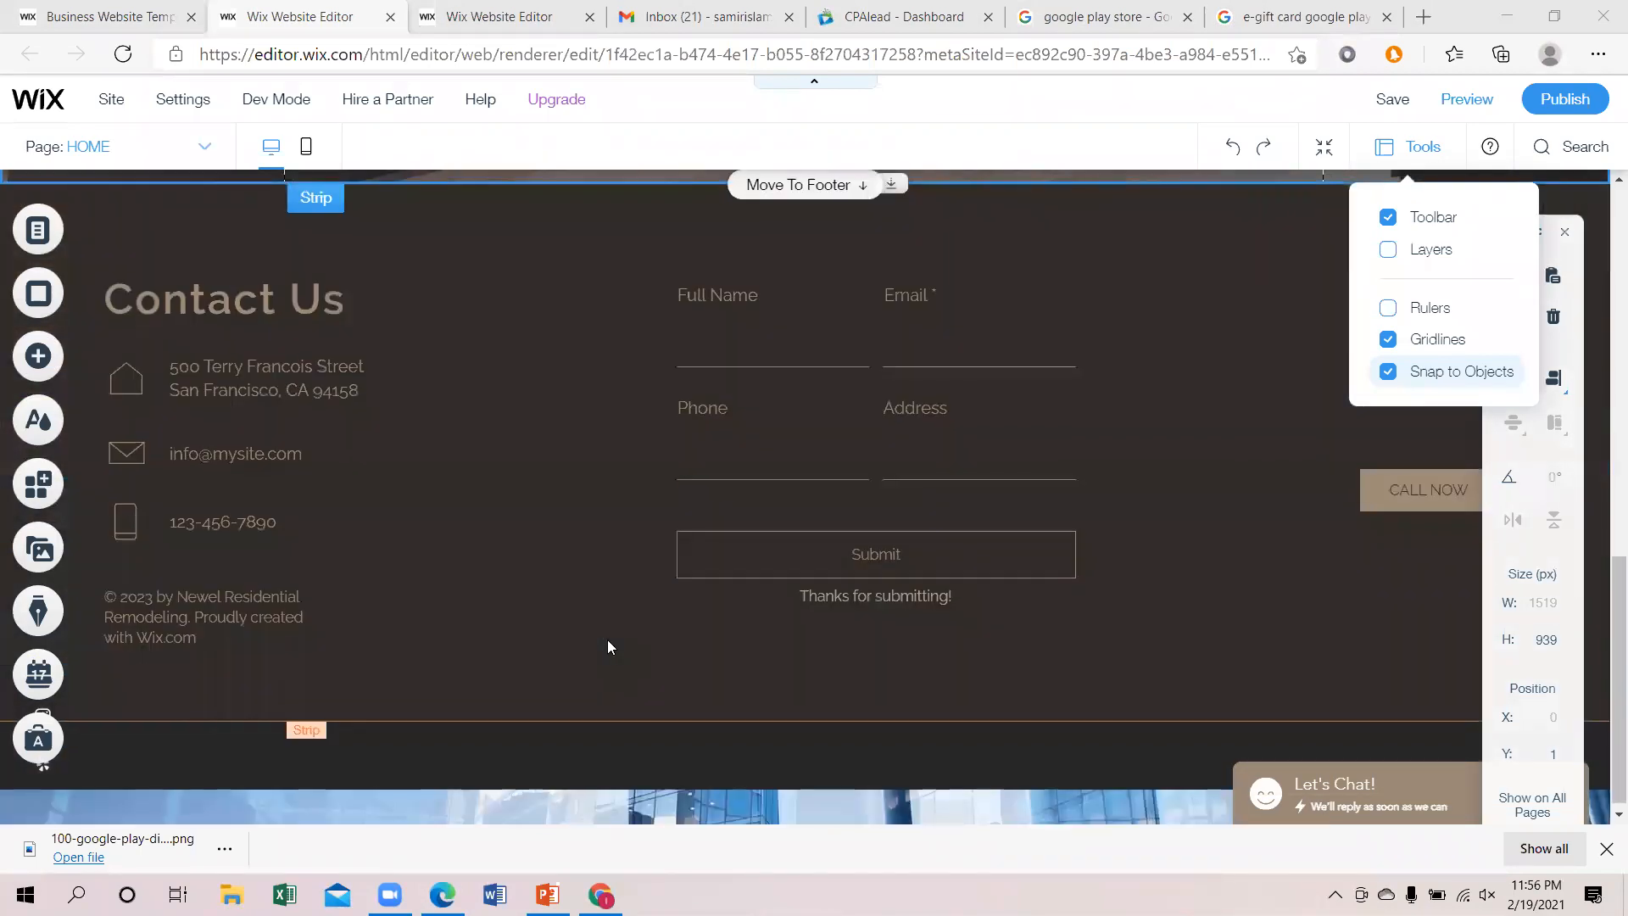
scroll(607, 639, "up", 2)
scroll(608, 639, "down", 2)
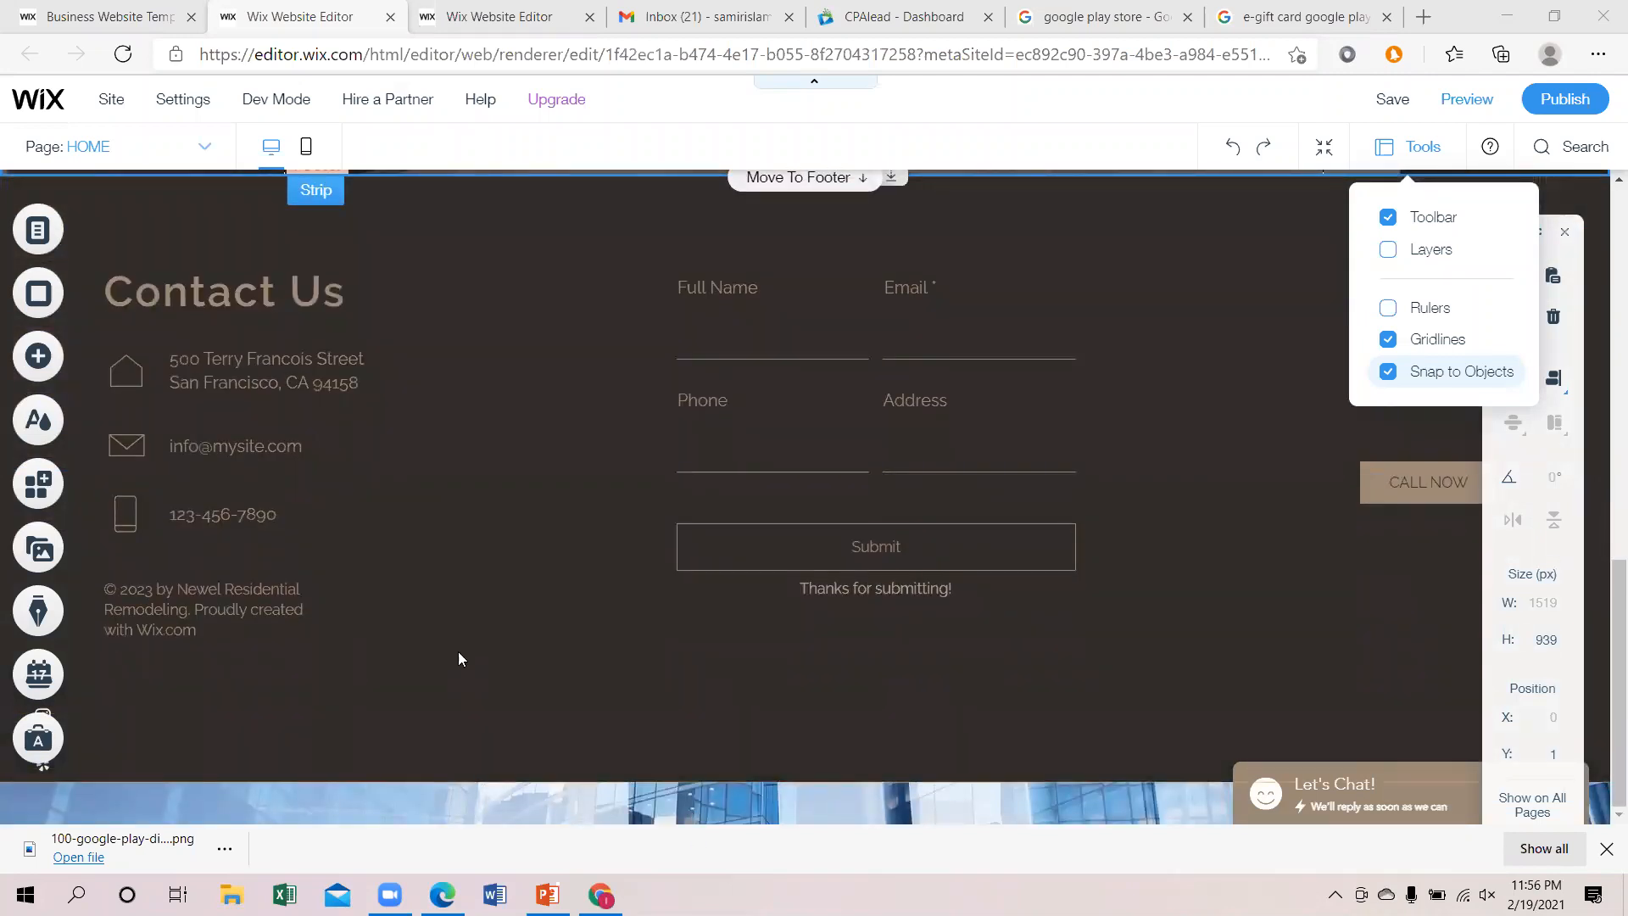
scroll(458, 652, "up", 8)
left_click(176, 491)
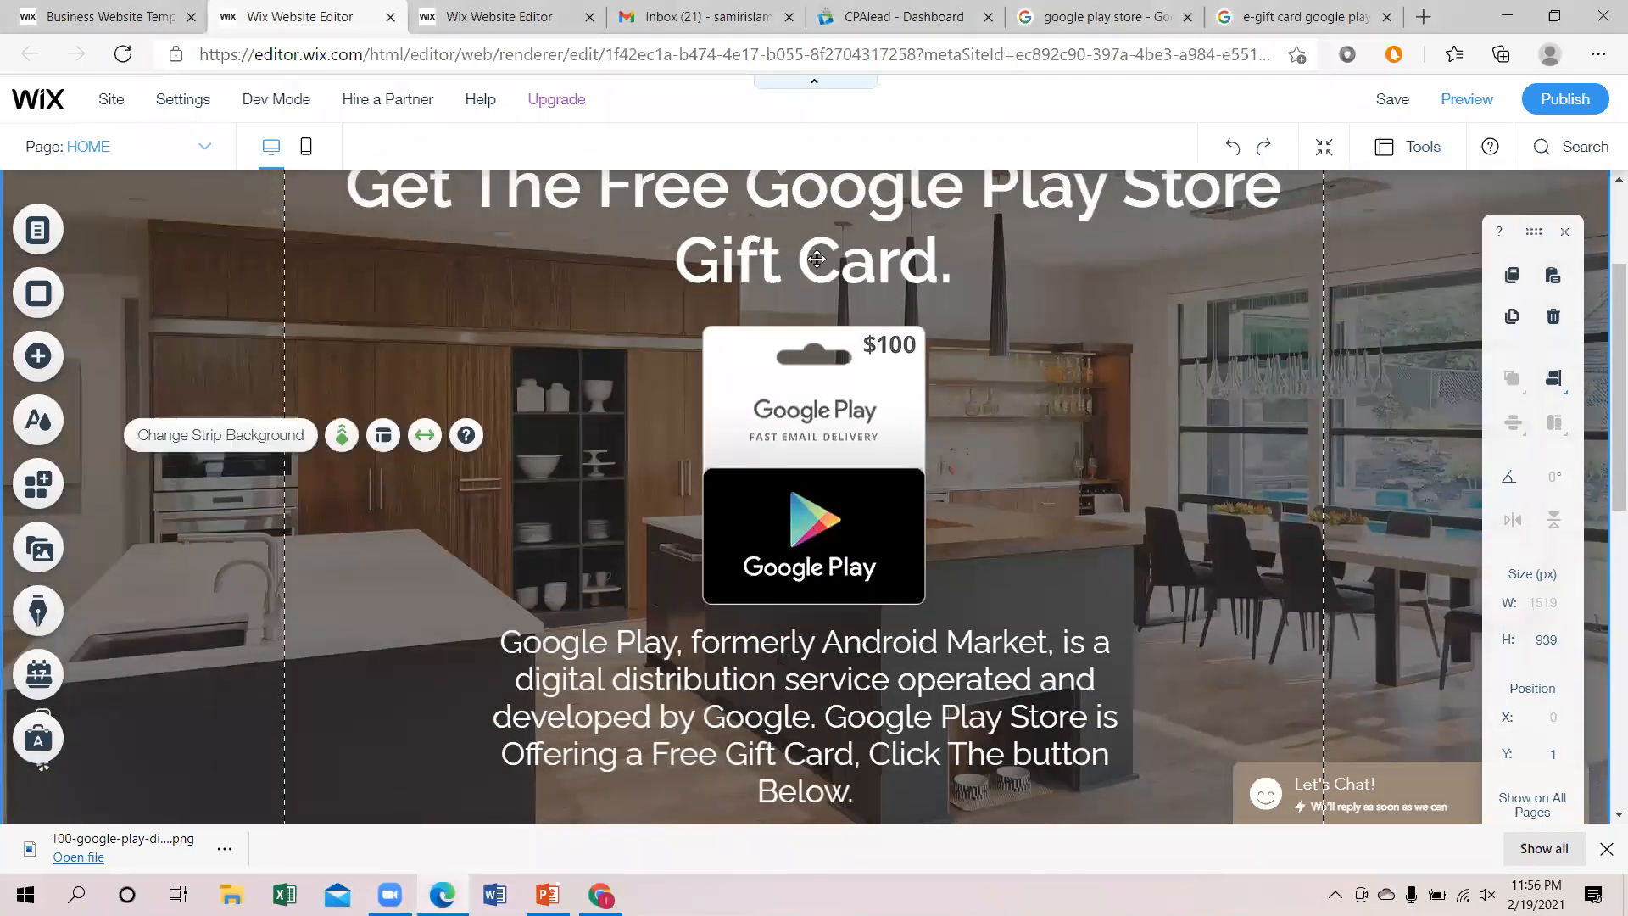
left_click(1326, 155)
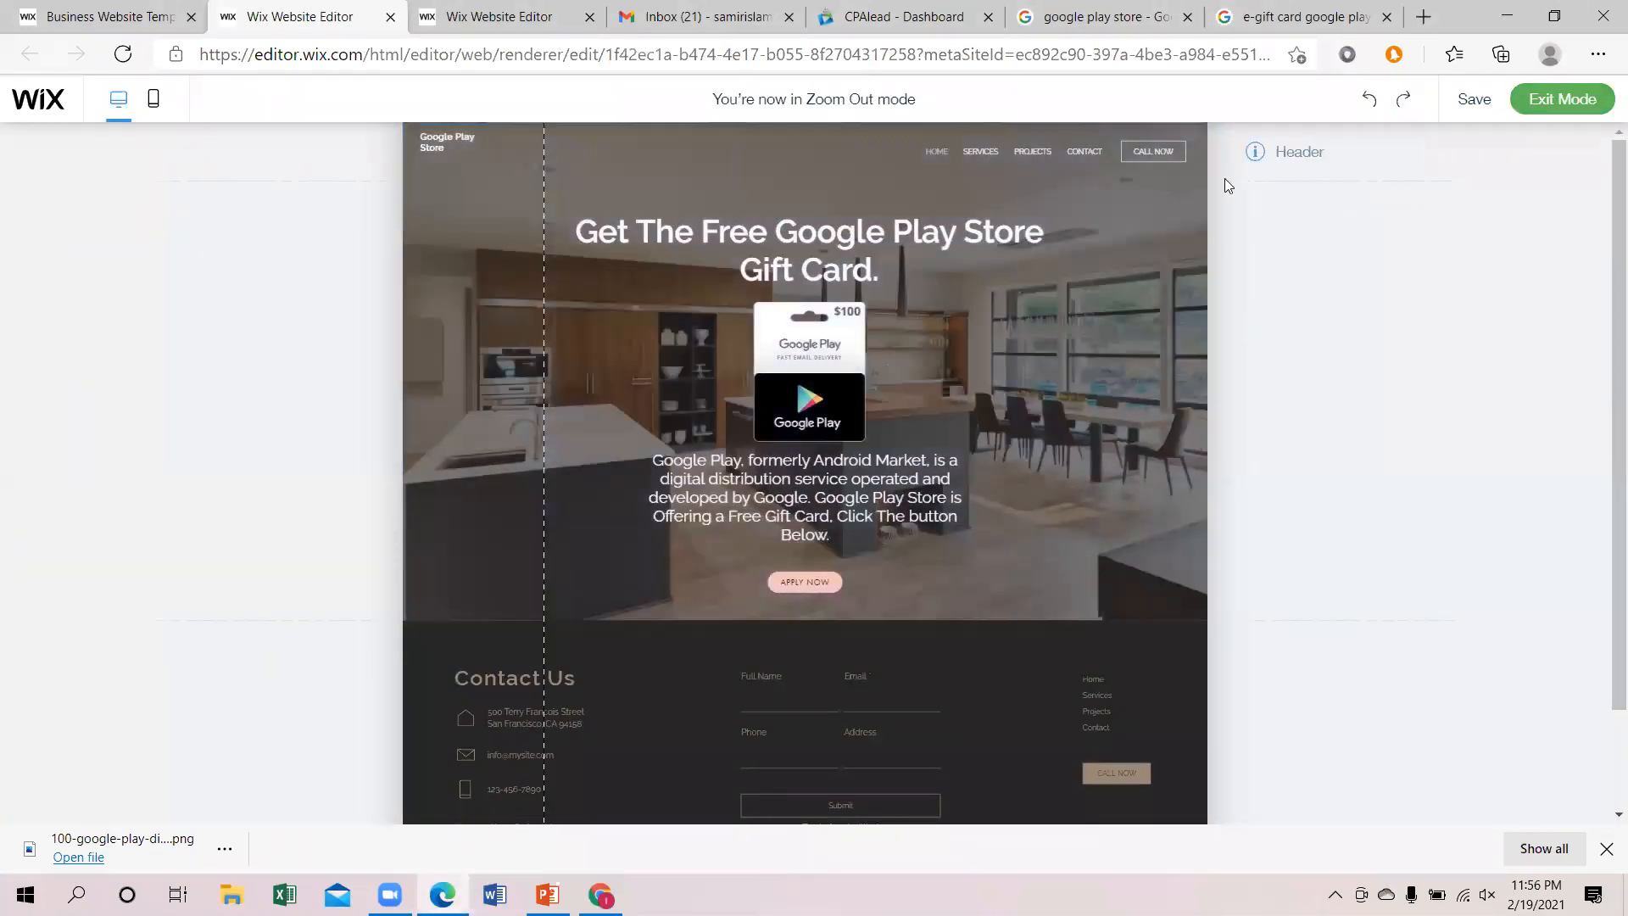
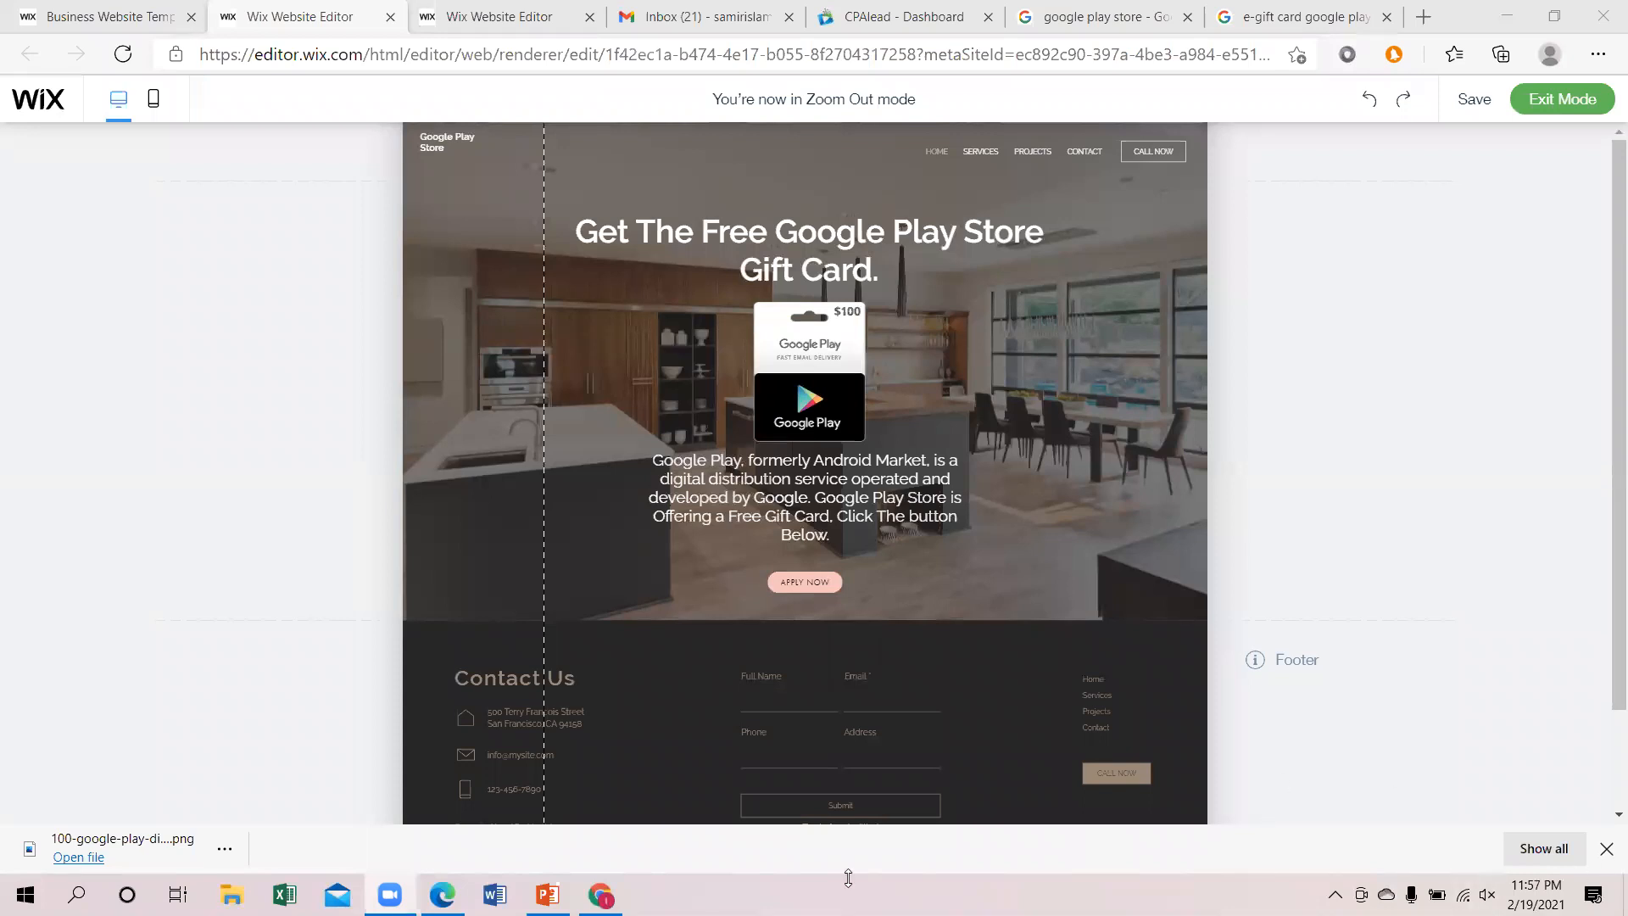
Step: Exit Zoom Out mode to return to full-size editing of the gift card page
mouse_move(965, 341)
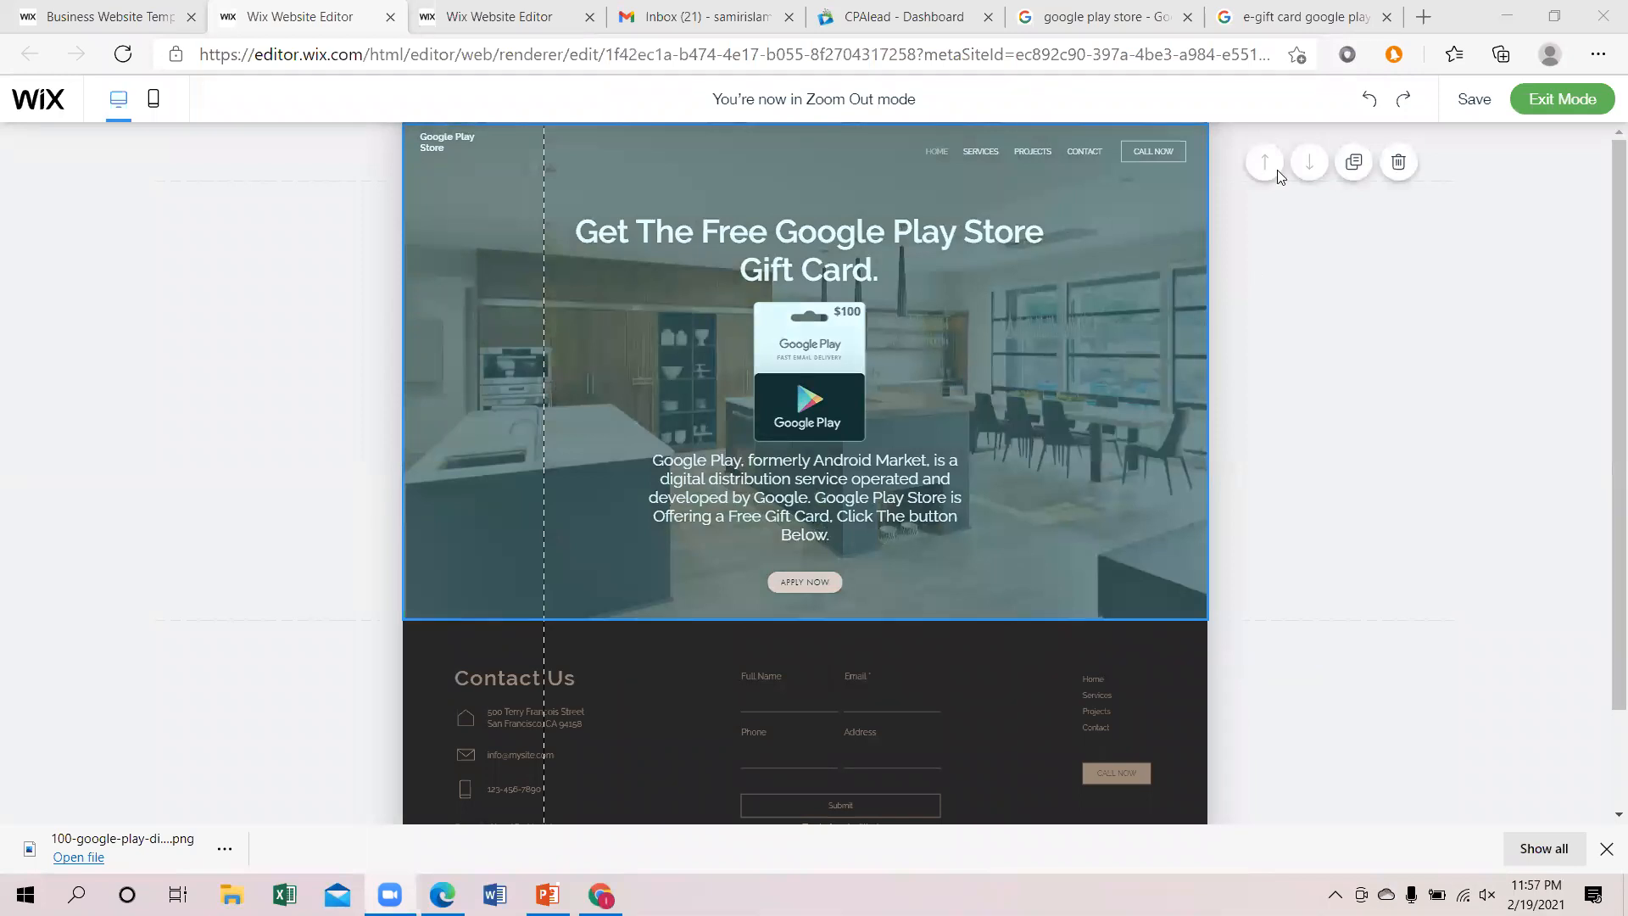
left_click(1562, 98)
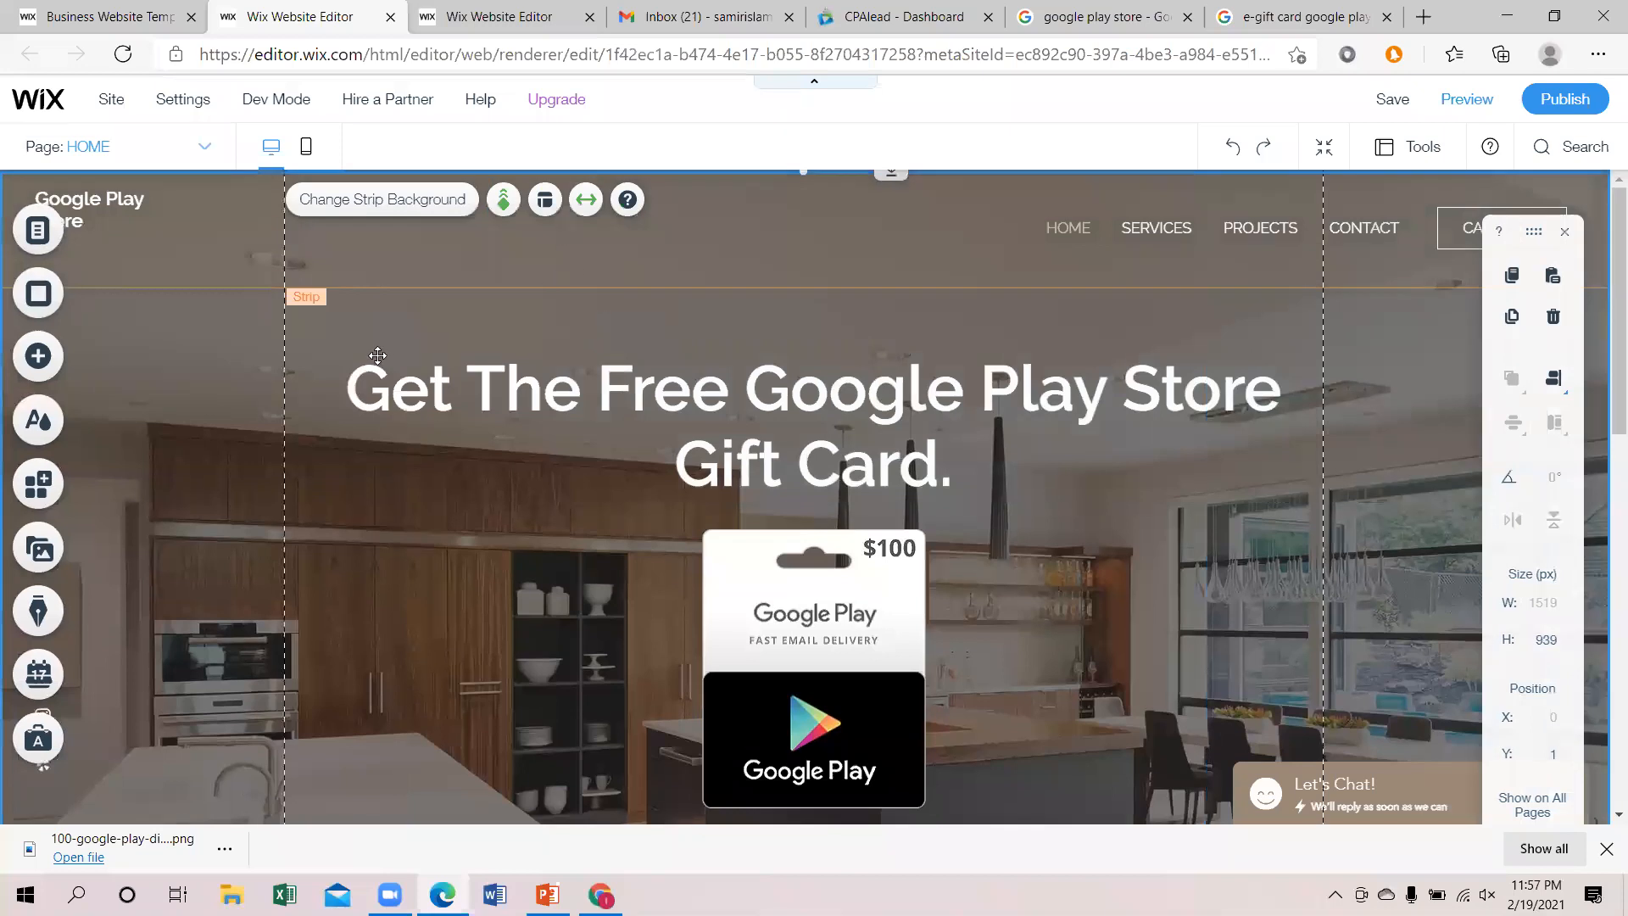
Step: Review the hero and Contact Us footer, then start publishing the site
scroll(817, 543, "down", 3)
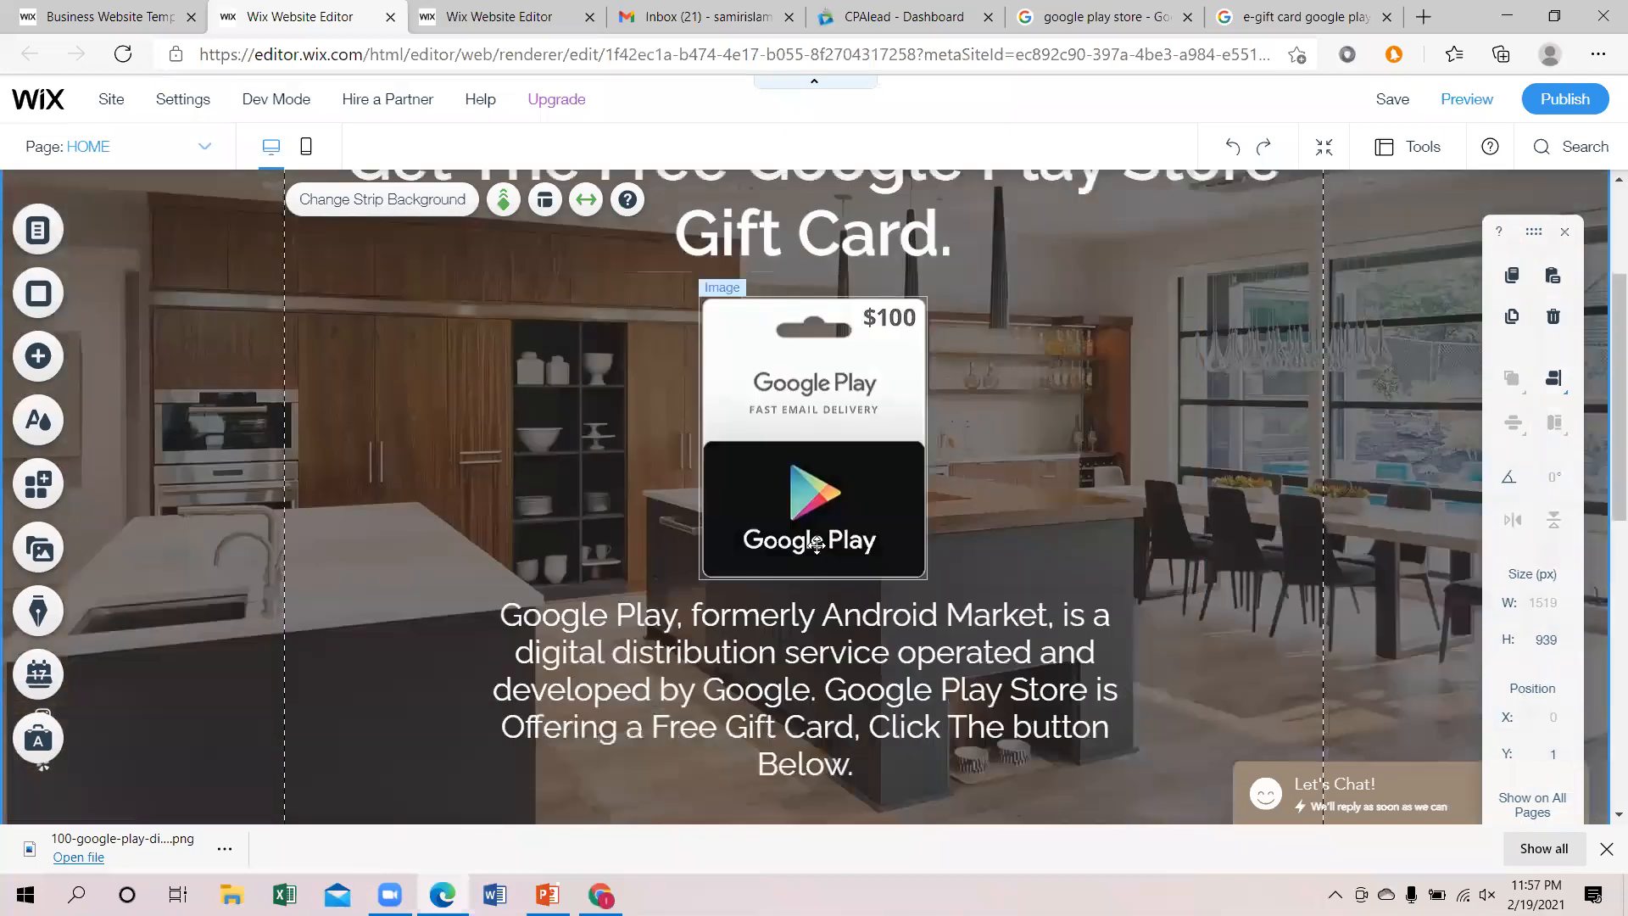
scroll(816, 543, "down", 8)
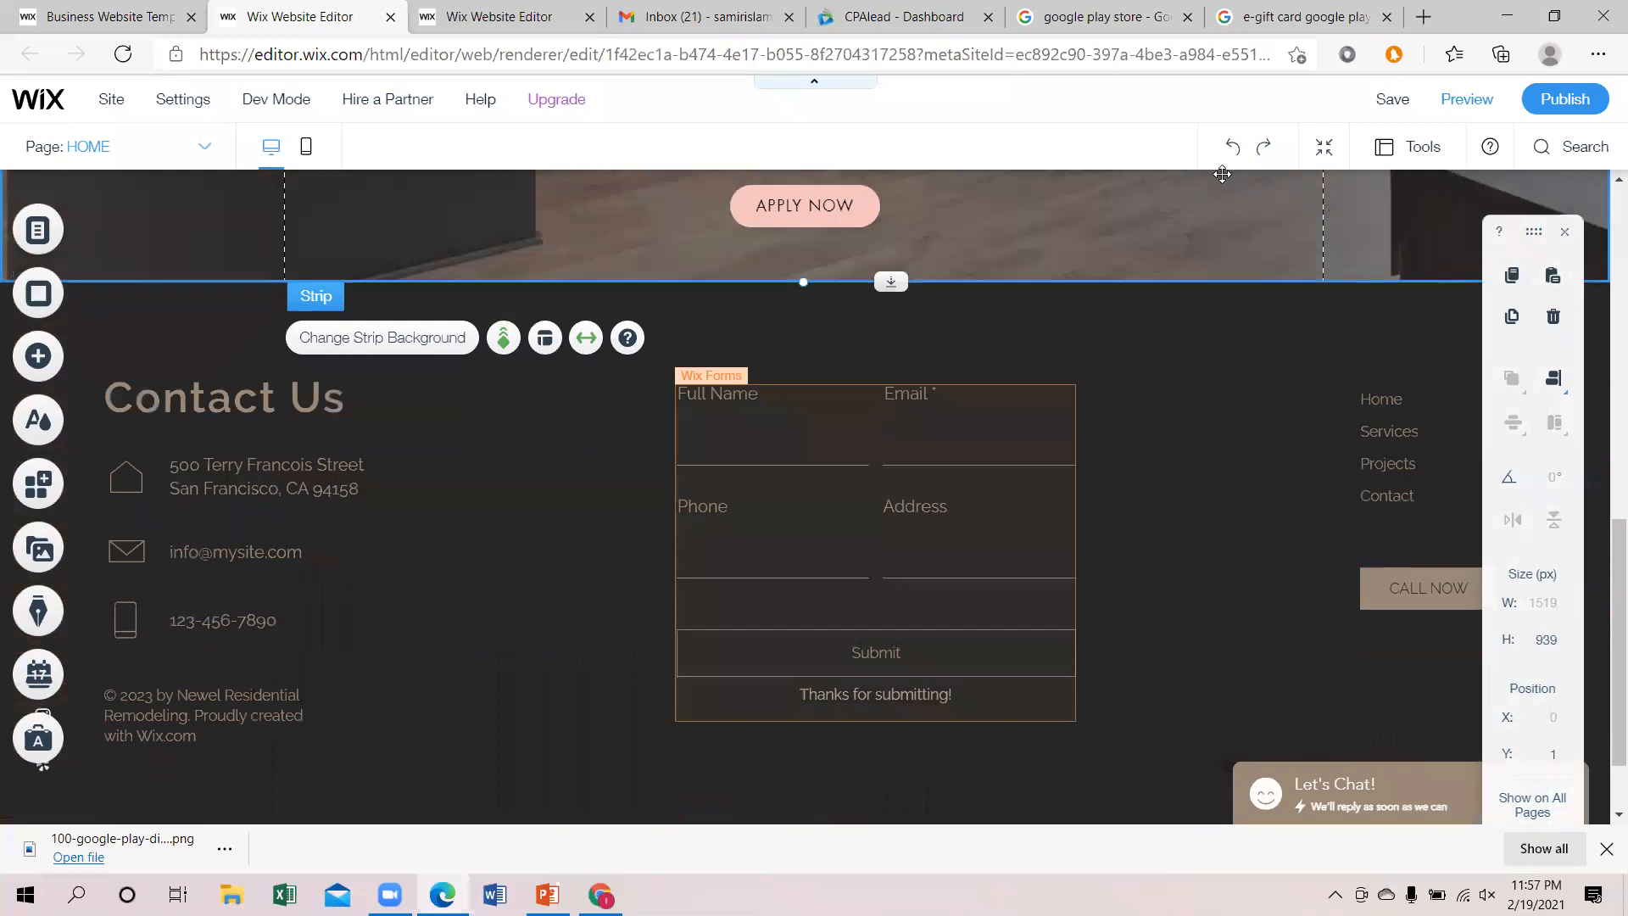
left_click(1557, 99)
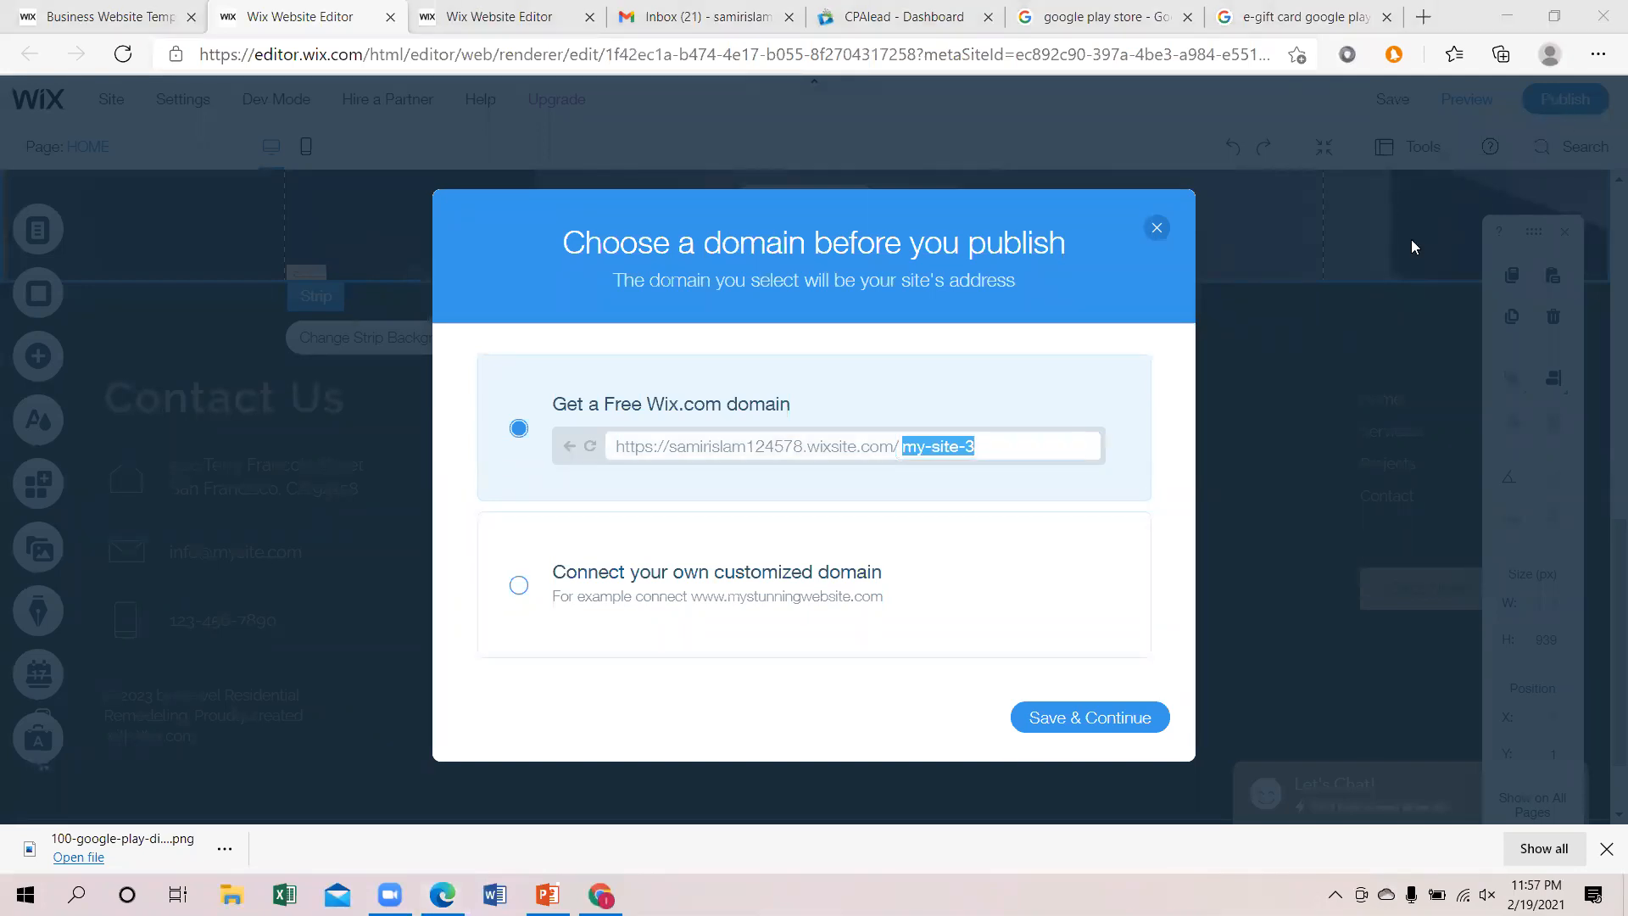
Step: Keep the free wixsite.com domain, rename my-site-3 to googleplaystore, and save the address
left_click(803, 451)
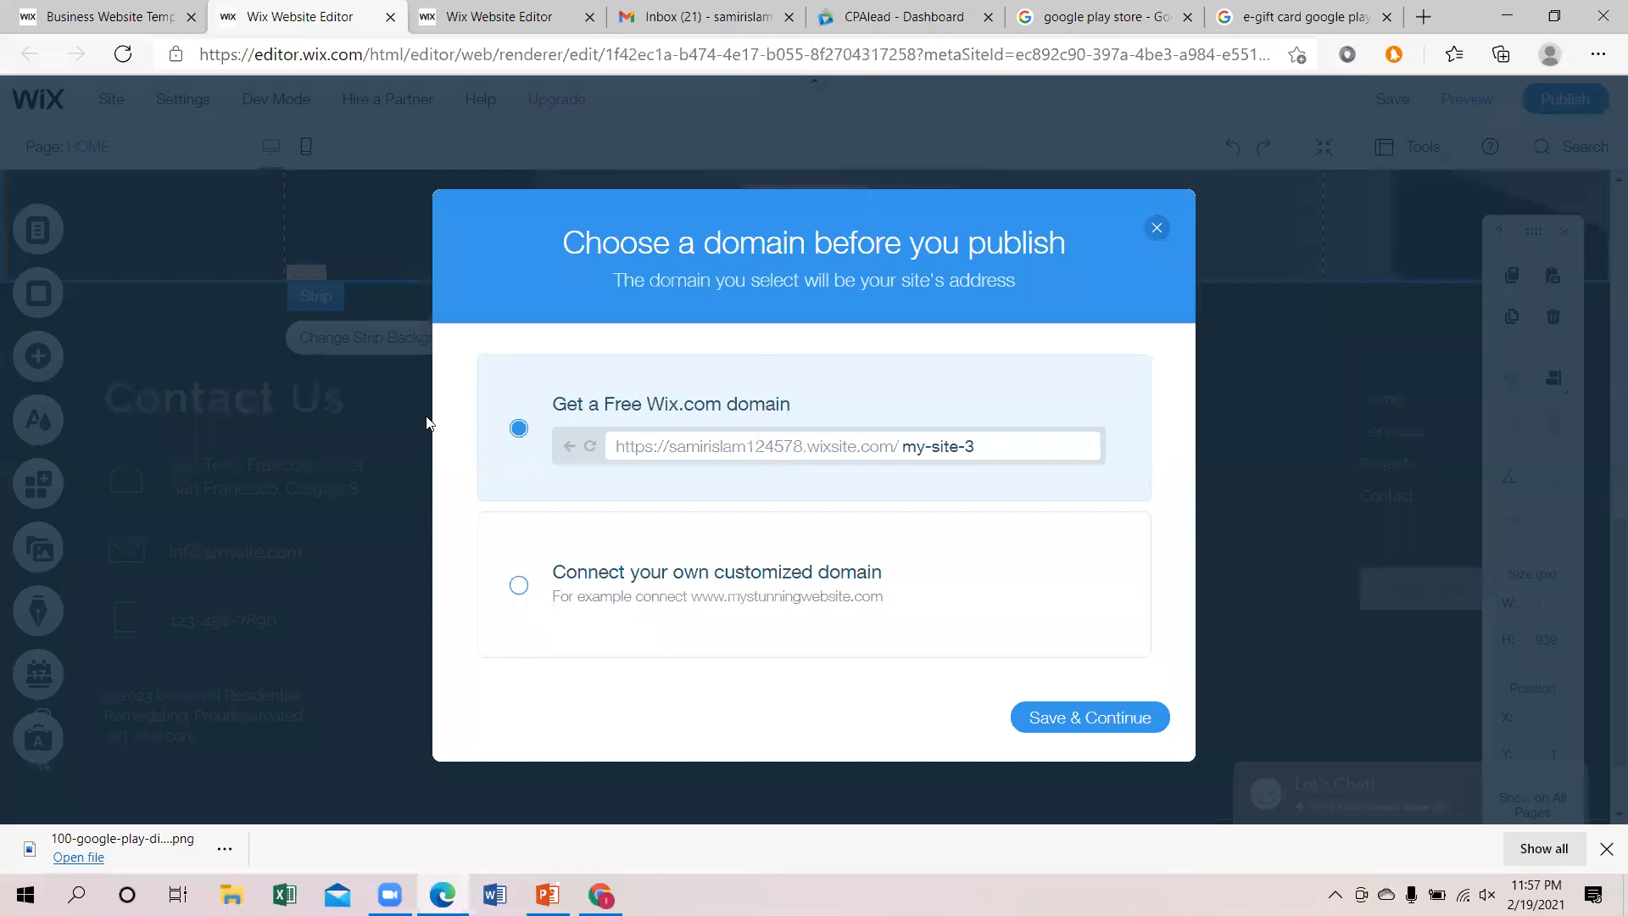
left_click(519, 585)
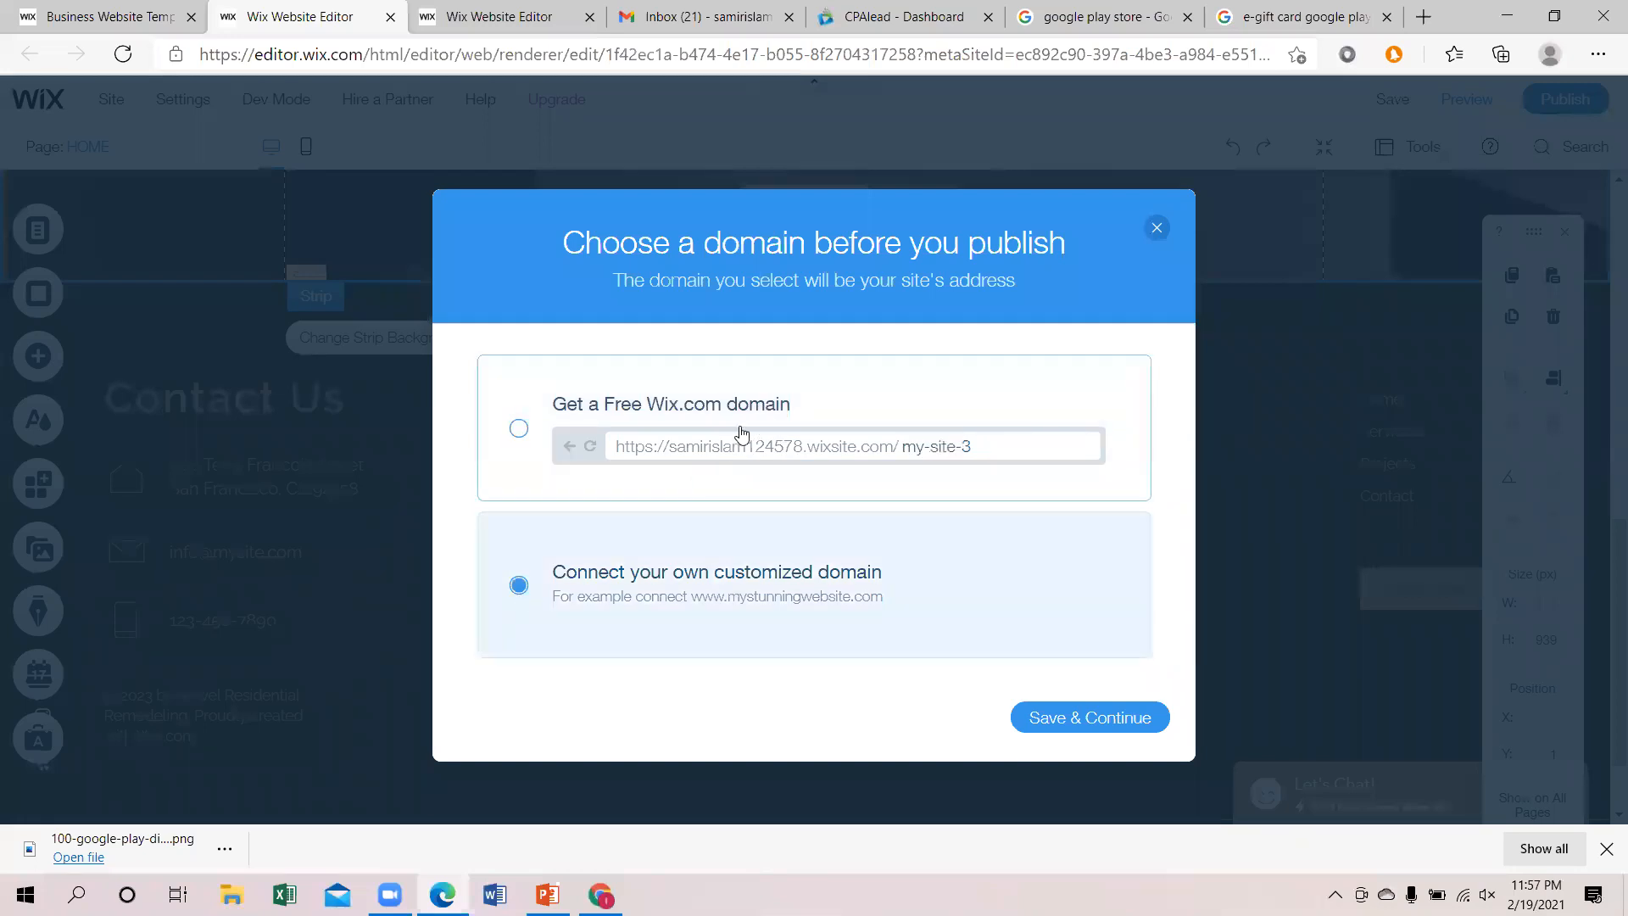
left_click(742, 434)
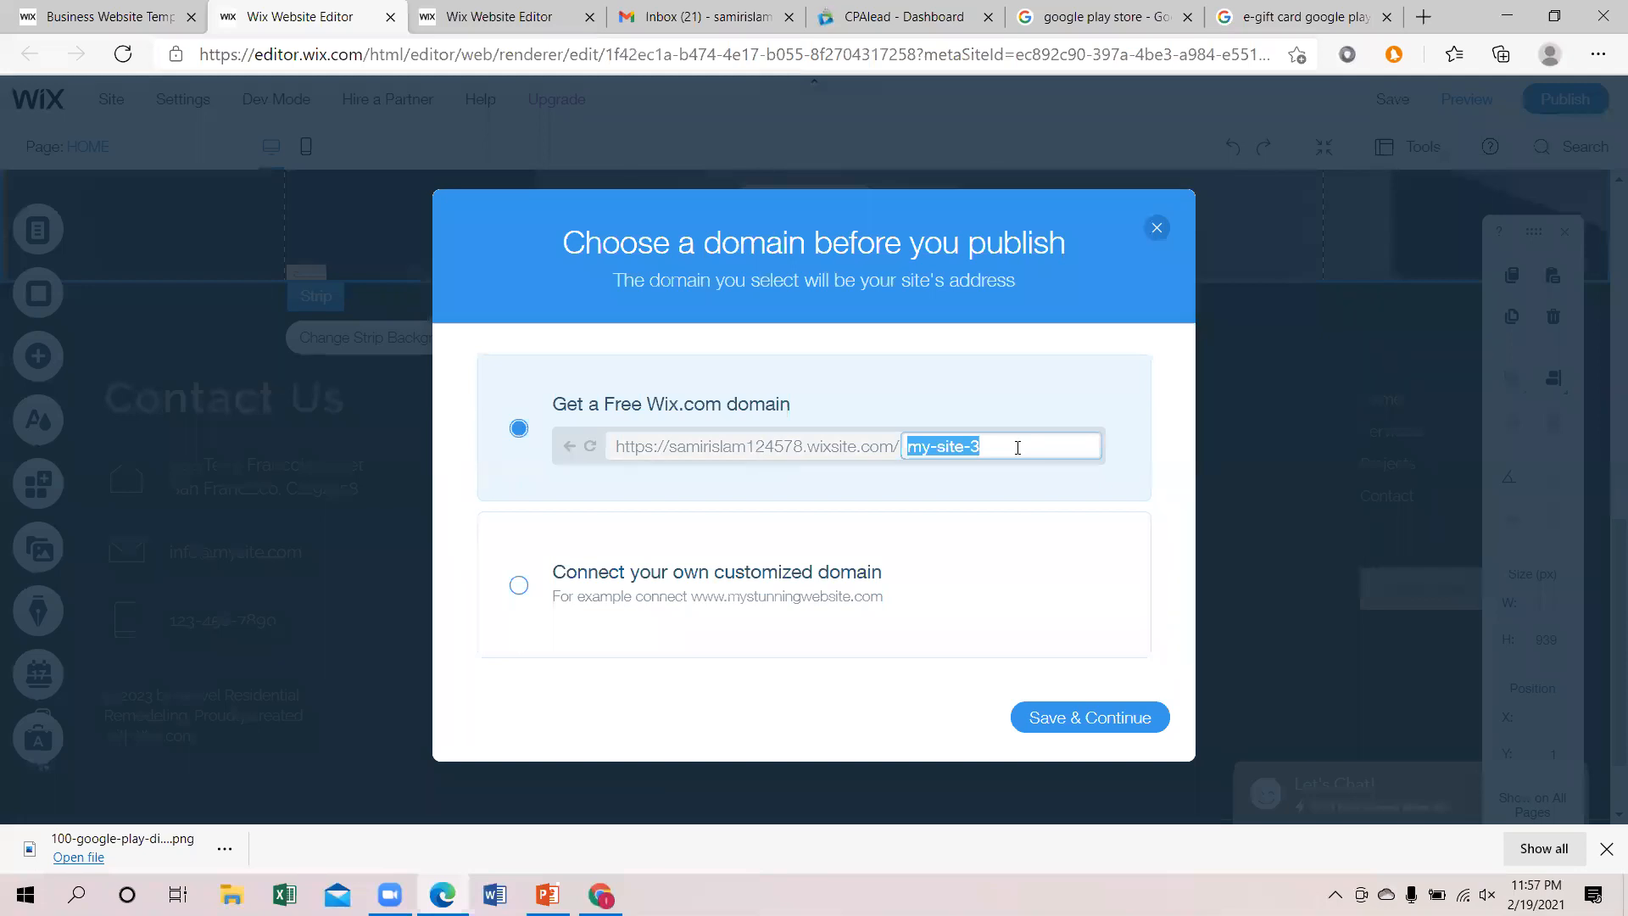
type("aystore")
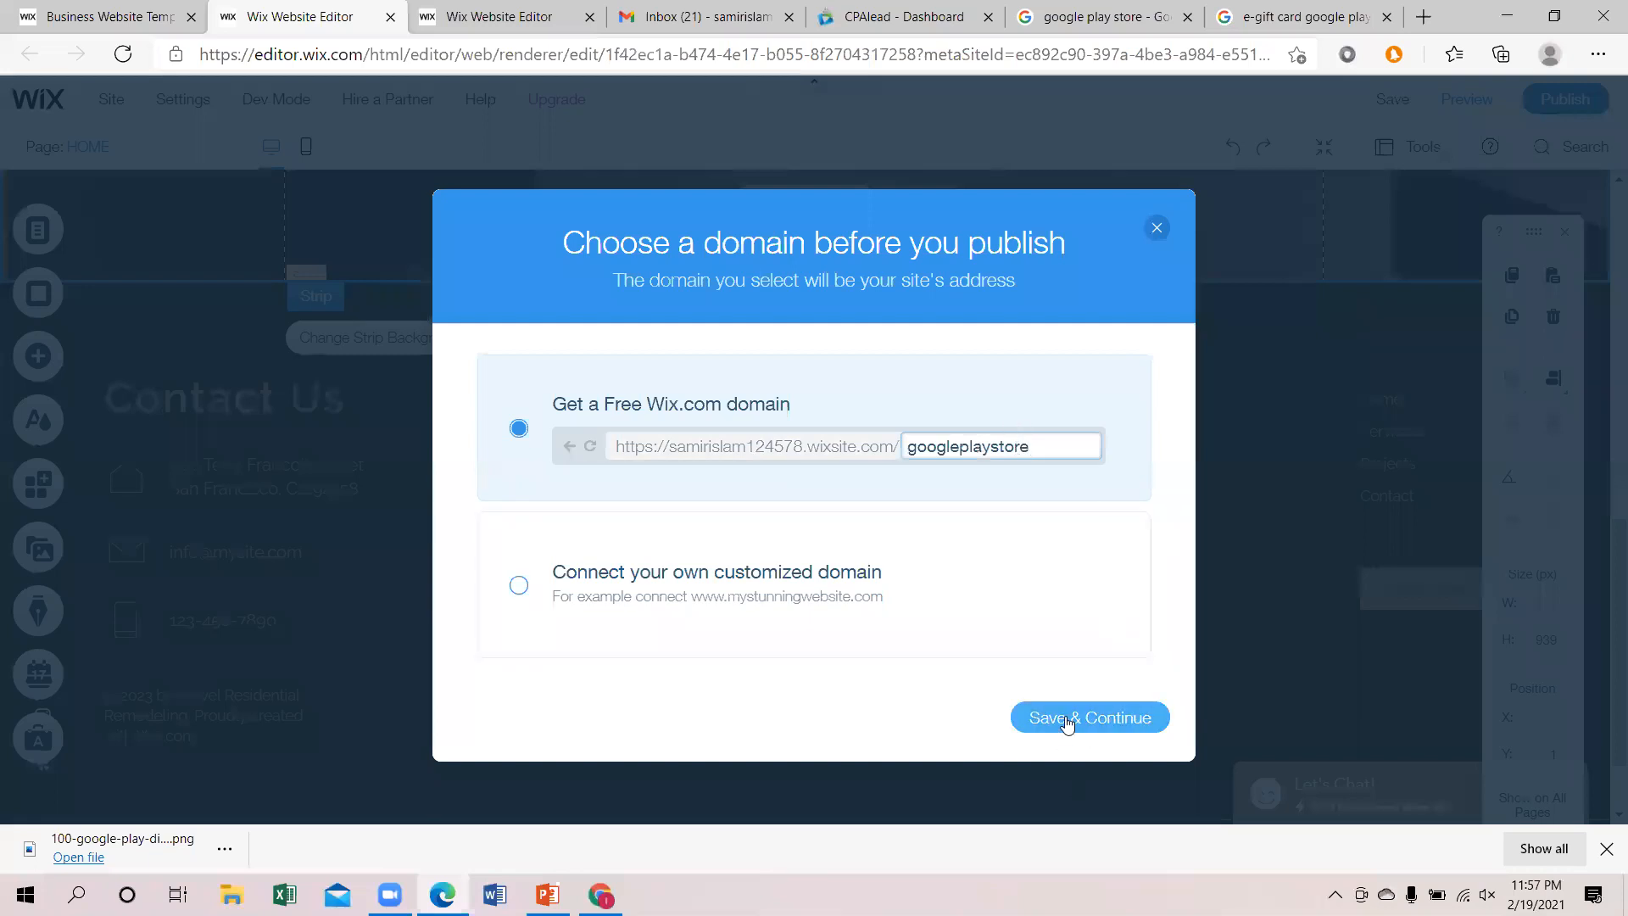
left_click(1062, 719)
scroll(1104, 714, "up", 7)
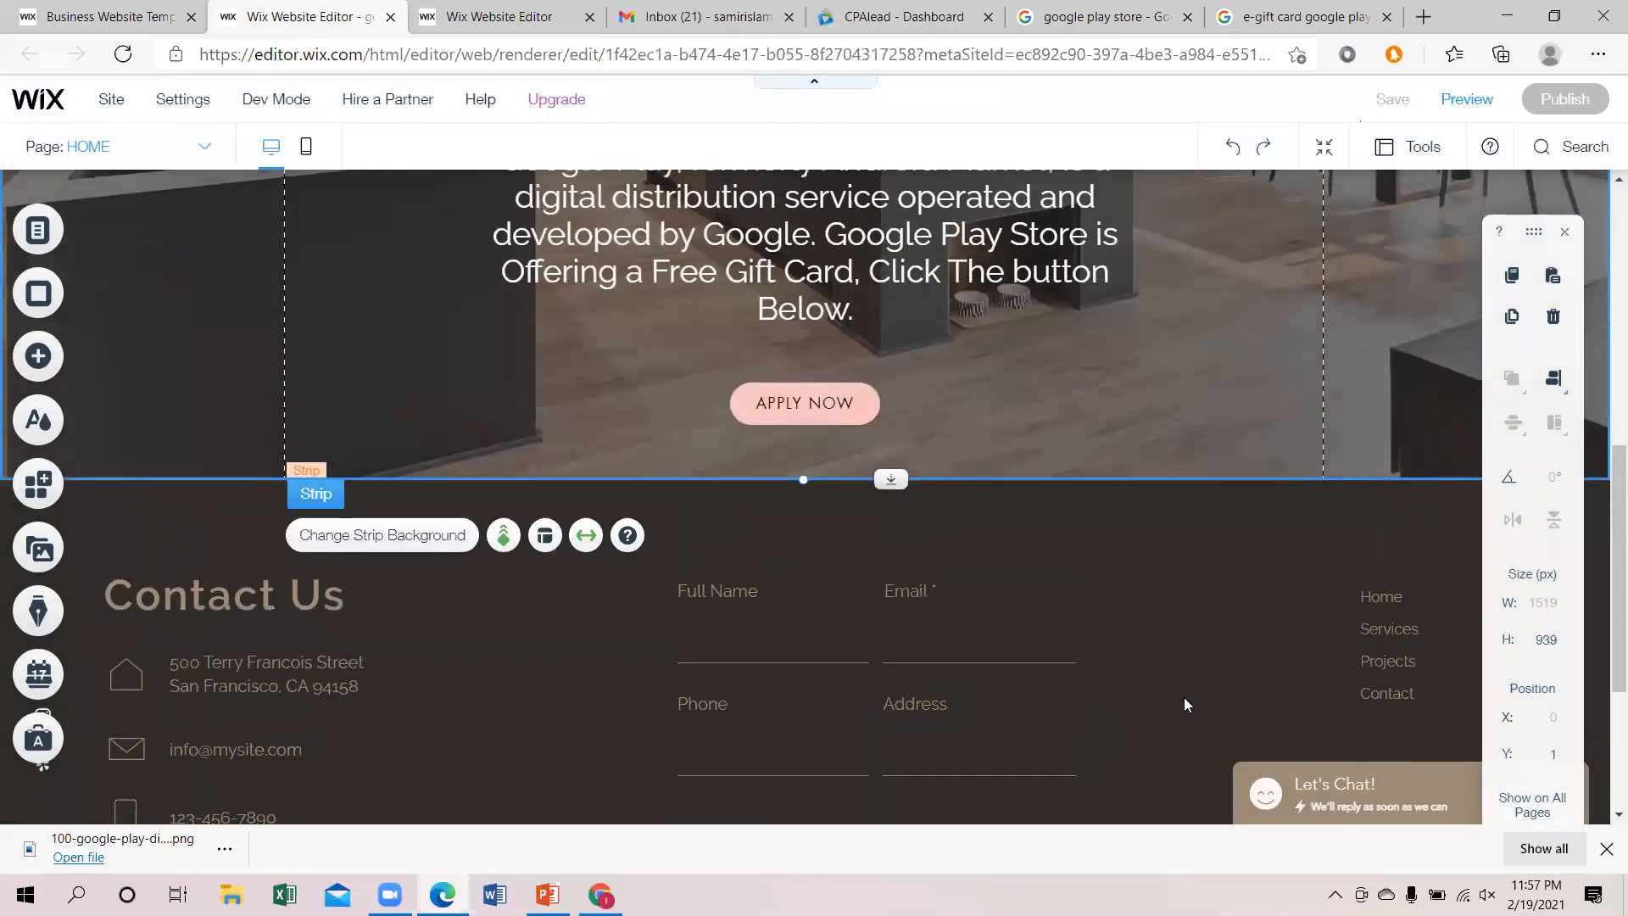
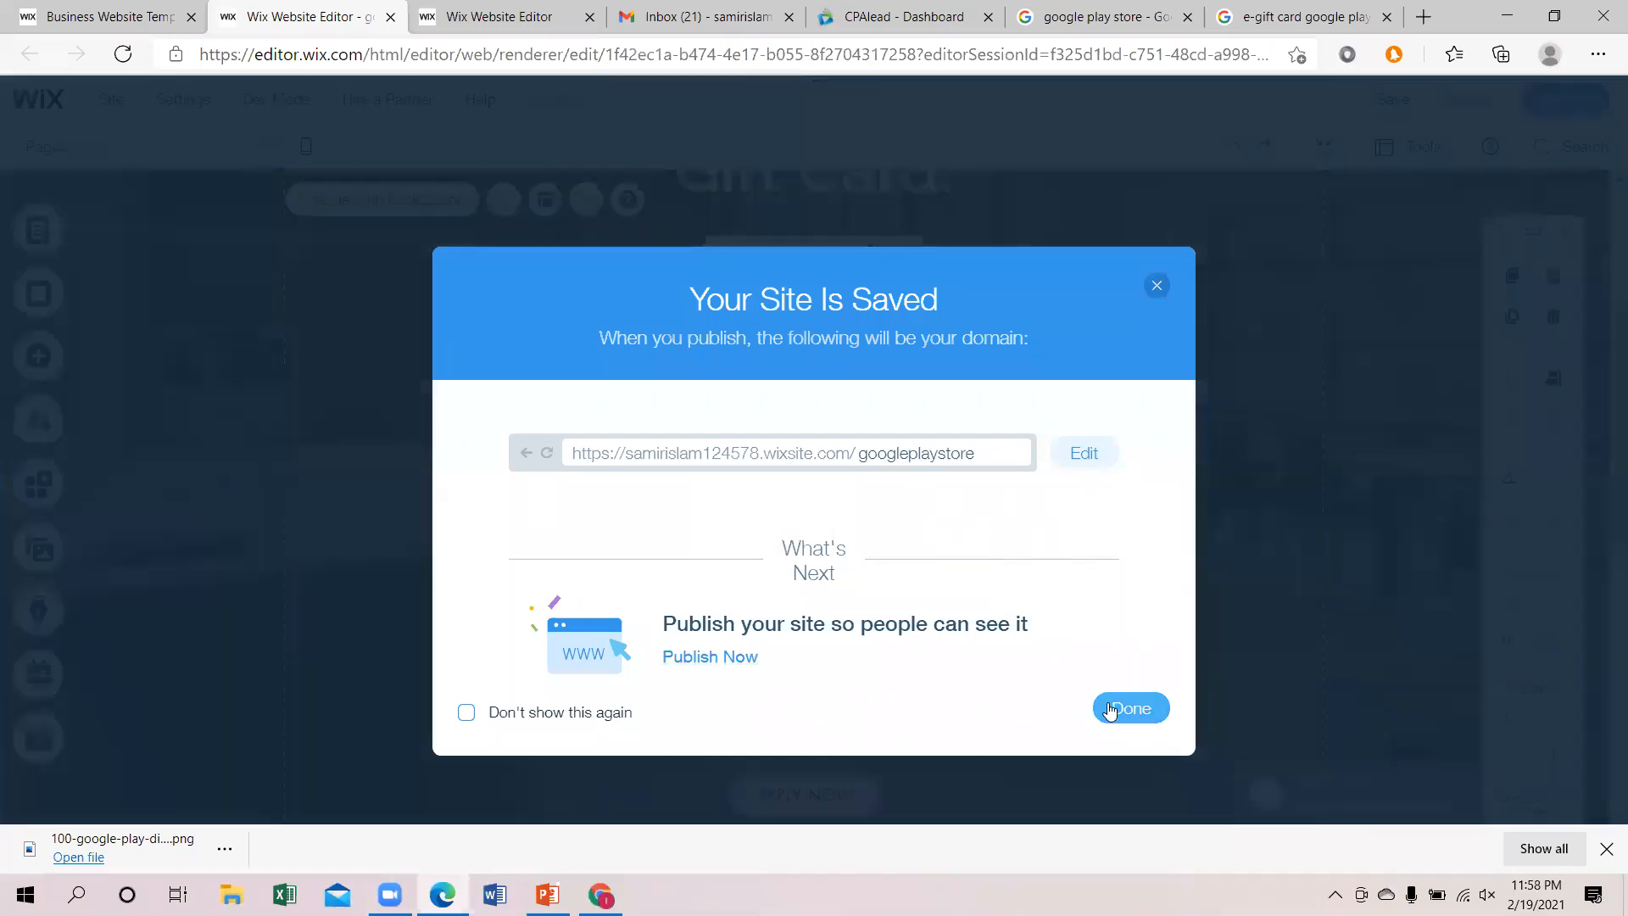
Step: Dismiss the saved, error, Congratulations and Check Your Site On Mobile notices after publishing
left_click(742, 663)
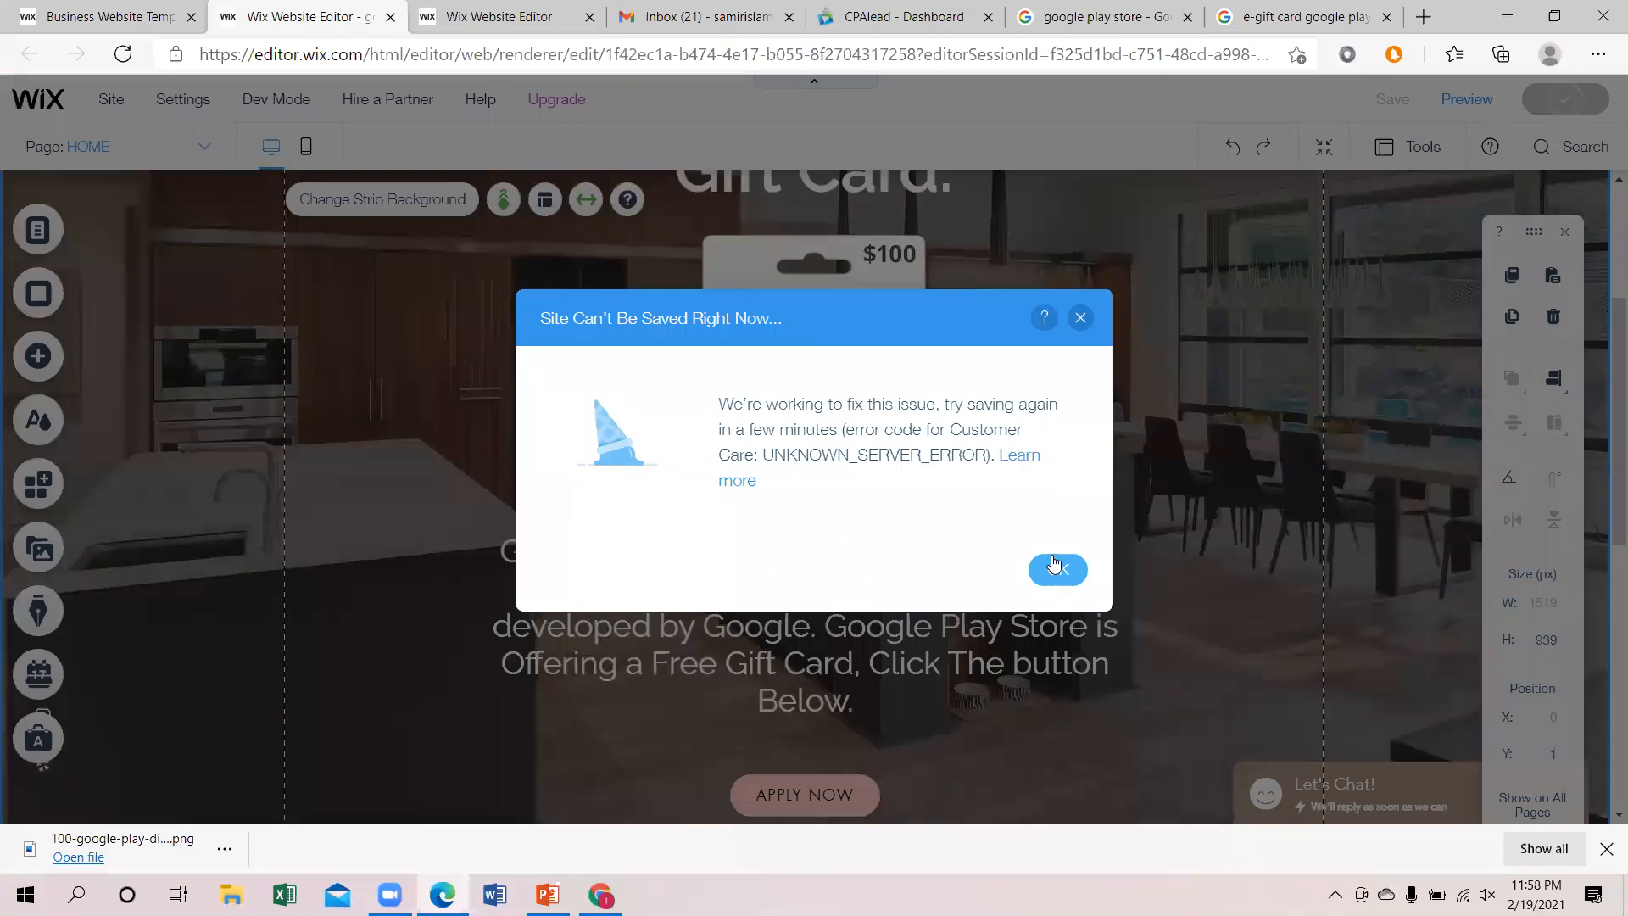
left_click(1057, 568)
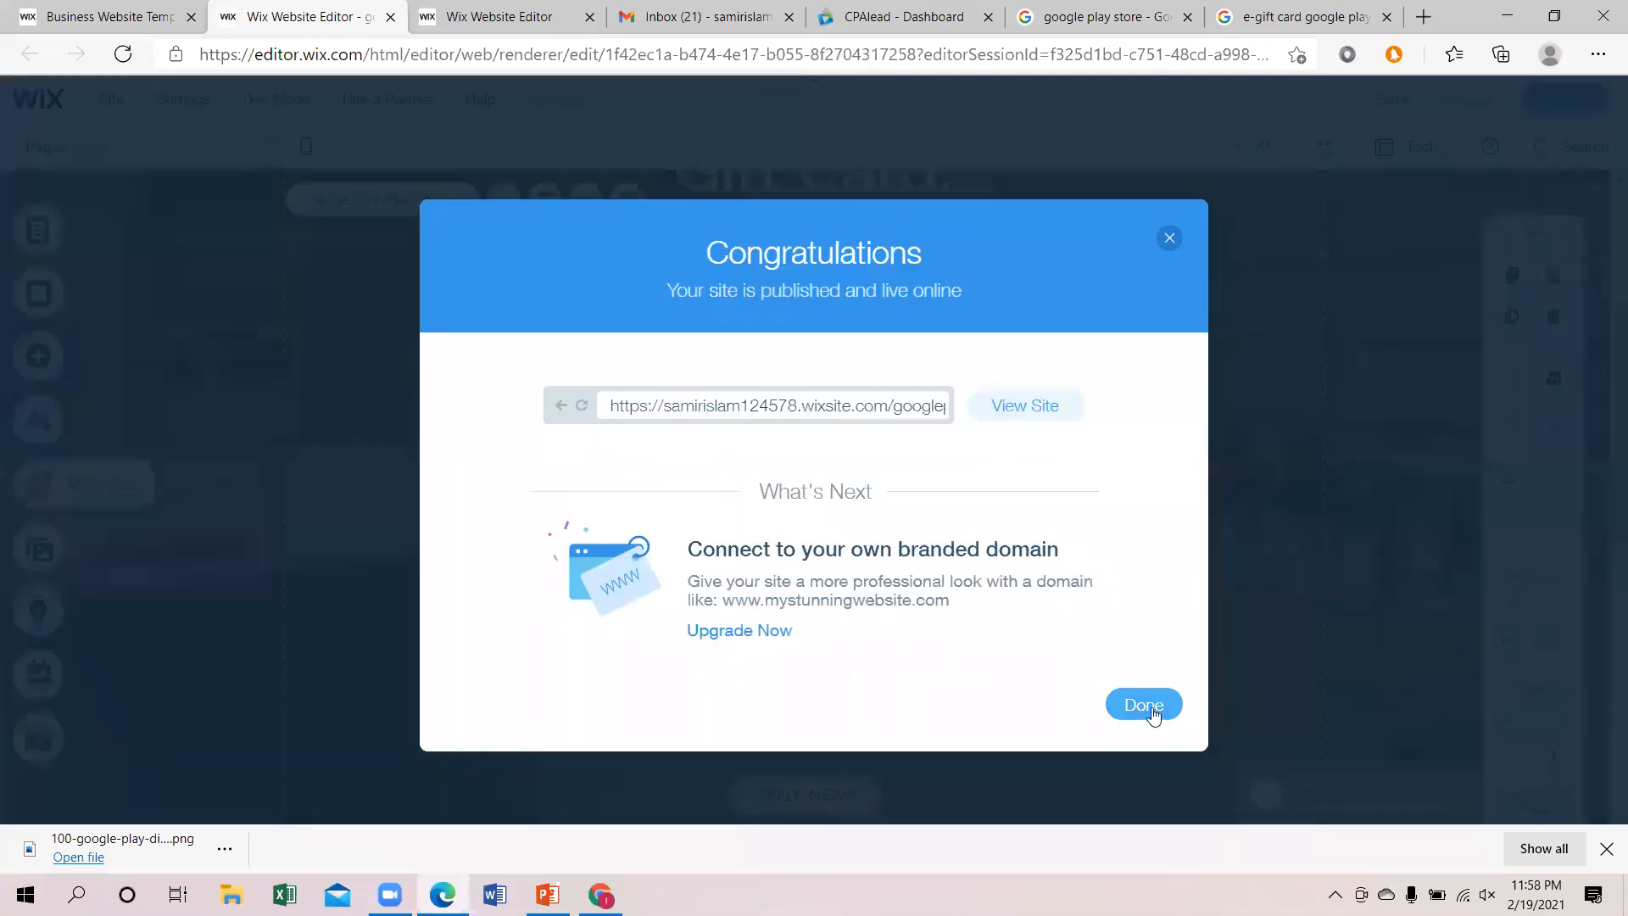
left_click(1147, 704)
left_click(1080, 319)
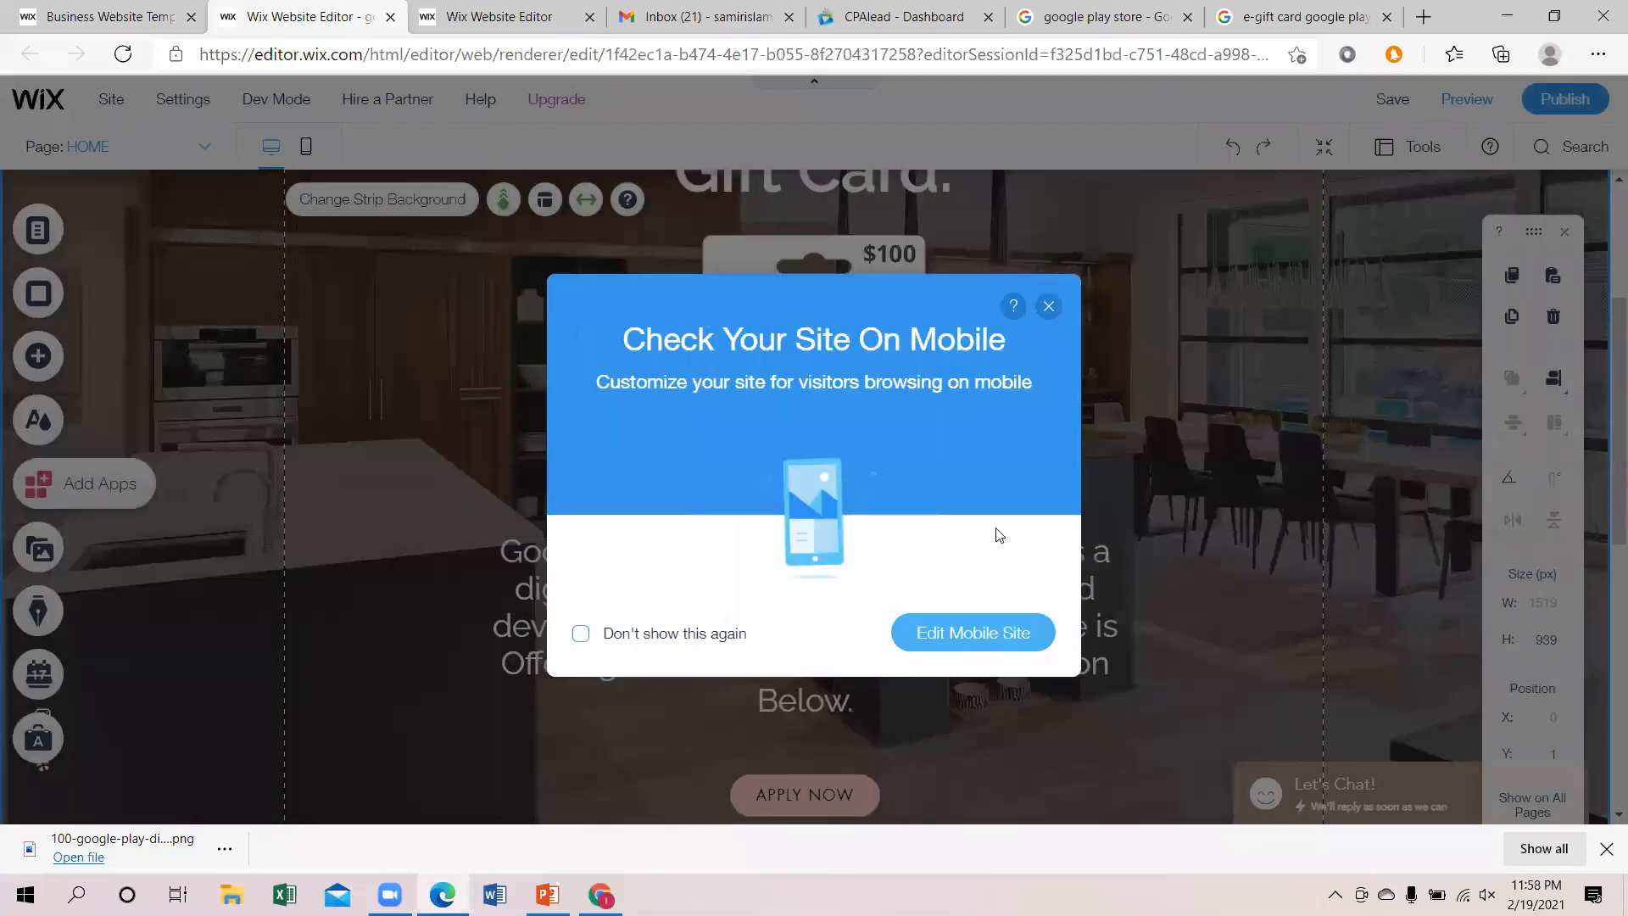
left_click(1048, 305)
Step: Put the description paragraph into text editing and try Get Text Ideas, then close the suggestions
scroll(1032, 419, "down", 3)
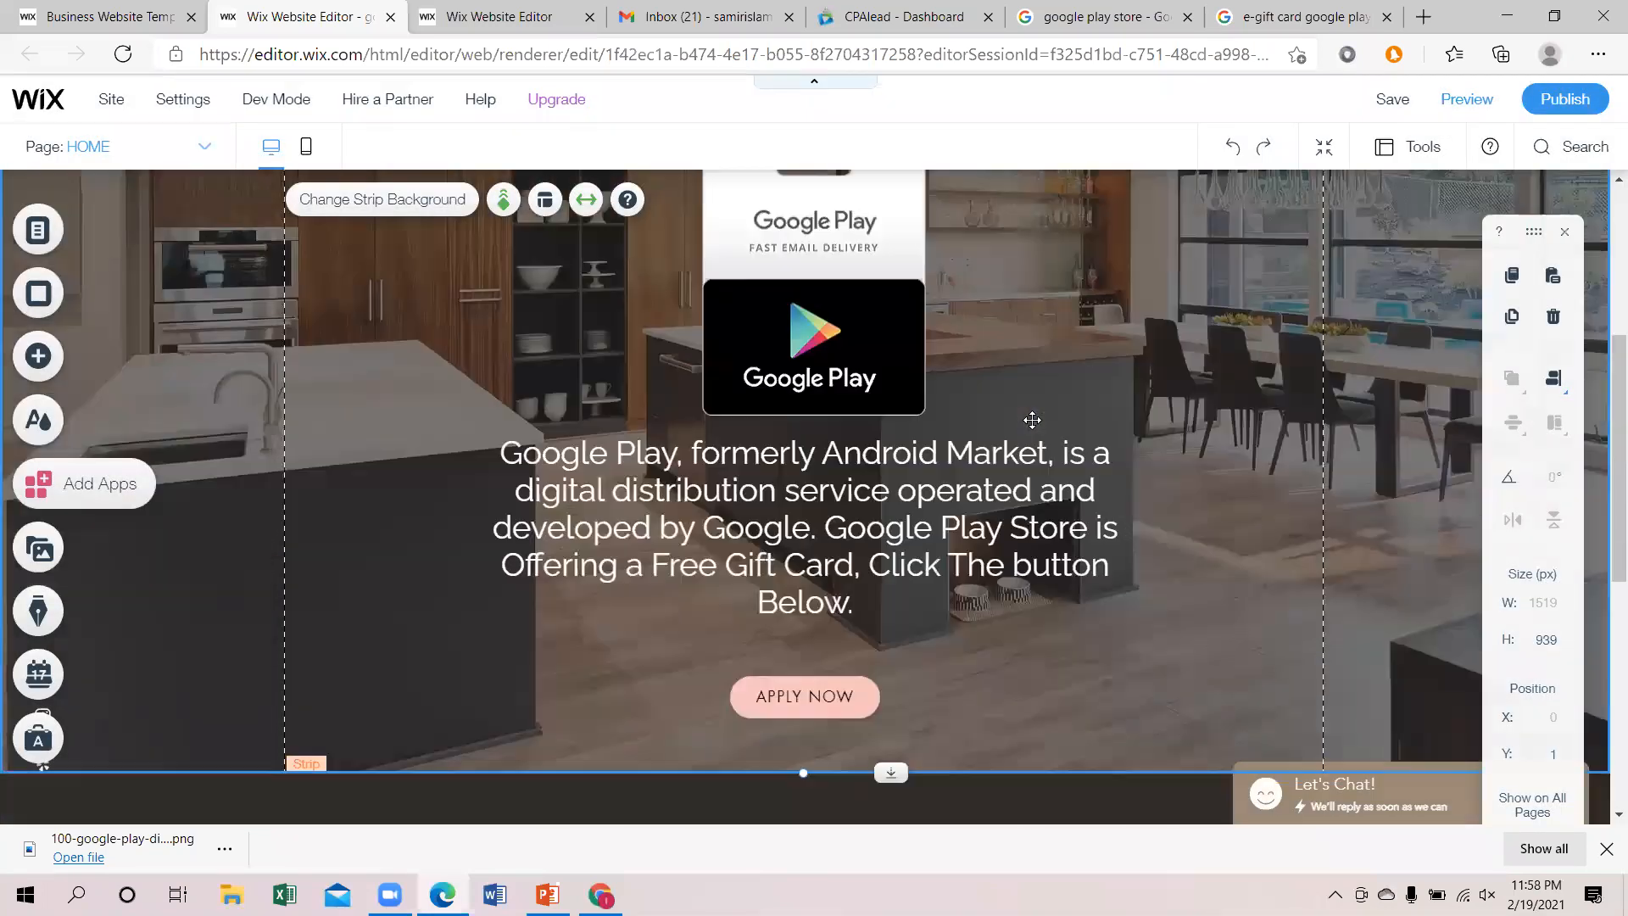
left_click(930, 435)
left_click(930, 435)
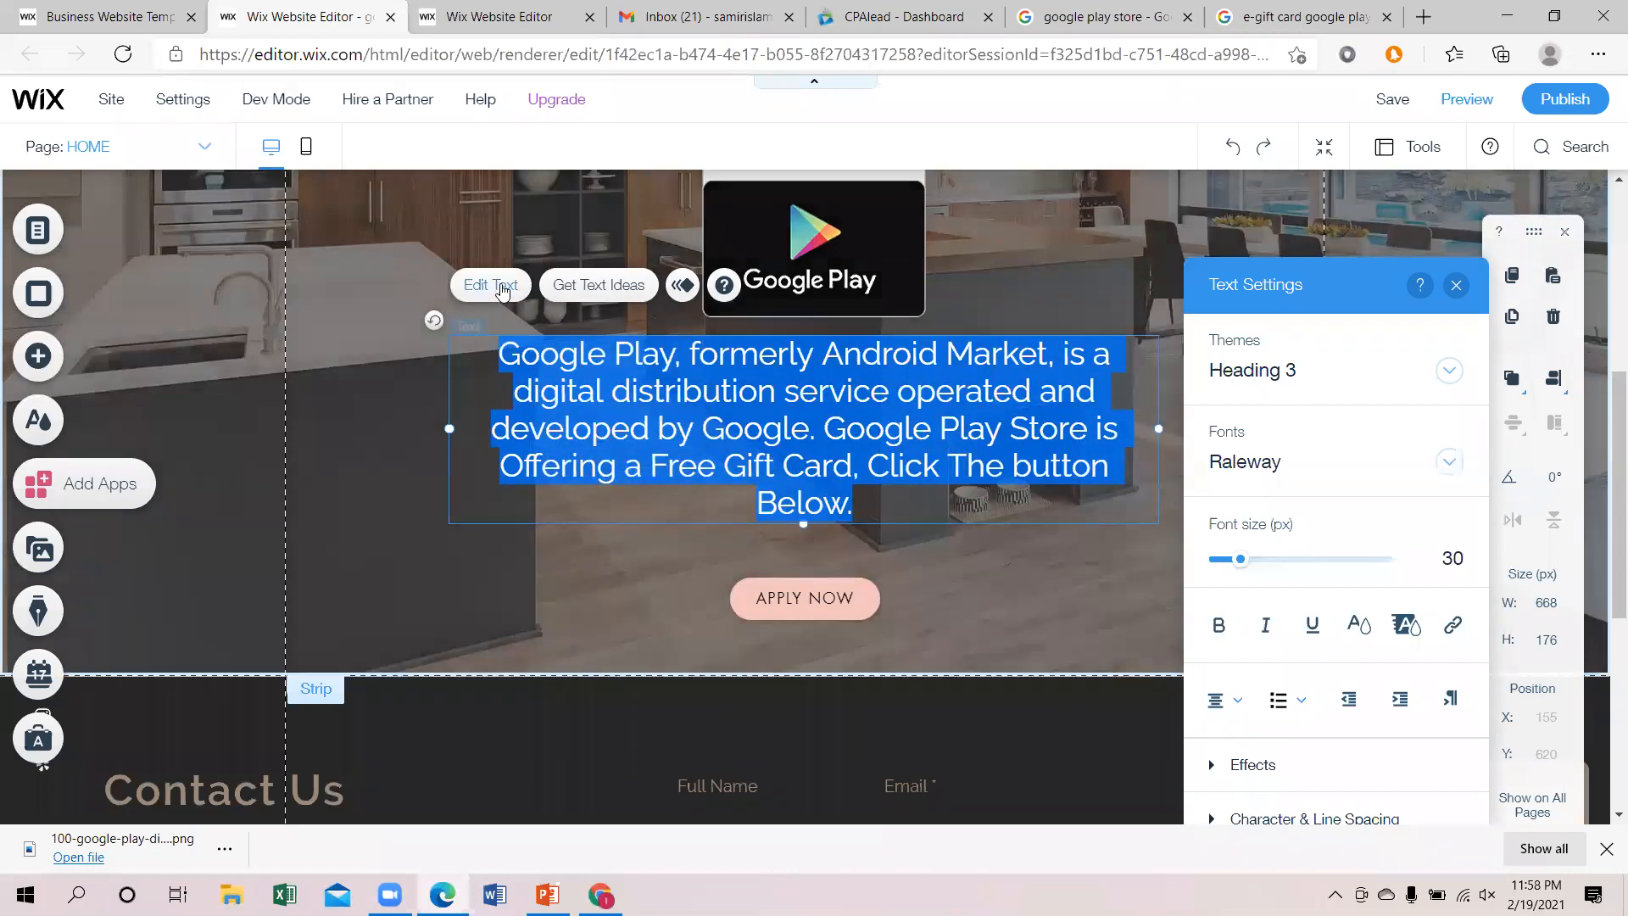
left_click(500, 288)
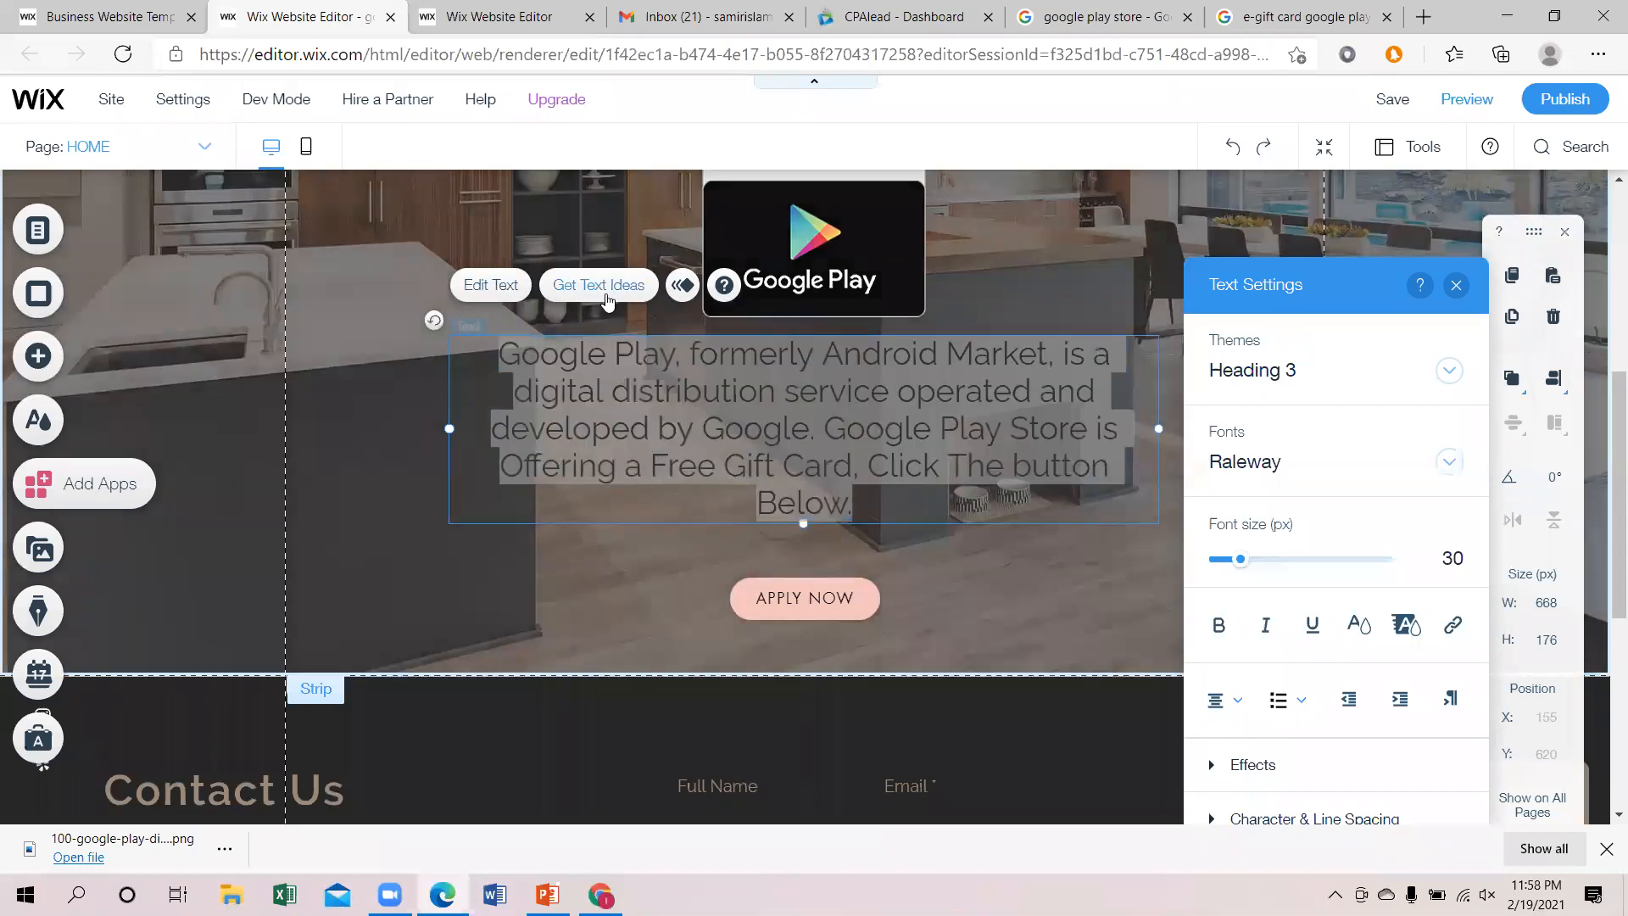
double_click(813, 370)
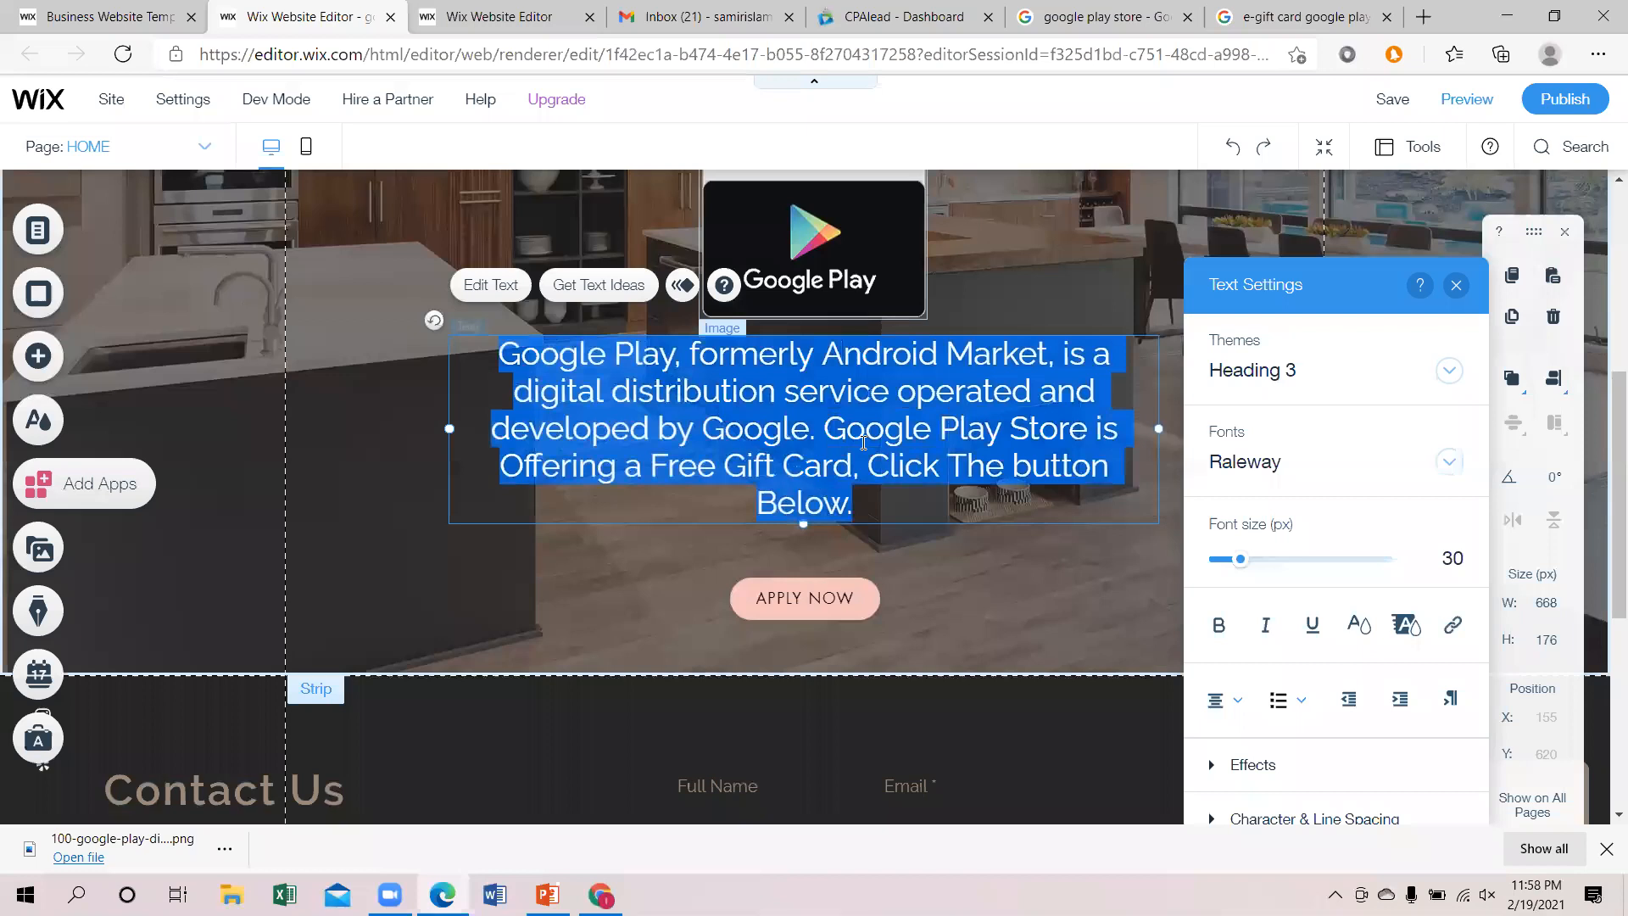
scroll(864, 442, "up", 1)
left_click(599, 384)
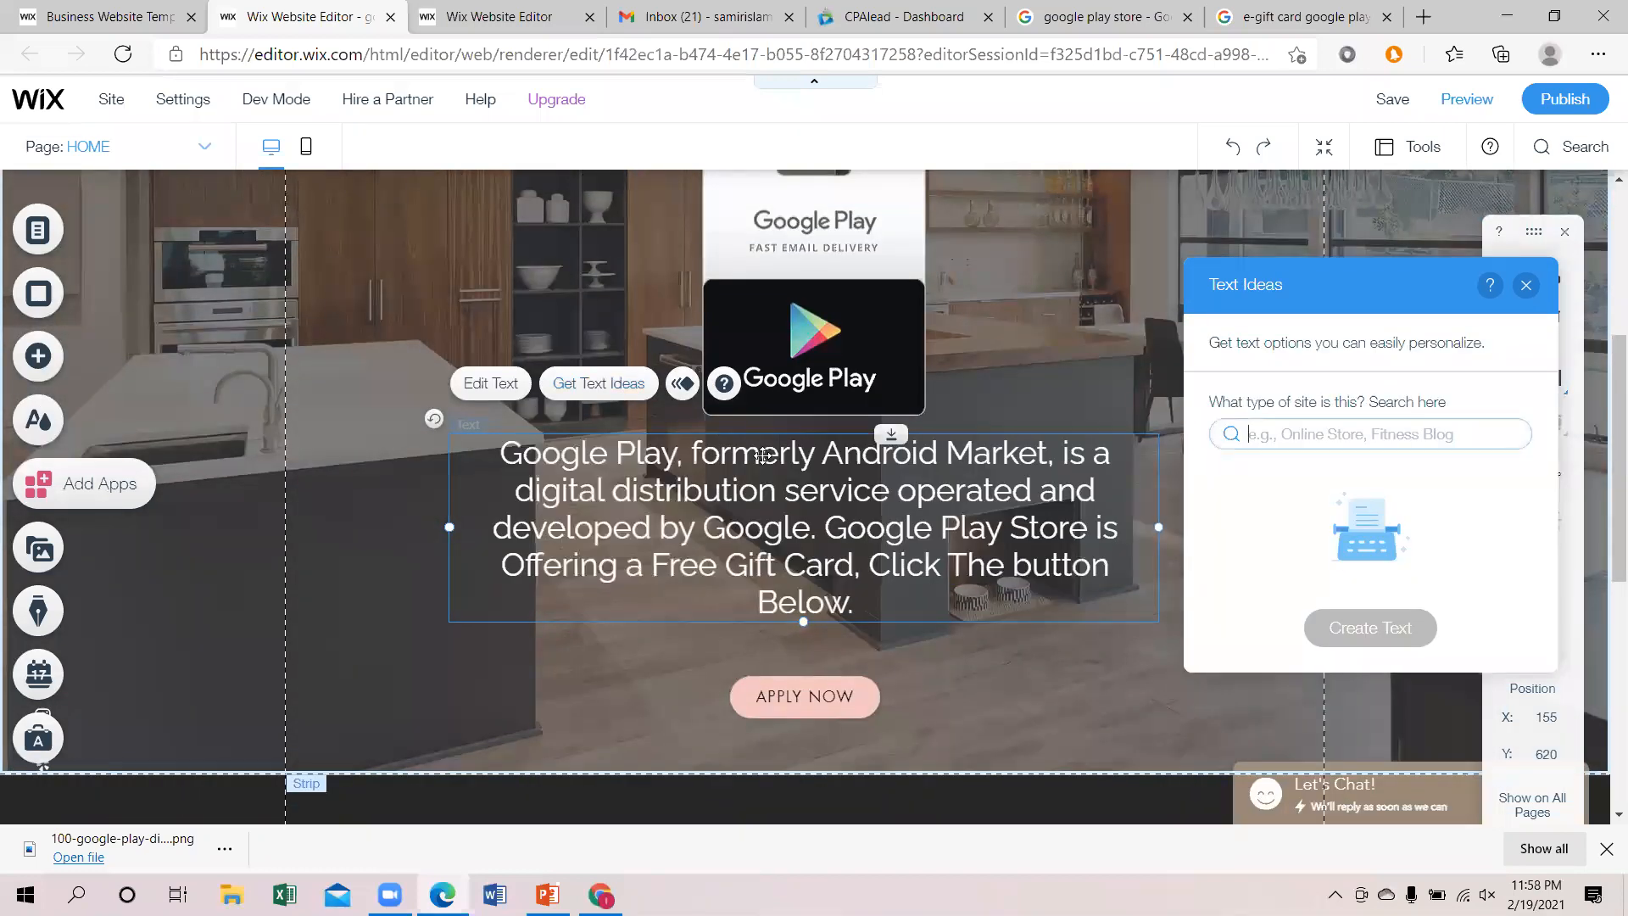
left_click(1526, 285)
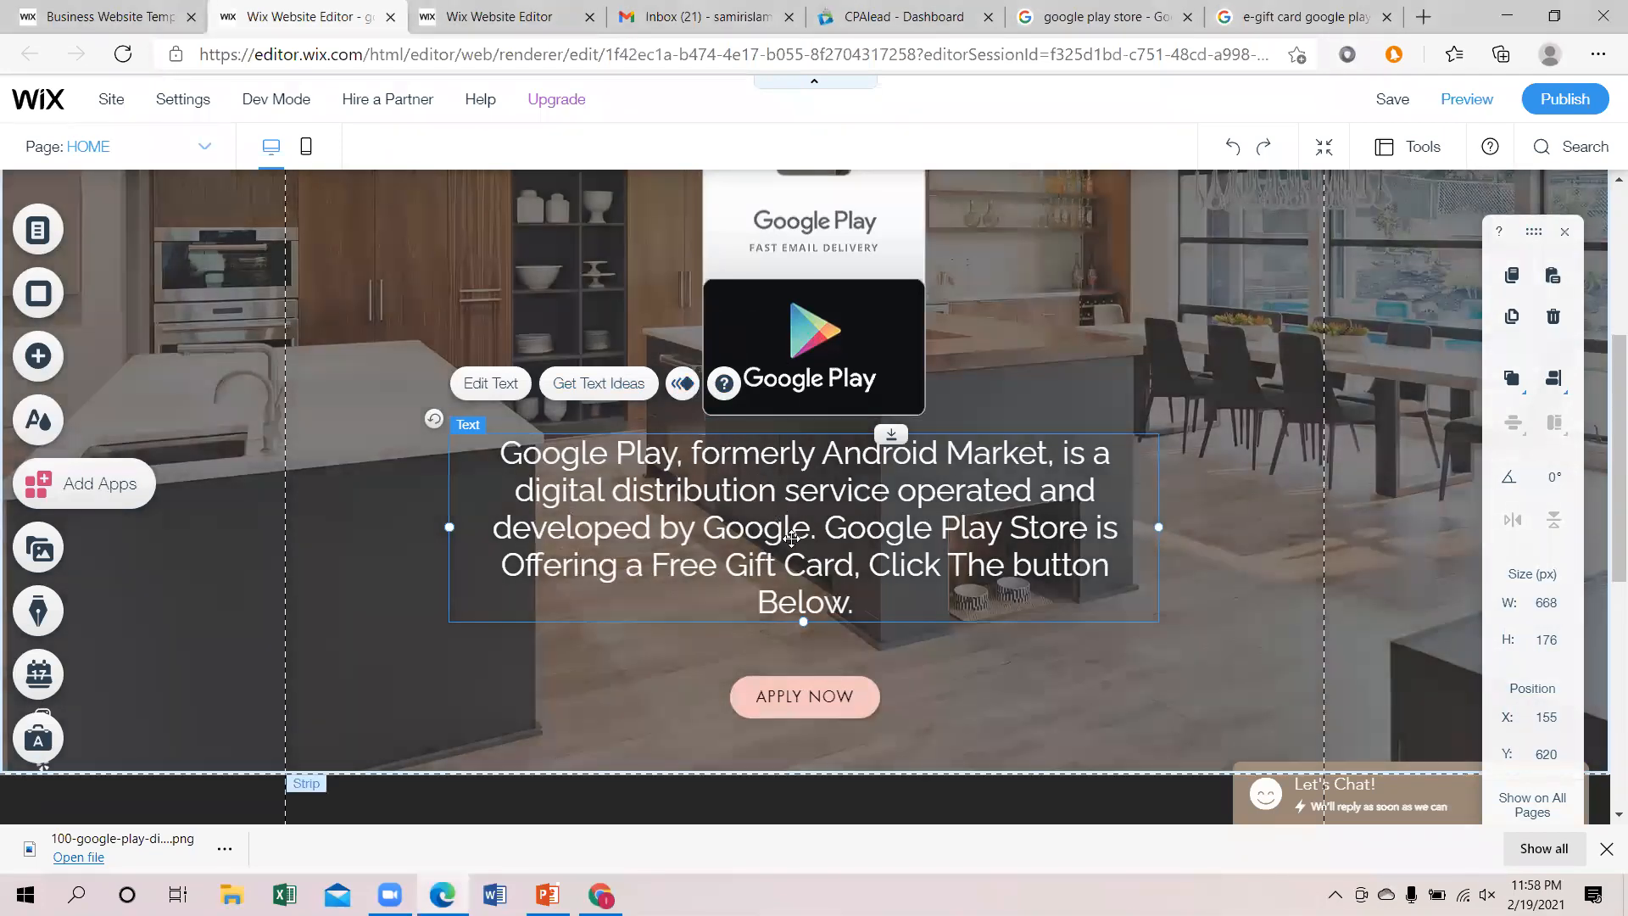
Step: Check the paragraph's text colour in Text Settings, leaving it white #FFFFFF
double_click(790, 538)
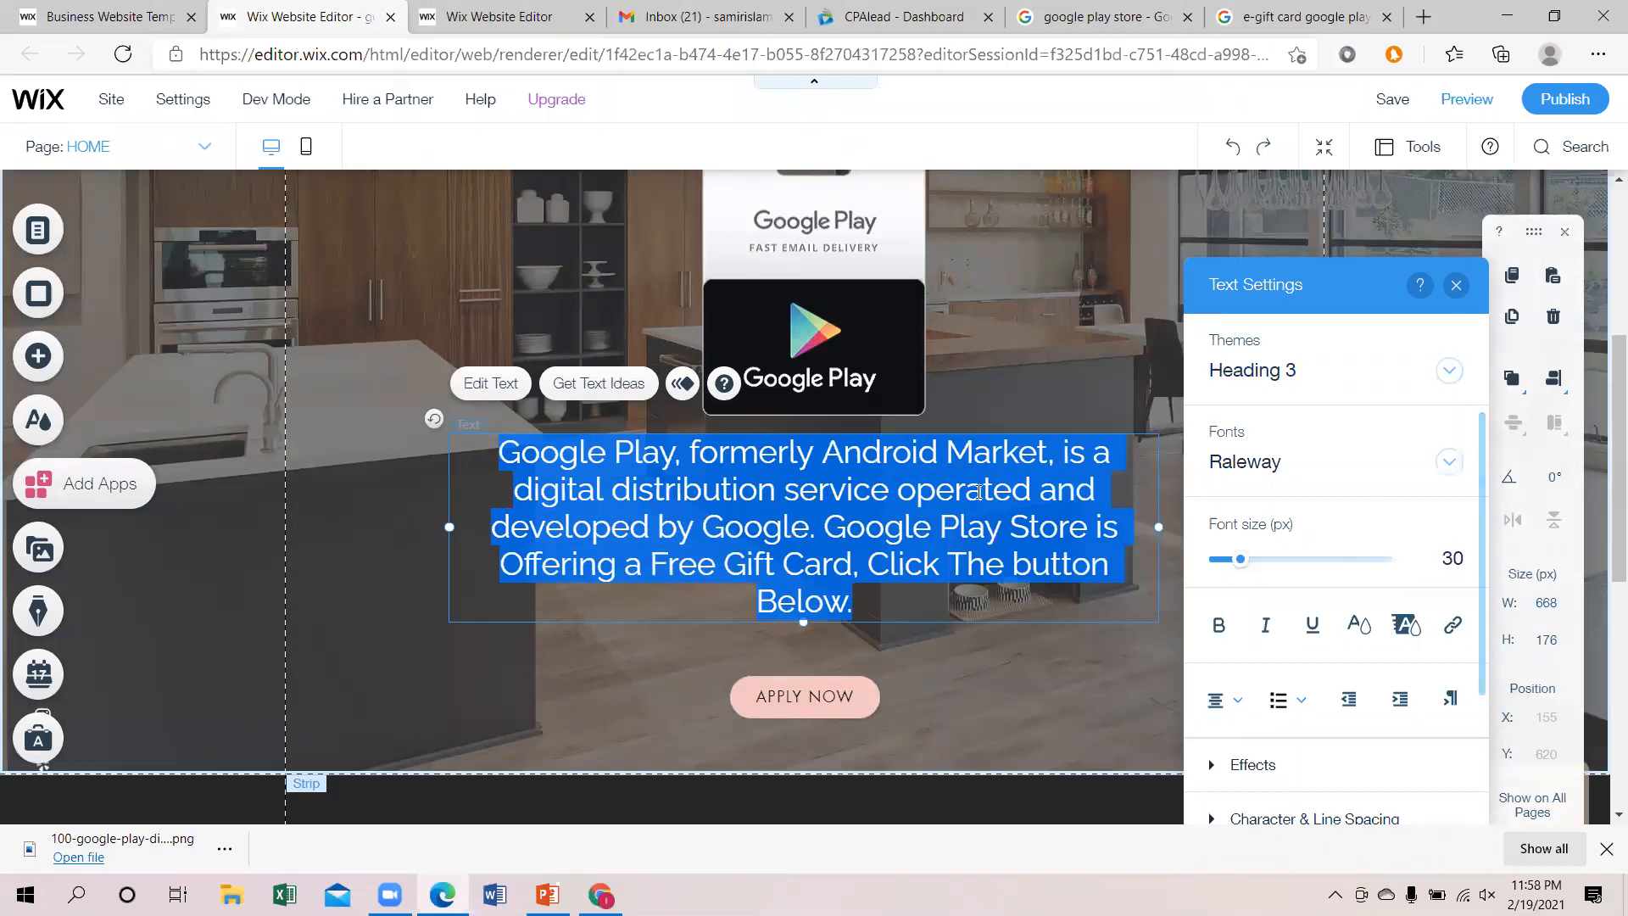
scroll(1370, 534, "down", 2)
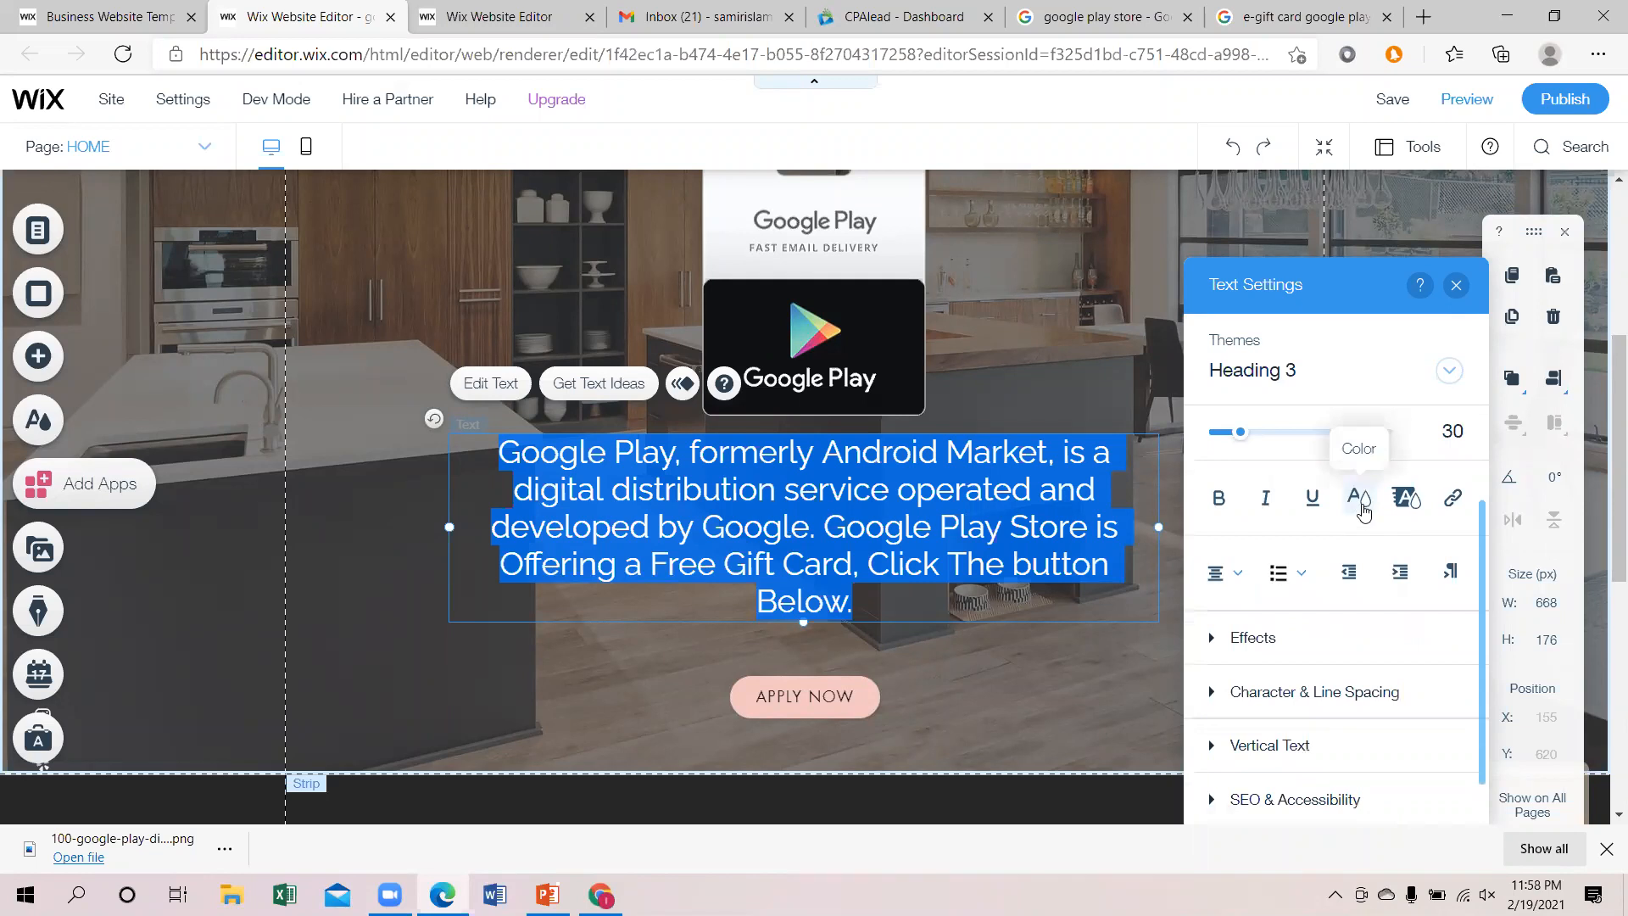
left_click(1360, 500)
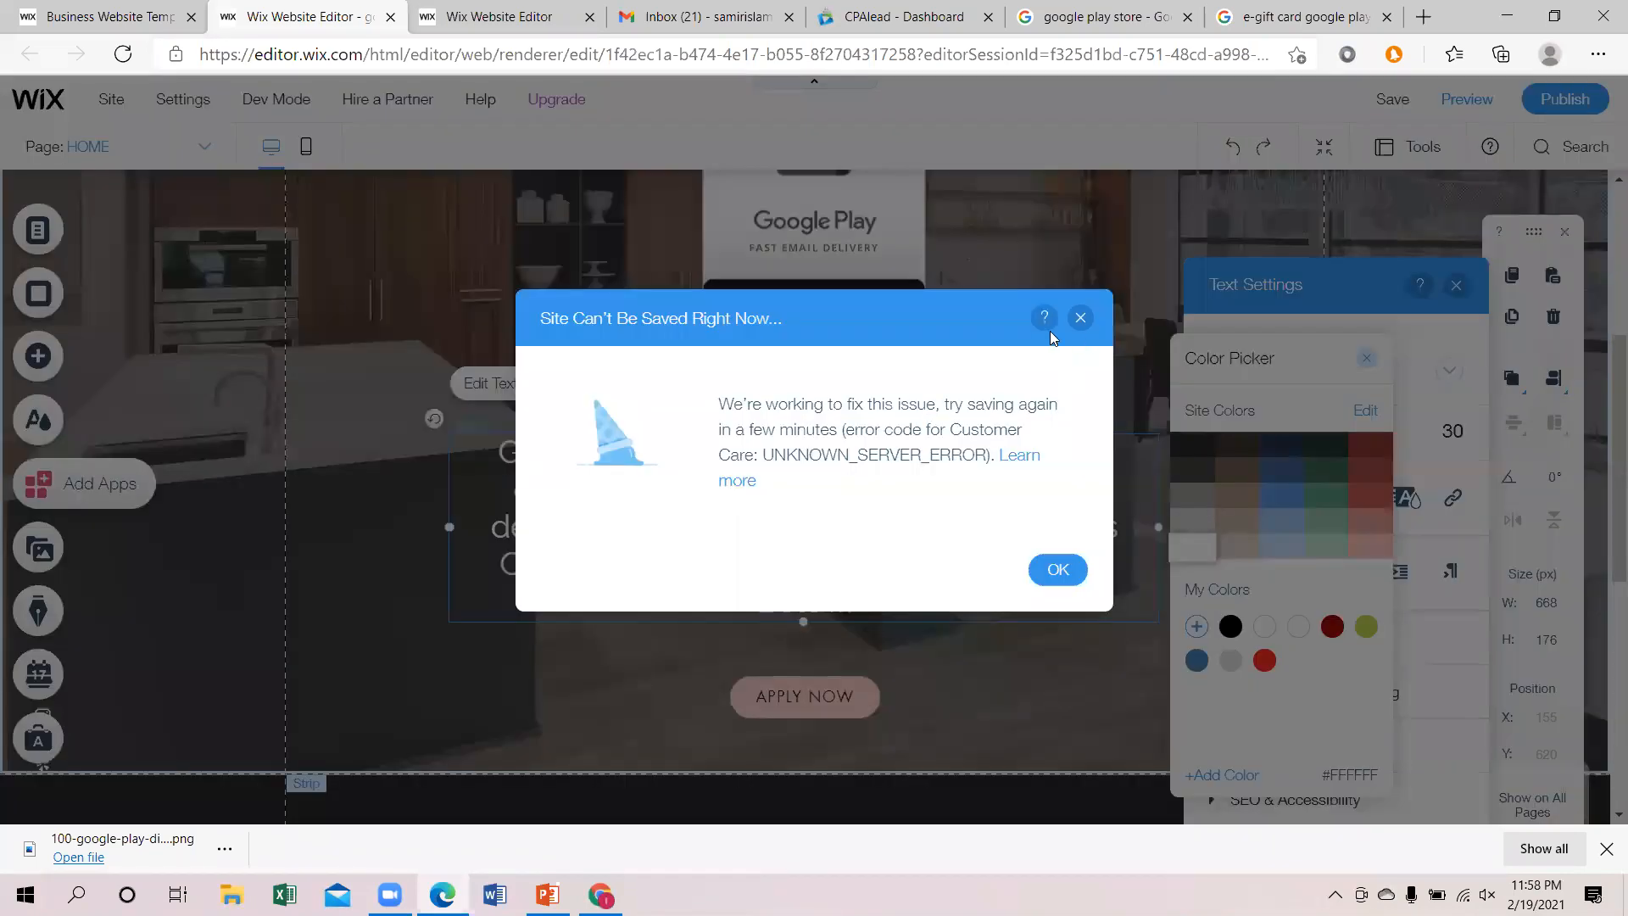
left_click(1080, 317)
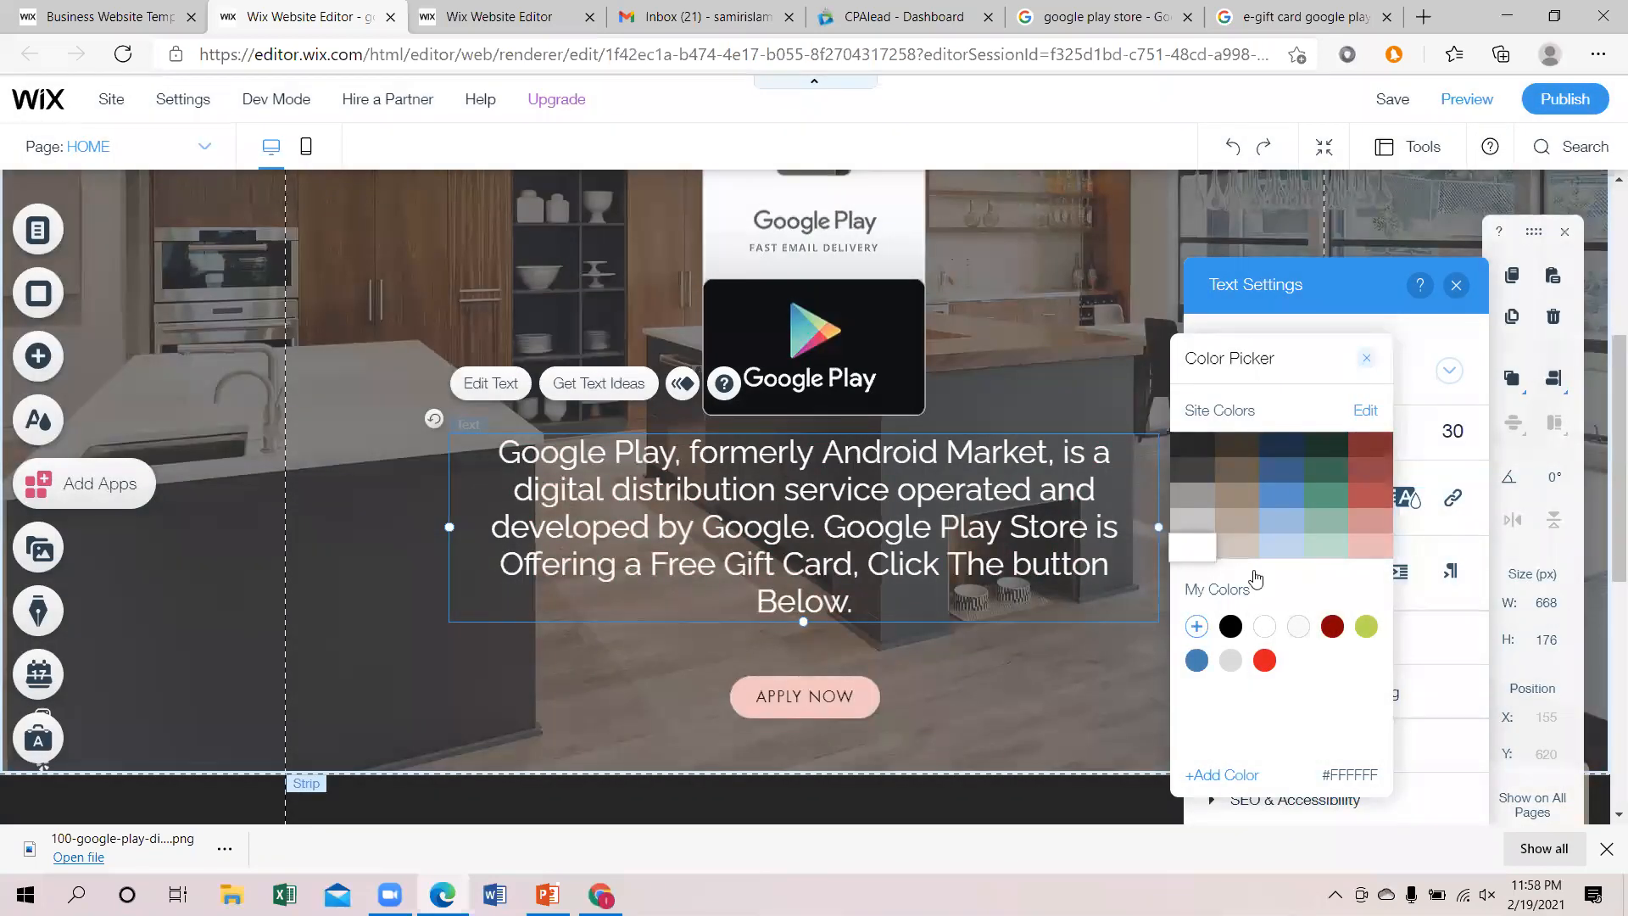
left_click(1367, 358)
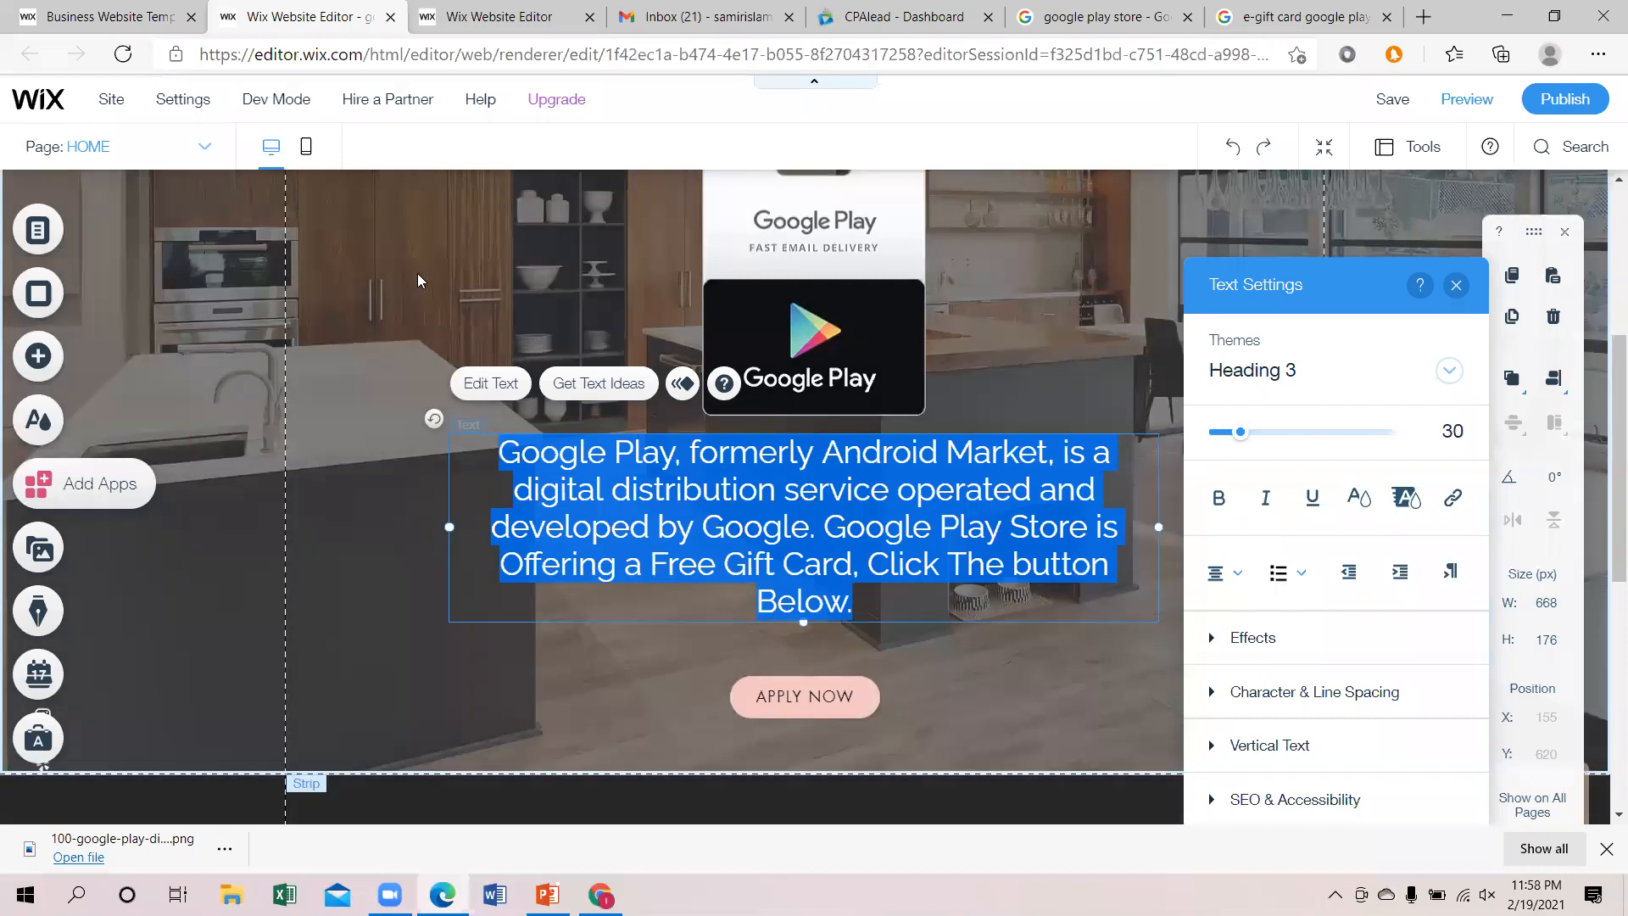
Step: In the Gmail tab, go to wix.com to load the Googleplaystore site dashboard
left_click(670, 17)
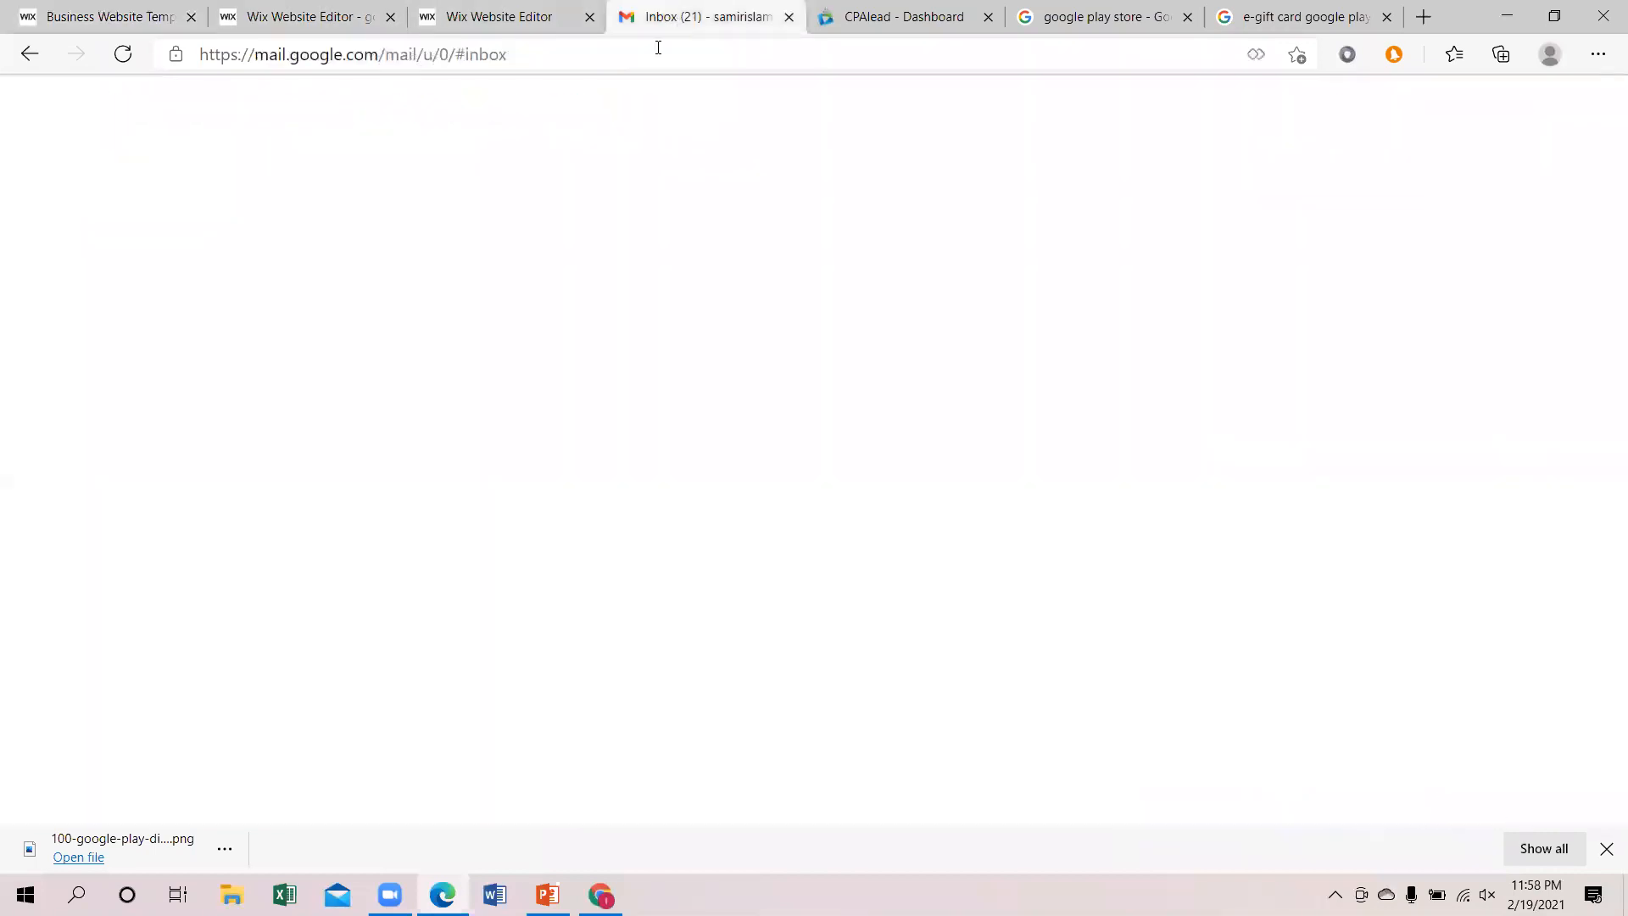
left_click(654, 55)
type("wix")
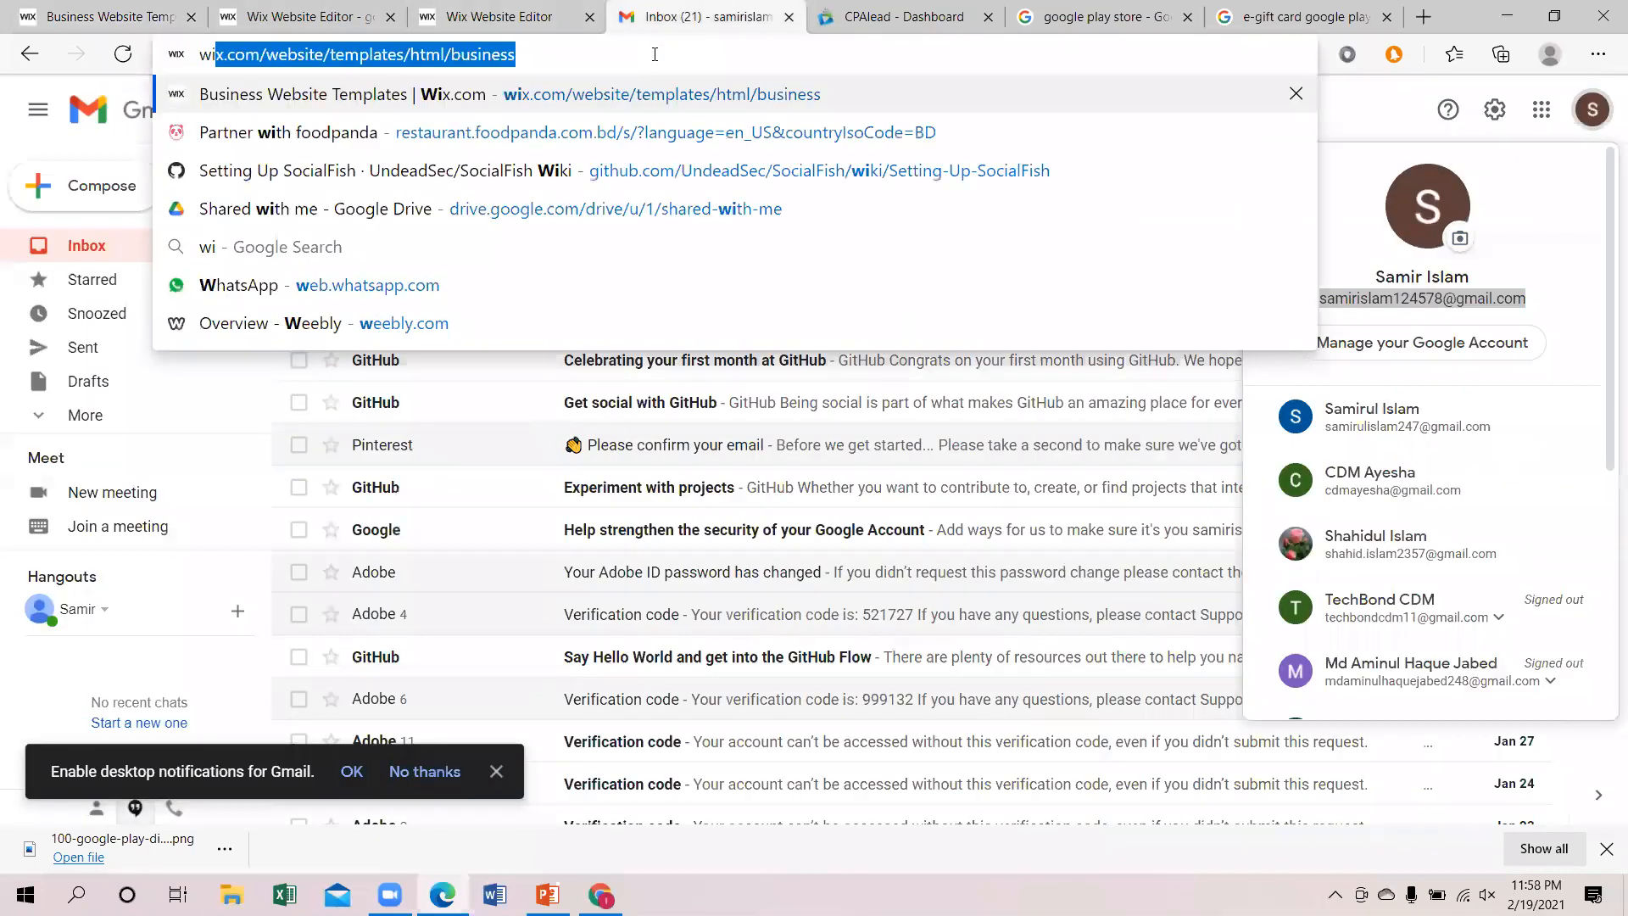
key("End")
key("BackSpace")
key("BackSpace")
key("BackSpace")
key("BackSpace")
key("BackSpace")
key("BackSpace")
key("BackSpace")
key("BackSpace")
key("BackSpace")
key("BackSpace")
key("BackSpace")
key("BackSpace")
key("BackSpace")
key("BackSpace")
key("BackSpace")
key("BackSpace")
key("BackSpace")
key("BackSpace")
key("BackSpace")
key("BackSpace")
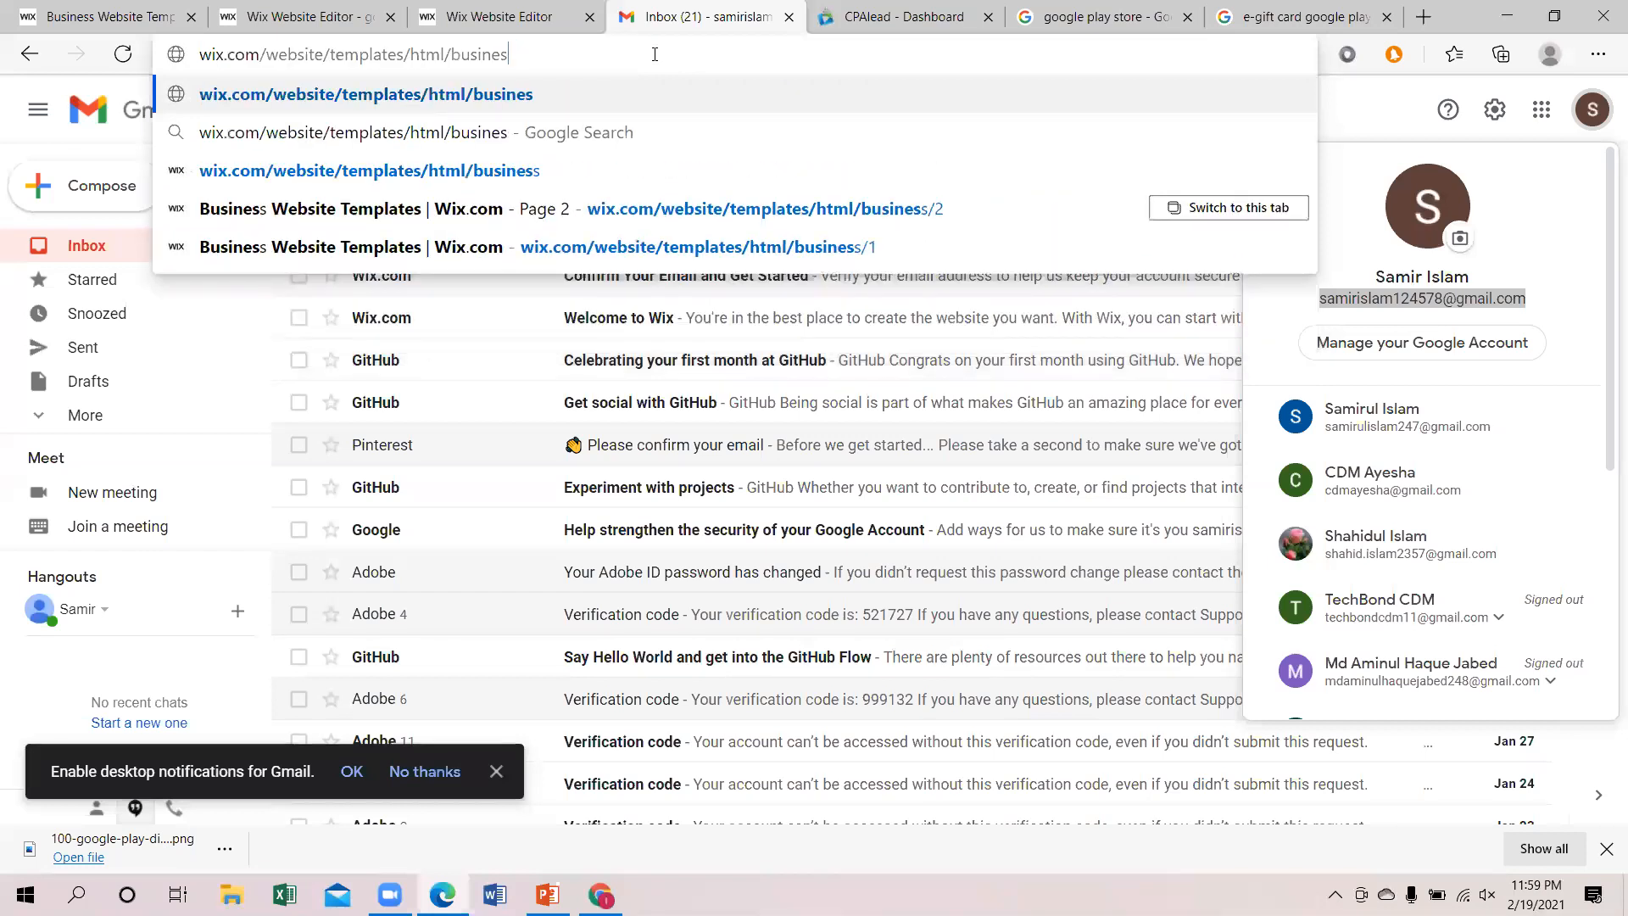
key("BackSpace")
key("Return")
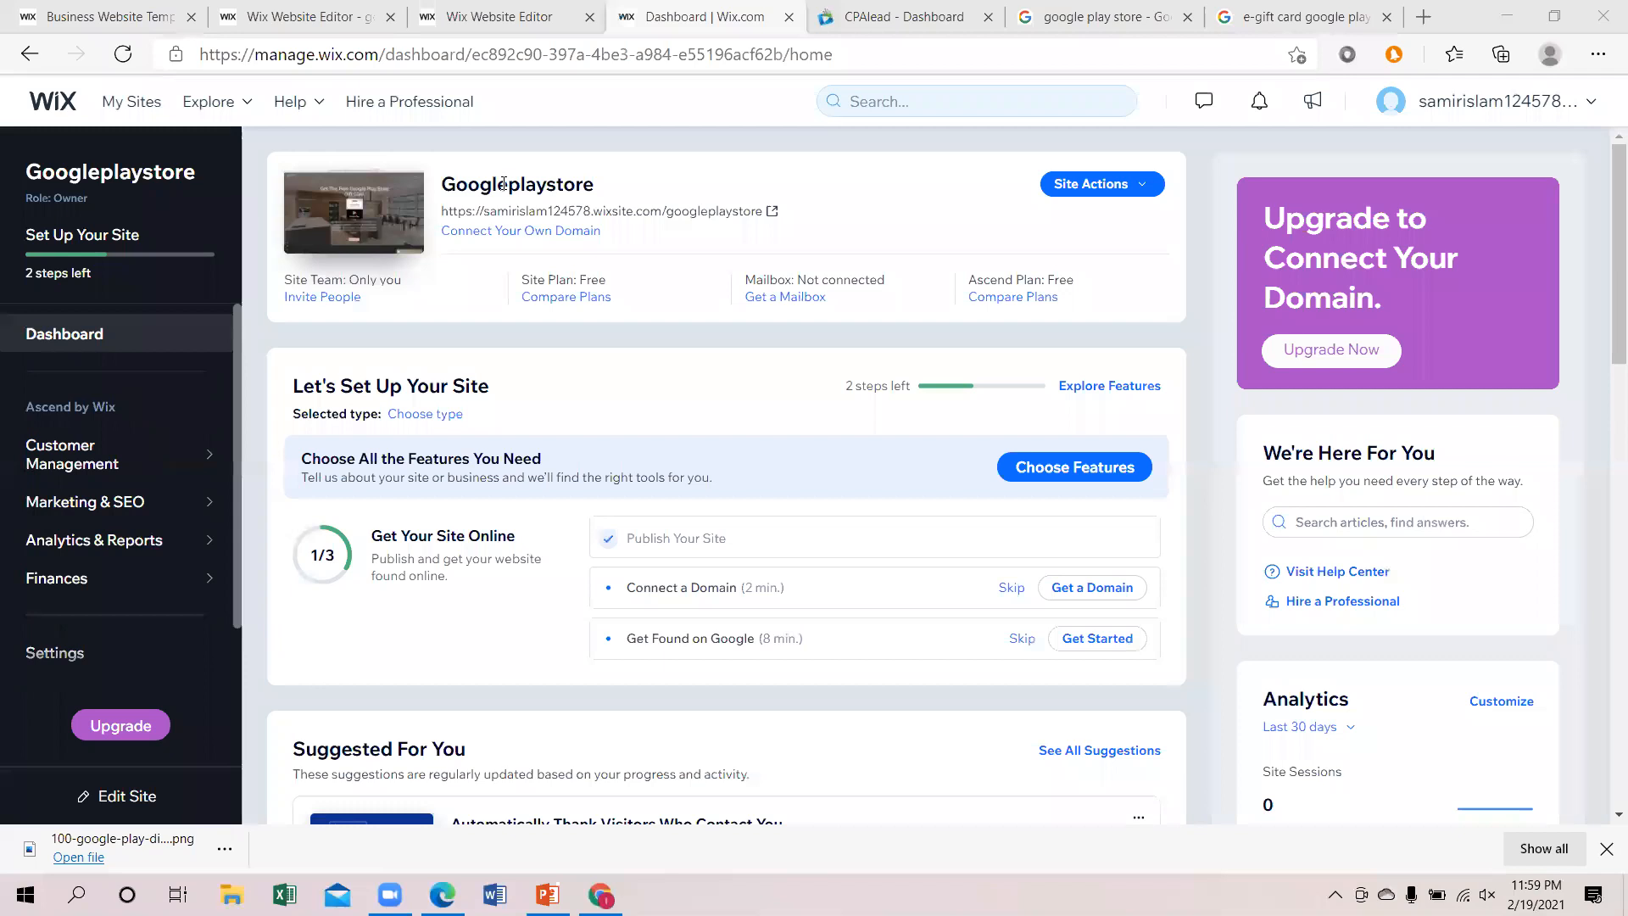
Step: Open the live Googleplaystore site in a new tab from the dashboard's Site Actions
scroll(787, 361, "down", 1)
scroll(784, 357, "down", 2)
scroll(1116, 345, "up", 3)
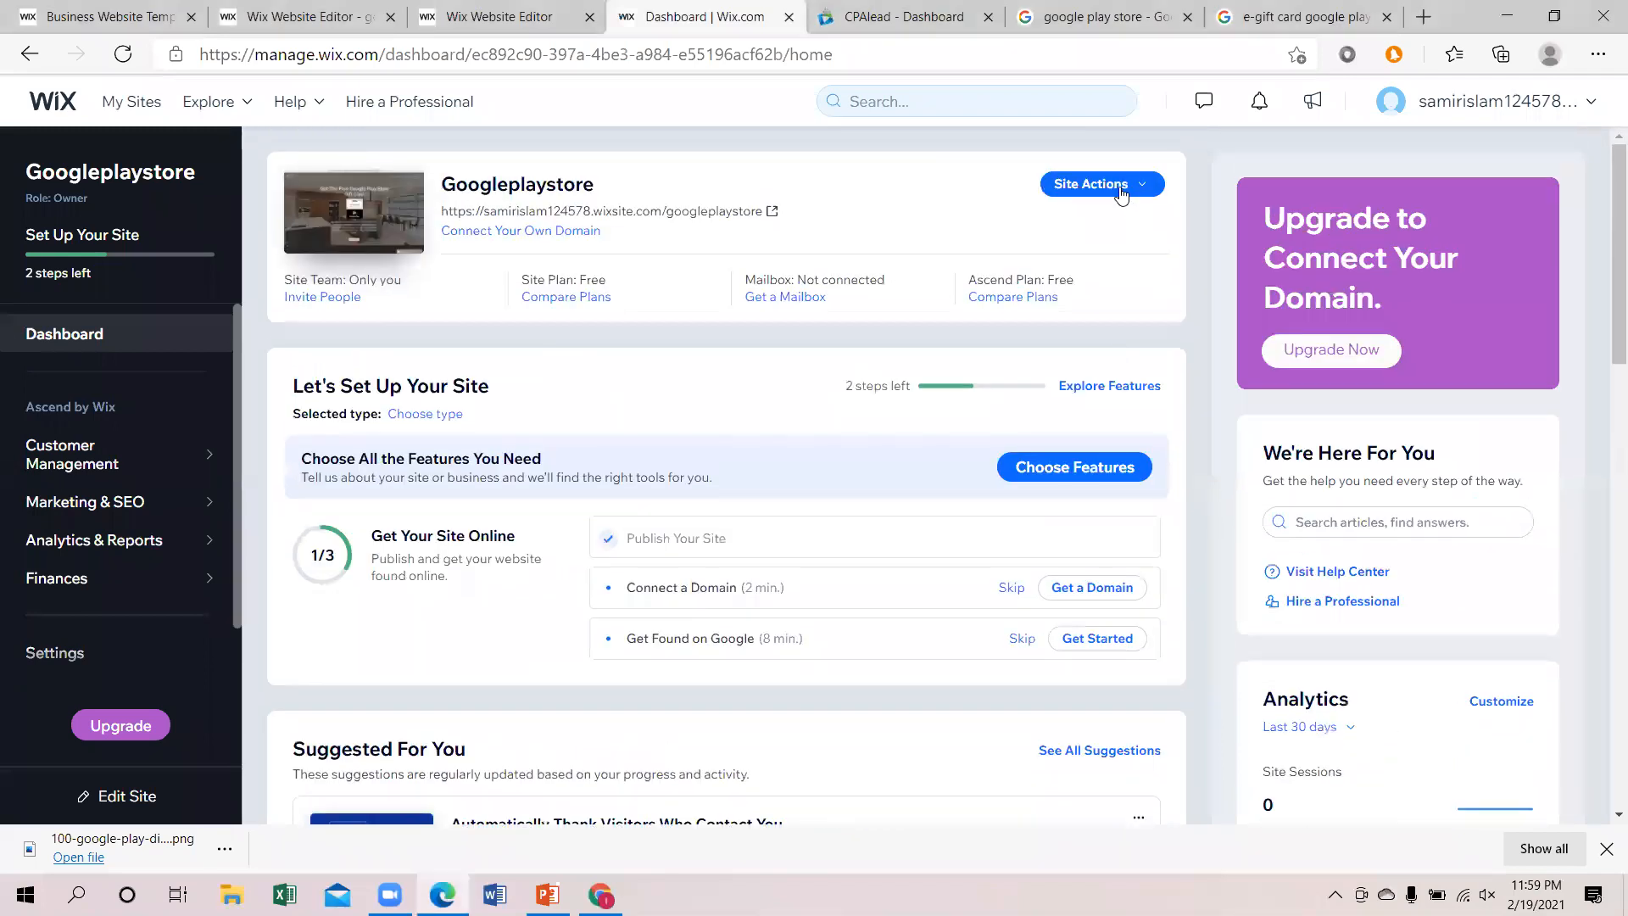
left_click(1121, 194)
left_click(772, 214)
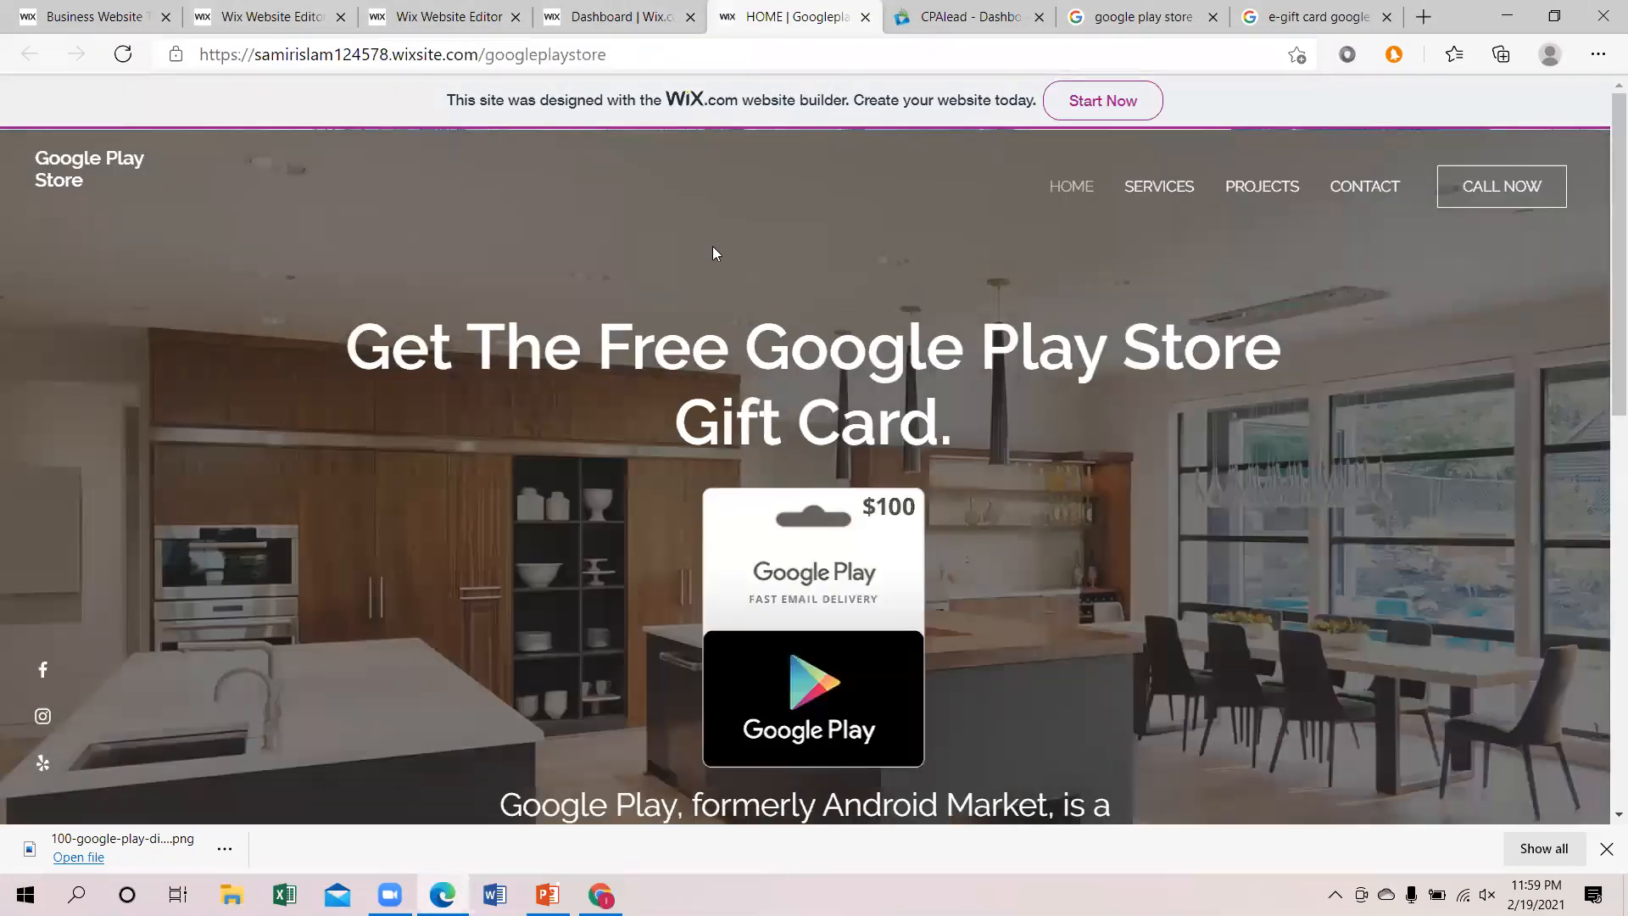
Step: Test the live page's Apply Now link, then return to the HOME | Googleplaystore tab
scroll(695, 245, "down", 7)
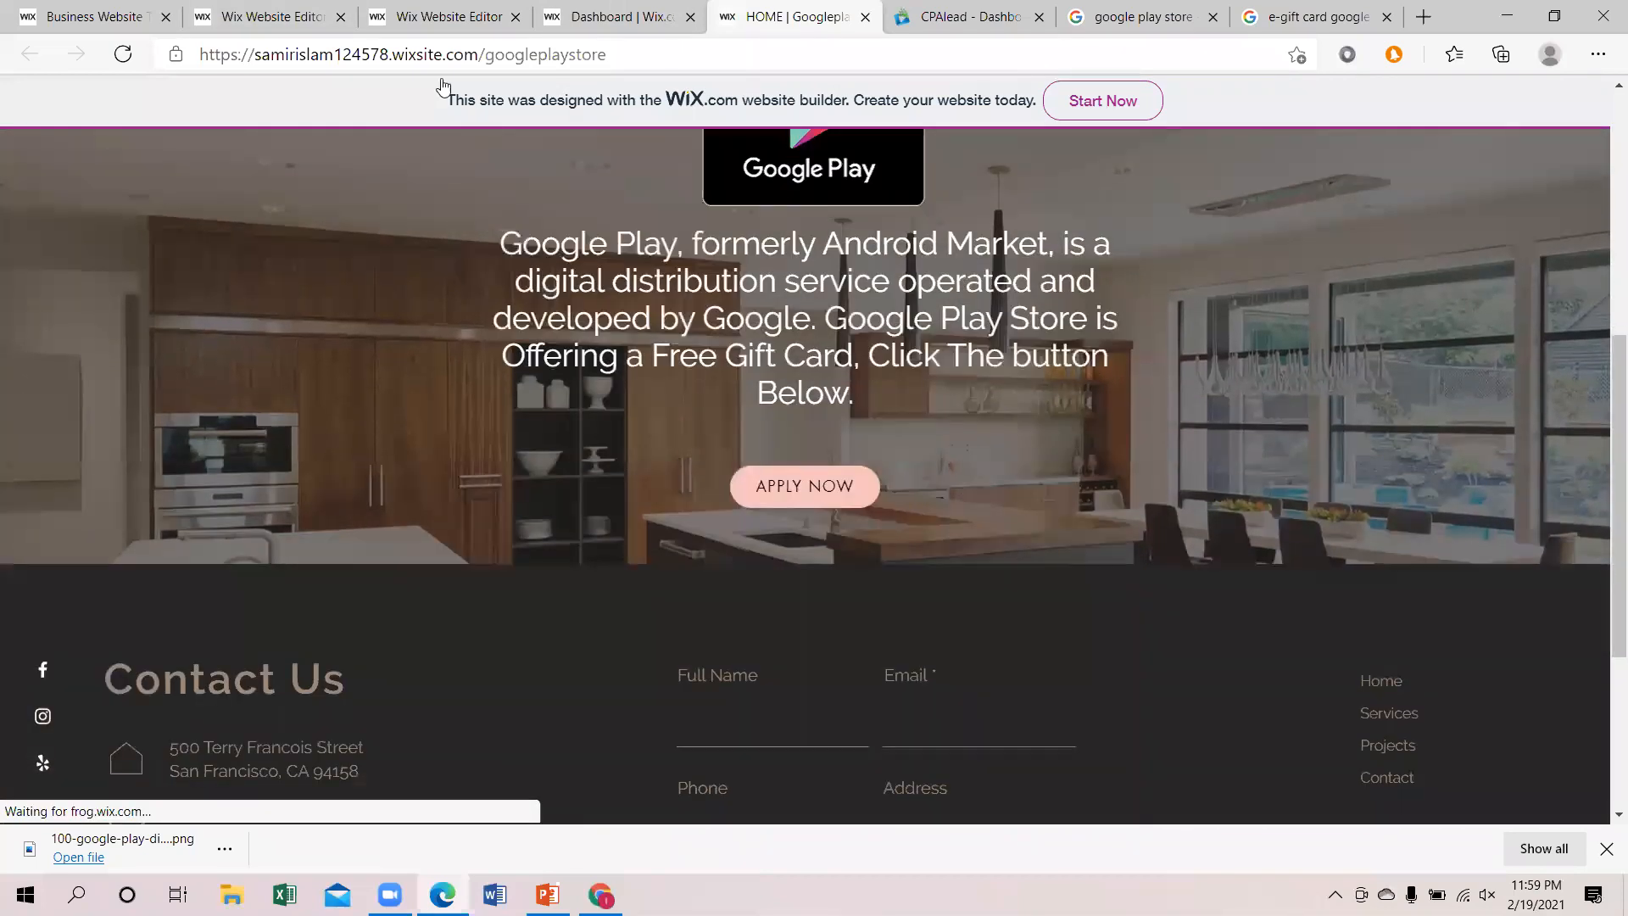
scroll(1170, 402, "down", 4)
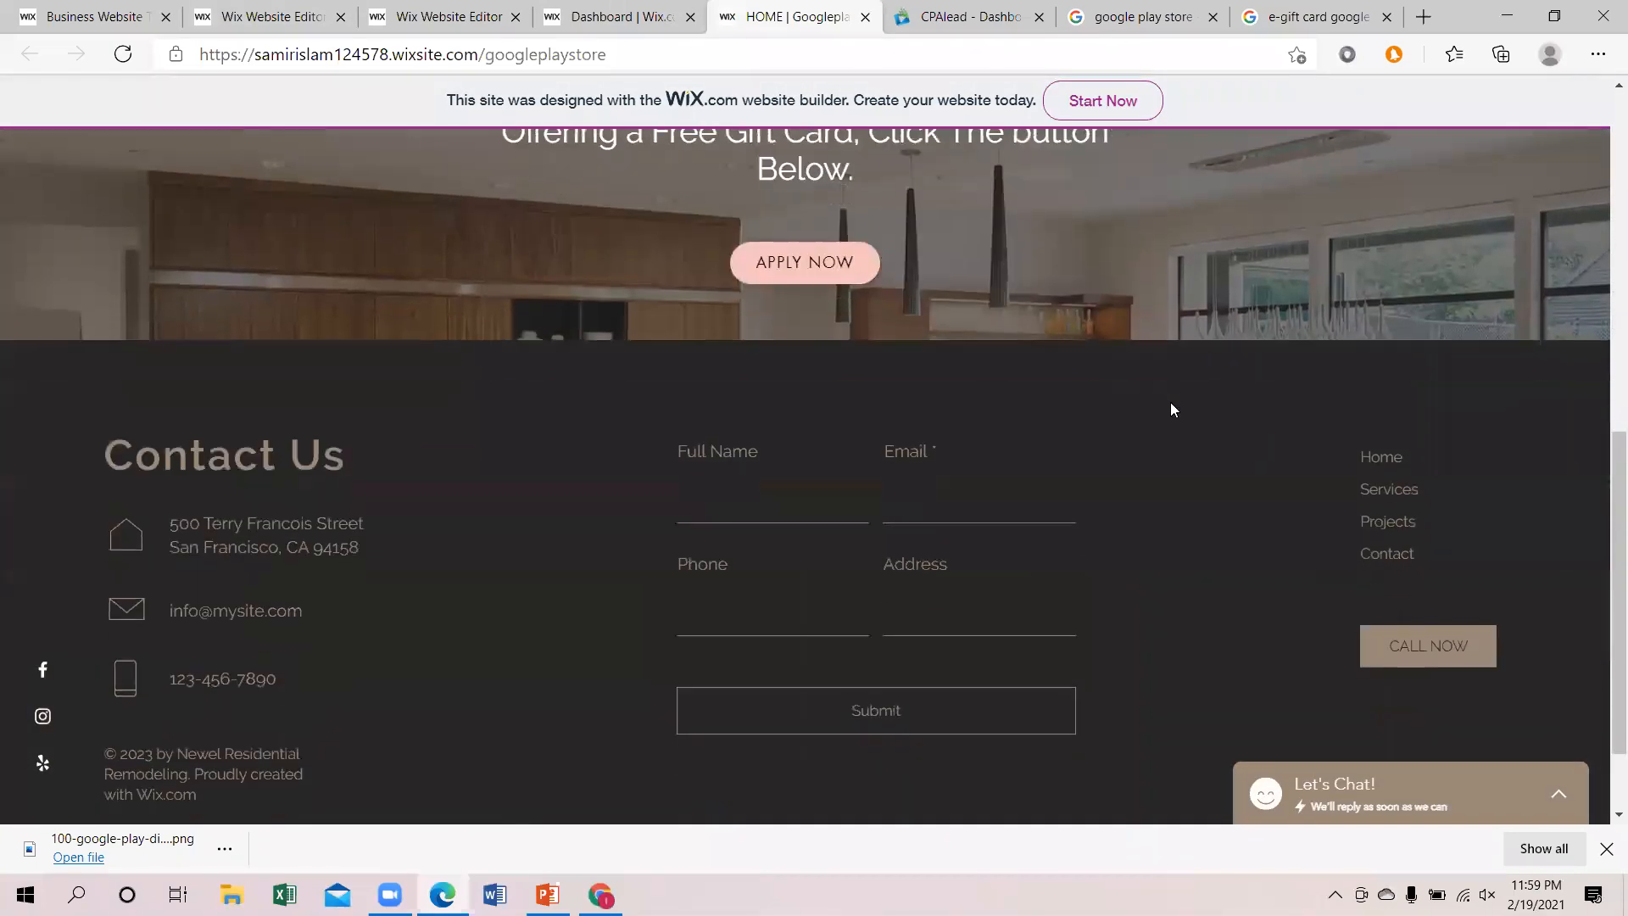
scroll(1171, 420, "up", 11)
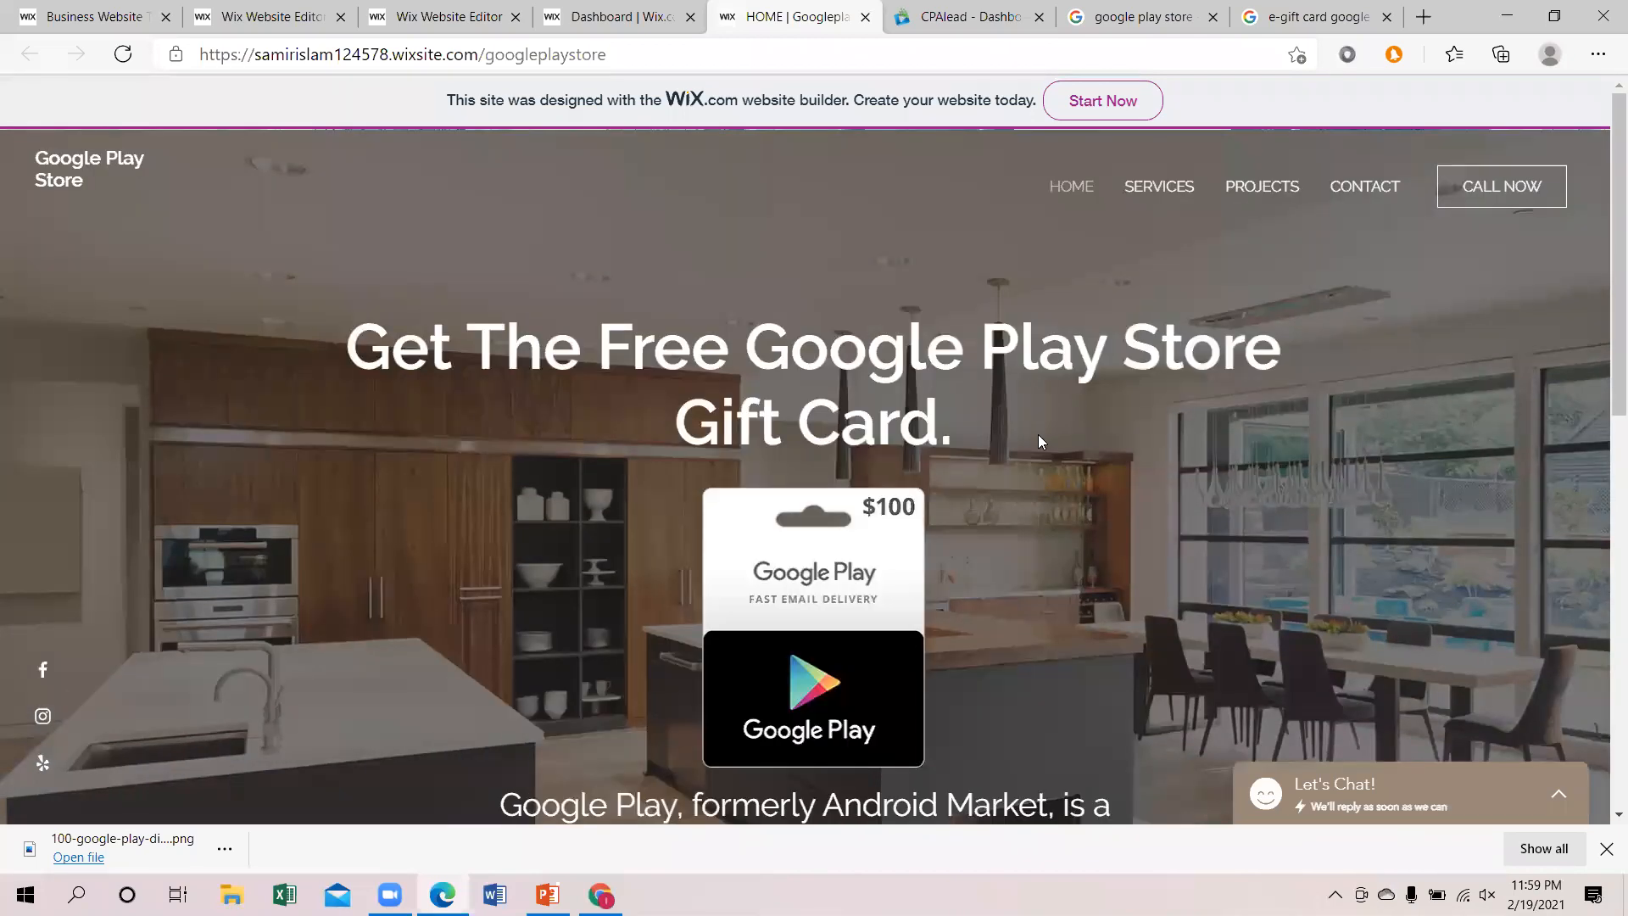
scroll(854, 593, "down", 5)
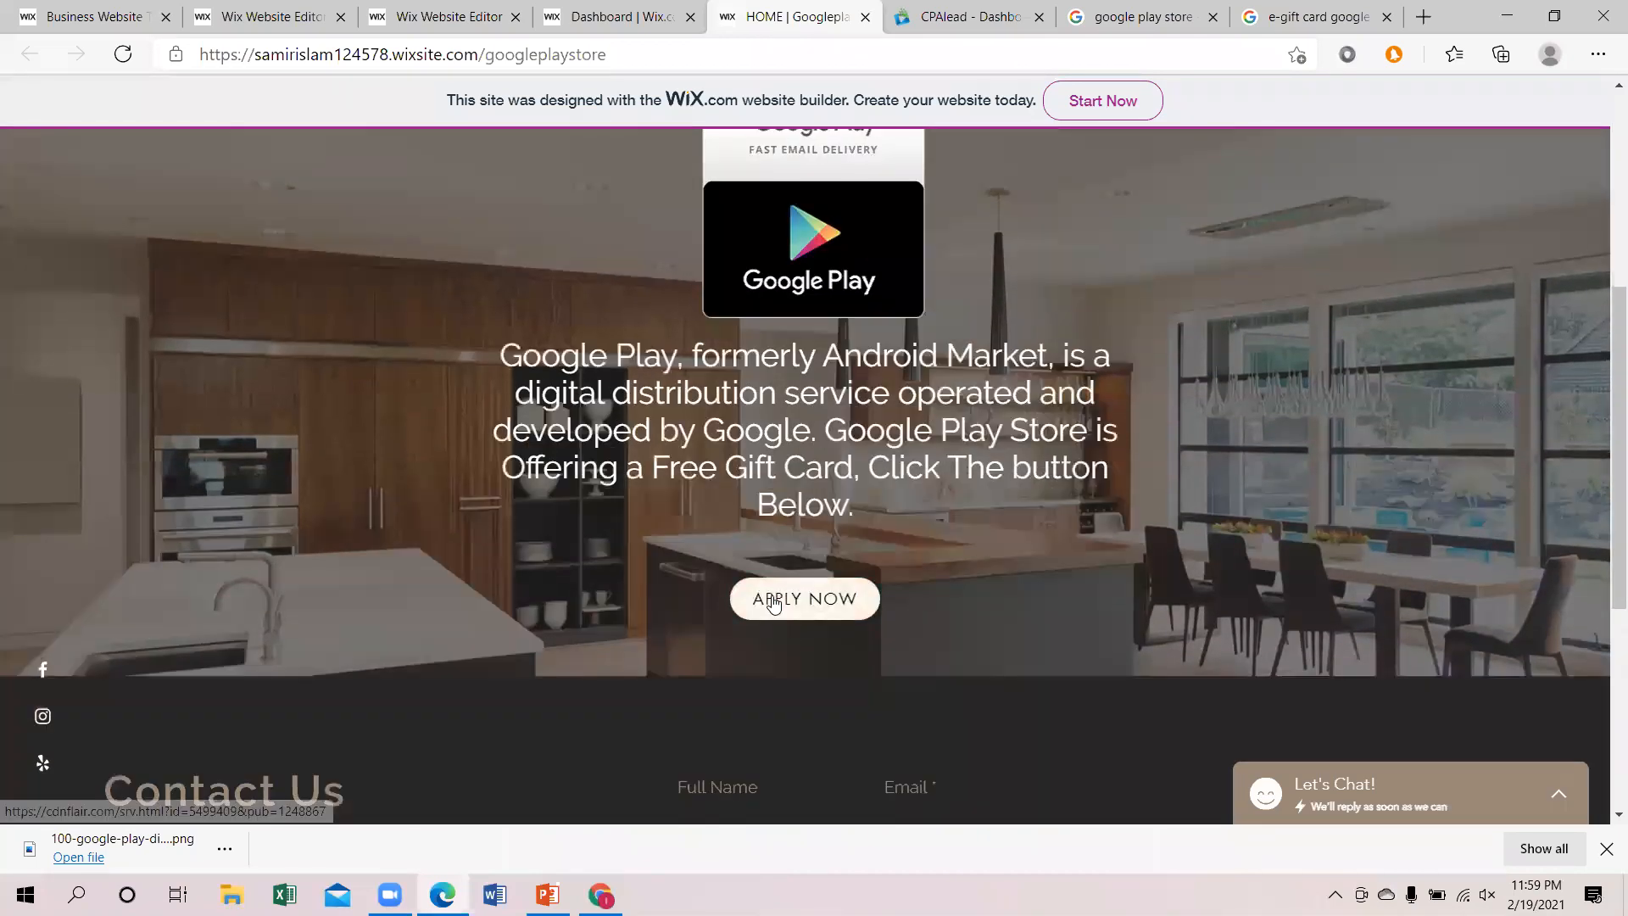
left_click(775, 602)
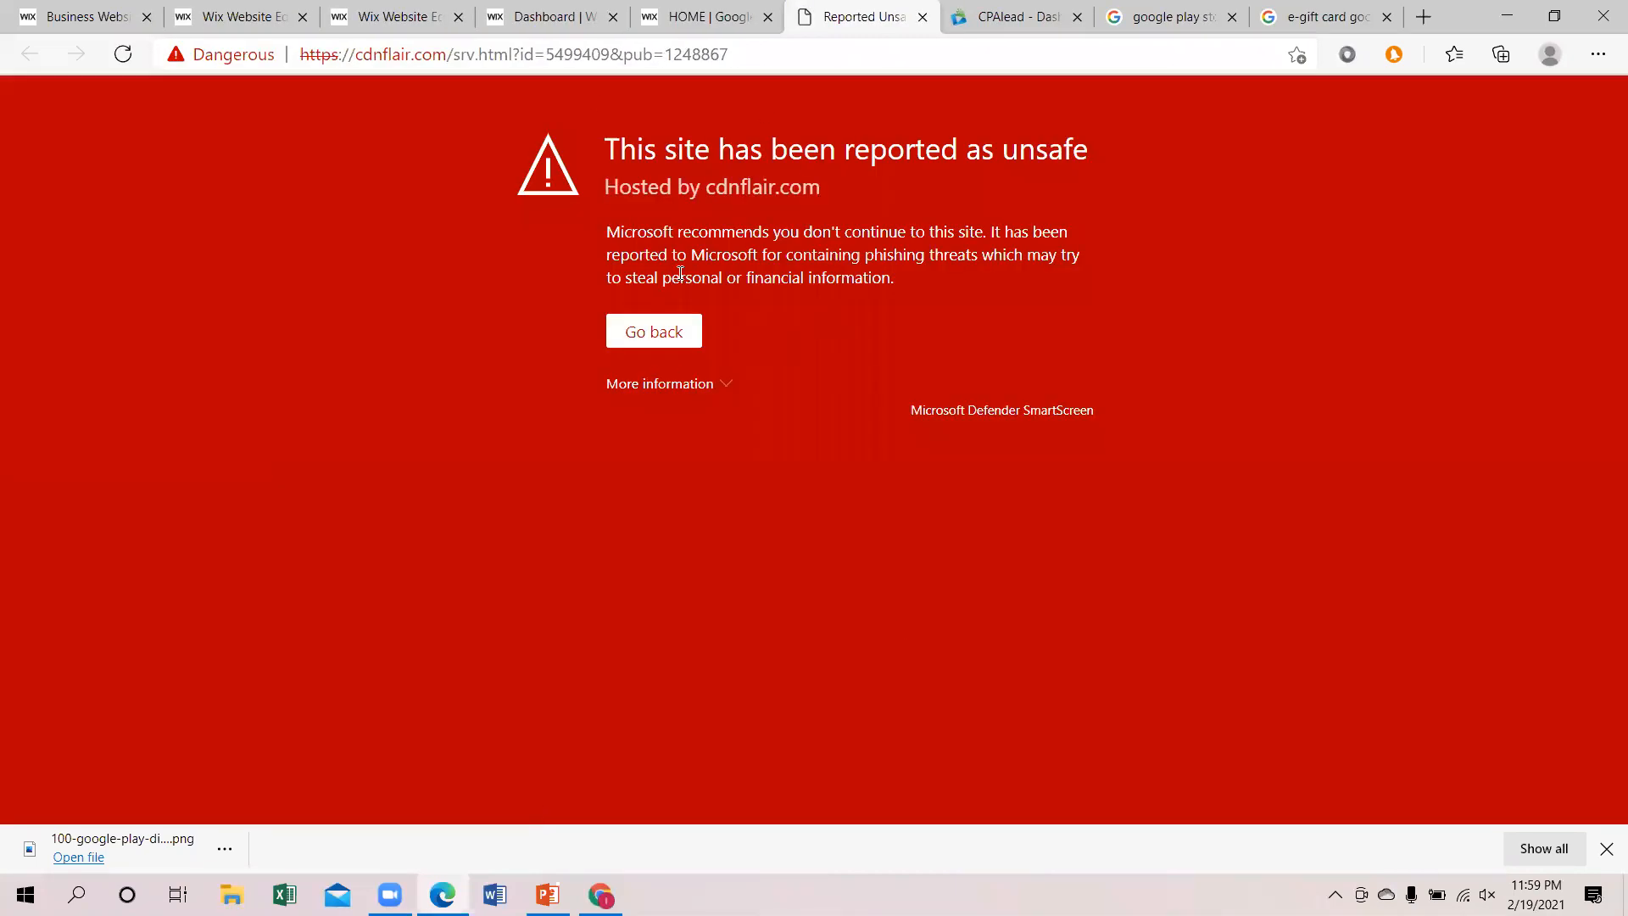
left_click(691, 7)
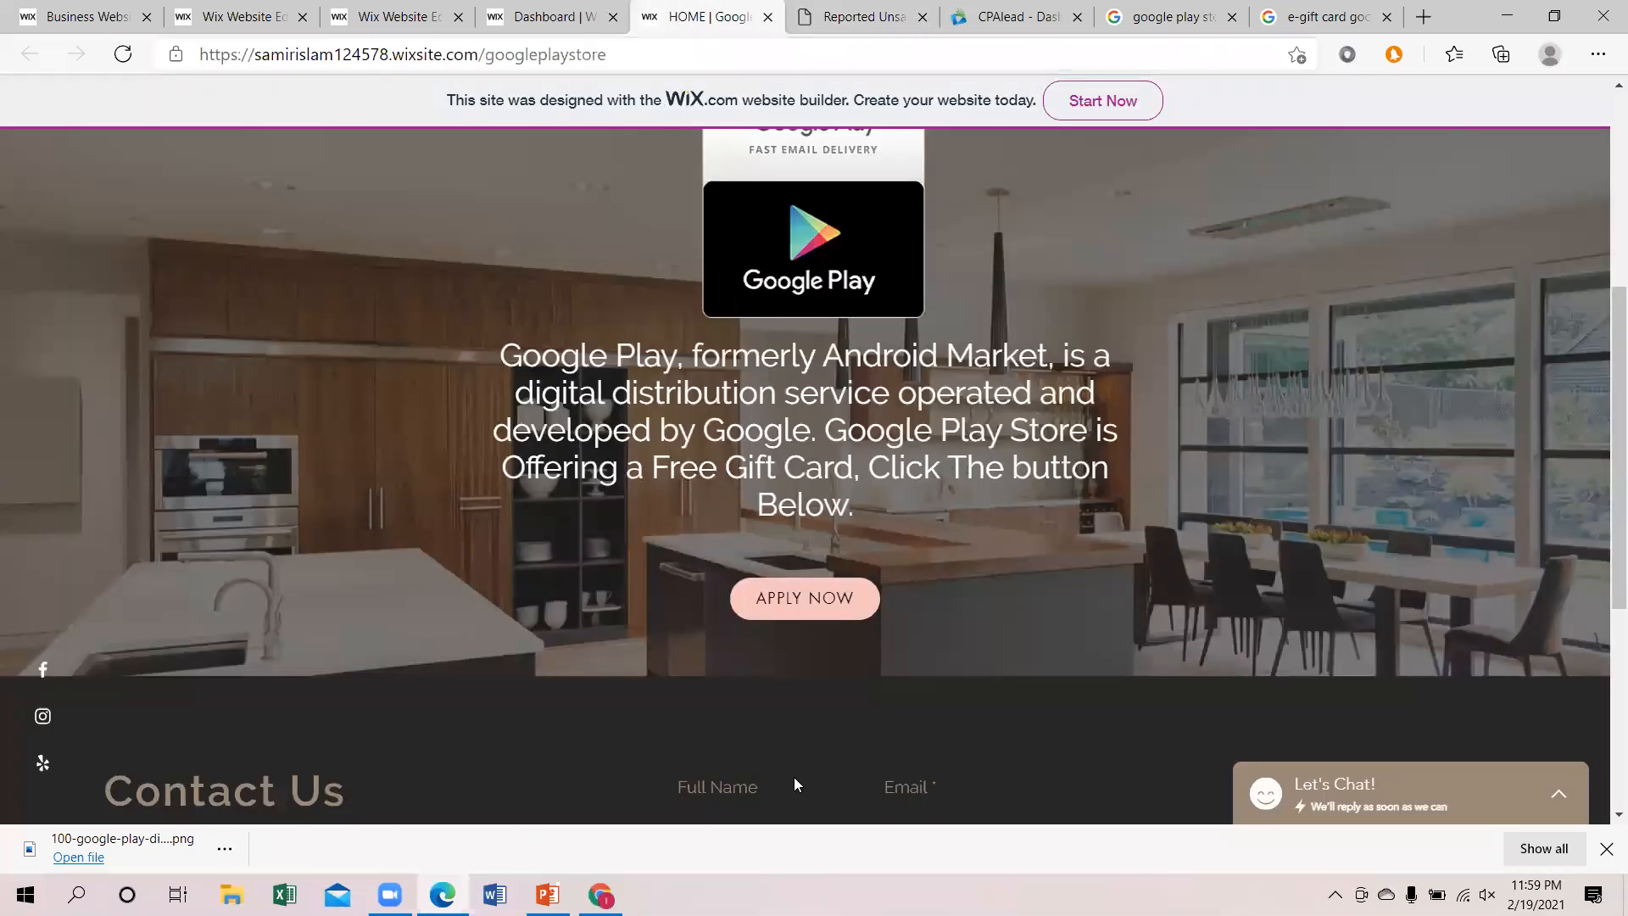